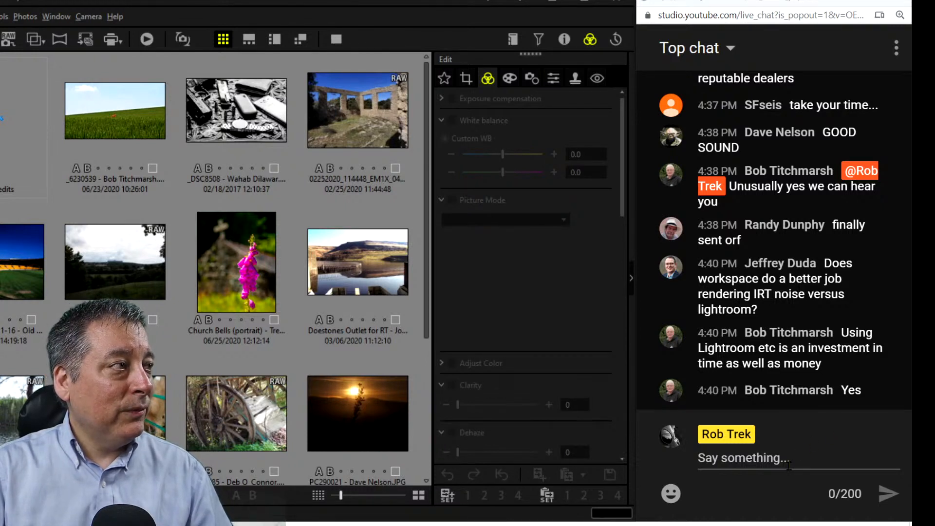
Select the _6230539 poppy field thumbnail in the browser grid.
click(92, 109)
Open the poppy photo in the viewer with its Properties showing F8, 1/800 sec, ISO 200.
double_click(92, 109)
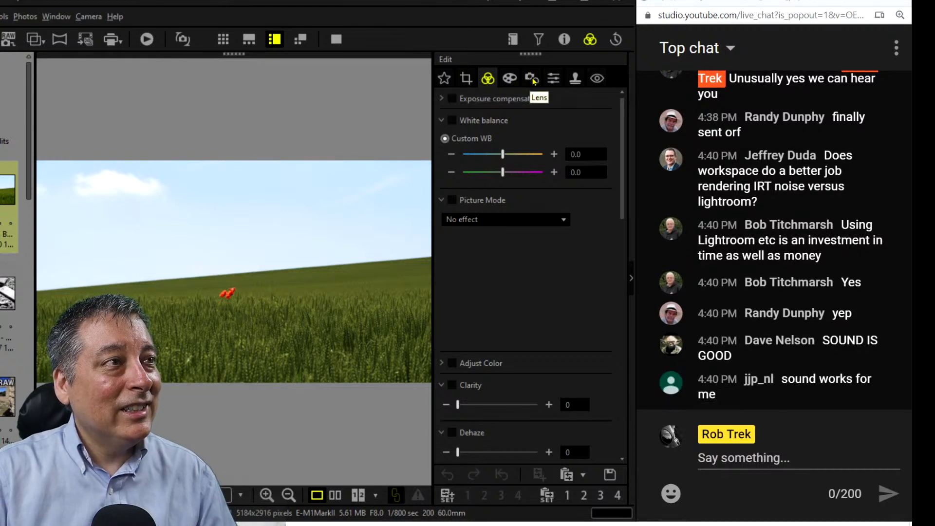
click(558, 43)
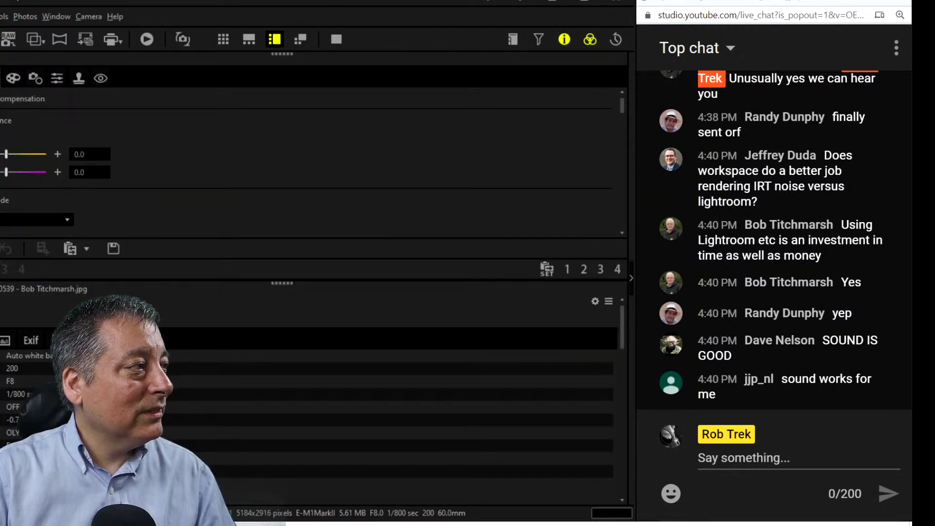
drag(0, 296, 466, 299)
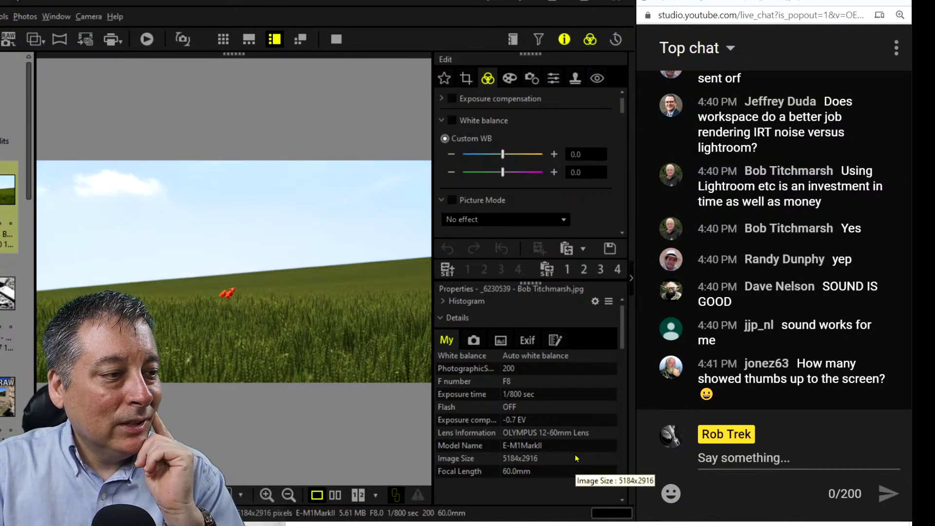
Turn off the Properties panel so Picture Mode, Clarity and Dehaze adjustments show.
scroll(575, 458, down, 2)
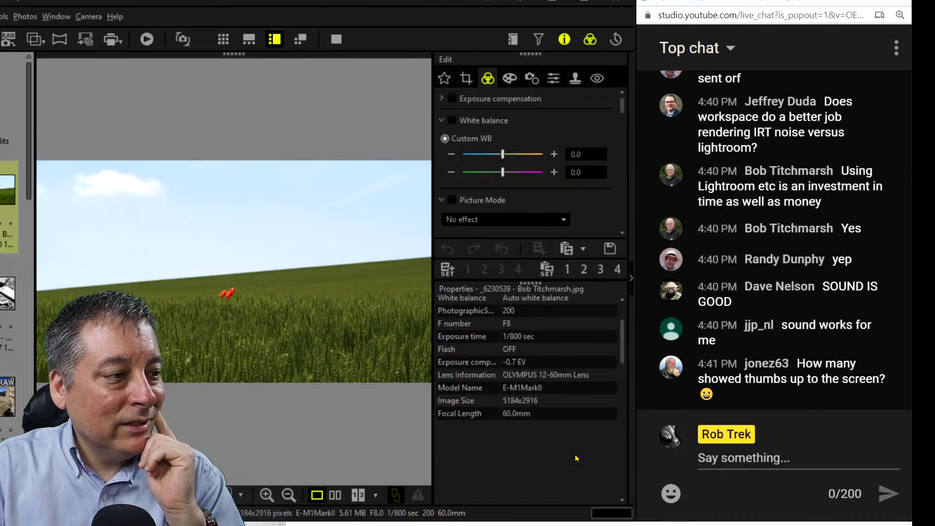
scroll(575, 458, up, 2)
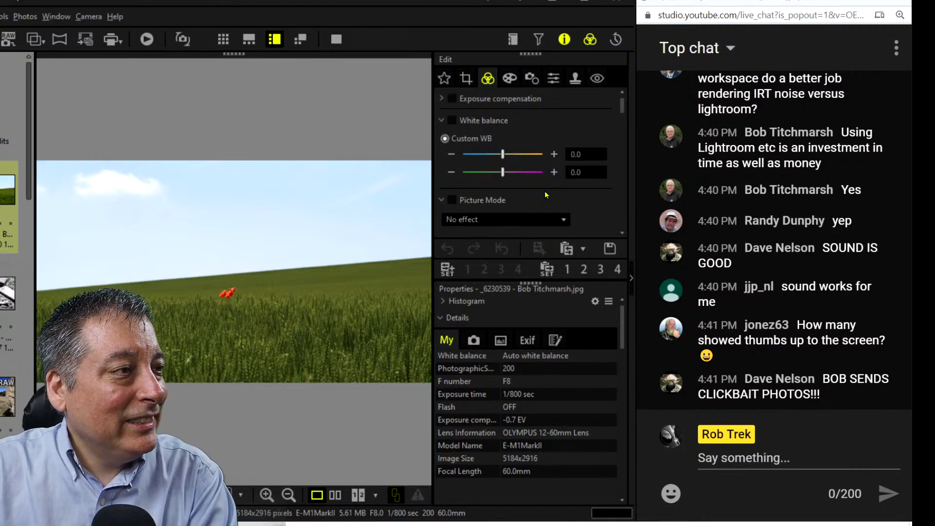
click(560, 41)
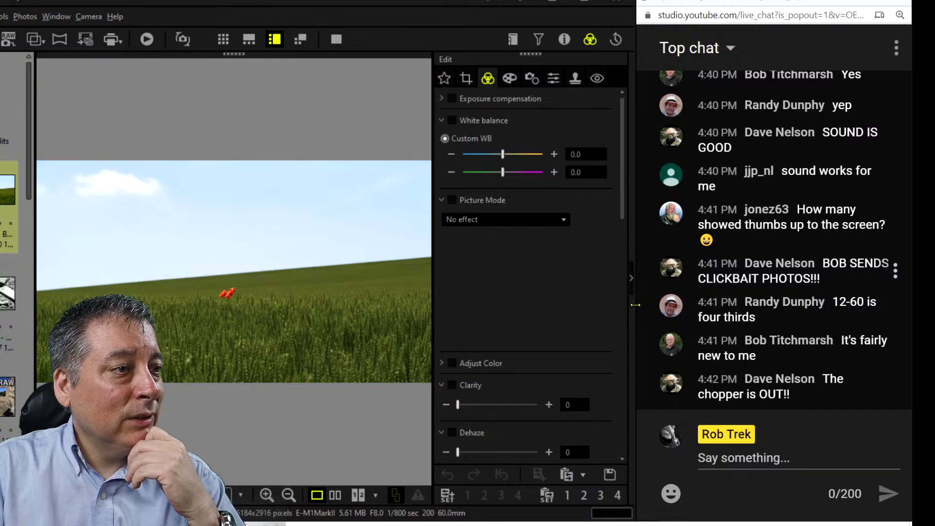
Widen the editor, zoom in on the red poppies, then fit the whole photo back.
drag(636, 304, 650, 305)
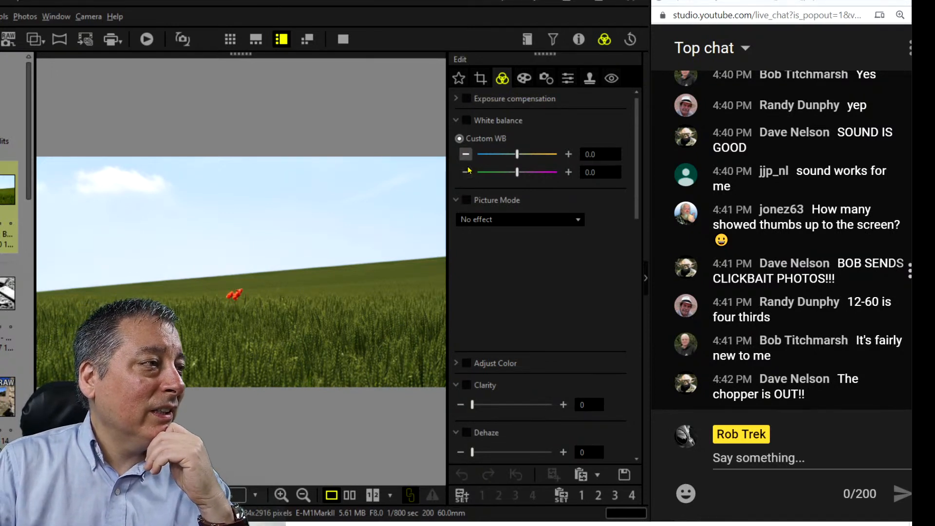
click(271, 330)
drag(224, 265, 368, 337)
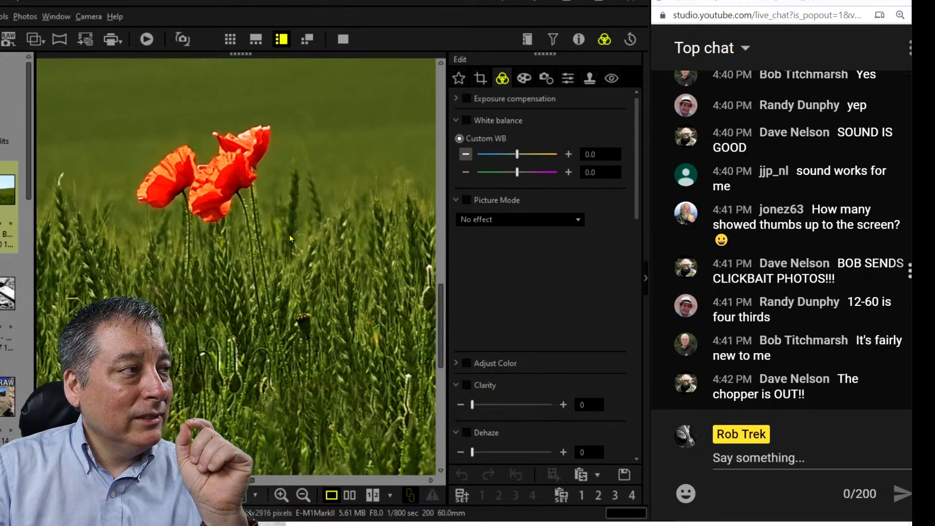
drag(282, 299, 329, 331)
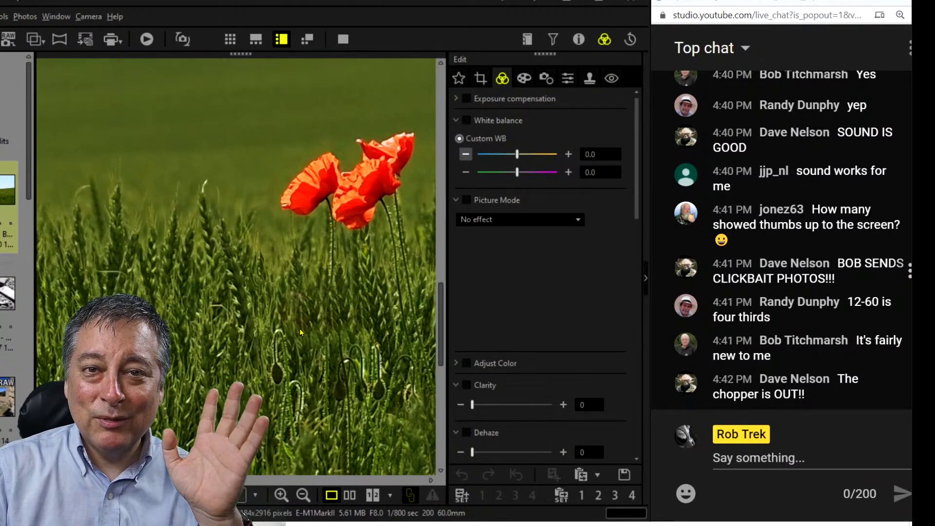
double_click(300, 333)
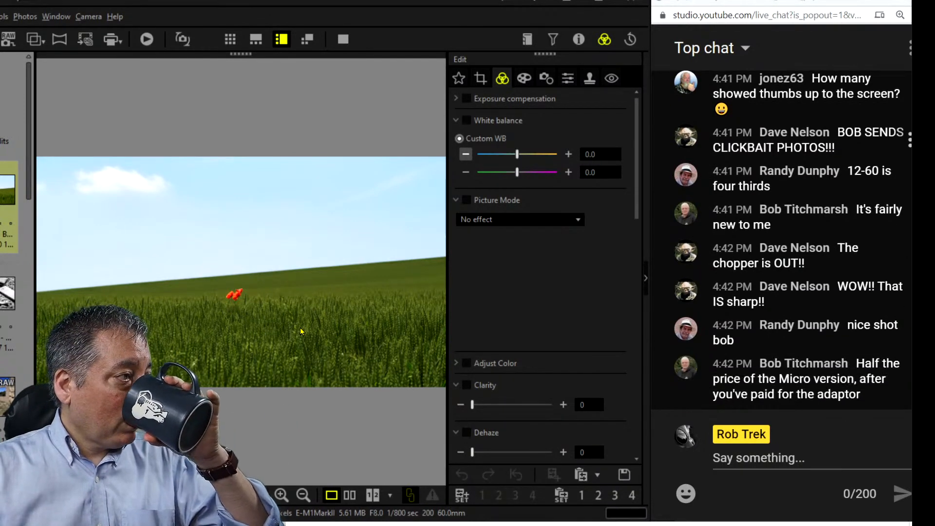
Turn on manual-ratio cropping and try a 16:9 crop, shrinking and raising the frame.
click(481, 77)
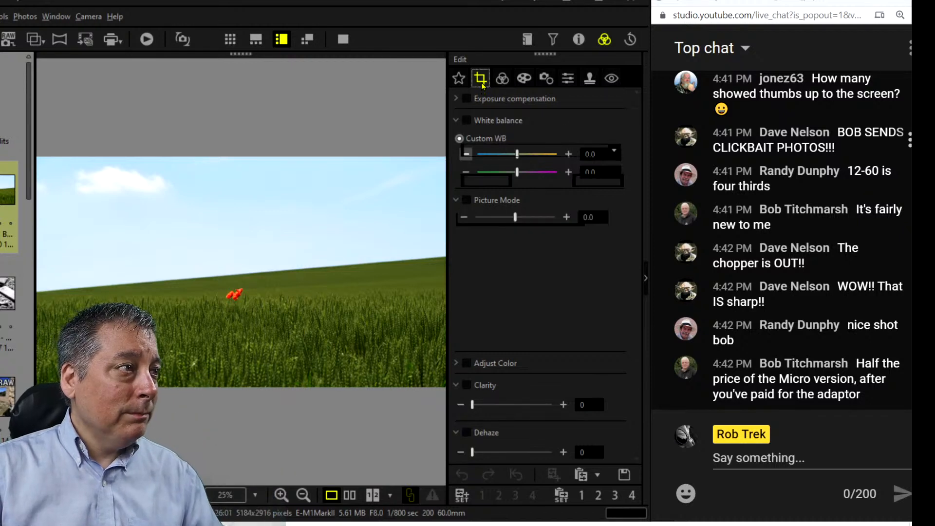
click(461, 132)
click(506, 150)
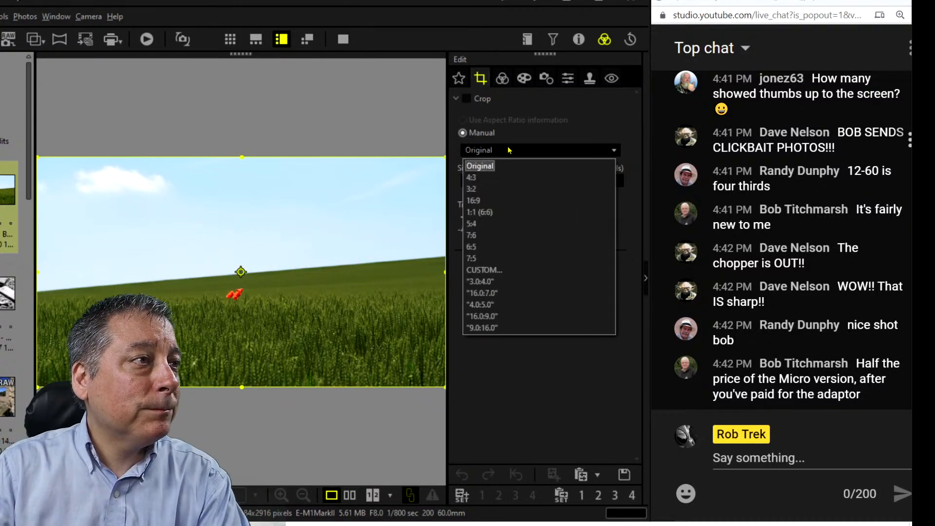
click(507, 200)
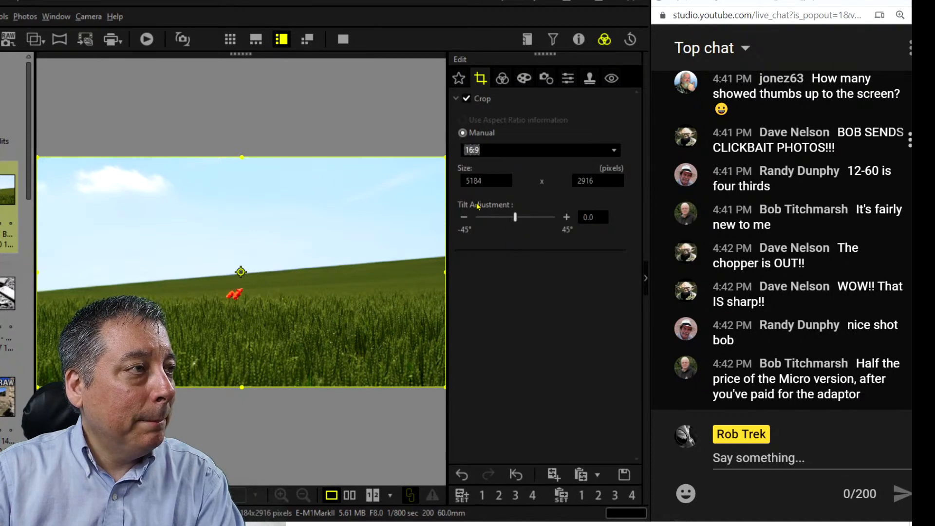
drag(443, 162, 326, 260)
drag(301, 292, 291, 276)
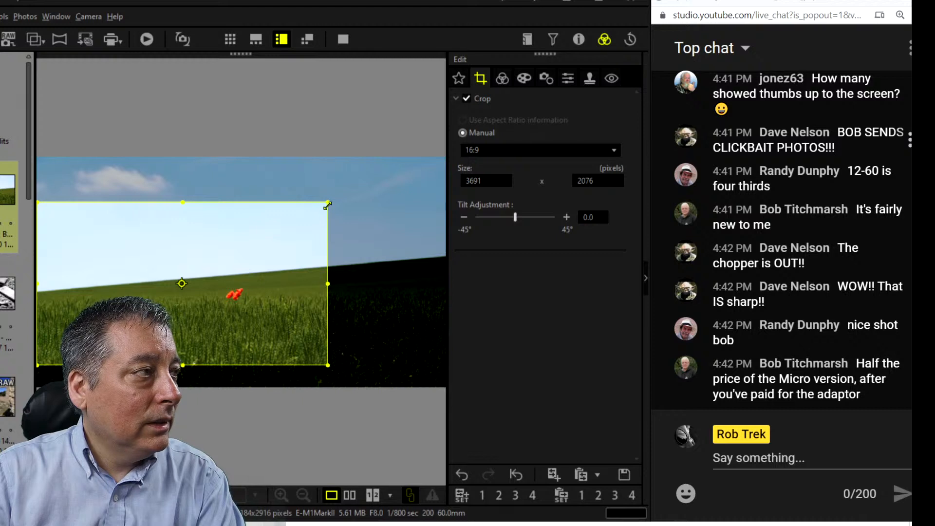
drag(327, 203, 320, 208)
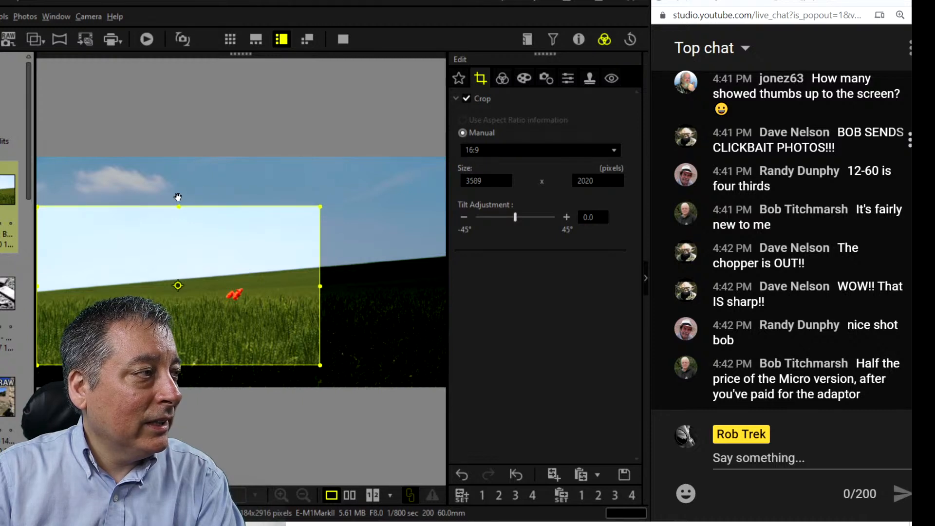
Try a tall 9:16 crop, then a smaller 1:1 square crop around the poppies.
click(515, 151)
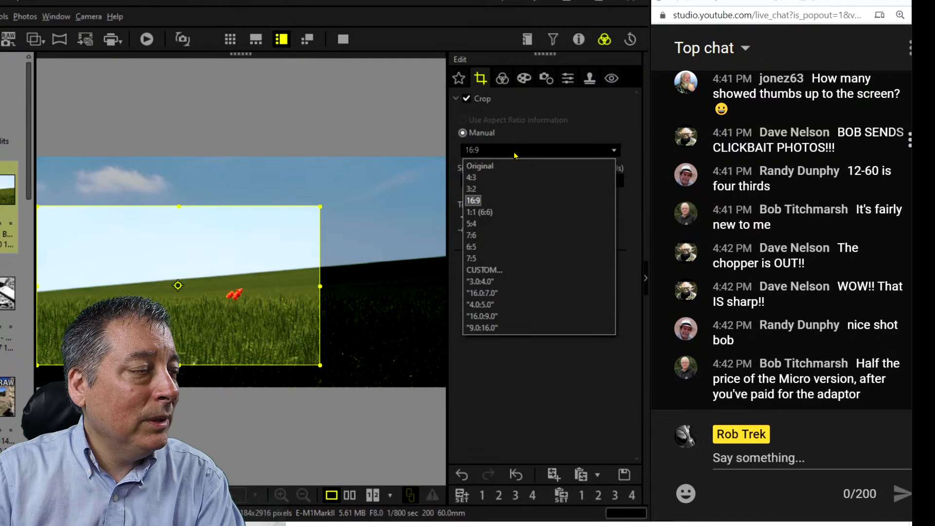
click(510, 325)
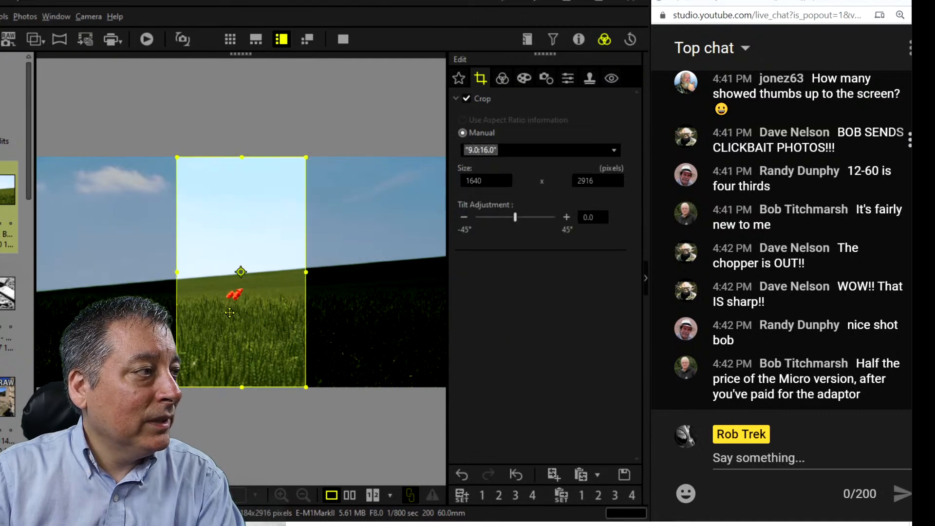
drag(167, 312, 189, 310)
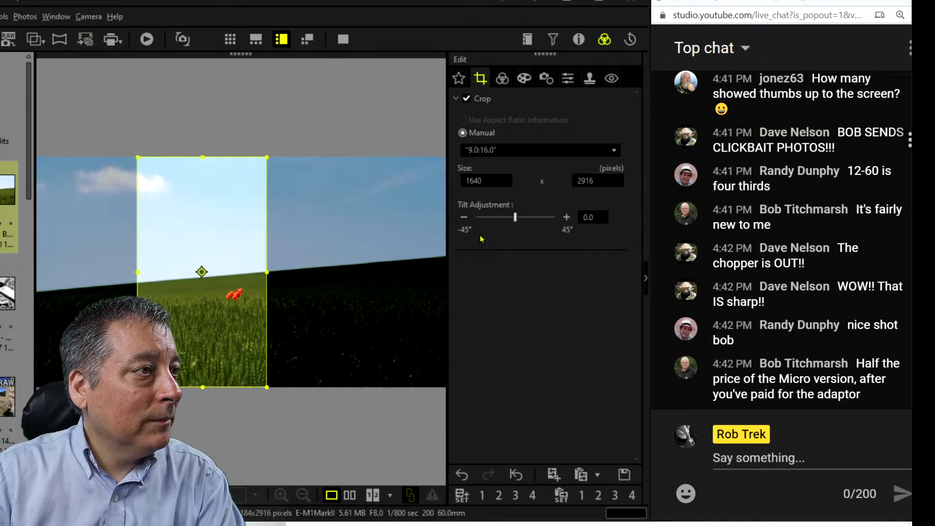
click(516, 151)
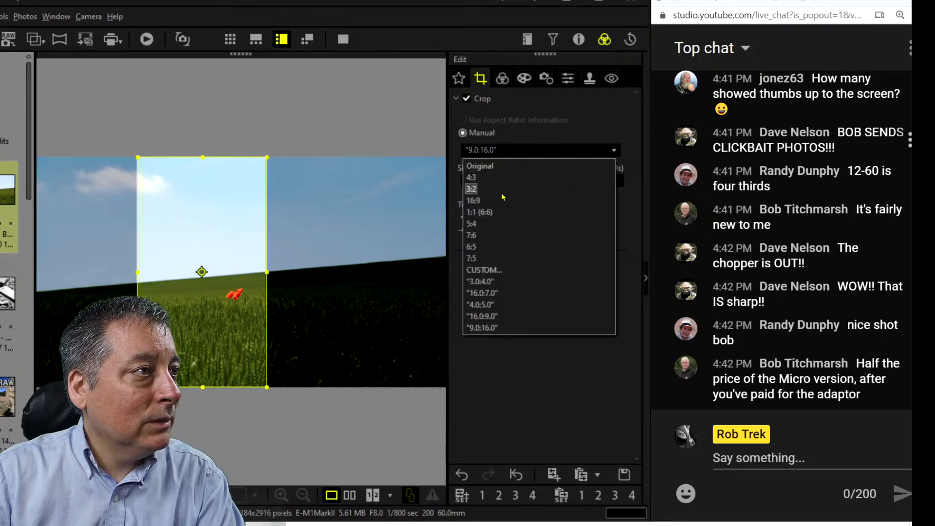
click(501, 215)
mouse_move(261, 248)
mouse_down()
mouse_move(169, 249)
mouse_move(243, 252)
mouse_up()
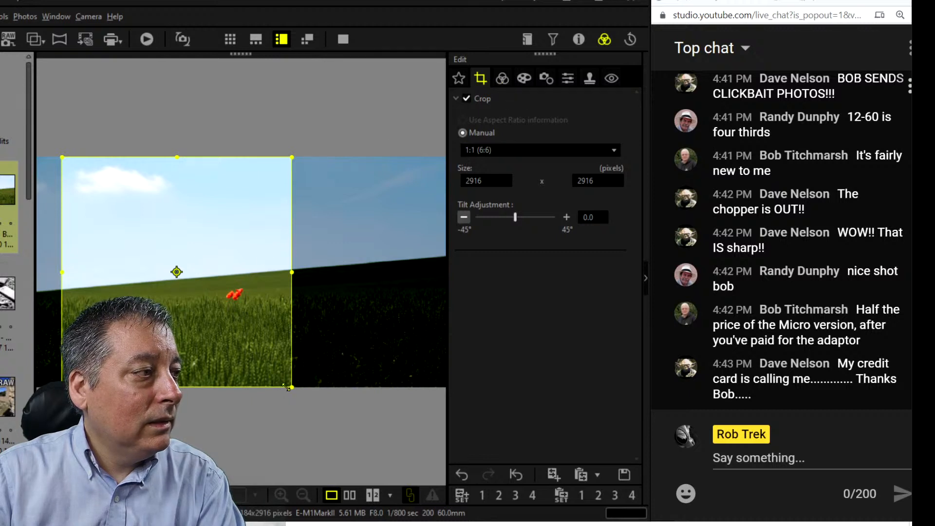
drag(292, 386, 263, 340)
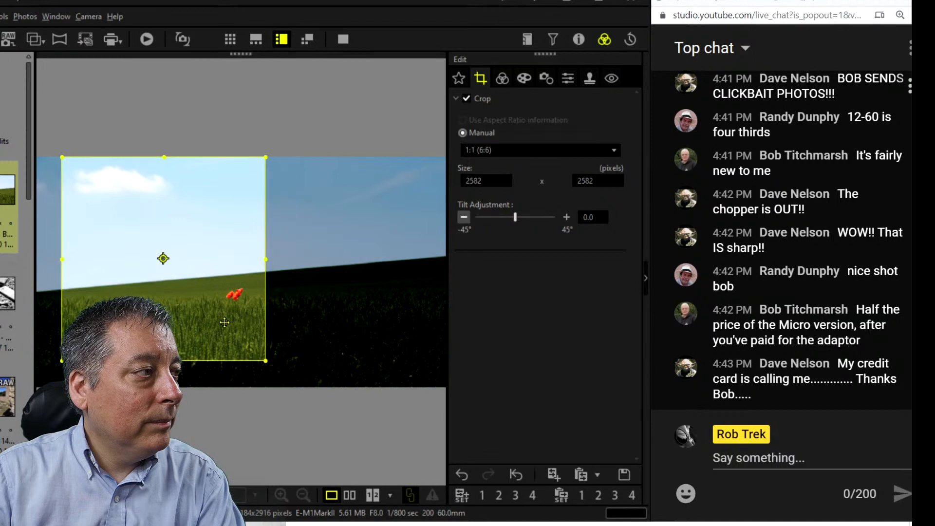
drag(223, 317, 242, 328)
Set the crop to 5:4, sized 2977 x 2379 pixels at the photo's left edge.
click(540, 149)
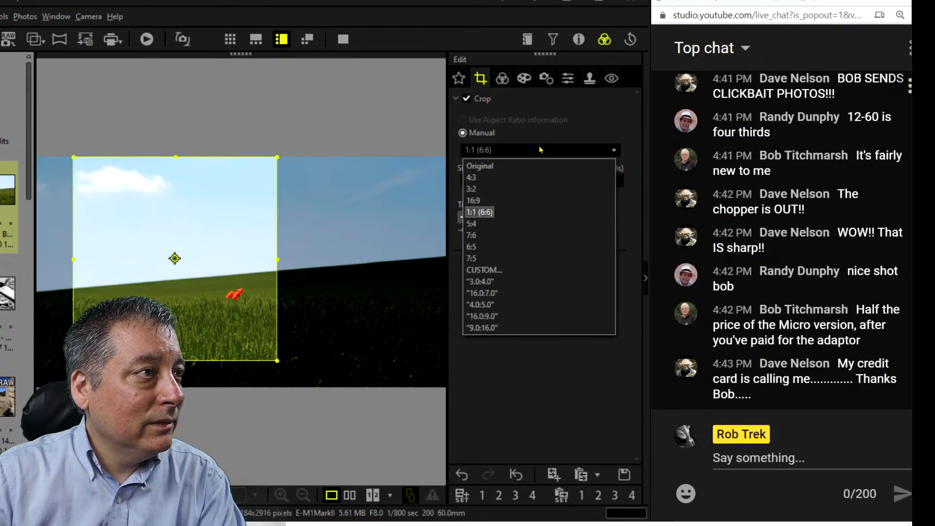
click(534, 224)
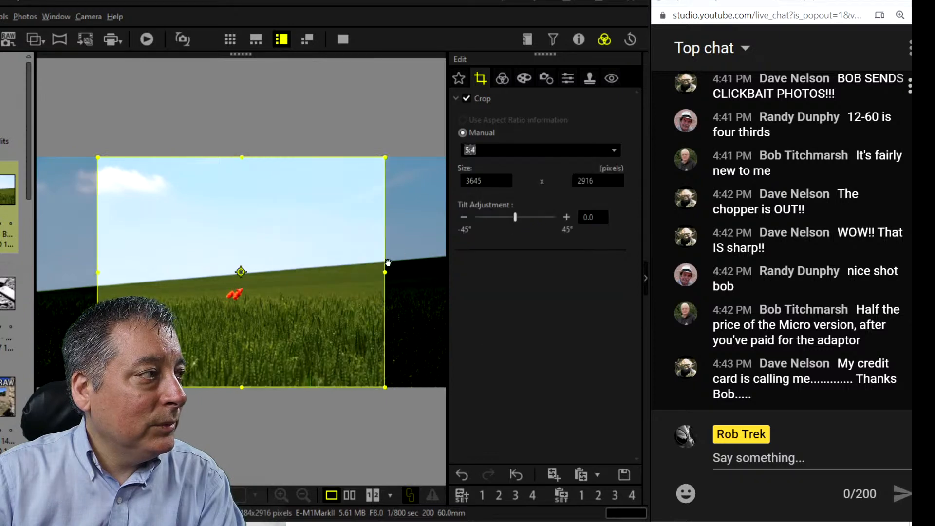
drag(385, 387, 329, 341)
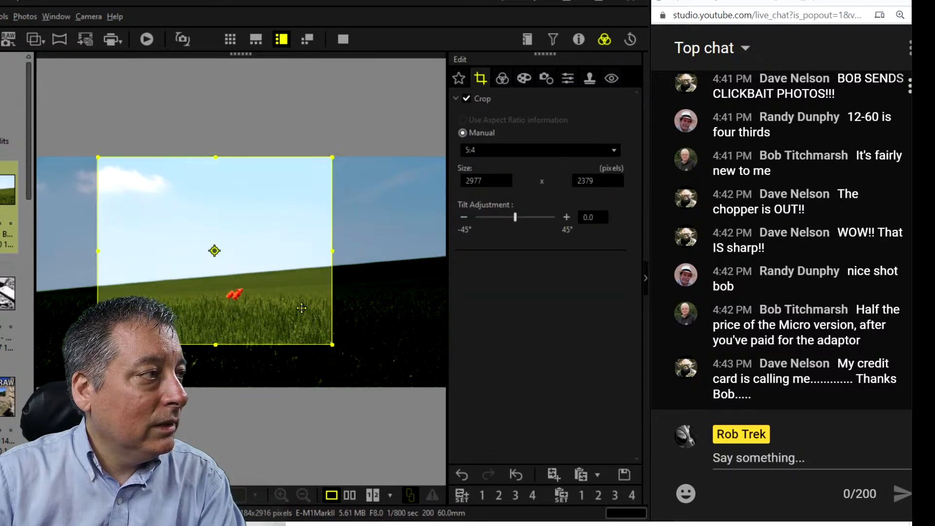
mouse_move(299, 297)
mouse_down()
mouse_move(239, 294)
mouse_move(261, 294)
mouse_up()
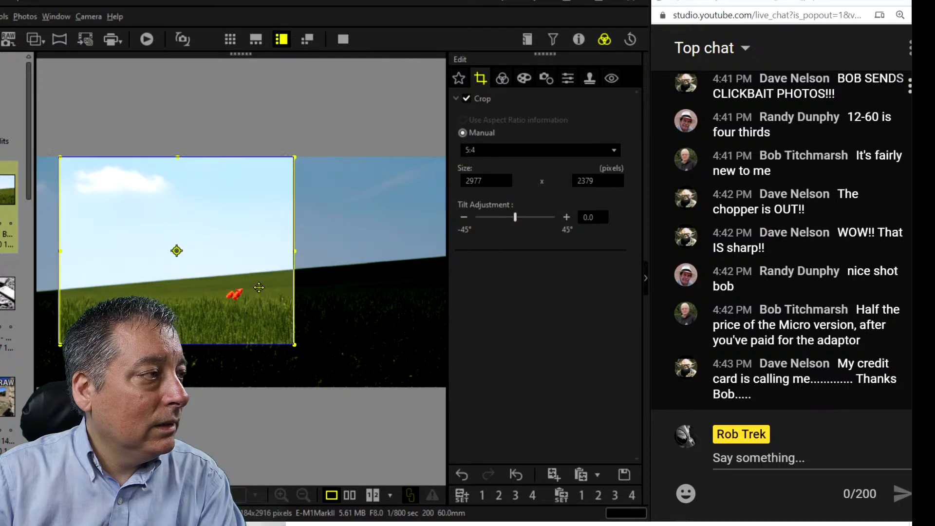
Apply the 5:4 crop and show the cropped poppy photo full screen.
click(502, 78)
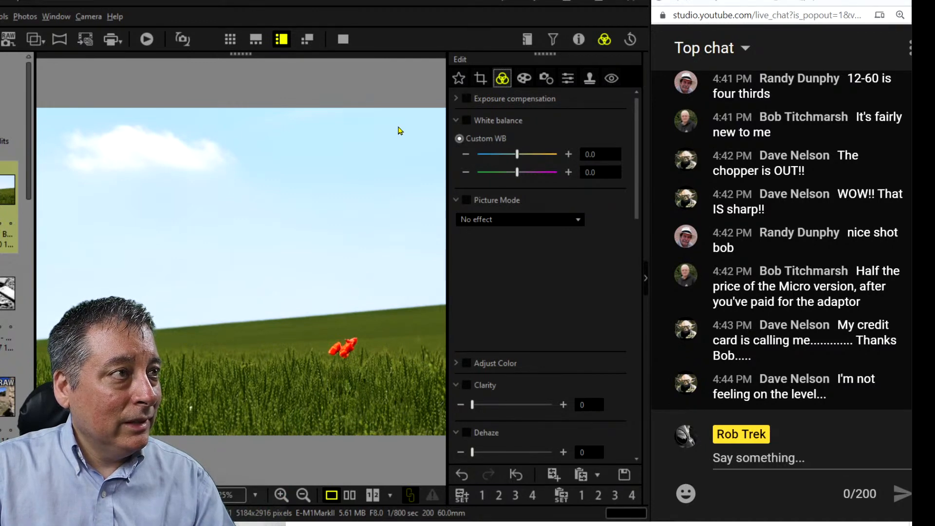
click(343, 39)
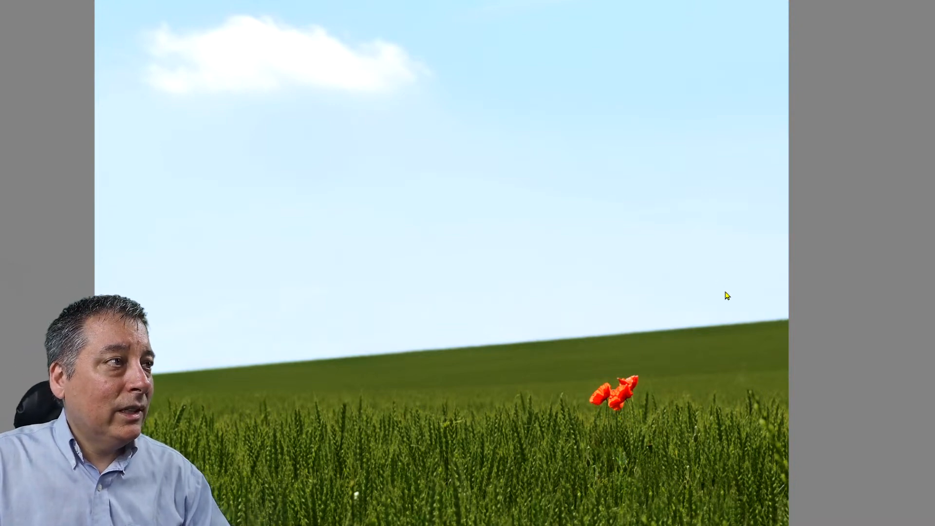
Exit full screen and fit the cropped poppy photo back in the editing view.
click(640, 217)
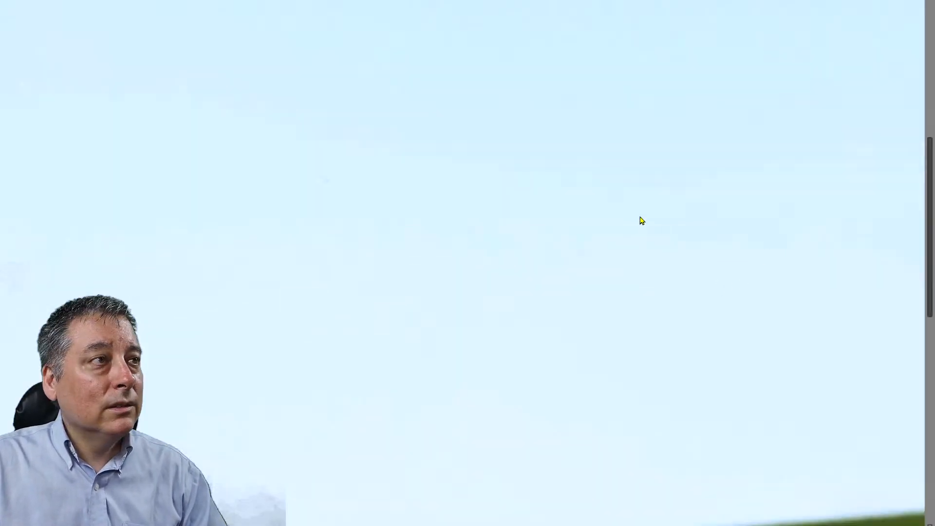
key(Escape)
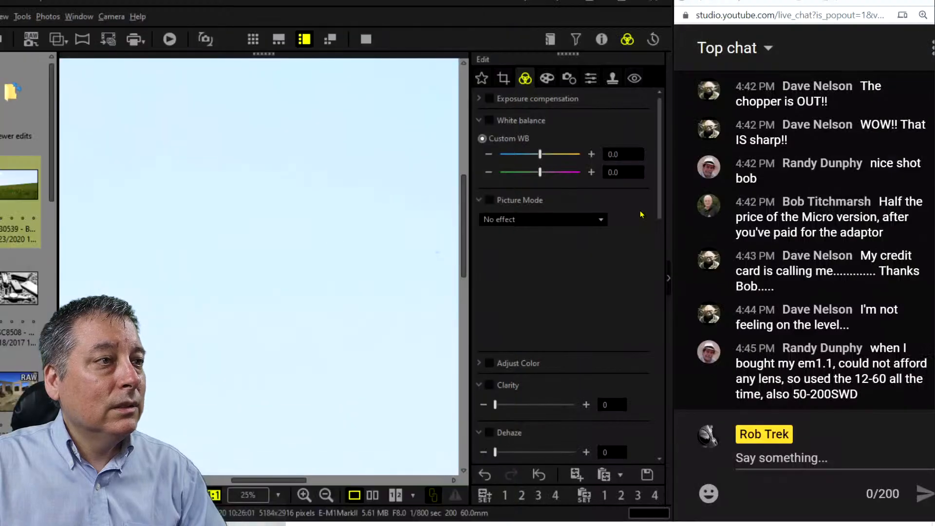
click(412, 218)
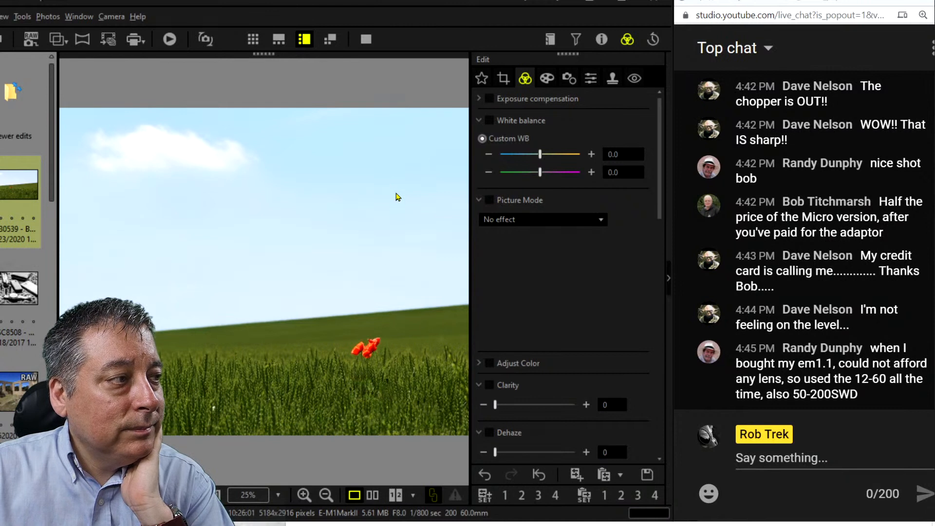
scroll(550, 286, down, 4)
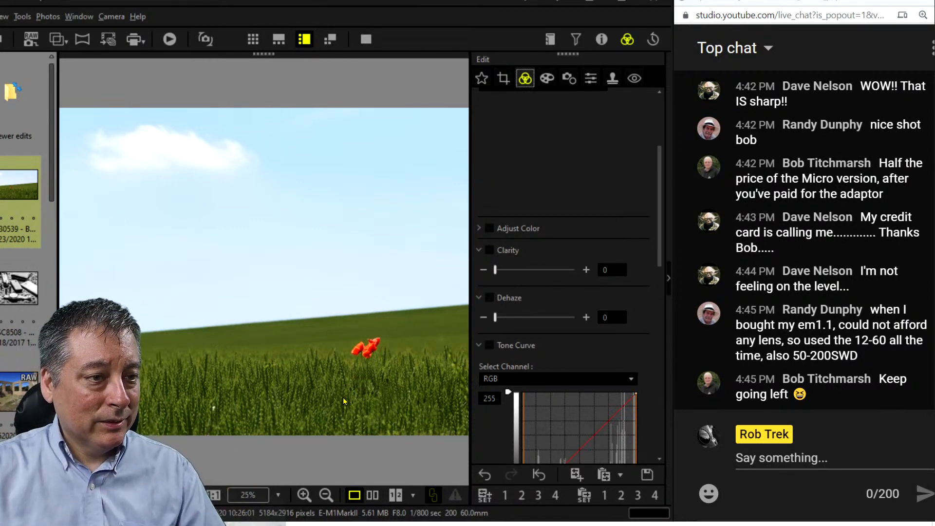
click(373, 494)
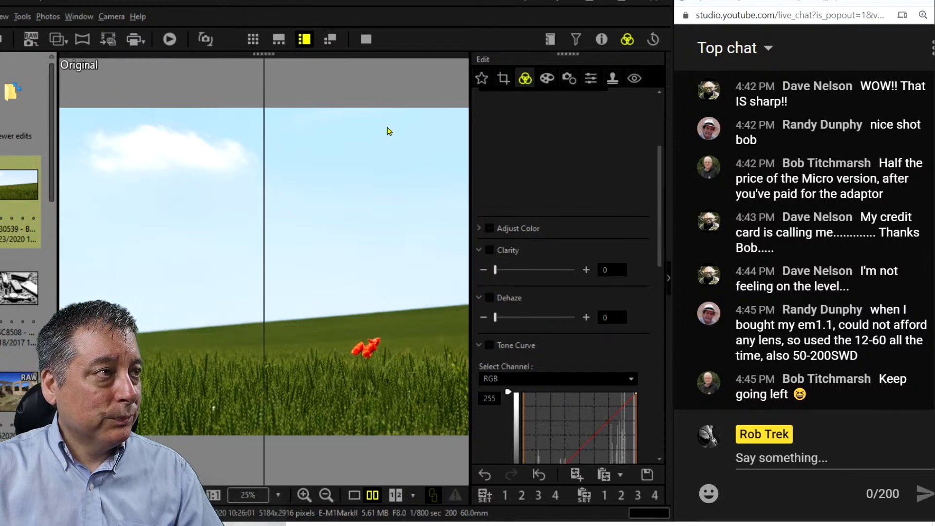
click(365, 40)
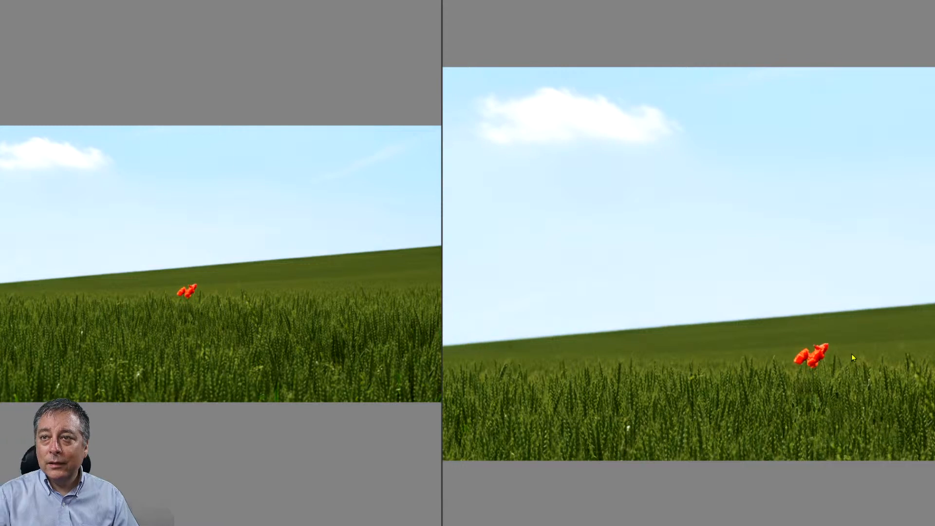
click(770, 317)
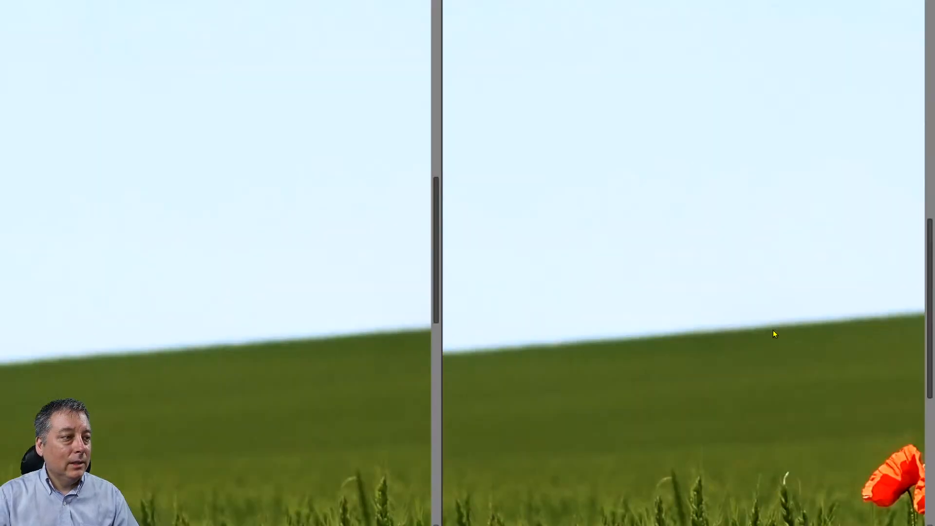
click(783, 337)
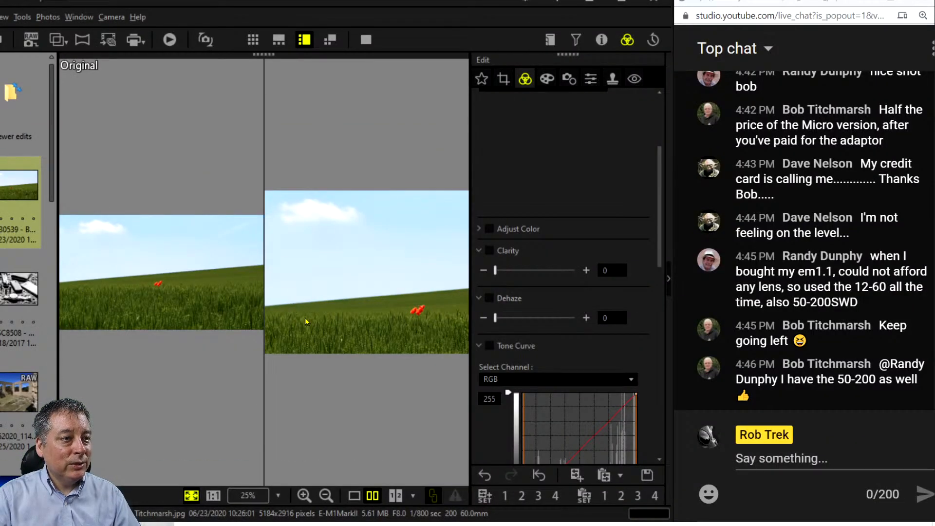
Show the _DSC8508 black-and-white still life of pistol, phones and watch full screen.
click(31, 287)
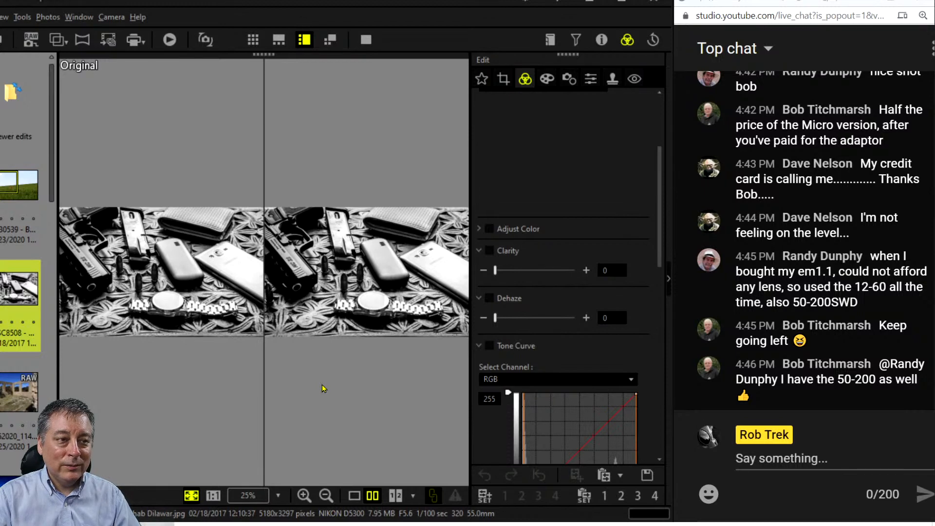
click(357, 495)
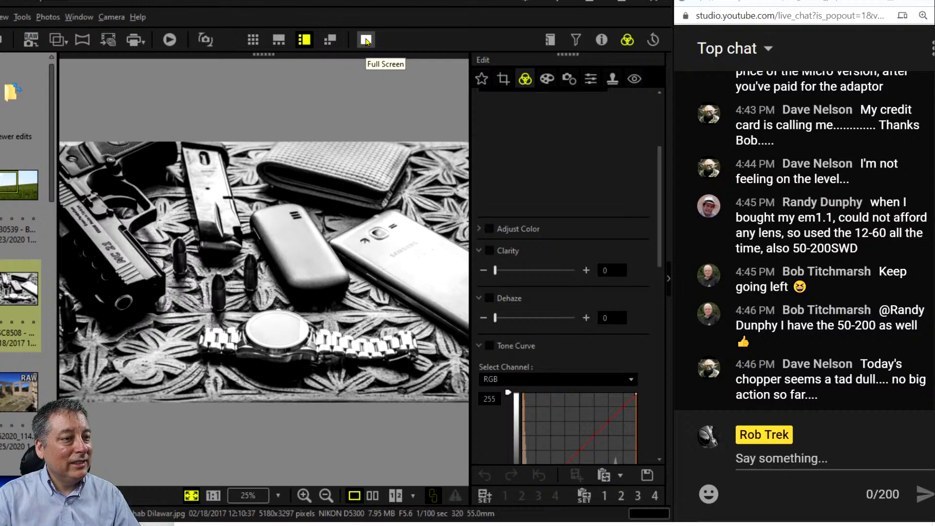
click(366, 40)
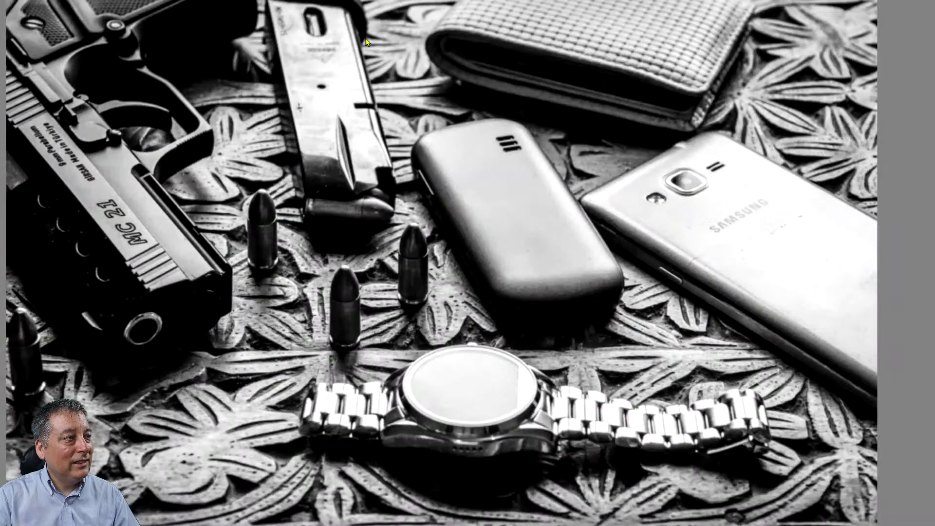
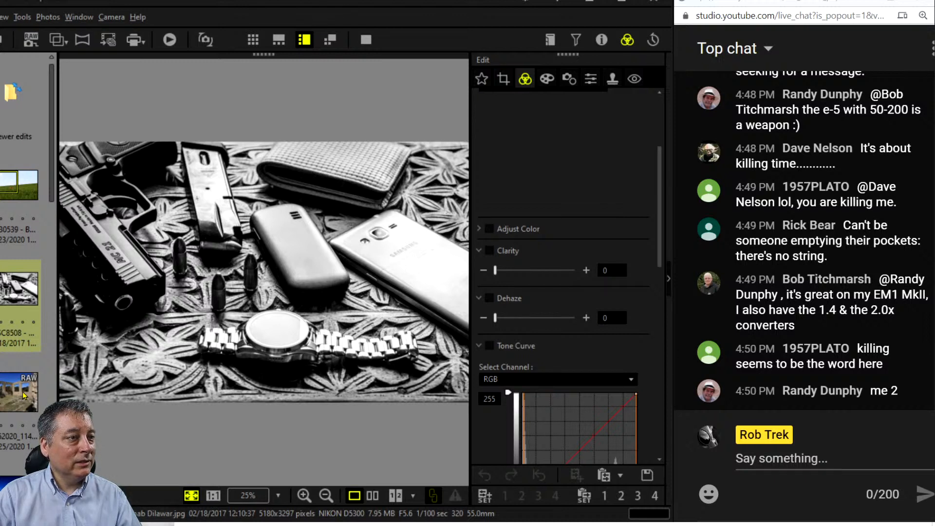
Load the desert stone-ruin RAW photo from the thumbnail strip into the viewer and Edit panel.
click(22, 391)
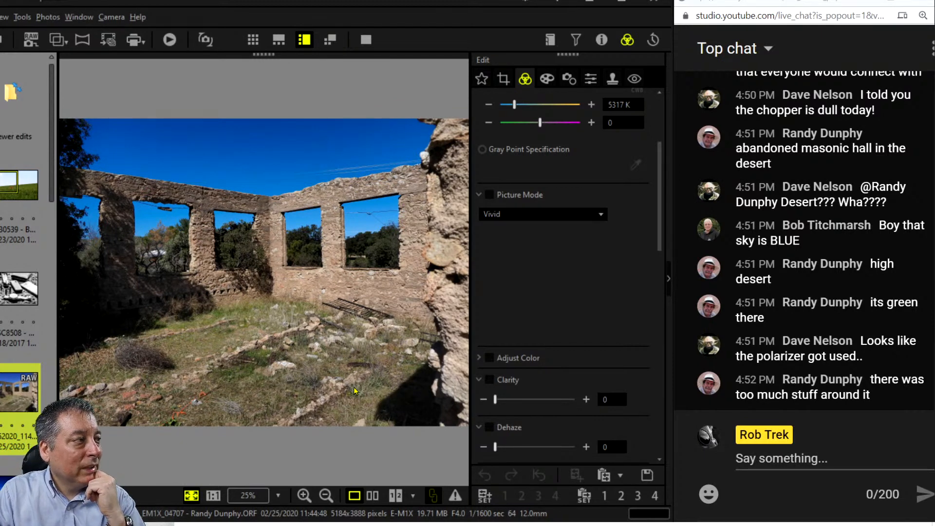
Inspect the ruin photo's lower wall at 1:1, then show its Properties/Details panel.
click(247, 272)
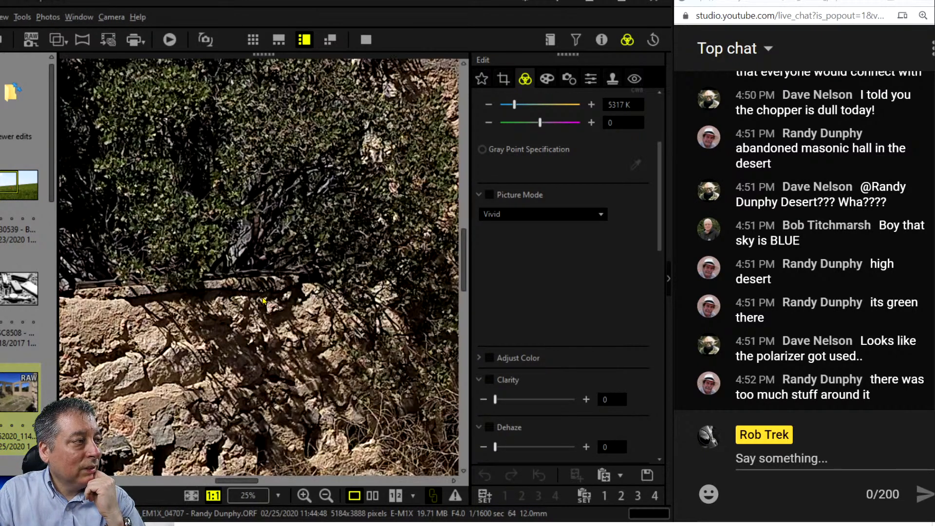
click(342, 303)
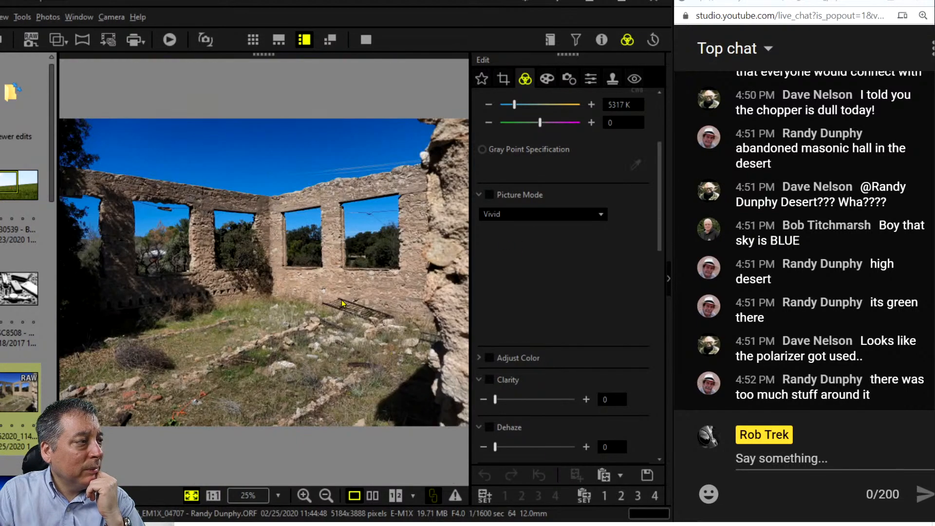
click(370, 293)
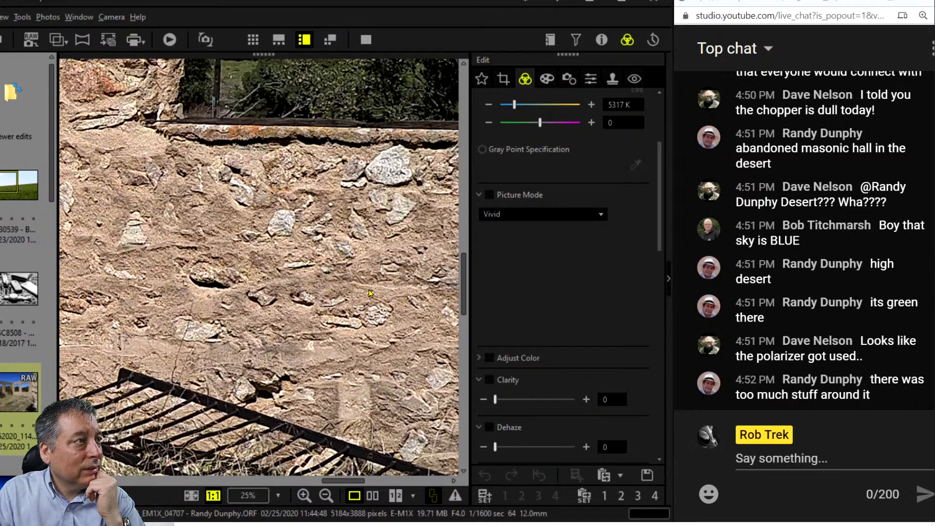
click(371, 293)
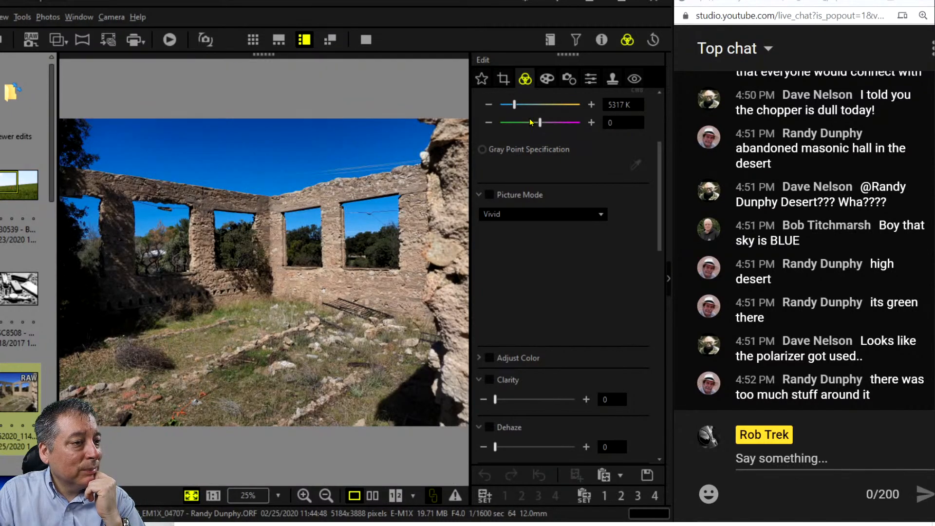
click(601, 39)
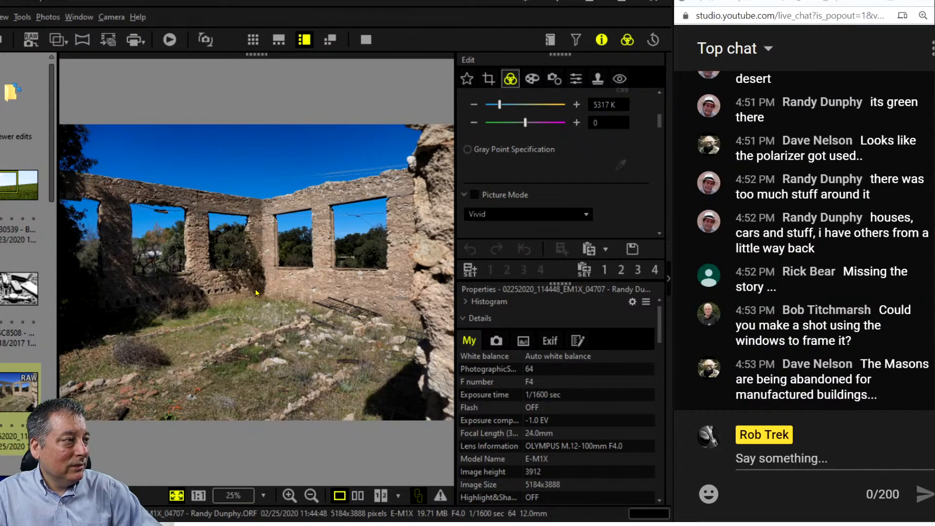
click(243, 295)
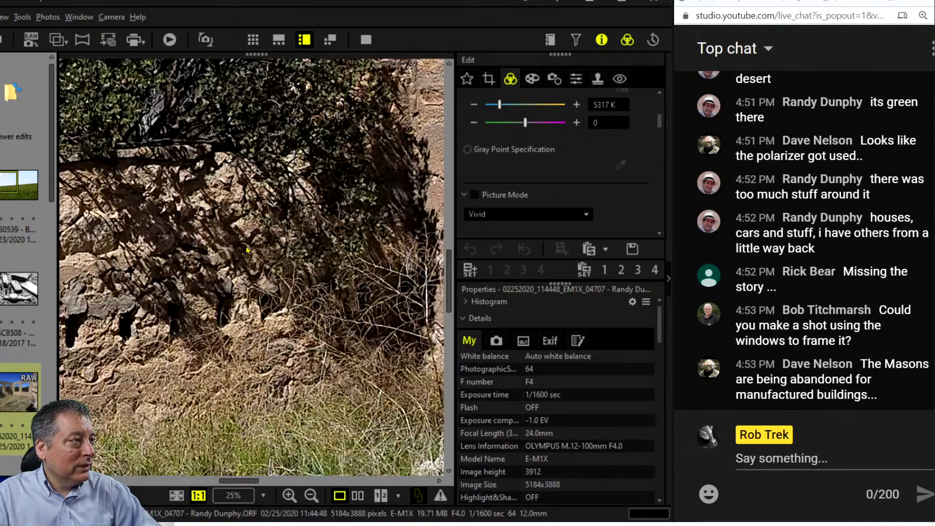
drag(248, 251, 262, 296)
click(278, 427)
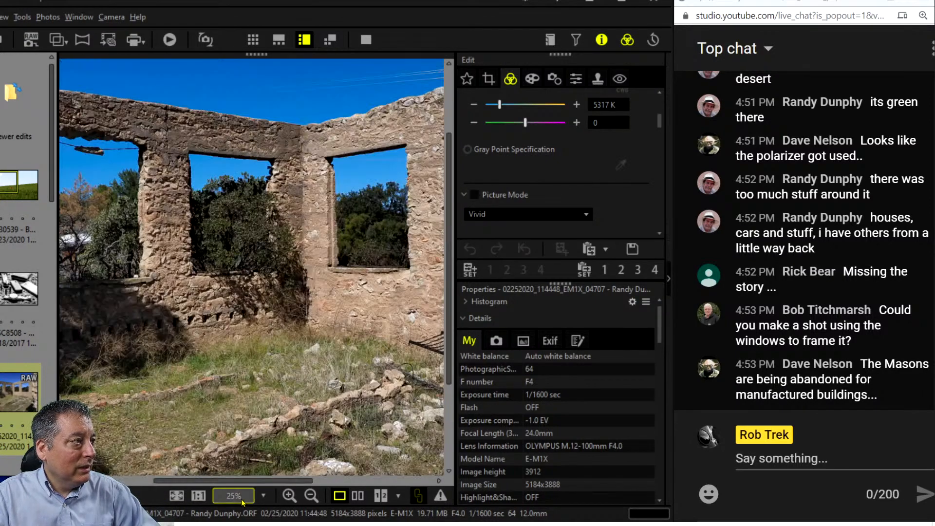
drag(221, 352, 293, 350)
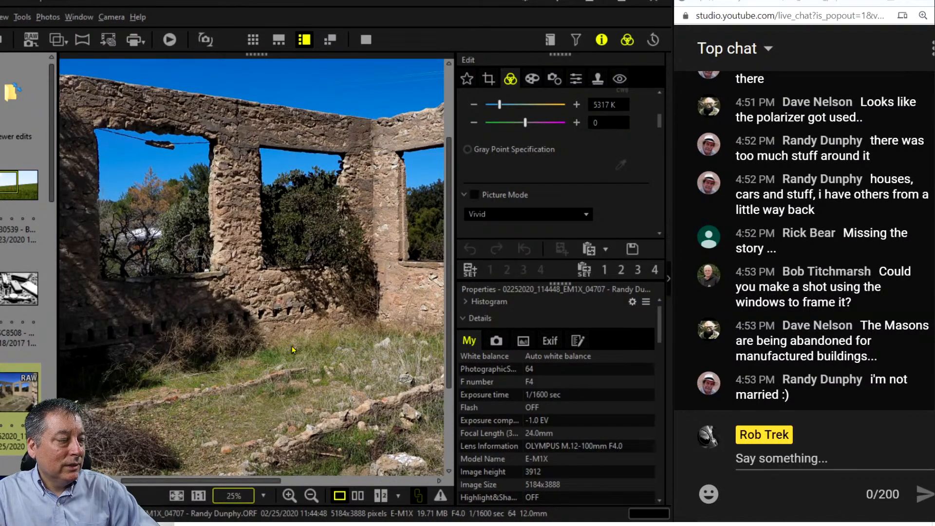
drag(330, 284, 309, 324)
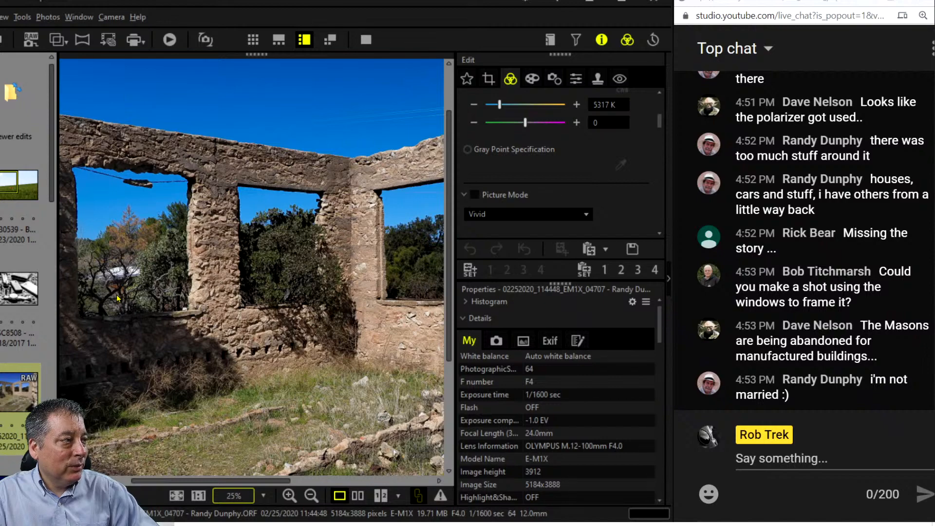
drag(353, 364, 162, 298)
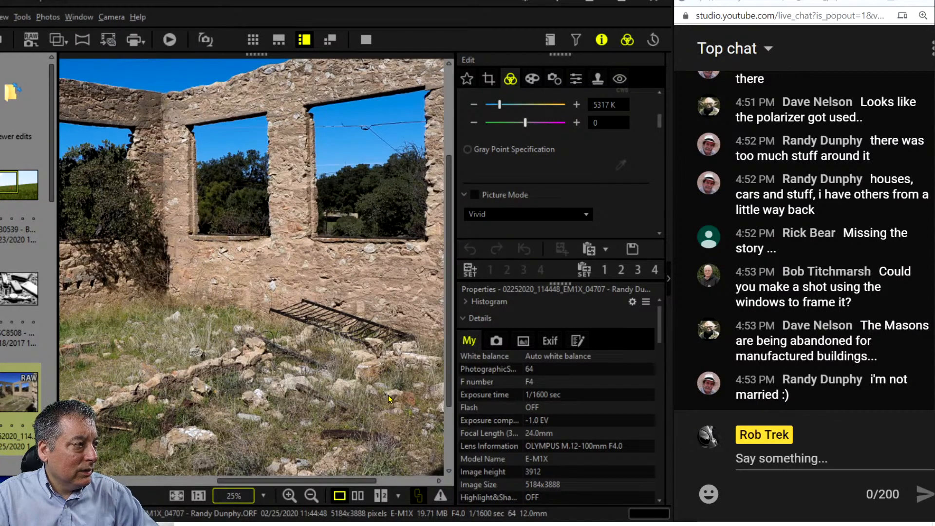
drag(389, 398, 348, 246)
scroll(348, 246, up, 5)
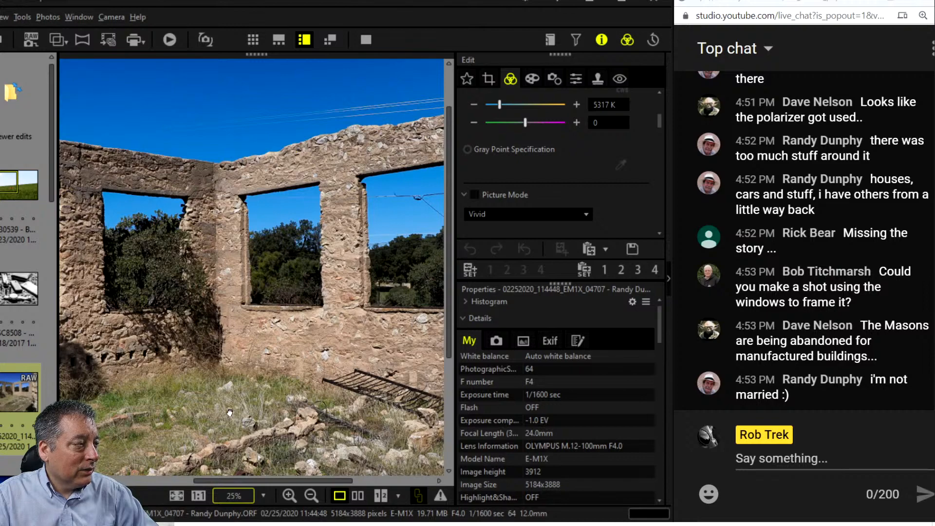
drag(228, 413, 257, 386)
mouse_move(184, 424)
mouse_down()
mouse_move(270, 405)
mouse_move(273, 391)
mouse_move(291, 385)
mouse_move(299, 354)
mouse_up()
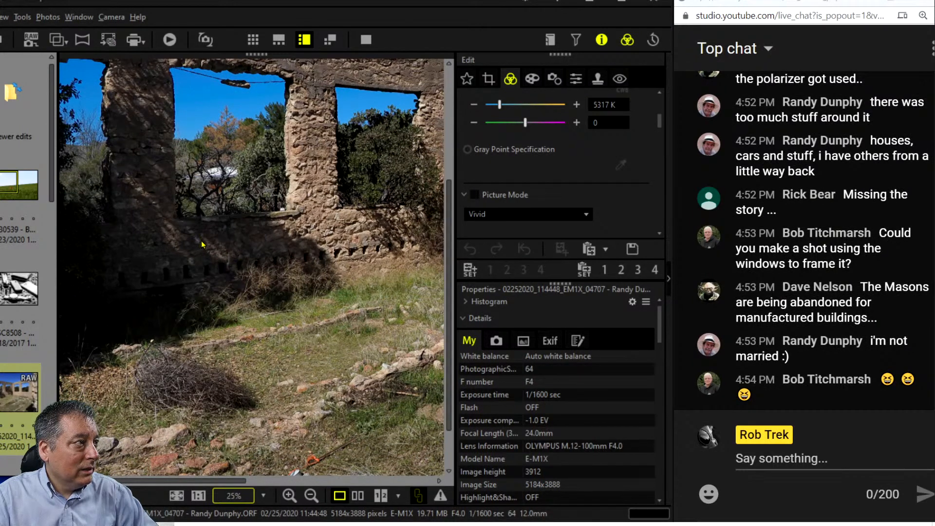
mouse_move(212, 193)
mouse_down()
mouse_move(263, 196)
mouse_move(220, 245)
mouse_move(222, 199)
mouse_up()
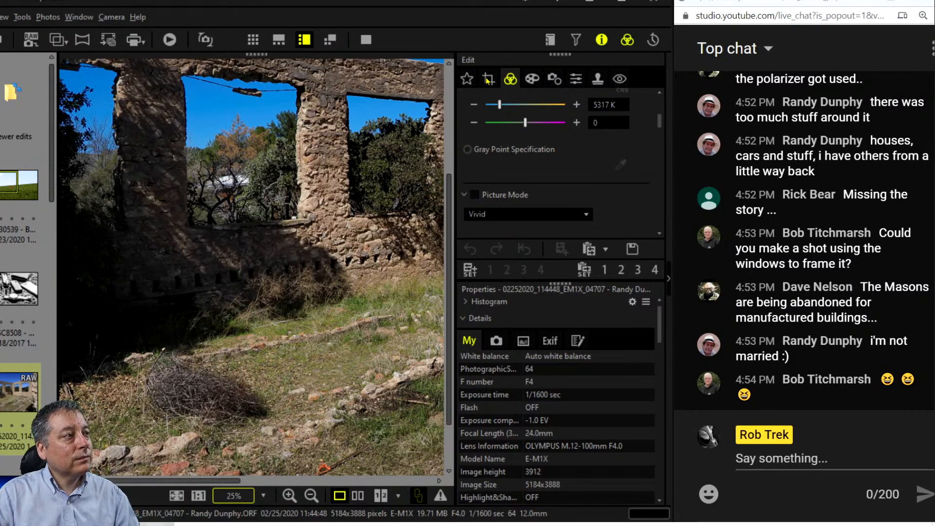
click(177, 496)
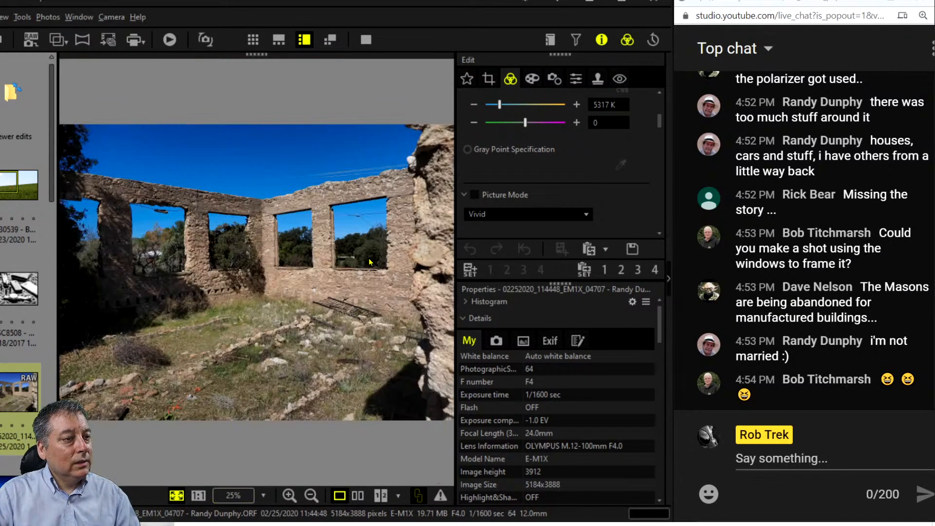
Crop the ruin photo at 4:3 to about 2638x1979, framing the three window openings.
click(488, 80)
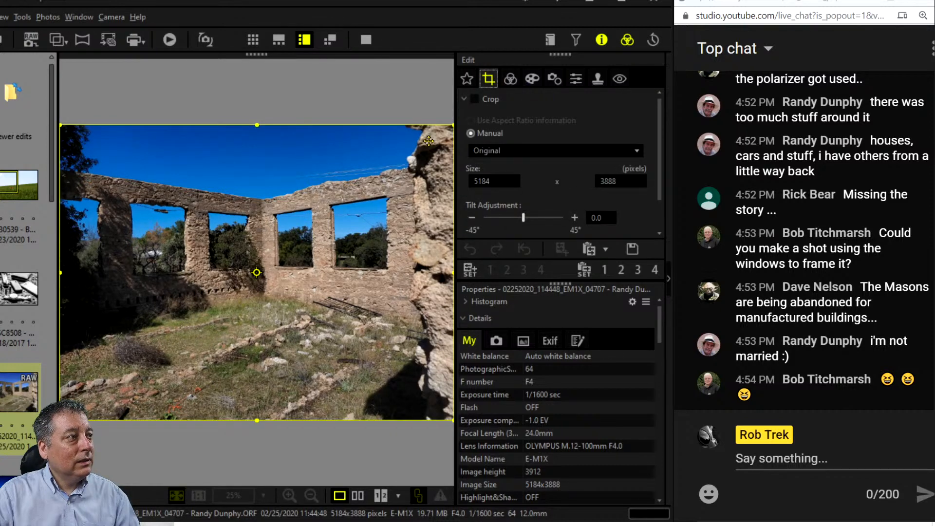
click(517, 150)
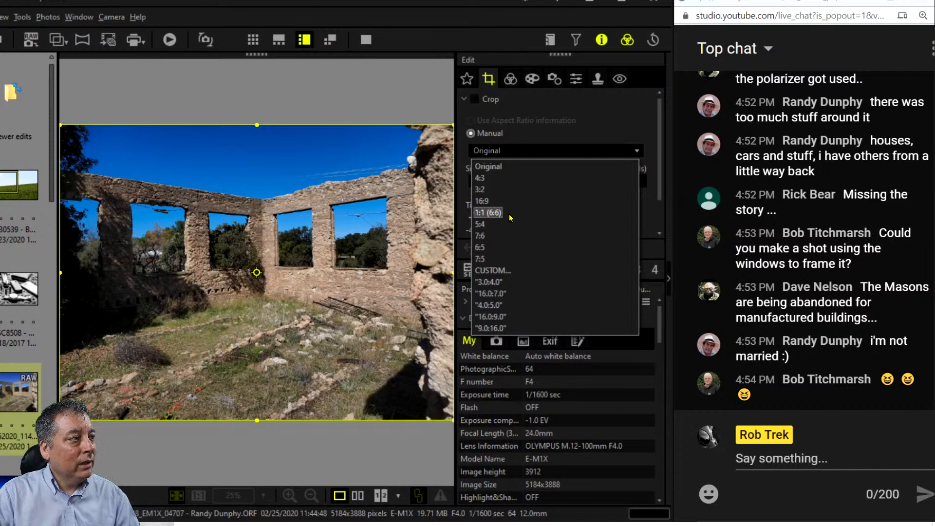
click(510, 178)
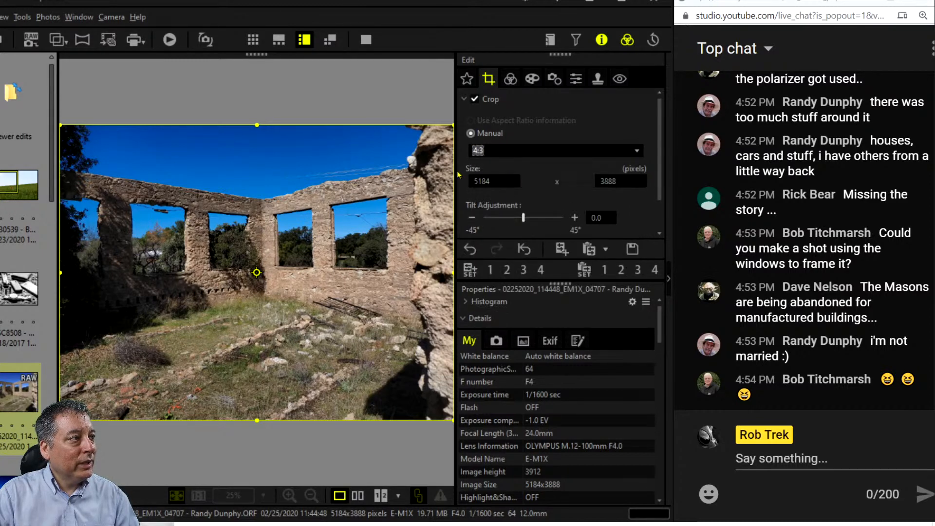
drag(450, 133, 328, 219)
drag(267, 310, 252, 291)
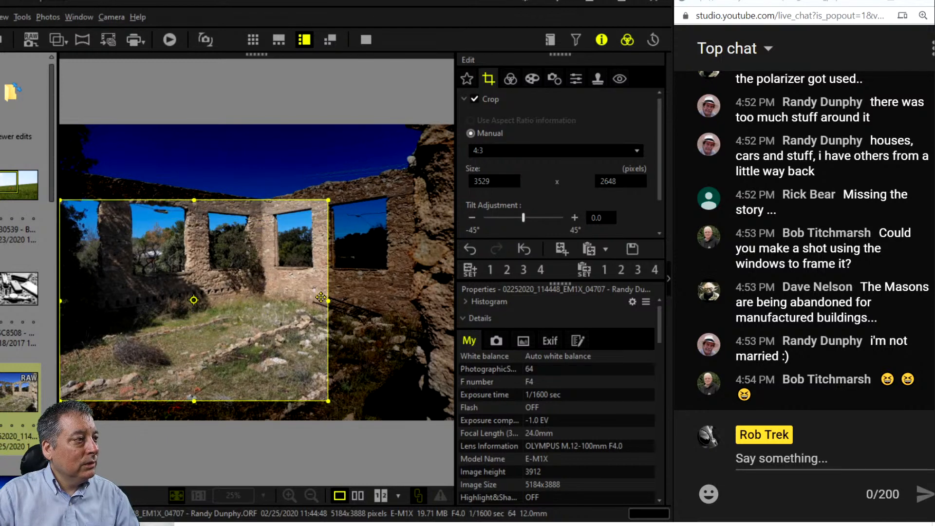
drag(328, 300, 272, 300)
drag(207, 295, 199, 275)
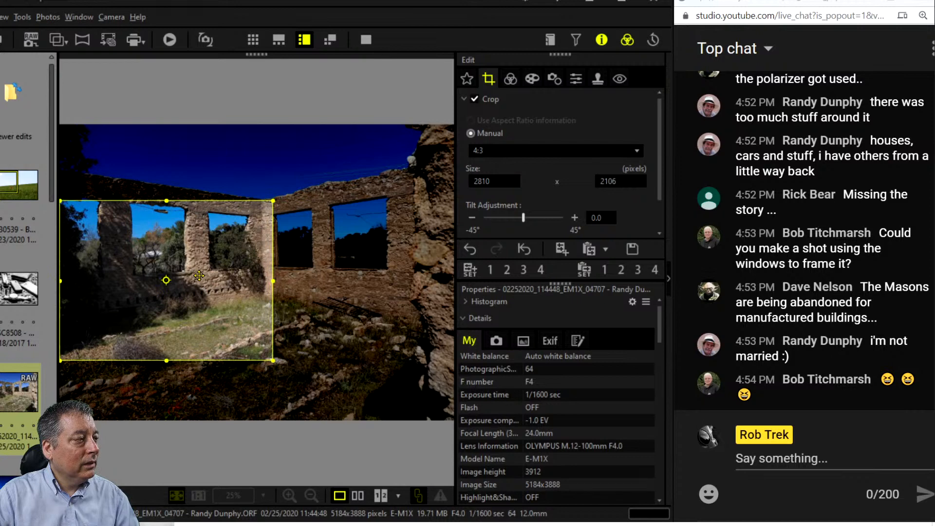
drag(268, 355, 254, 344)
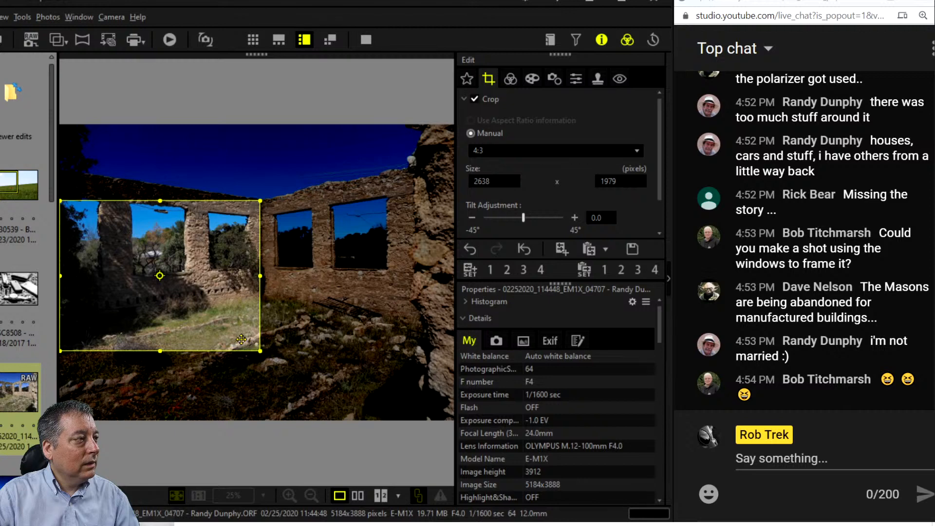
drag(214, 336, 274, 333)
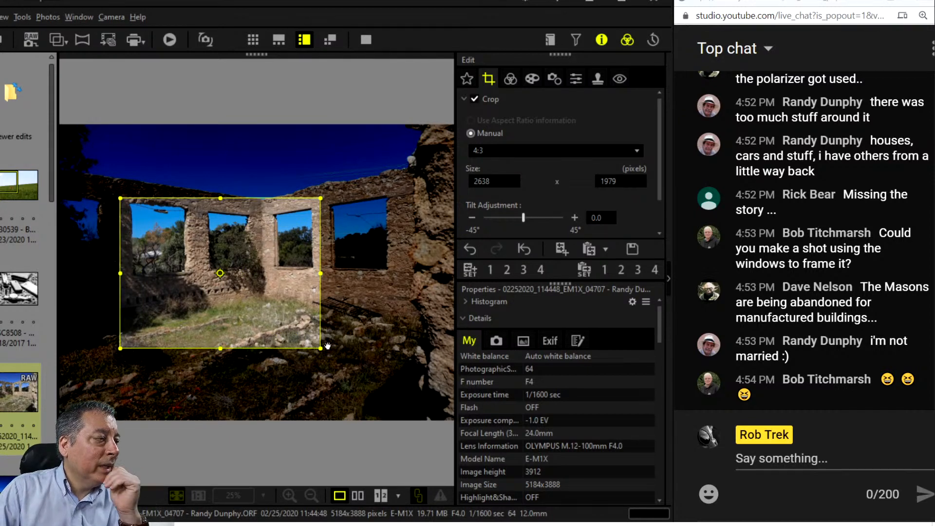
drag(295, 306, 294, 308)
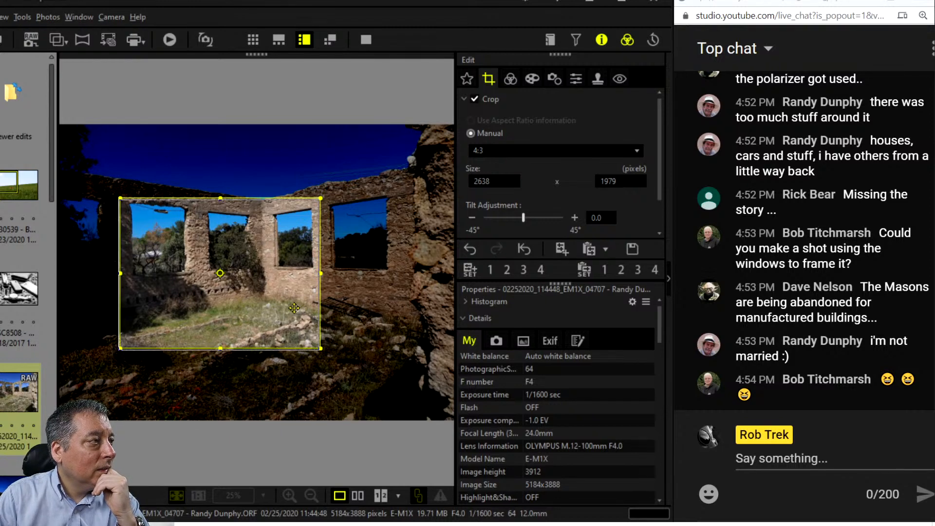
click(512, 81)
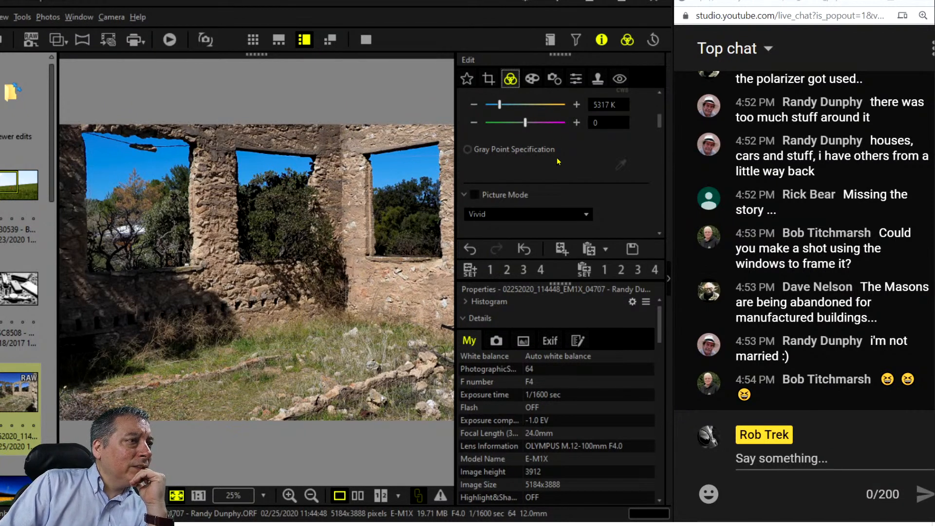
Give the crop a very slight tilt and apply it.
click(488, 79)
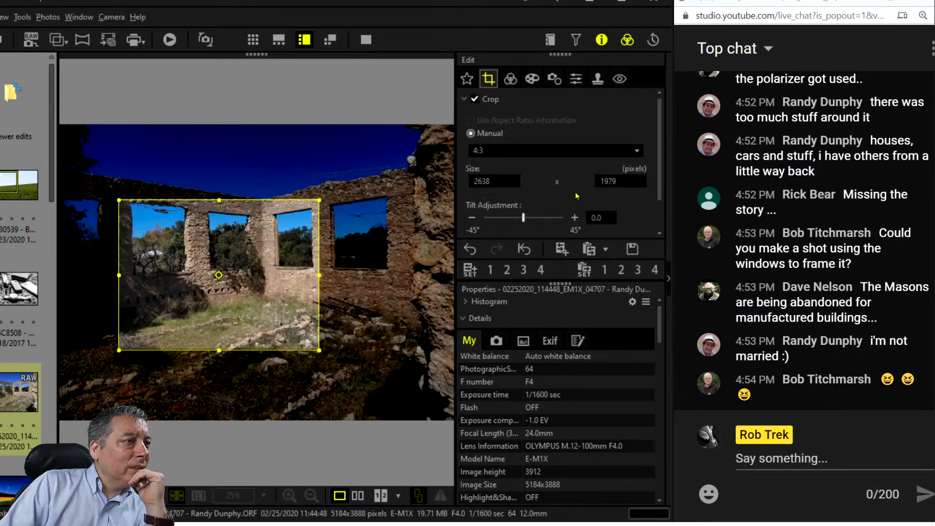
click(574, 219)
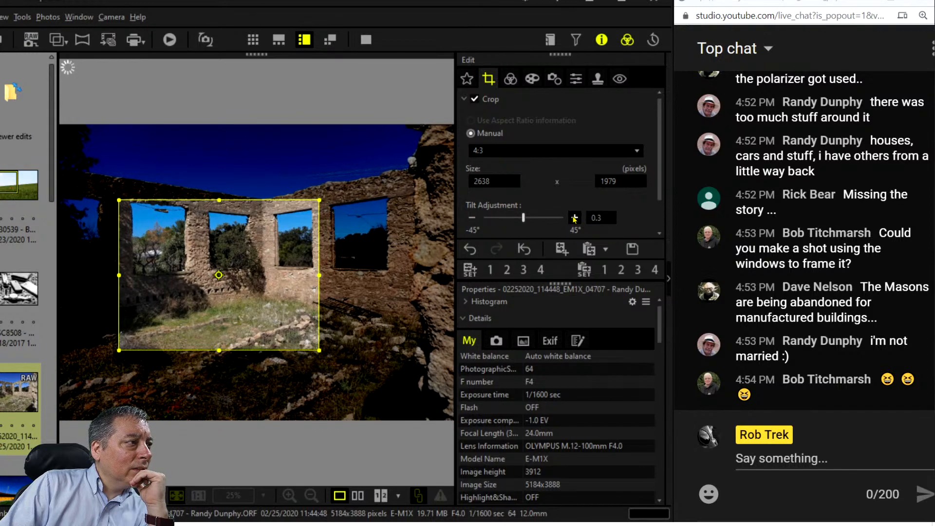
click(511, 79)
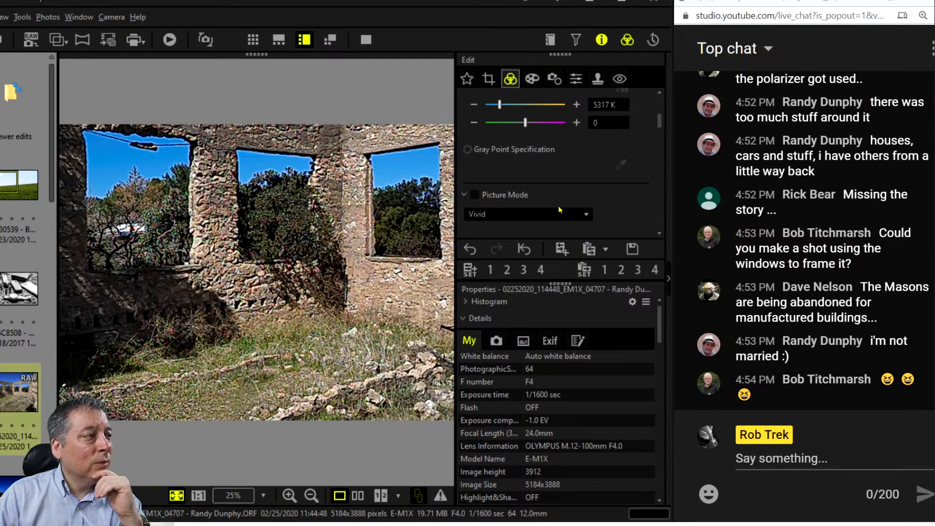
Choose Grainy Film II from the Art Filter list and open its Effect options.
click(533, 79)
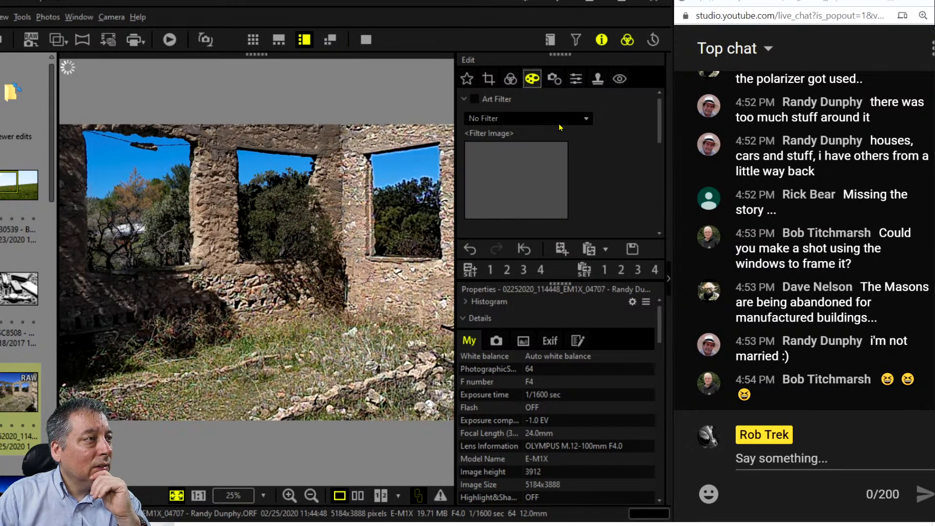
click(560, 120)
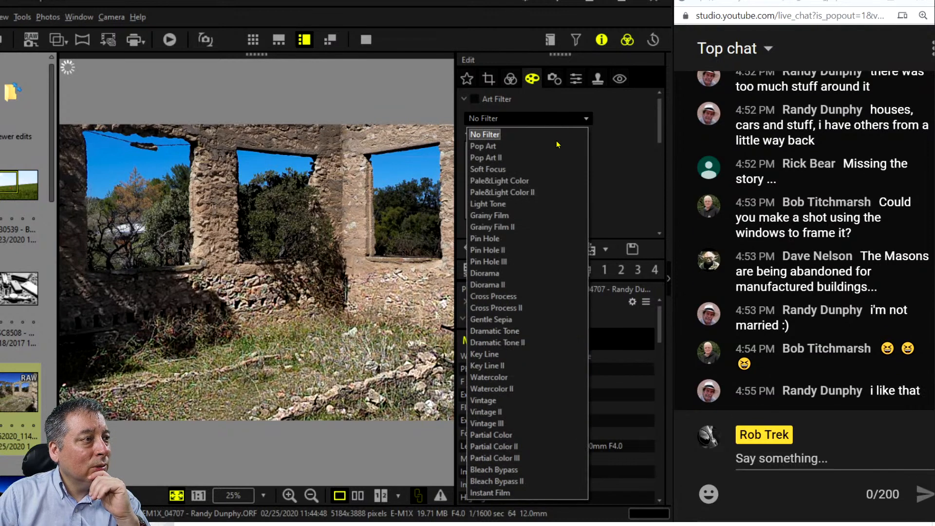
click(544, 227)
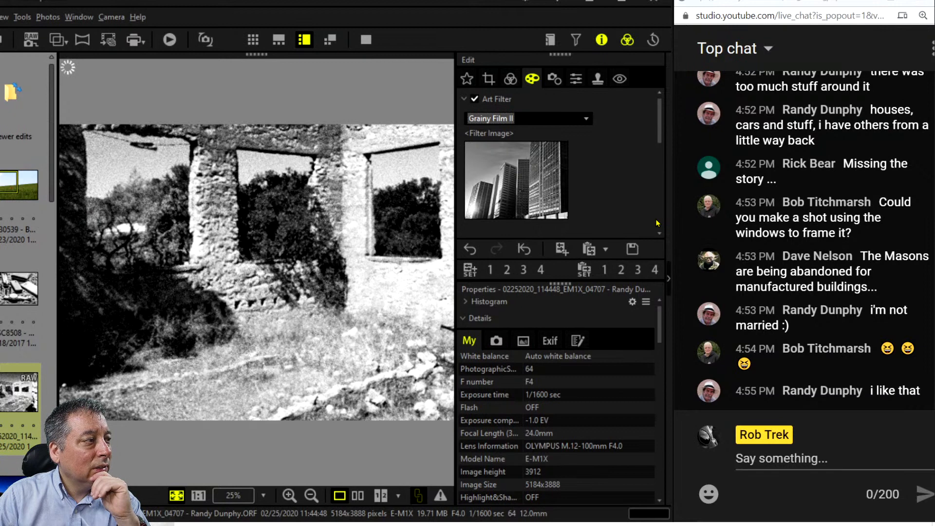
scroll(626, 204, down, 2)
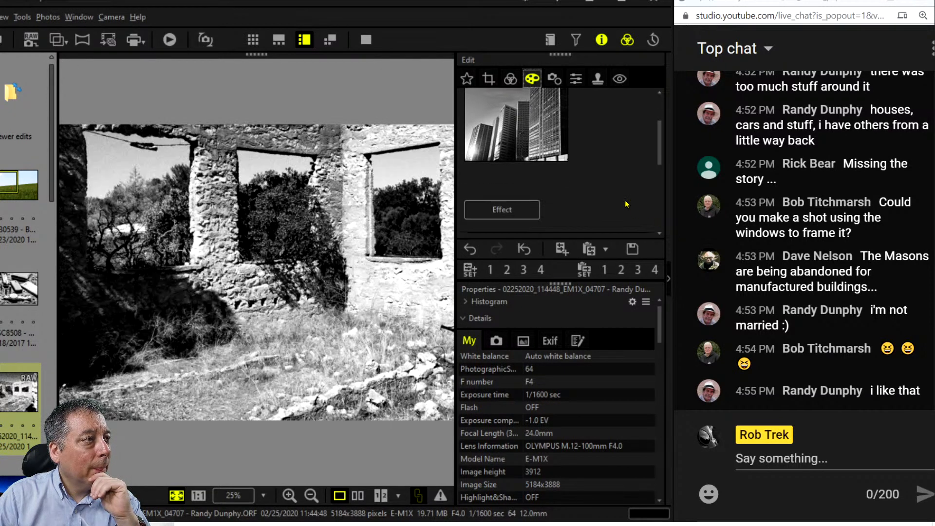
scroll(626, 204, down, 1)
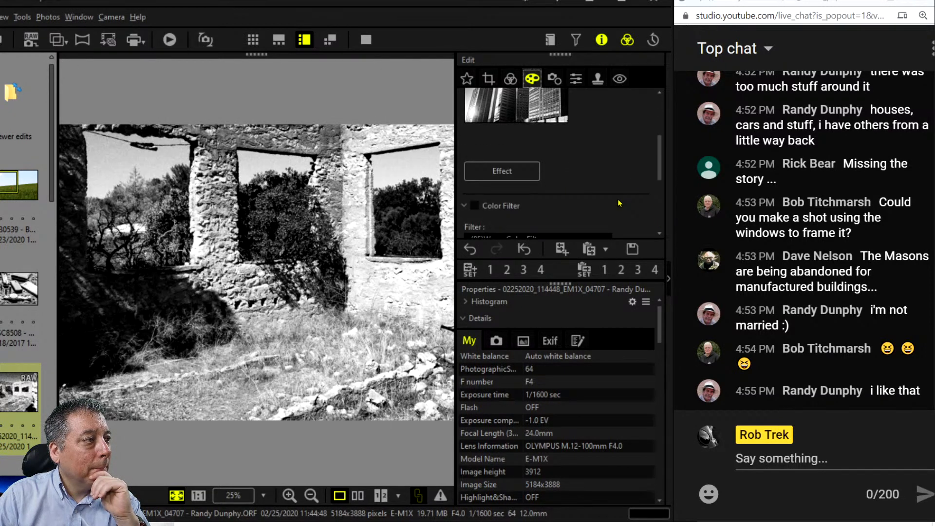
click(498, 170)
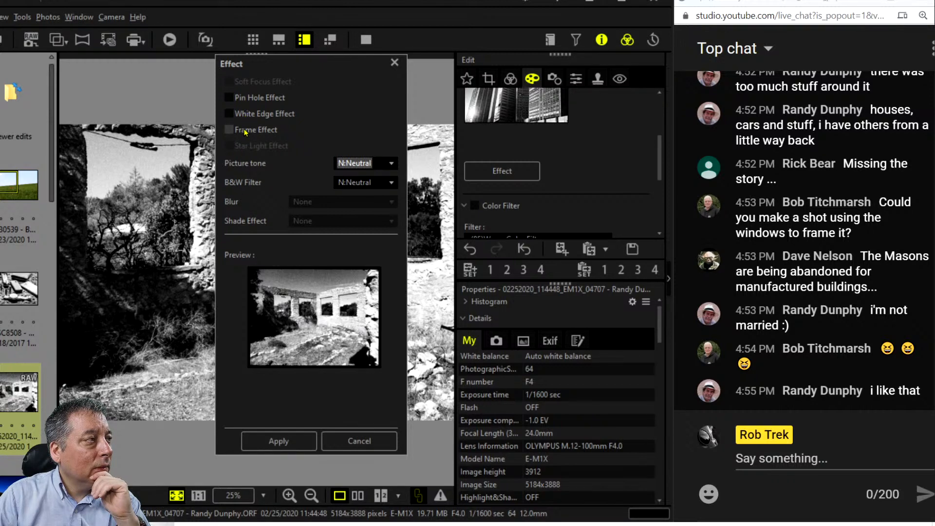
Apply the White Edge and Frame effects to the grainy ruin photo.
click(249, 100)
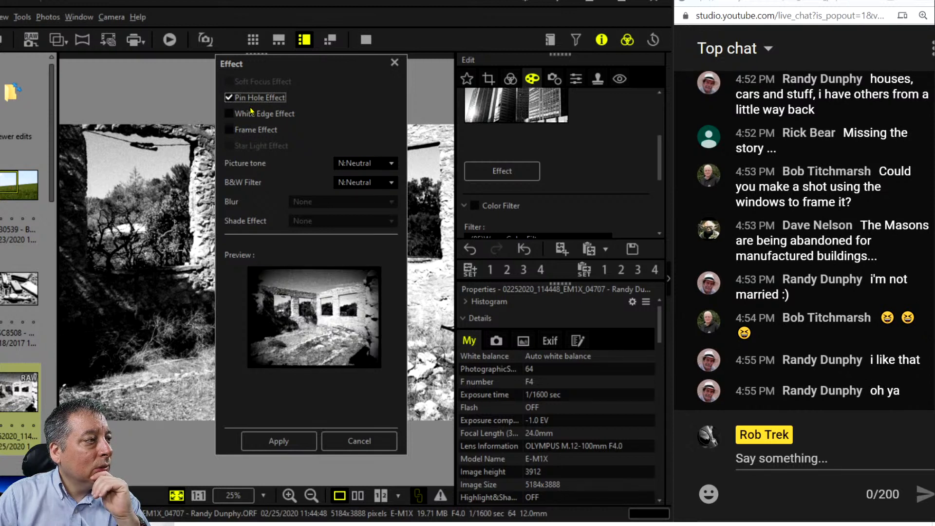
click(249, 111)
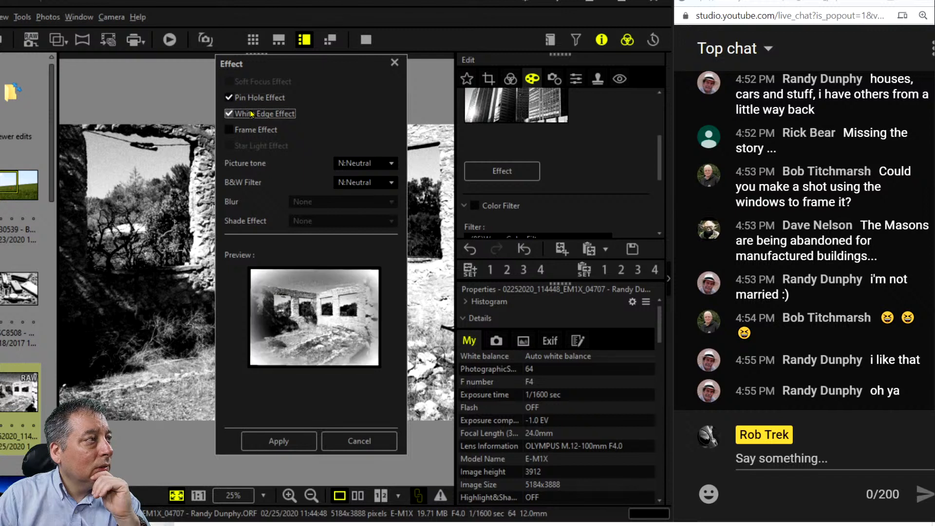
click(252, 100)
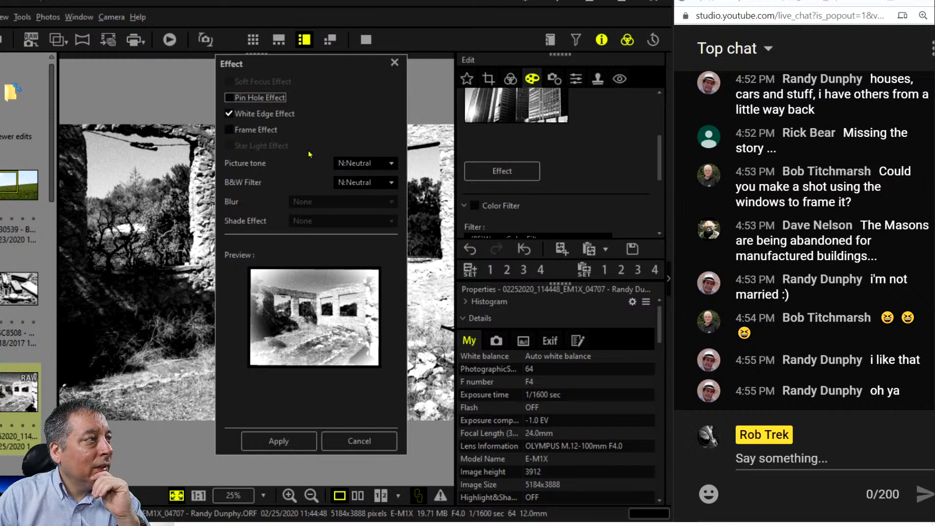
click(266, 130)
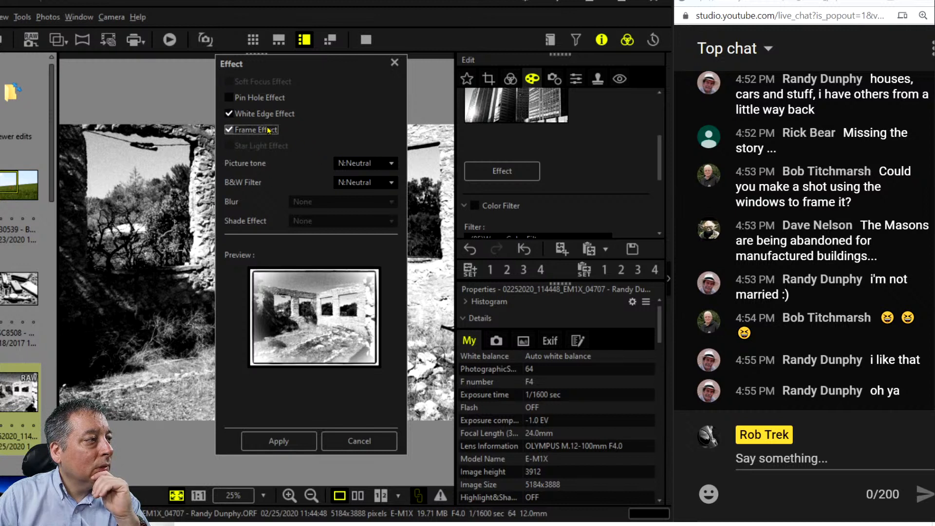
click(268, 130)
click(267, 130)
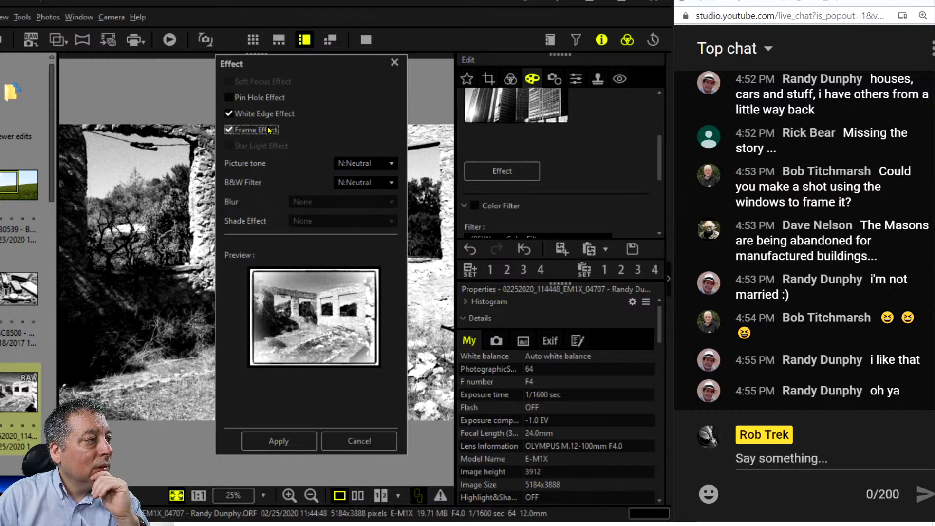
click(300, 440)
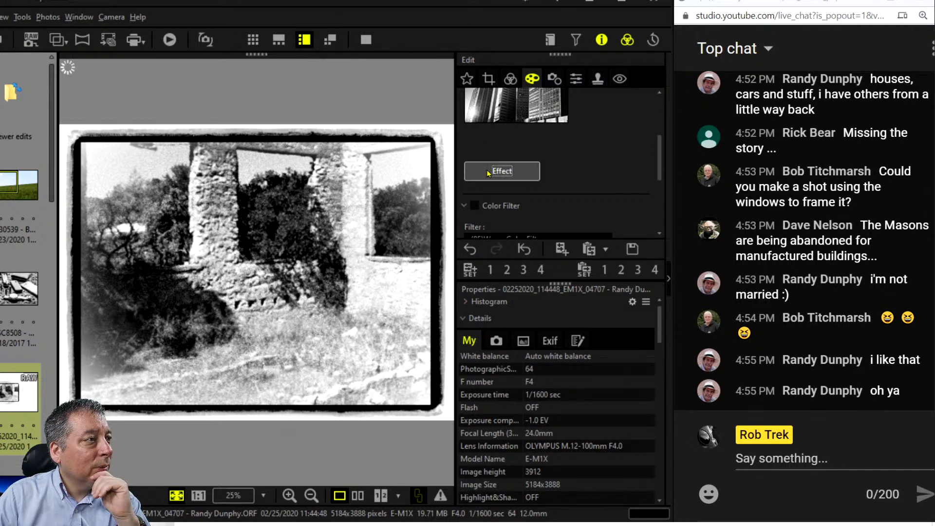
Remove the Frame effect, keeping only White Edge.
click(502, 171)
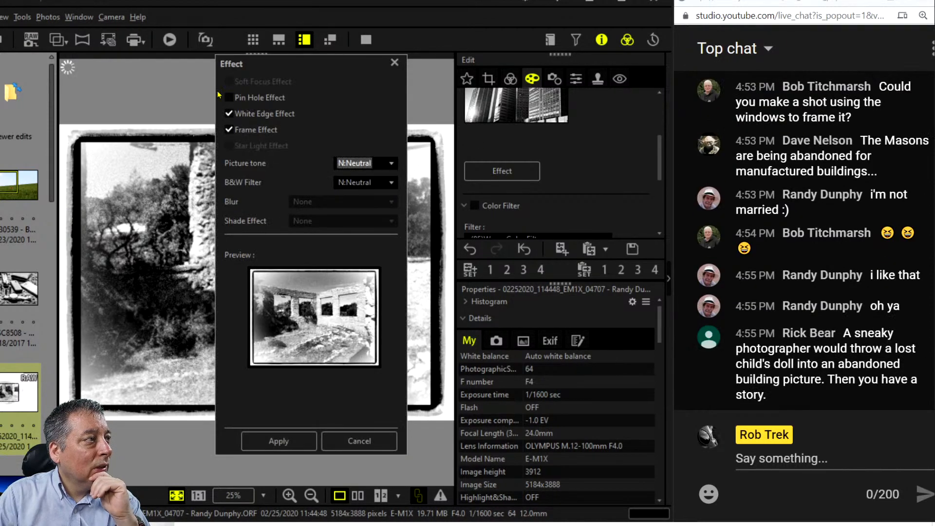
click(228, 130)
click(287, 446)
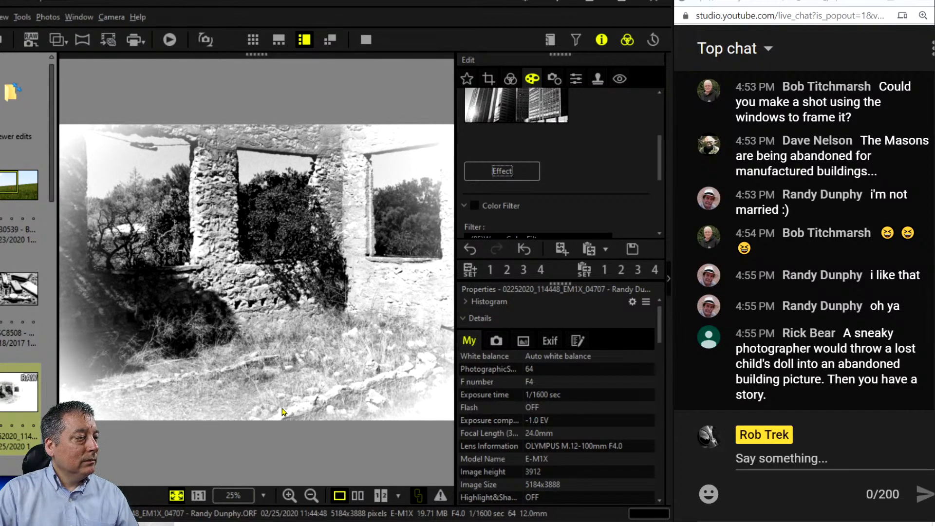
Replace White Edge with the Pin Hole vignette and apply it.
click(502, 171)
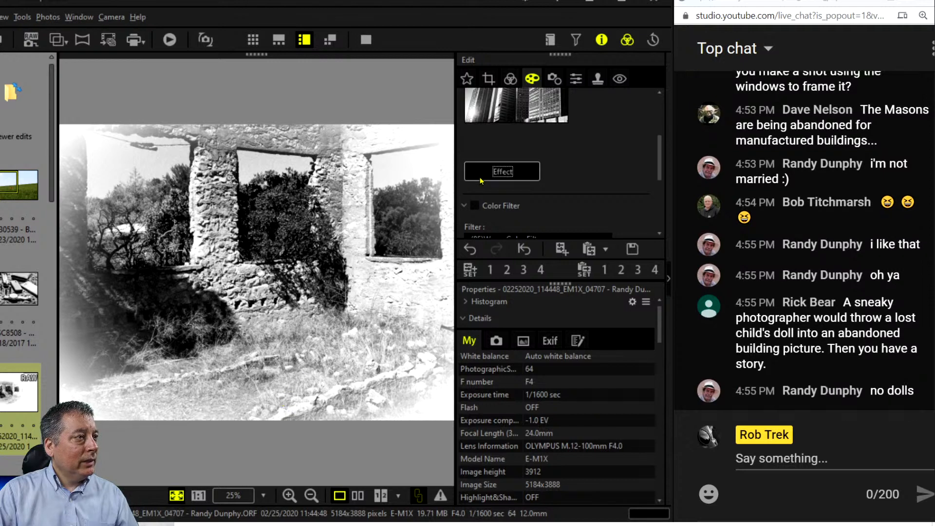
click(229, 98)
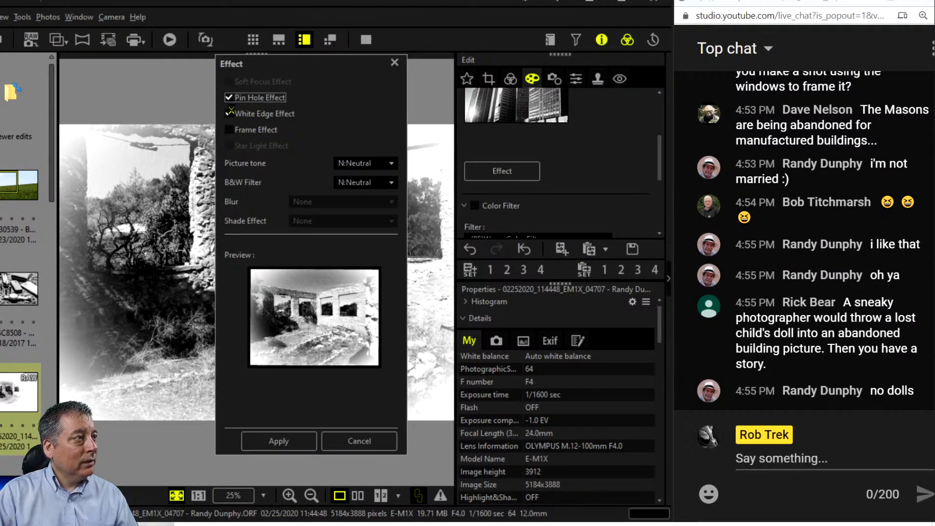
click(229, 114)
click(299, 443)
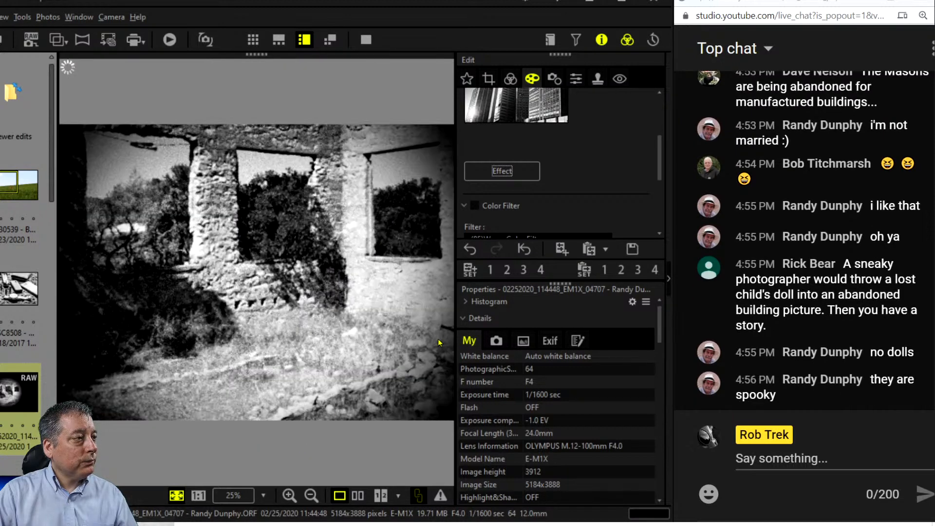
click(510, 79)
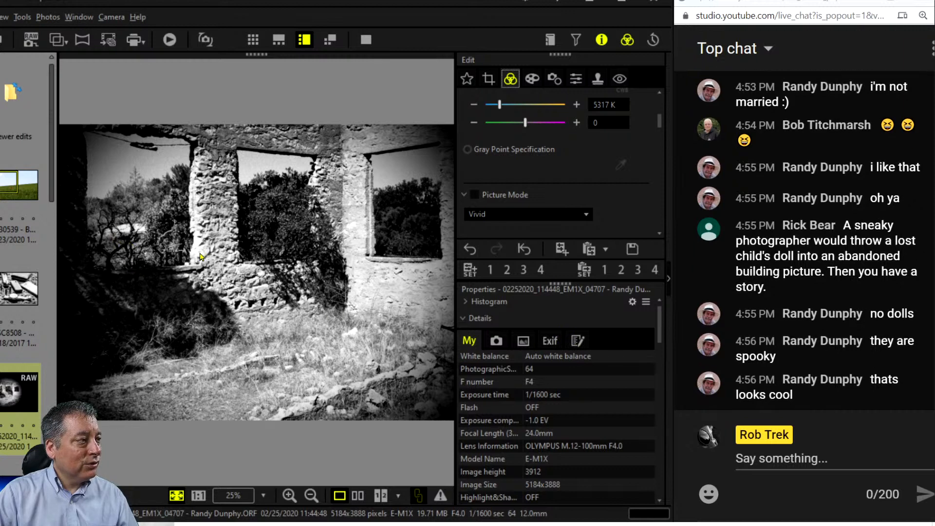
Add a tone-curve point and pull a shadow point down to darken the shadows.
scroll(621, 213, down, 3)
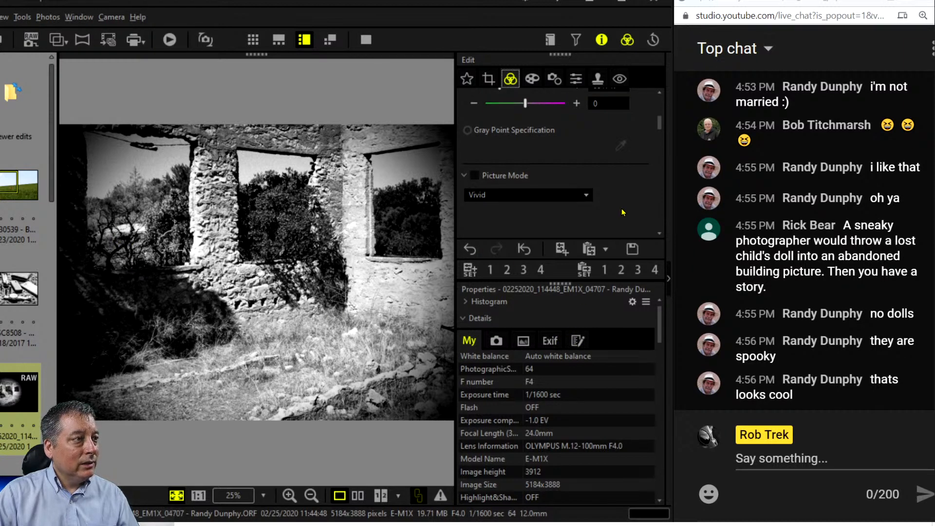
scroll(622, 211, down, 2)
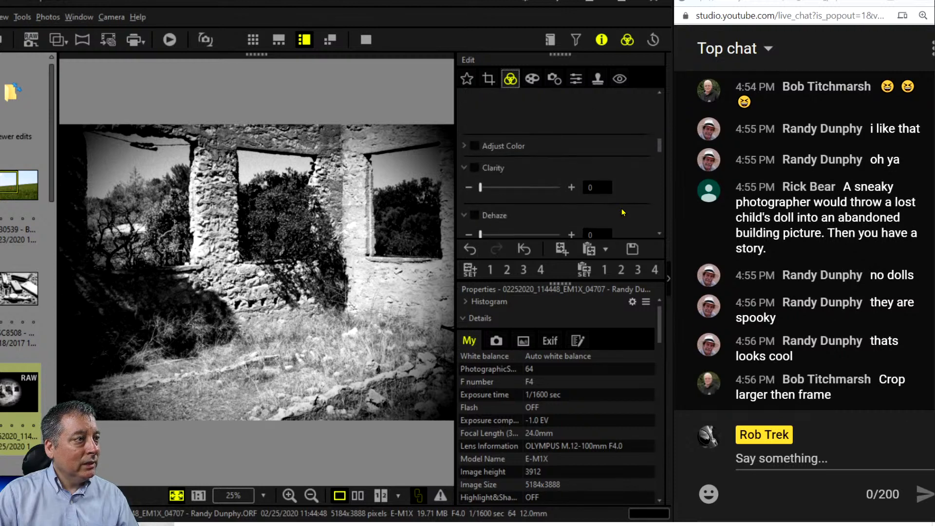
scroll(621, 211, down, 4)
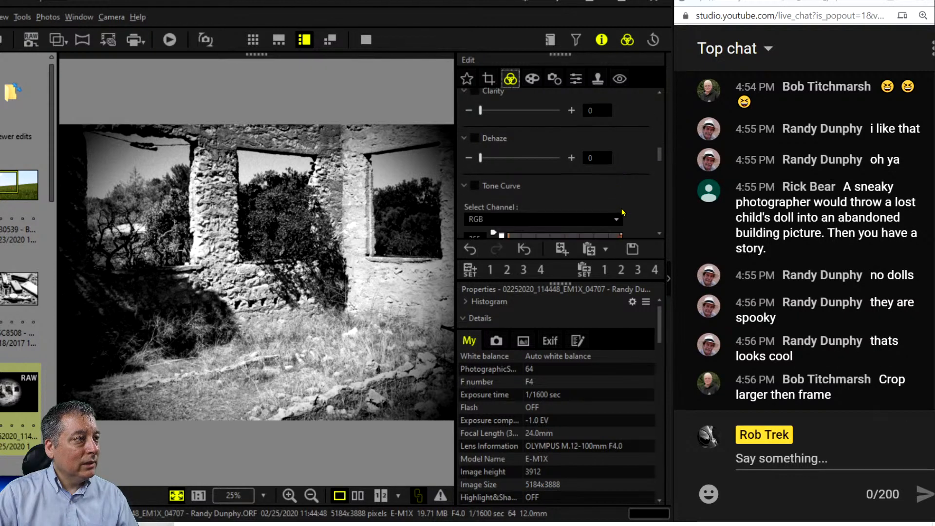
scroll(621, 208, down, 1)
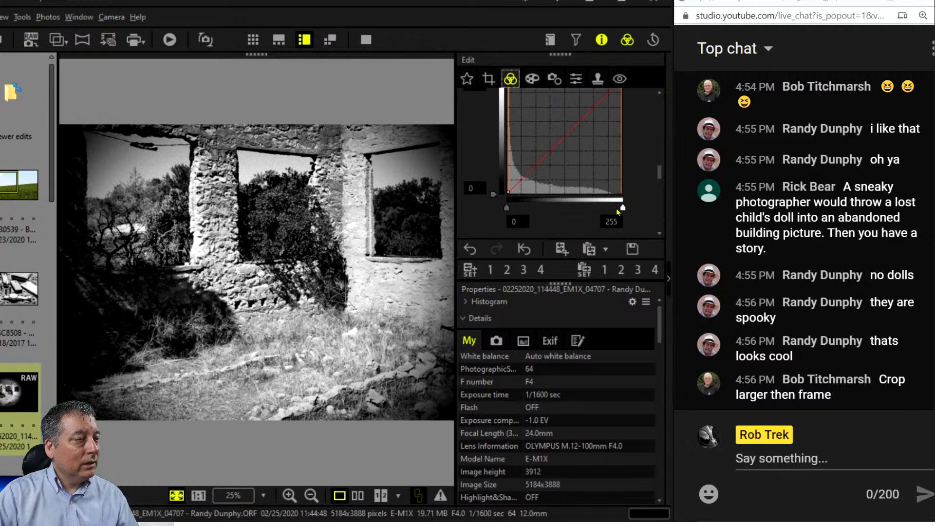
scroll(550, 197, down, 3)
scroll(550, 196, up, 3)
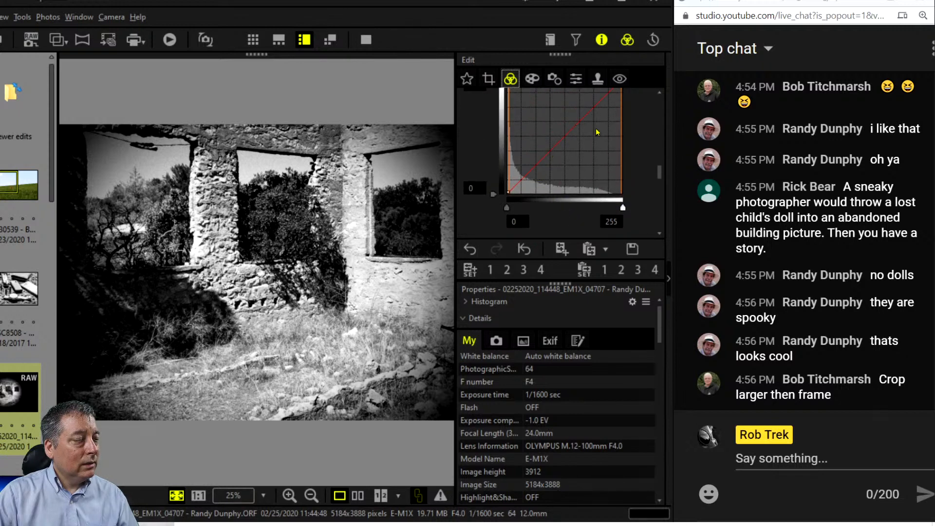
scroll(597, 132, up, 1)
click(564, 155)
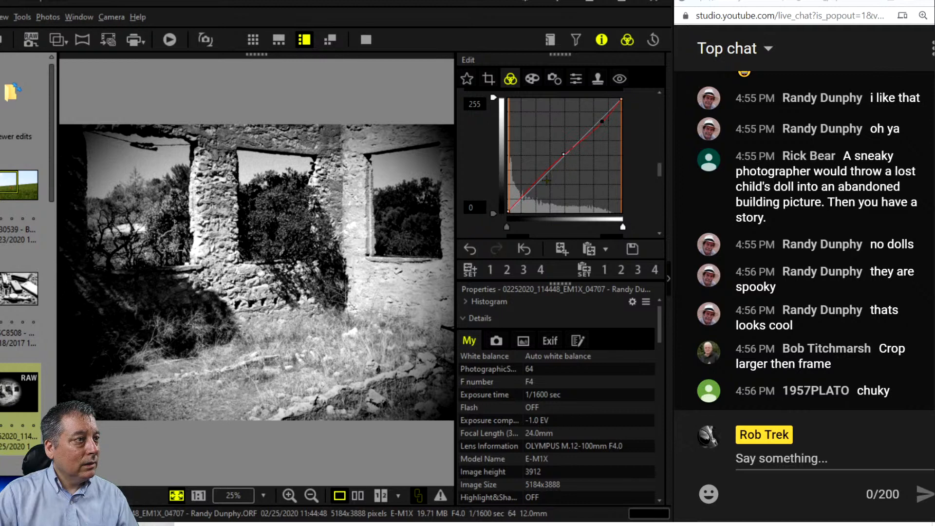
drag(528, 191, 529, 199)
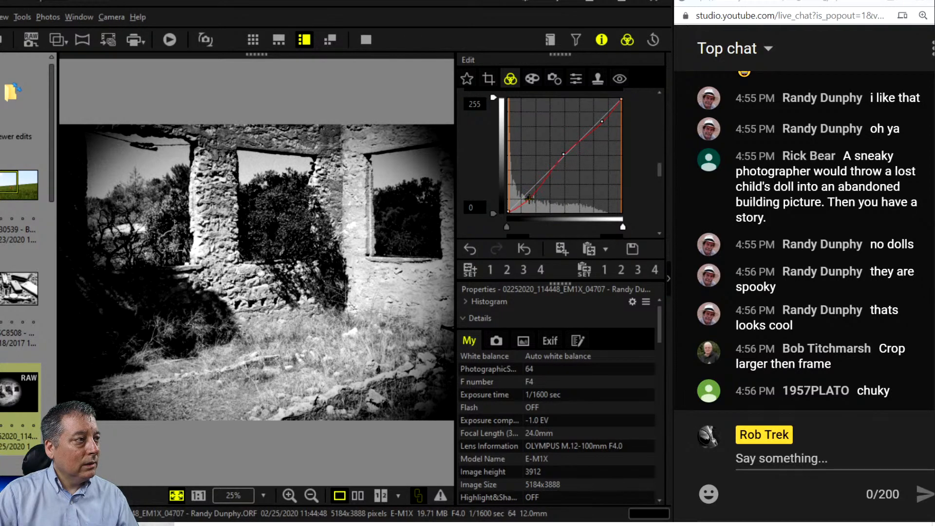
click(534, 77)
Turn off the Pin Hole Effect in the art filter's Effect options.
click(501, 171)
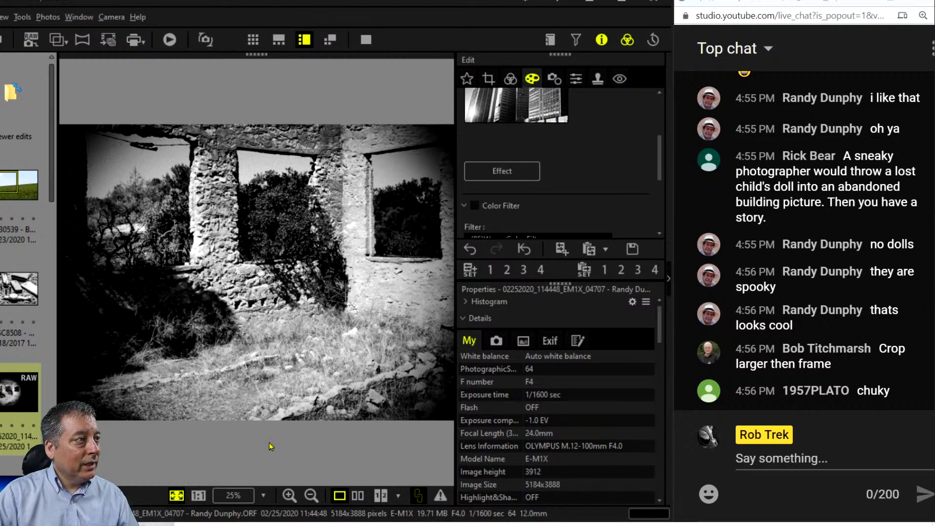
click(229, 98)
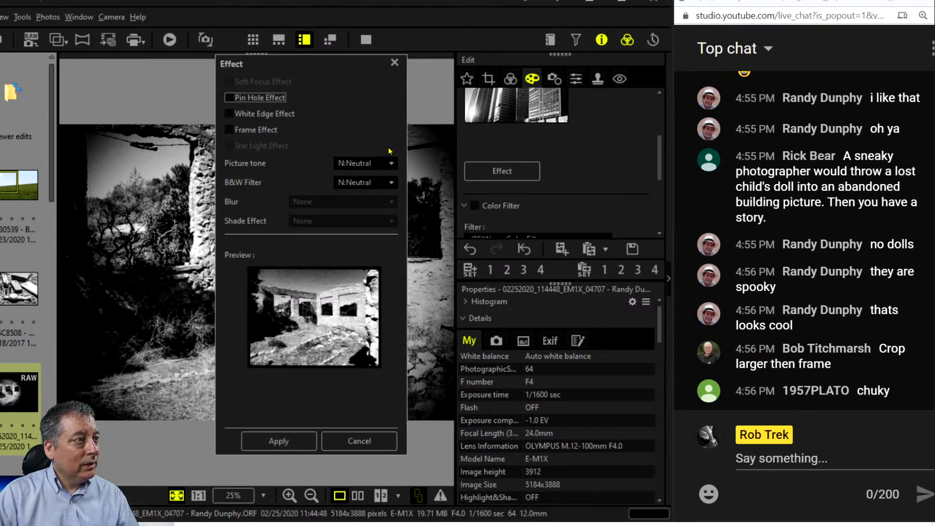
click(286, 436)
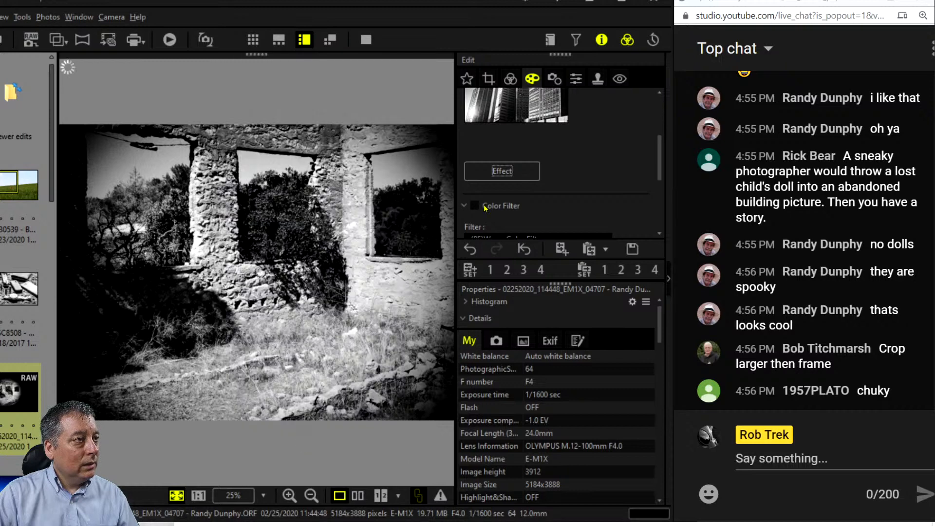
Pull two tone-curve points below the diagonal to darken the ruin photo's midtones.
click(509, 79)
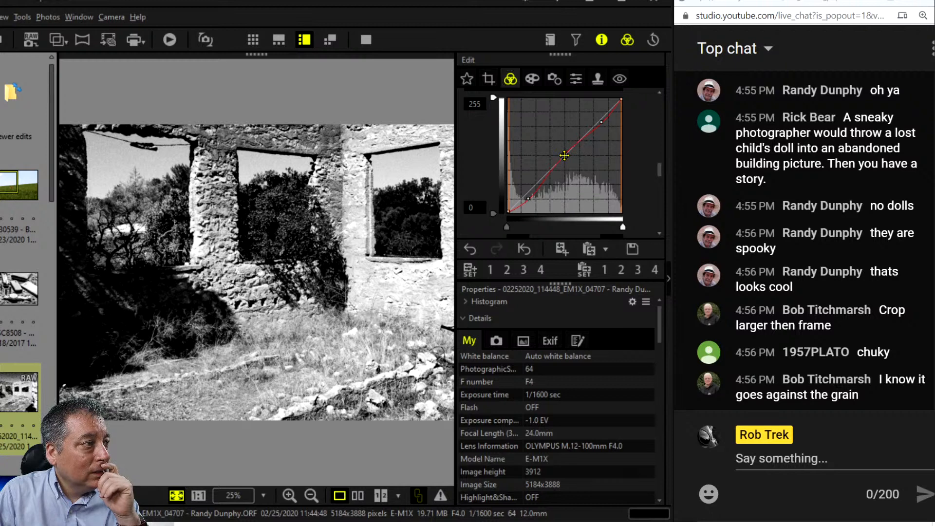
drag(564, 156, 556, 187)
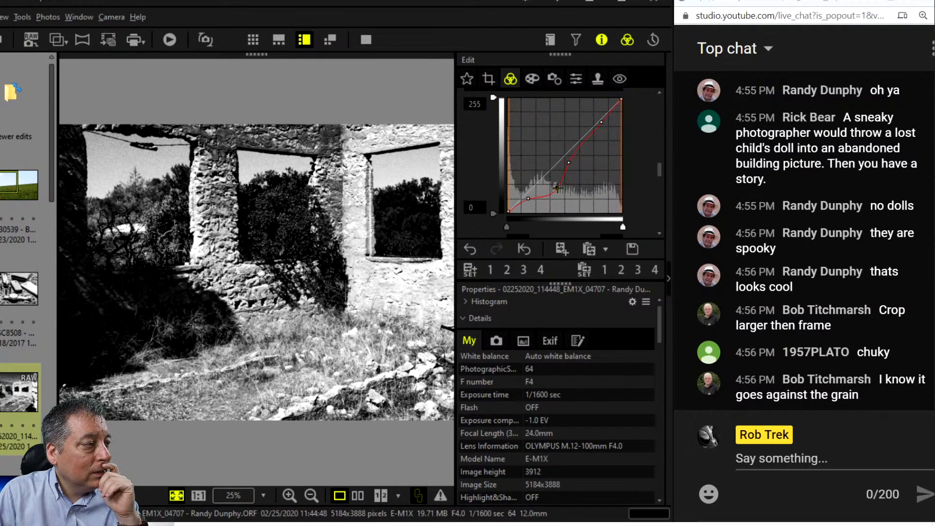
click(589, 137)
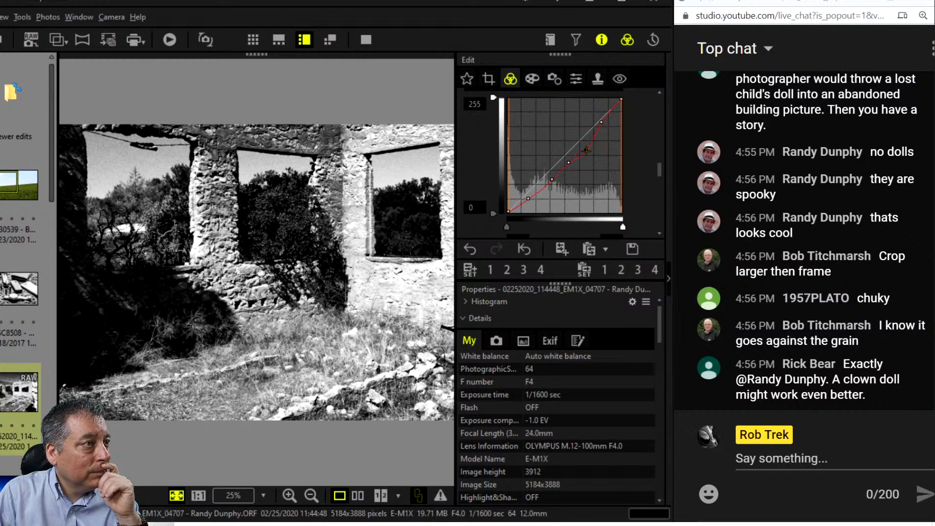
drag(588, 158, 590, 162)
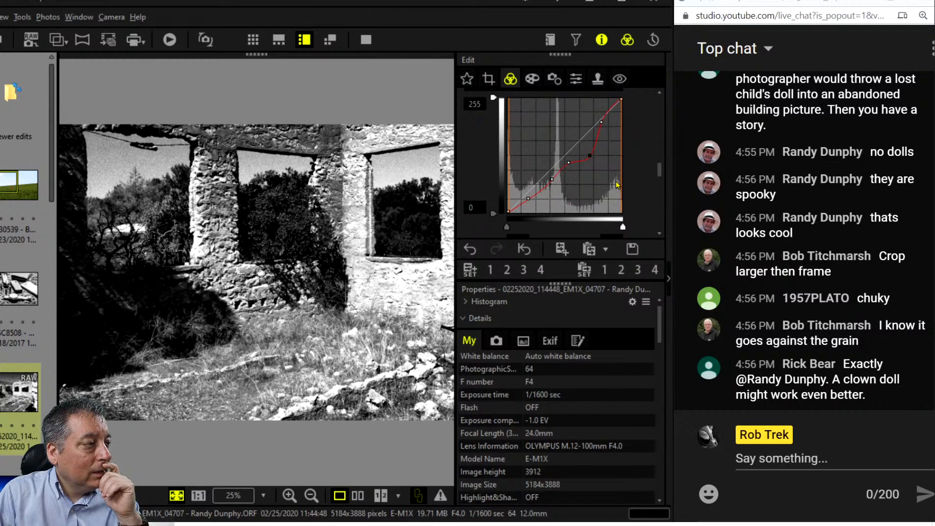
scroll(615, 180, up, 2)
scroll(615, 180, up, 4)
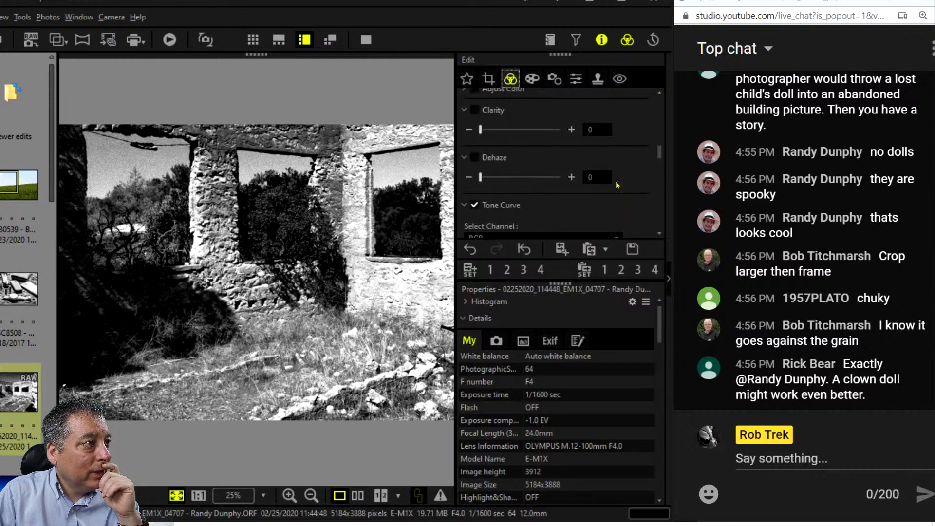
Switch Picture Mode from Vivid to Monotone, confirming the art filter cancellation.
scroll(616, 180, up, 5)
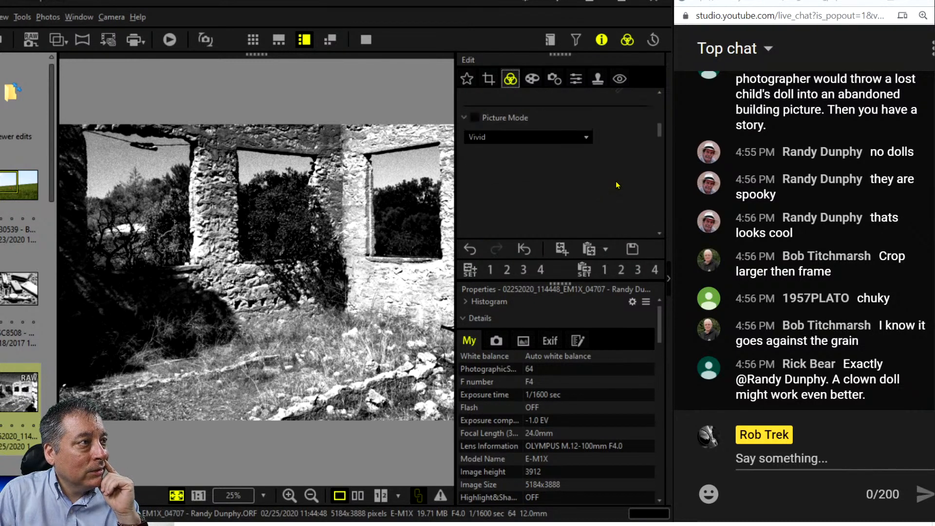
click(586, 194)
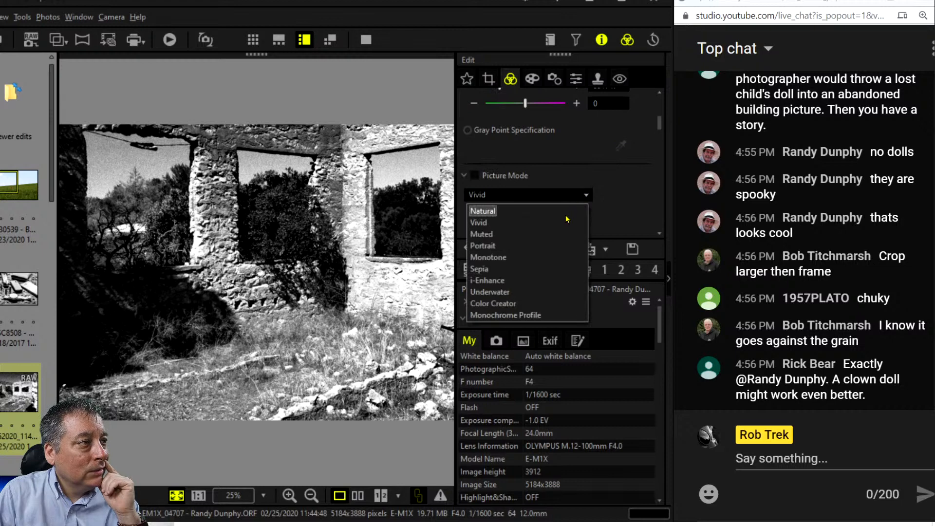
click(561, 258)
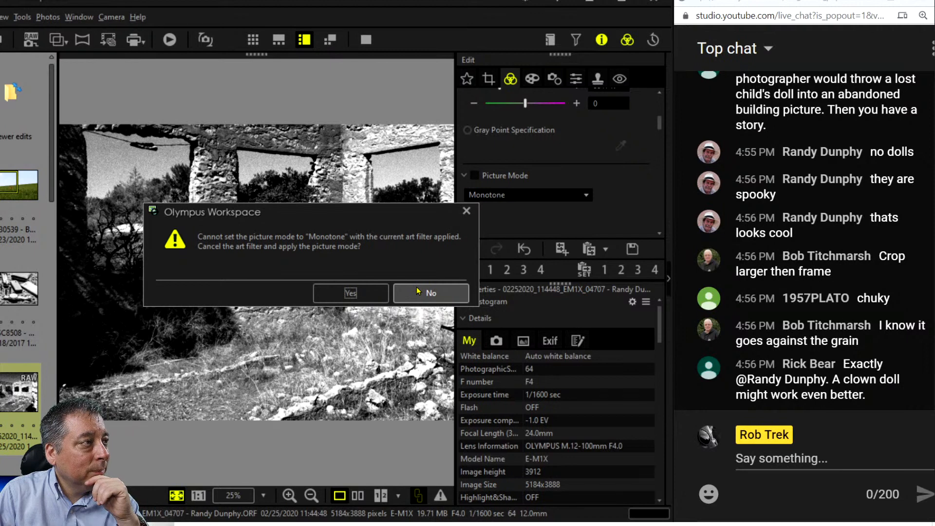
click(351, 293)
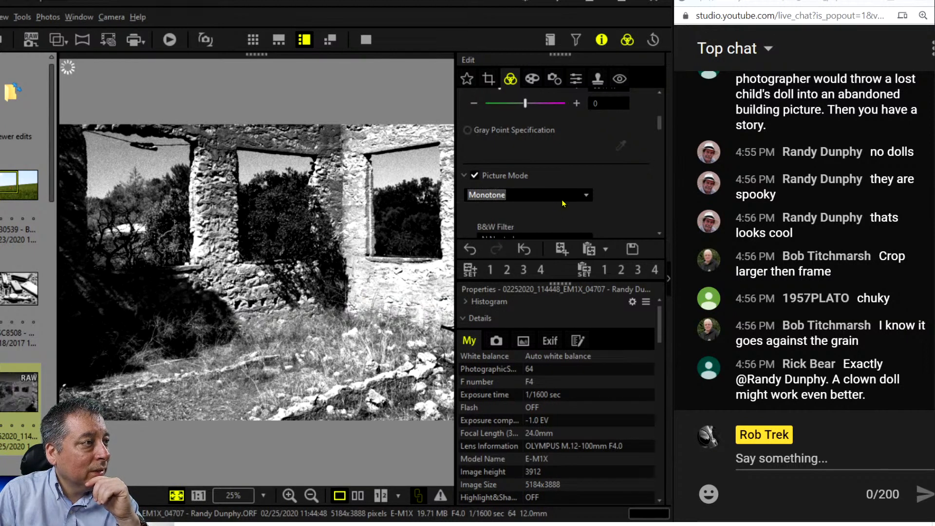
scroll(615, 200, down, 1)
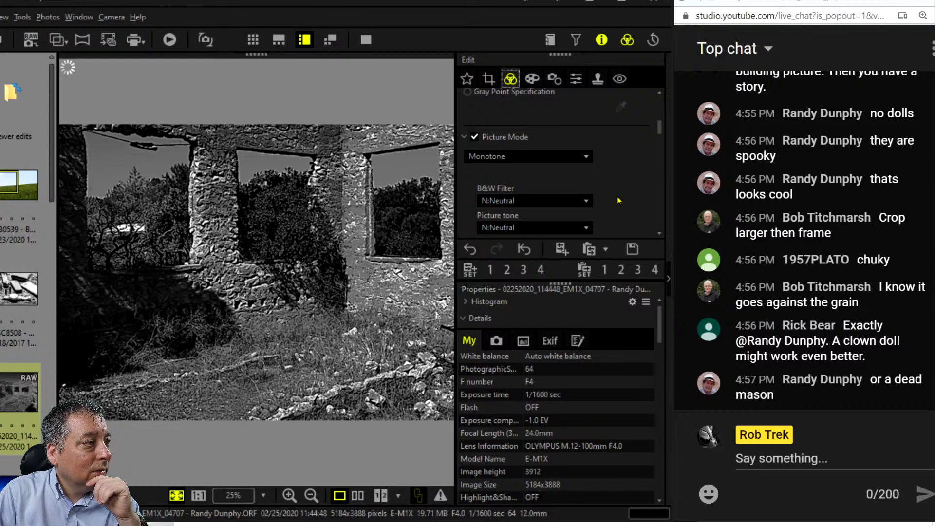
scroll(617, 200, down, 5)
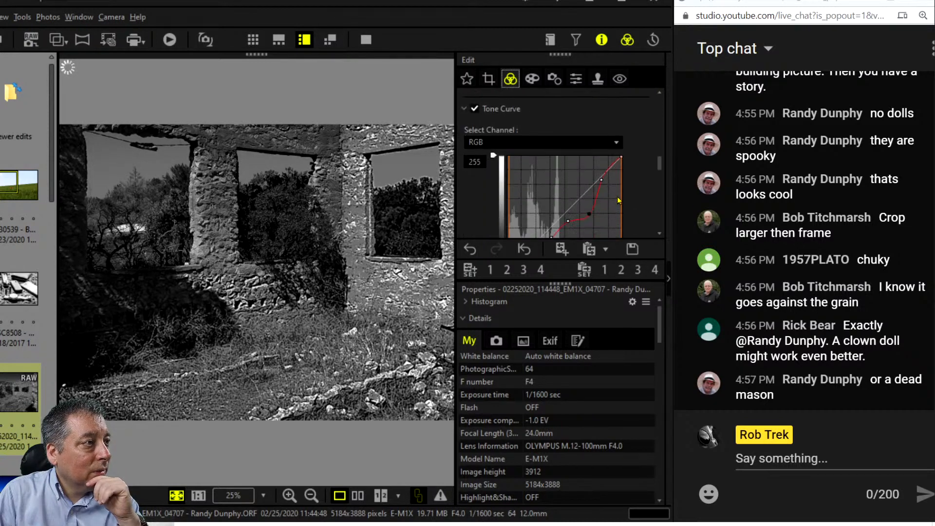
Reset the tone curve to straight and set the B&W Filter to R:Red after trying G:Green.
scroll(617, 196, down, 4)
click(600, 232)
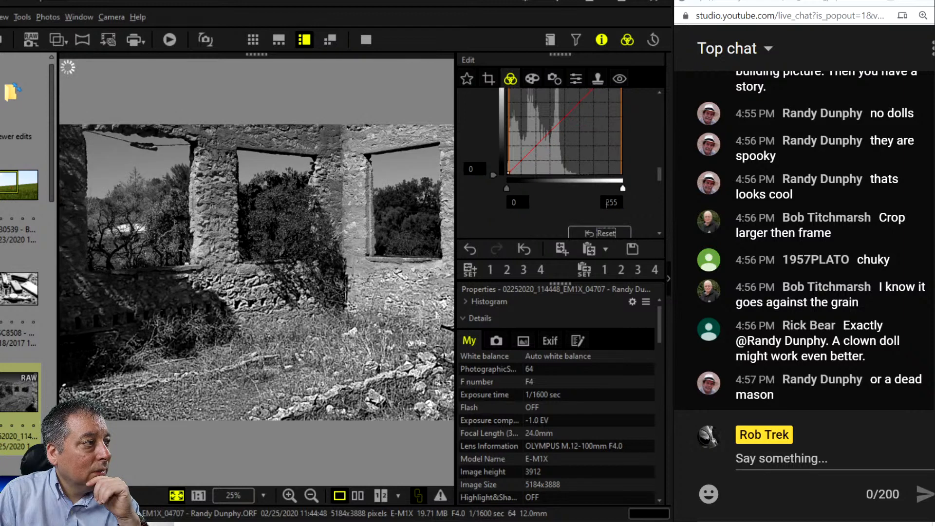
scroll(612, 205, up, 4)
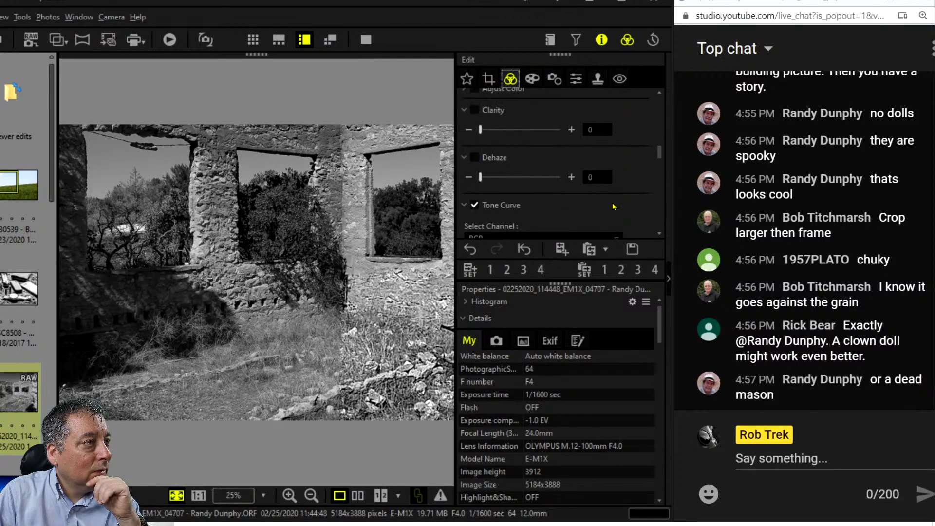
scroll(612, 203, up, 4)
click(587, 142)
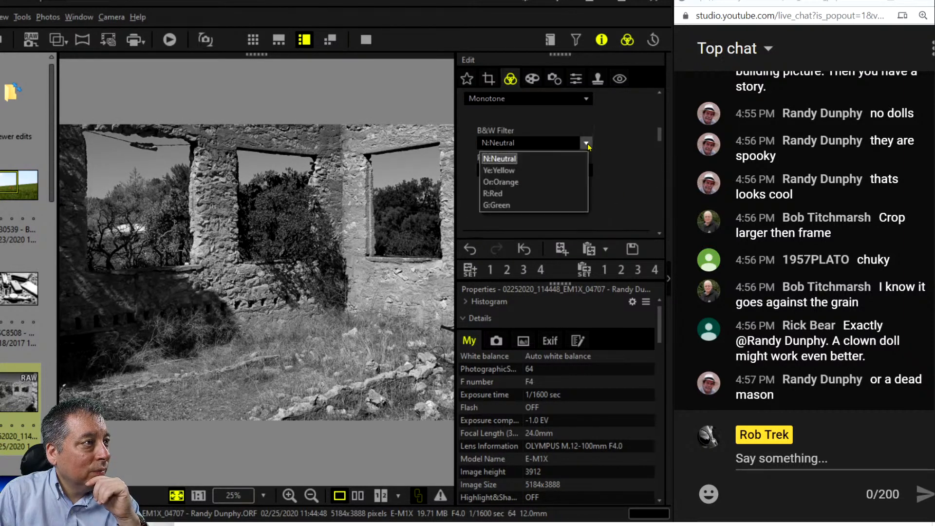
click(572, 205)
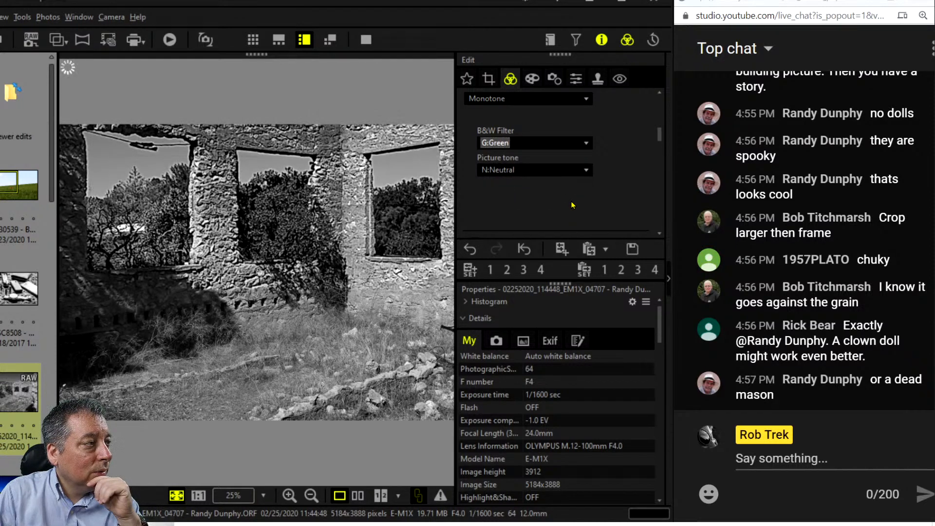
click(586, 146)
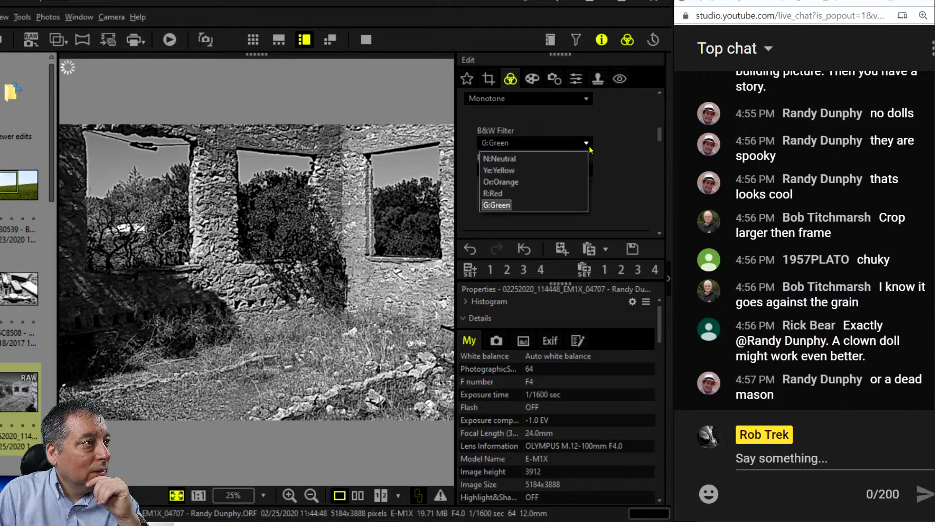
click(569, 193)
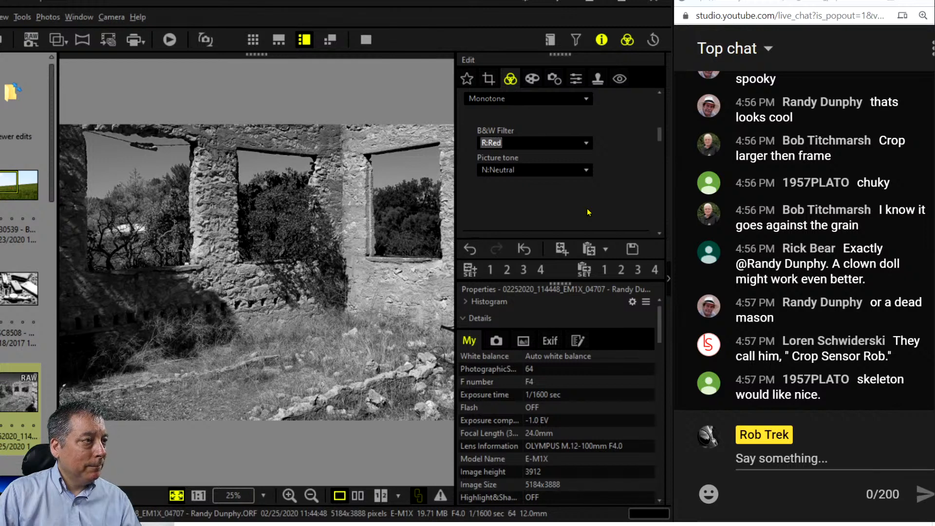
Set Picture Mode to Natural and reapply the Grainy Film II art filter.
click(278, 350)
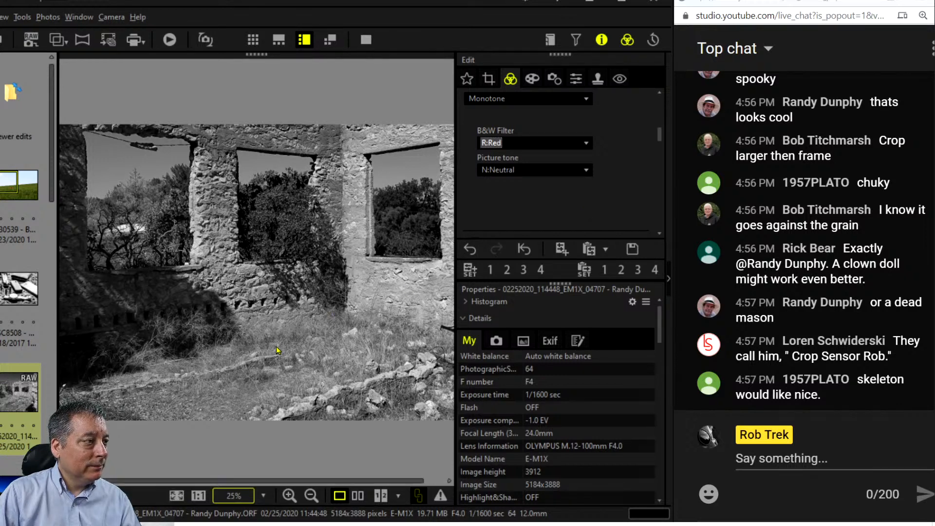
click(277, 350)
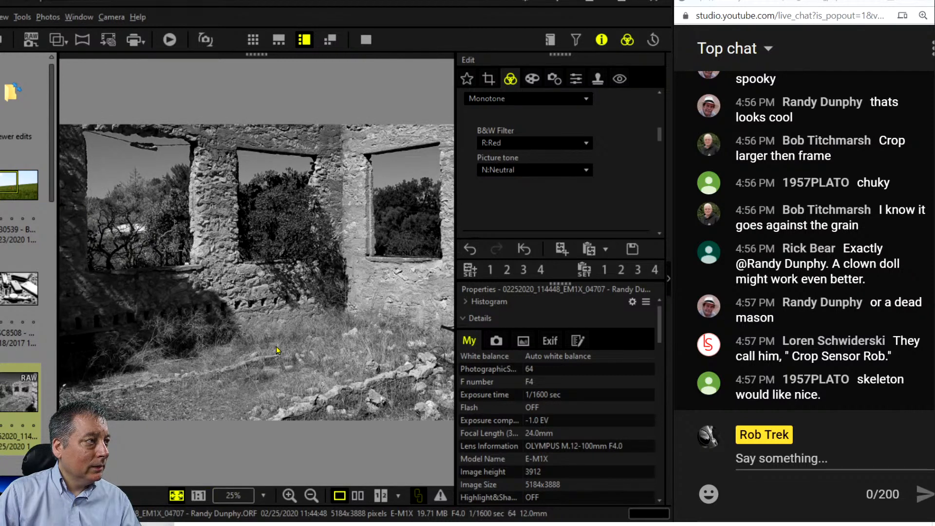
click(558, 100)
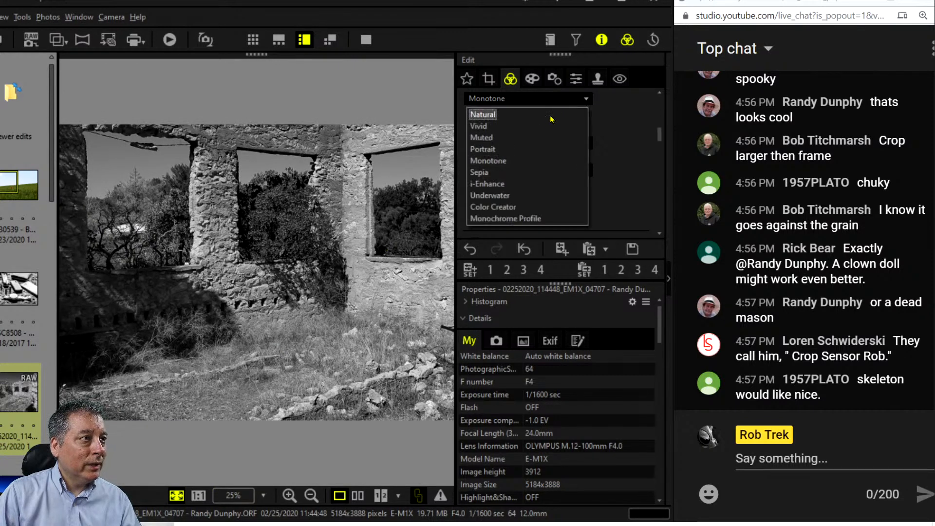
click(548, 120)
click(531, 78)
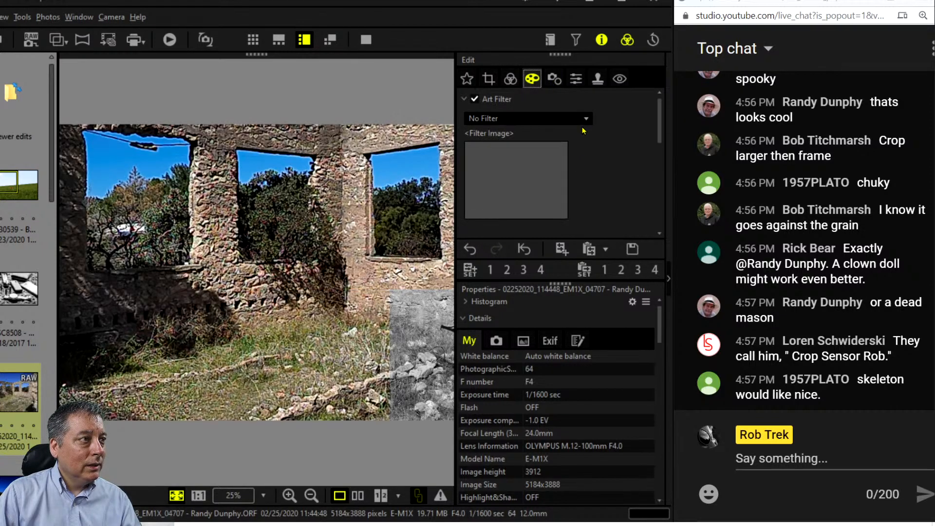
click(583, 119)
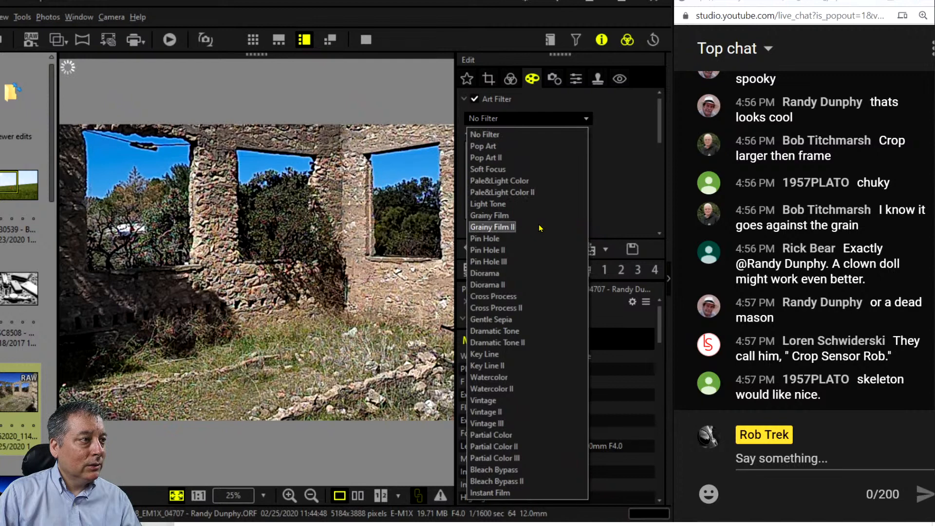
click(539, 228)
Pull a point down on the RGB tone curve to darken the upper tones.
click(510, 78)
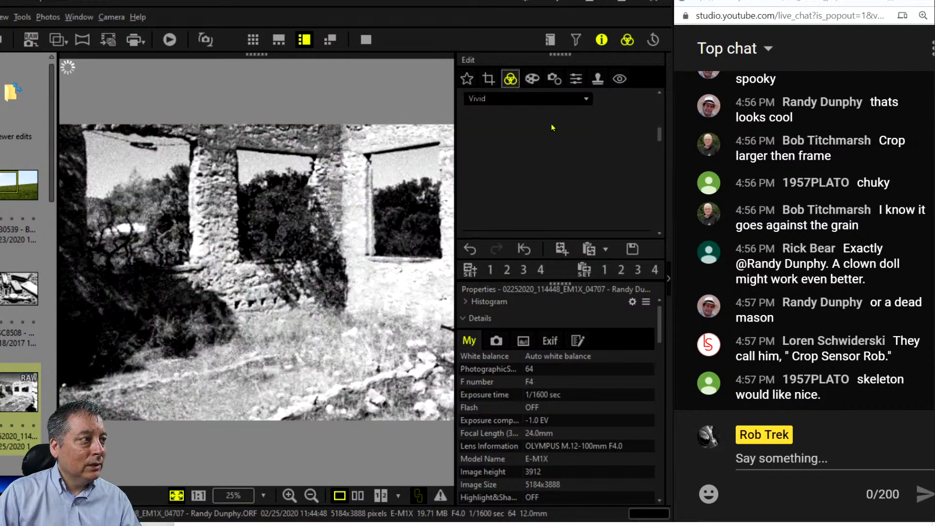
scroll(575, 195, down, 14)
scroll(577, 195, up, 5)
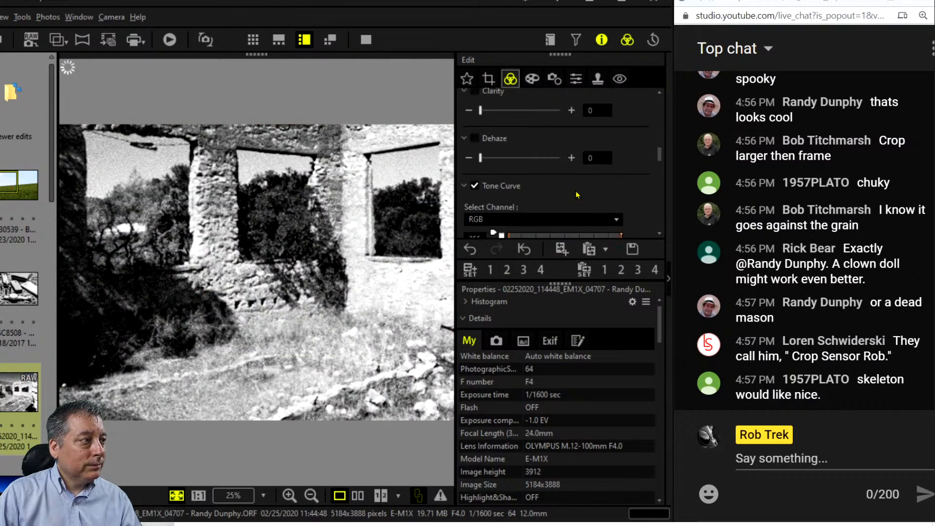
scroll(576, 193, down, 1)
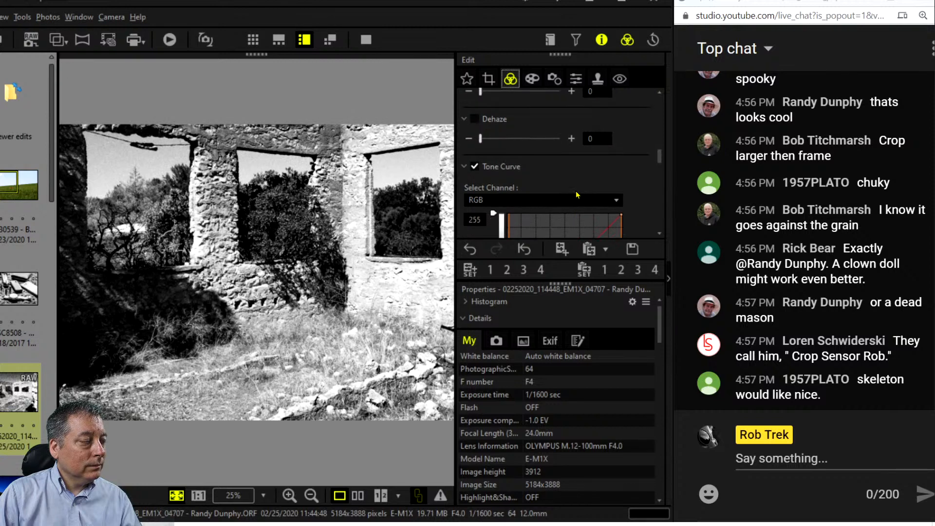
scroll(576, 194, down, 5)
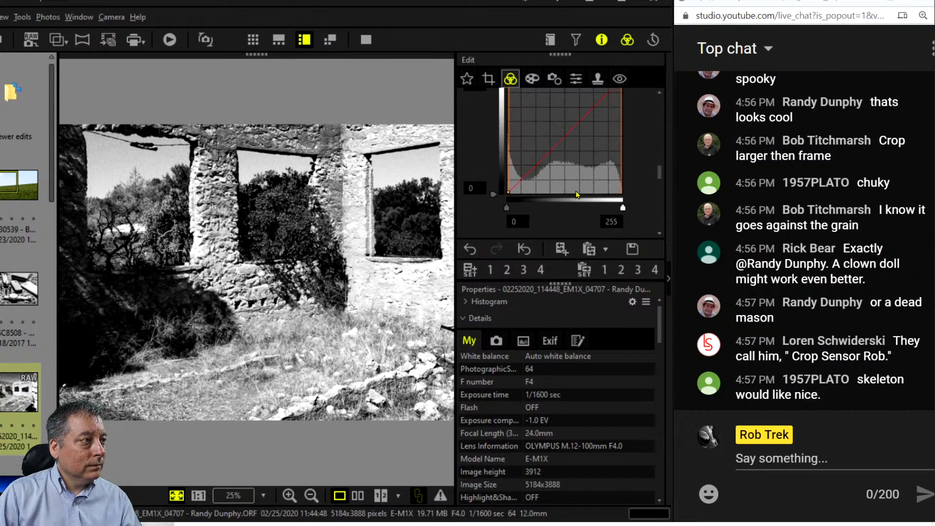
scroll(576, 195, down, 2)
scroll(576, 194, up, 4)
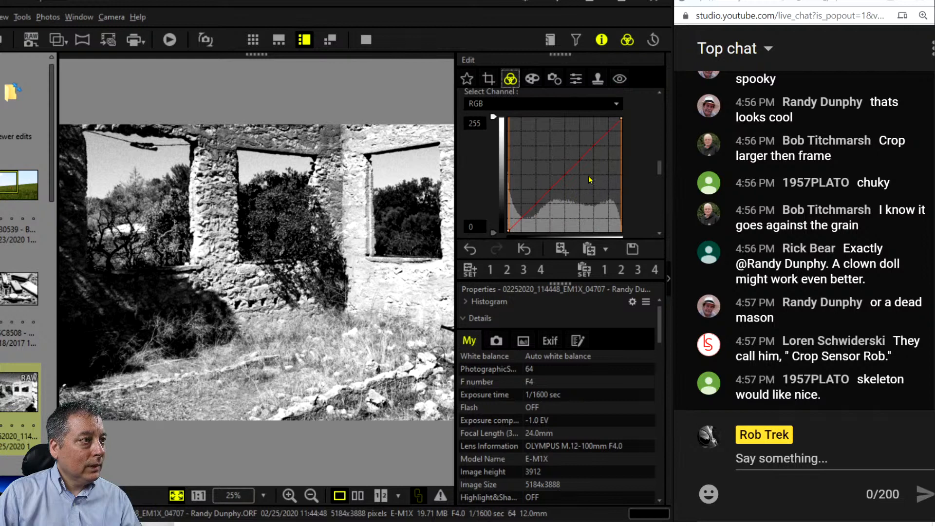
drag(583, 154, 587, 161)
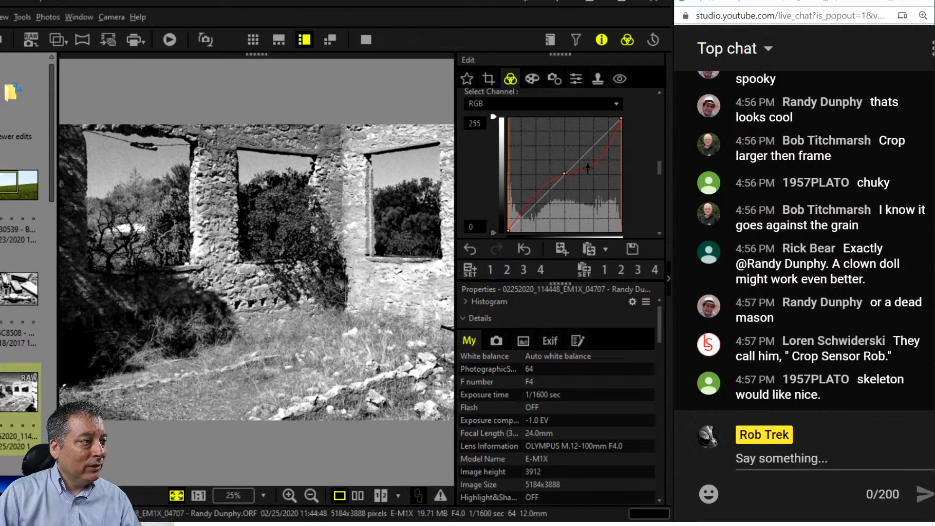
Switch the tone curve to the G channel and drag a point on the green curve.
scroll(591, 175, up, 1)
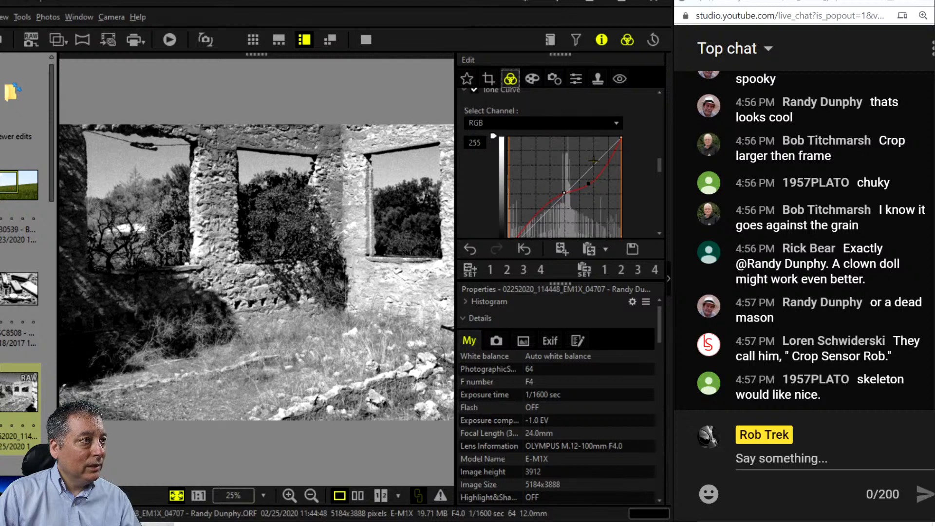
click(592, 128)
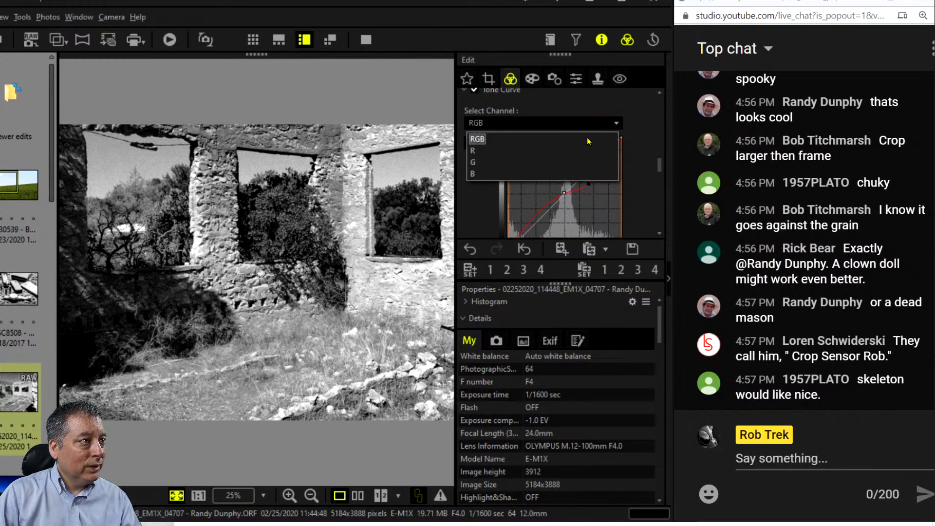
click(582, 164)
mouse_move(573, 187)
mouse_down()
mouse_move(567, 205)
mouse_move(565, 193)
mouse_up()
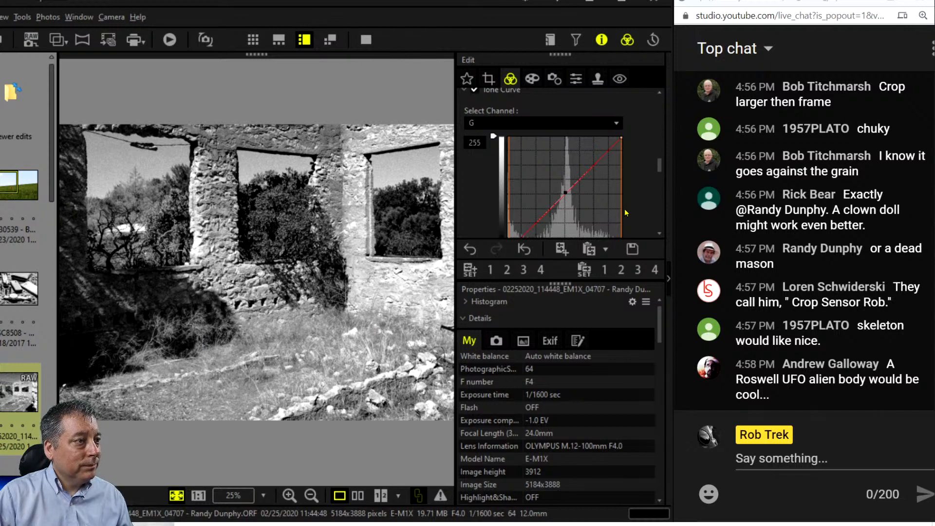
Switch the tone curve to the B channel and hide the Info panel.
click(574, 126)
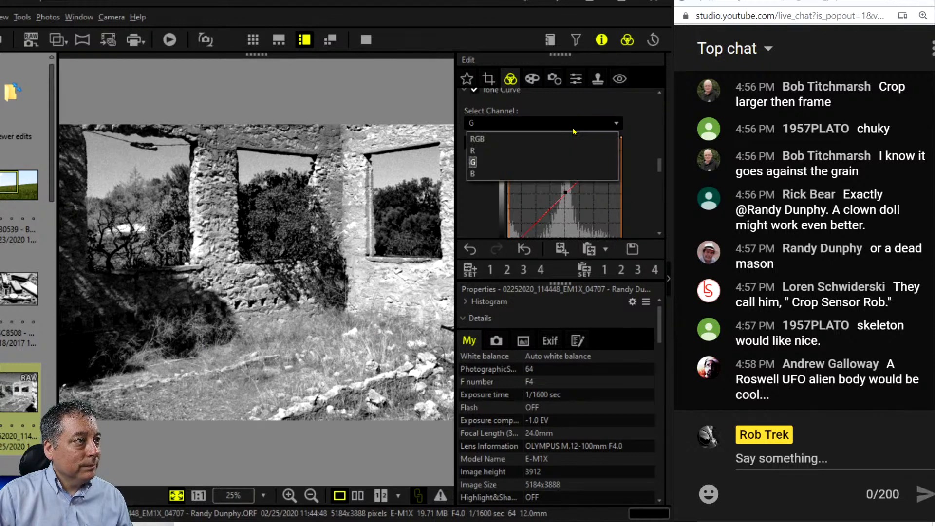
click(567, 174)
scroll(616, 227, down, 1)
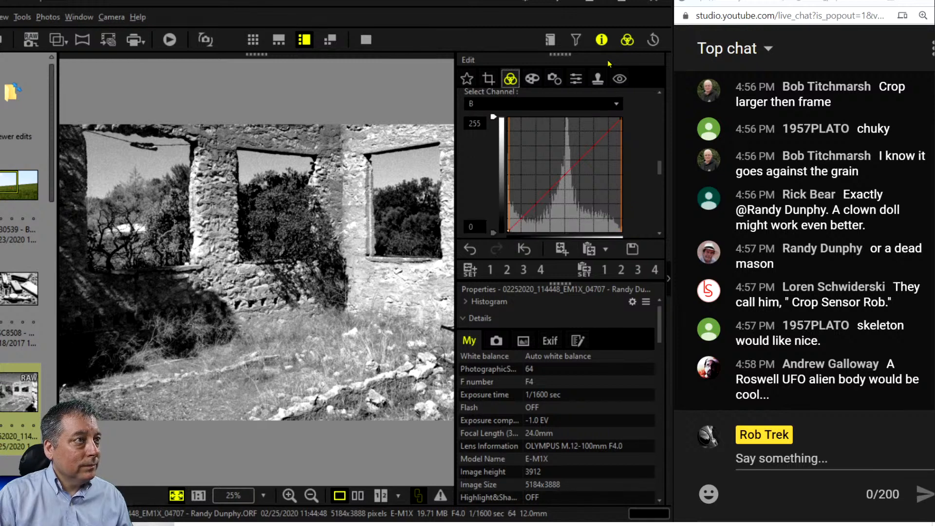
click(602, 42)
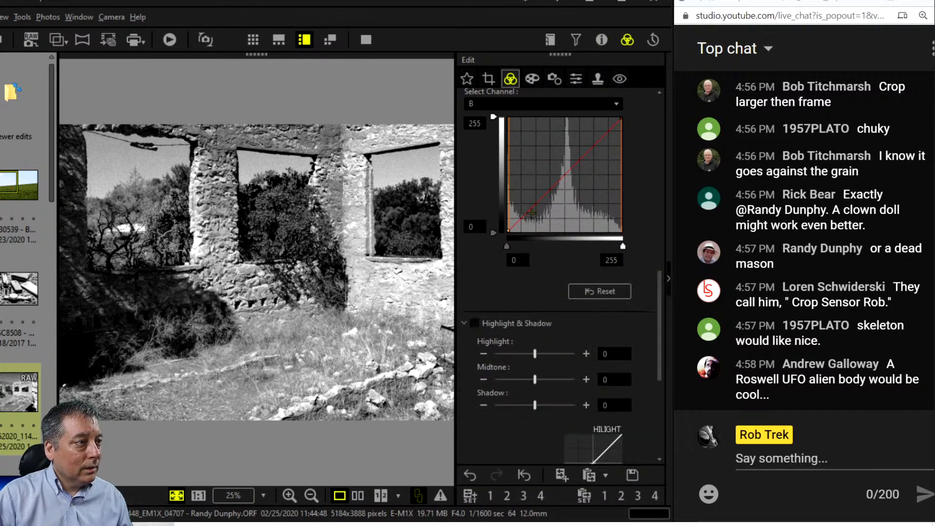
Raise the blue curve's shadows and add control points to give a cool blue tint.
drag(520, 217, 519, 218)
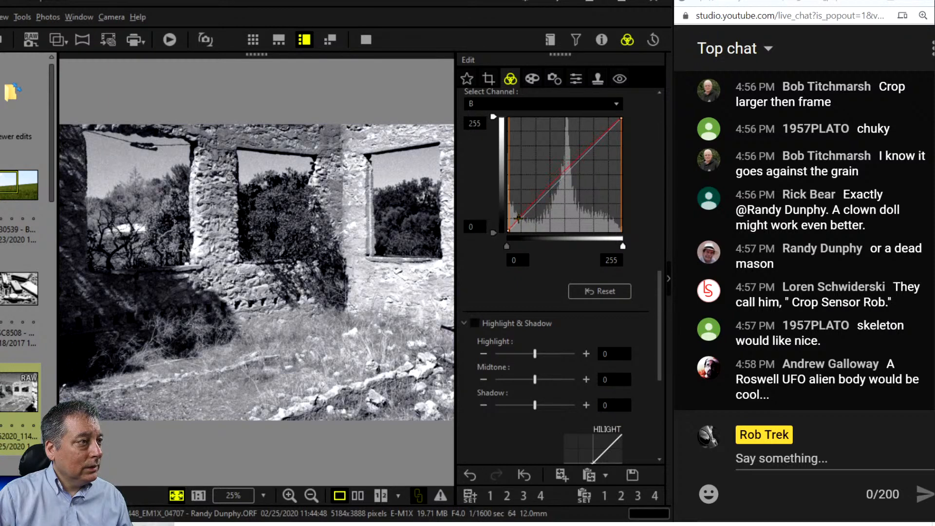
drag(587, 150, 589, 155)
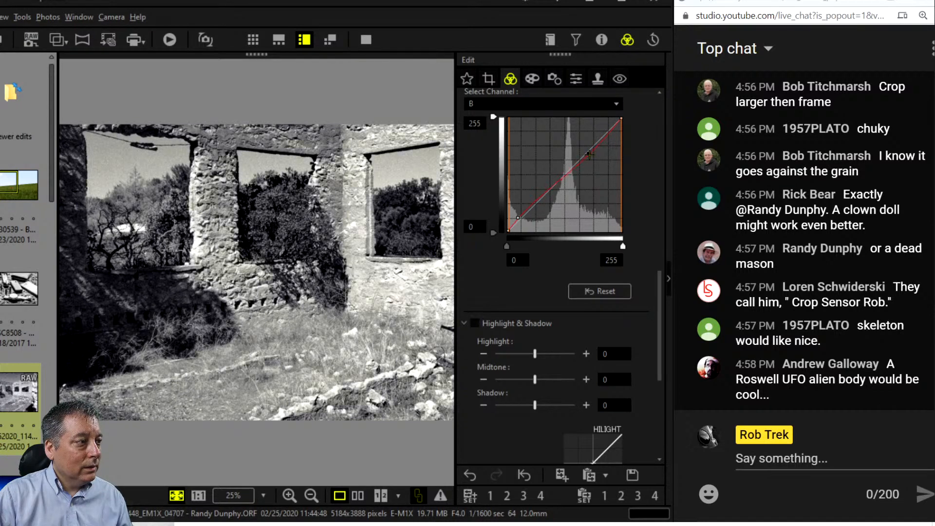
drag(518, 218, 518, 216)
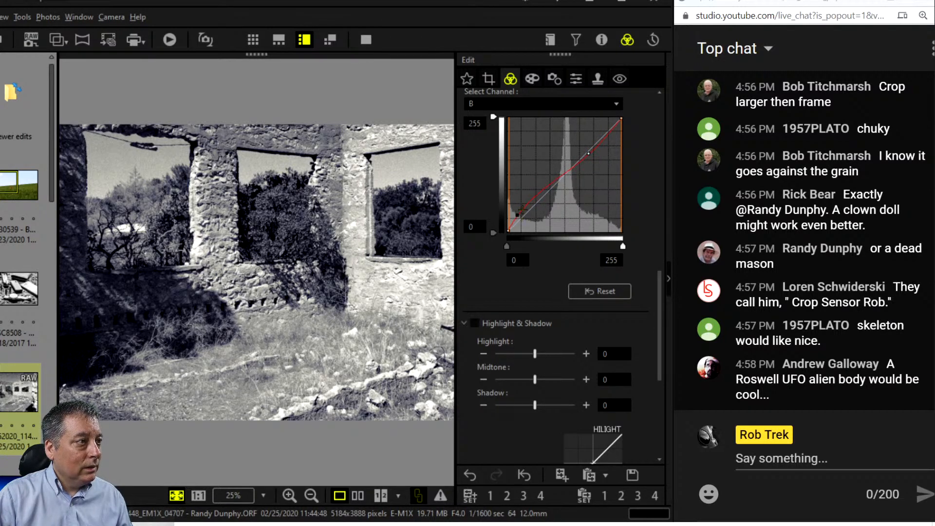
click(543, 193)
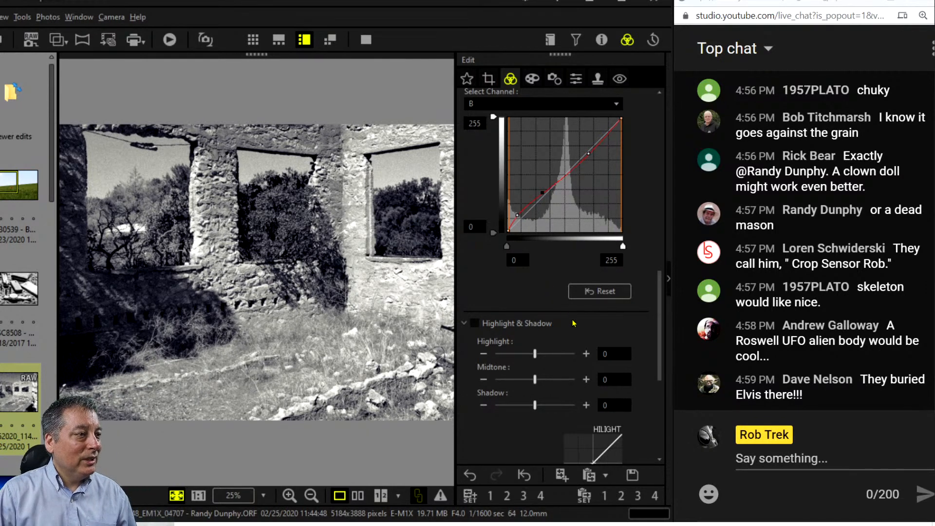
Enable Highlight & Shadow with Highlight at -4, then show the colour original beside the edit.
click(512, 355)
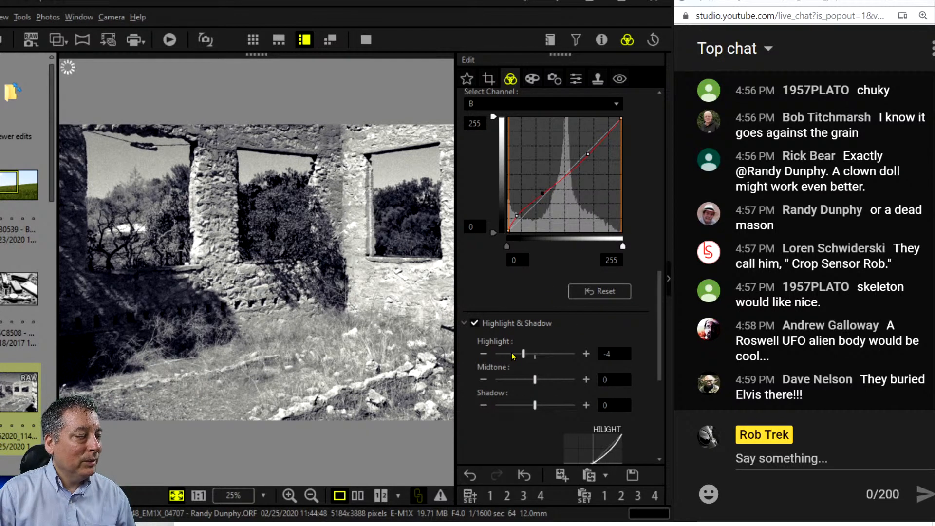
click(512, 355)
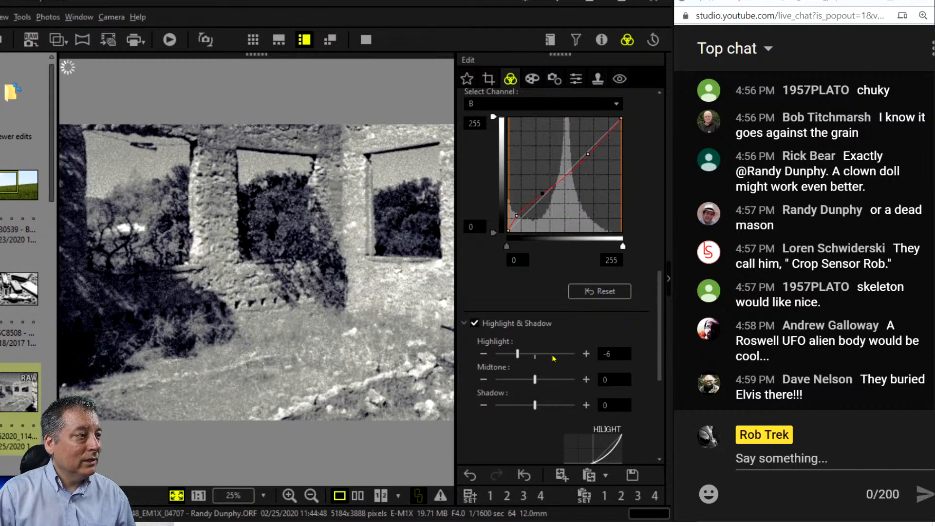
click(527, 353)
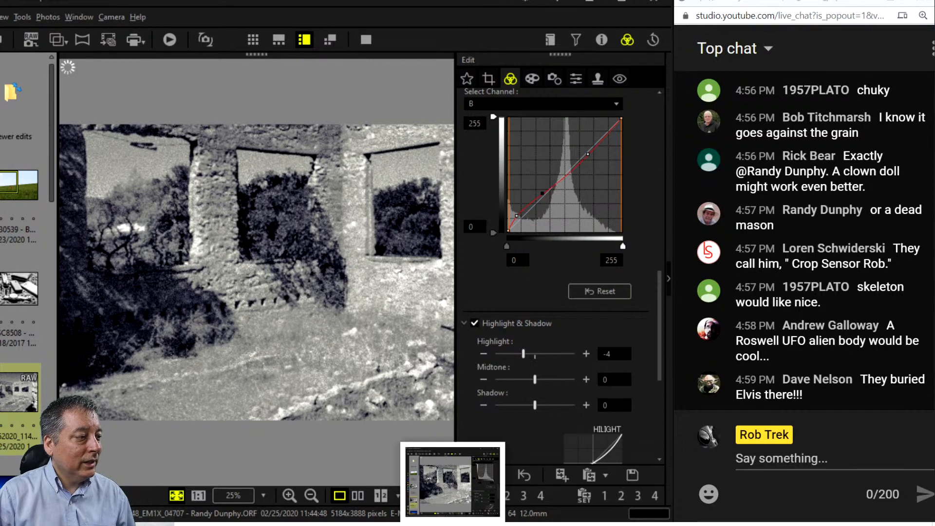
click(358, 500)
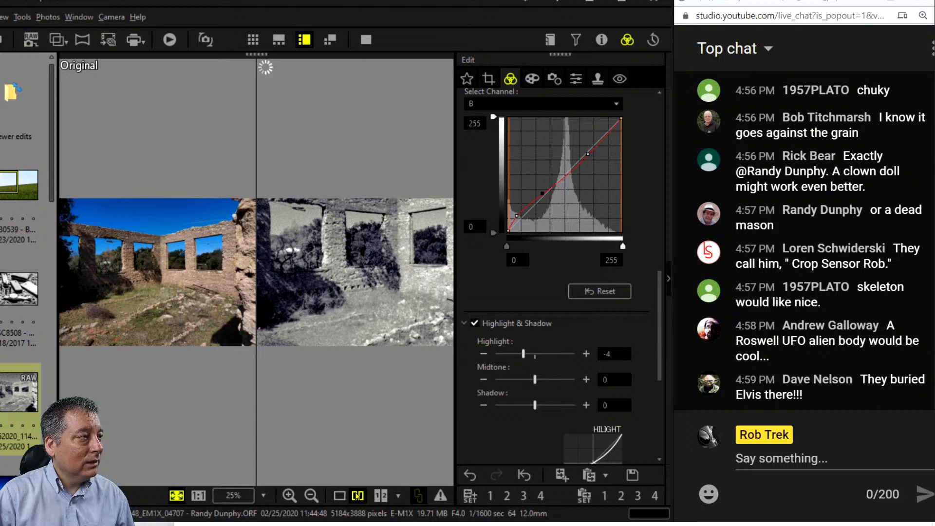
View the colour original and black-and-white ruin photo comparison in full screen.
click(371, 45)
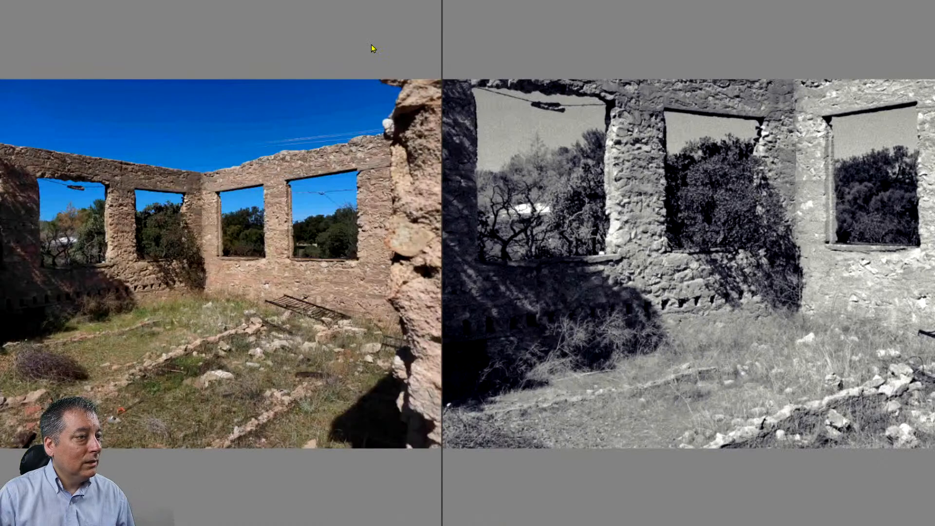
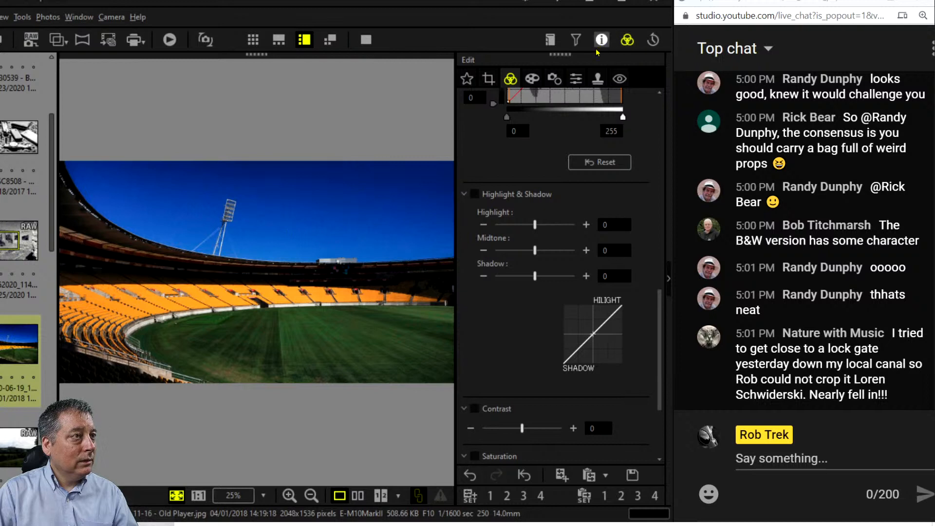
Check the stadium photo's properties and shooting details, then fit it in the viewer.
click(602, 39)
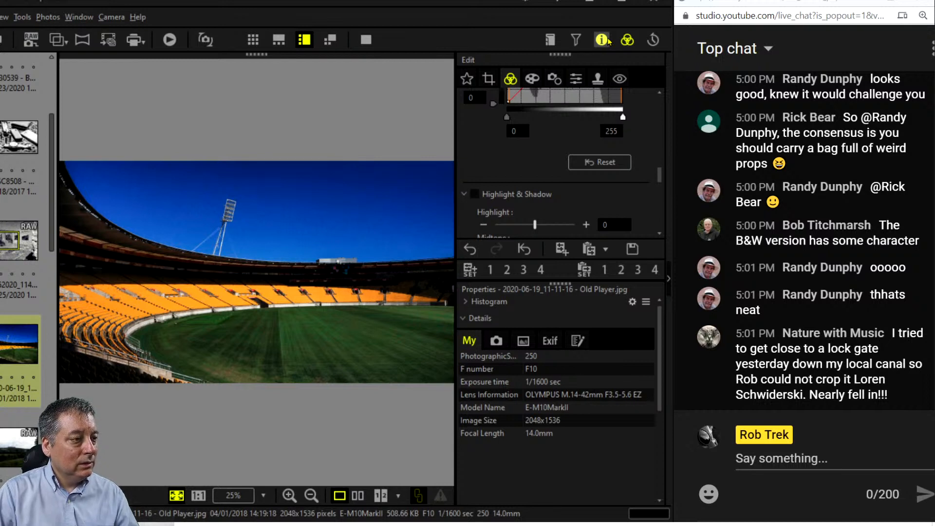
click(602, 40)
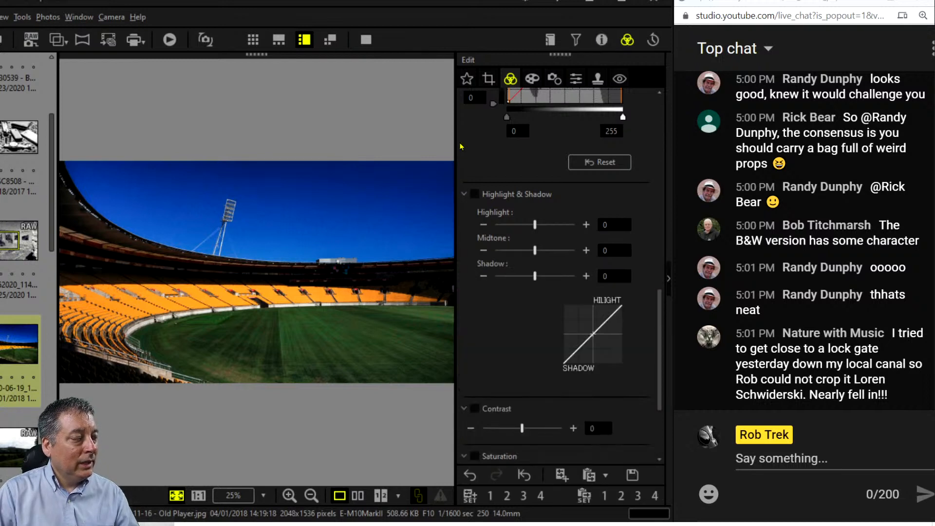
double_click(282, 305)
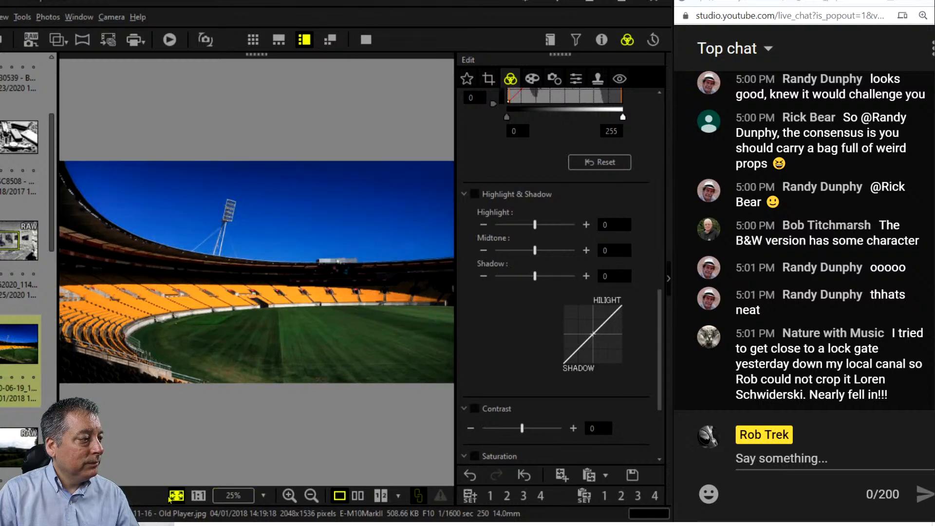
View the floodlight tower at actual pixels with the Sharpness settings showing.
click(198, 496)
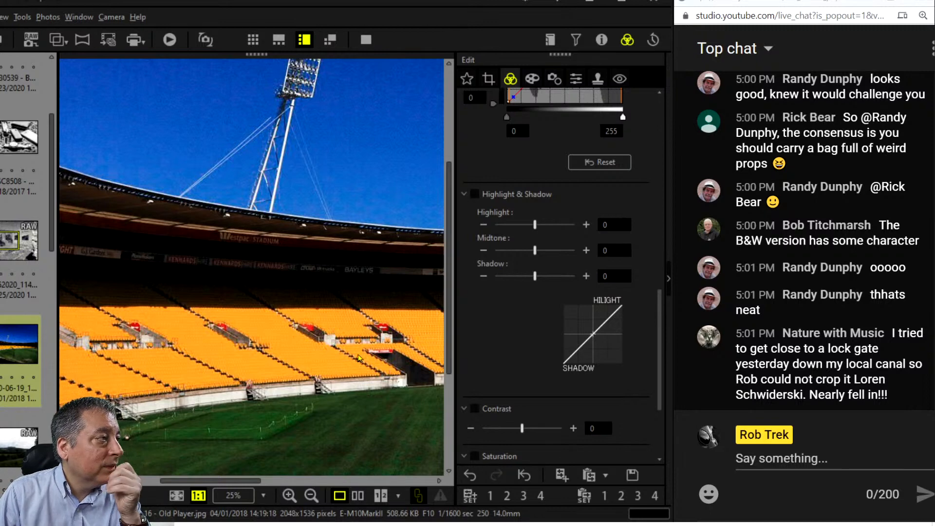
drag(328, 240, 339, 336)
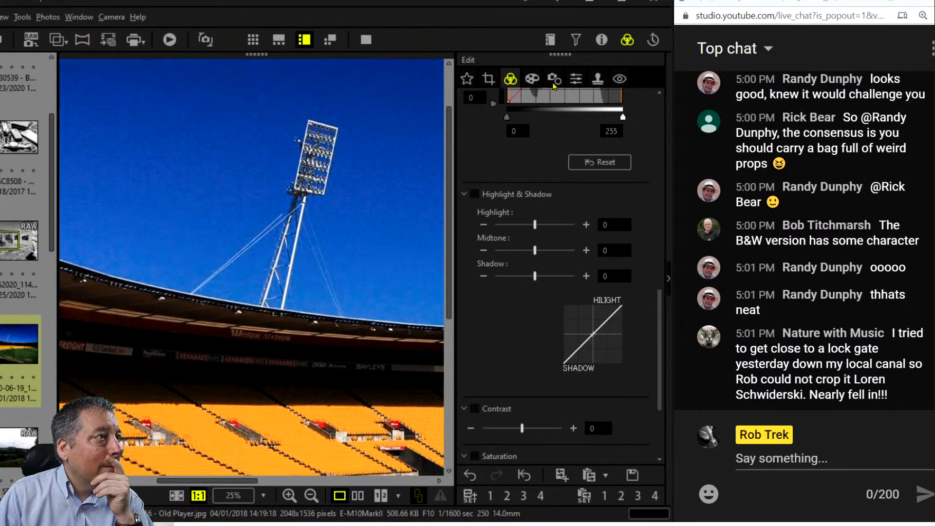
click(574, 77)
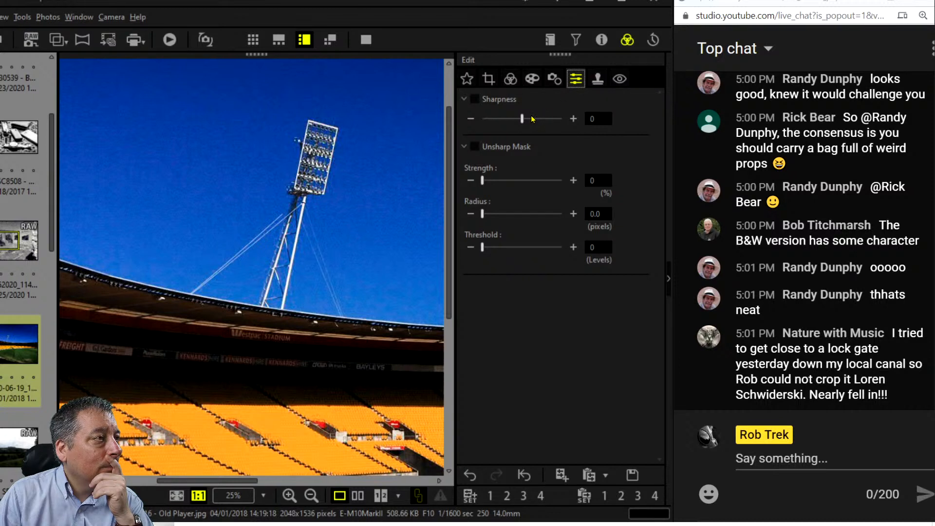
click(556, 81)
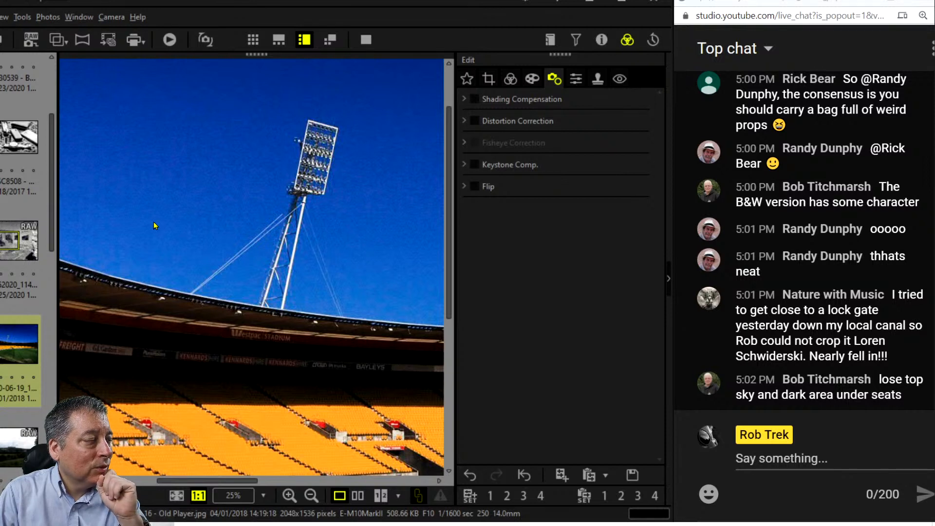
click(576, 80)
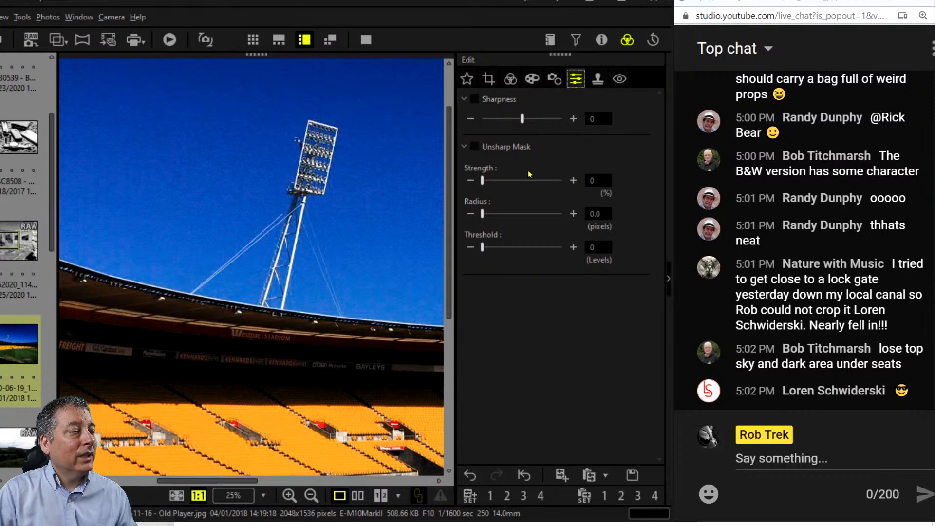
Turn on Unsharp Mask with Strength 137 and Threshold 90.
click(475, 147)
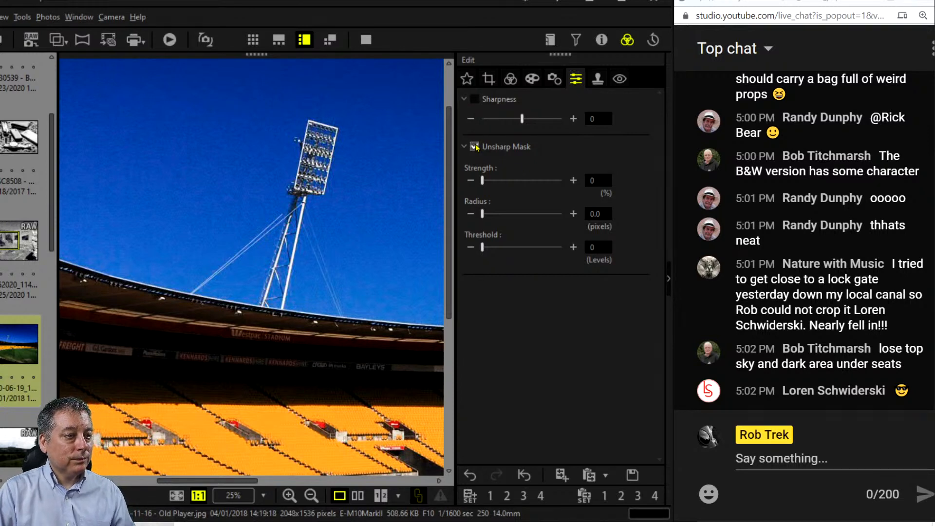
drag(482, 180, 509, 180)
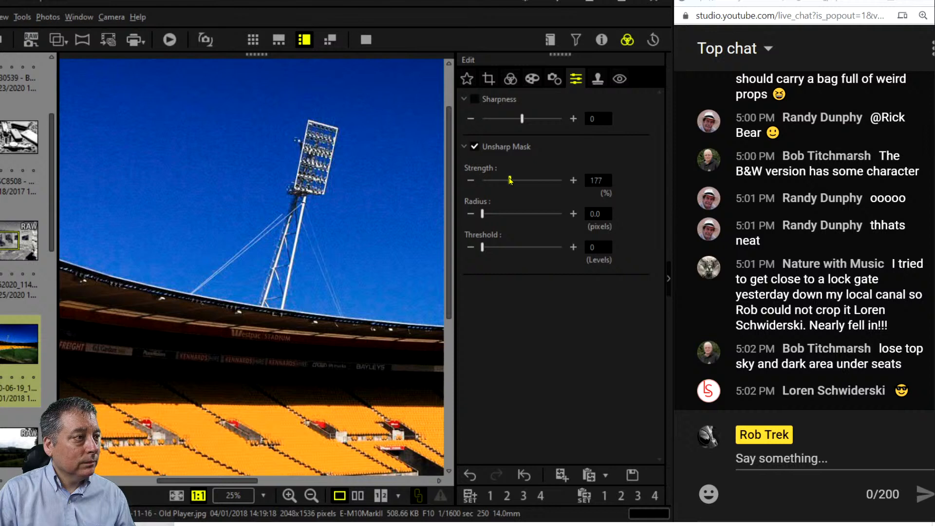
drag(483, 247, 554, 253)
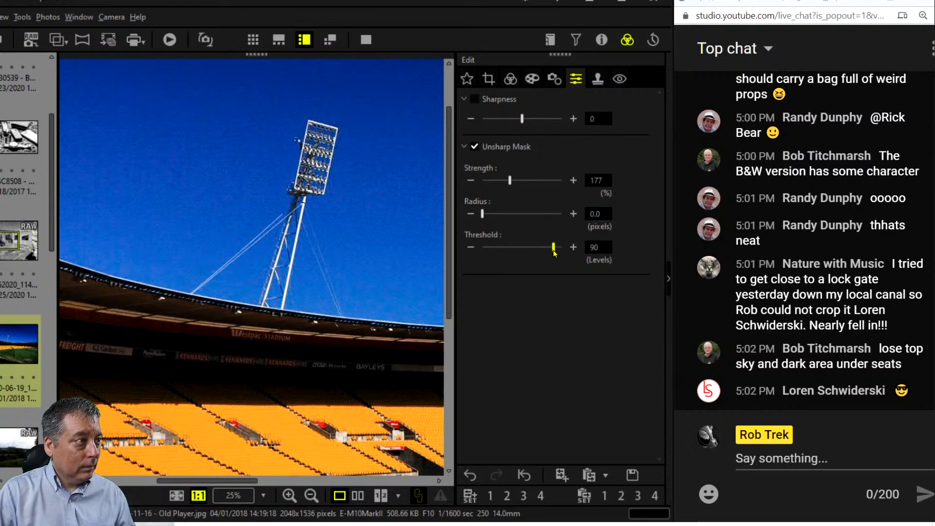
drag(511, 181, 503, 181)
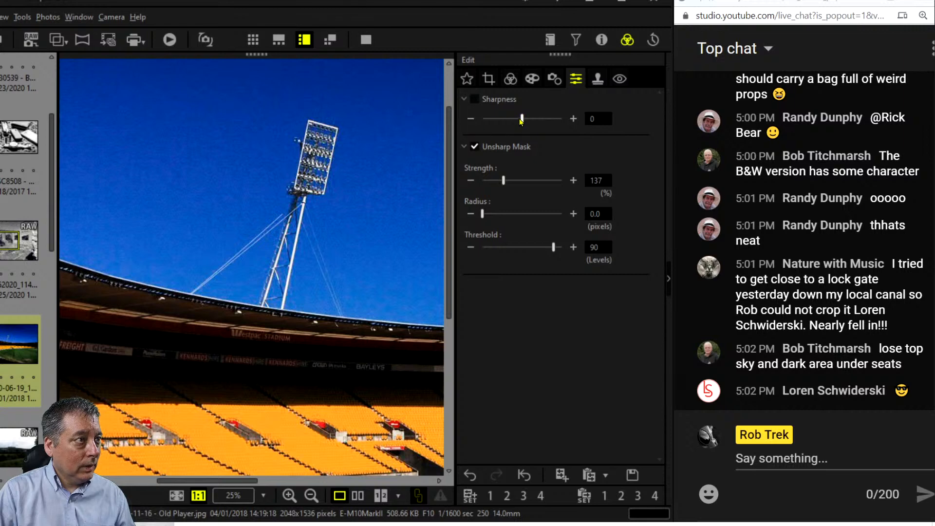
Try Sharpness at -7 and -4, compare at actual pixels, then reset Sharpness to 0.
drag(521, 119, 487, 121)
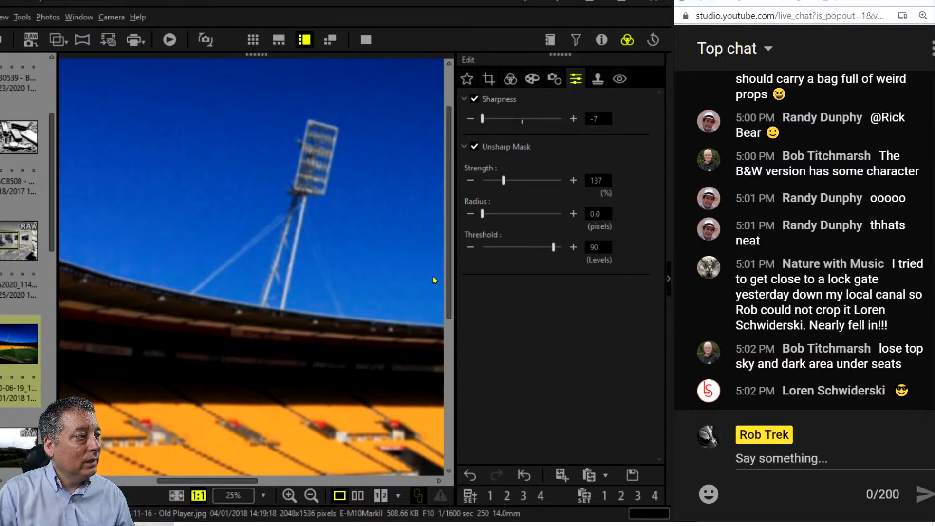
drag(188, 261, 273, 298)
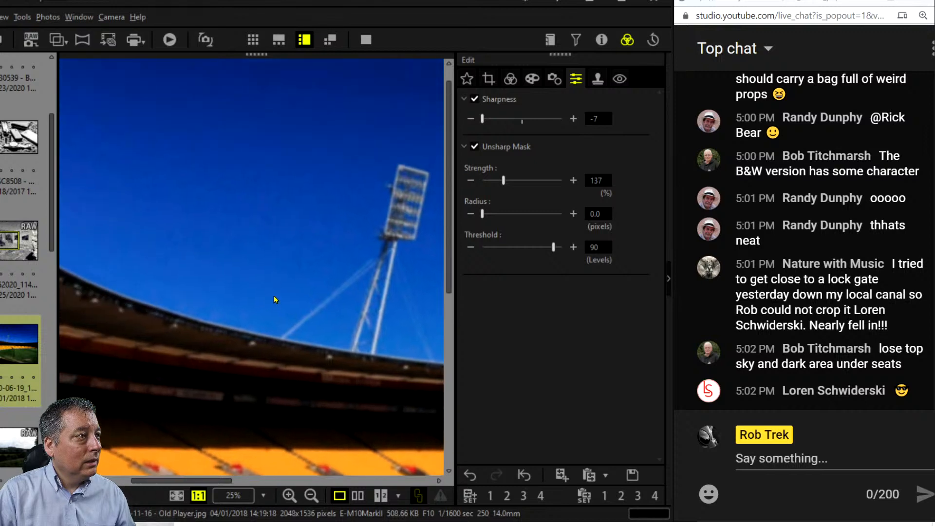
drag(482, 120, 507, 121)
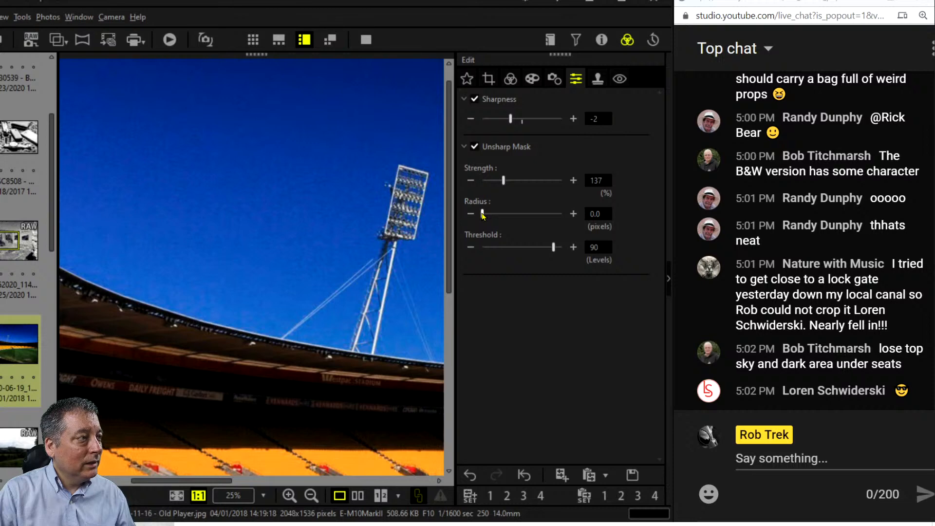
double_click(396, 228)
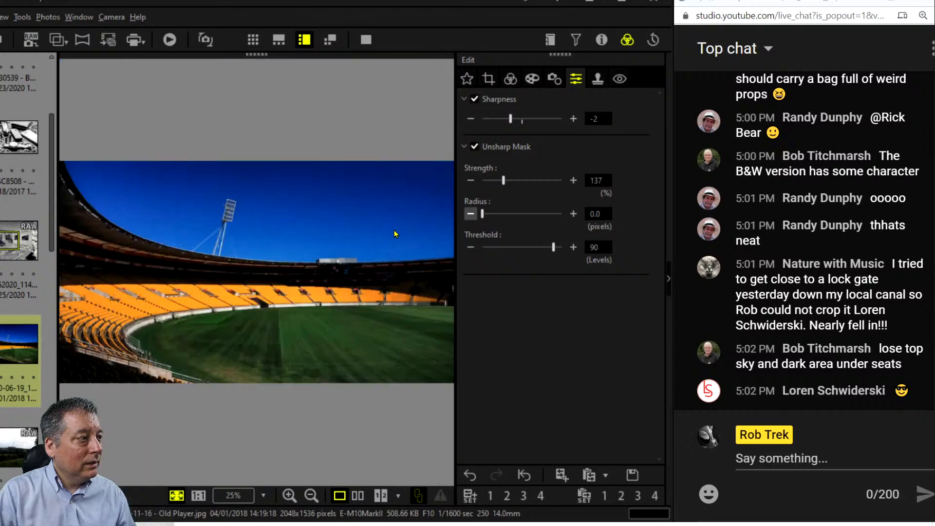
double_click(230, 310)
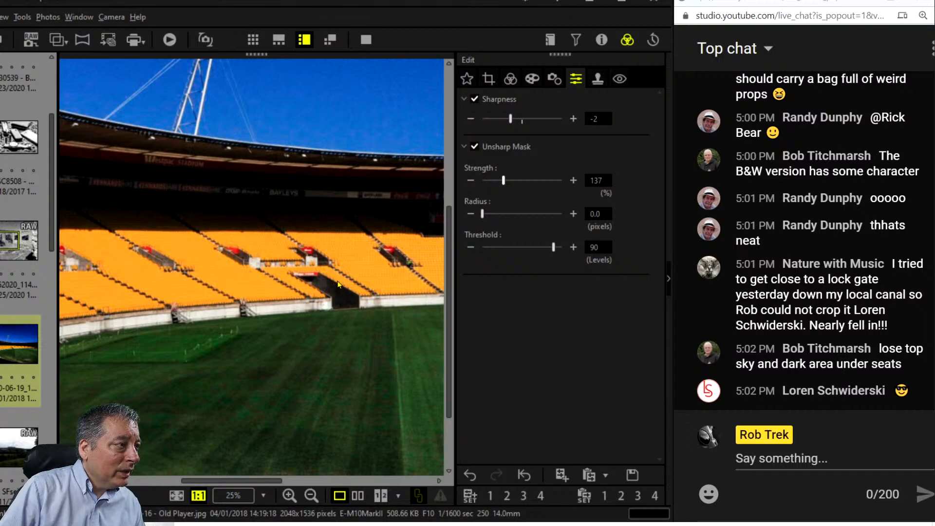
click(312, 294)
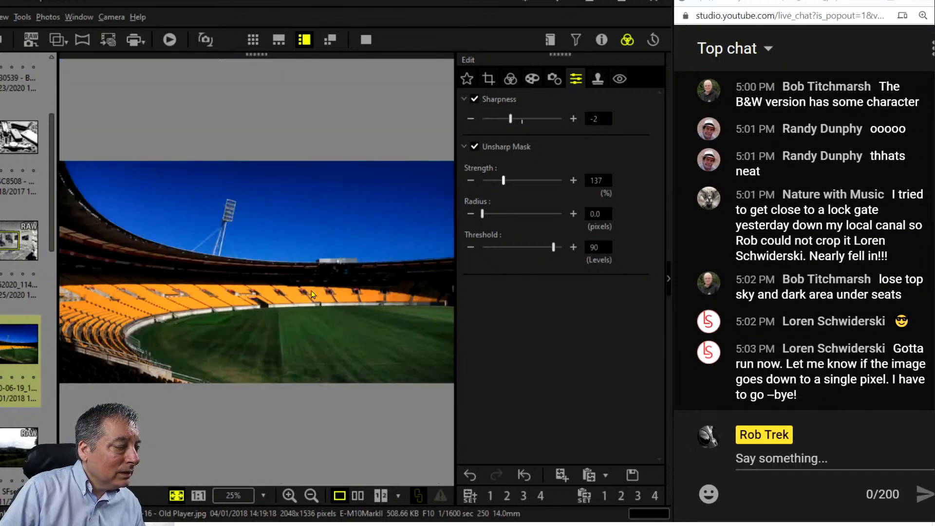
double_click(516, 119)
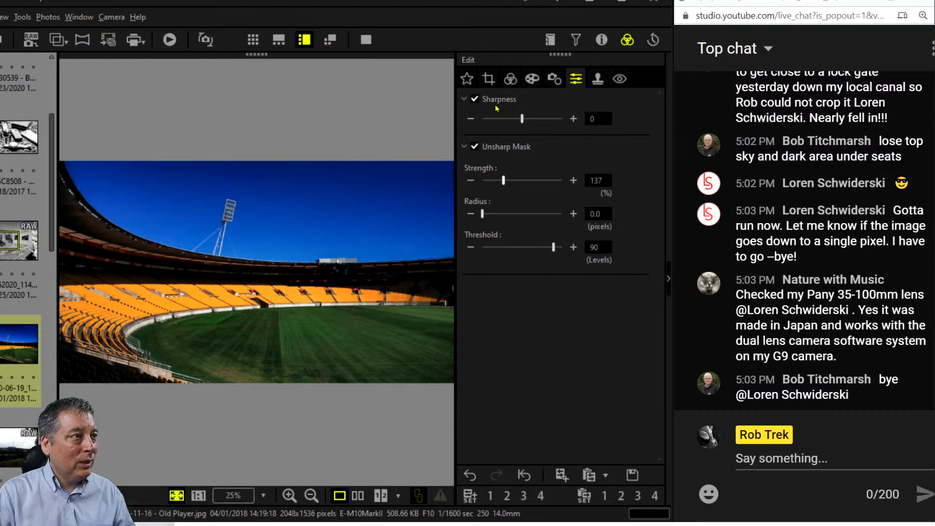
Crop the stadium photo to a 16.0:7.0 ratio (2048 × 896) and return to the tone settings.
click(511, 81)
click(491, 82)
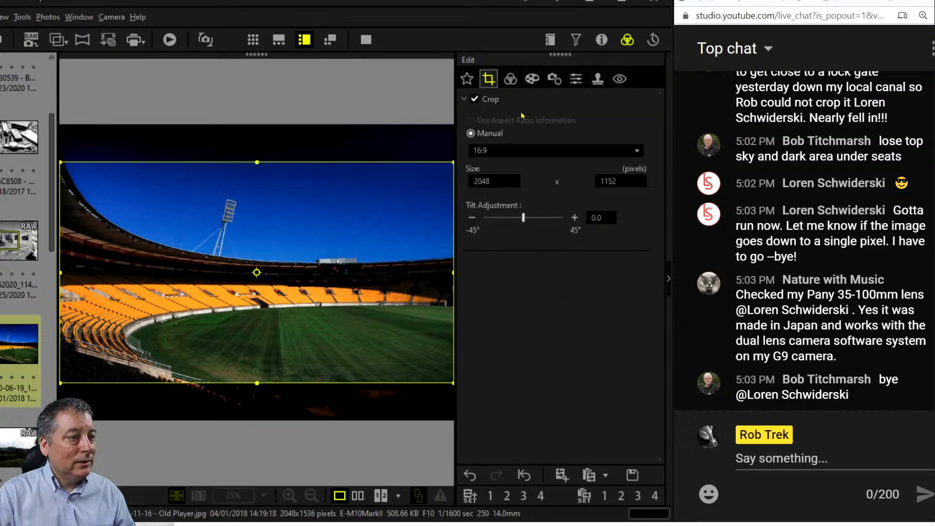
click(531, 150)
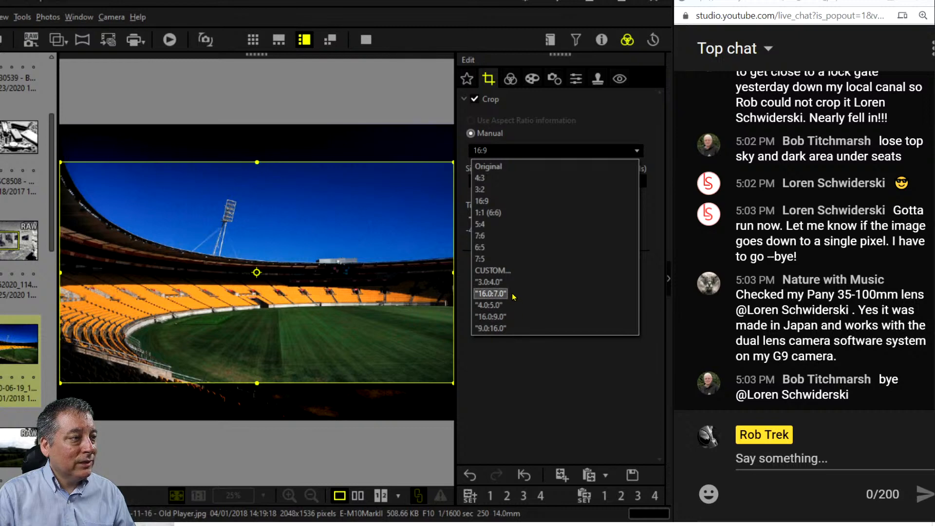
click(491, 293)
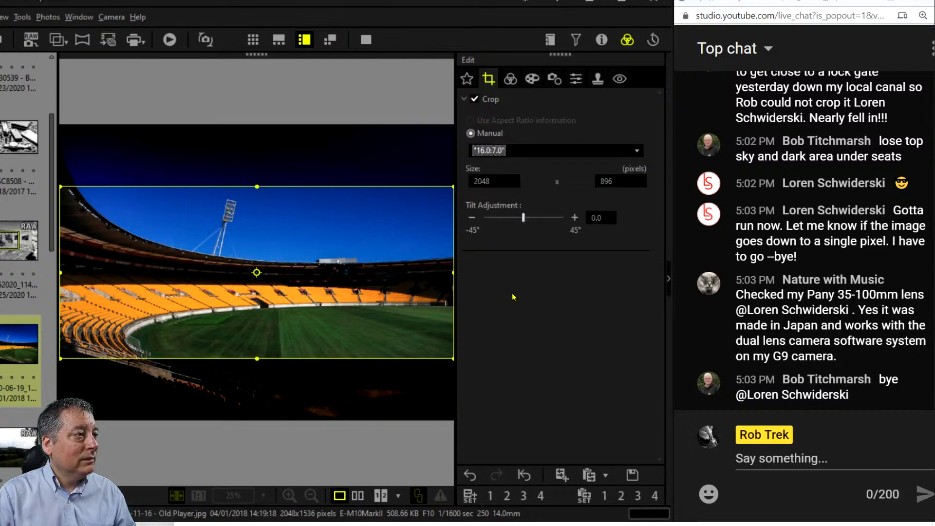
click(511, 79)
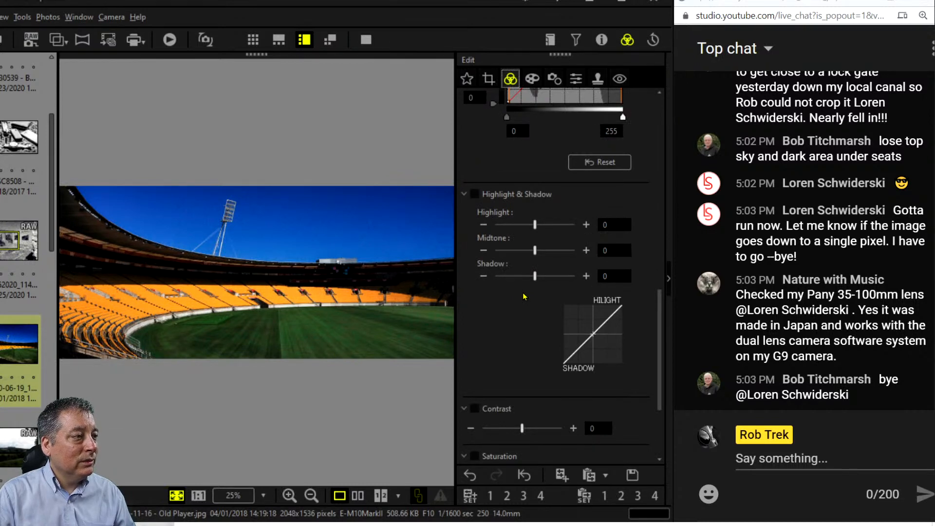
click(490, 79)
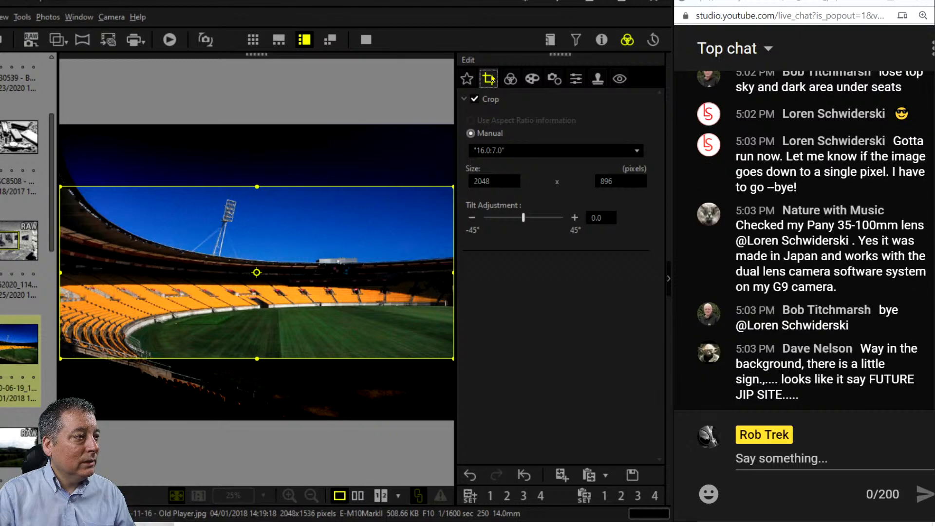
click(510, 79)
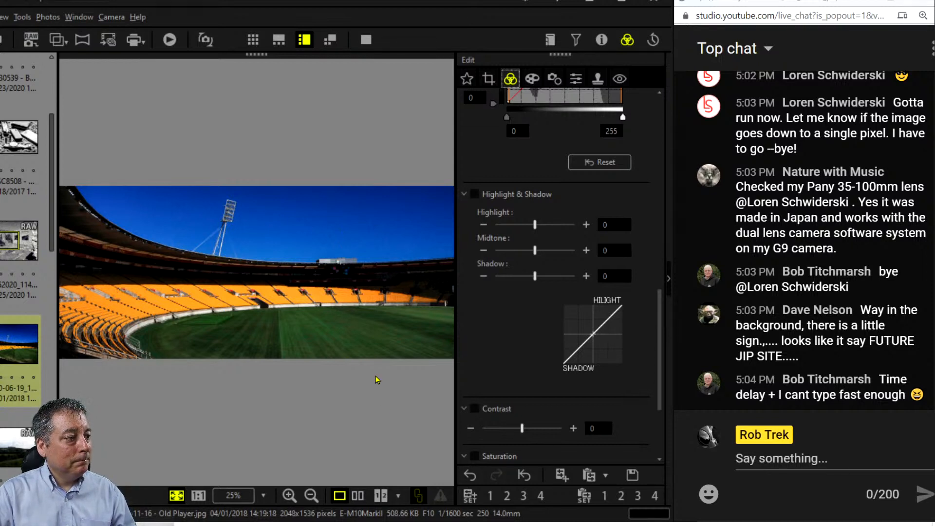
click(361, 496)
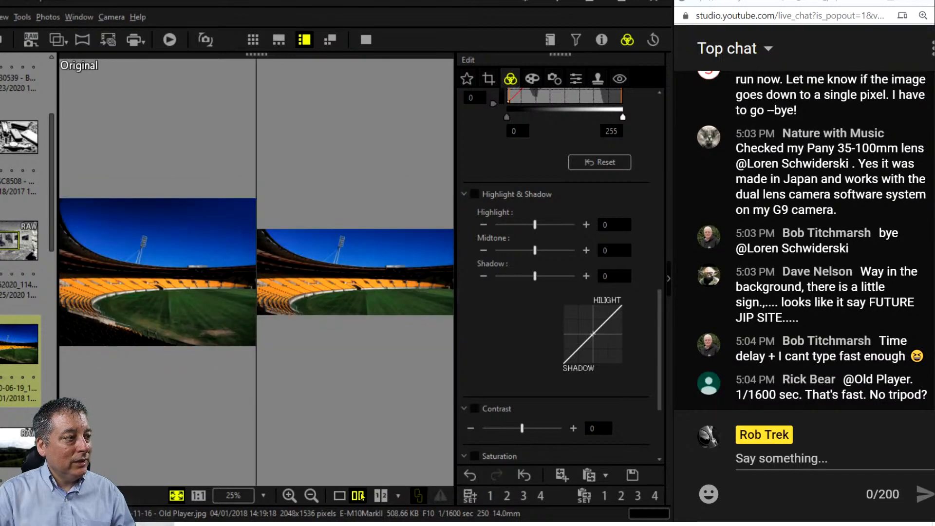
click(365, 40)
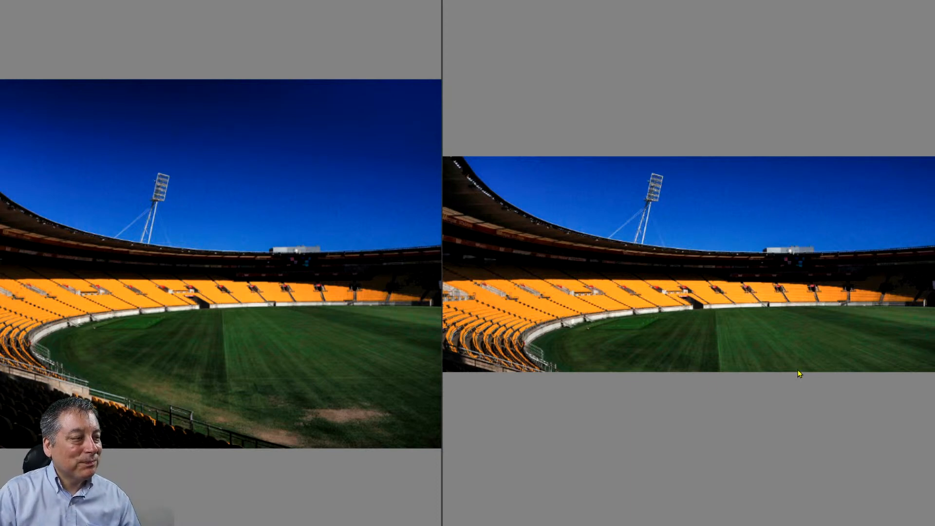
key(Escape)
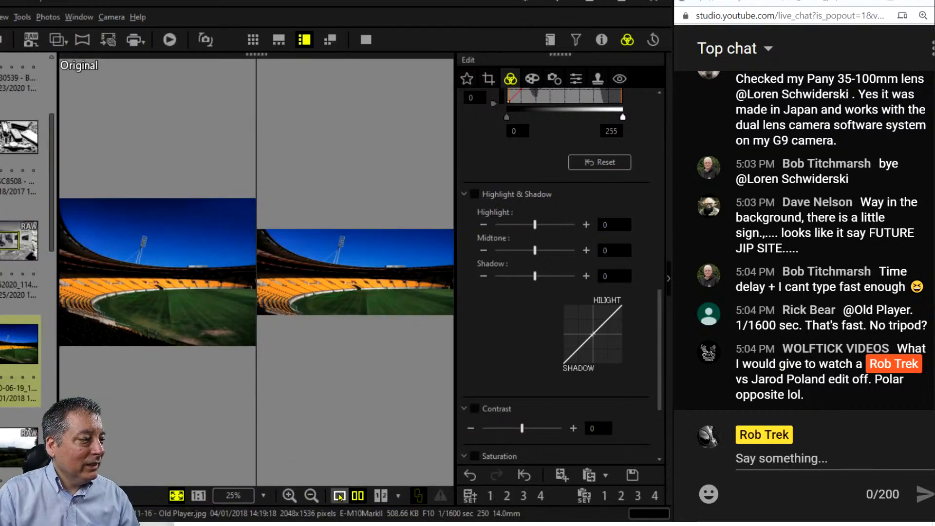
click(339, 495)
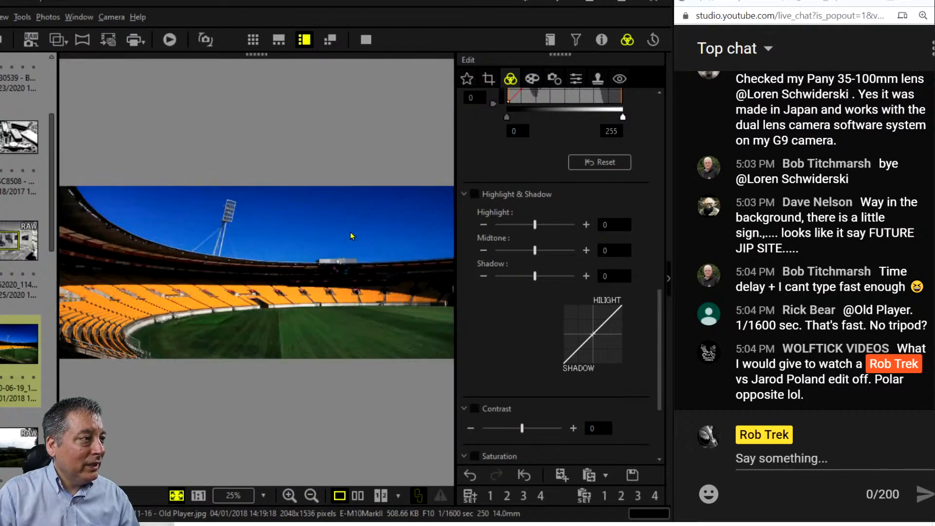
Preview the cropped stadium photo full screen, then return to the editor.
click(364, 41)
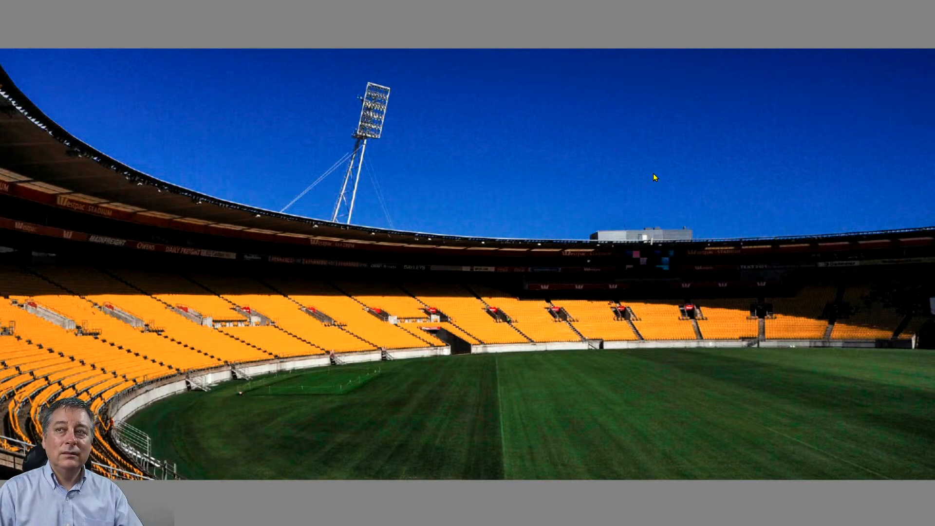
key(Escape)
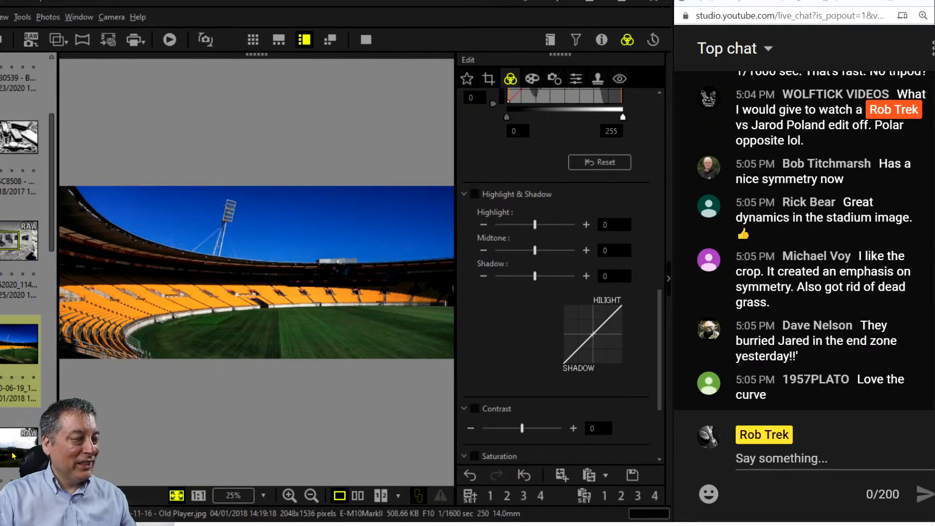
Load the countryside landscape RAW photo from the bottom of the filmstrip.
mouse_move(13, 454)
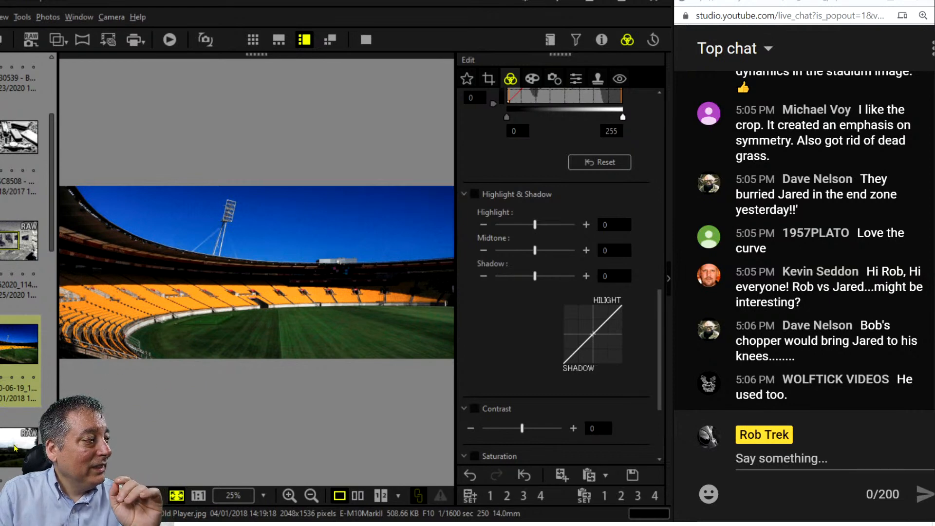
click(19, 429)
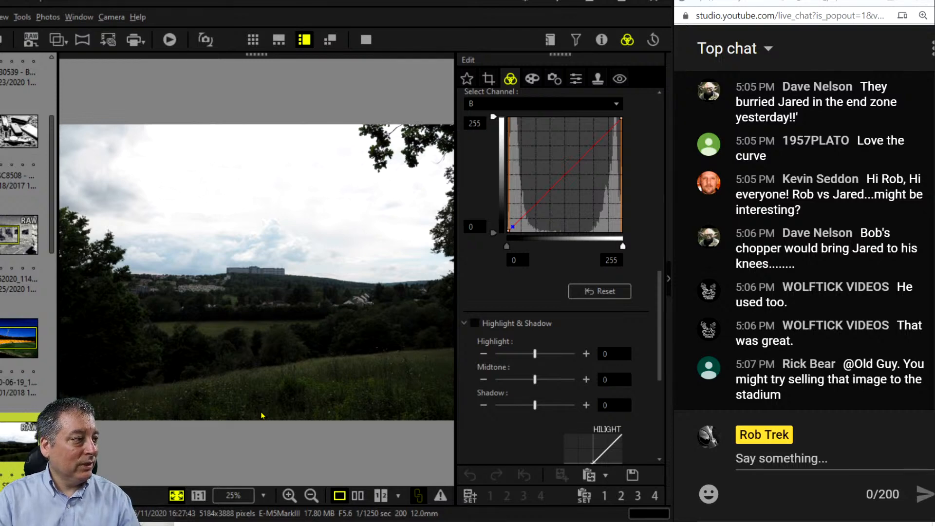
Delete the landscape photo and open the forest-lake photo from the filmstrip.
key(Delete)
click(361, 319)
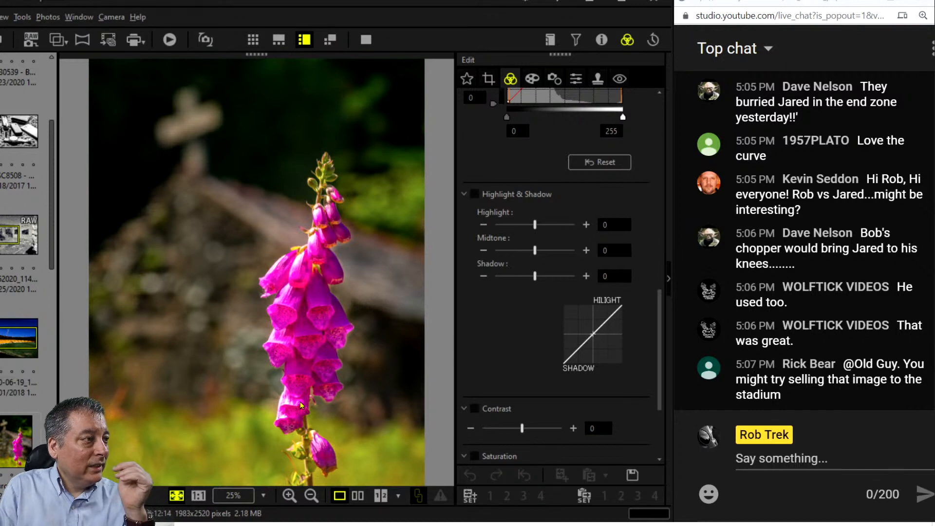
scroll(29, 406, down, 1)
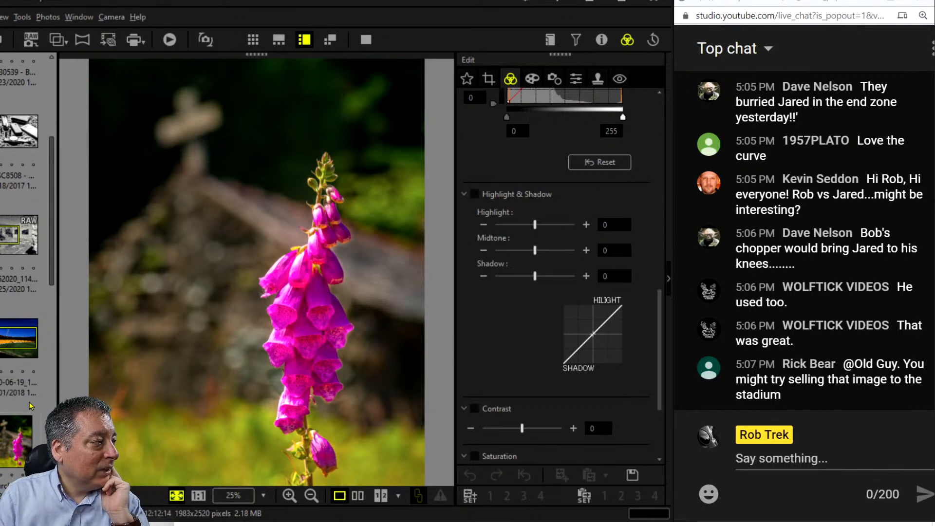
scroll(30, 406, down, 2)
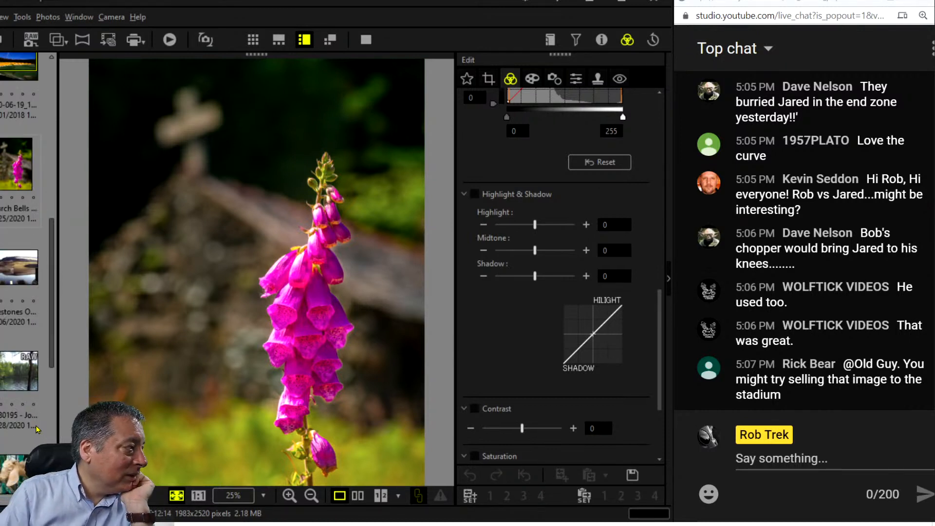
scroll(36, 425, down, 2)
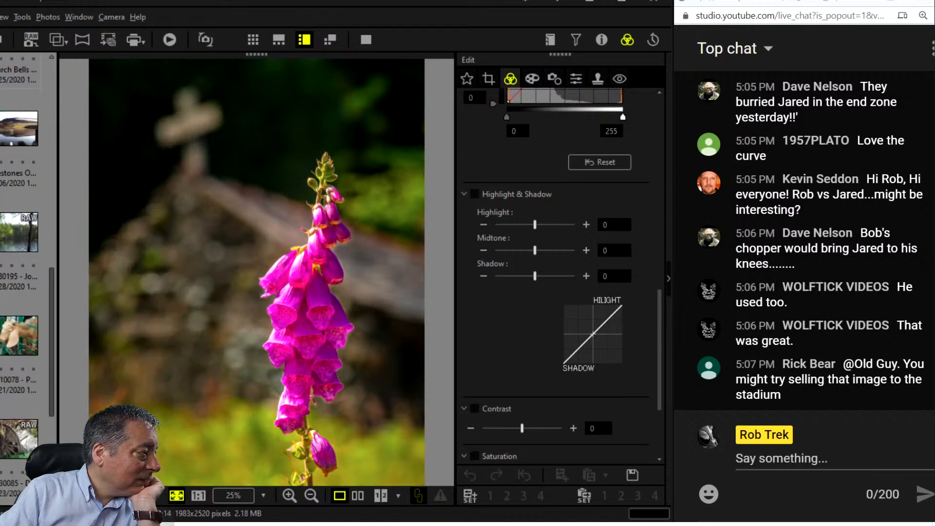
scroll(19, 273, down, 2)
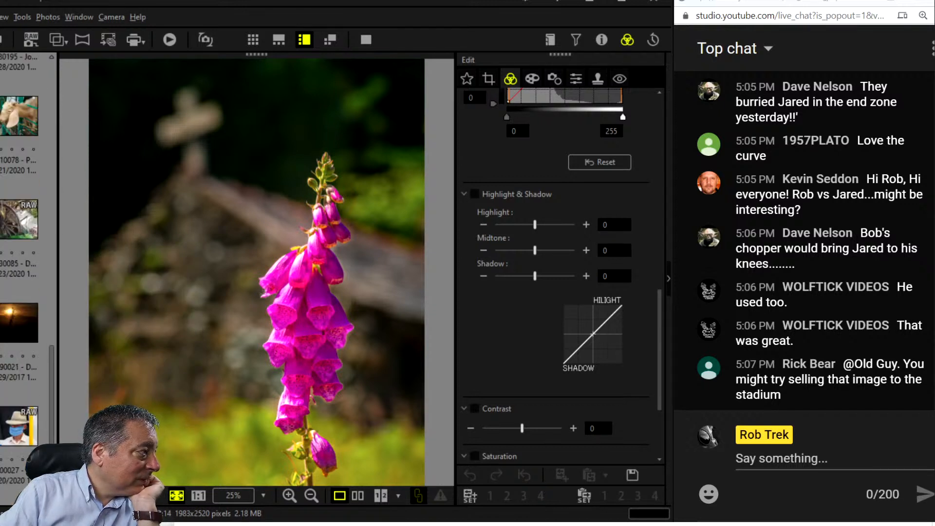
scroll(20, 270, up, 3)
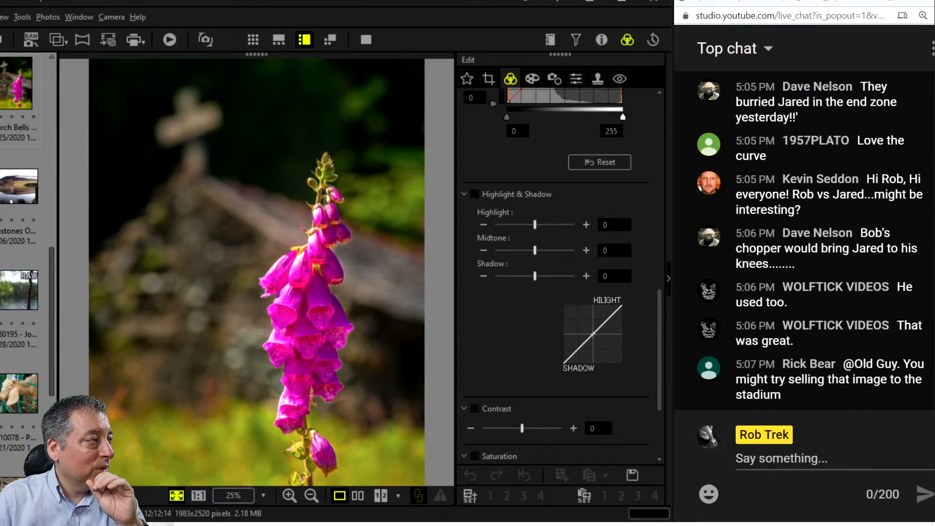
click(1, 284)
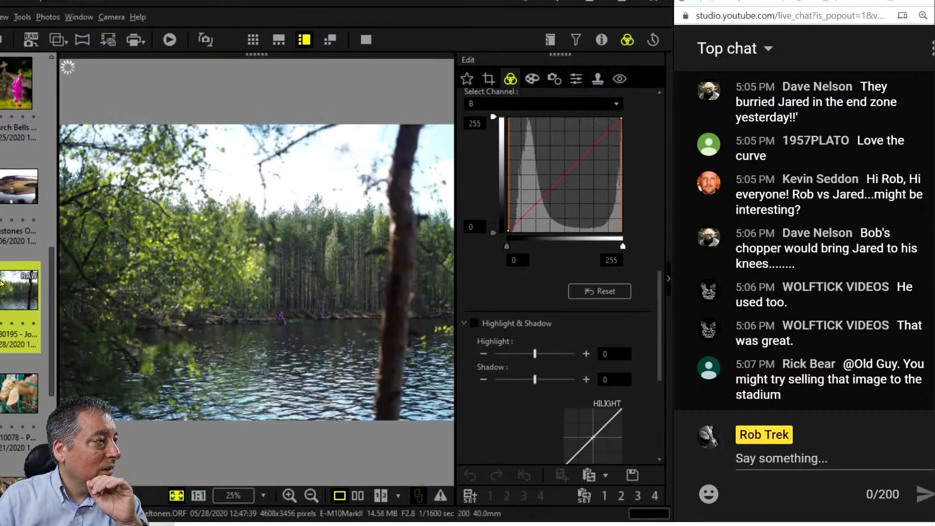
Open the foxglove photo and view its side-by-side comparison with the original full screen.
scroll(6, 373, down, 3)
scroll(10, 384, up, 6)
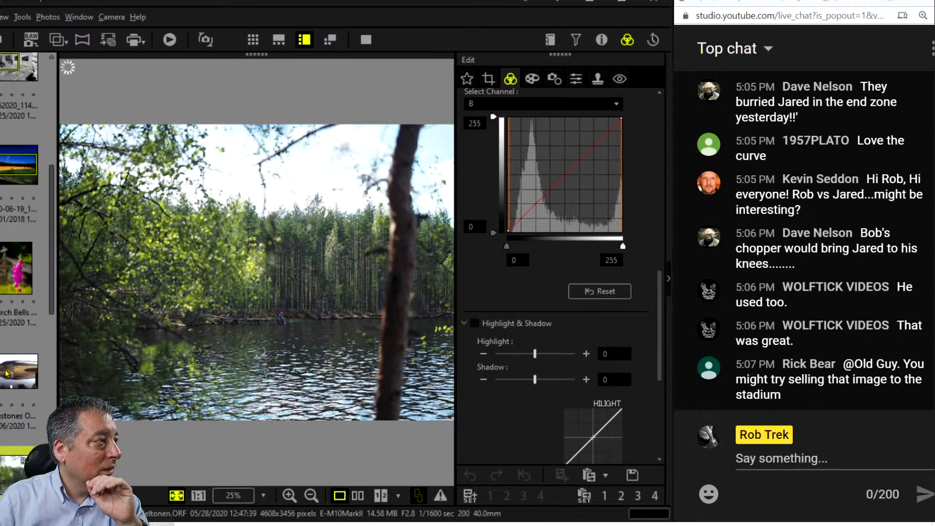
click(18, 412)
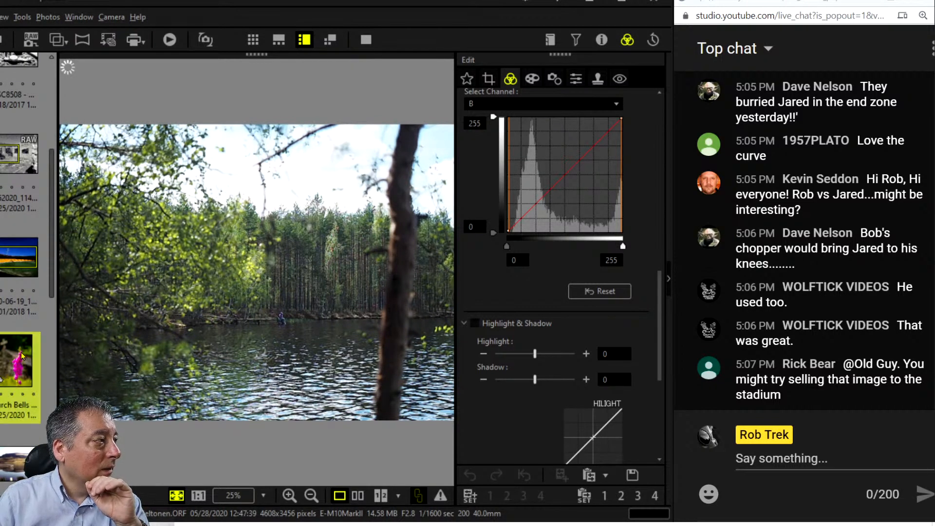
click(357, 496)
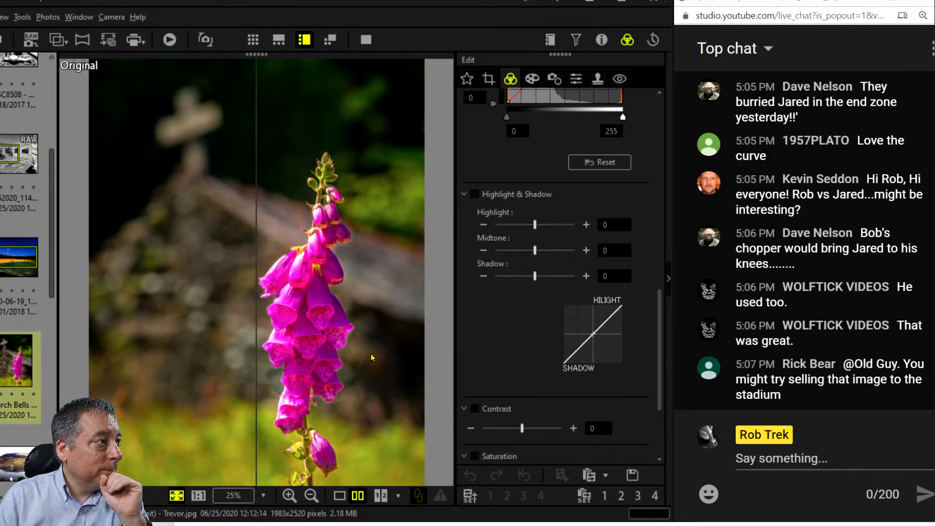
click(369, 44)
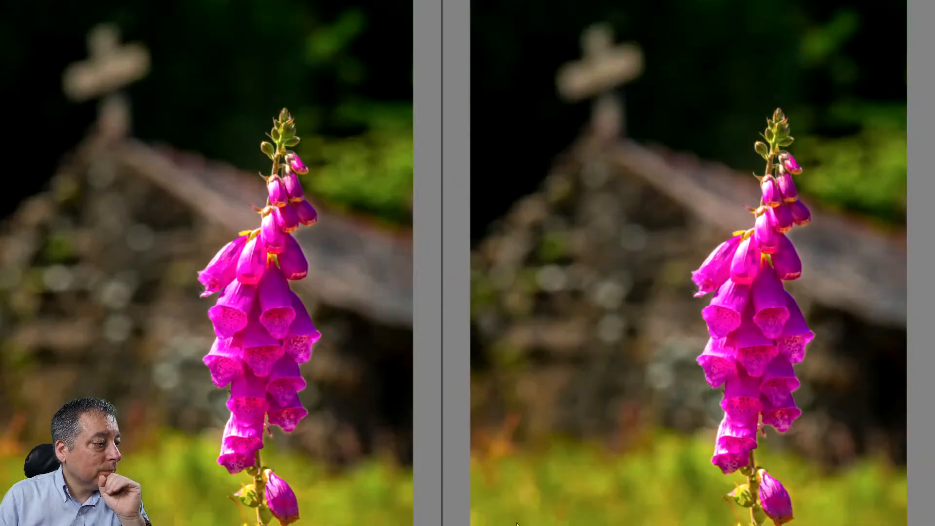
key(Escape)
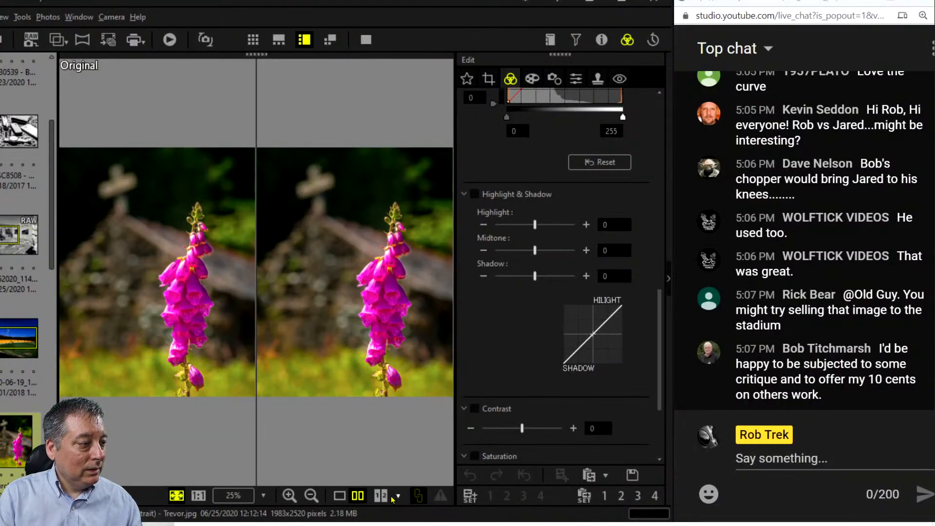
Return to a single foxglove view, show it full screen and zoom into the blooms.
click(339, 495)
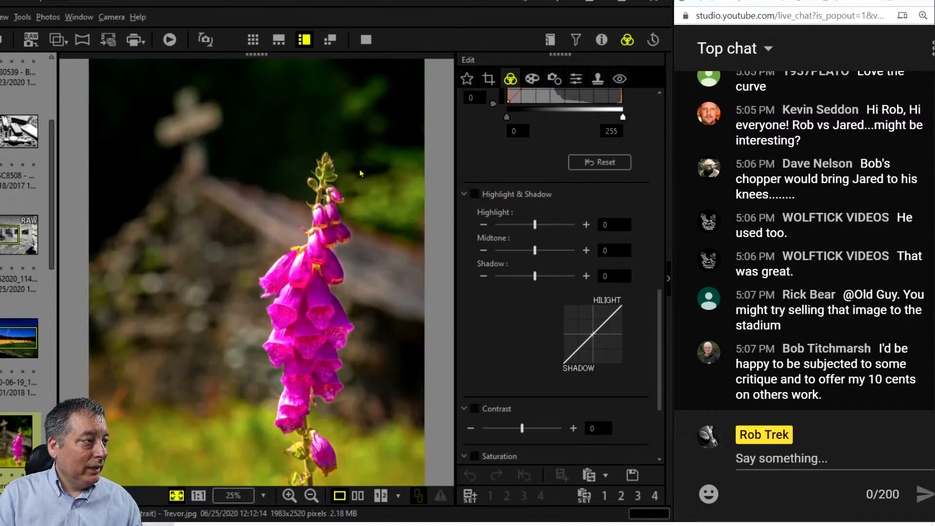
click(364, 41)
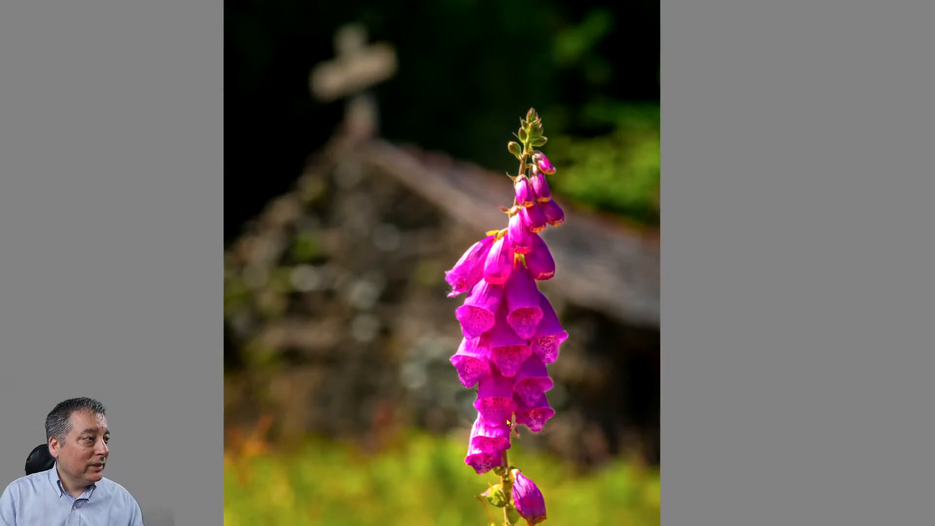
click(480, 326)
scroll(548, 432, down, 3)
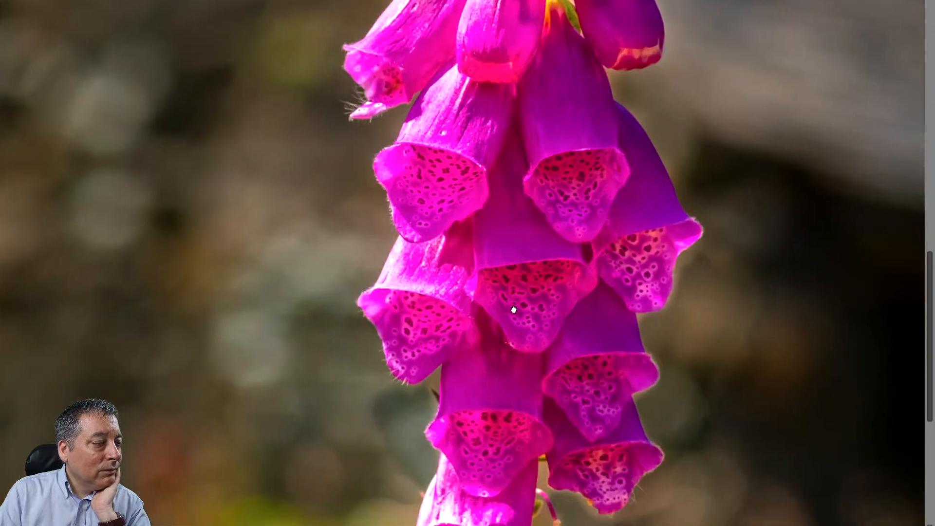
scroll(555, 425, down, 1)
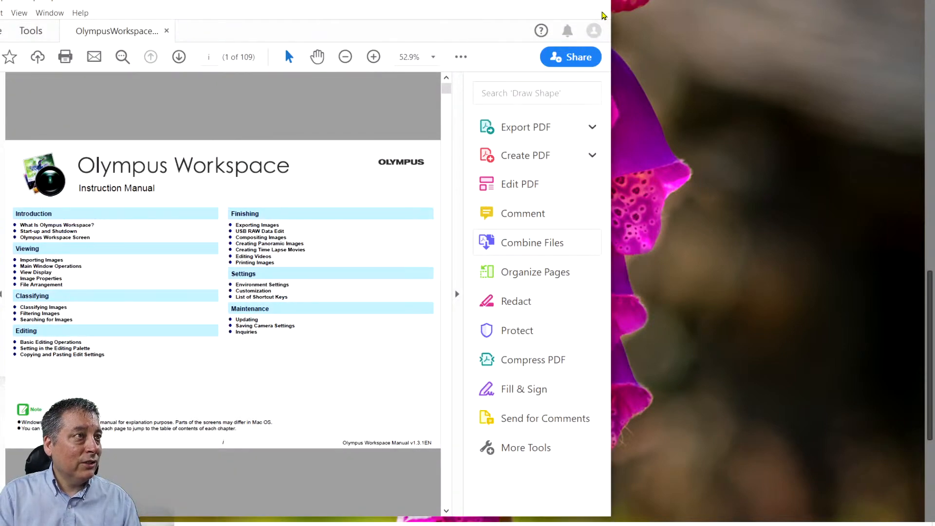
Close the PDF manual, exit full screen, check the photo properties, and fit the foxglove photo.
click(603, 8)
key(Escape)
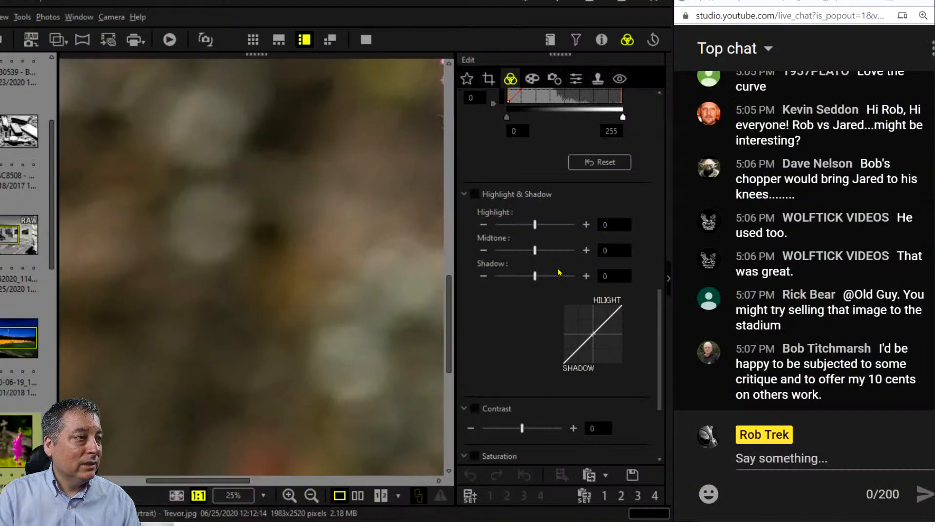
click(601, 40)
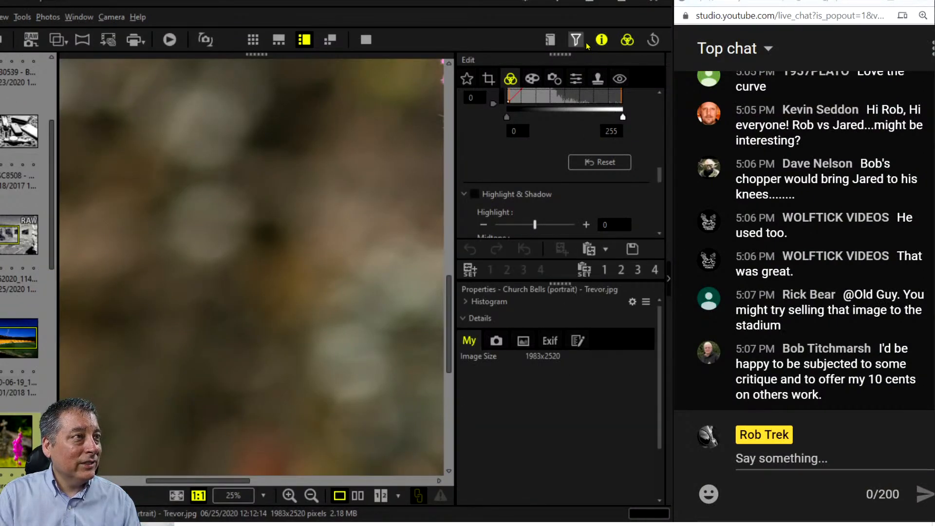
click(601, 39)
click(277, 328)
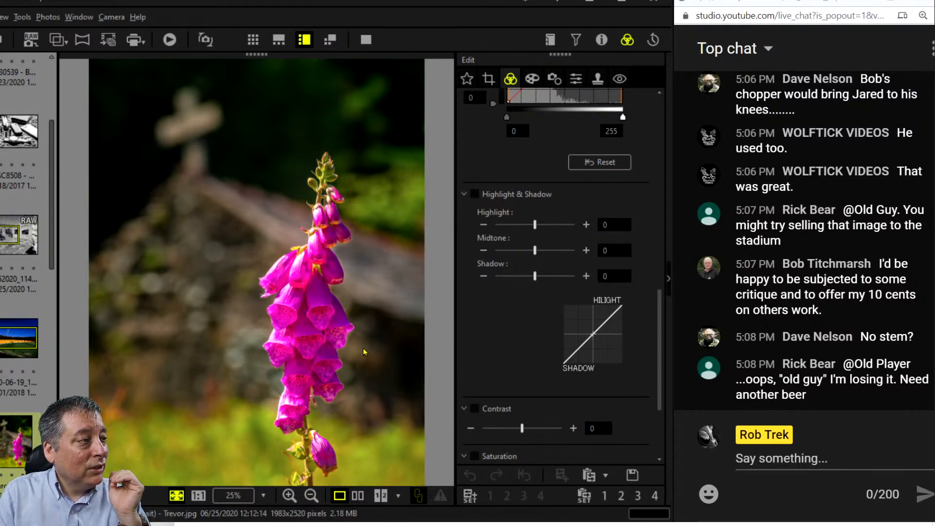
Try 4:3 and 3:4 portrait crop ratios, shrinking the 3:4 frame toward the upper left.
click(488, 78)
click(517, 151)
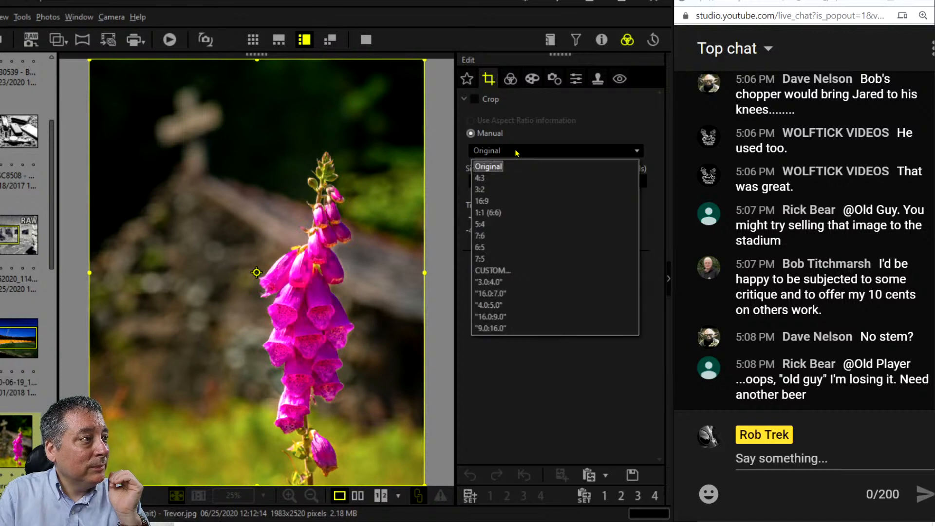
click(516, 179)
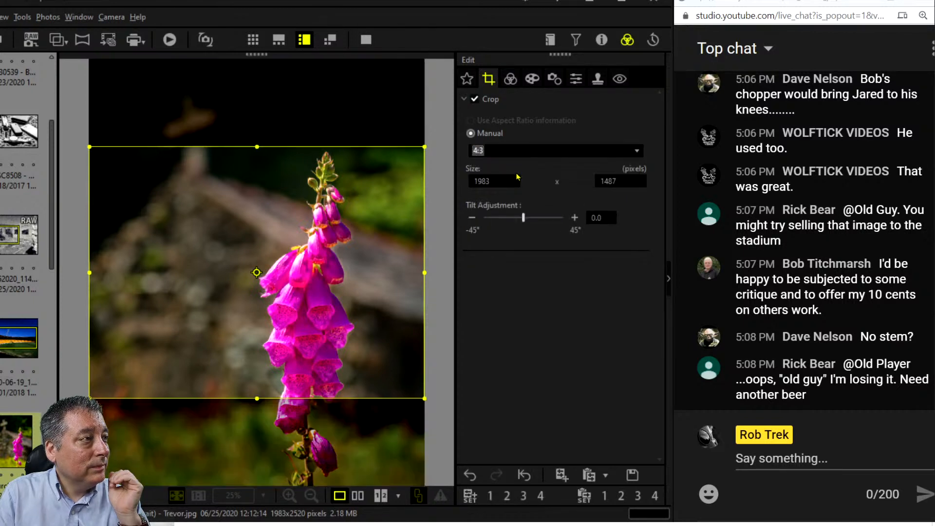
click(530, 151)
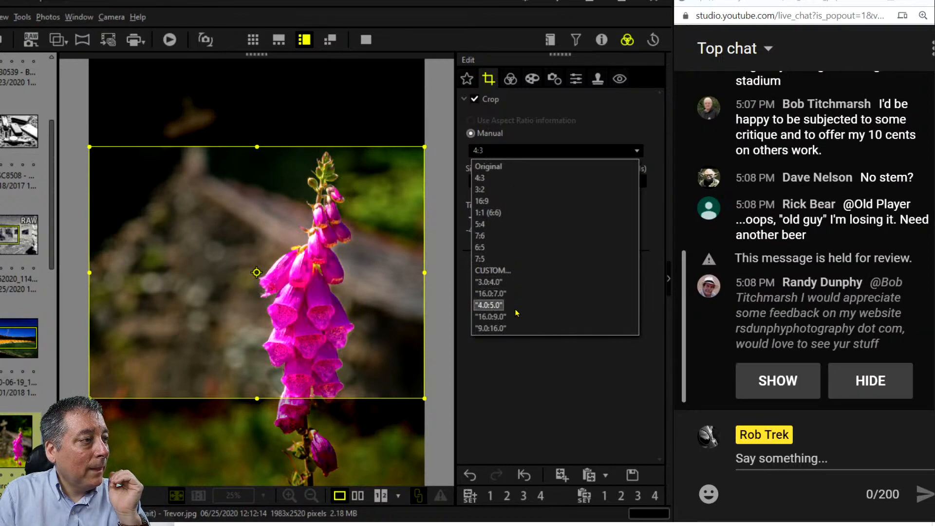
click(515, 282)
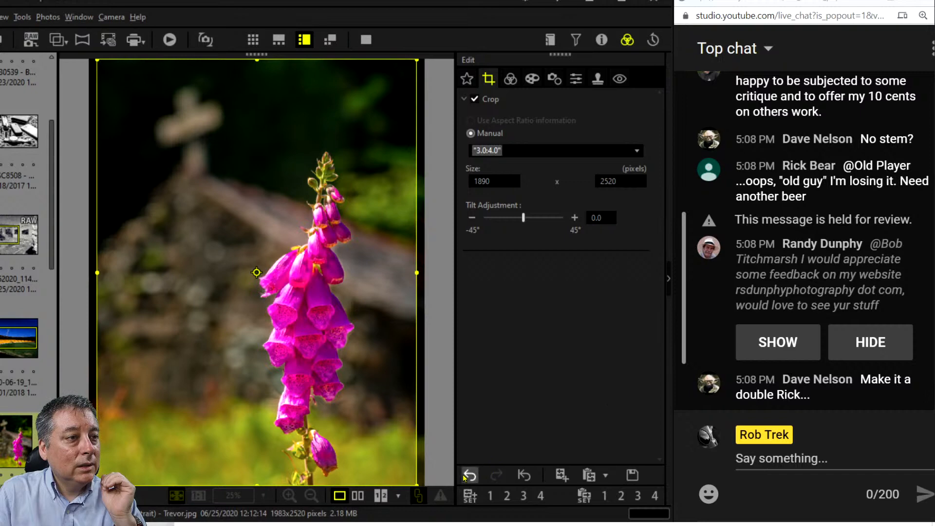
click(755, 361)
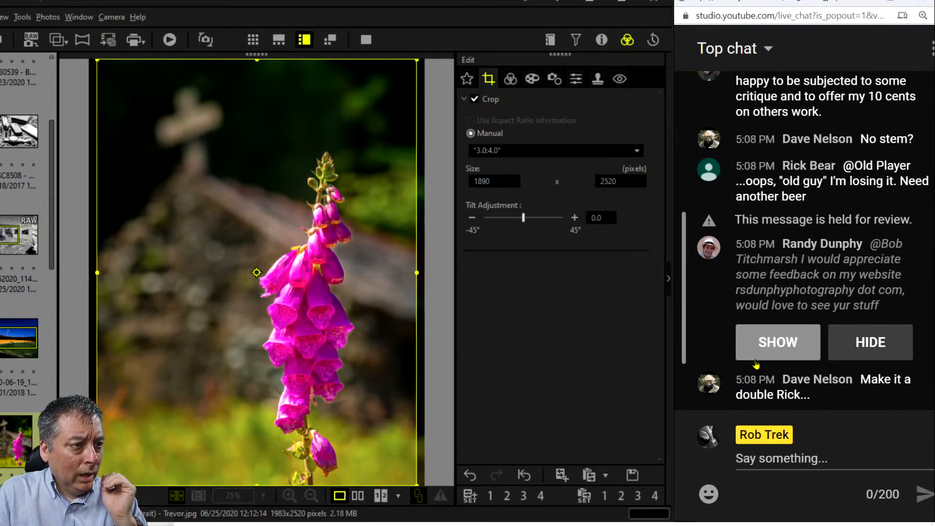
click(756, 359)
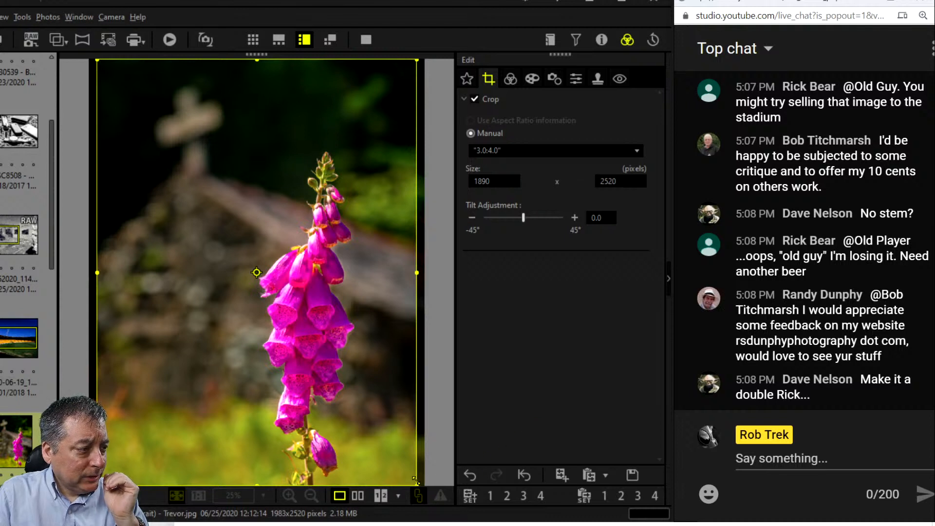
drag(415, 480, 343, 379)
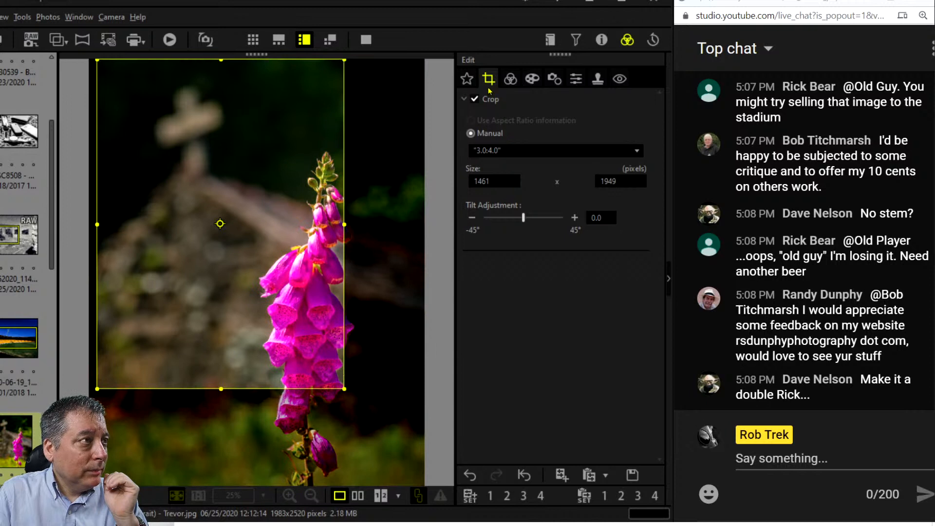
Try a 1:1 square crop, narrowing it and moving it up over the flower.
click(530, 150)
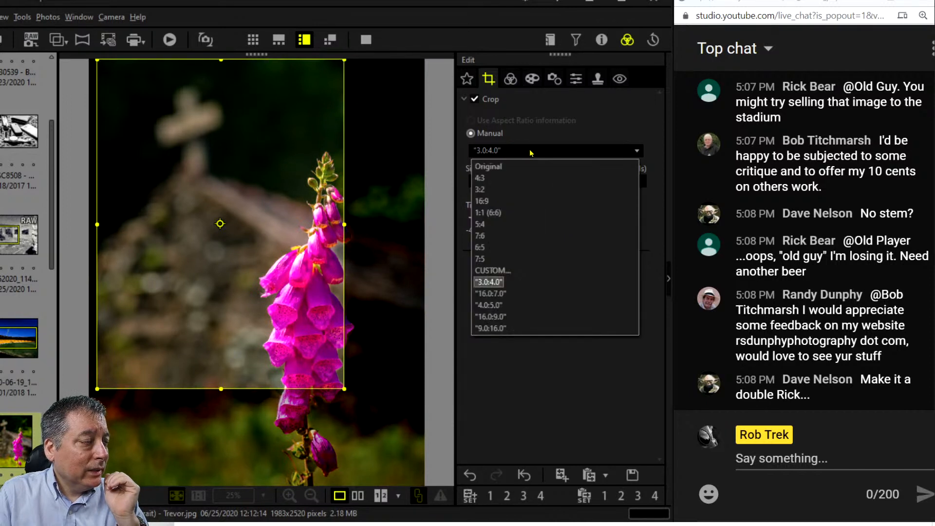
click(530, 217)
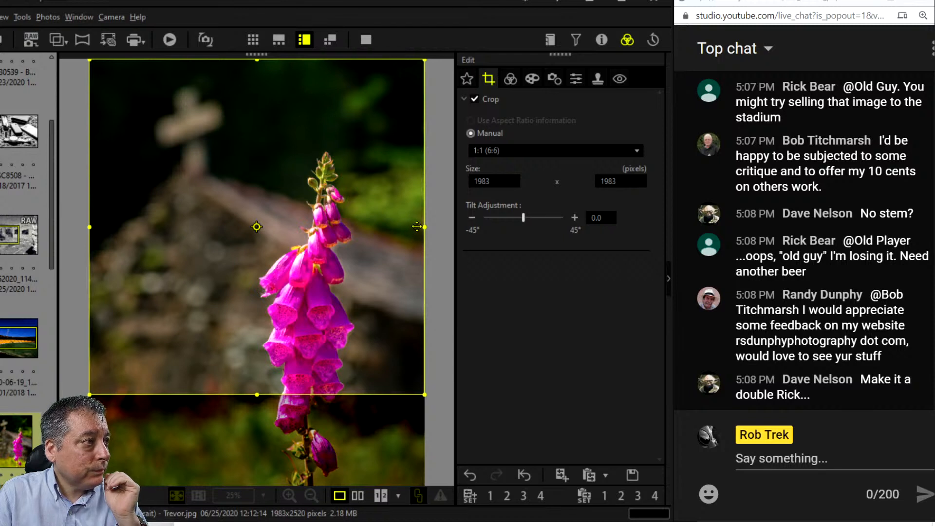
drag(417, 227, 389, 227)
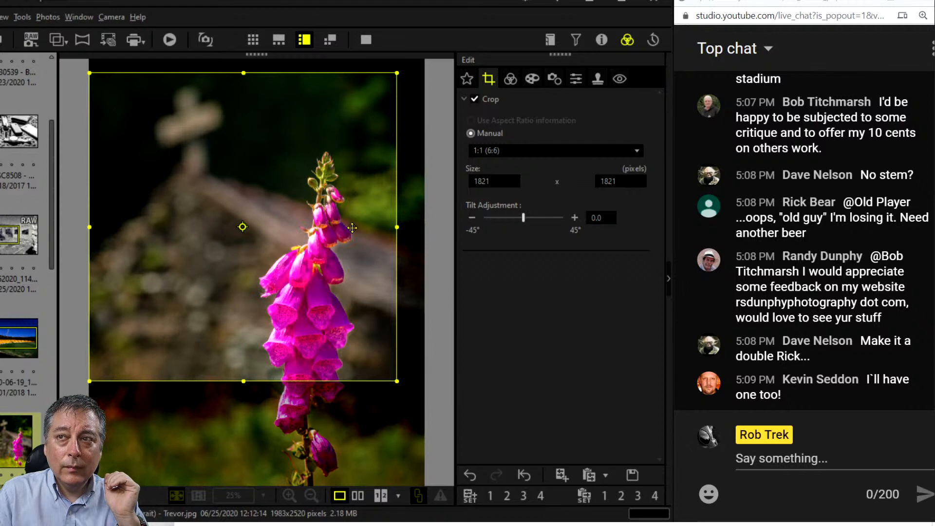
drag(352, 228, 334, 213)
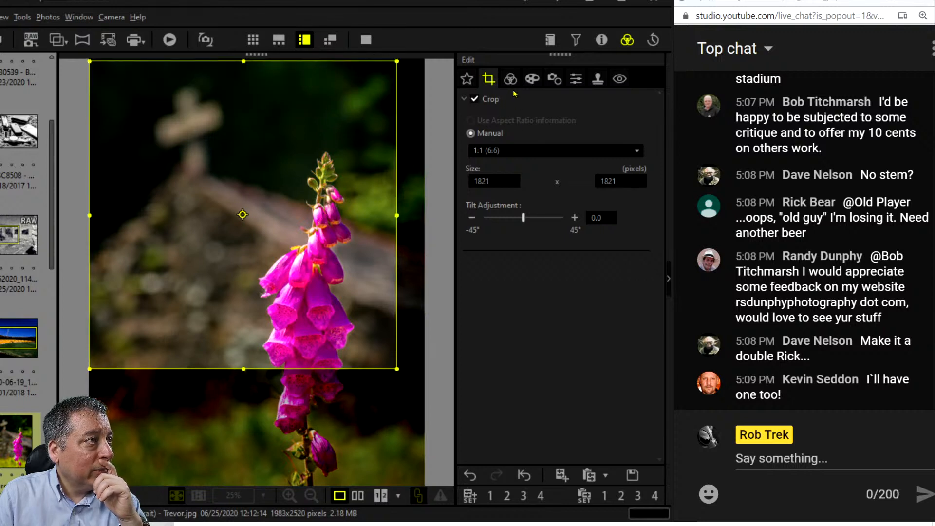
Switch the crop to 4.0:5.0 portrait and resize and shift the frame onto the flower.
click(510, 151)
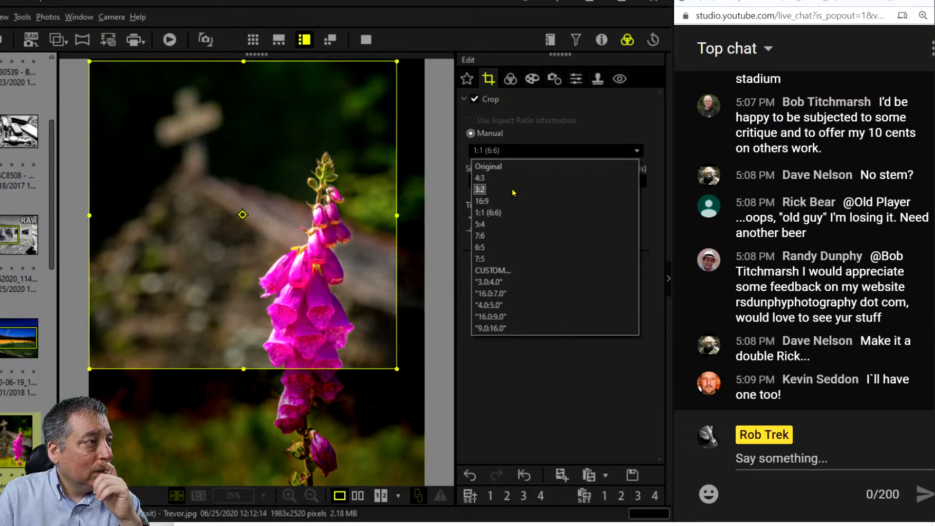
click(508, 282)
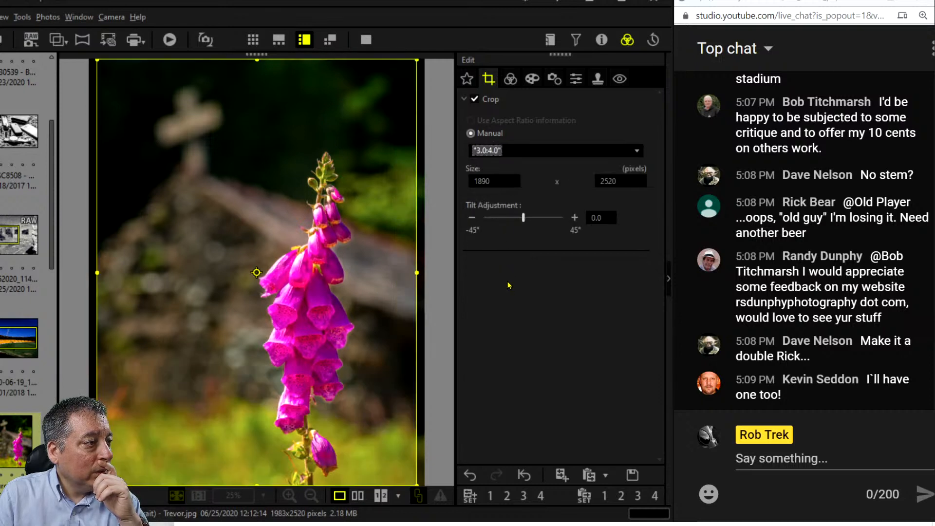
click(522, 153)
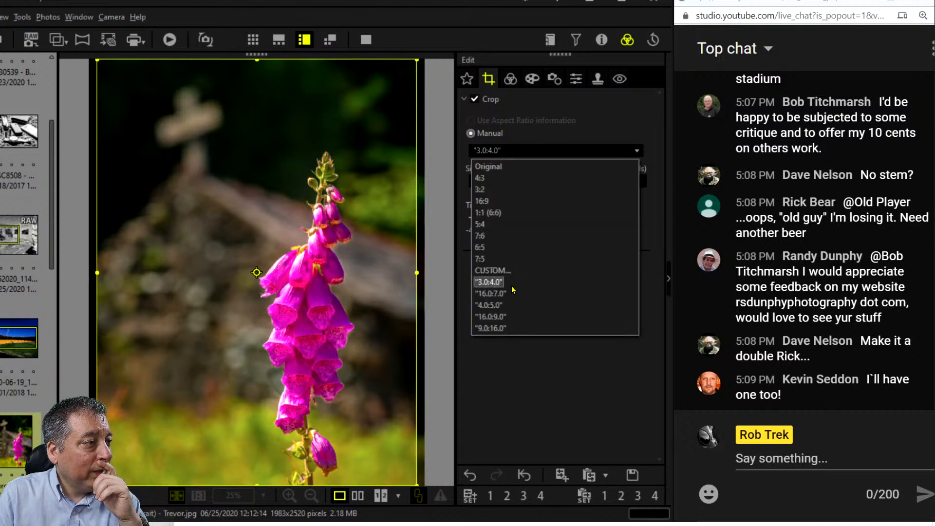
click(511, 304)
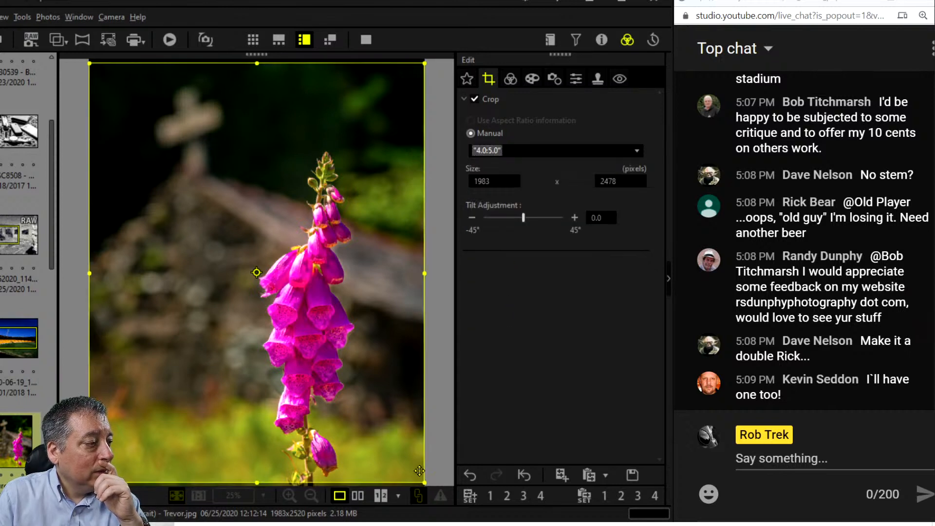
drag(424, 481, 338, 375)
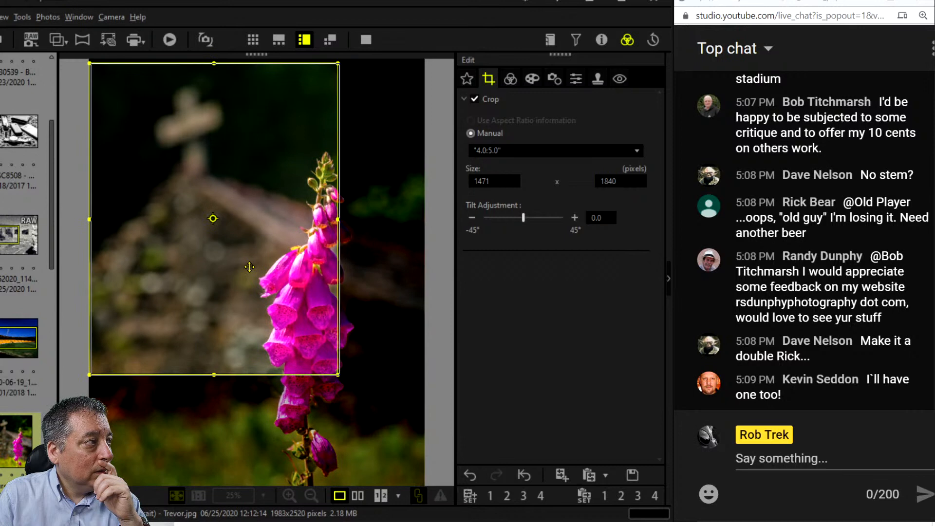
drag(248, 266, 267, 268)
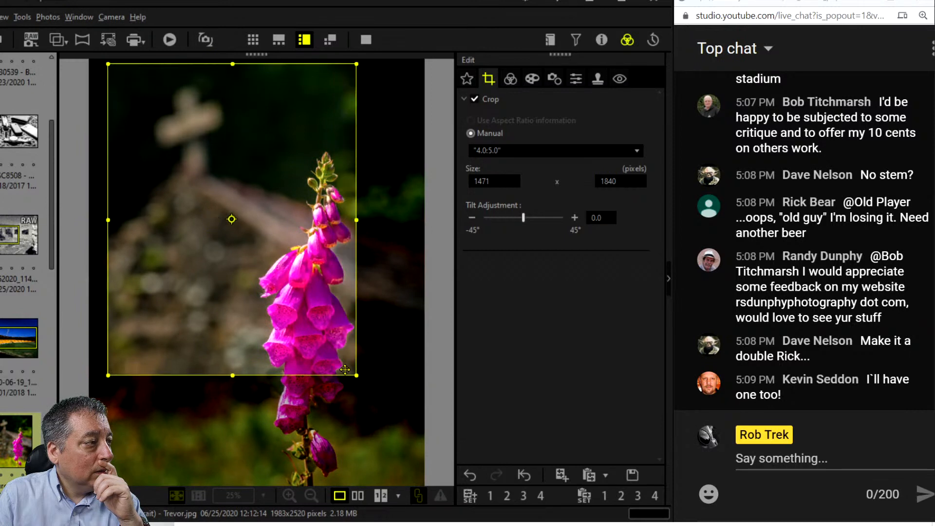
drag(350, 373, 368, 387)
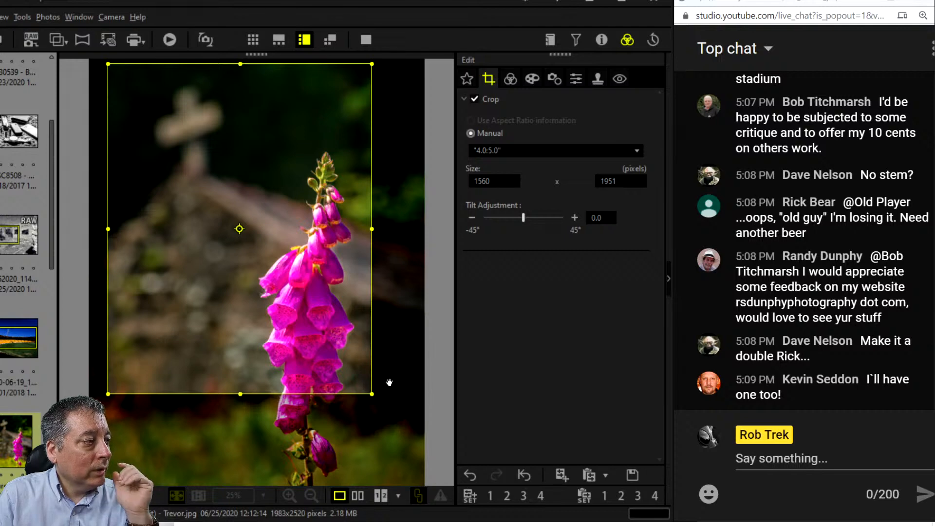
Preview the whole image, then enlarge the 4:5 frame to 1781 × 2227 around the flower spike.
click(511, 78)
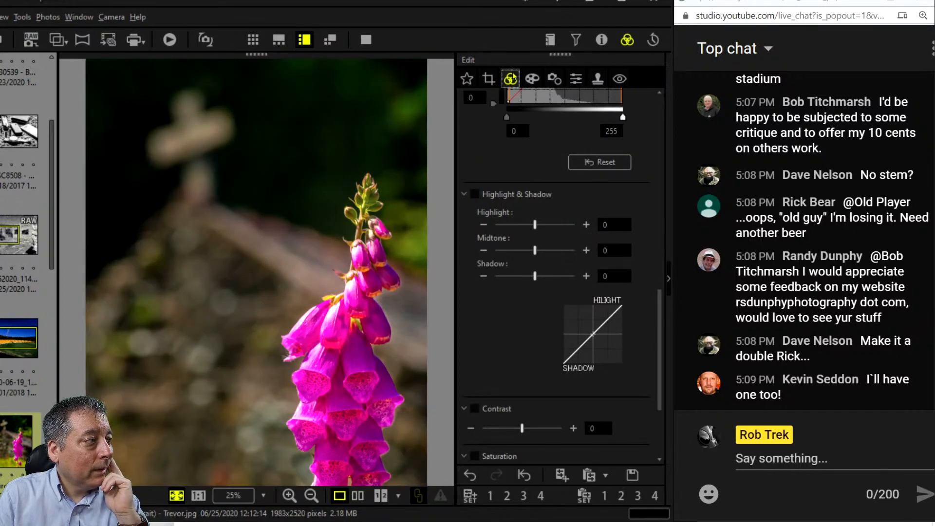
click(488, 77)
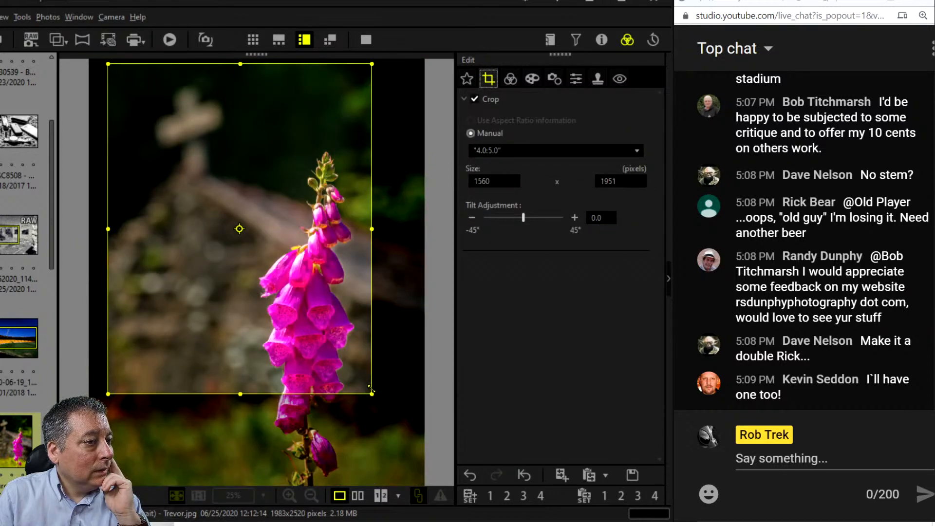
drag(370, 388, 386, 434)
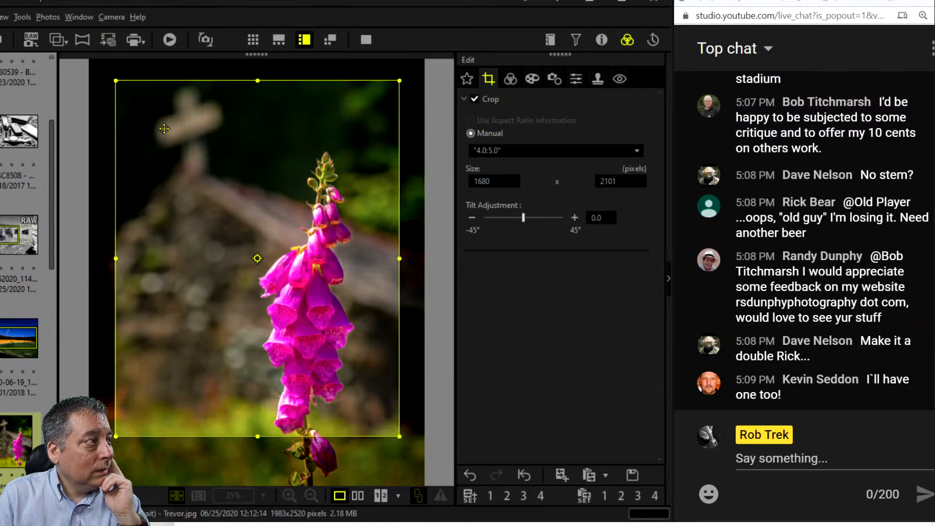
drag(110, 76, 95, 56)
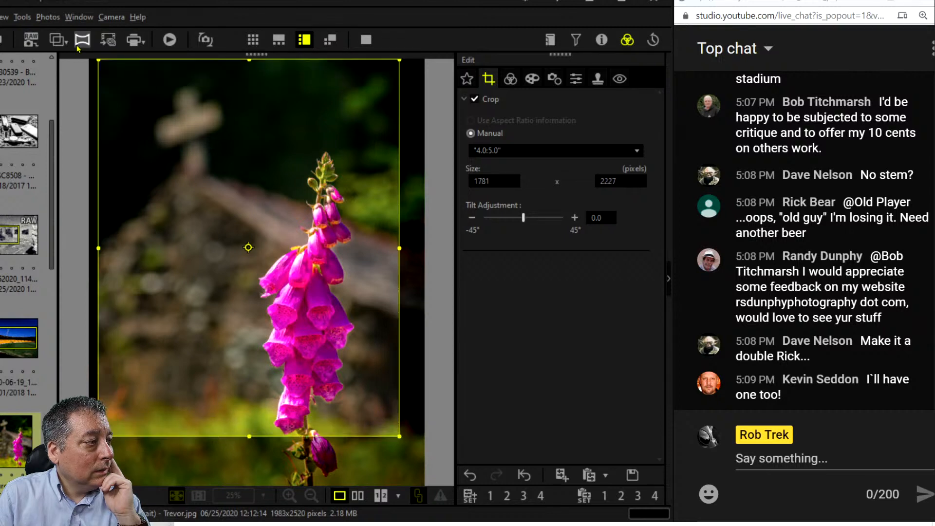
Apply the Partial Color art filter to the foxglove photo.
click(510, 79)
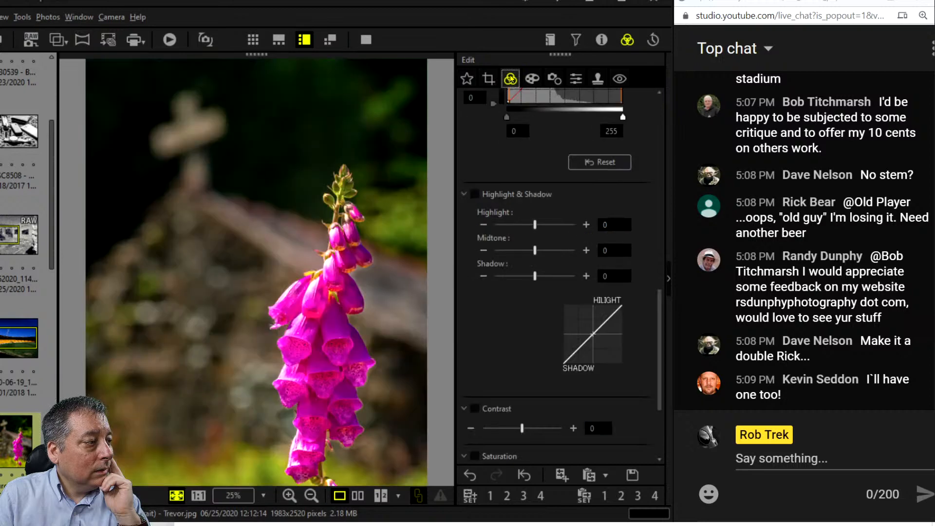
click(537, 79)
click(570, 118)
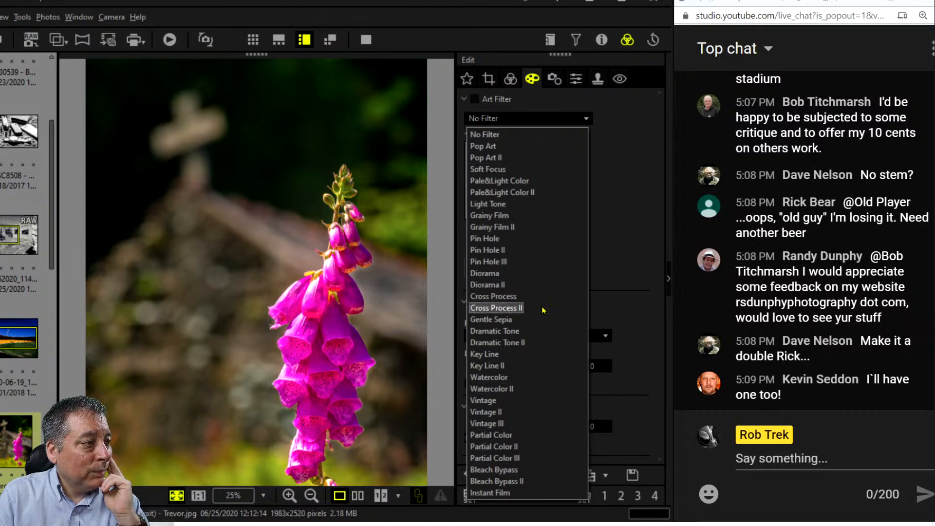
click(538, 438)
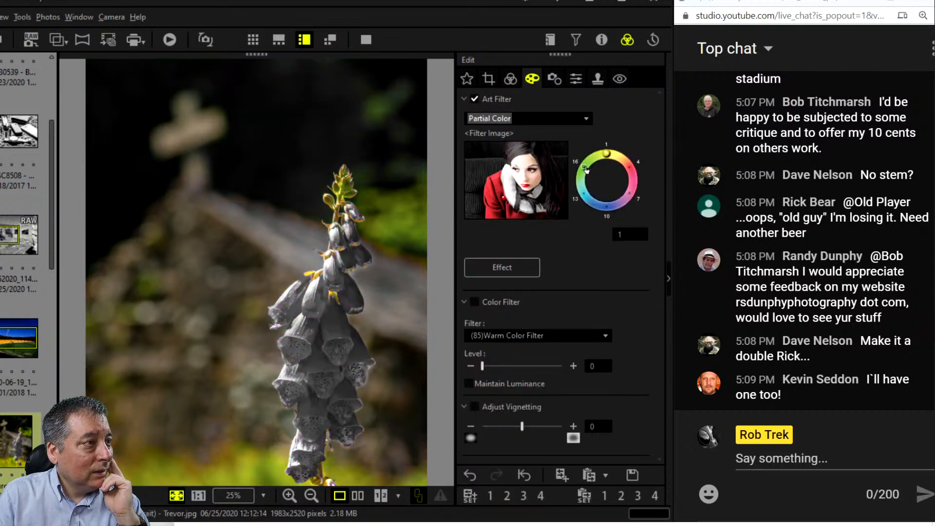
Set the Partial Color kept hue to 6 so only the pink flower stays coloured.
click(624, 160)
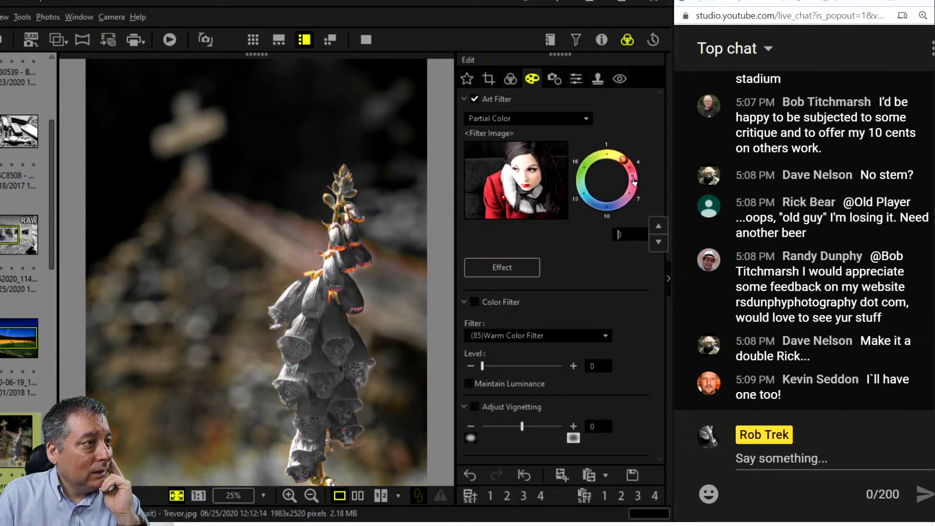
click(658, 242)
click(657, 242)
click(658, 242)
click(658, 242)
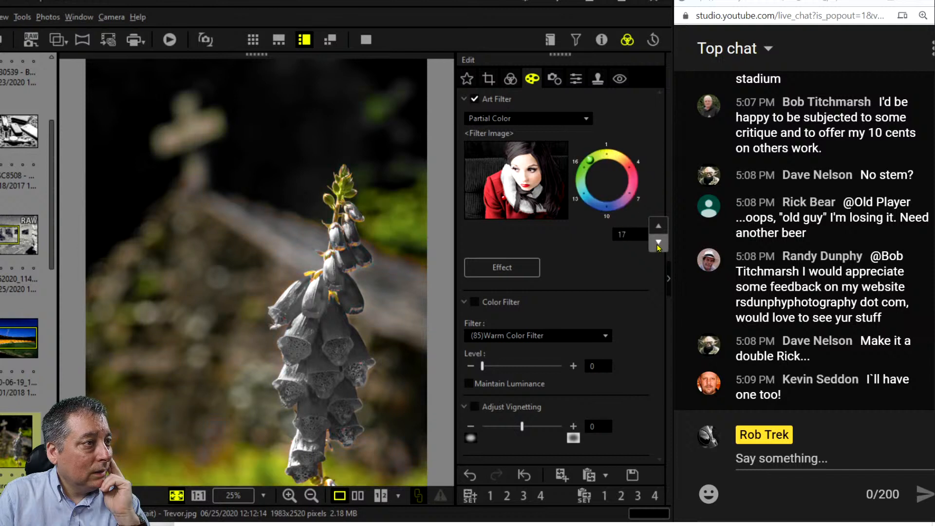
click(658, 225)
click(658, 226)
click(659, 226)
click(658, 226)
click(658, 226)
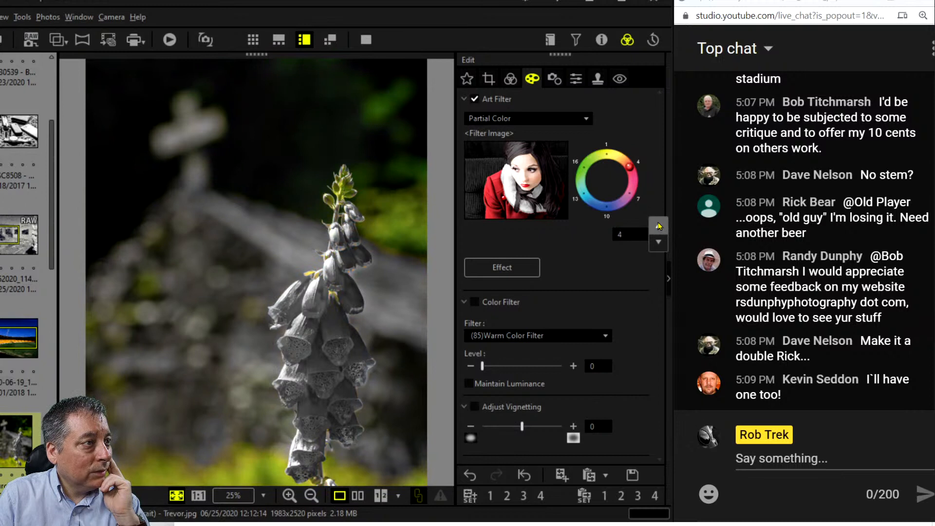
click(658, 226)
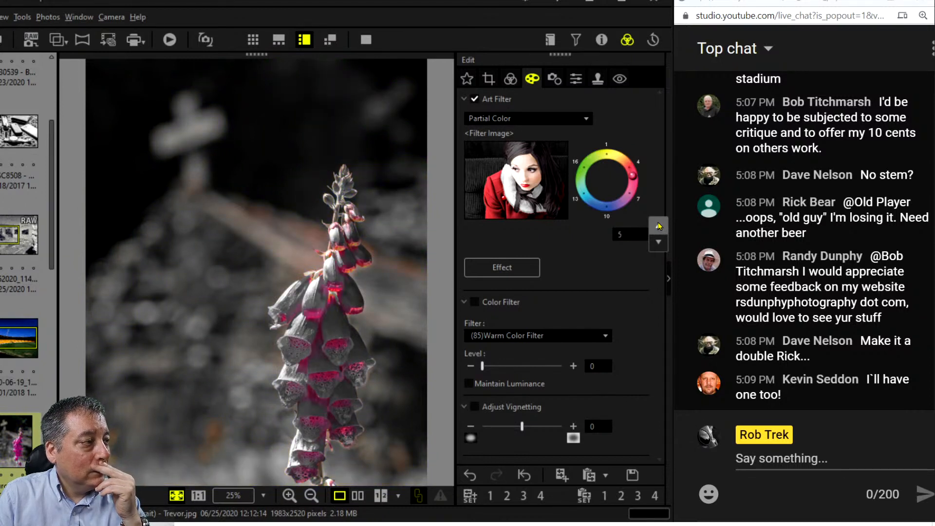
click(659, 226)
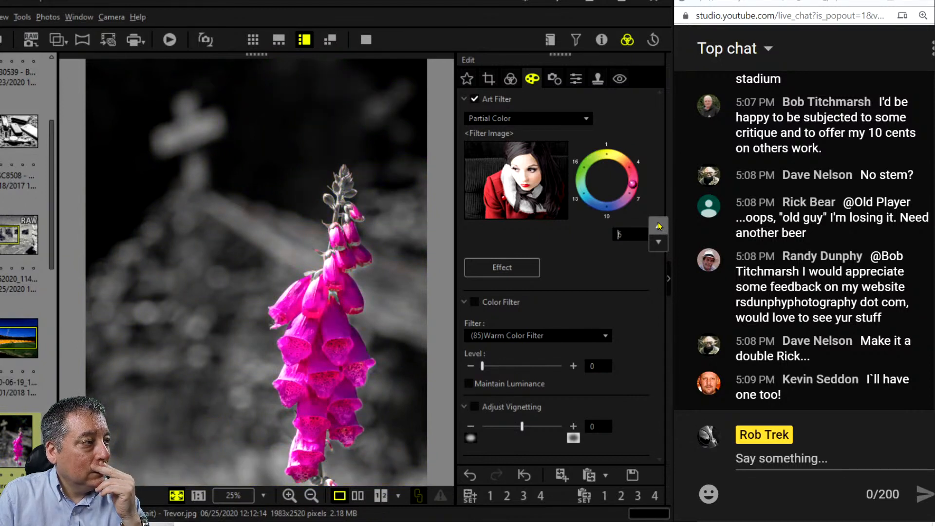
click(658, 226)
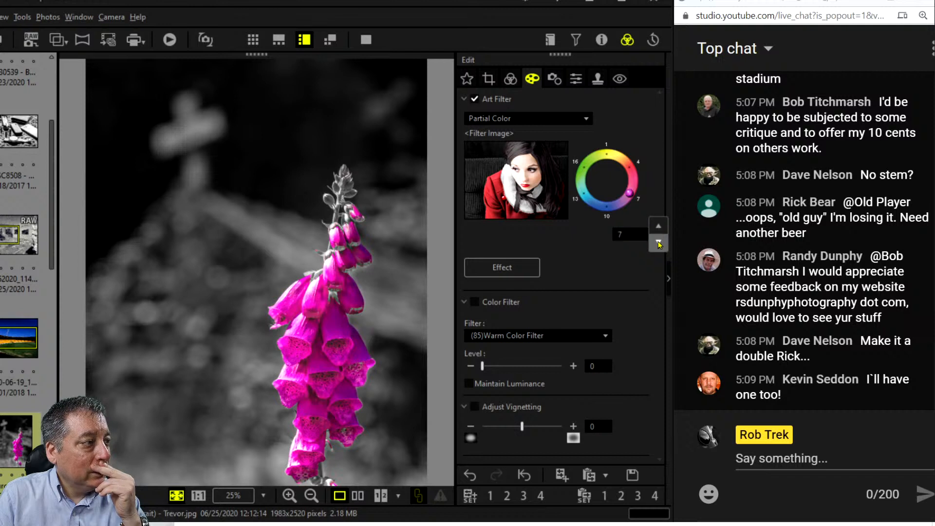
click(659, 243)
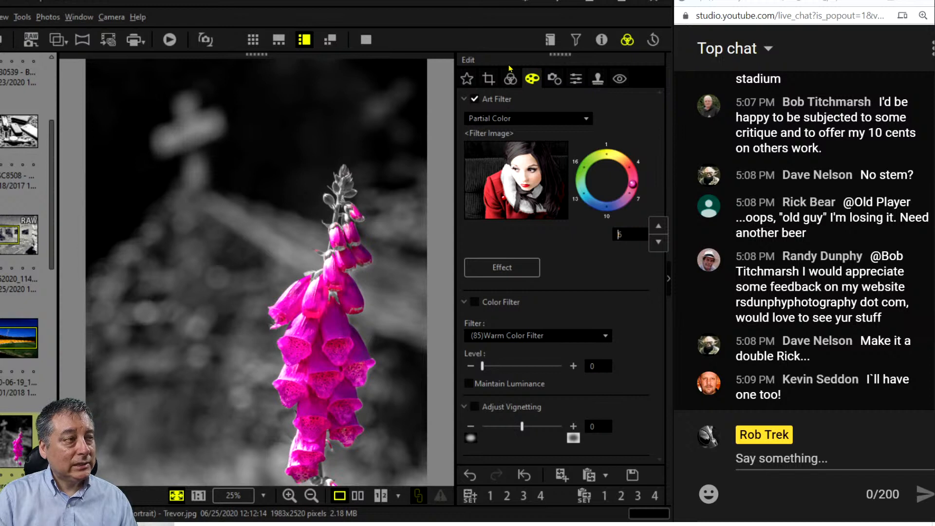
click(510, 79)
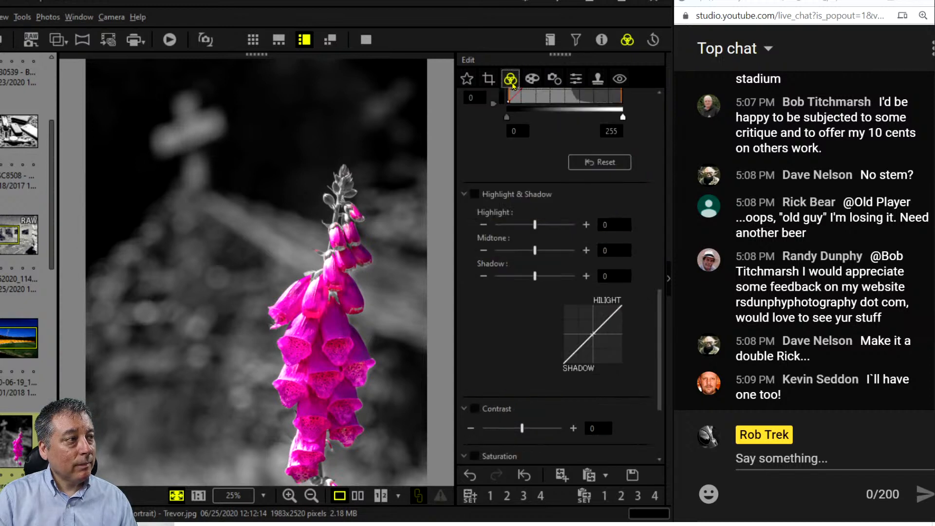
Preview full screen, then try the Partial Color II filter with kept hue 4, then 6.
click(366, 39)
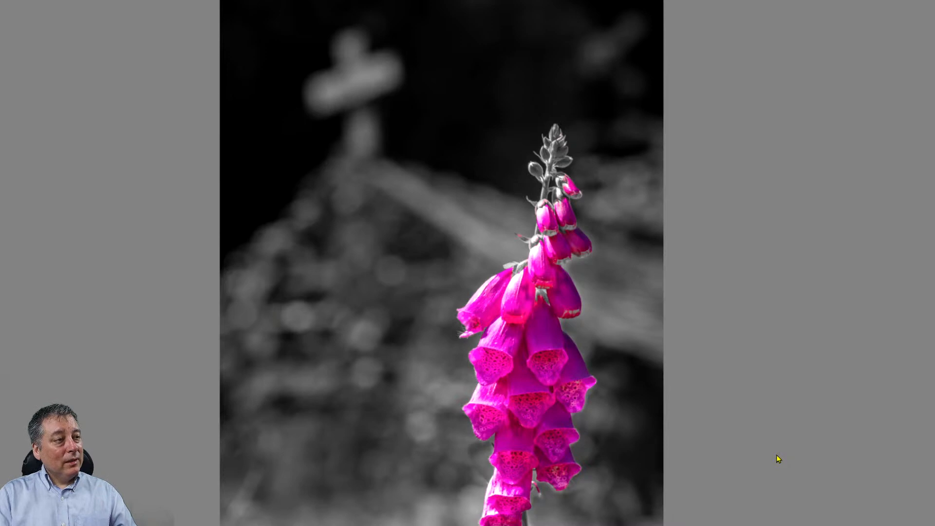
key(Escape)
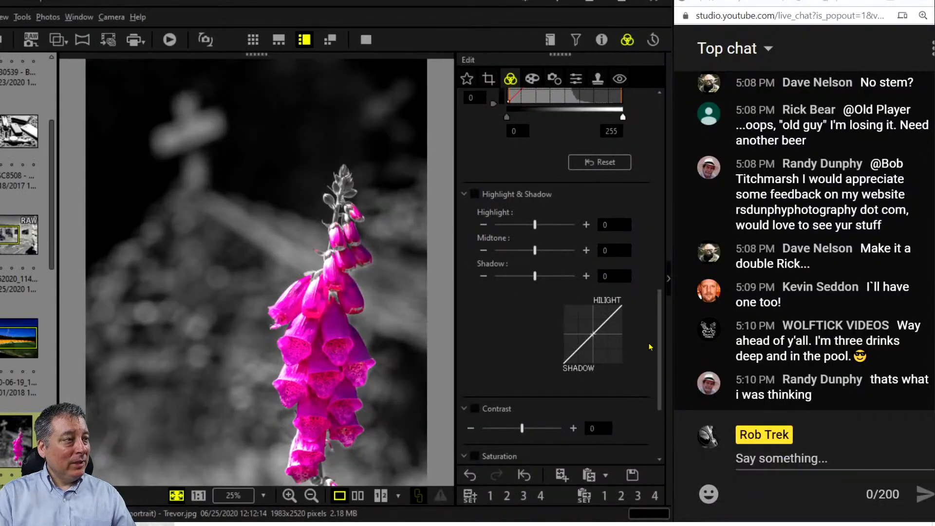
scroll(616, 304, up, 5)
click(531, 79)
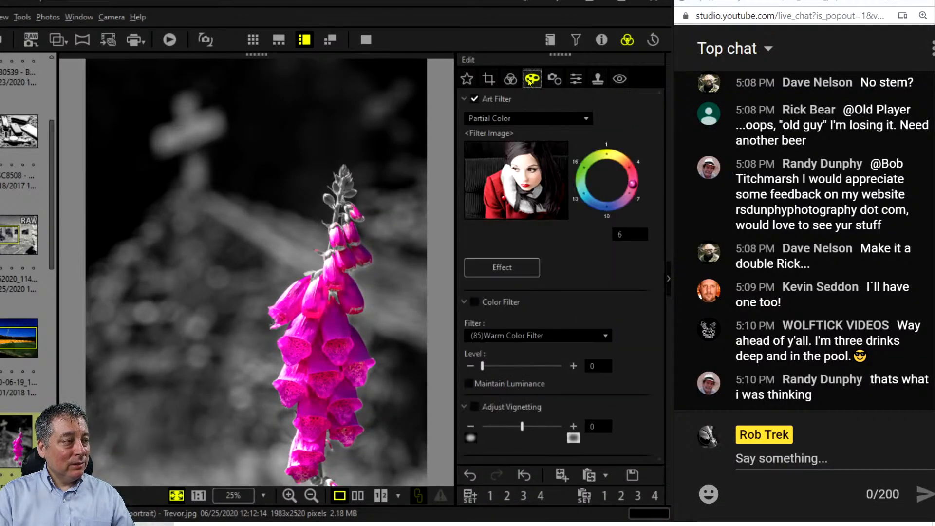
click(539, 128)
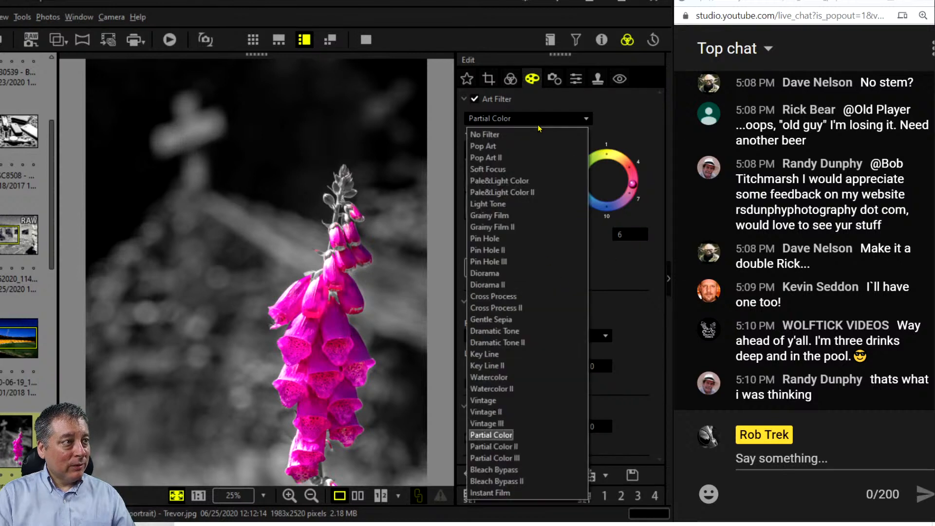
click(538, 447)
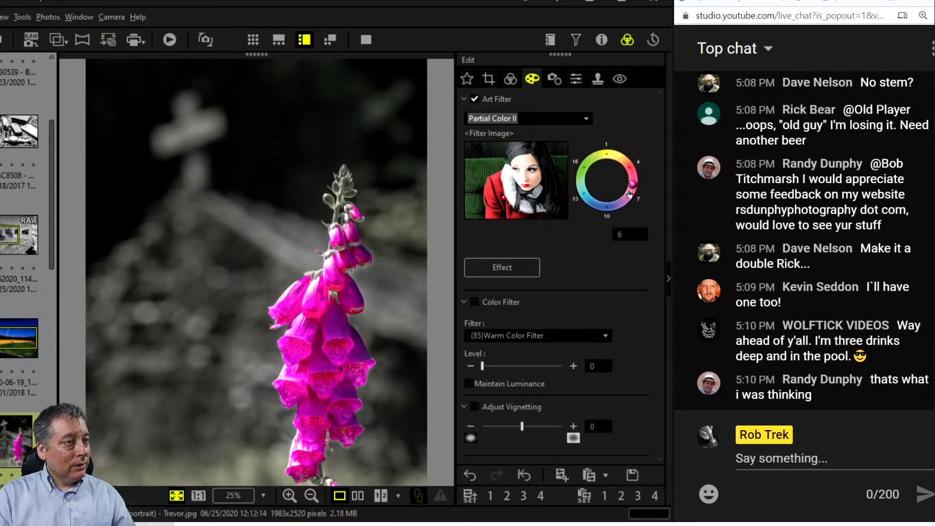
drag(627, 185, 629, 166)
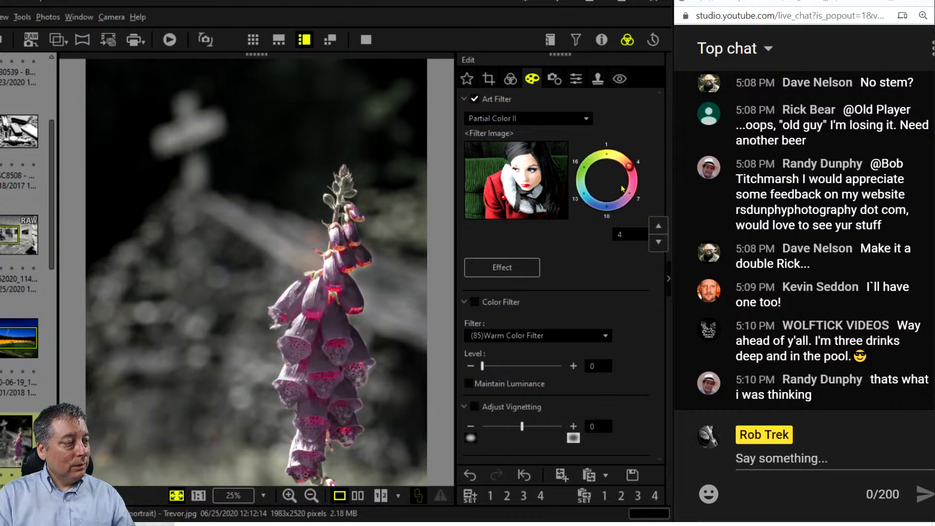
click(631, 184)
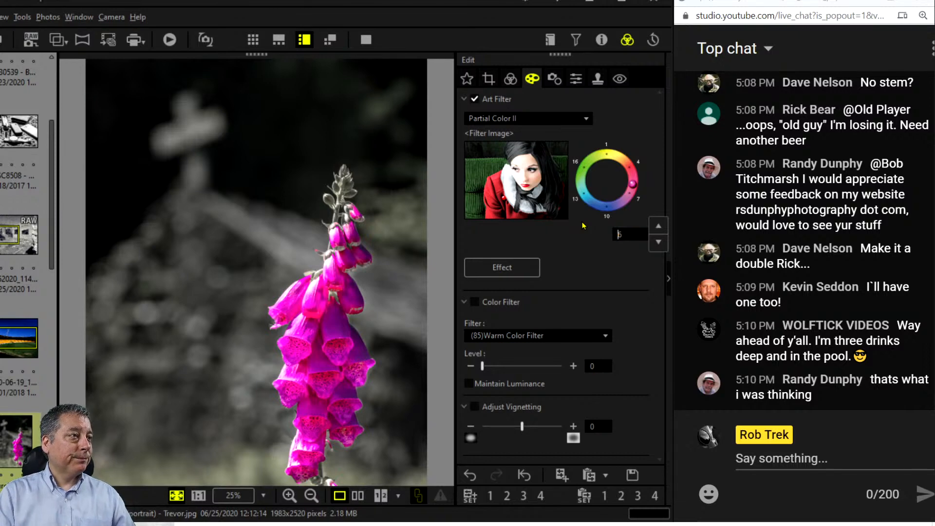
Toggle the art filter off and on to compare, then choose Soft Focus at strength -2.
click(476, 100)
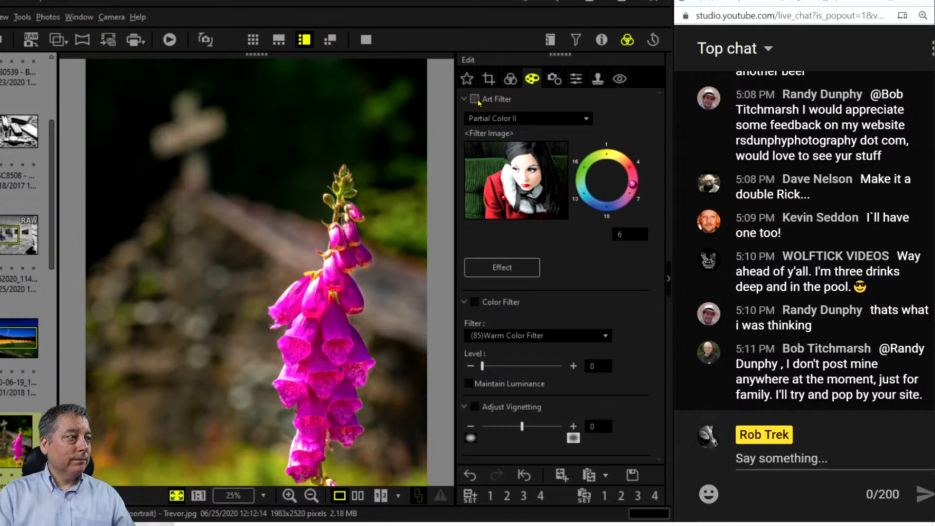
click(475, 99)
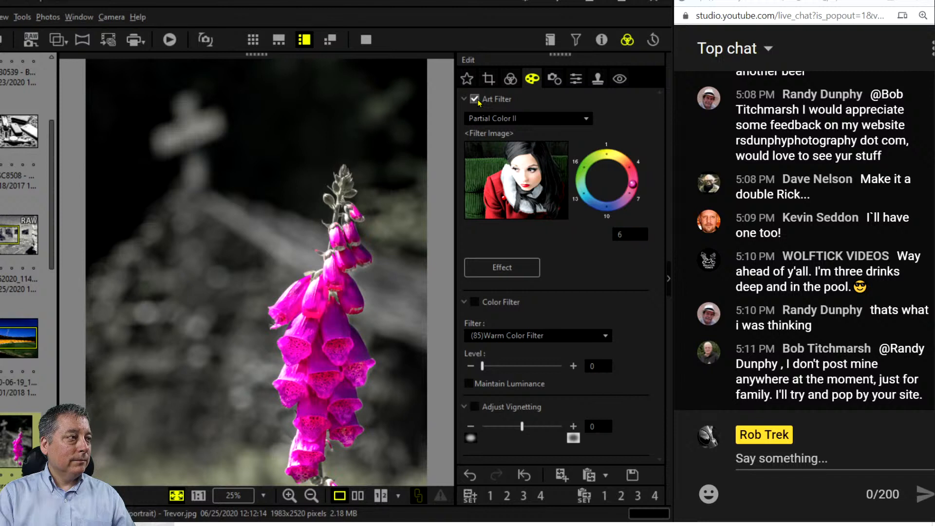
click(477, 100)
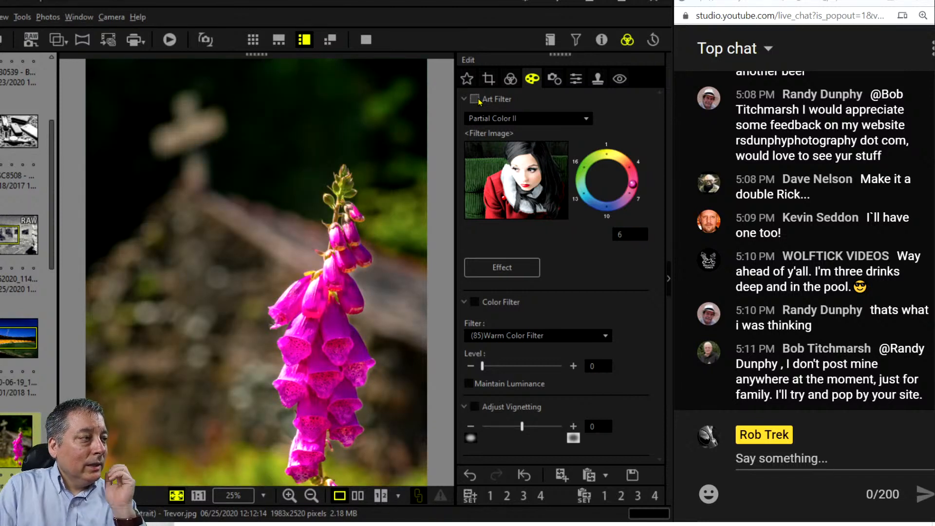
click(504, 119)
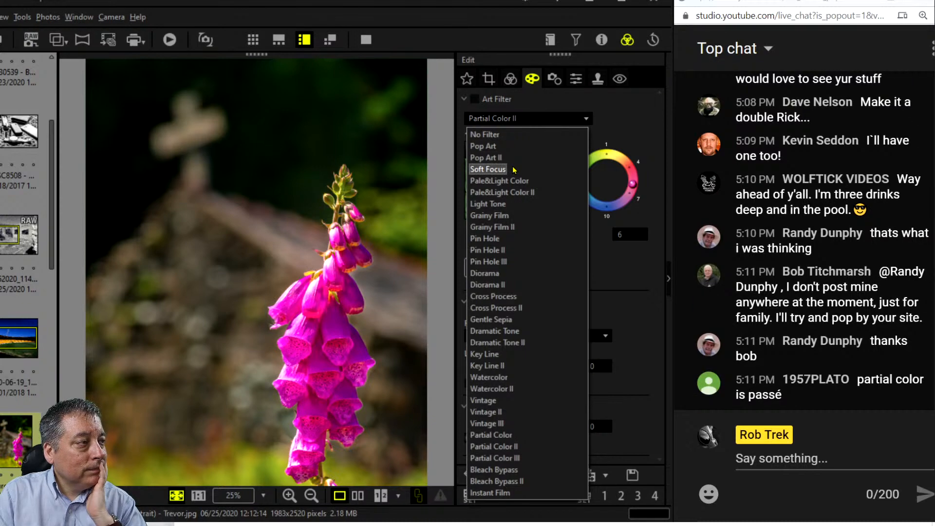
click(488, 169)
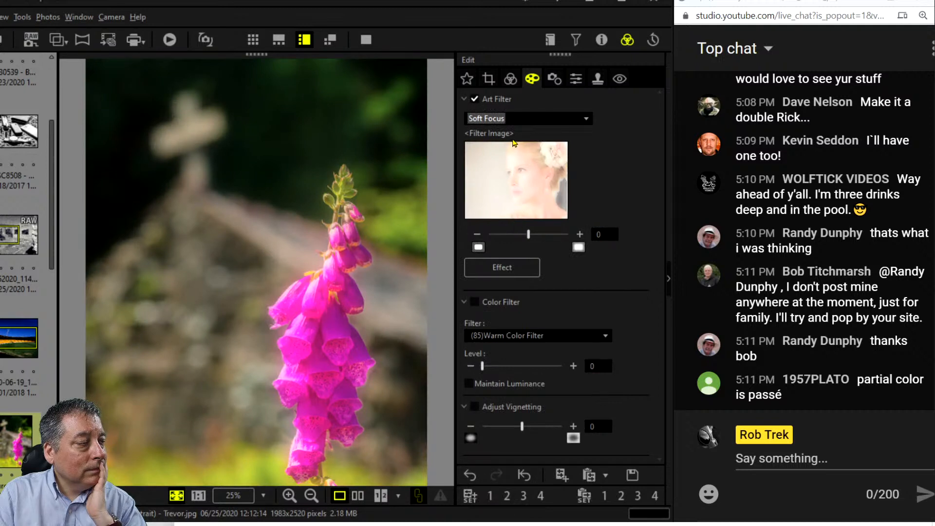
click(512, 235)
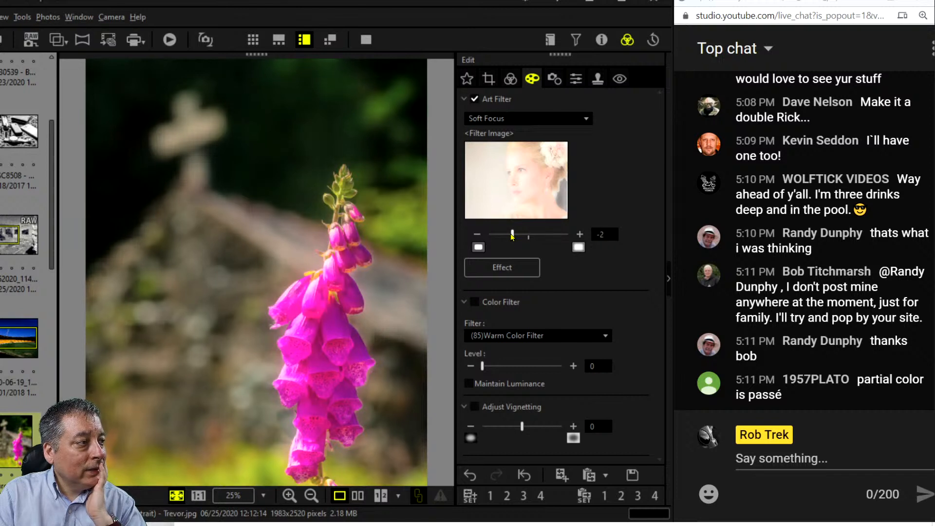
Bend the blue tone curve down in the shadows, then darken the RGB curve's shadows with a midtone point.
click(510, 82)
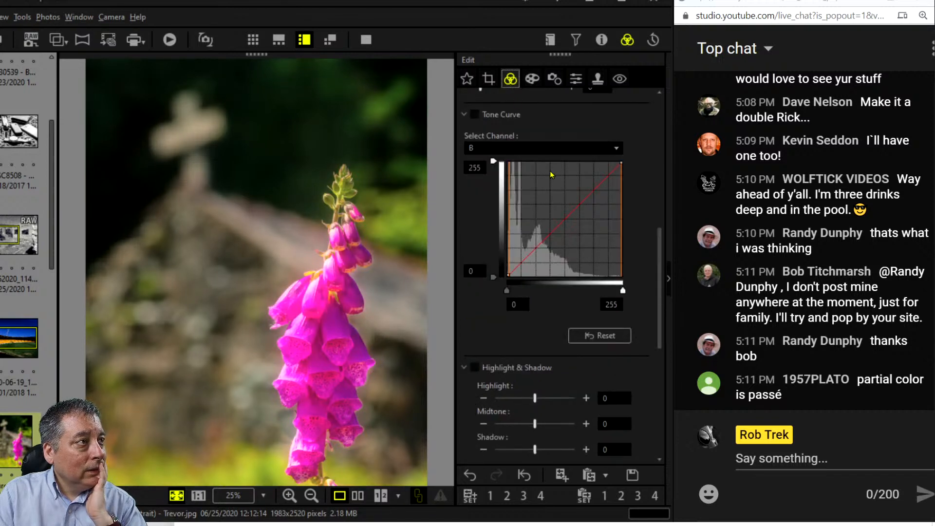
drag(514, 261, 523, 265)
click(561, 224)
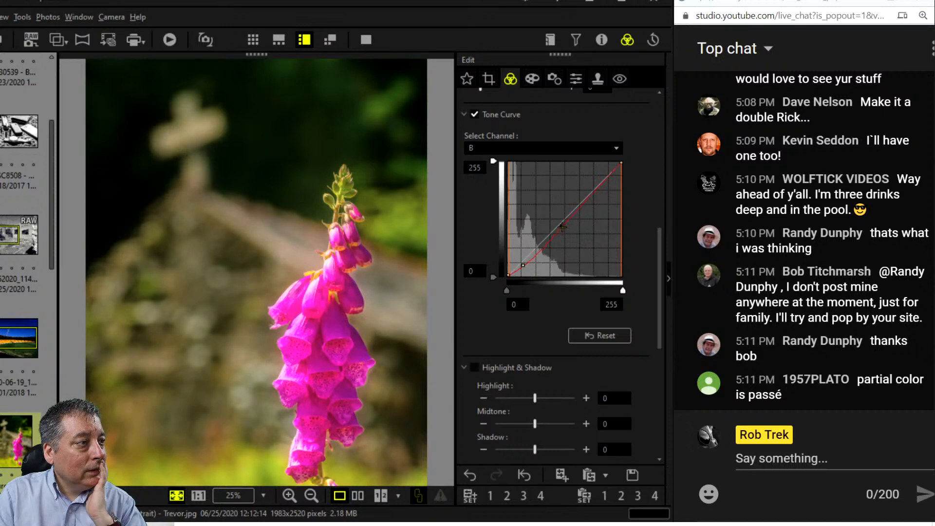
click(563, 154)
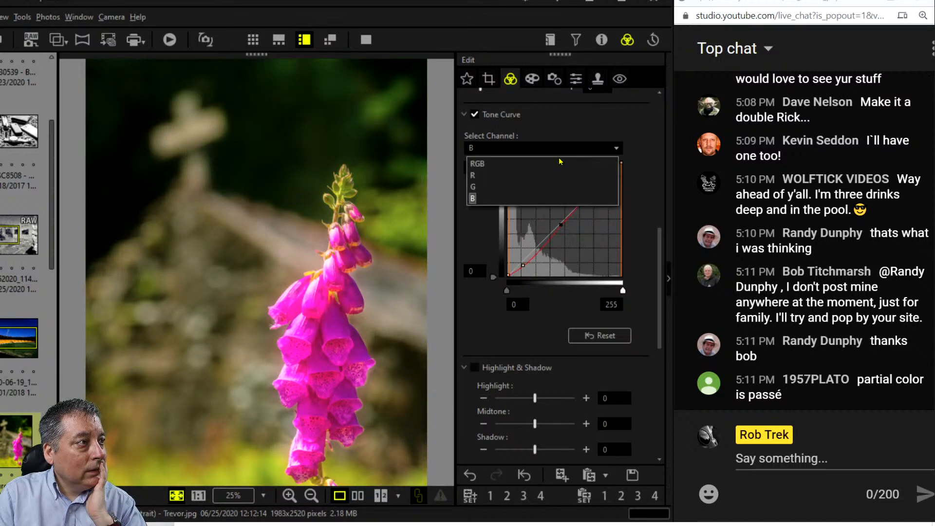
click(559, 163)
drag(526, 258, 528, 263)
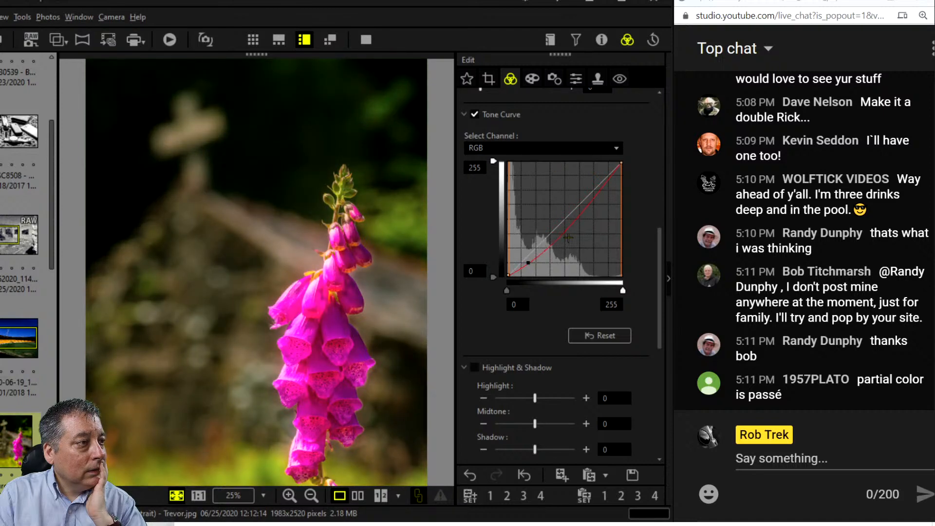
drag(564, 231, 562, 229)
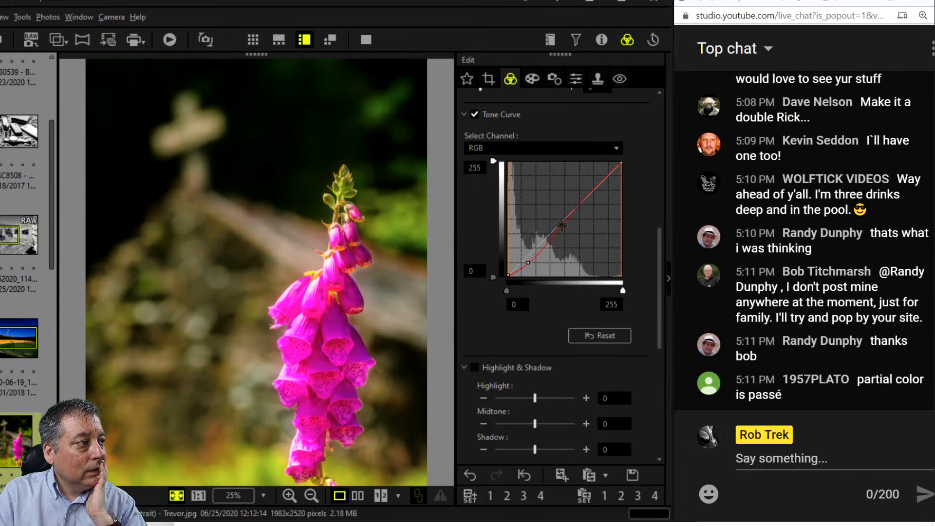
click(561, 226)
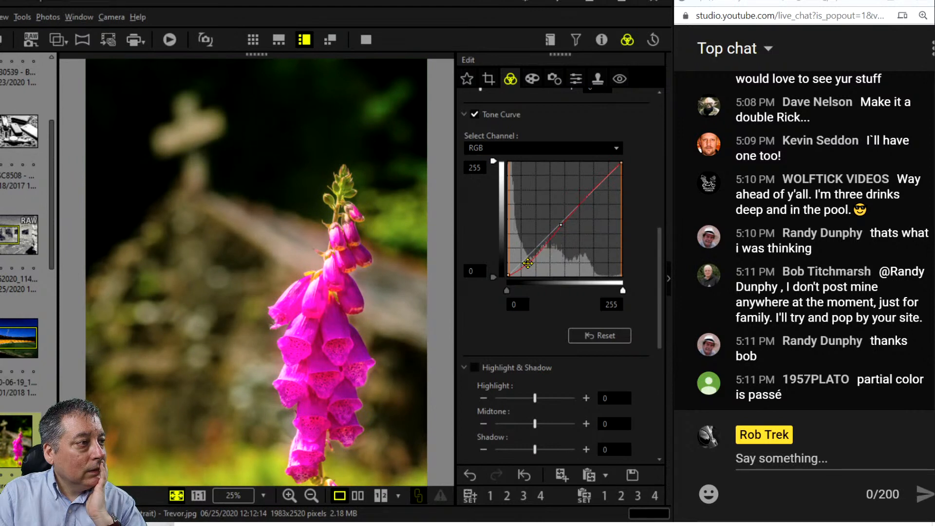
click(529, 263)
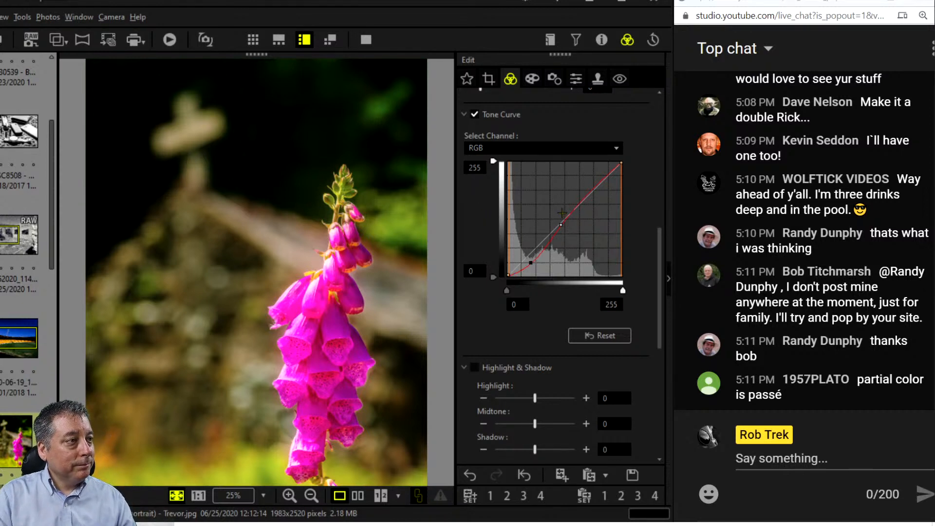
Add a point on the green curve and lower it slightly.
click(562, 149)
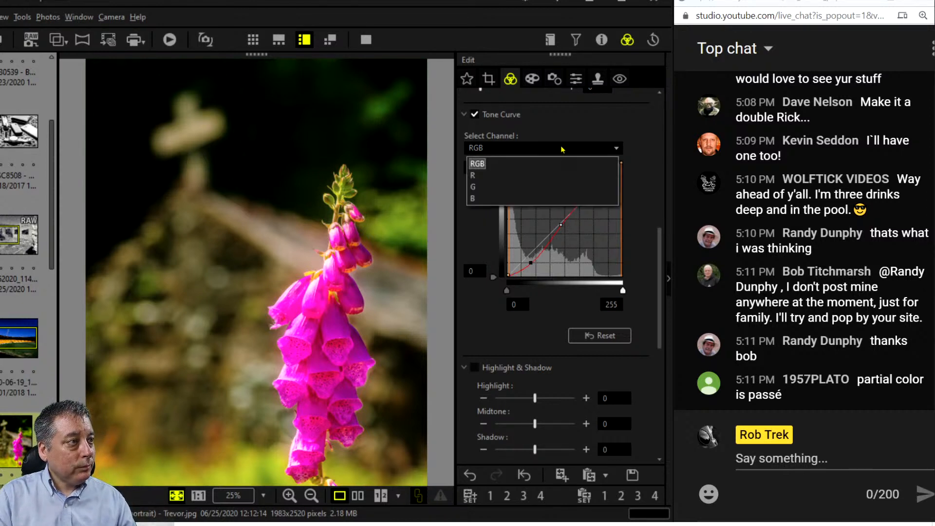
click(550, 187)
drag(576, 211, 575, 212)
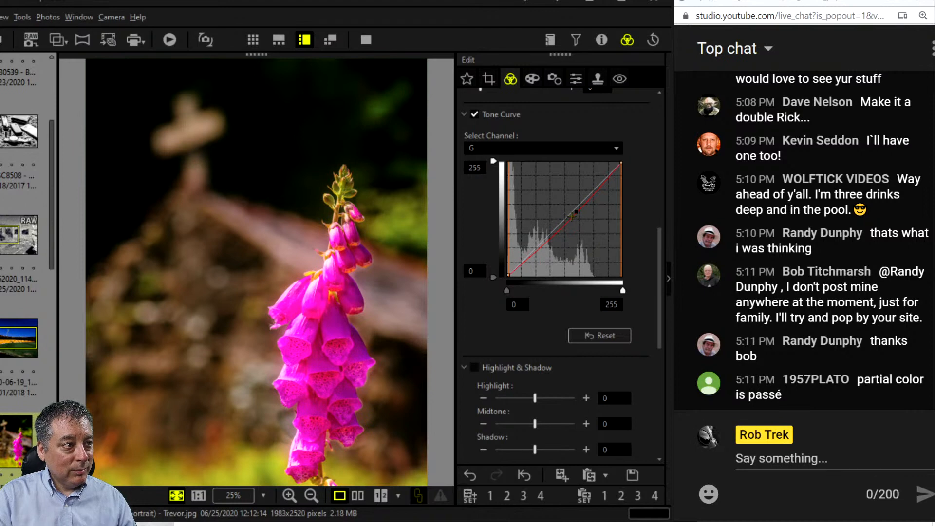
drag(572, 216, 571, 214)
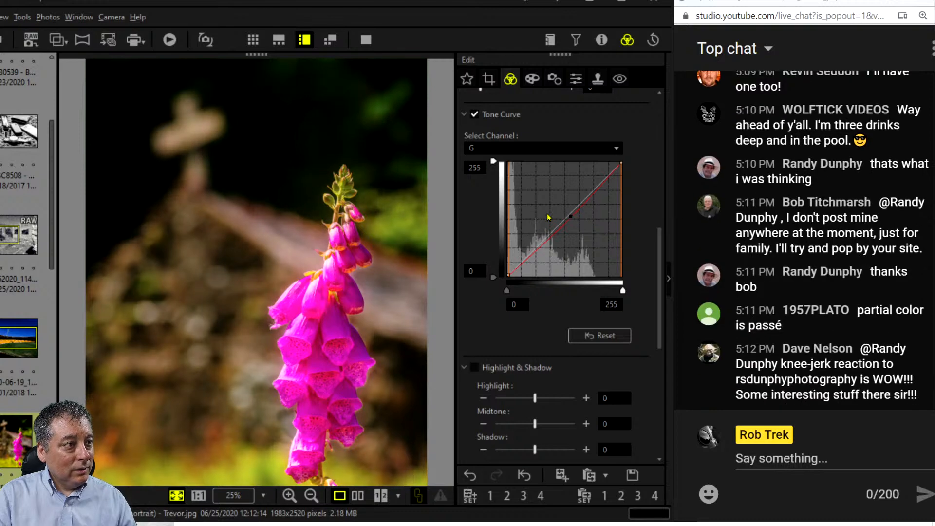
Raise the upper part of the blue curve, then return to the combined RGB curve.
click(556, 150)
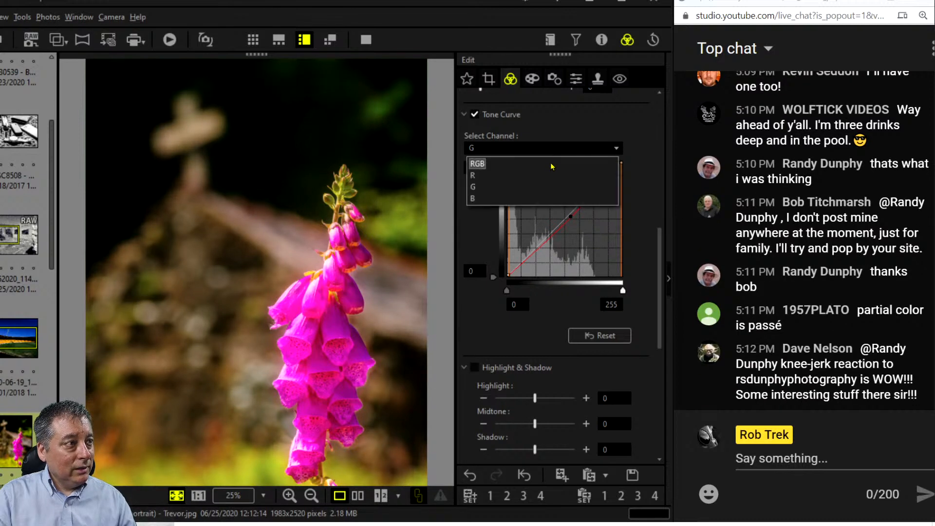
click(543, 198)
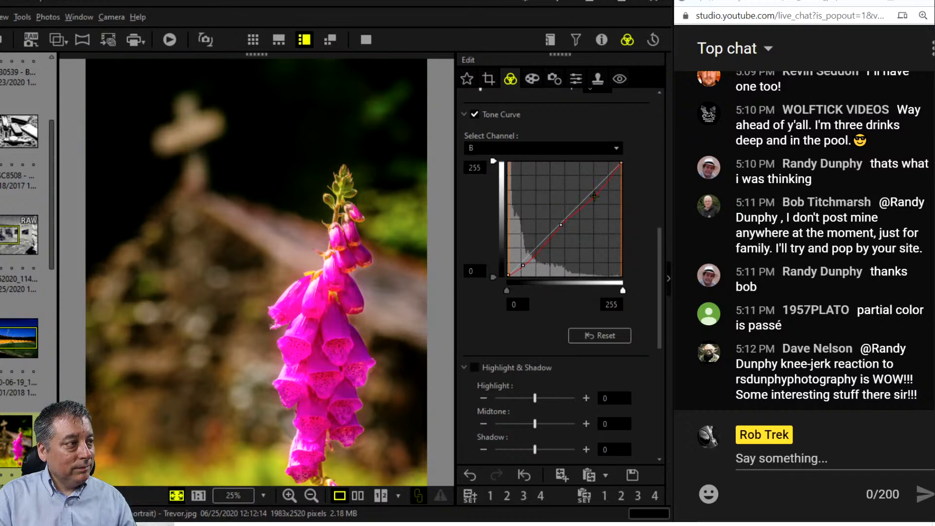
drag(595, 196, 592, 193)
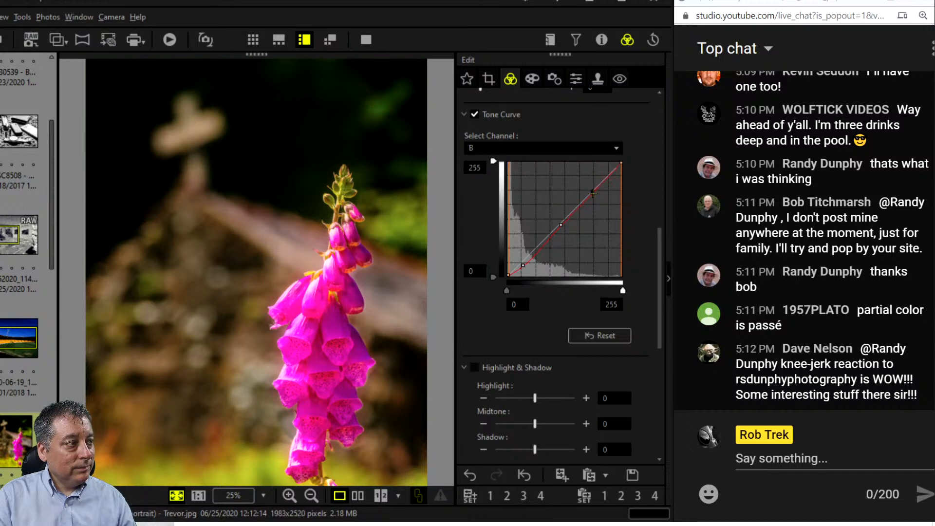
click(564, 151)
click(560, 163)
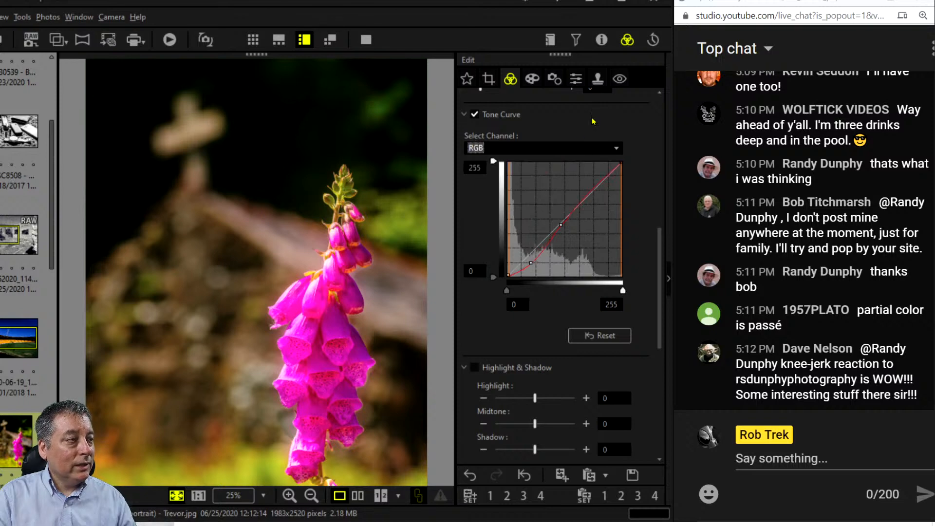
scroll(593, 137, up, 5)
scroll(593, 136, up, 2)
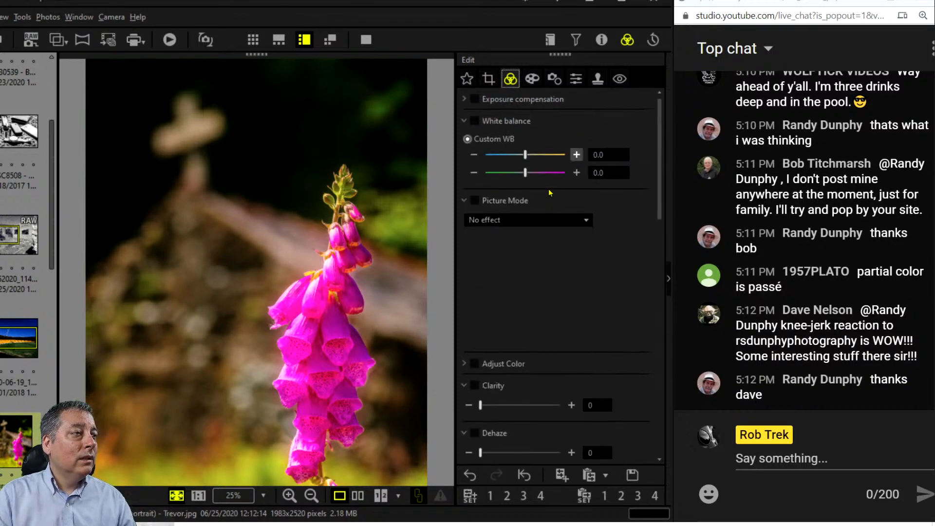
Warm the foxglove photo's white balance to 0.2.
click(576, 155)
click(573, 159)
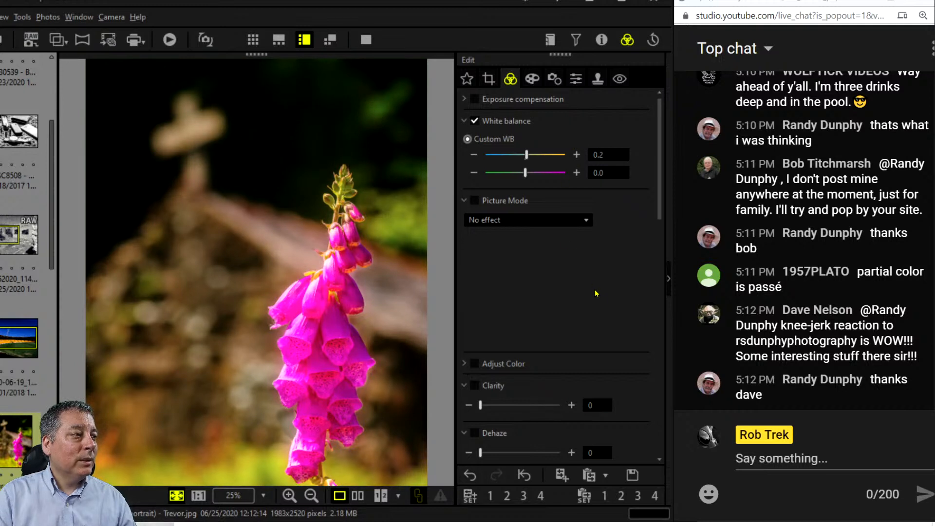
scroll(602, 287, down, 10)
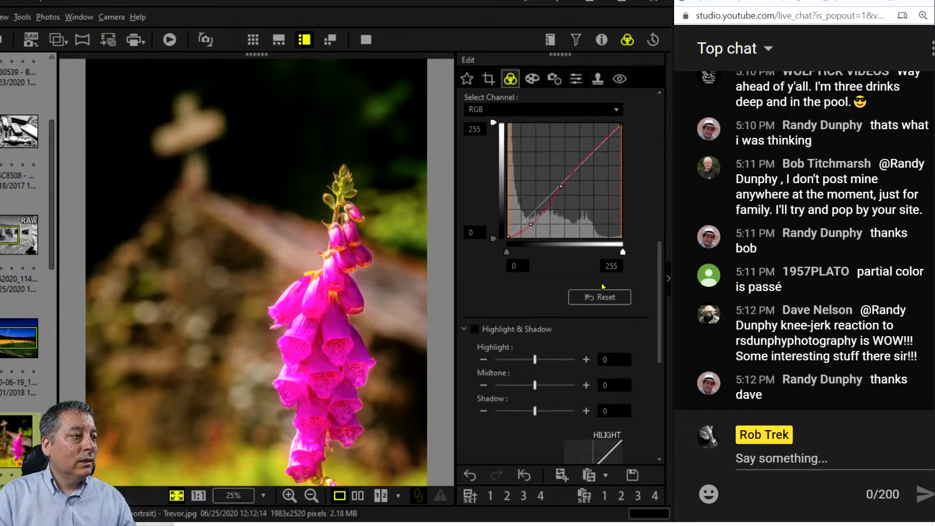
scroll(602, 287, up, 10)
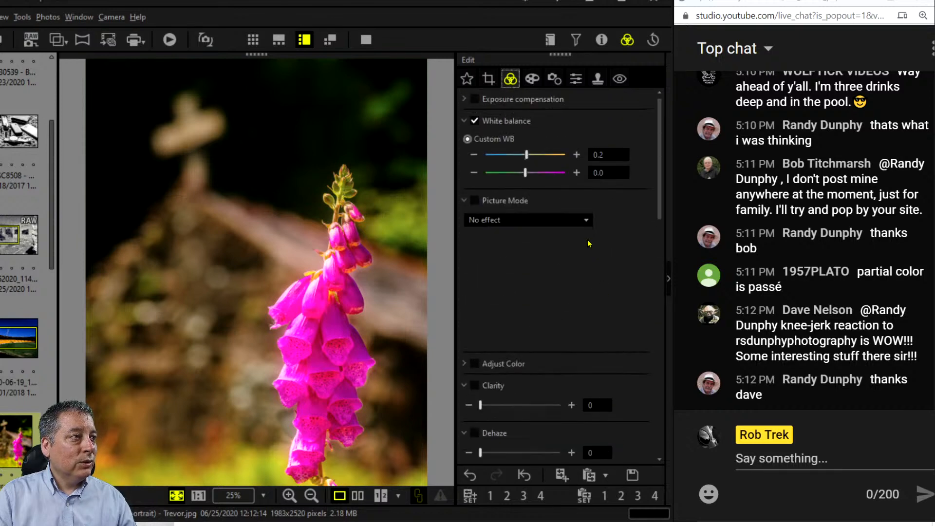
Enable exposure compensation and lower it to -4.
click(464, 100)
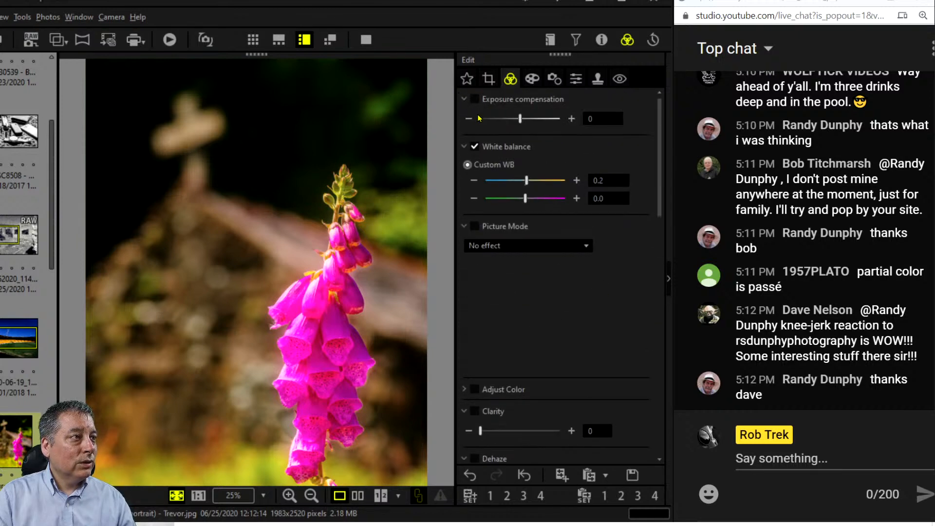
click(468, 119)
click(468, 118)
click(468, 118)
click(469, 119)
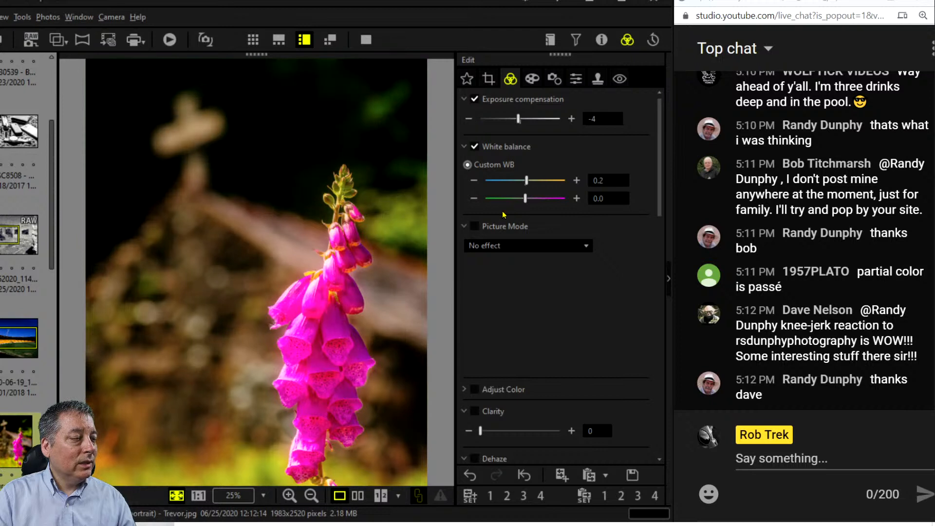
Reduce the saturation of colour band 3 to -3 in the per-colour adjustments.
click(464, 227)
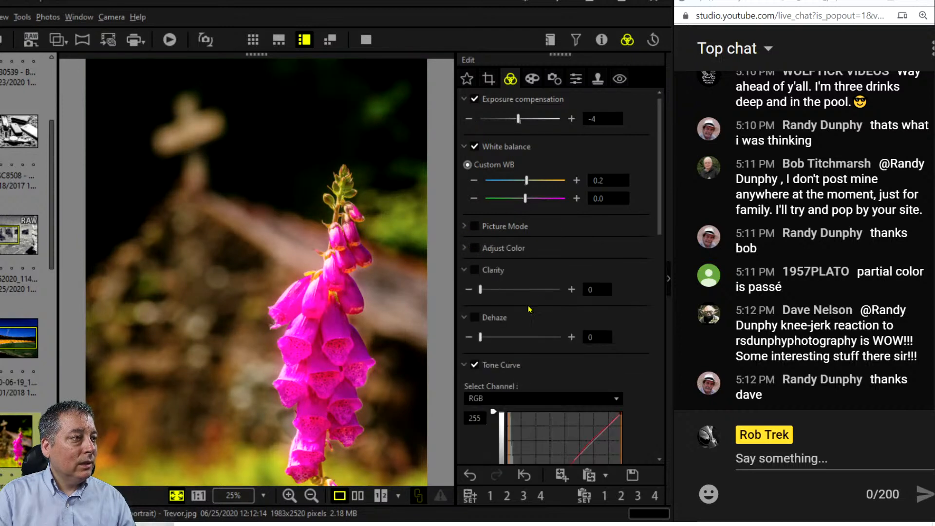
click(465, 247)
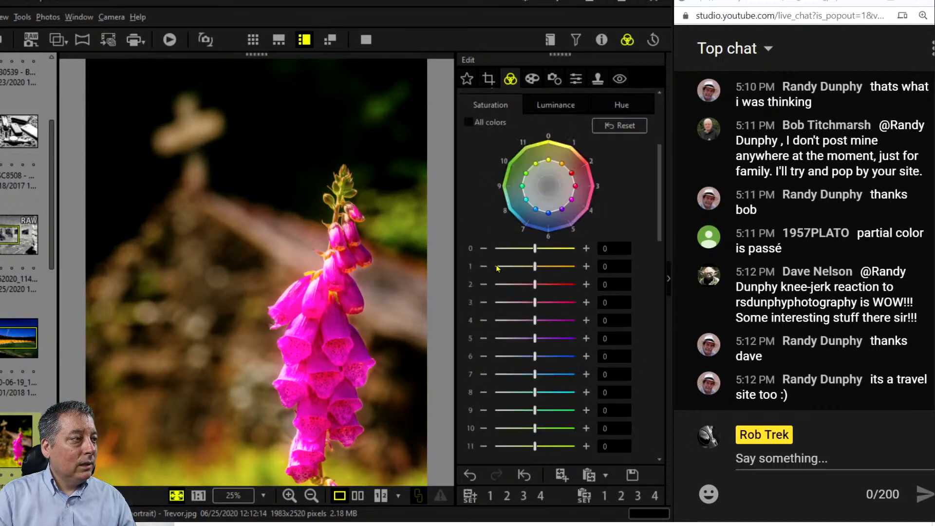
mouse_move(535, 302)
mouse_down()
mouse_move(518, 303)
mouse_move(529, 320)
mouse_up()
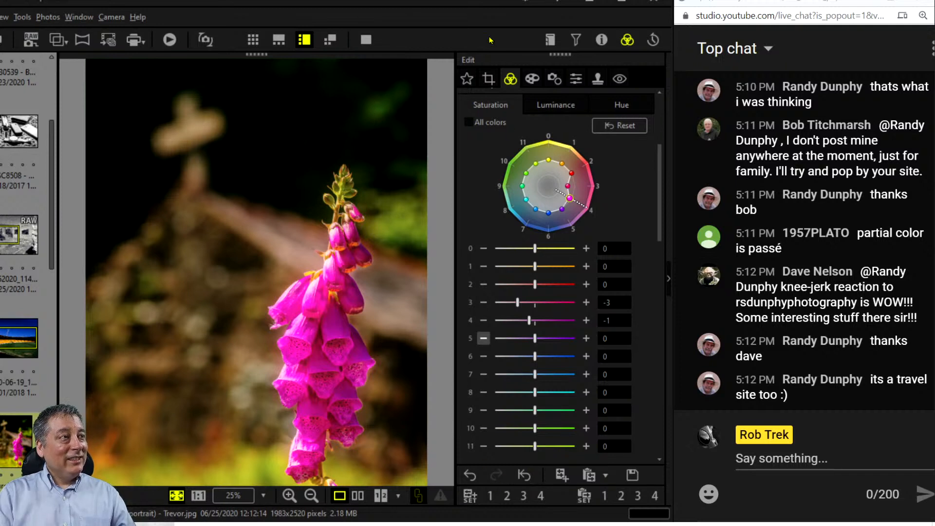
Show the edited foxglove beside its original and view that comparison full screen.
click(359, 495)
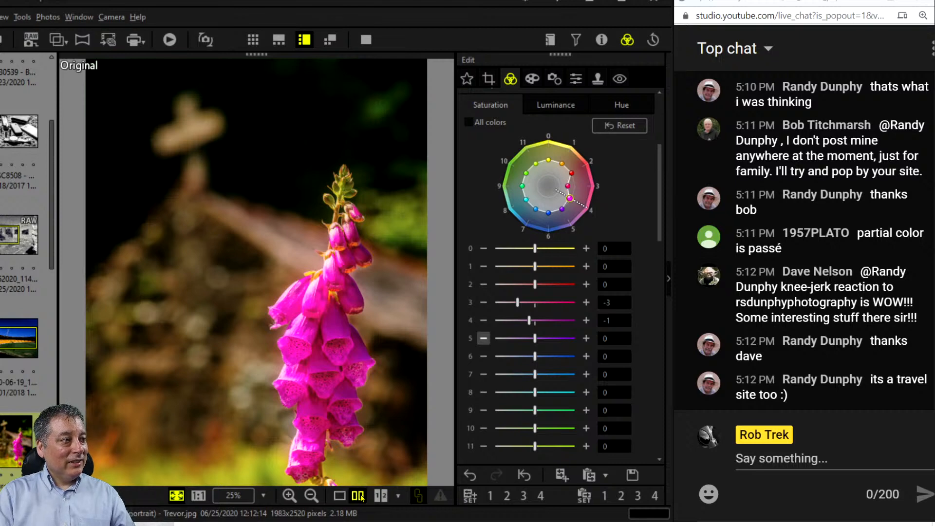
click(365, 40)
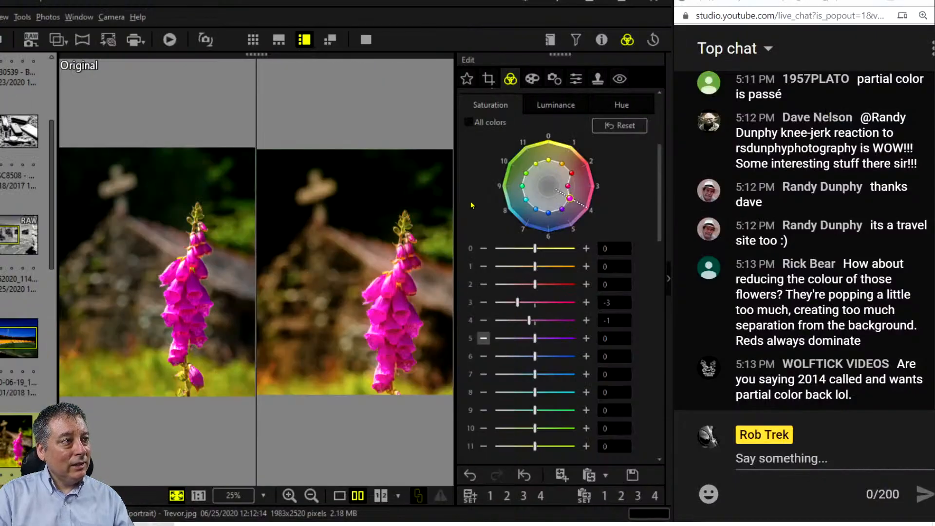
Drag the foxglove's Saturation slider to about −22 and review it in full-screen comparison.
scroll(495, 250, down, 10)
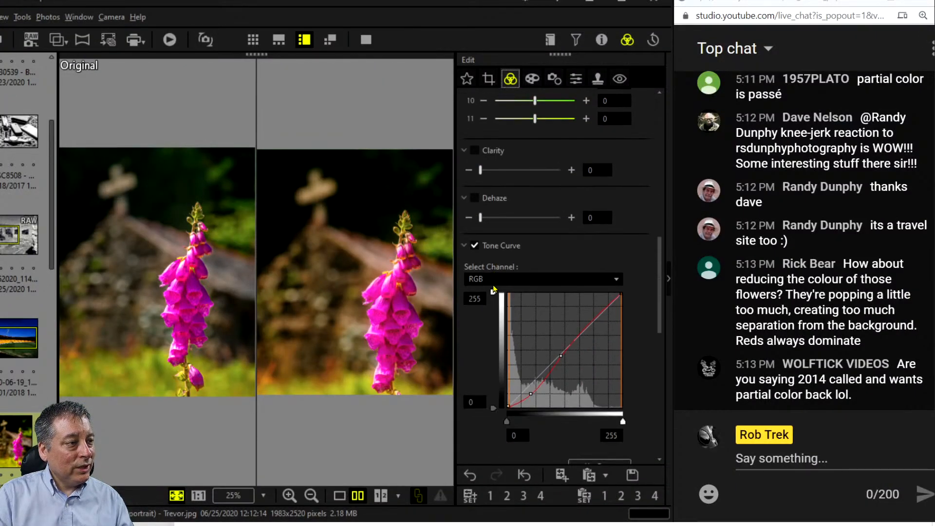
scroll(493, 289, down, 5)
scroll(501, 288, down, 2)
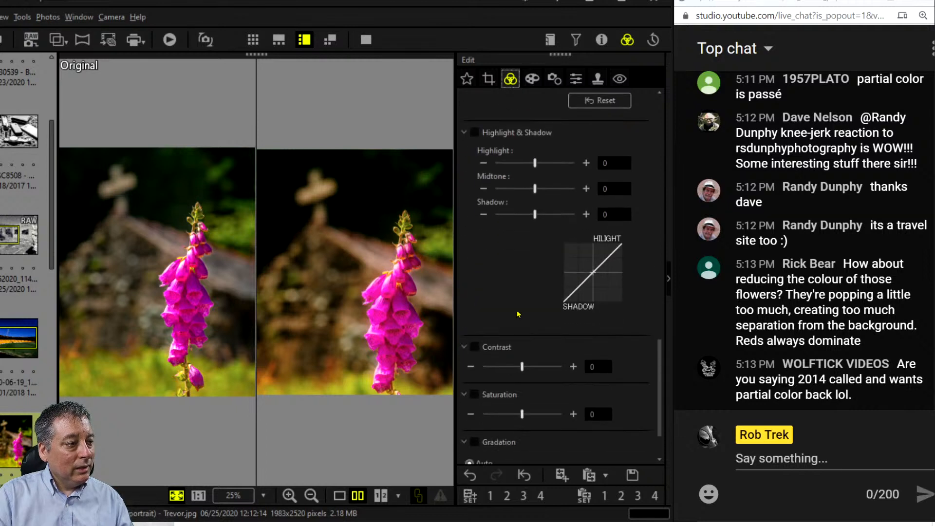
drag(521, 414, 512, 415)
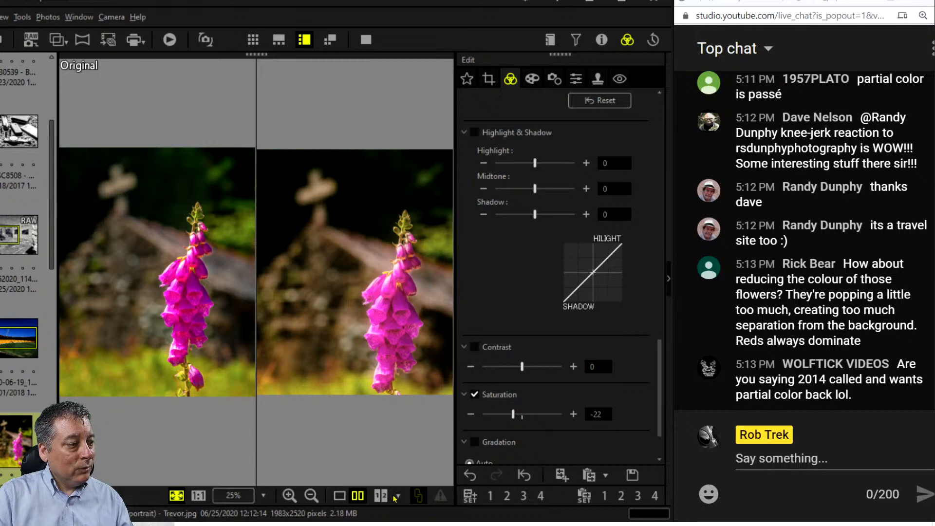
click(366, 40)
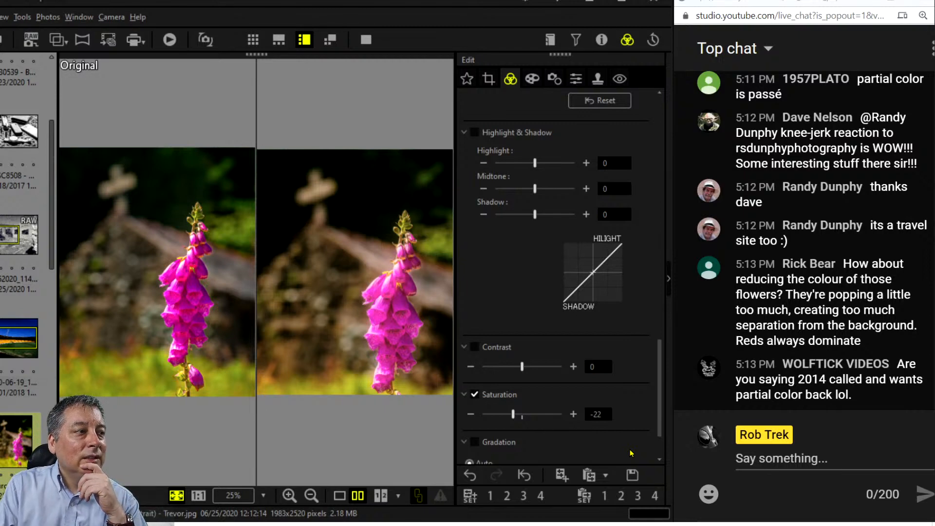
scroll(516, 317, up, 15)
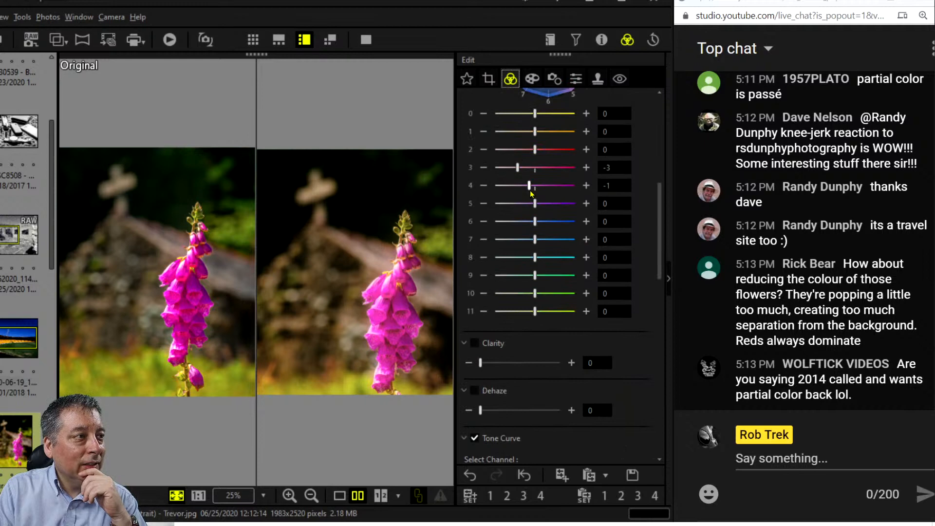
scroll(603, 407, down, 10)
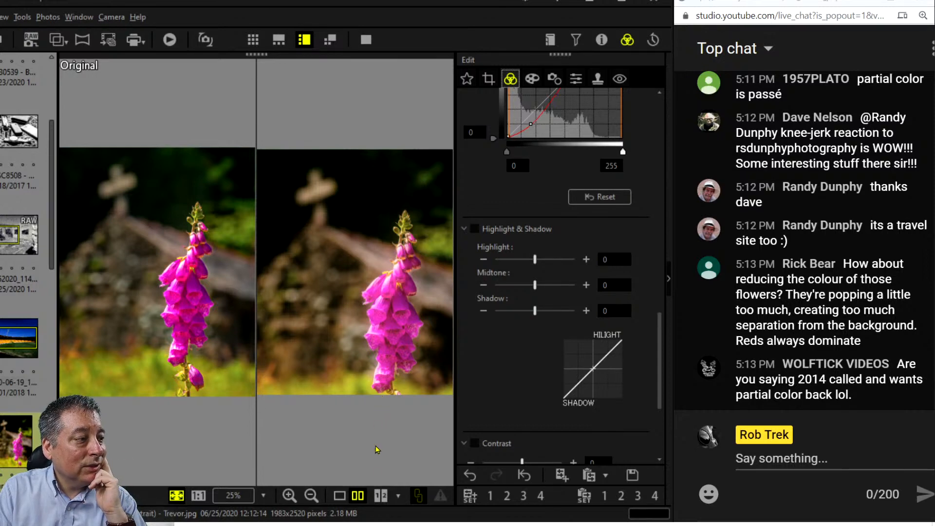
Switch back to the single edited foxglove view and briefly preview it full screen.
click(340, 495)
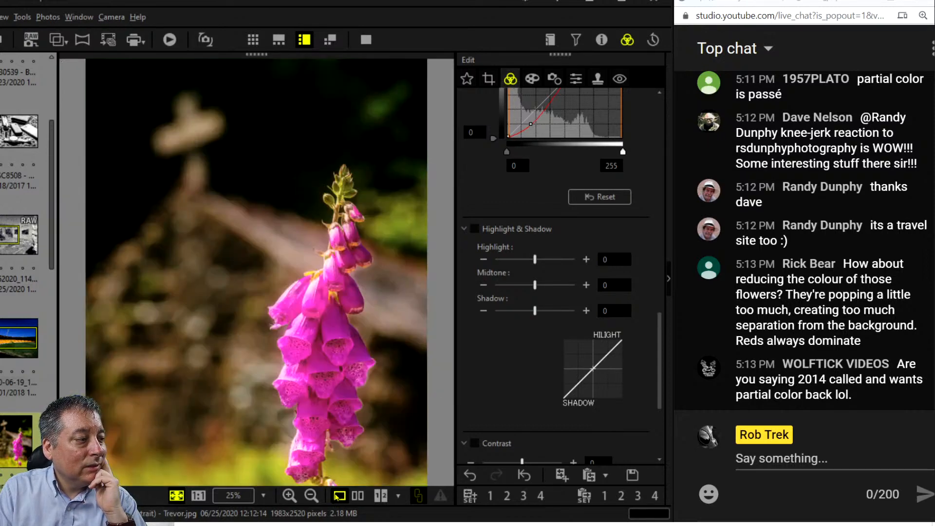
click(365, 39)
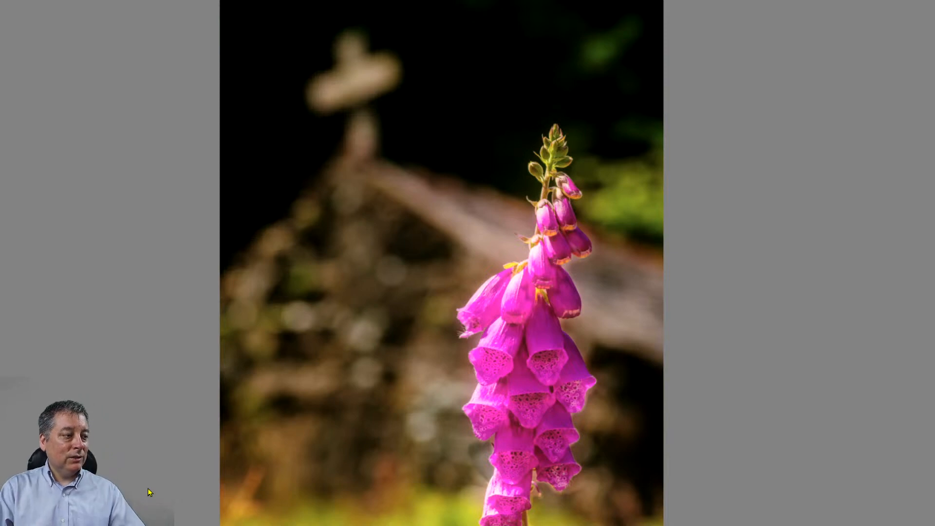
key(Escape)
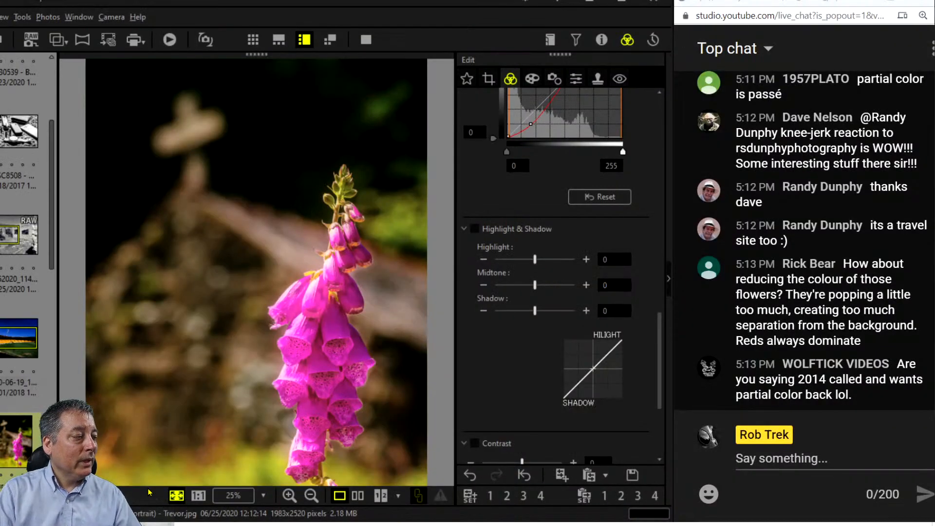
scroll(31, 396, down, 5)
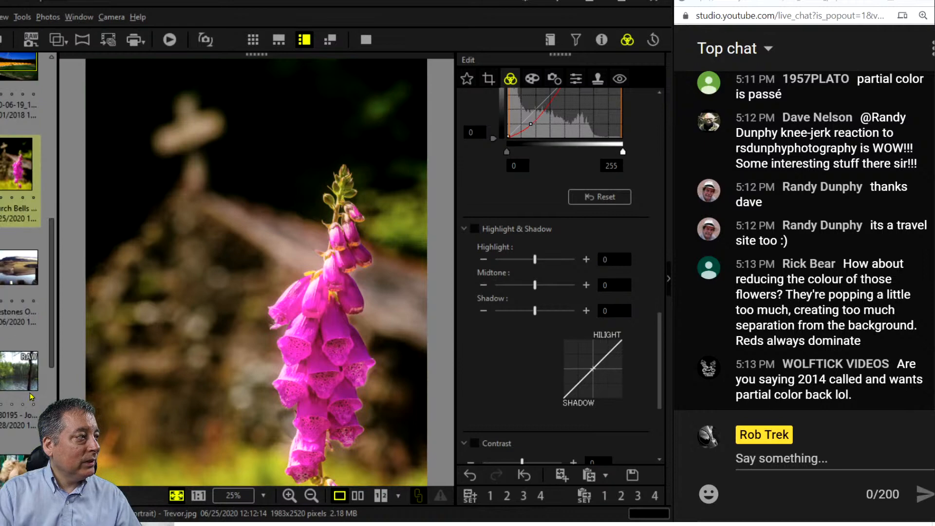
Open the reservoir photo, show its shooting details, and check the concrete block at 100%.
click(19, 267)
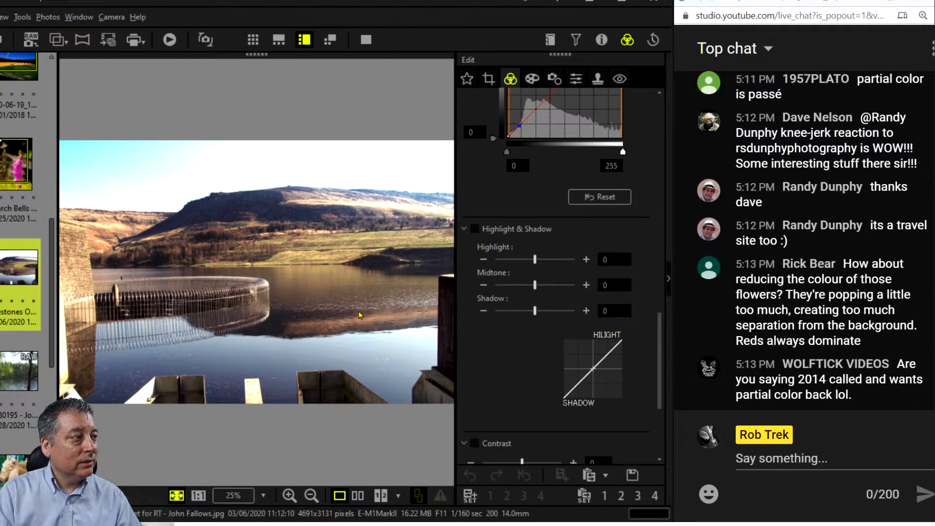
click(600, 41)
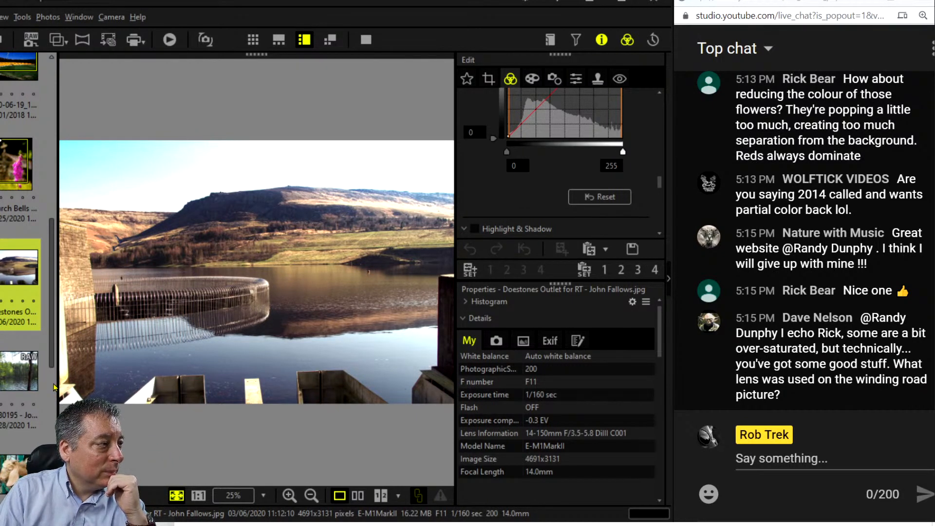
click(317, 399)
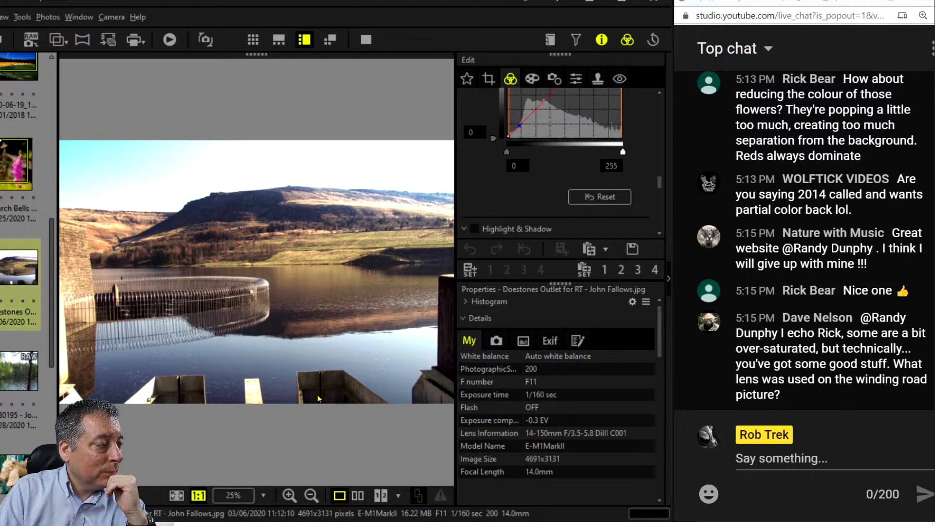
click(317, 398)
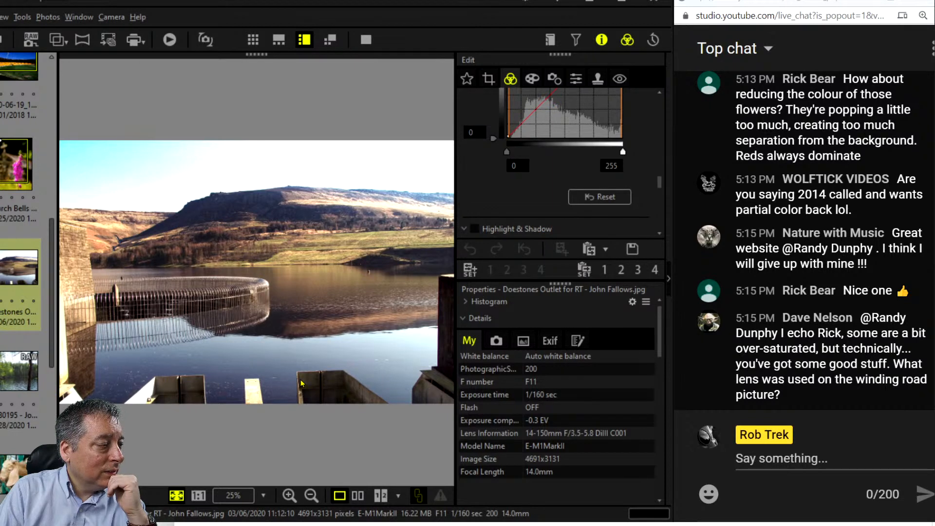
Inspect the fence reflection, spillway railings and weir fence at 100%, then fit the whole photo.
click(229, 331)
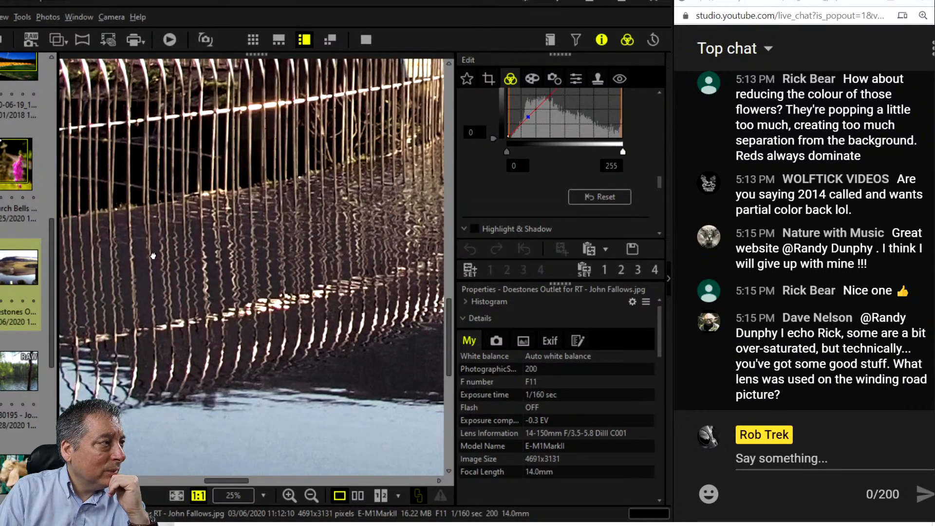
drag(152, 256, 348, 346)
click(349, 346)
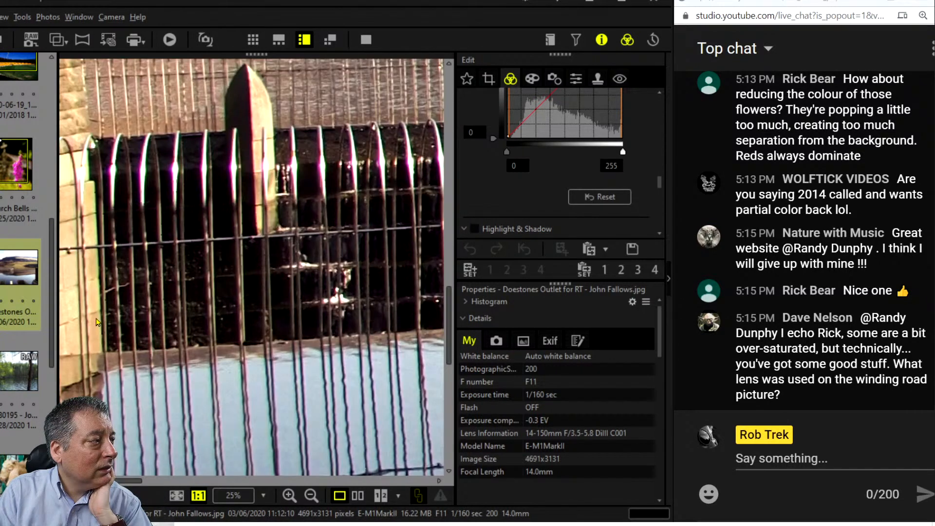
click(105, 316)
drag(102, 321, 302, 339)
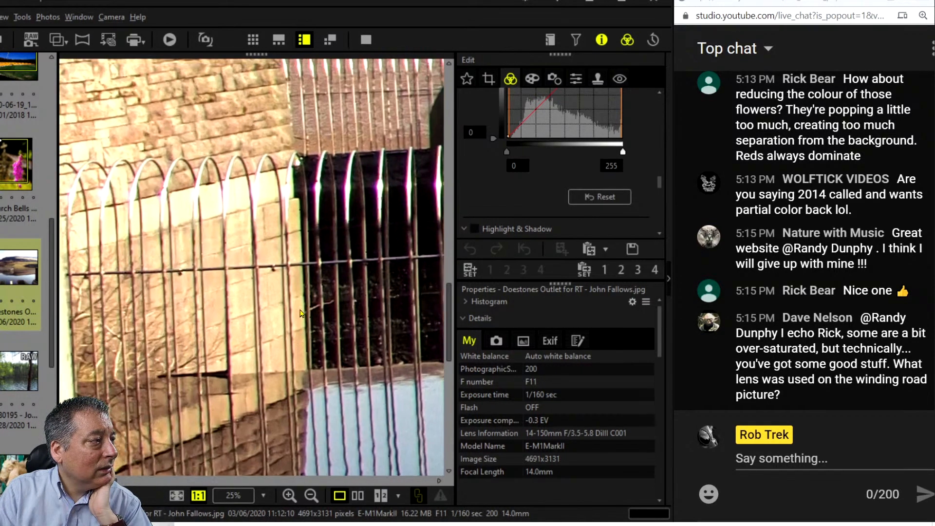
click(312, 277)
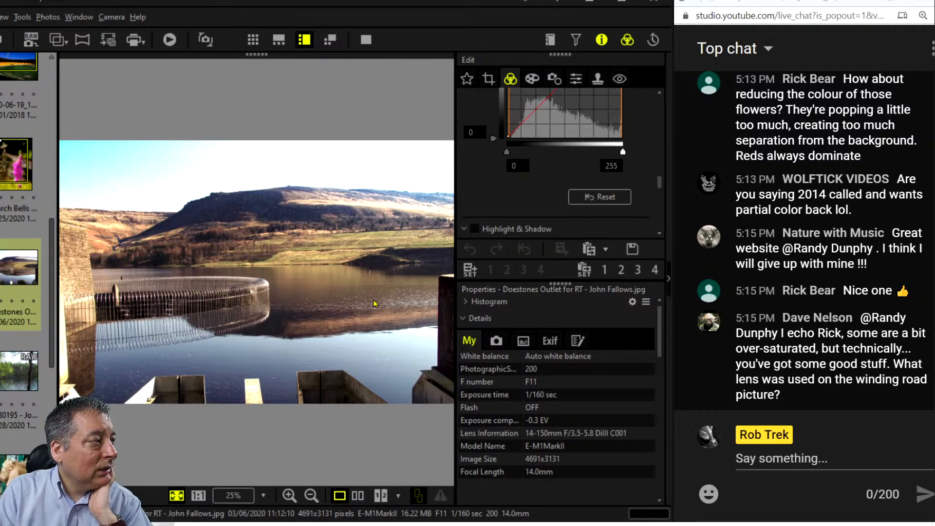
click(191, 311)
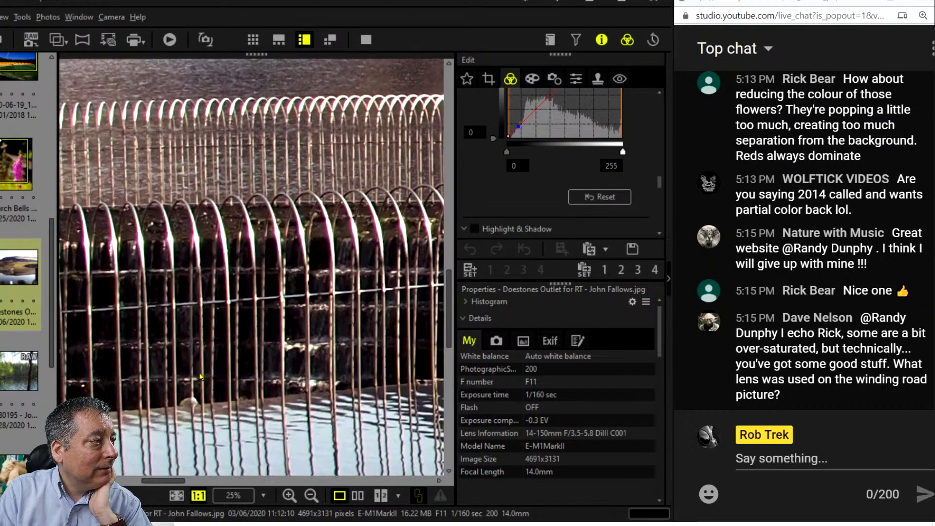
click(238, 436)
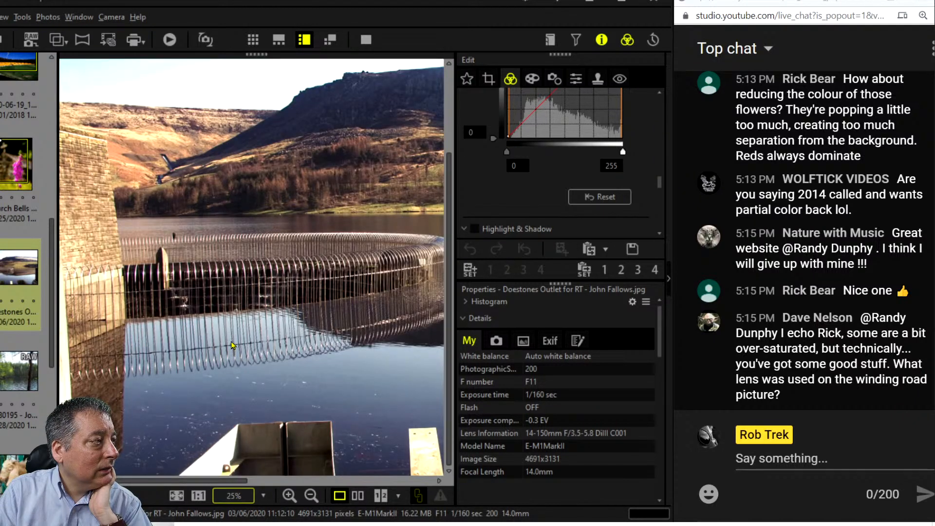
drag(231, 341, 180, 397)
drag(416, 385, 265, 369)
double_click(266, 368)
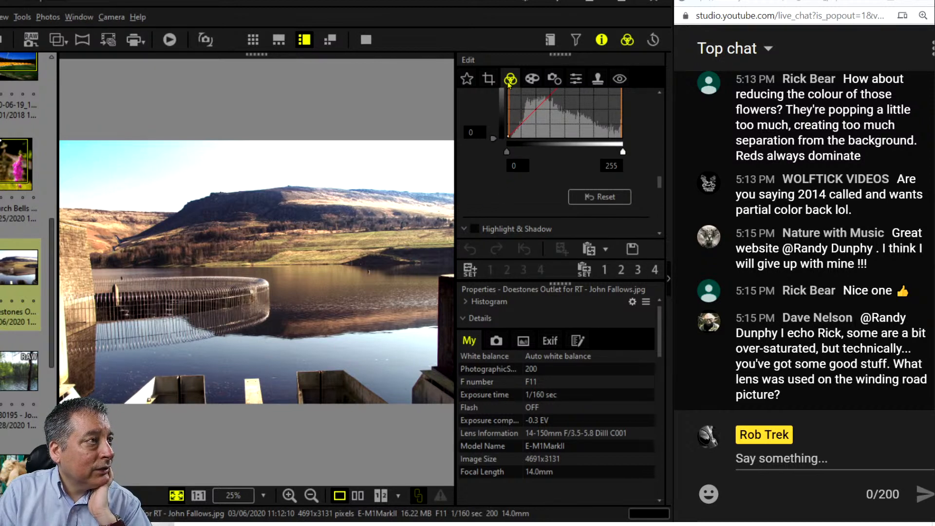
Begin straightening the reservoir photo with a 0.1° tilt and a guide near the left wall.
click(489, 79)
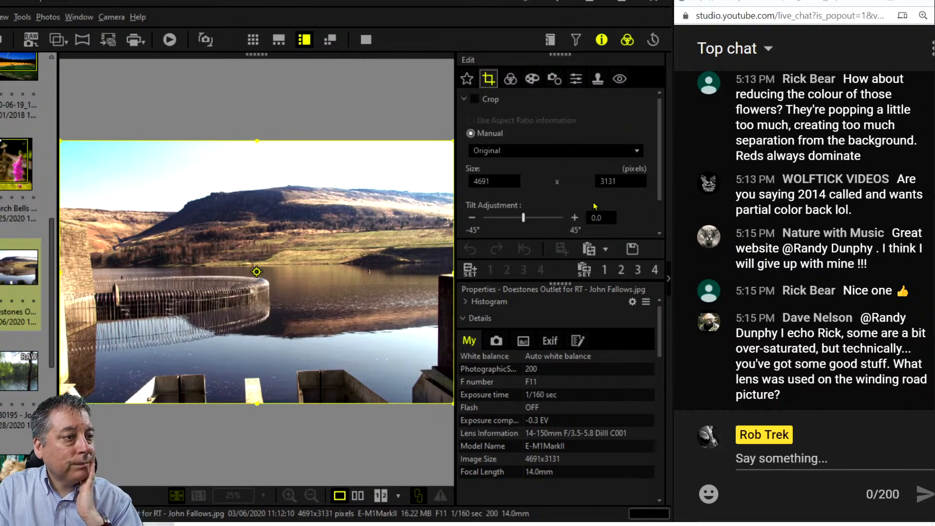
click(575, 218)
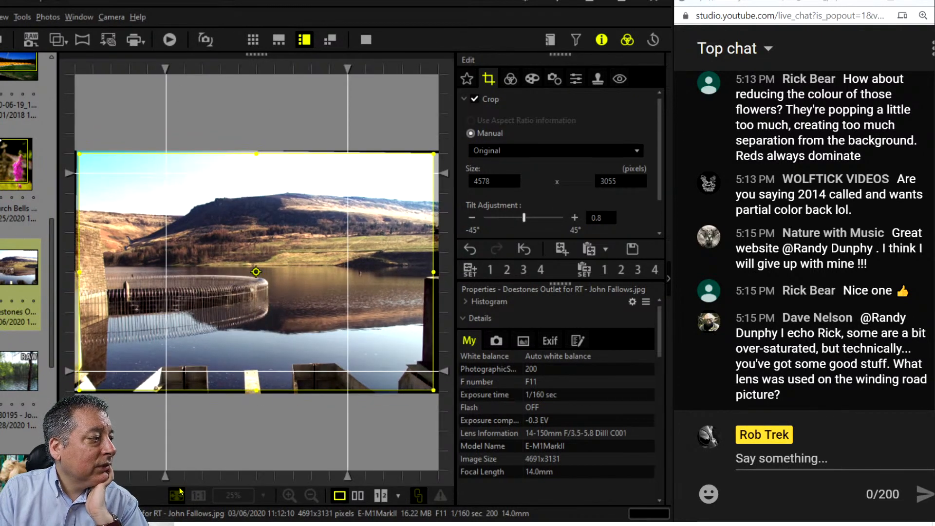
drag(167, 478, 110, 476)
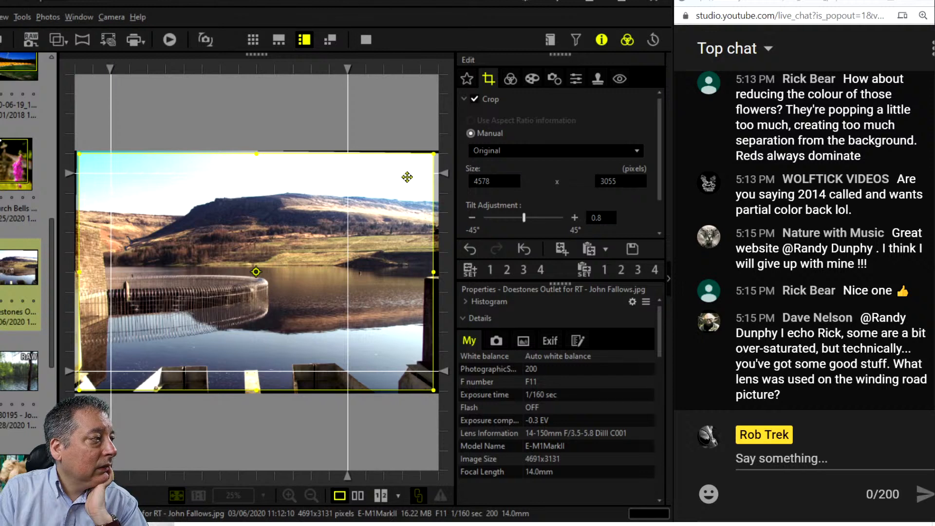
Raise the tilt step by step to 1.7° and check the level against a vertical guide.
click(575, 217)
click(574, 217)
click(574, 217)
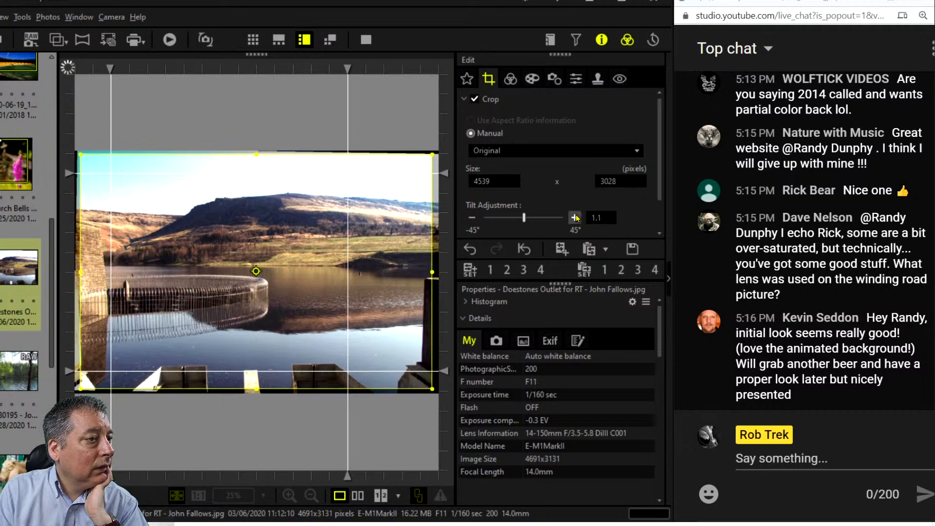
click(575, 217)
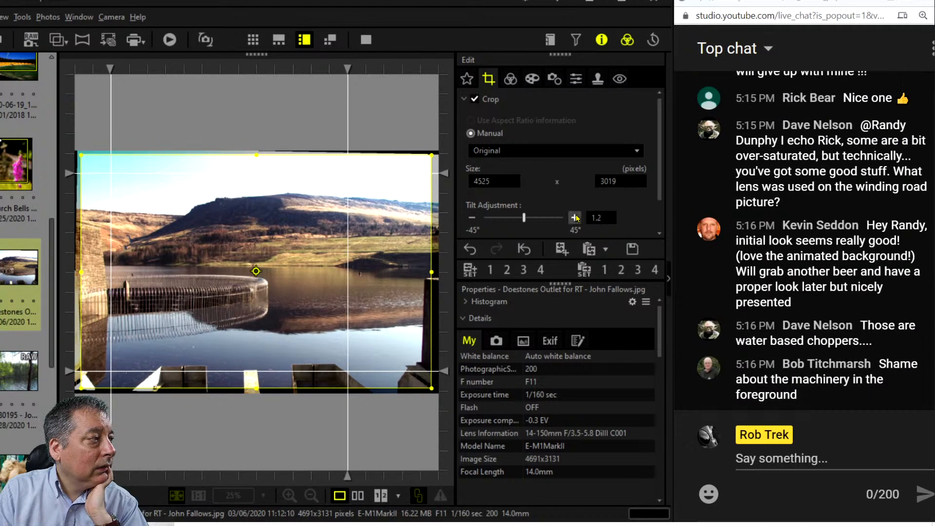
click(574, 217)
click(574, 217)
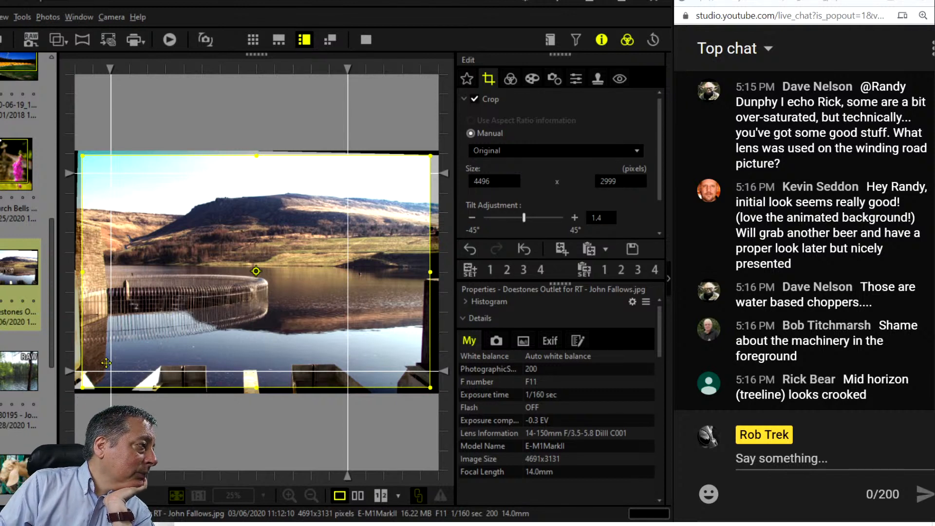
click(574, 217)
click(575, 217)
click(575, 218)
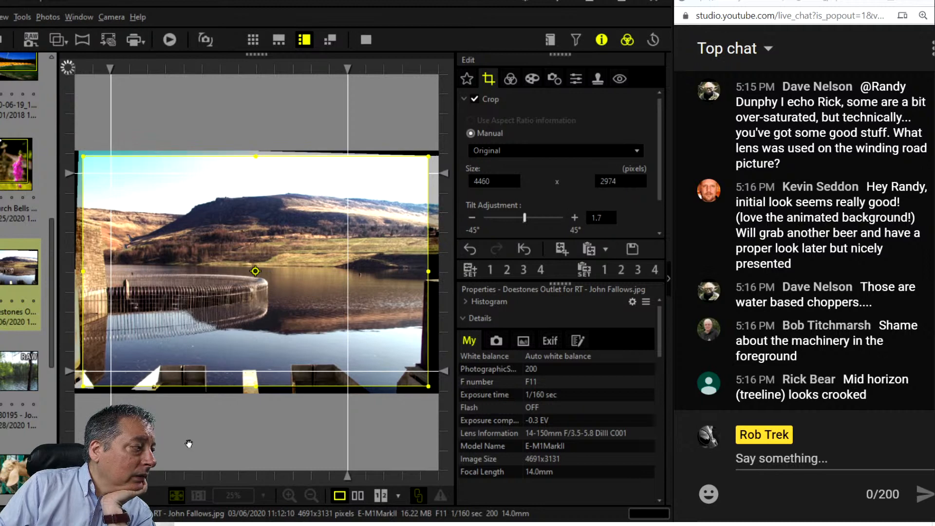
drag(111, 69, 108, 69)
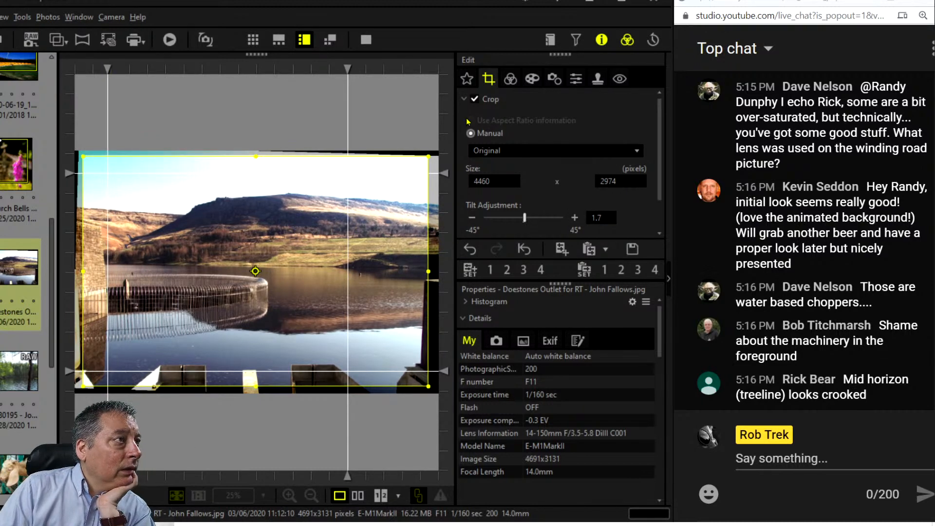
click(510, 78)
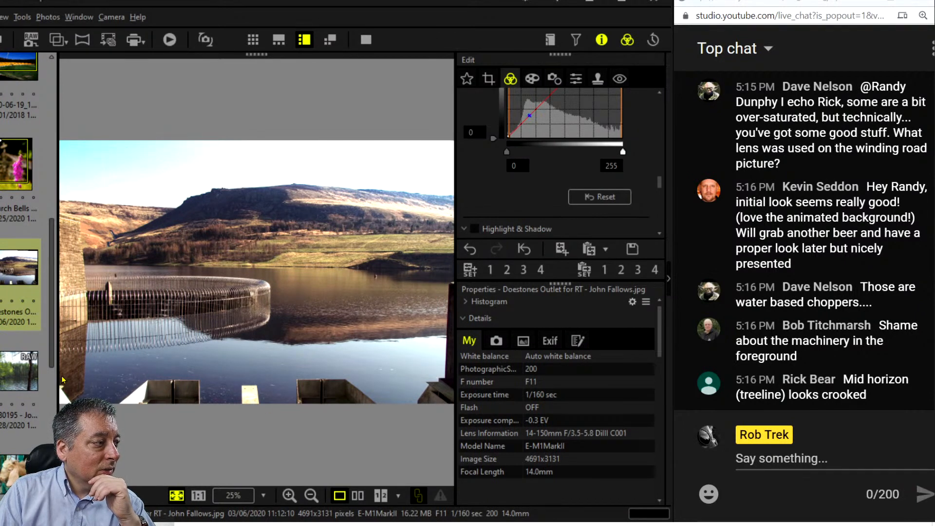
Crop the reservoir to 16:9 at about 4302 × 2419, excluding the bottom machinery, keeping the 1.7 tilt.
click(492, 79)
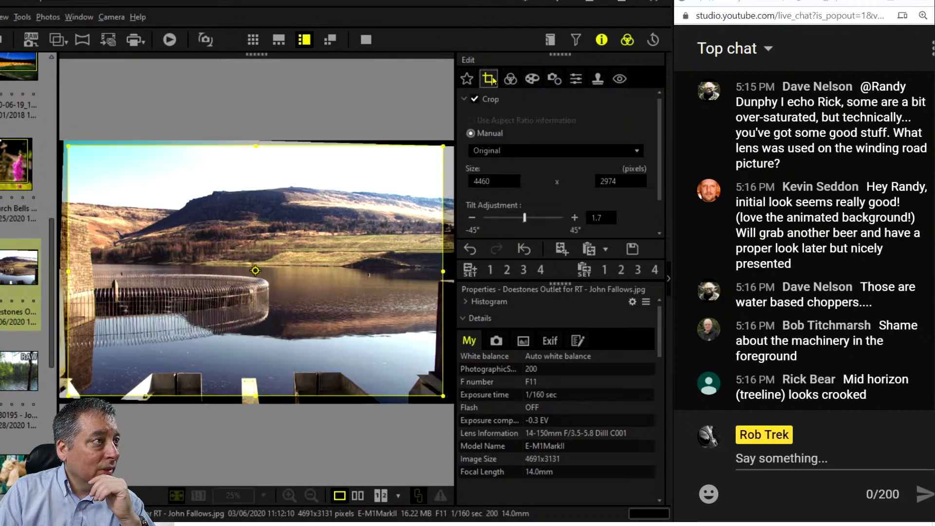
click(529, 151)
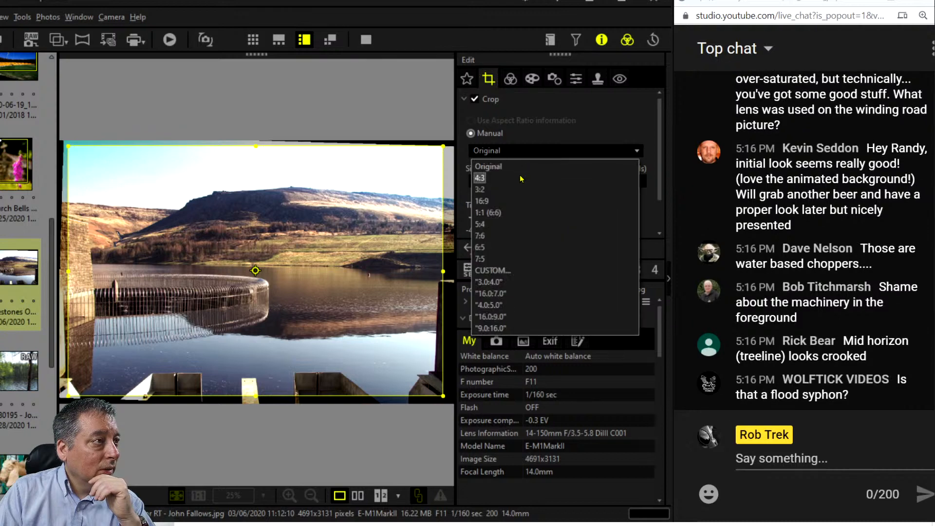
click(518, 197)
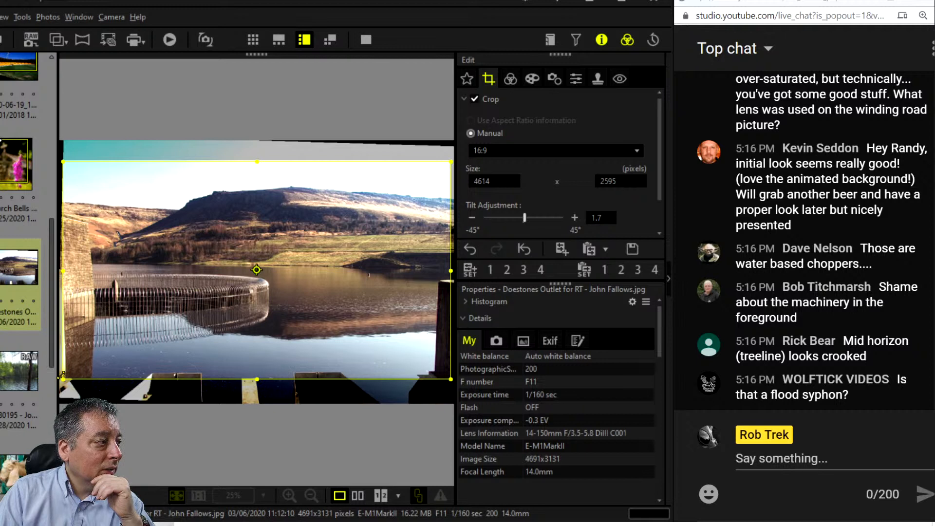
drag(63, 379, 70, 375)
drag(251, 327, 251, 316)
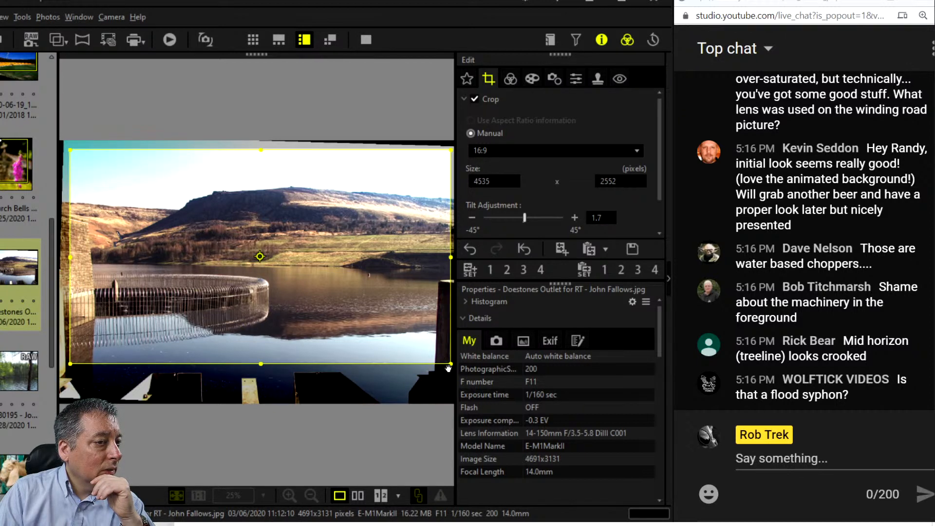
drag(446, 368, 443, 363)
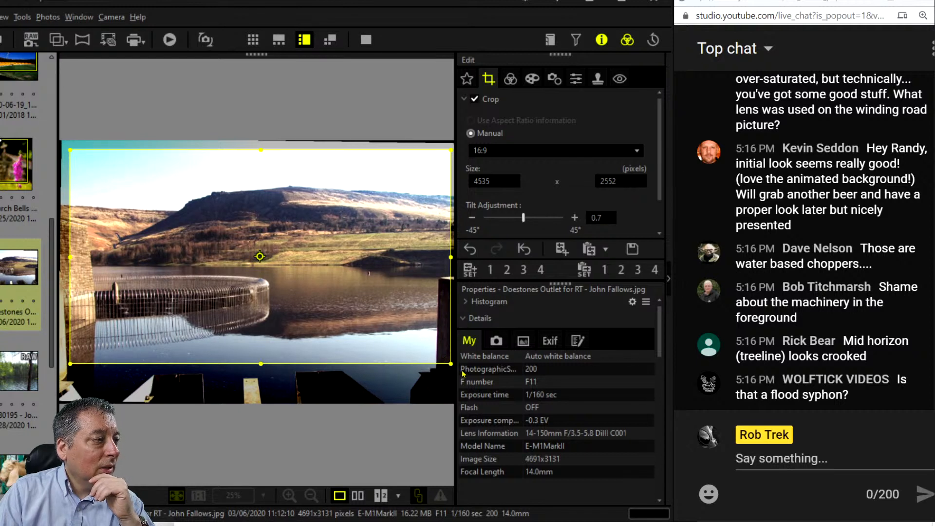
click(470, 249)
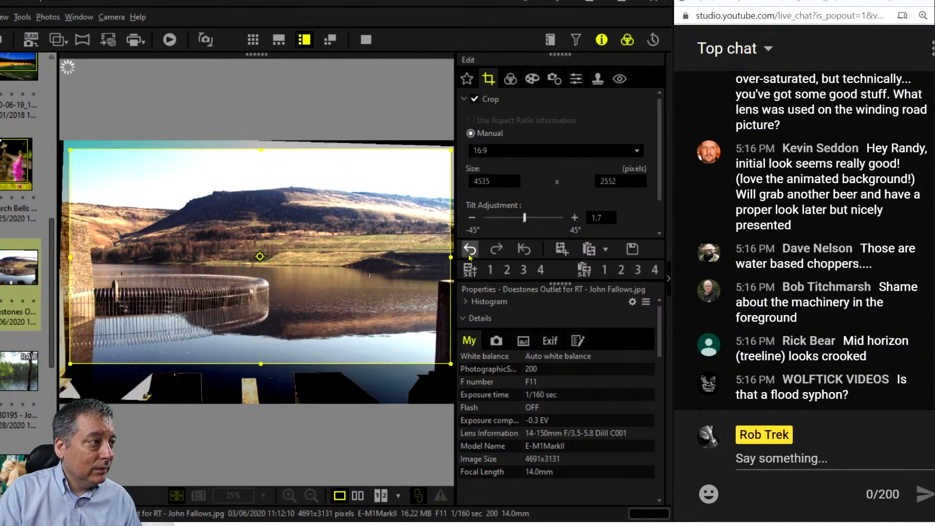
drag(448, 362, 383, 335)
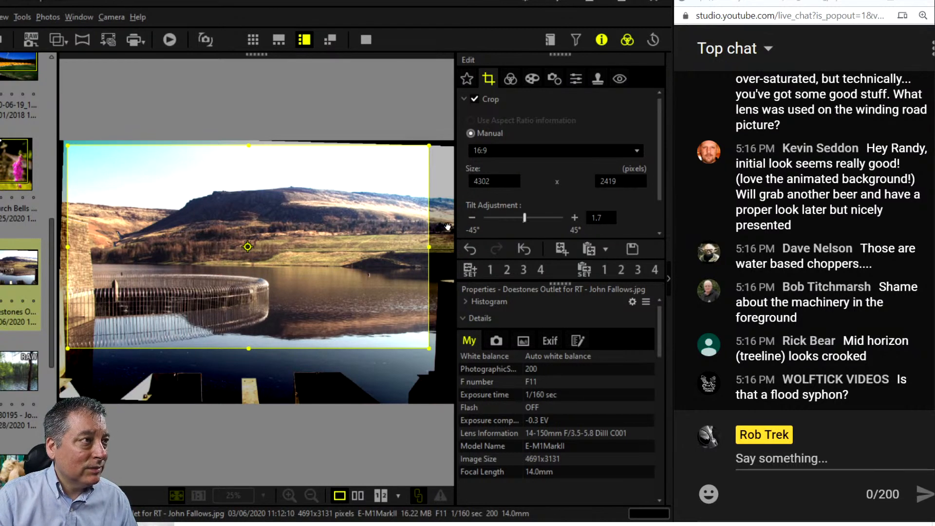
click(516, 80)
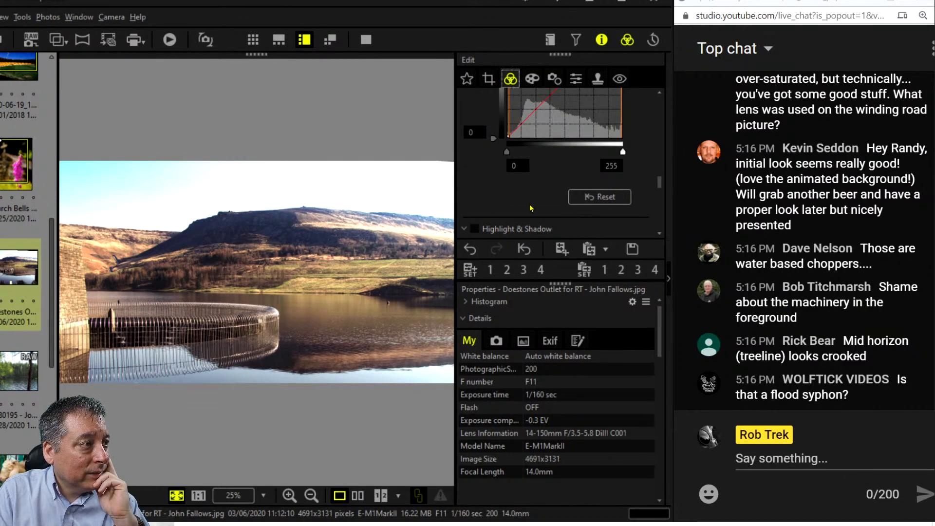
Hide the Properties panel and set Dehaze to 100 and Clarity to 13.
scroll(530, 203, down, 5)
scroll(530, 204, down, 2)
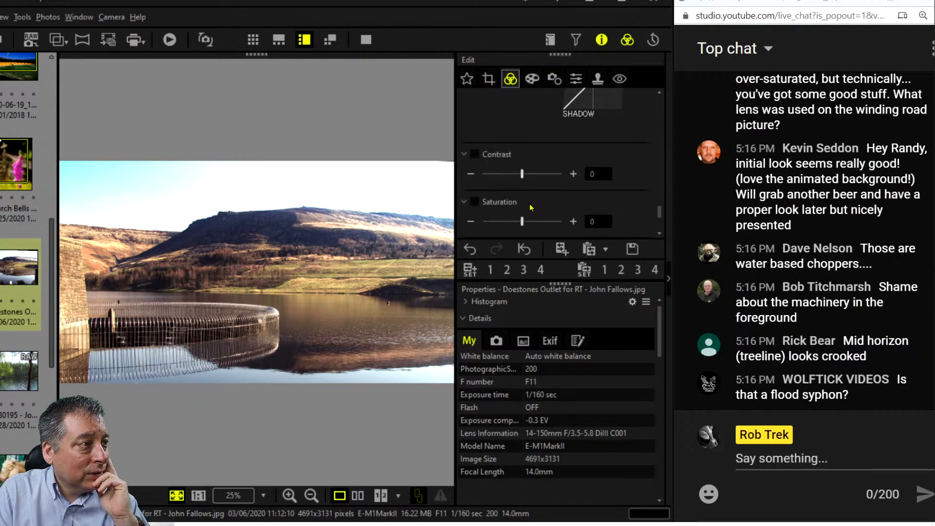
scroll(529, 203, up, 5)
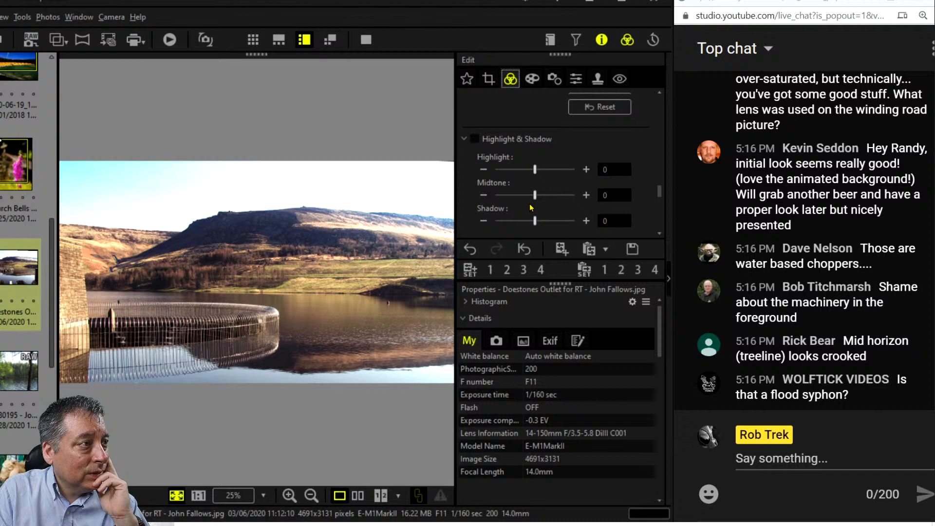
click(602, 39)
scroll(570, 343, up, 5)
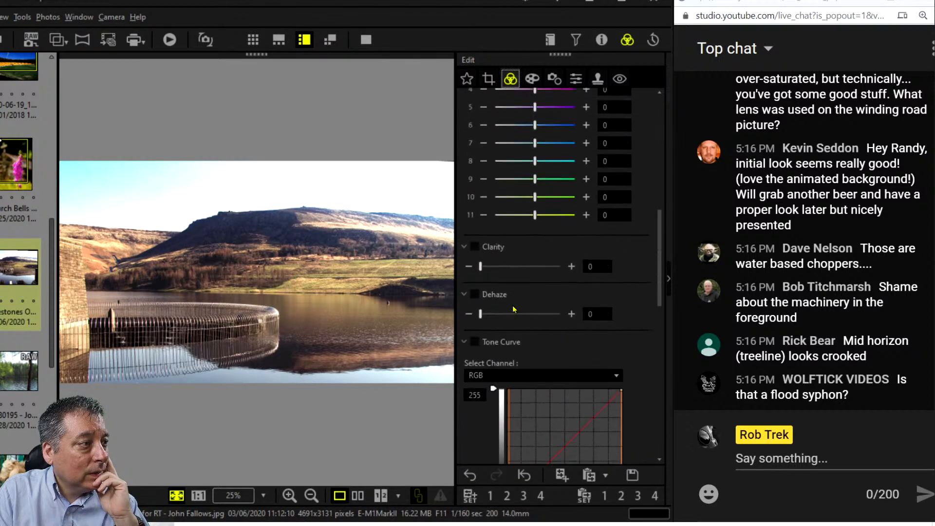
drag(481, 314, 566, 316)
drag(480, 267, 489, 269)
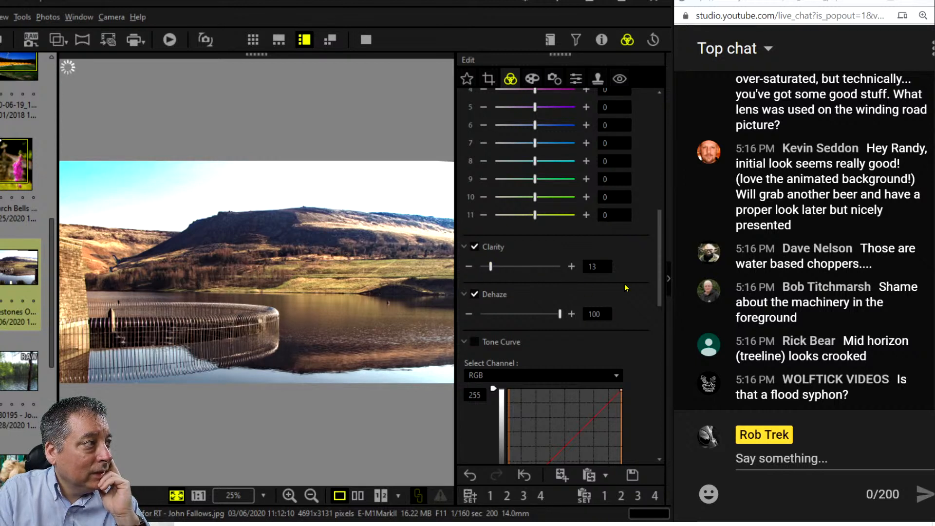
Warm the reservoir photo's white balance to 0.7.
scroll(618, 287, up, 10)
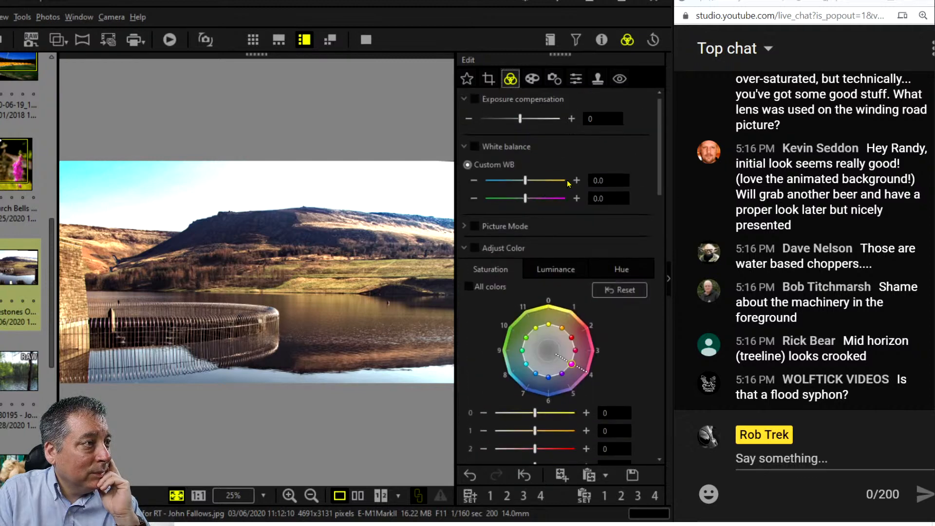
click(576, 181)
click(576, 180)
click(576, 180)
click(576, 180)
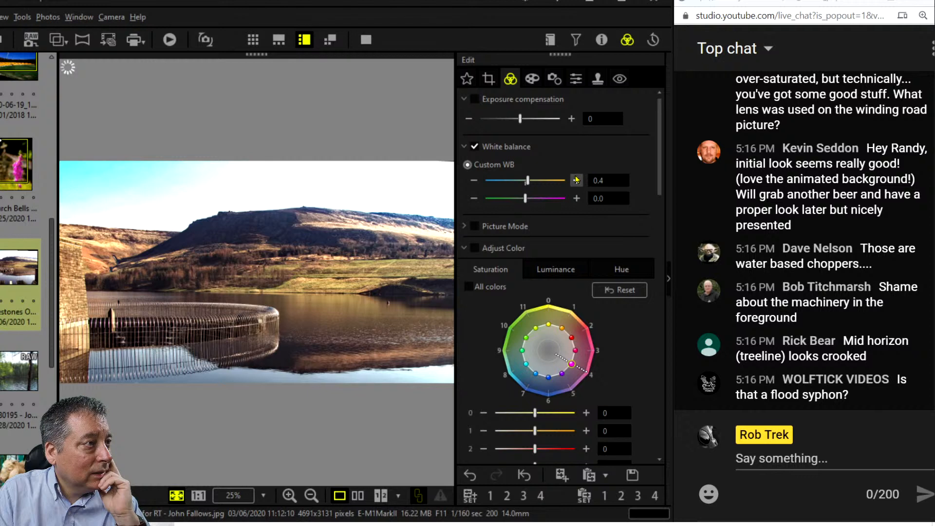
click(576, 180)
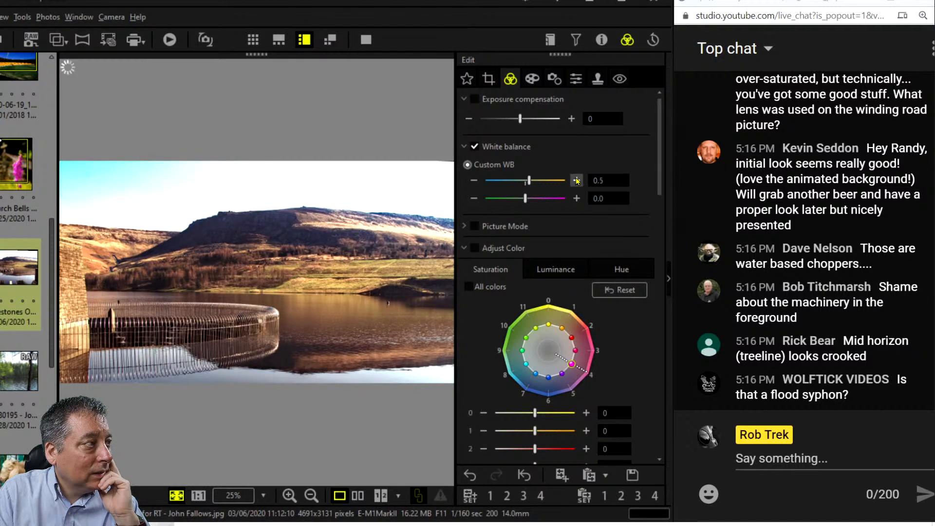
click(576, 180)
click(576, 180)
click(576, 180)
click(576, 180)
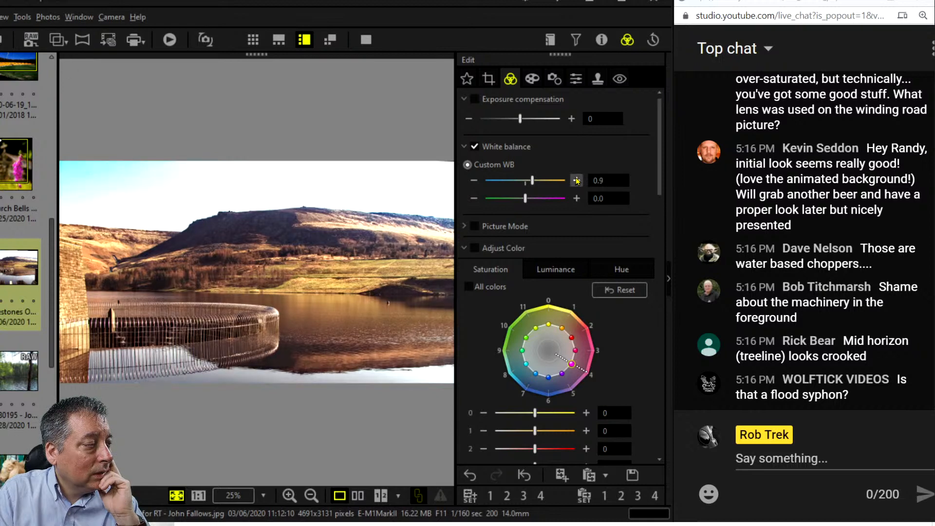
click(472, 180)
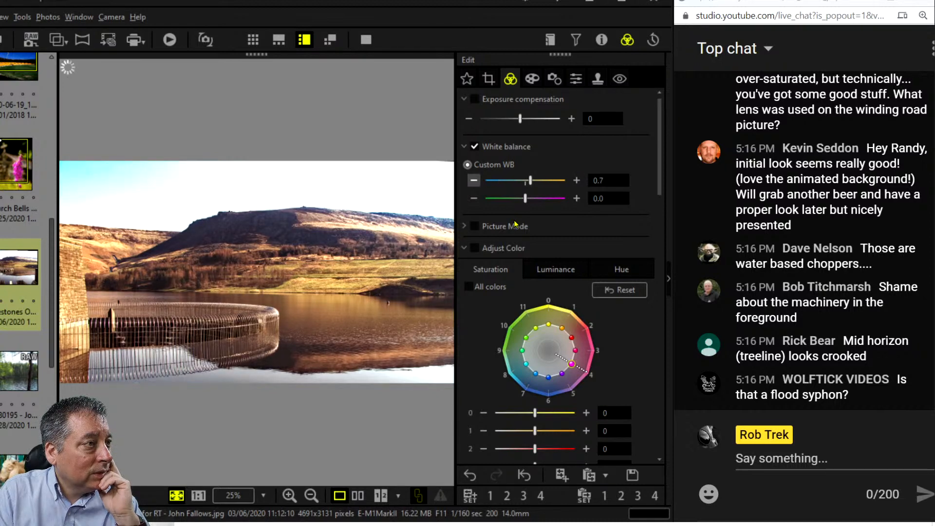
scroll(469, 320, down, 5)
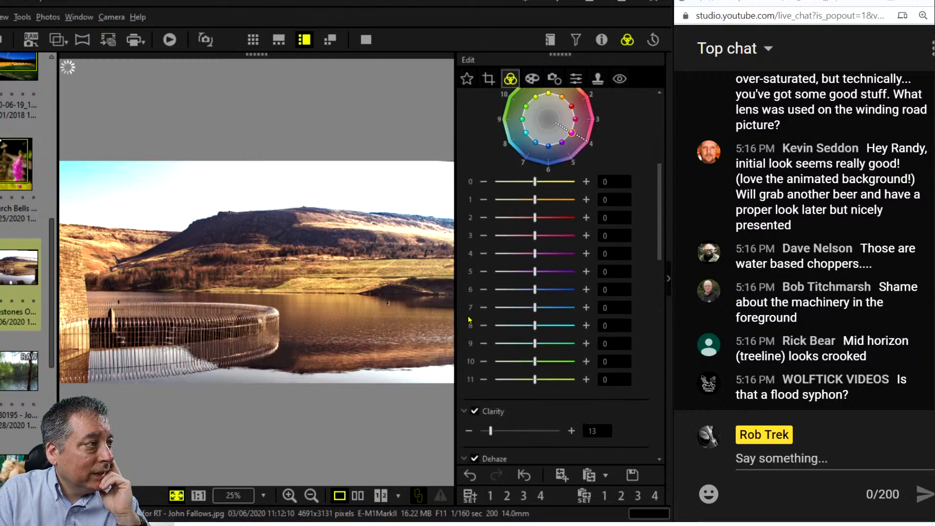
scroll(468, 319, down, 3)
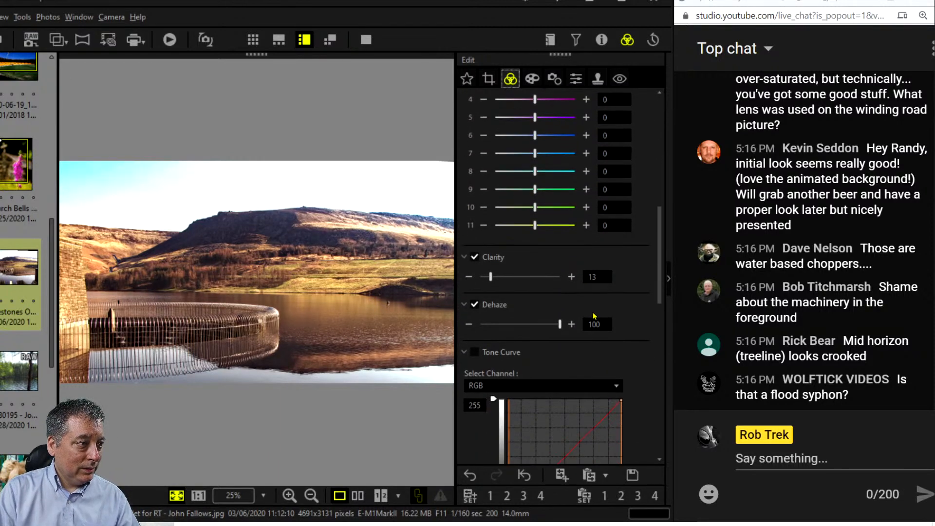
scroll(593, 316, down, 10)
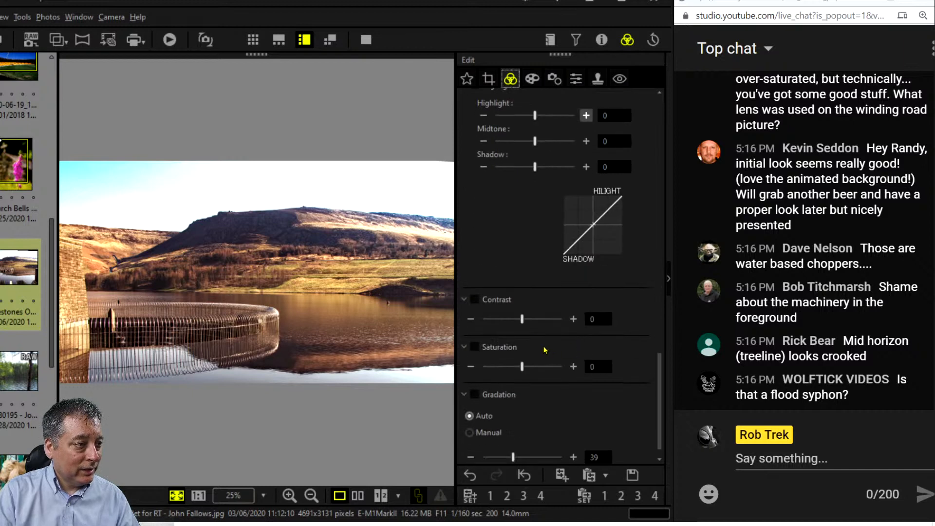
Drag Contrast to 14, push Saturation up to 17, then settle it at 8.
drag(523, 328, 529, 327)
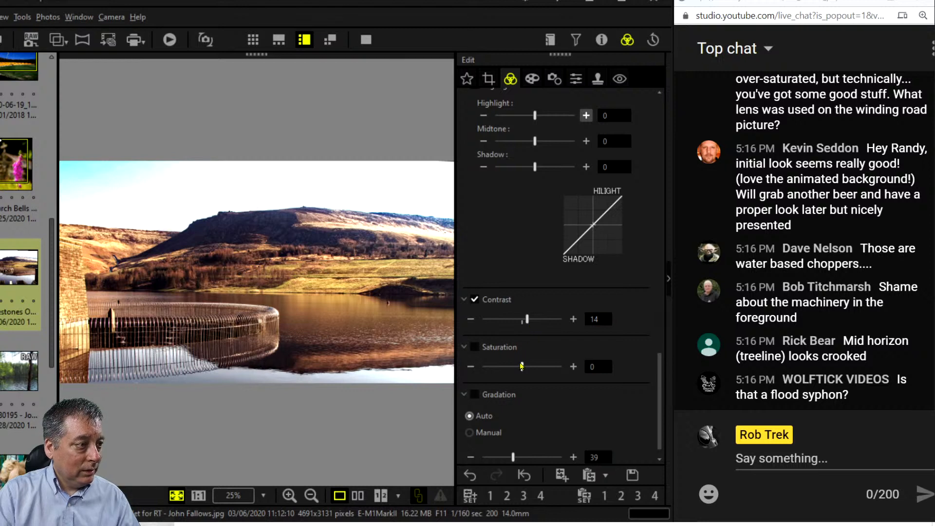
drag(522, 366, 529, 366)
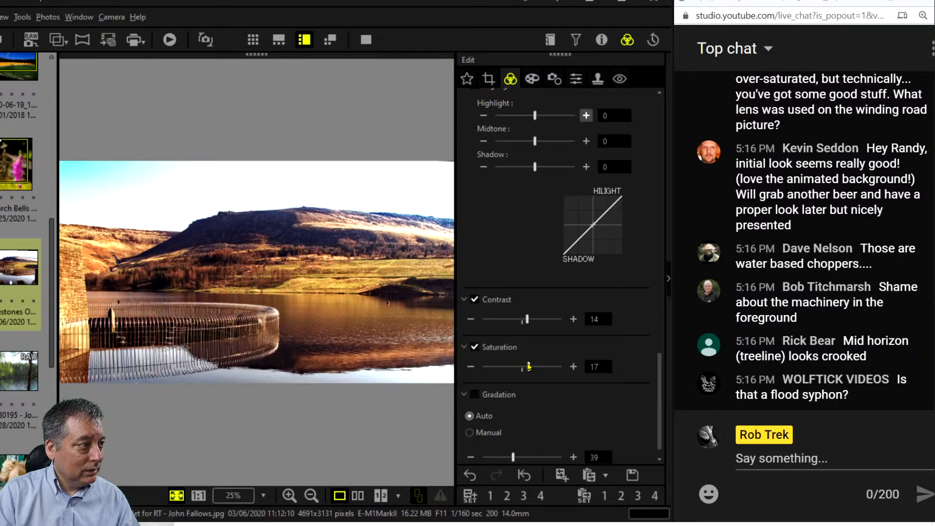
drag(529, 366, 524, 367)
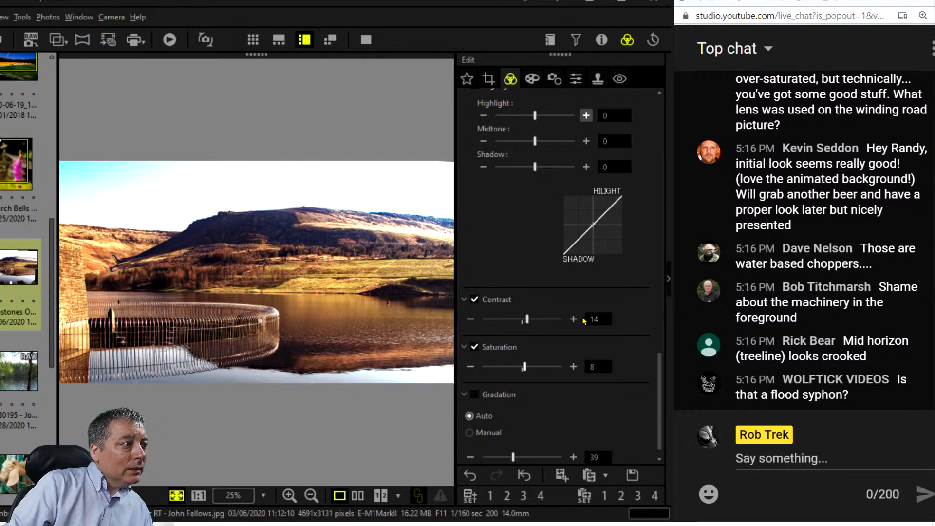
scroll(531, 242, up, 15)
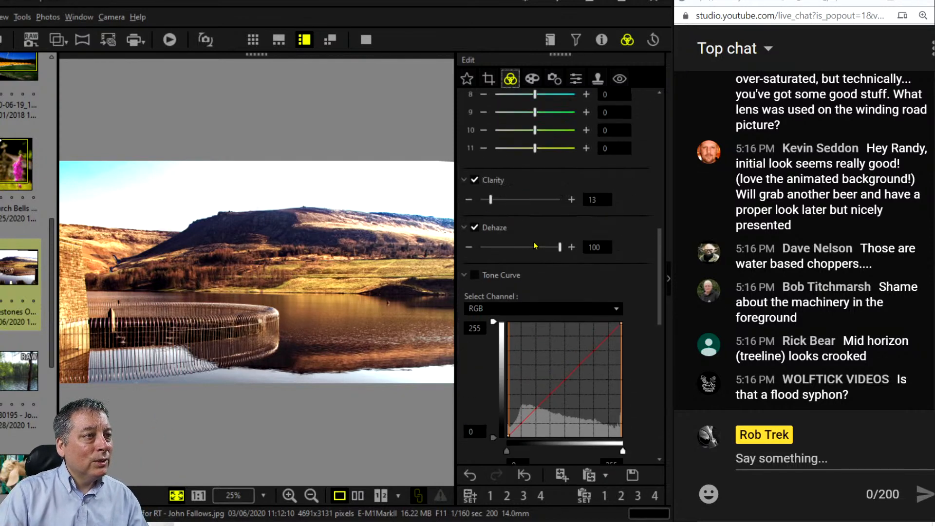
scroll(536, 245, up, 8)
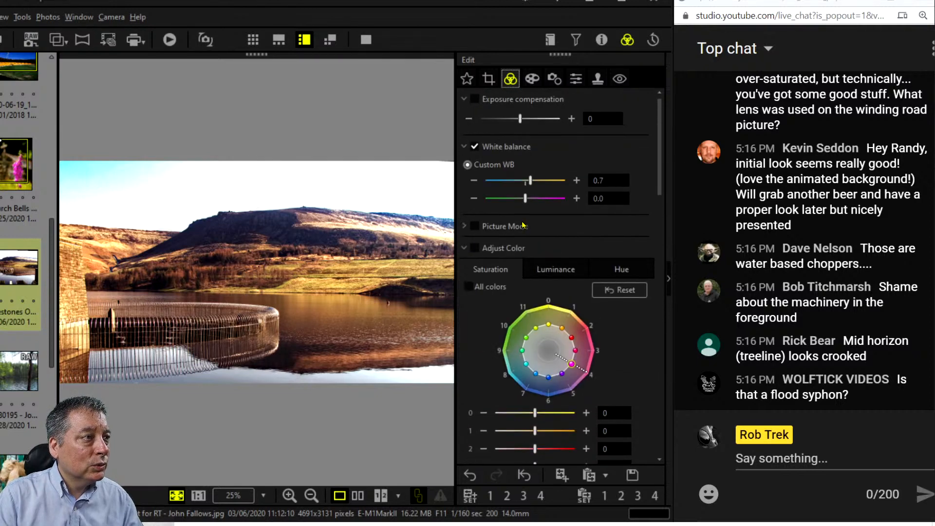
click(472, 181)
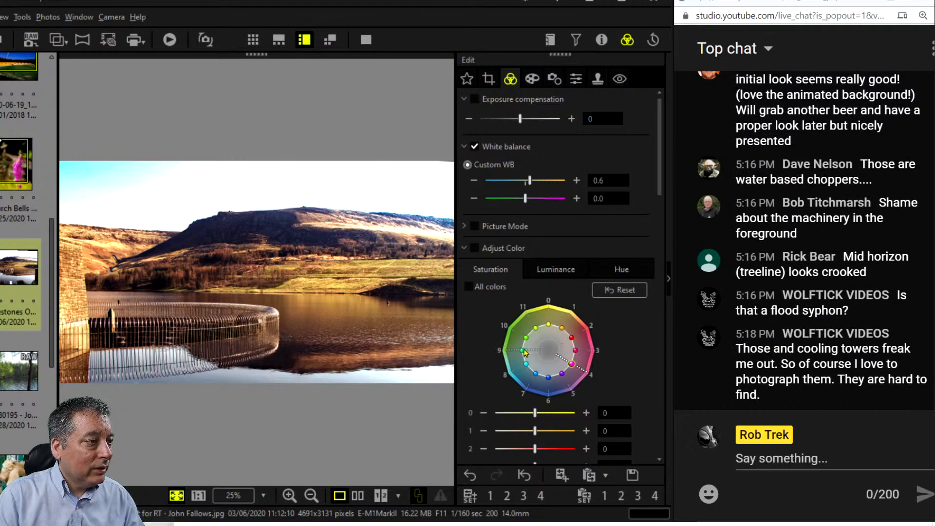
drag(524, 352, 508, 353)
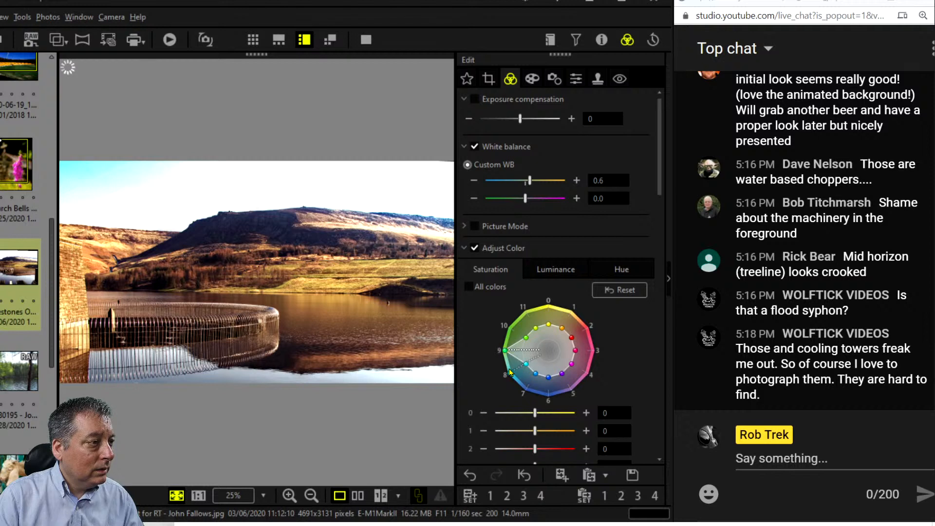
click(509, 373)
click(510, 330)
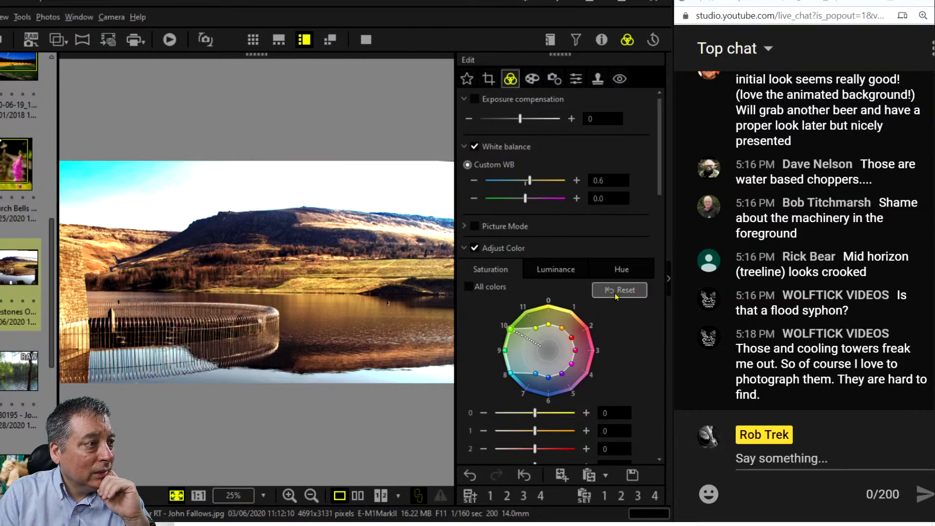
scroll(621, 297, down, 7)
scroll(621, 303, down, 3)
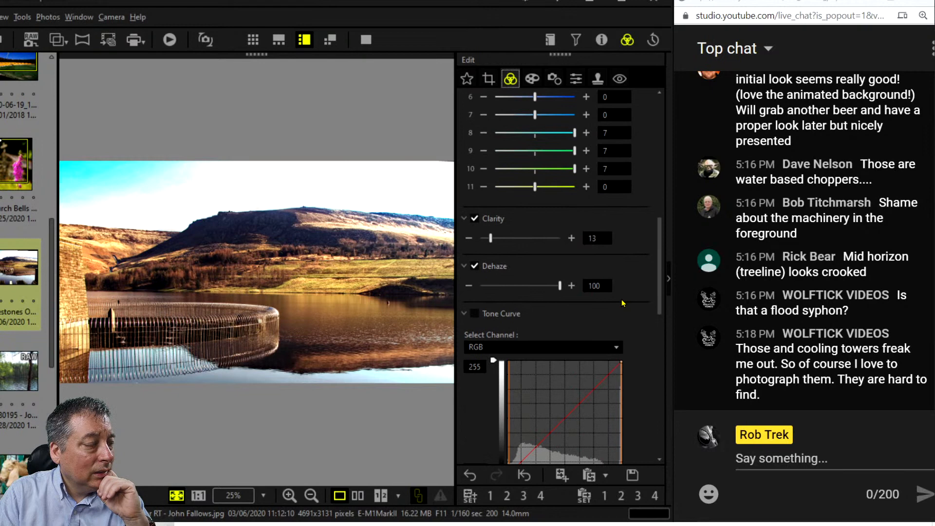
scroll(622, 303, up, 10)
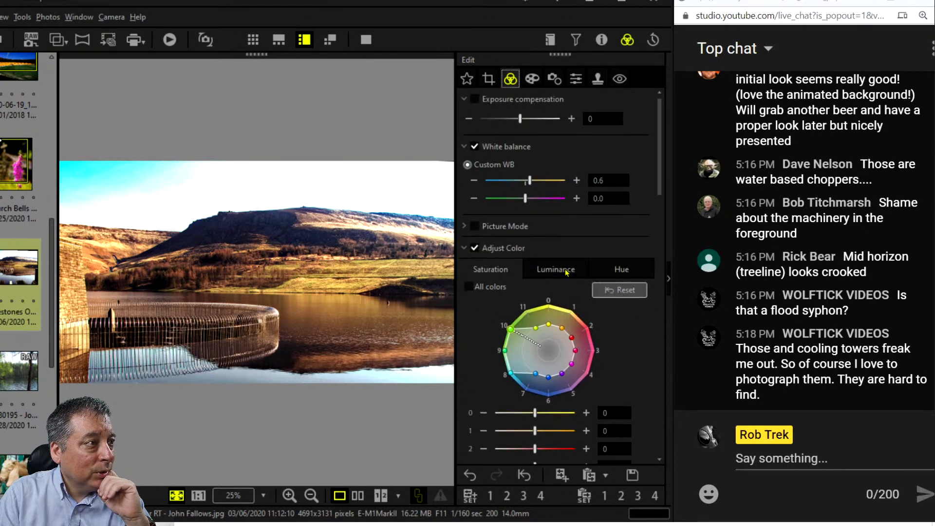
Enable Picture Mode and set the reservoir photo to Monochrome.
click(465, 227)
click(478, 246)
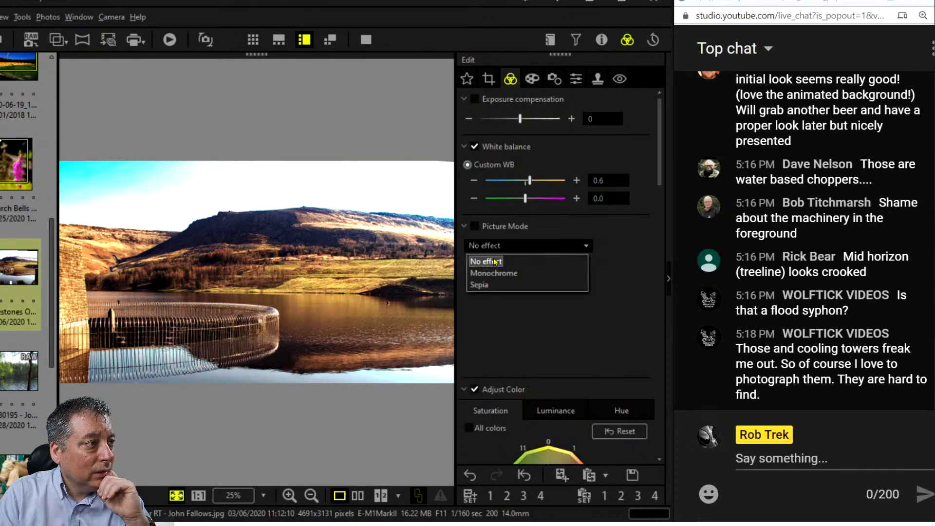
click(492, 273)
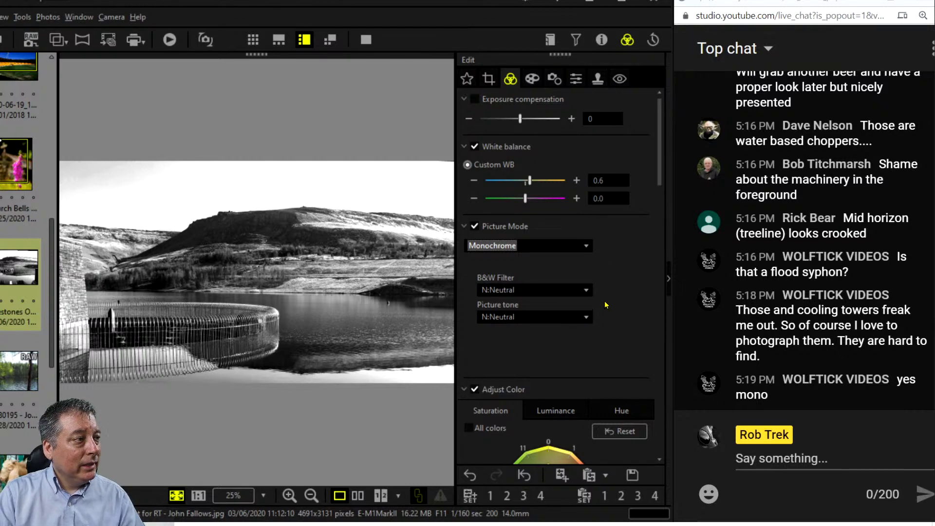
Add tone curve points and pull the shadow point down to deepen shadows.
scroll(604, 303, down, 10)
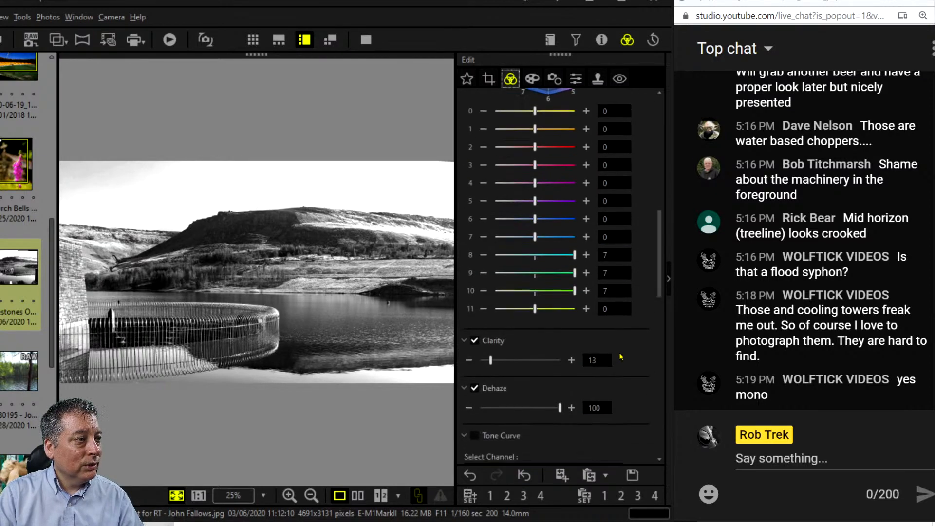
scroll(620, 356, down, 5)
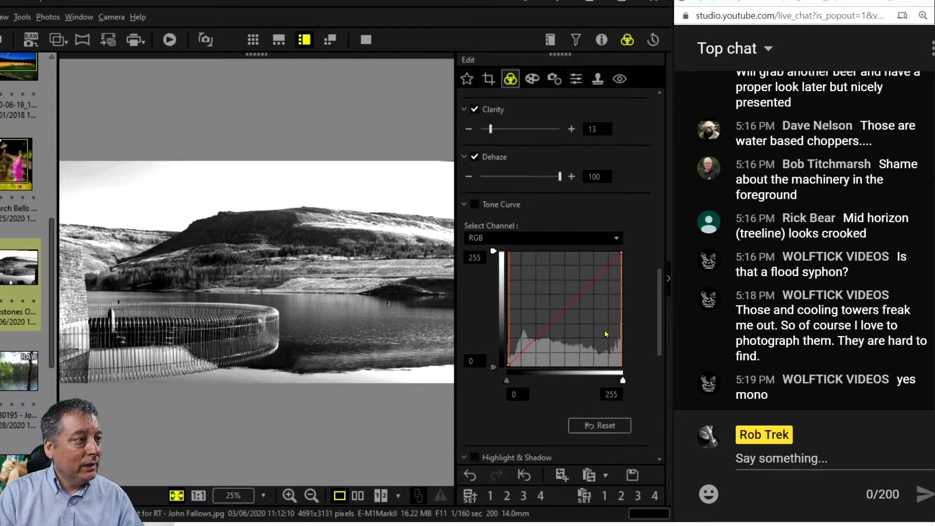
click(521, 355)
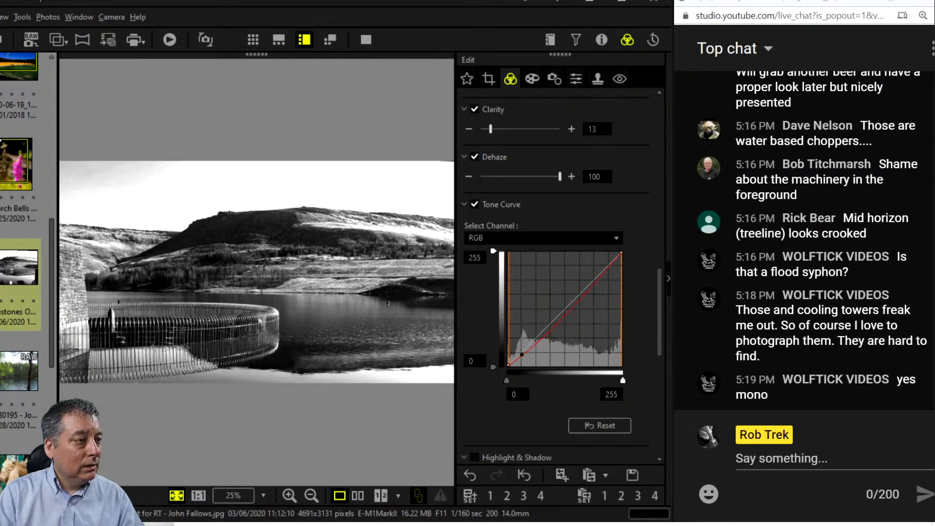
click(560, 315)
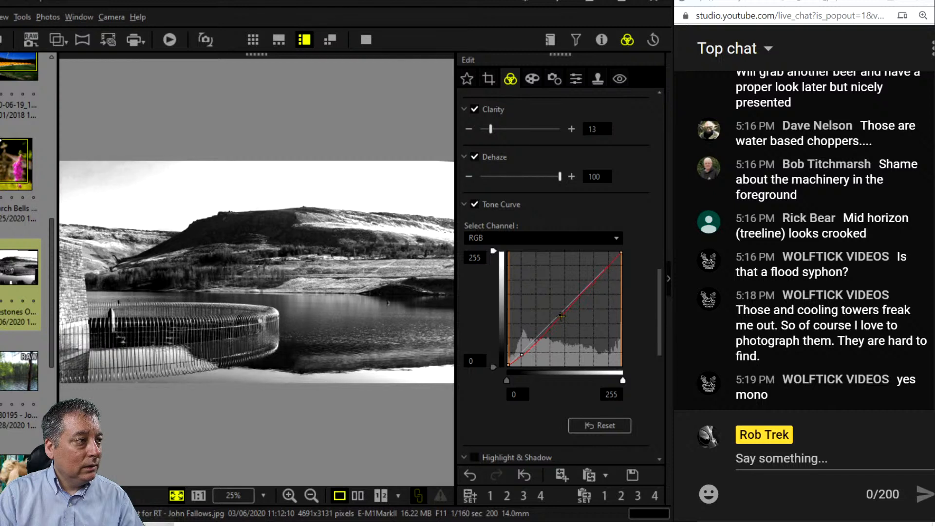
drag(522, 355, 534, 343)
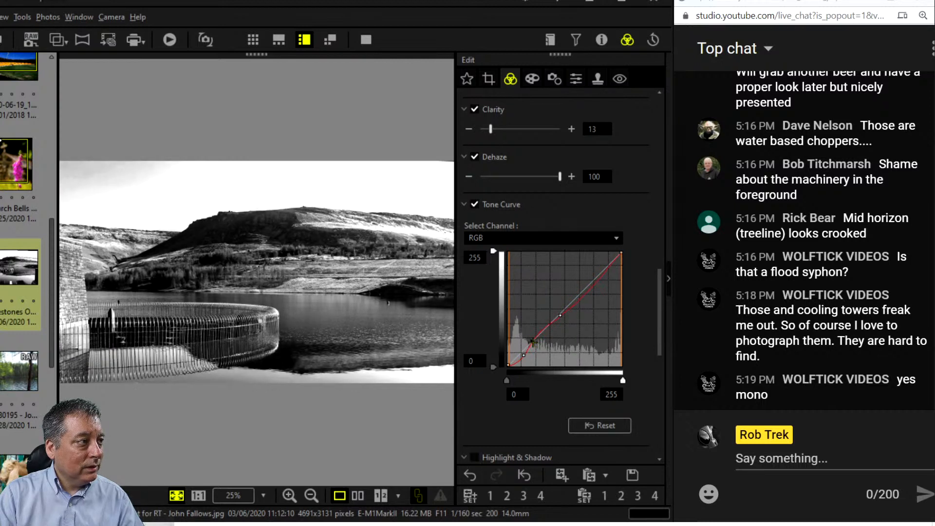
drag(597, 283, 597, 282)
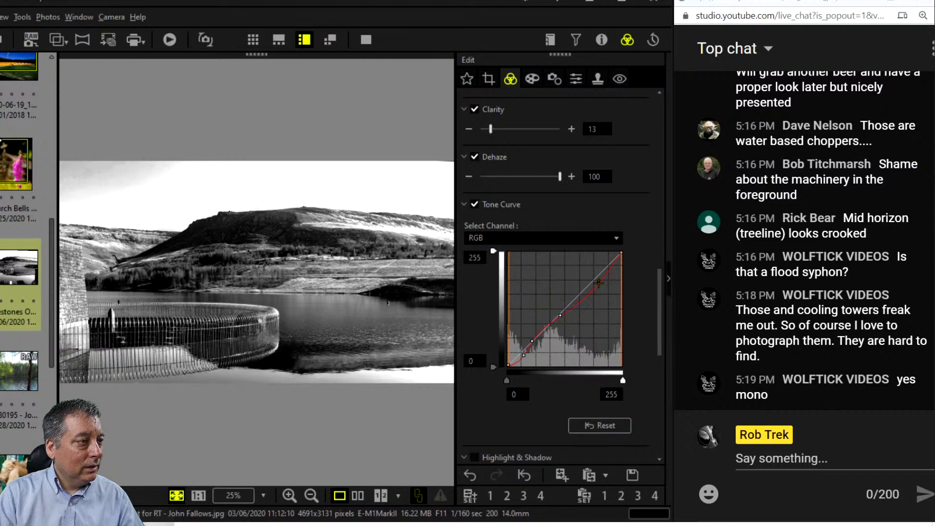
drag(599, 282, 594, 279)
mouse_move(526, 358)
mouse_down()
mouse_move(545, 332)
mouse_move(527, 354)
mouse_up()
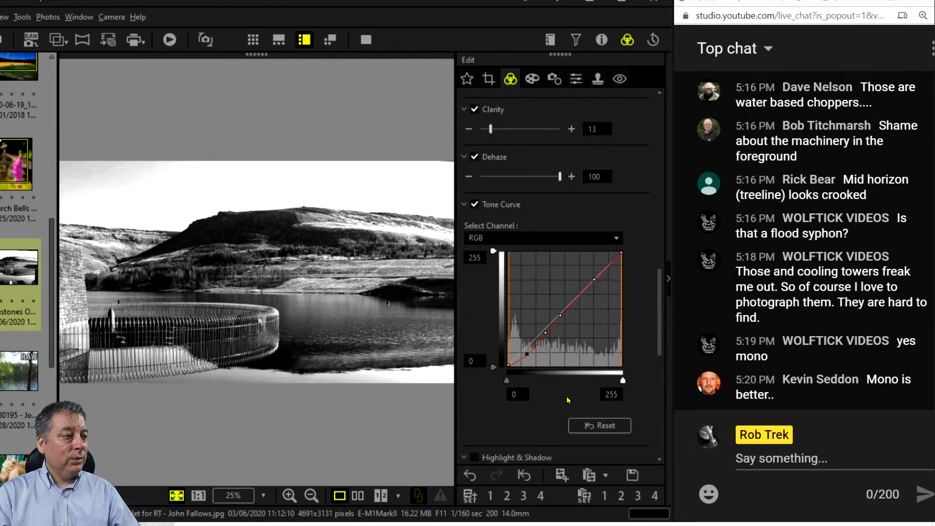
Raise Clarity from 13 to 36, briefly overshooting to 43.
scroll(554, 405, down, 3)
scroll(554, 407, down, 3)
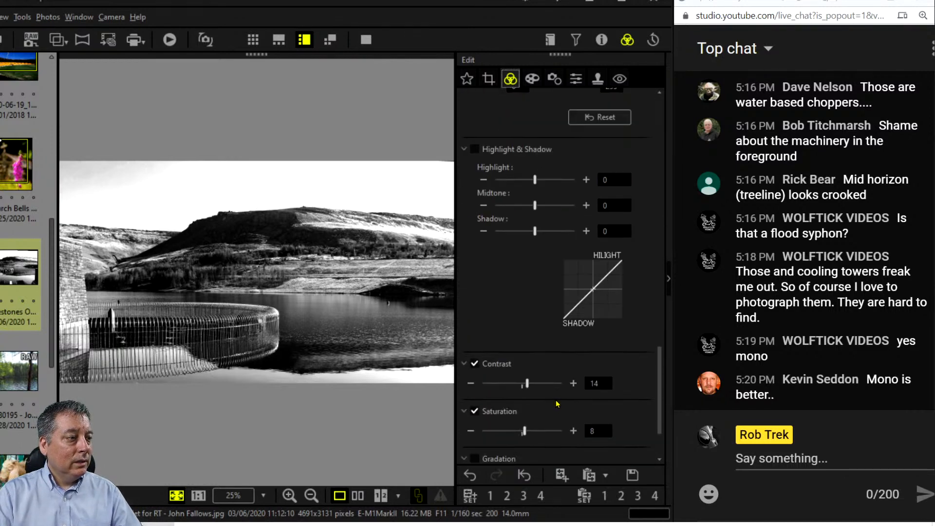
scroll(556, 403, up, 8)
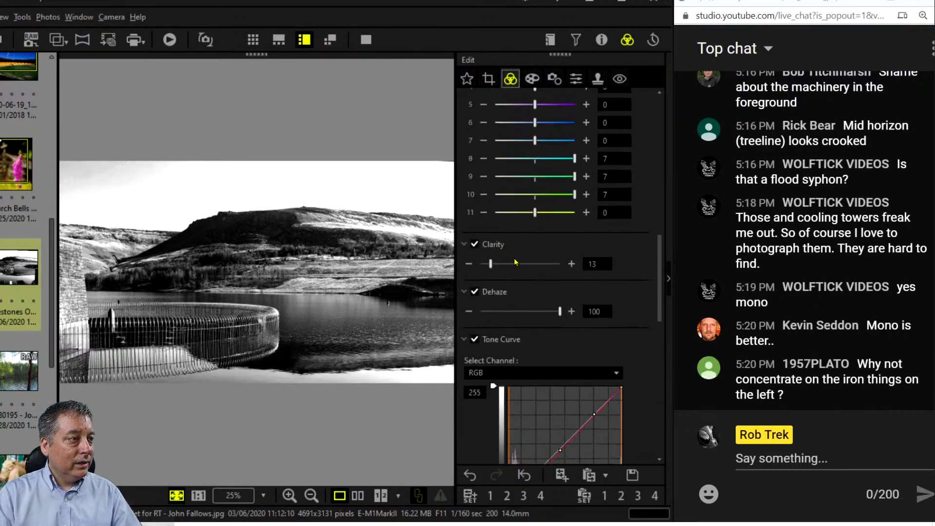
drag(494, 265, 509, 264)
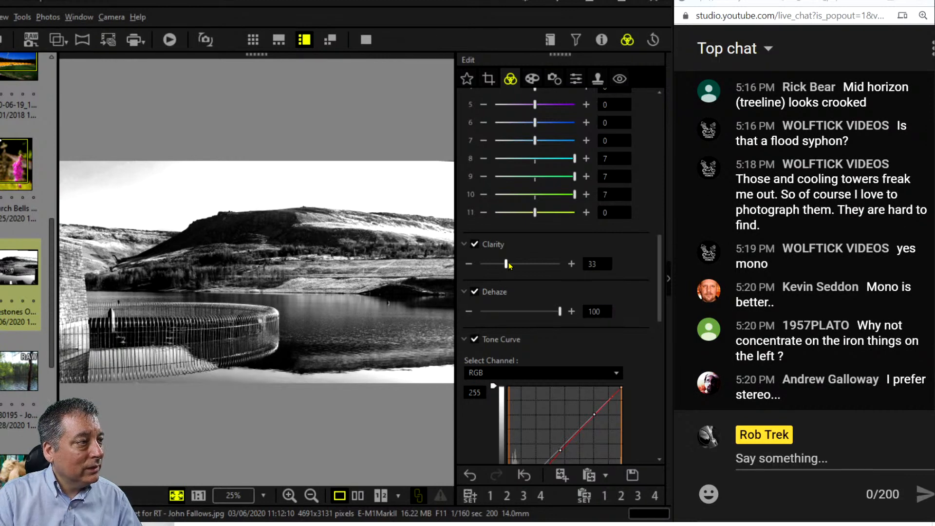
drag(507, 264, 515, 264)
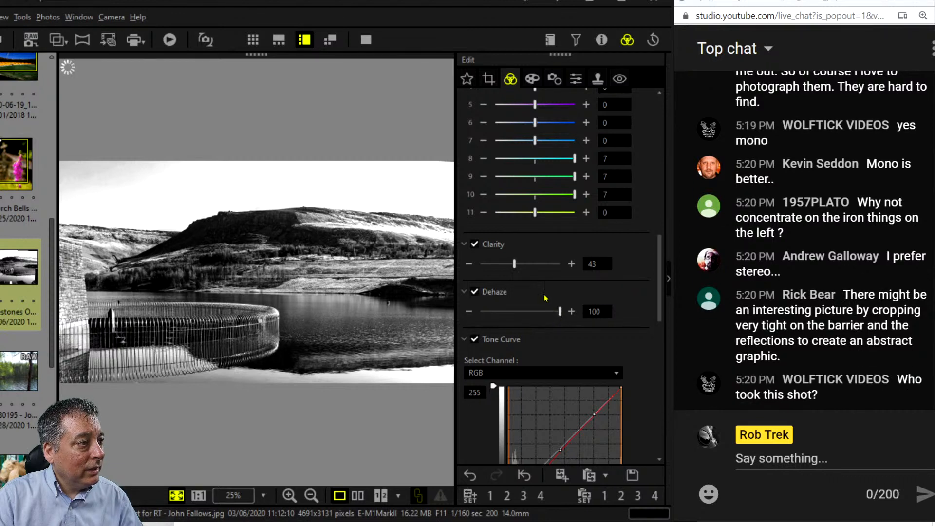
drag(514, 264, 509, 264)
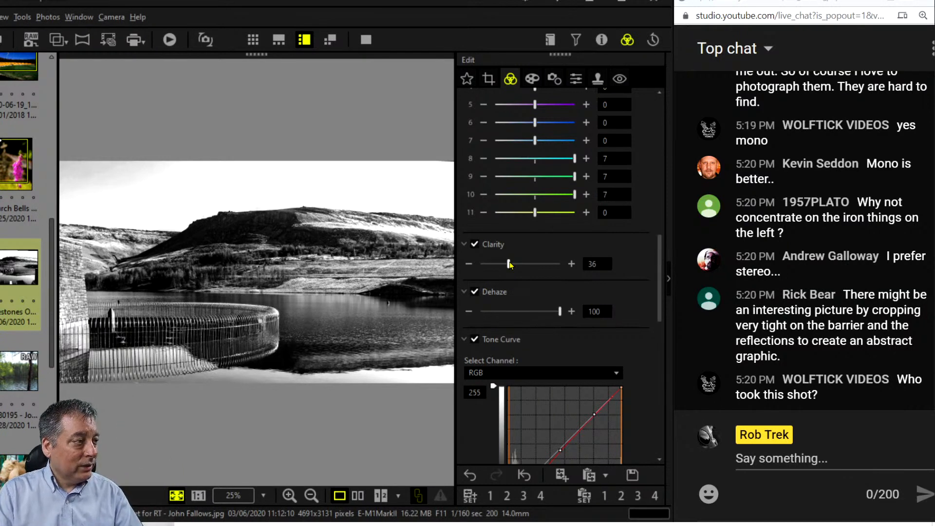
click(359, 496)
click(366, 40)
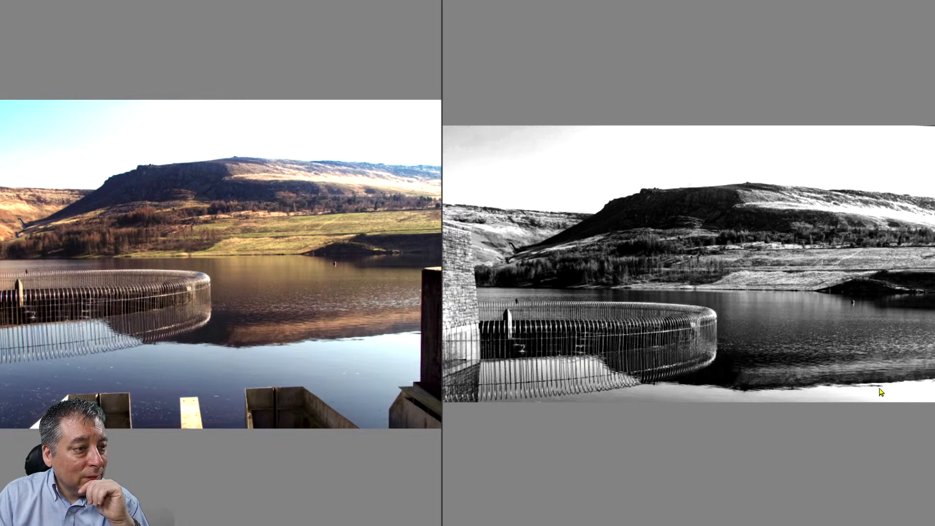
scroll(684, 460, up, 1)
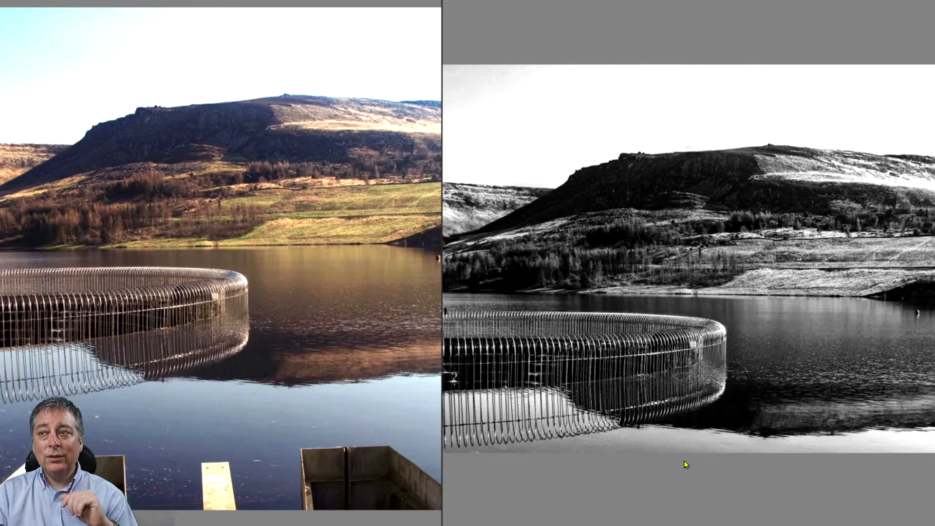
key(Escape)
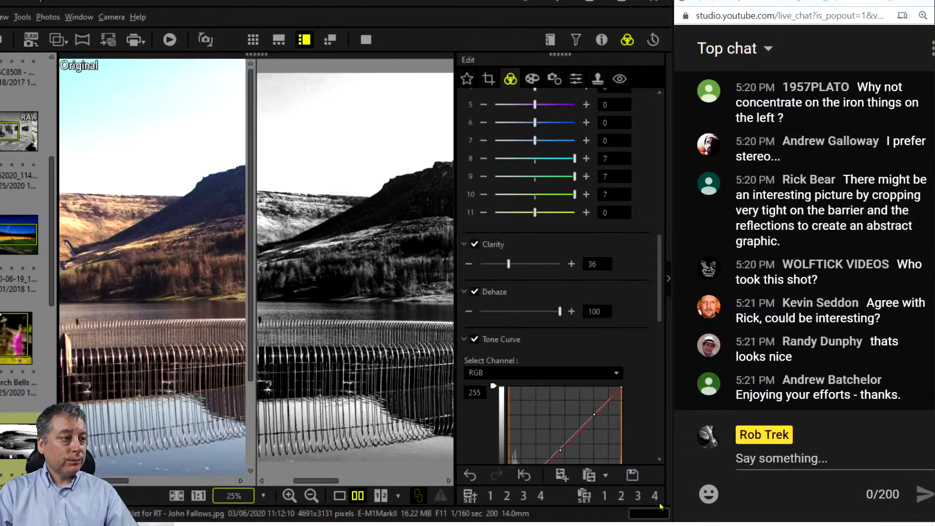
click(176, 495)
click(339, 495)
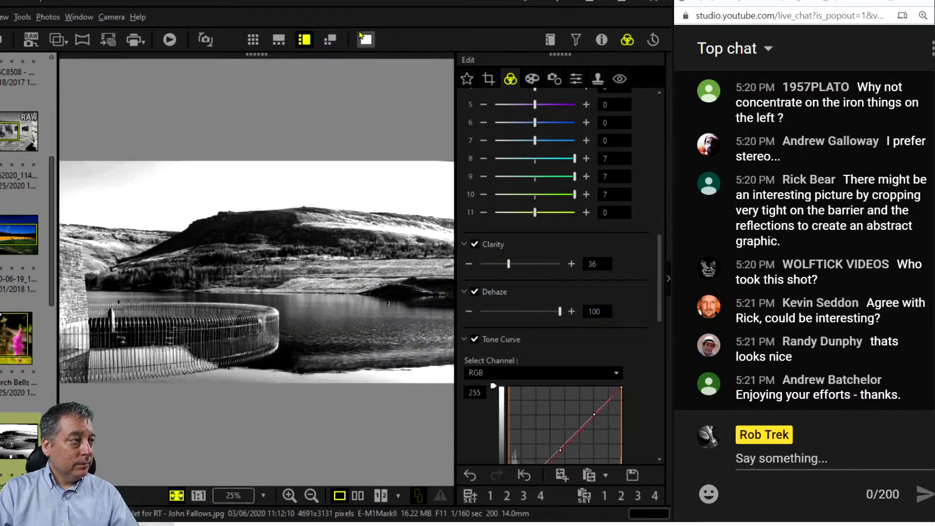
Tighten the 16:9 crop from the bottom and shift it slightly left.
click(490, 77)
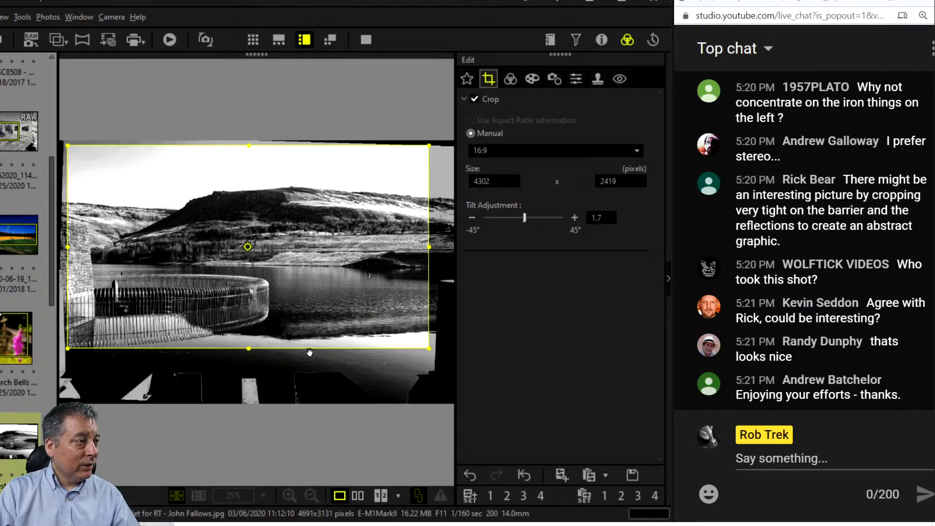
drag(251, 347, 246, 333)
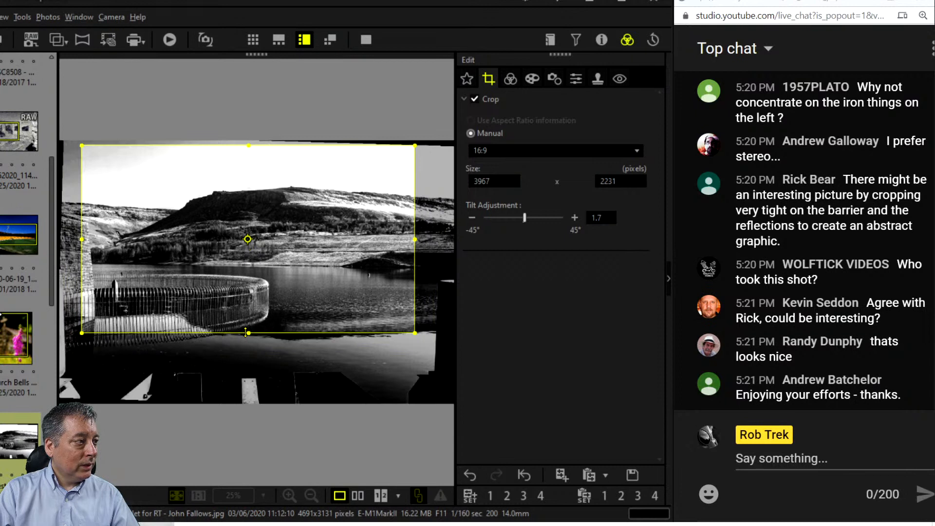
drag(249, 301, 230, 300)
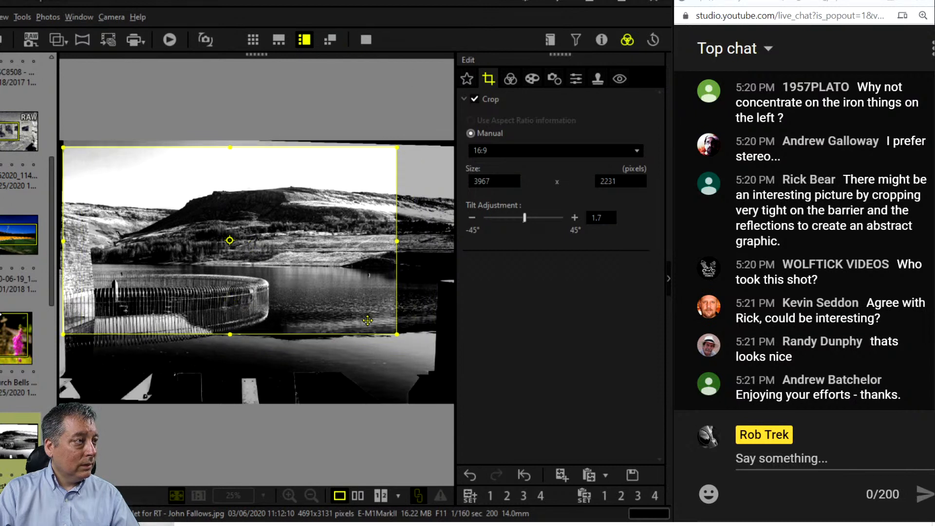
Preview the cropped monochrome reservoir photo in full-screen view.
click(366, 39)
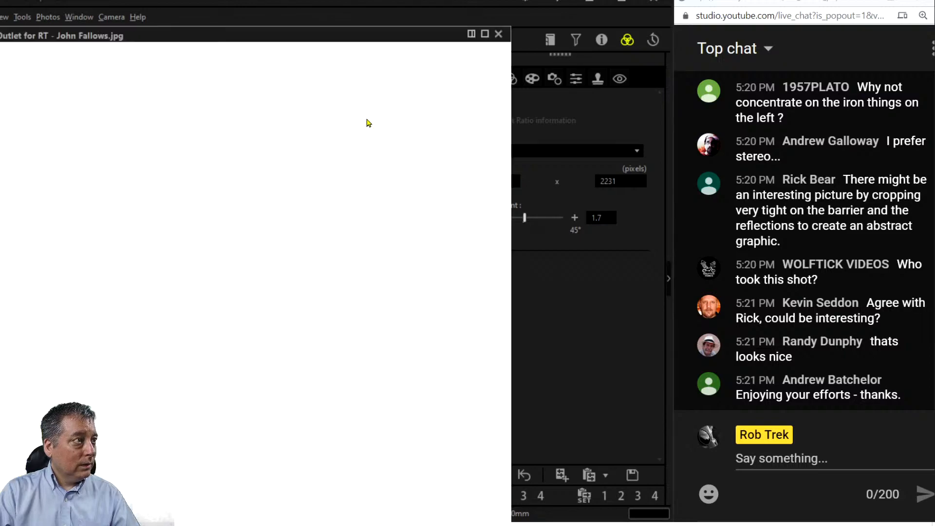
key(Escape)
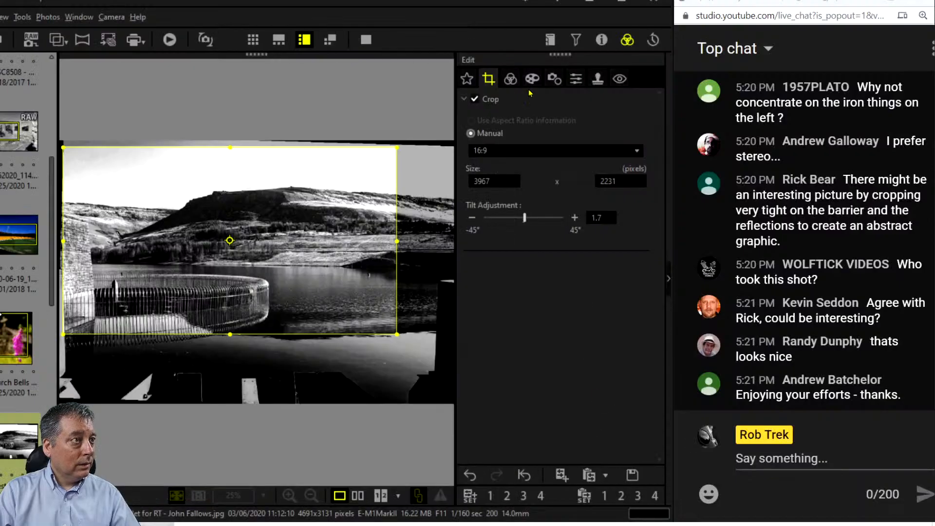
click(516, 79)
click(360, 40)
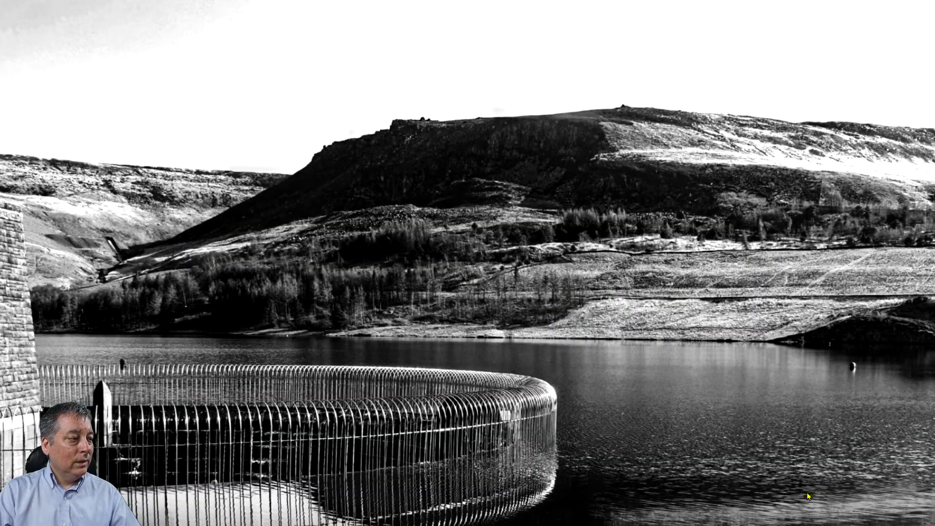
key(Escape)
Undo two edits, view the reservoir photo full screen, then load the forest-lake RAW photo.
scroll(491, 299, up, 2)
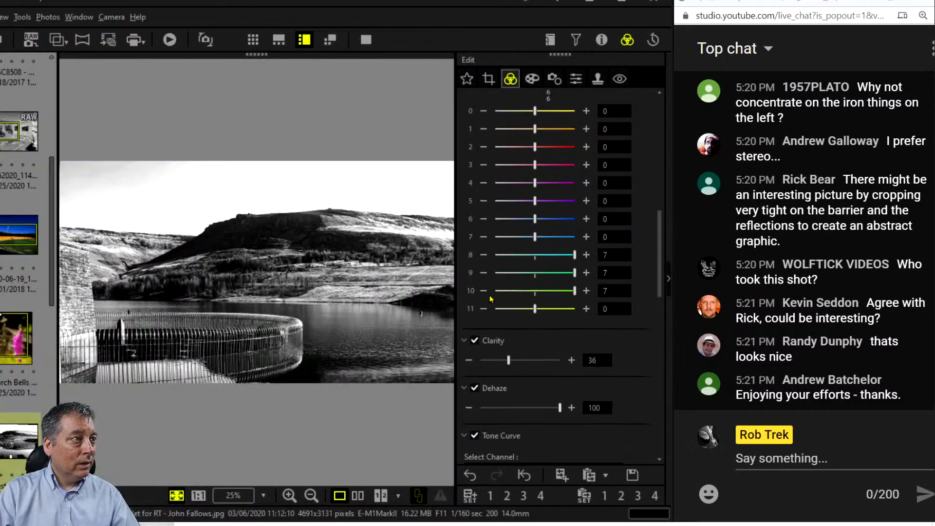
click(472, 476)
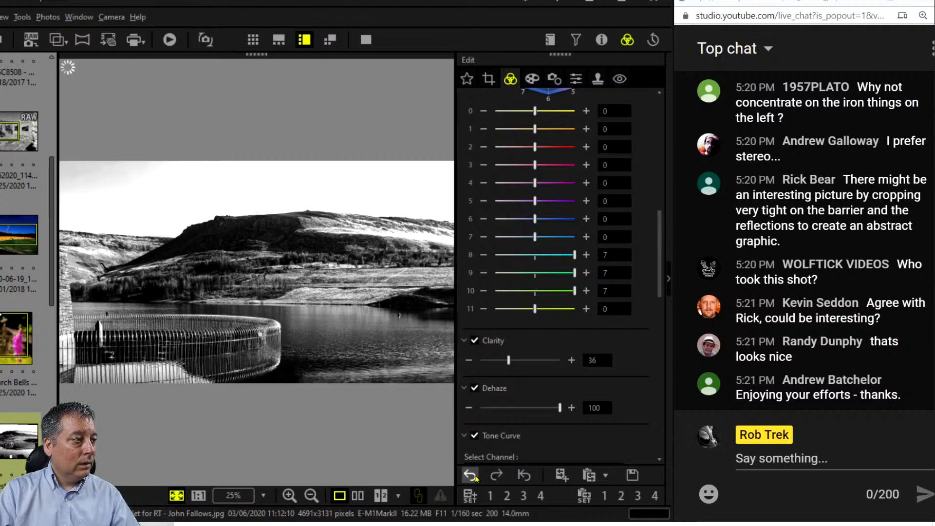
click(473, 476)
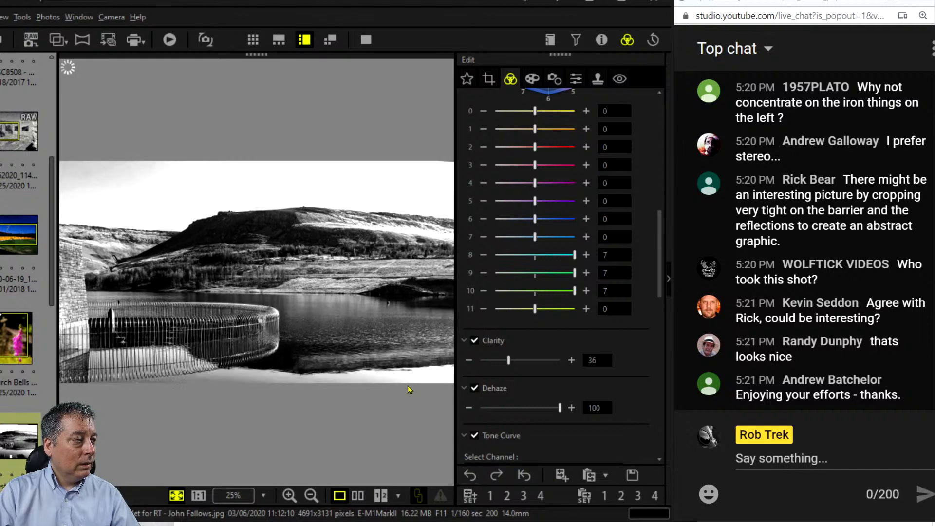
click(365, 40)
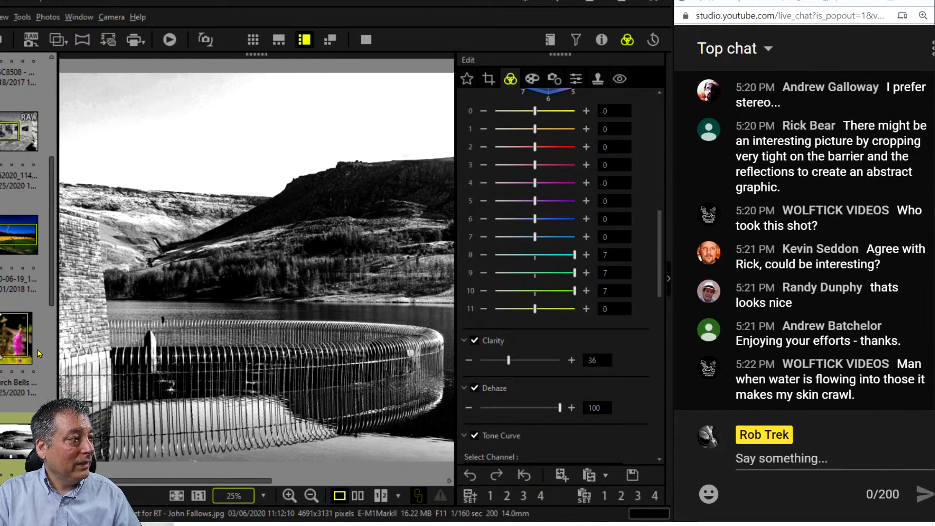
scroll(48, 351, down, 3)
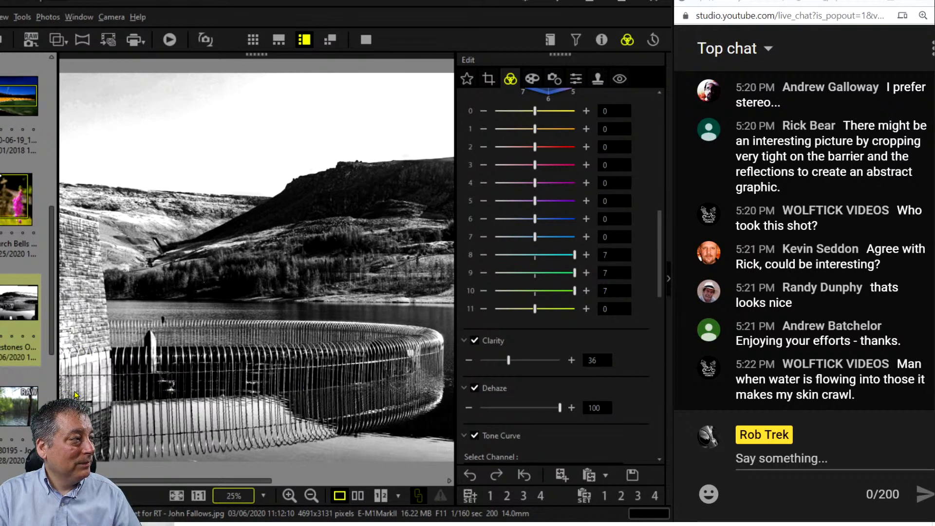
click(28, 407)
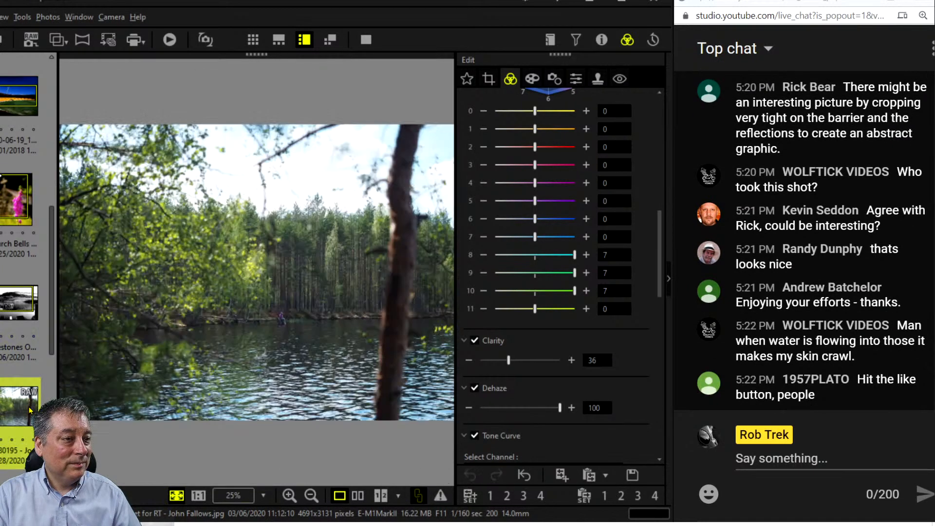
click(363, 40)
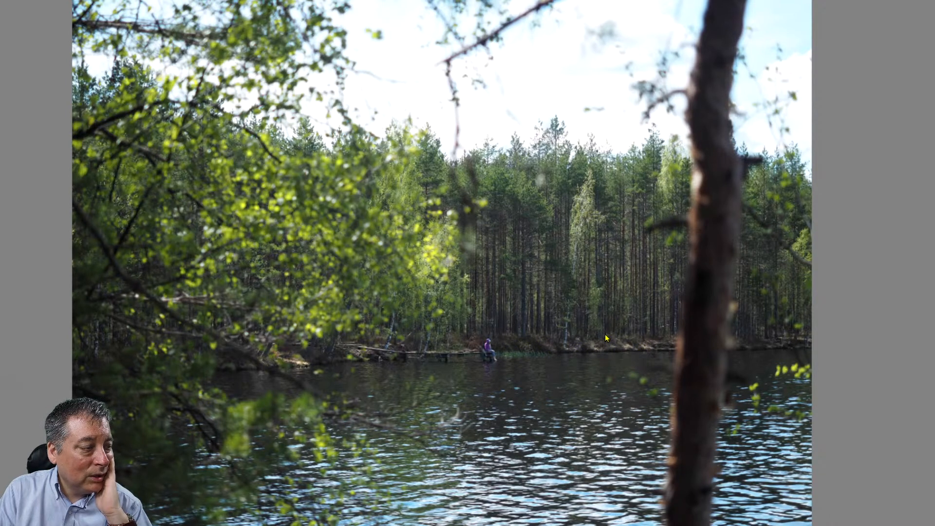
key(Escape)
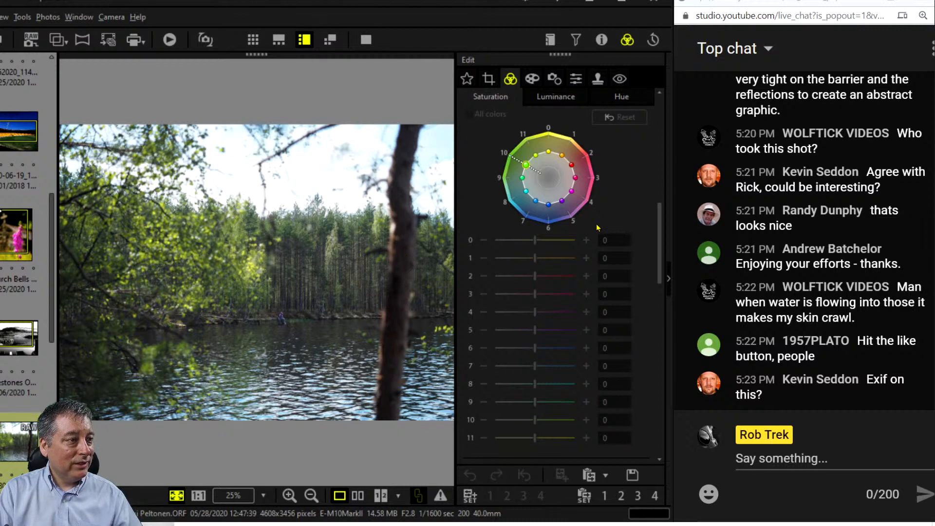
Collapse Adjust Color and show the forest photo's Exif: F2.8, 1/1600 sec, ISO 200, 40.0mm.
click(509, 79)
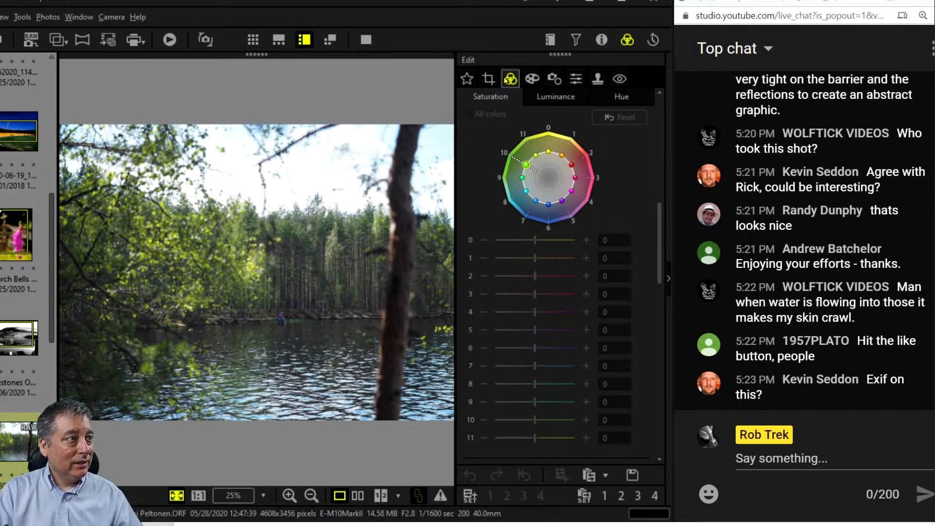
click(465, 153)
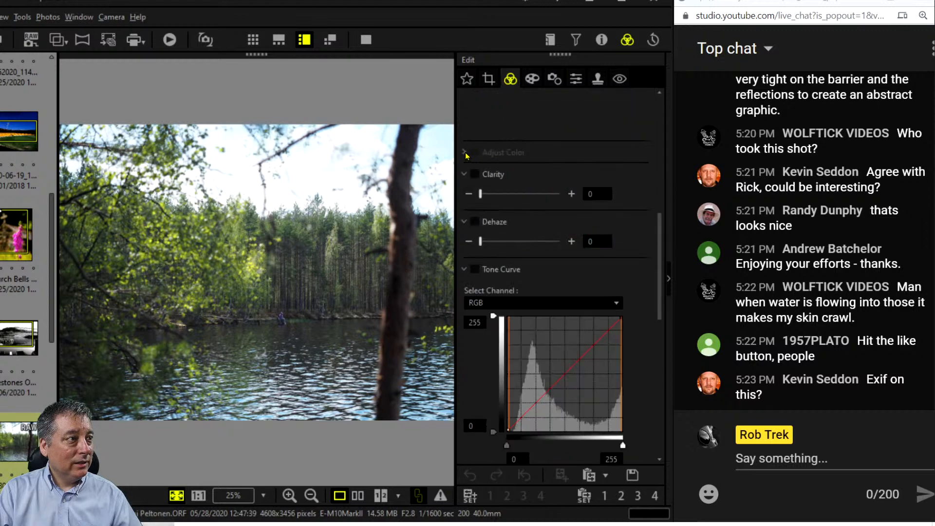
click(601, 39)
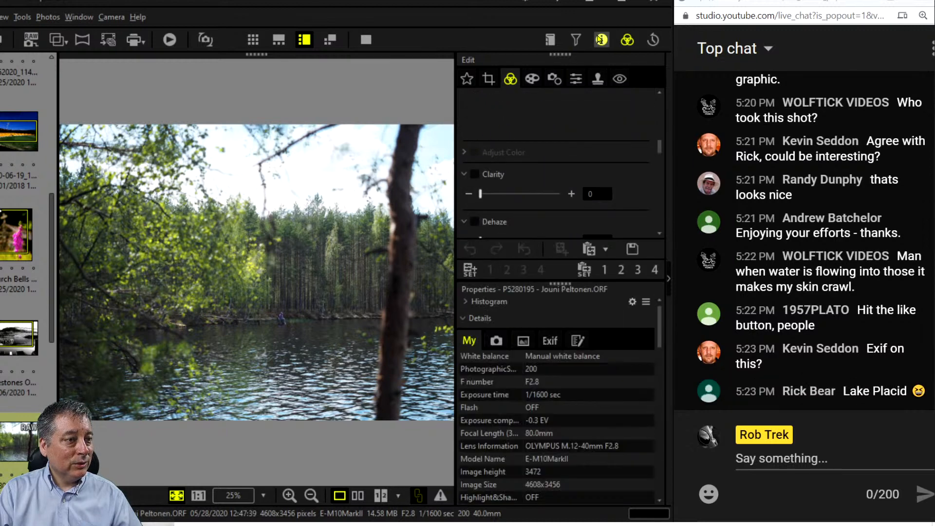
scroll(593, 428, down, 3)
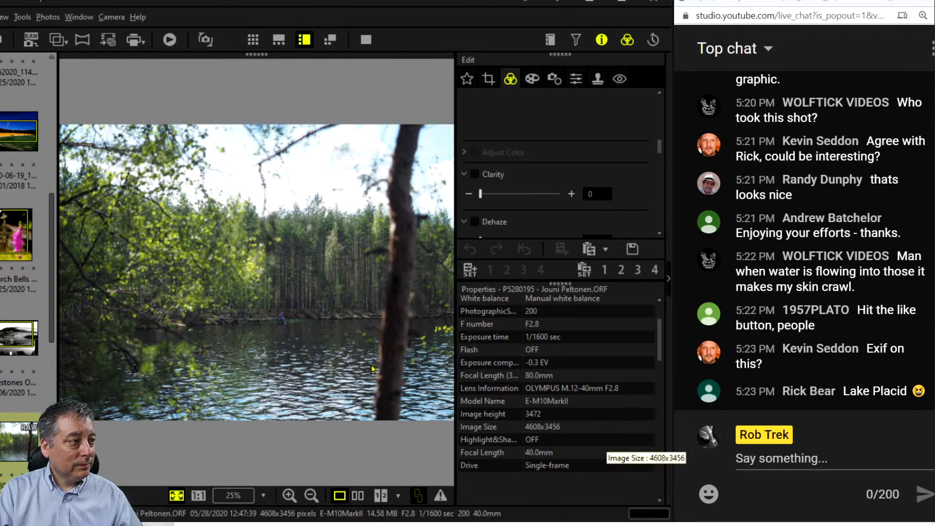
Crop the forest photo inward, excluding the trunk, left branches, water and sky.
click(491, 81)
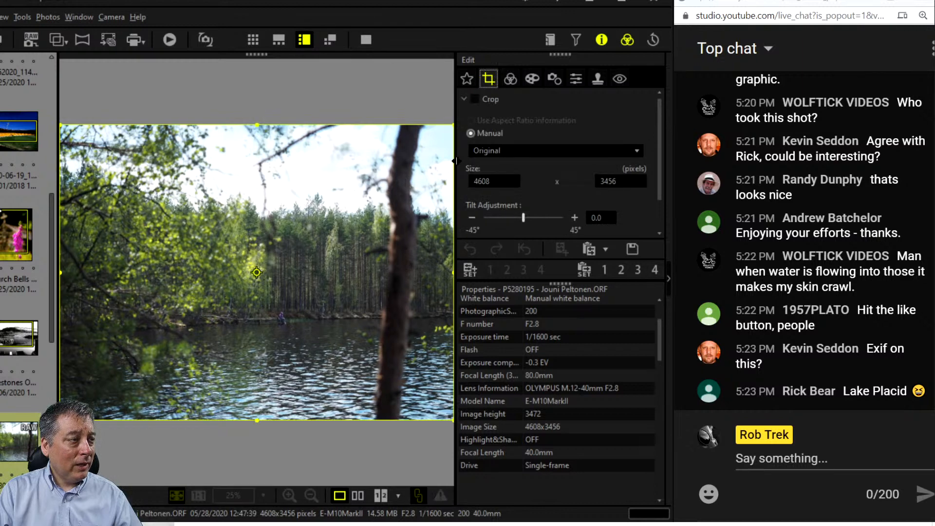
drag(453, 273, 372, 272)
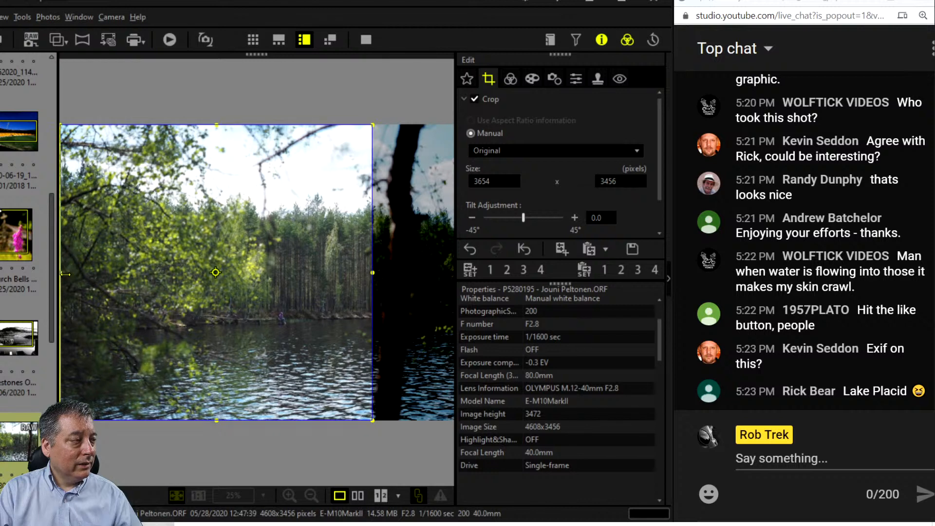
drag(65, 274, 209, 276)
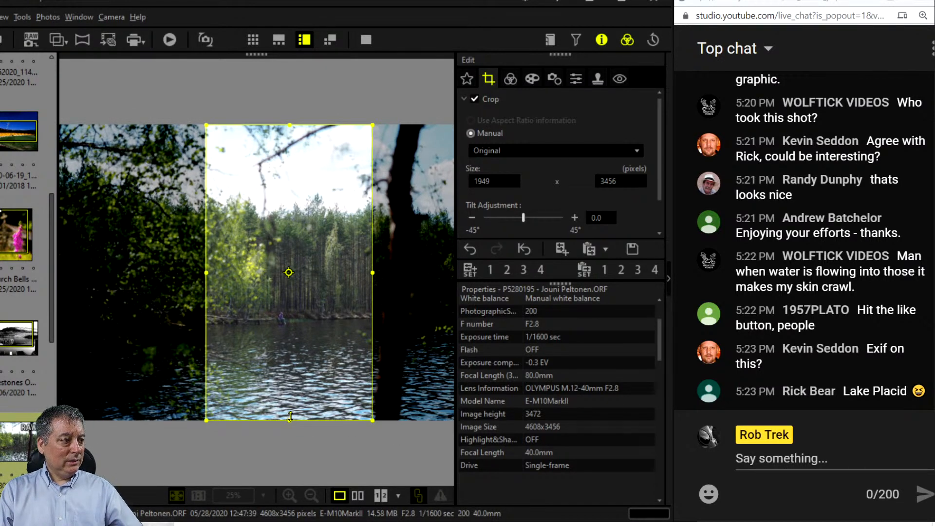
drag(291, 417, 287, 348)
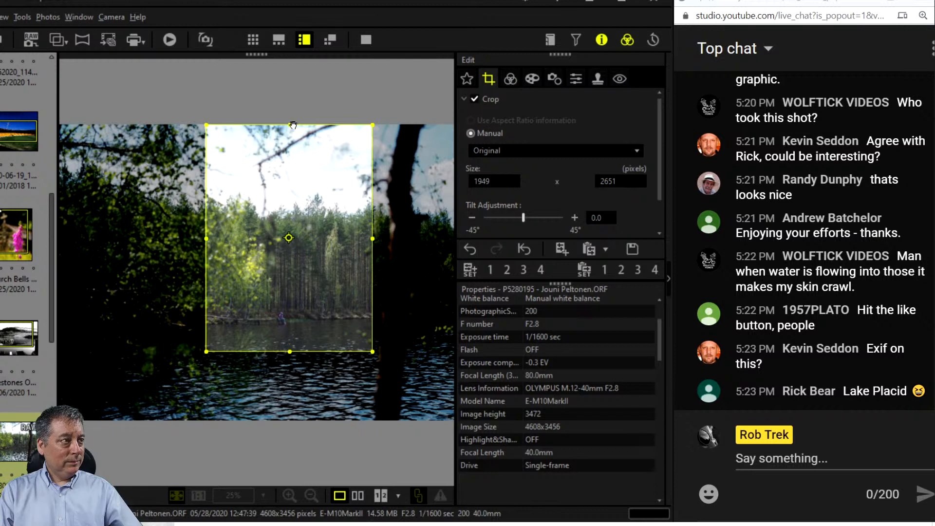
drag(291, 128, 286, 172)
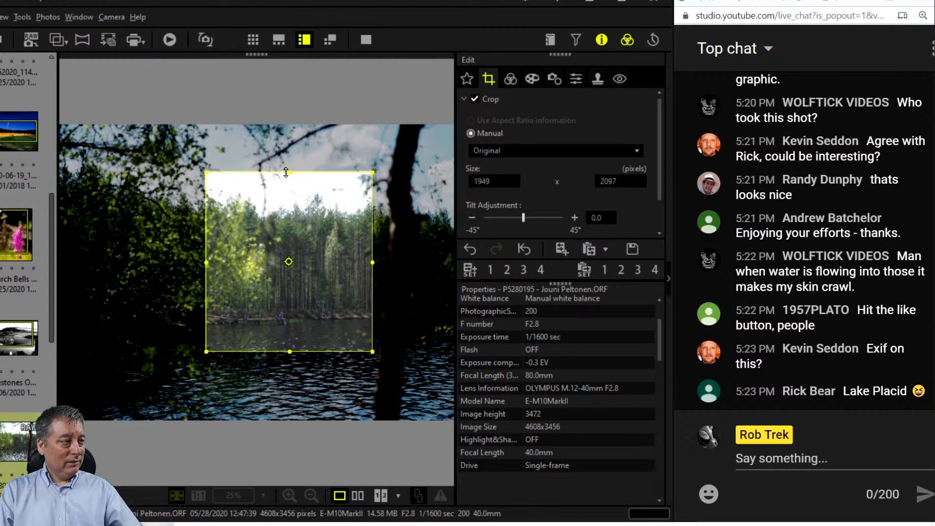
Preview the crop, then tilt it 0.1 to level the photo.
click(510, 79)
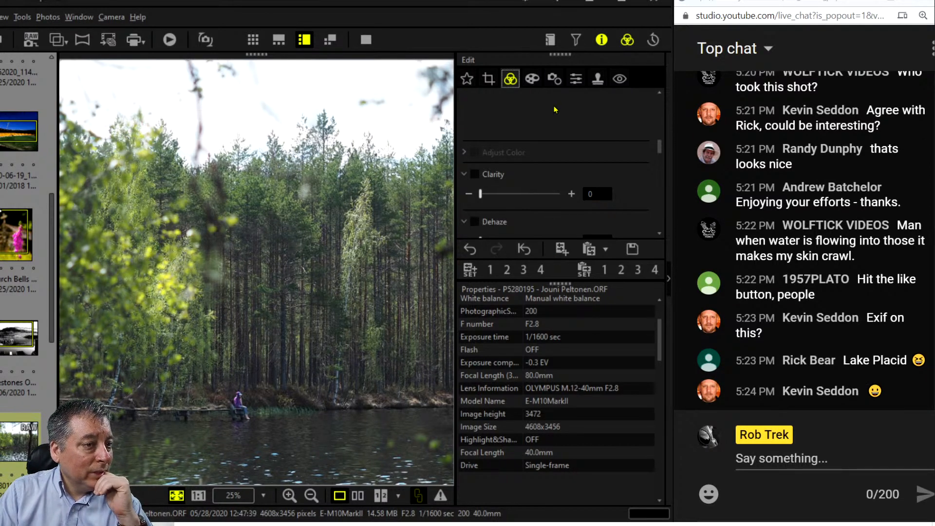
click(535, 79)
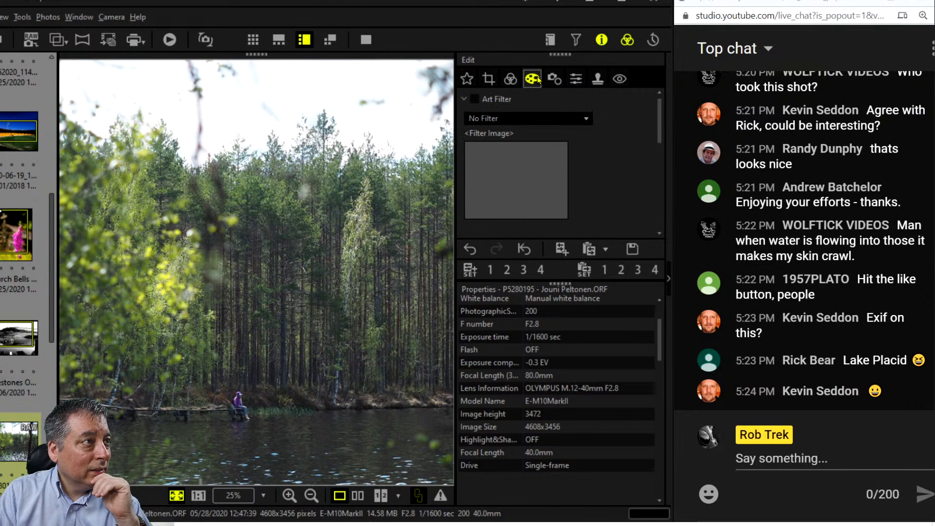
click(512, 80)
click(489, 80)
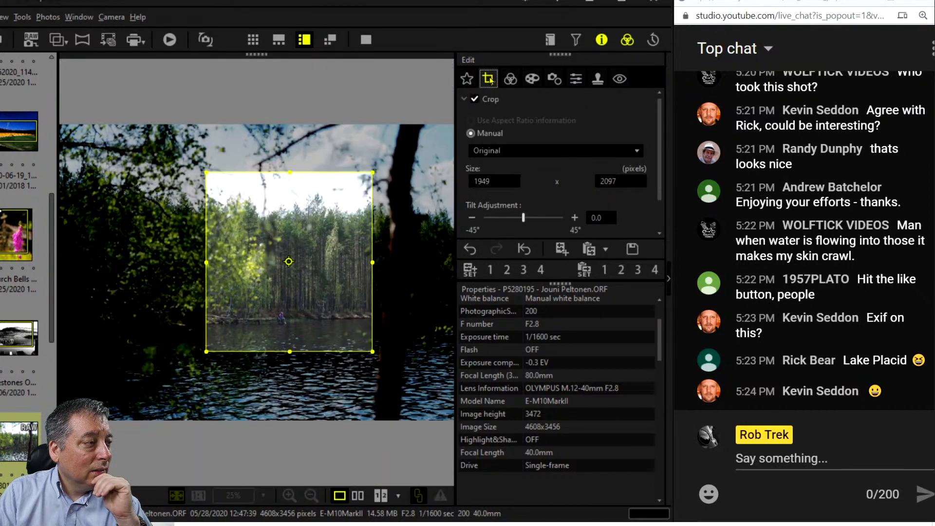
drag(375, 262, 378, 259)
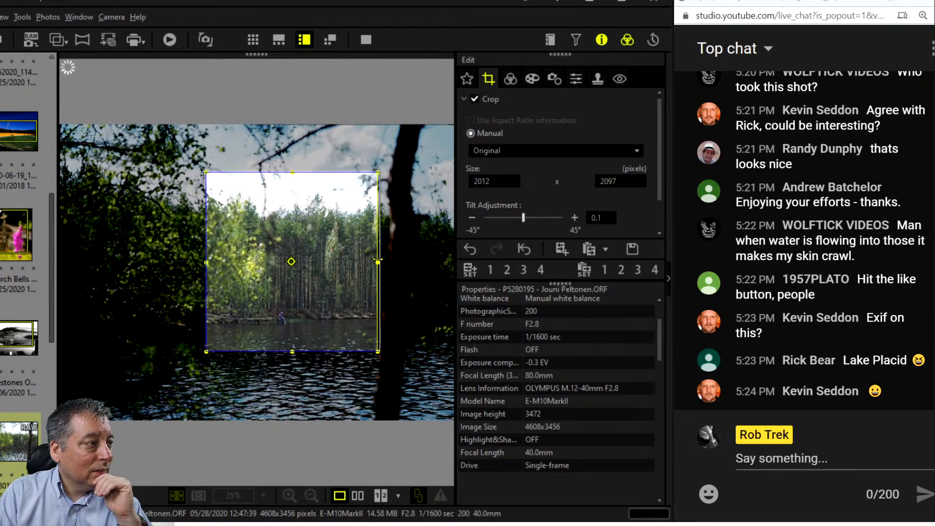
Set the crop to 1:1 and size it to 1944×1944 centred on the trees.
click(476, 150)
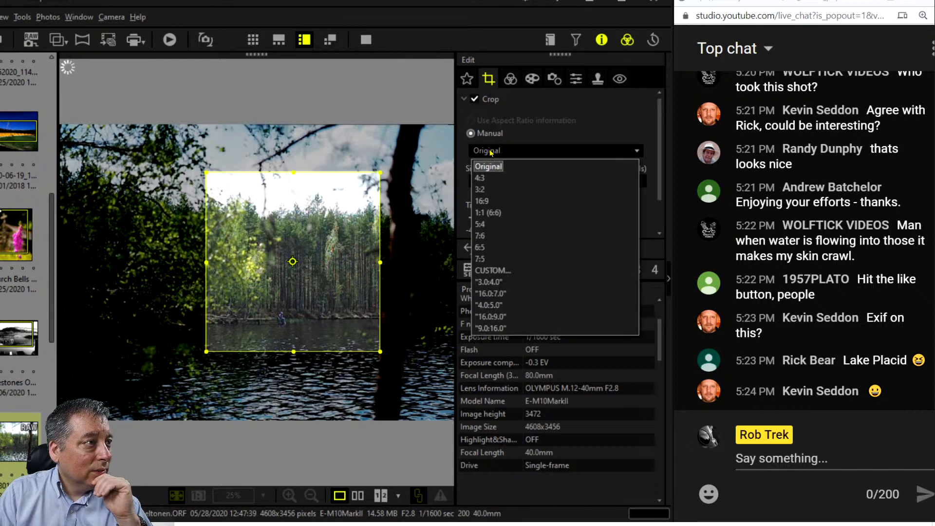
click(486, 213)
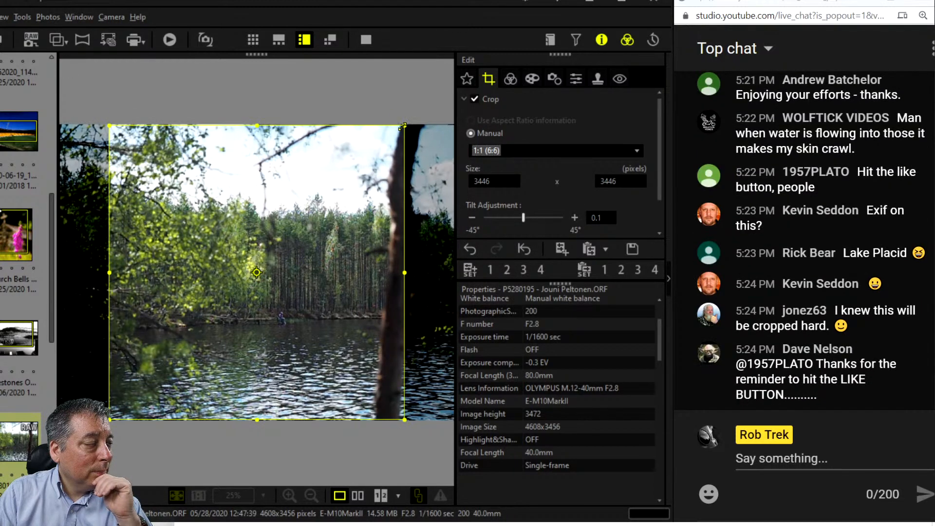
drag(405, 125, 273, 255)
drag(209, 308, 313, 249)
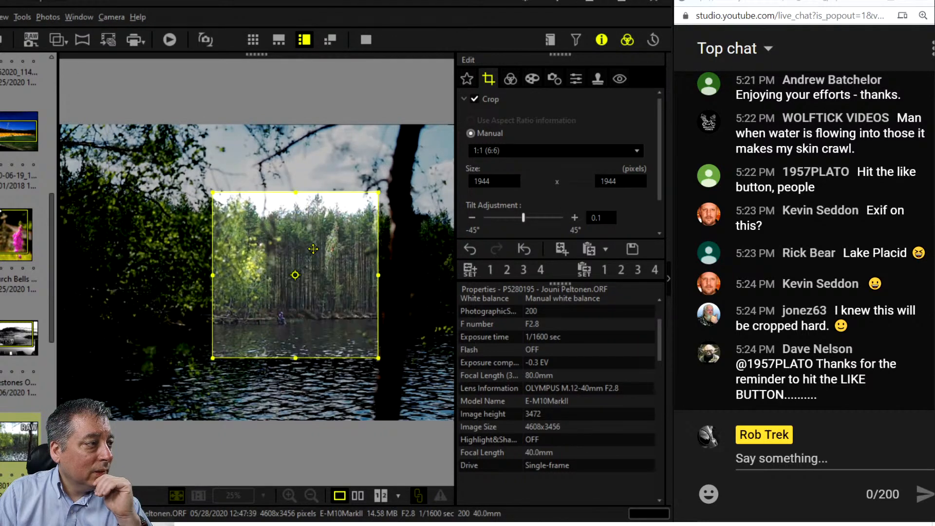
drag(313, 249, 312, 266)
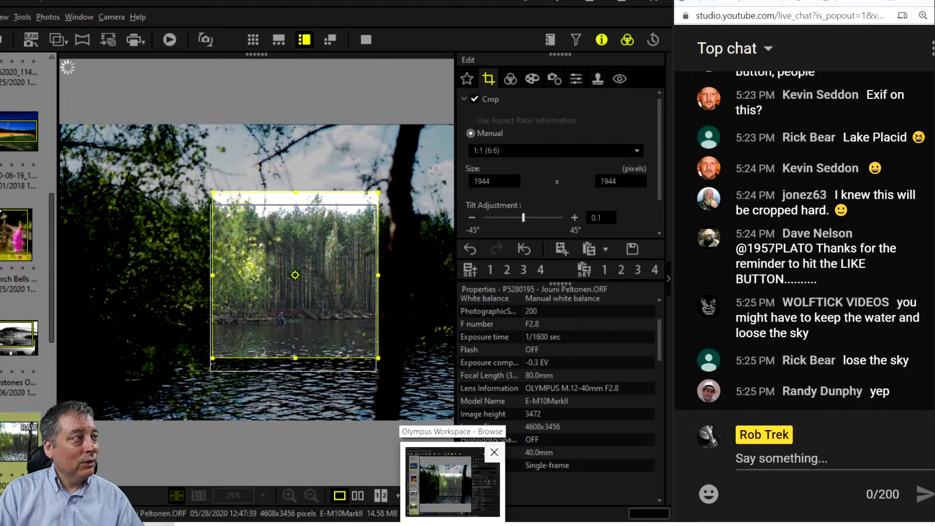
Close the extra Browse window.
click(493, 457)
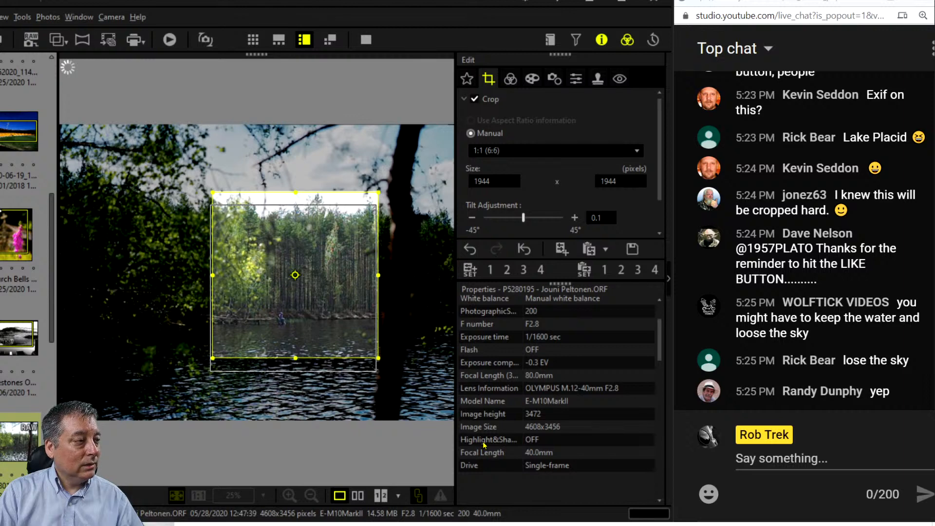
mouse_move(452, 525)
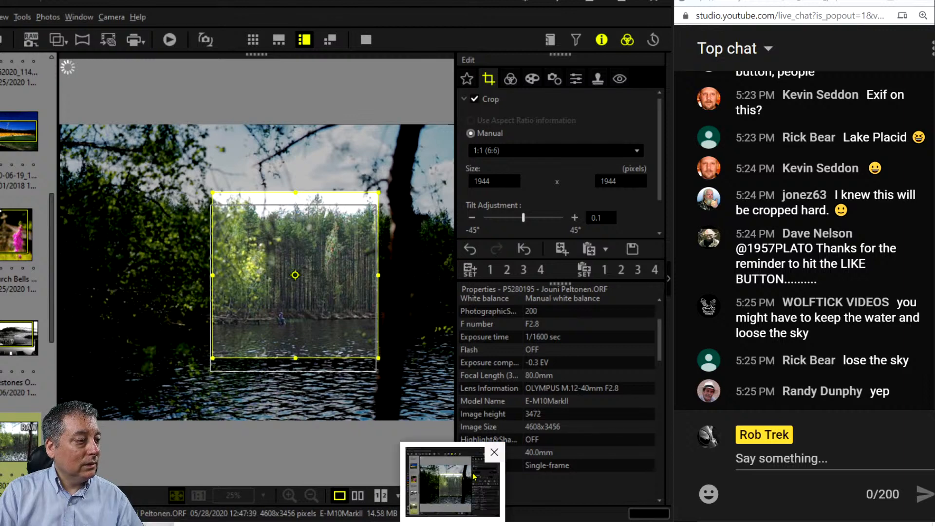
click(486, 457)
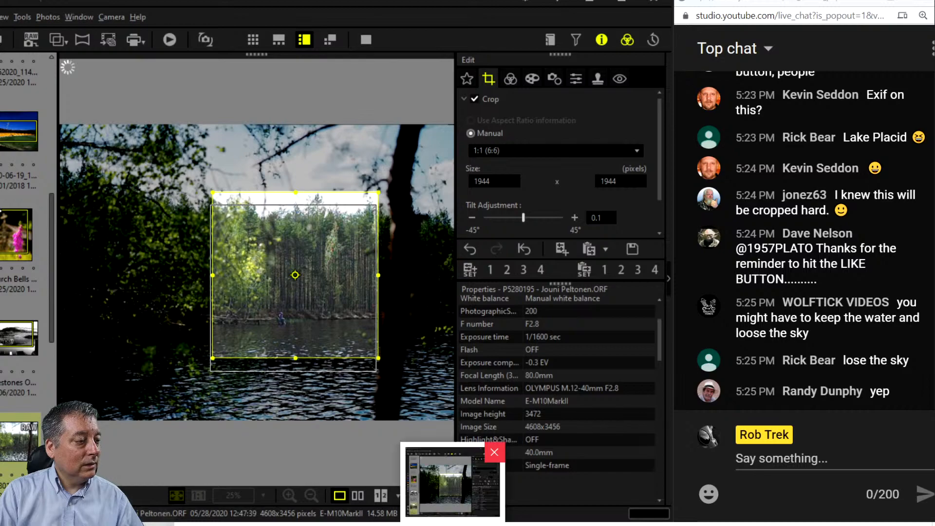
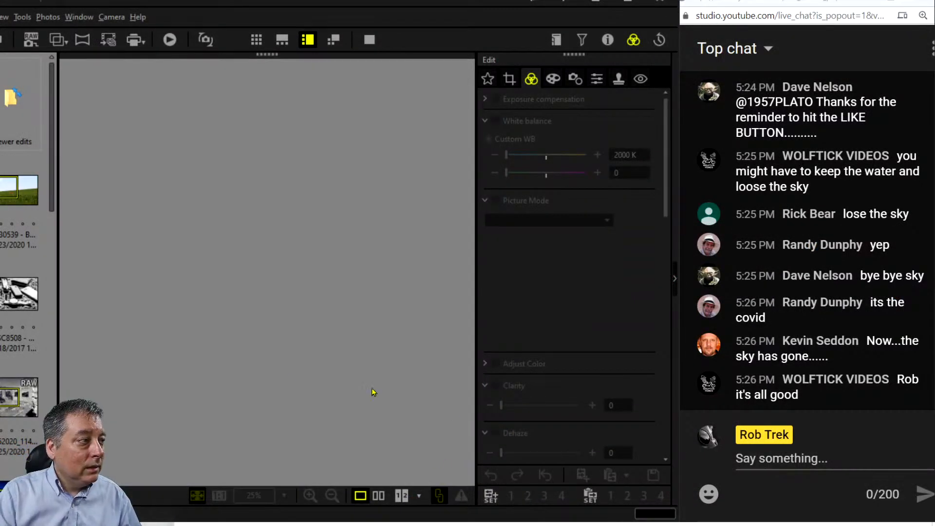
Select the forest RAW photo and set a 1:1 square crop ratio.
scroll(13, 357, down, 10)
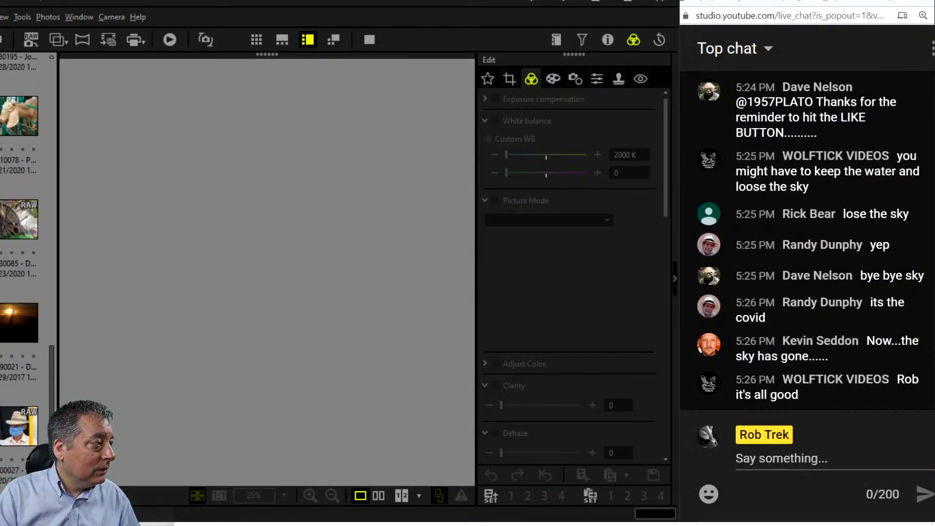
scroll(16, 425, up, 4)
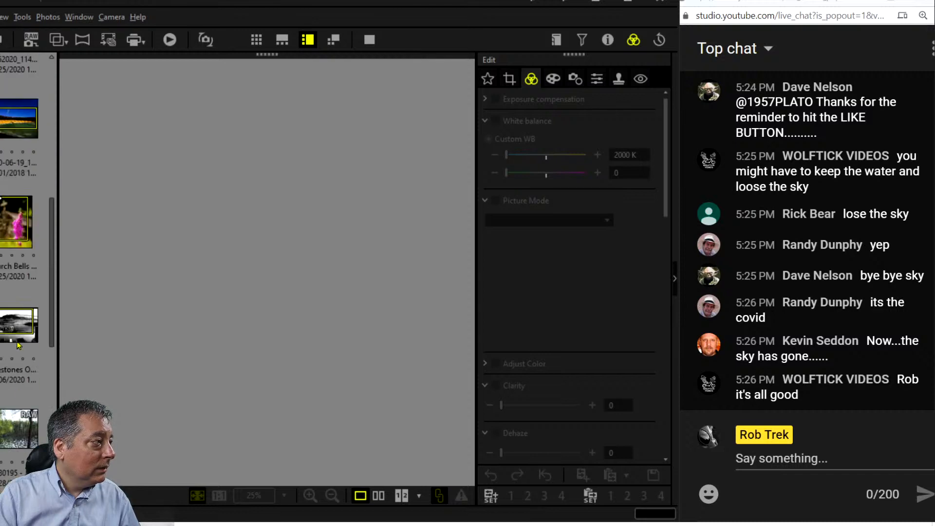
click(18, 431)
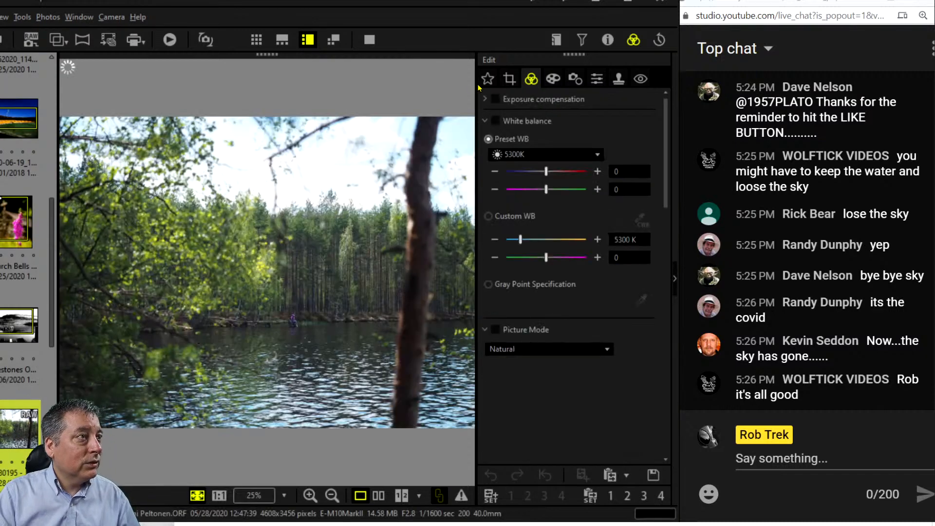
click(509, 83)
click(536, 152)
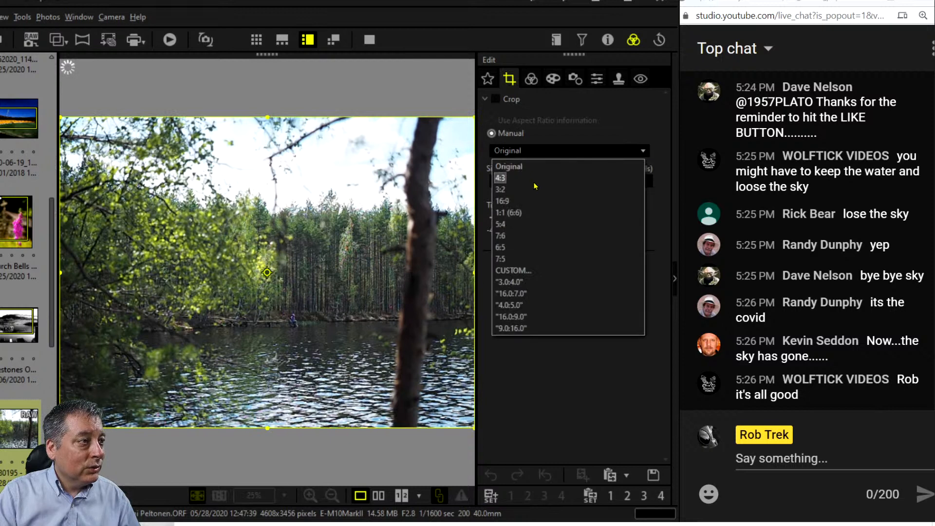
click(525, 213)
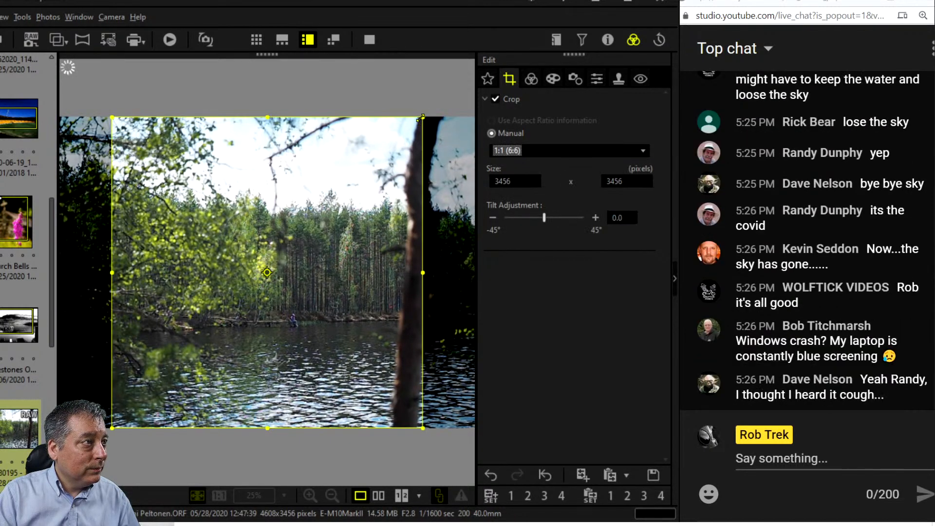
Shrink and move the square crop frame over the trees, then apply it.
drag(377, 168, 329, 217)
drag(251, 277, 315, 222)
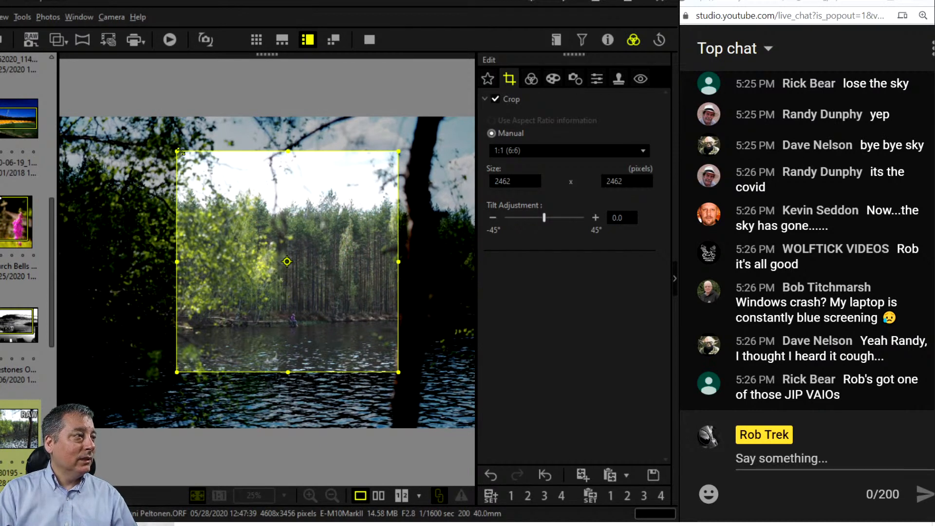
drag(180, 152, 204, 179)
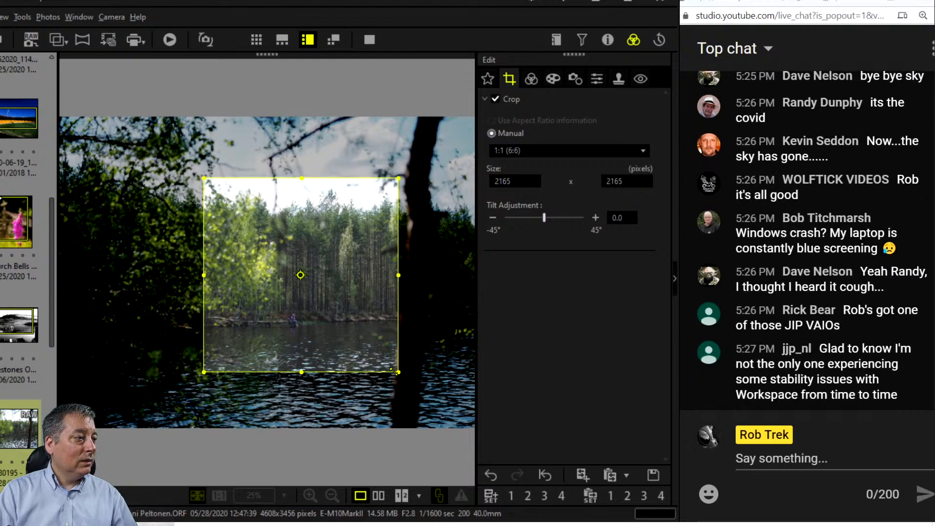
drag(393, 369, 389, 363)
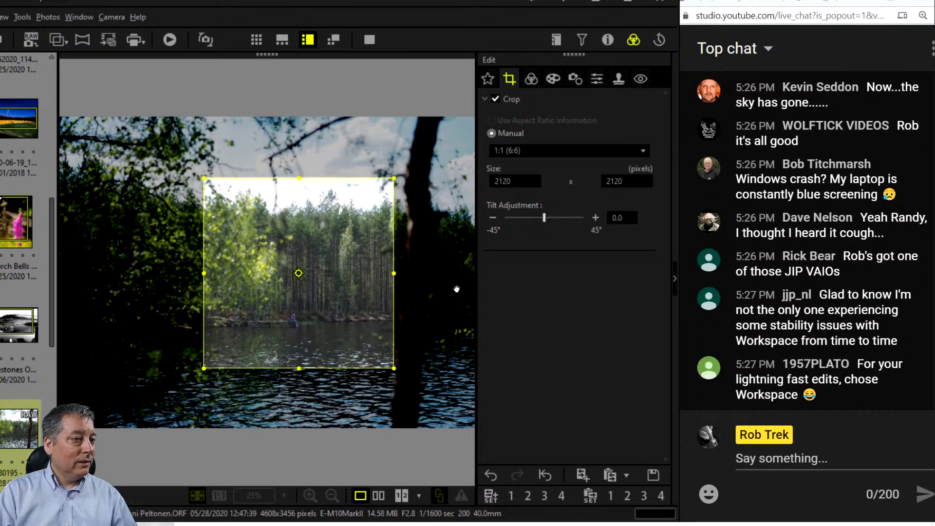
click(531, 79)
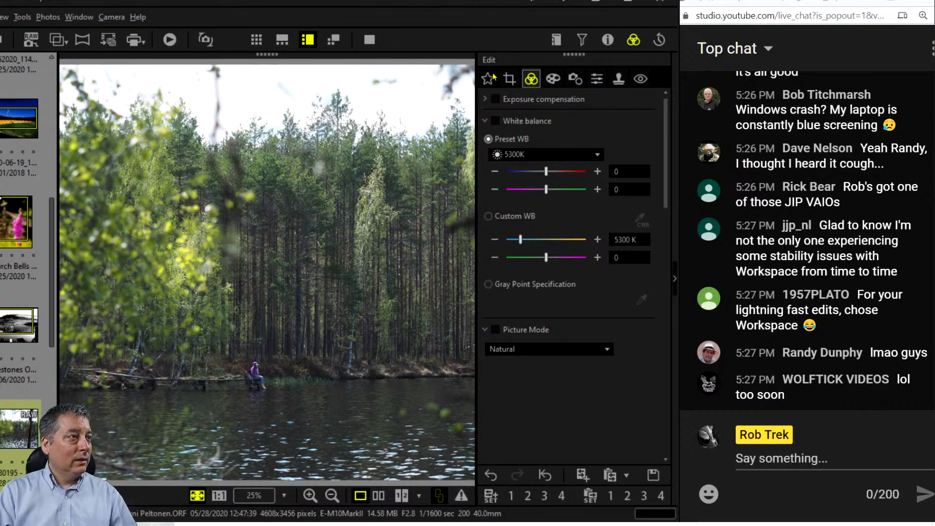
Tighten the square crop to 1899 × 1899, shift it up-left, and apply.
click(509, 78)
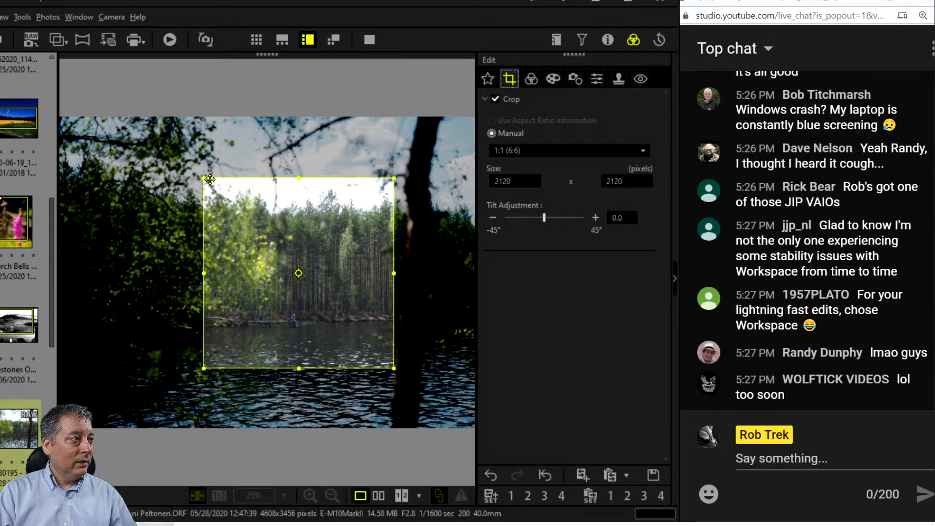
drag(205, 181, 226, 207)
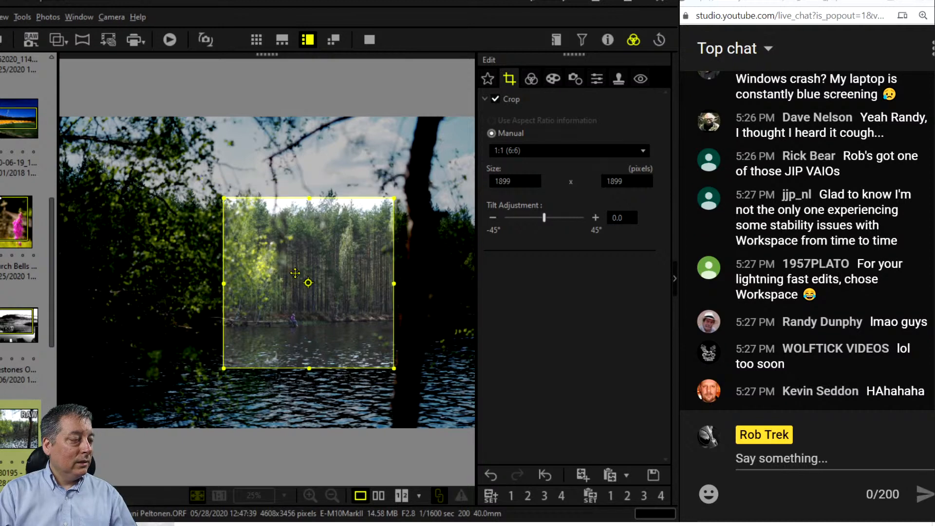
mouse_move(295, 273)
mouse_down()
mouse_move(289, 264)
mouse_move(288, 273)
mouse_up()
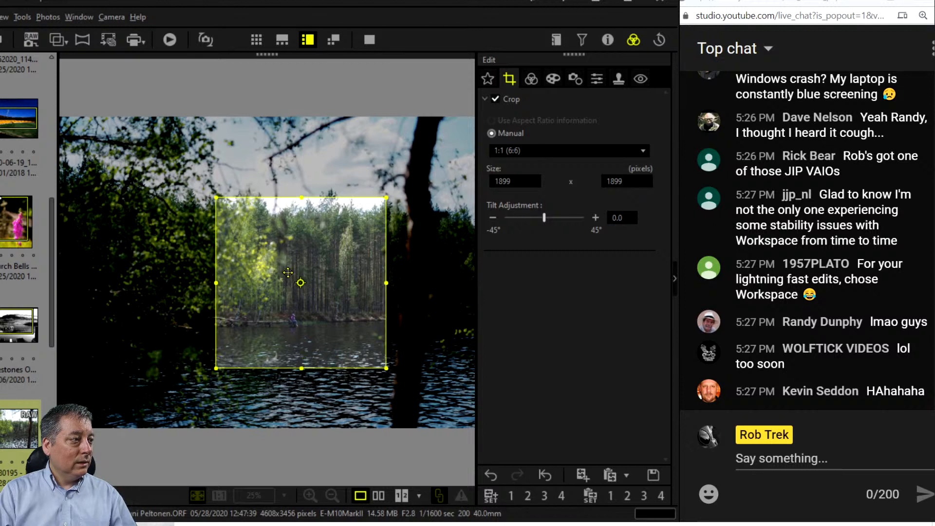
click(532, 79)
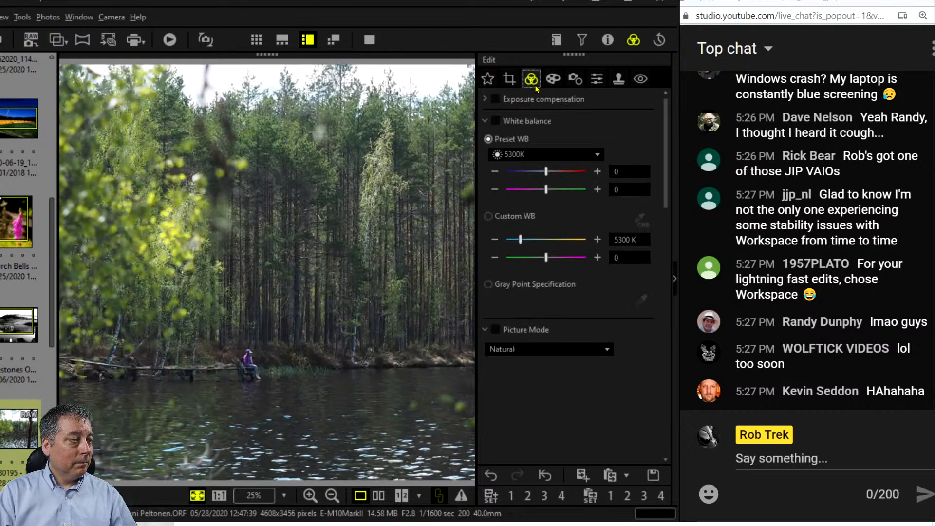
Switch Picture Mode to Monotone and set Dehaze to 100 and Clarity to 13.
click(584, 355)
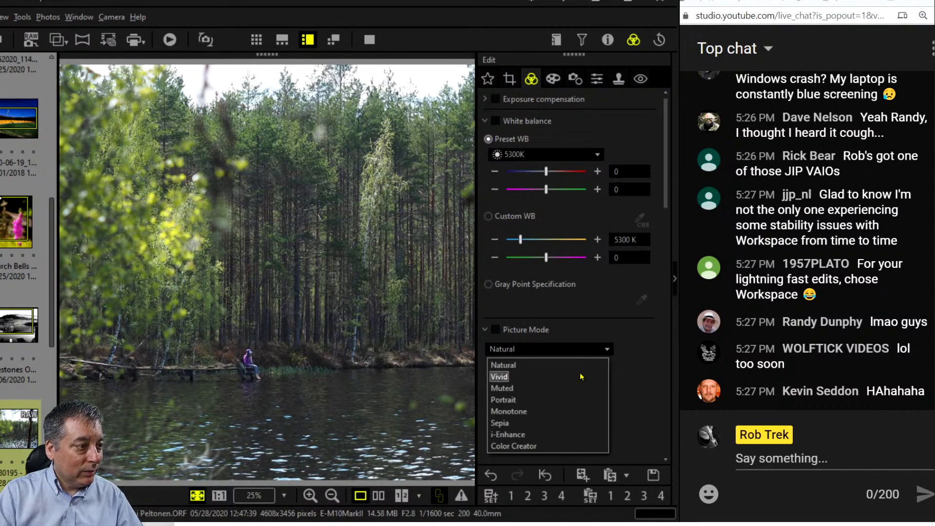
click(572, 411)
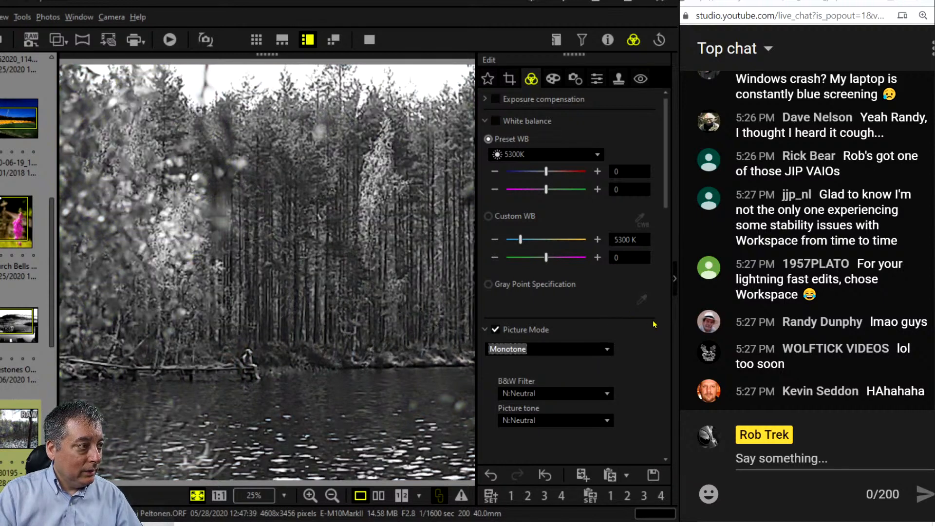
scroll(653, 324, down, 1)
scroll(654, 324, down, 5)
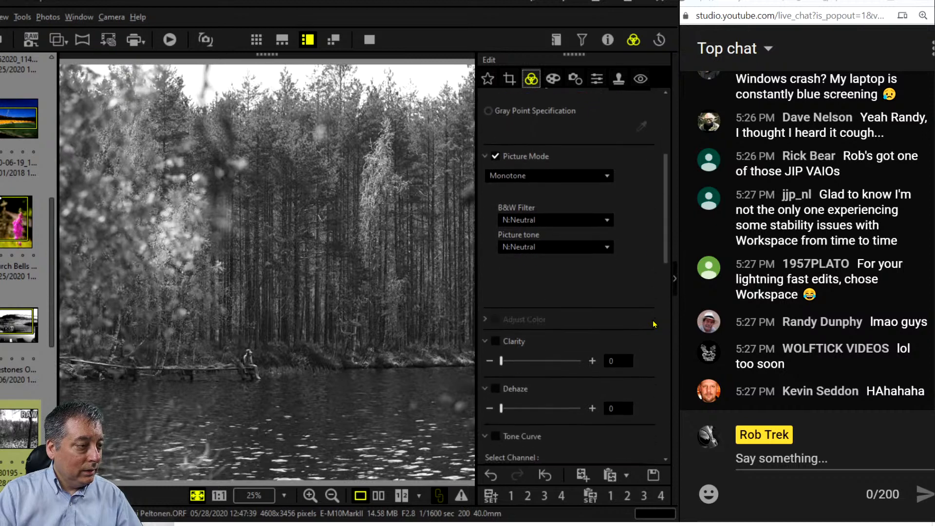
drag(502, 331, 593, 331)
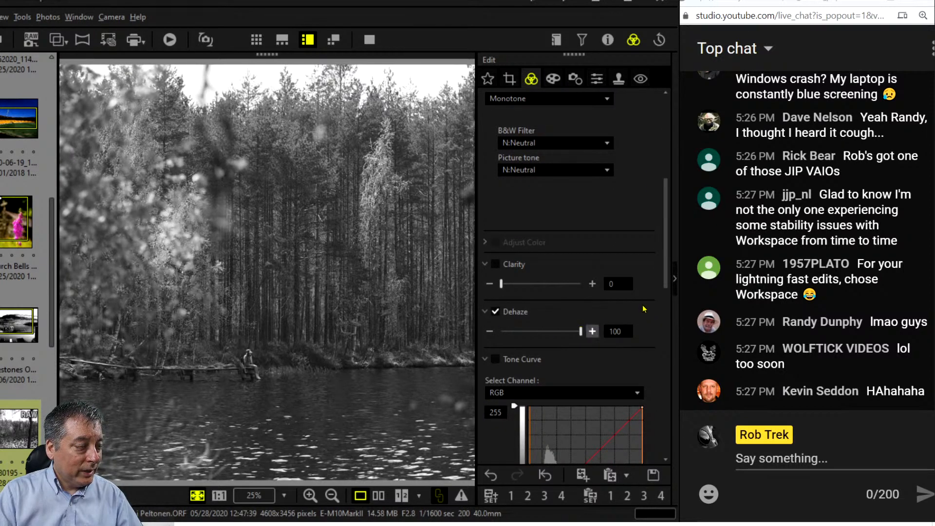
drag(507, 287, 518, 287)
scroll(645, 294, down, 2)
scroll(645, 295, down, 3)
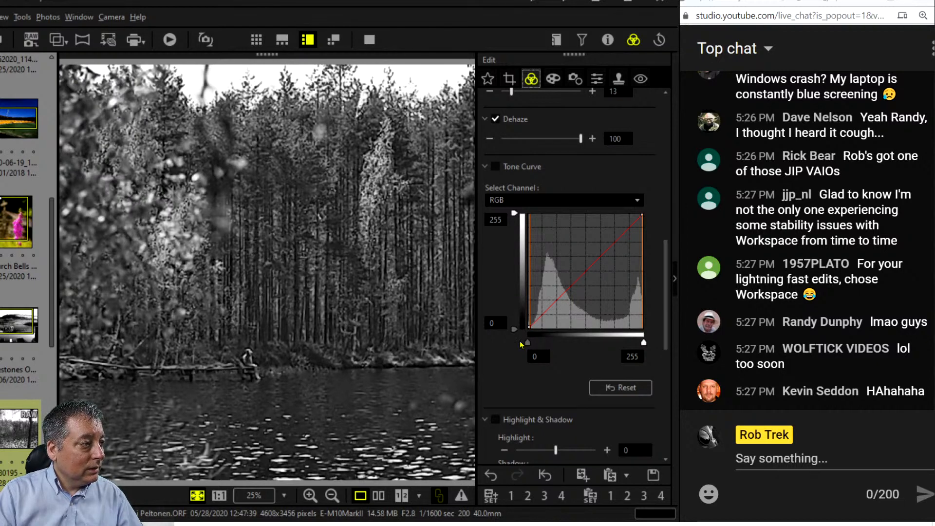
Add shadow, midtone and highlight points, pulling shadows down and highlights up into an S-curve.
click(551, 305)
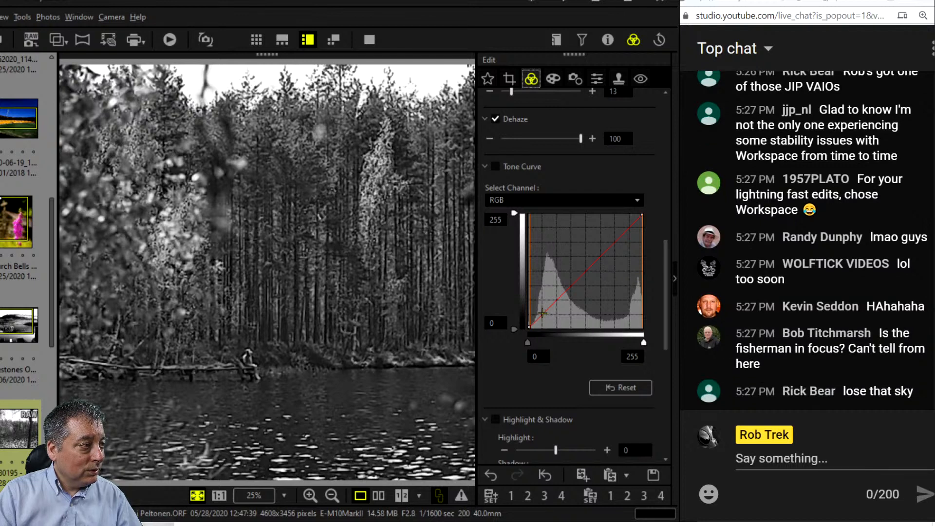
drag(542, 313, 545, 314)
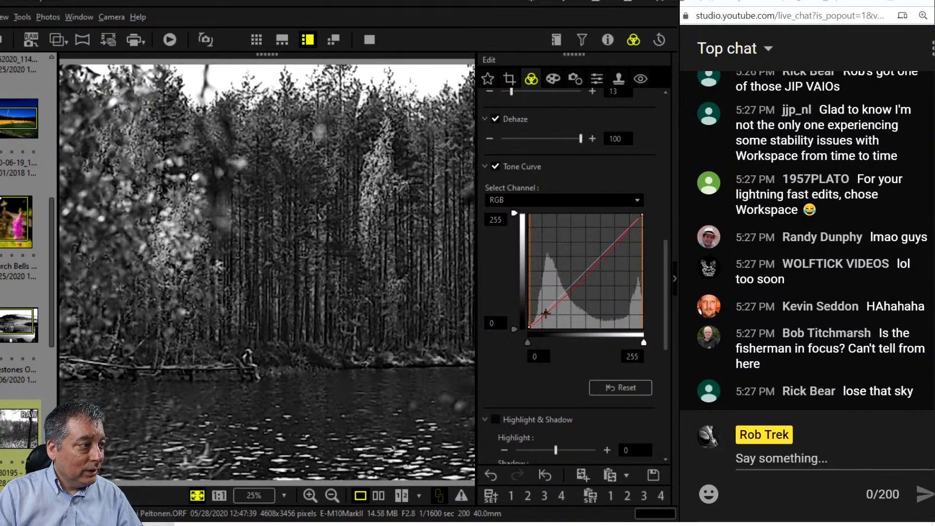
click(582, 284)
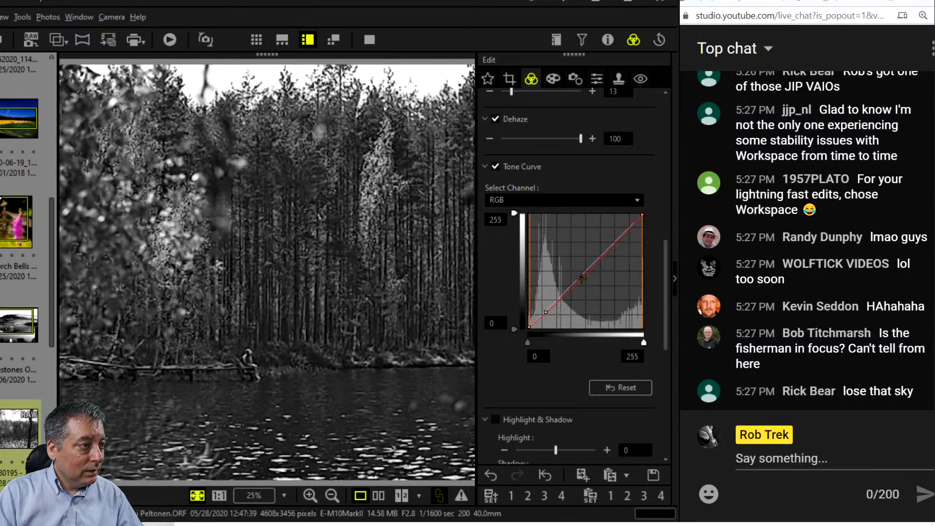
drag(581, 278, 580, 276)
drag(611, 244, 614, 233)
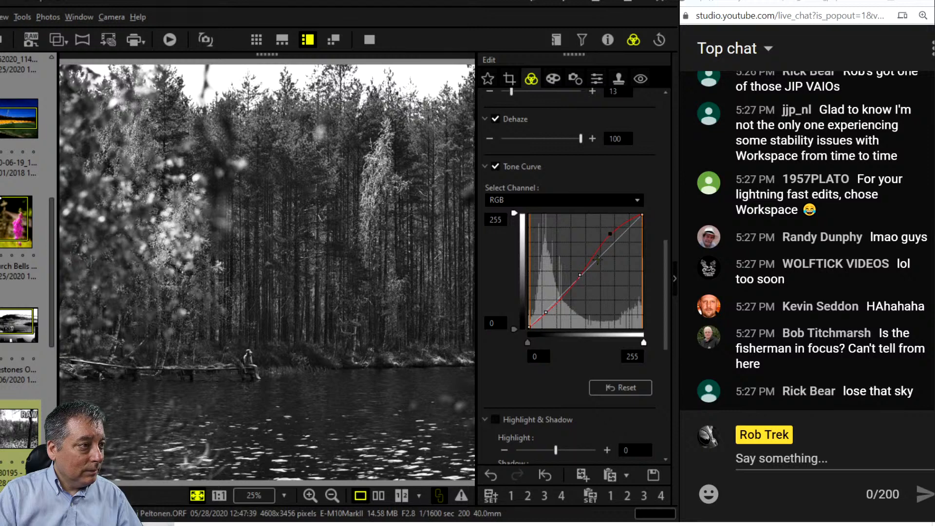
drag(546, 312, 541, 322)
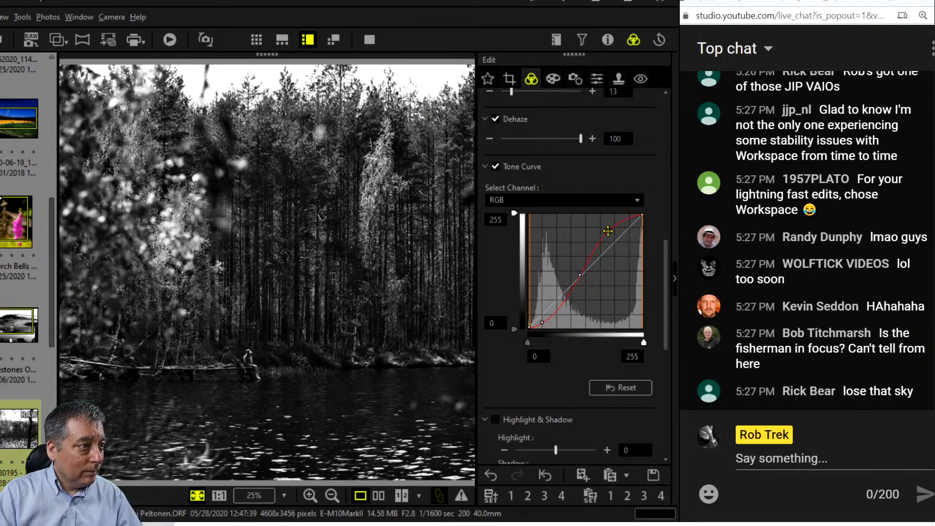
drag(609, 232, 612, 235)
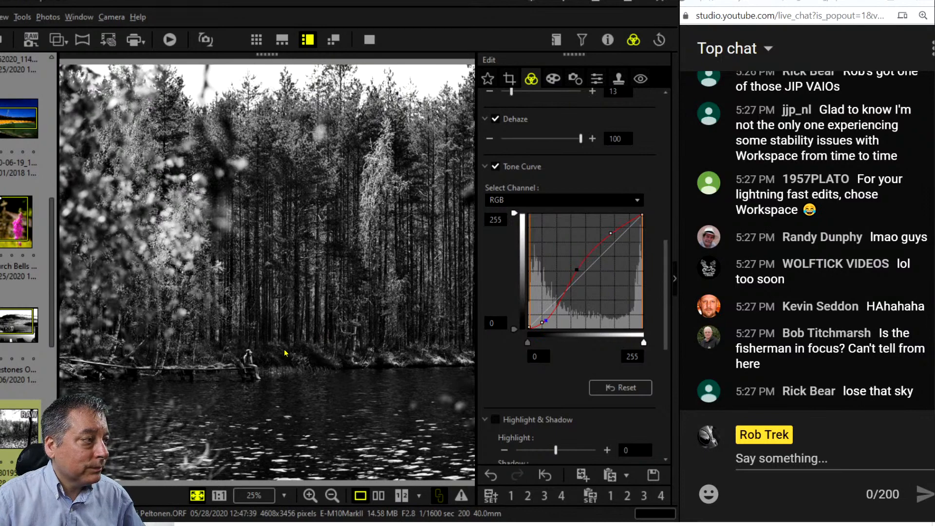
Inspect the fisherman at 100%, fit the photo back, and reopen the 1:1 crop settings.
click(261, 364)
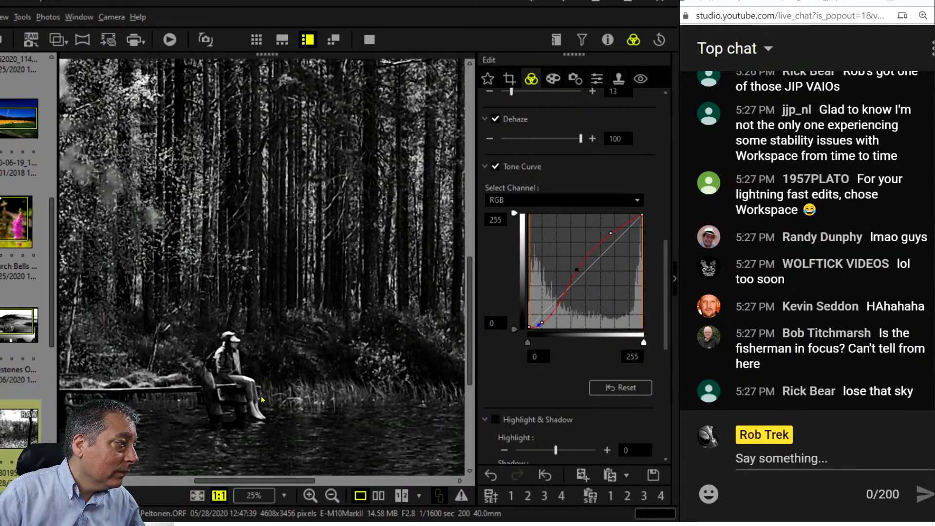
drag(252, 408, 329, 392)
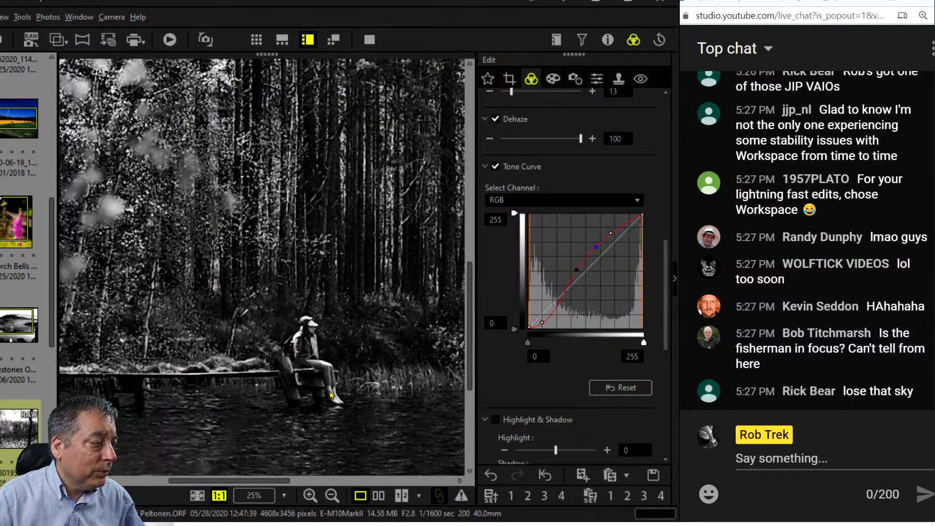
drag(353, 424, 288, 413)
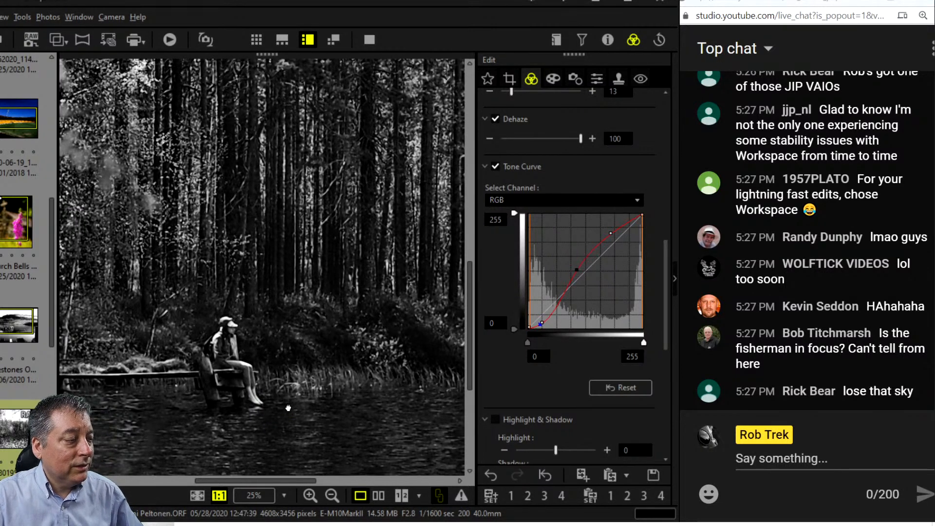
click(288, 408)
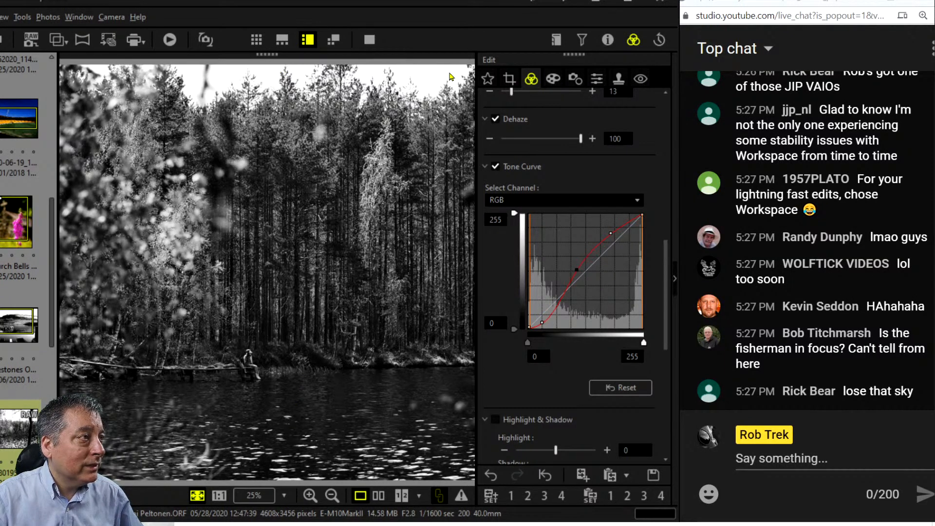
click(509, 79)
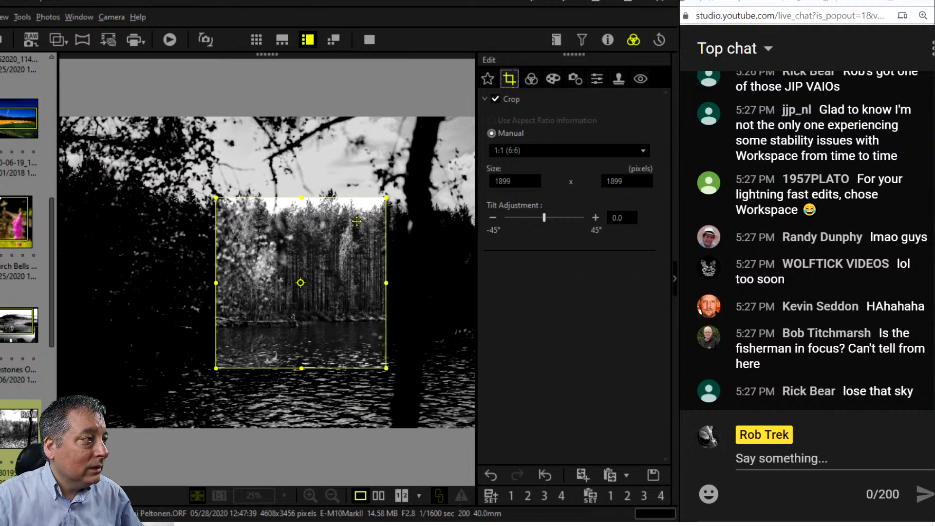
Nudge the 1:1 crop frame slightly down, then slightly left and down, applying each change.
drag(338, 244, 338, 256)
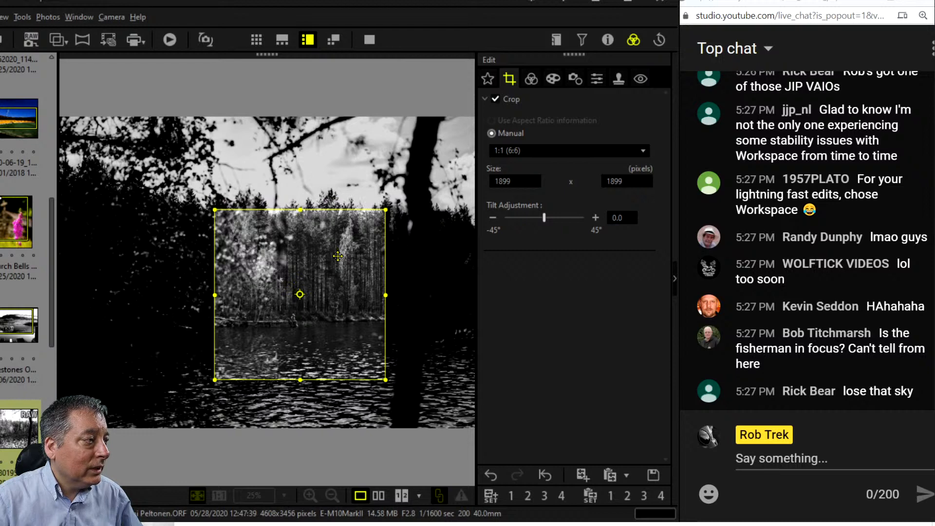
click(537, 79)
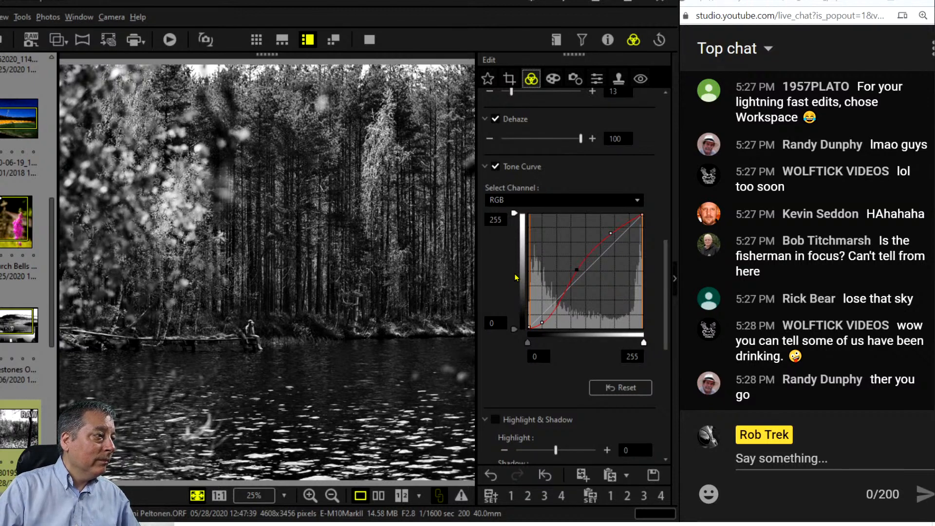
click(509, 79)
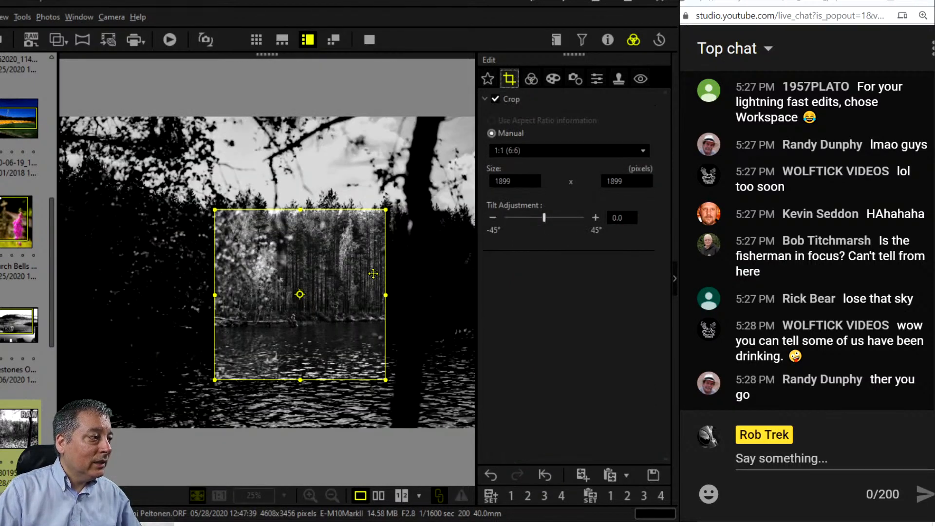
drag(341, 284, 340, 287)
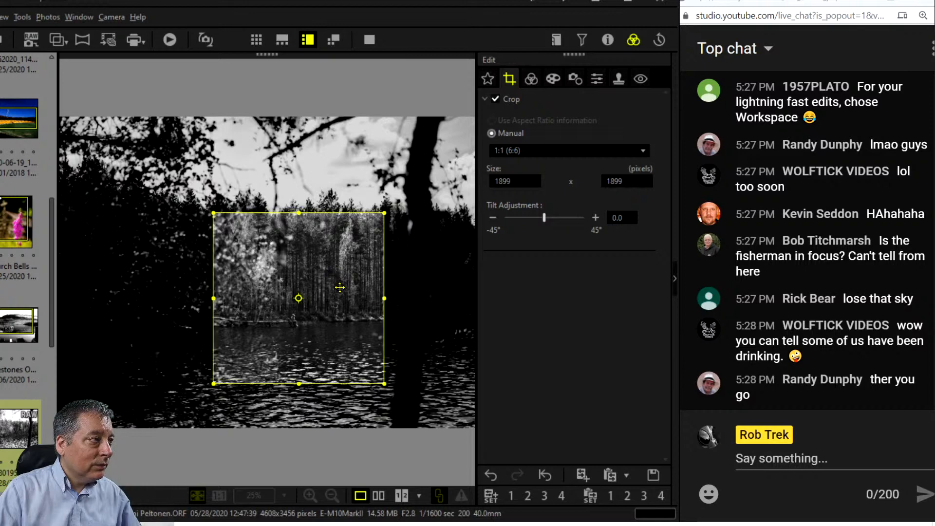
click(530, 79)
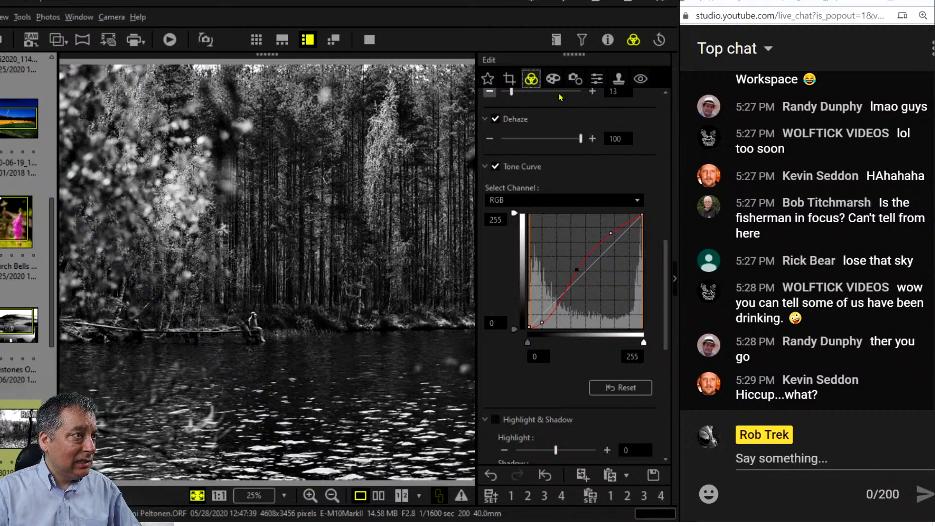
Set Adjust Vignetting to -11 in the Art Filter settings after trying a stronger vignette.
click(556, 74)
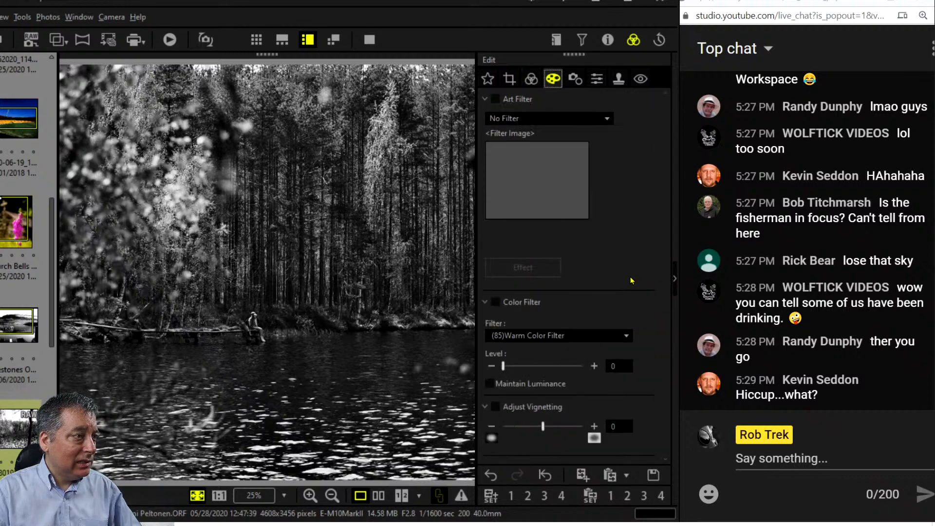
drag(543, 428, 518, 432)
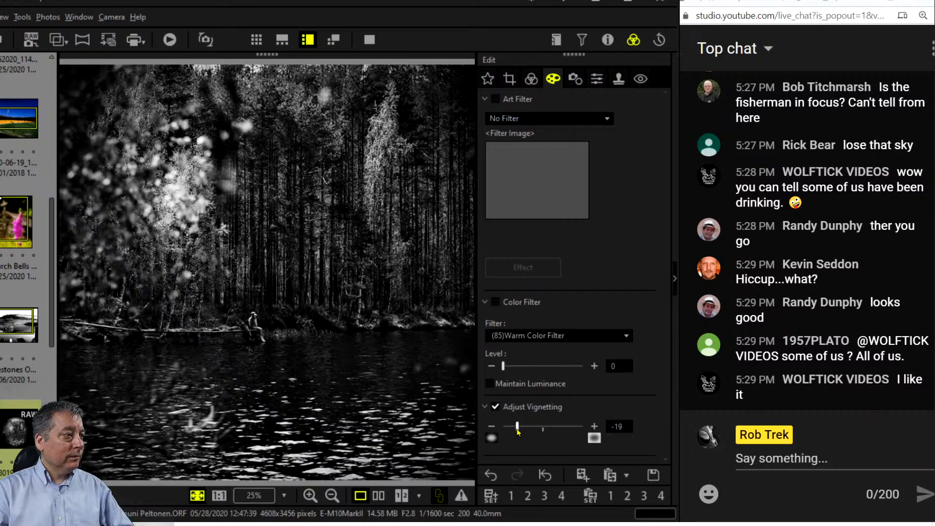
drag(517, 427, 527, 427)
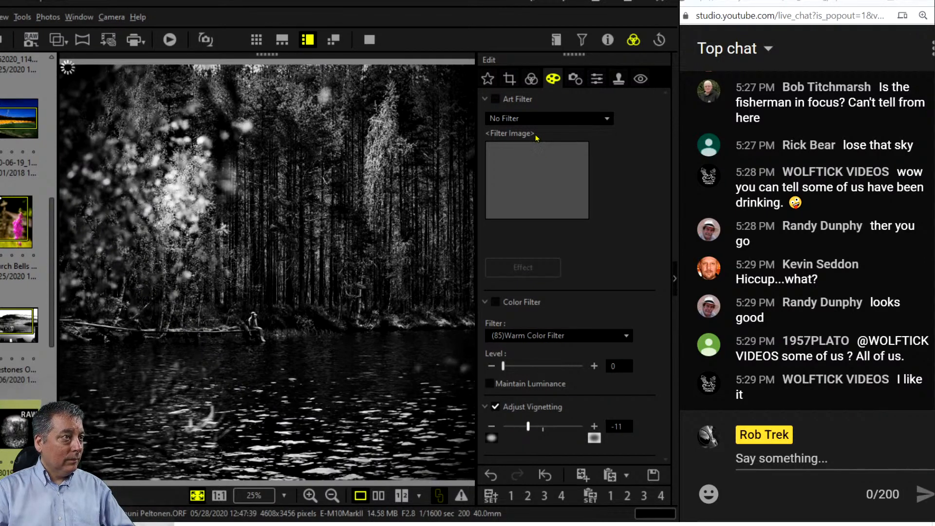
click(530, 79)
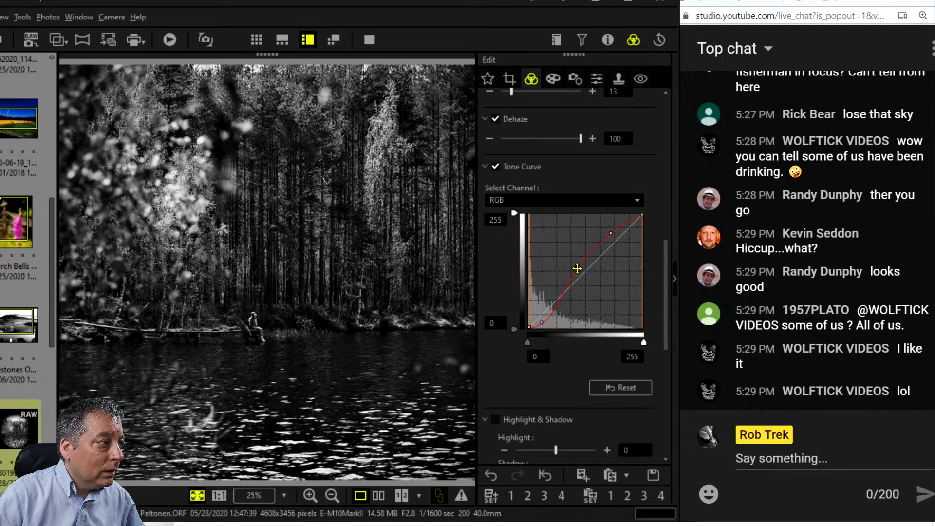
Raise the tone-curve midpoint slightly and switch Picture Mode back to Natural.
drag(576, 267, 562, 290)
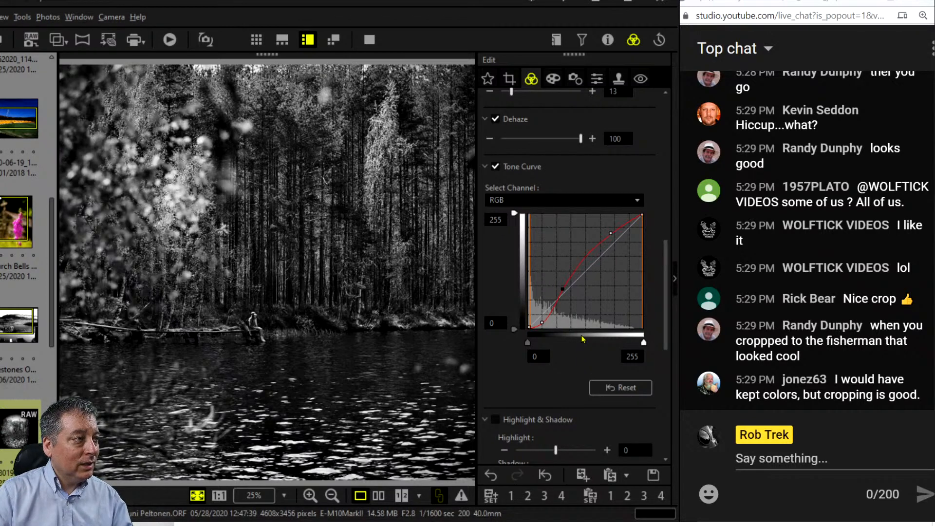
scroll(563, 198, up, 9)
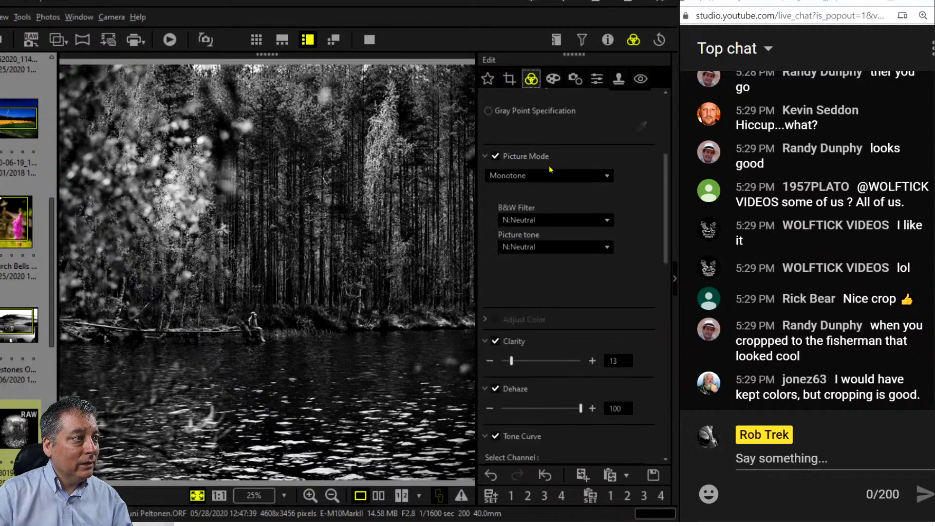
click(558, 292)
click(559, 301)
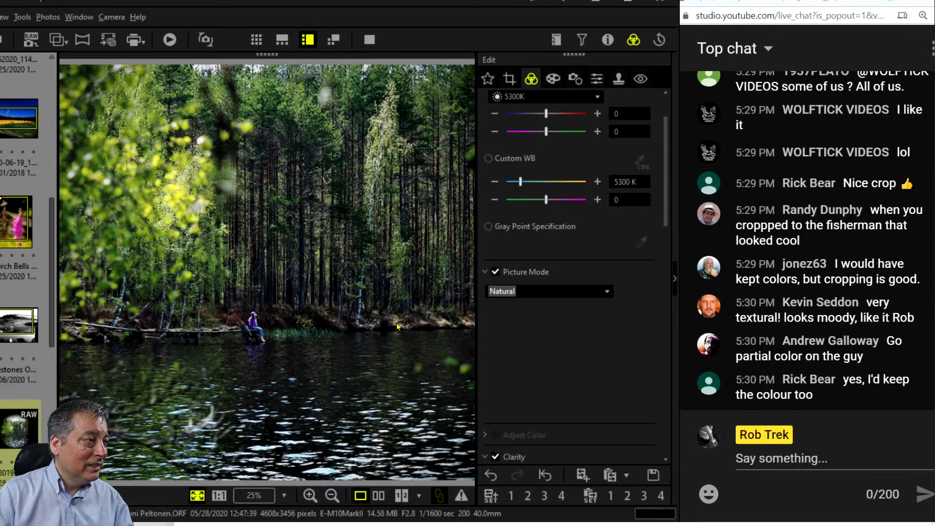
click(247, 337)
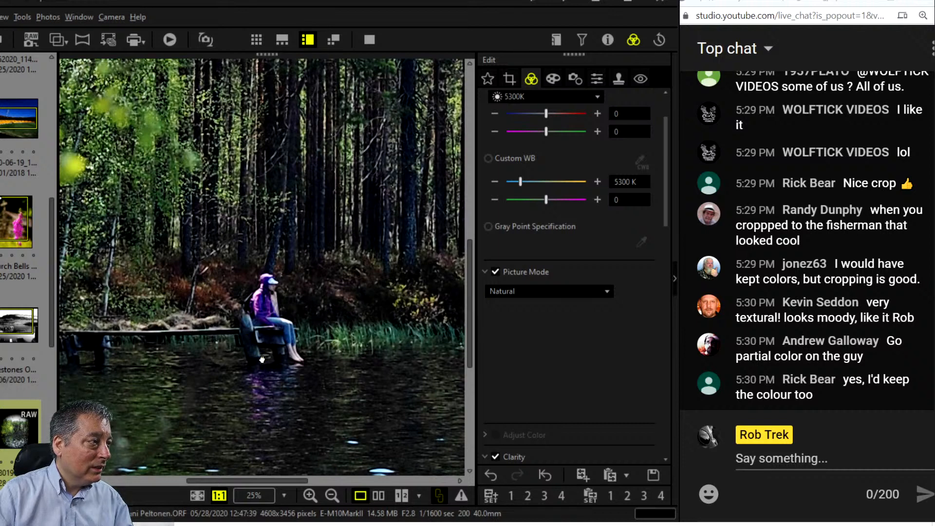
drag(264, 360, 277, 359)
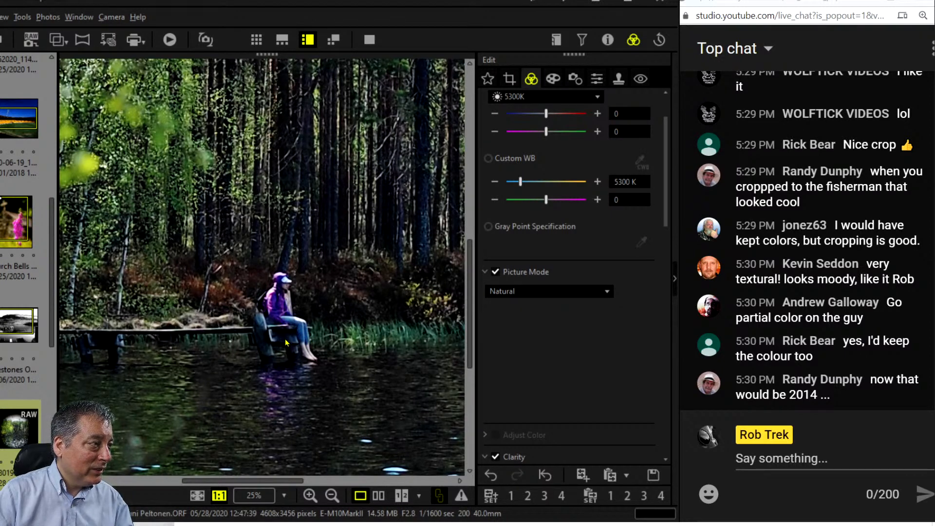
click(299, 380)
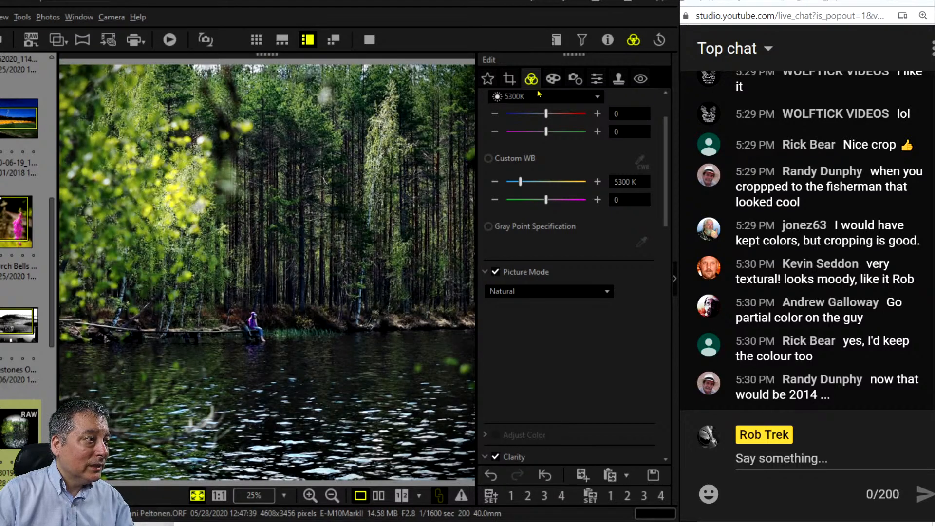
click(552, 78)
Apply the Partial Color art filter keeping only blue tones, and view it full screen.
click(563, 119)
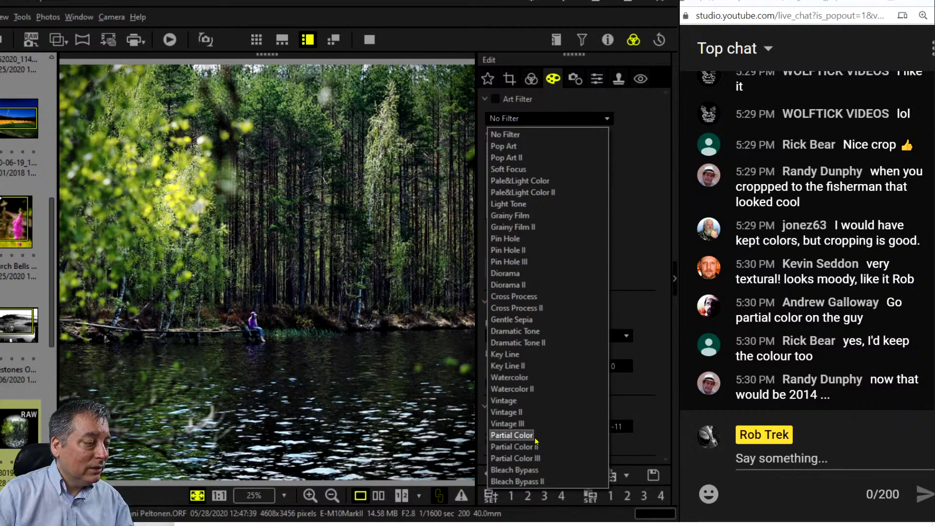
click(511, 435)
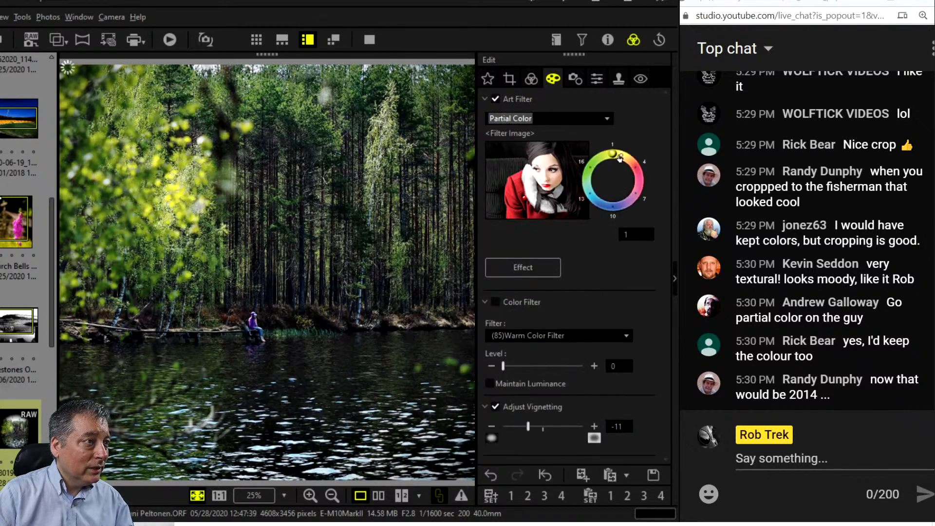
drag(615, 158, 618, 212)
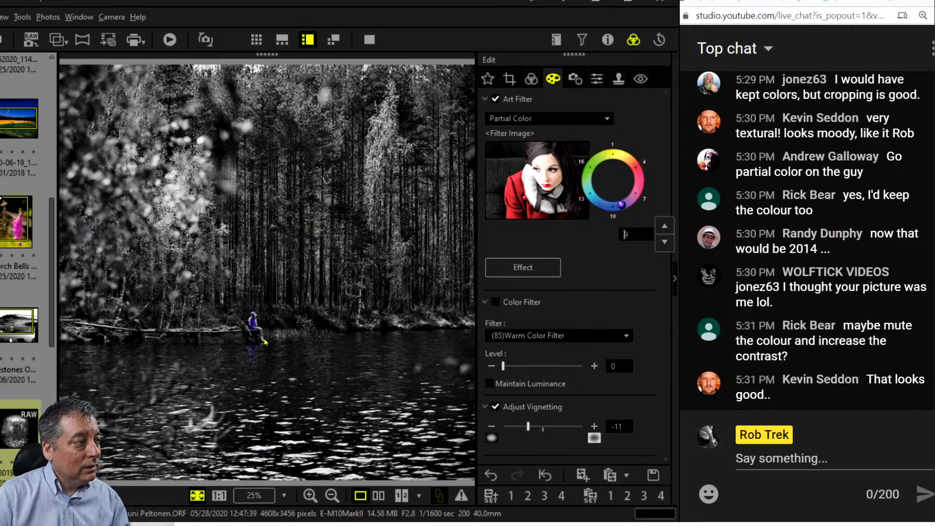
click(369, 40)
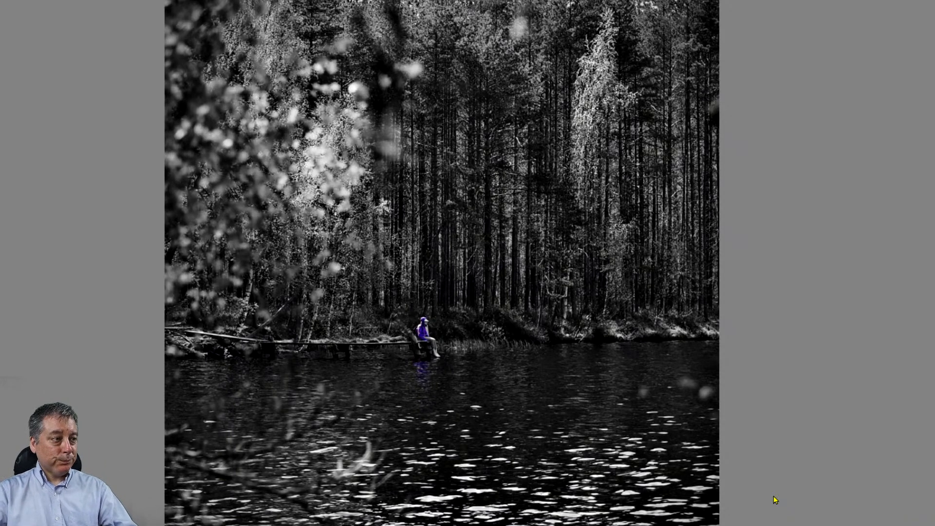
Switch the art filter to Partial Color II and compare the result beside the original.
key(Escape)
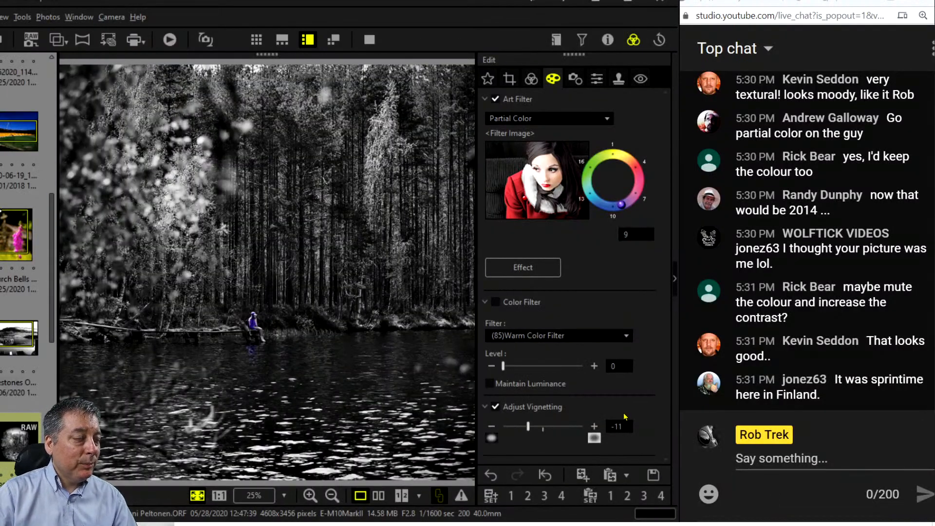
click(590, 120)
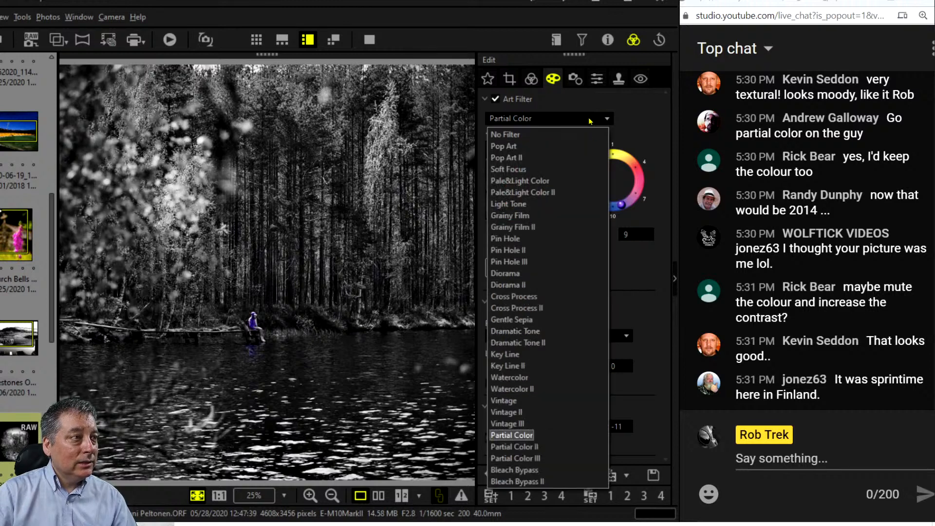
click(547, 447)
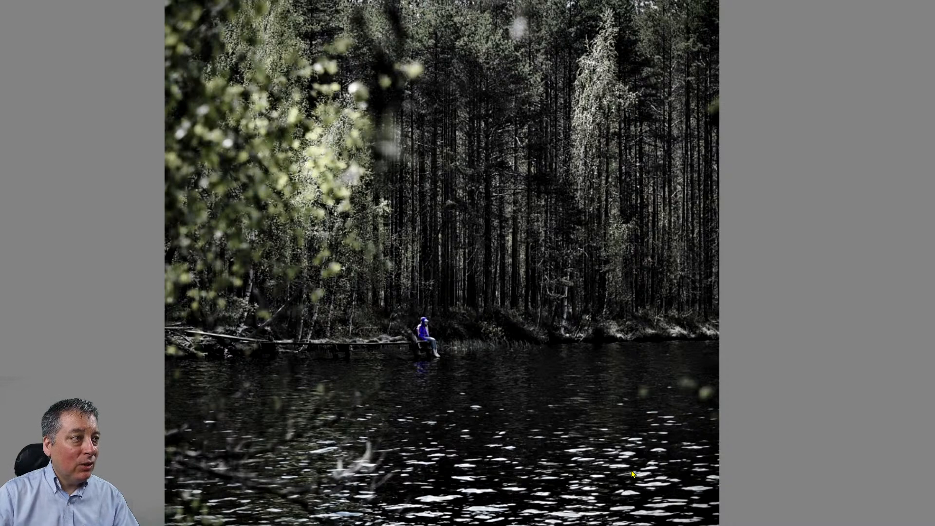
key(Escape)
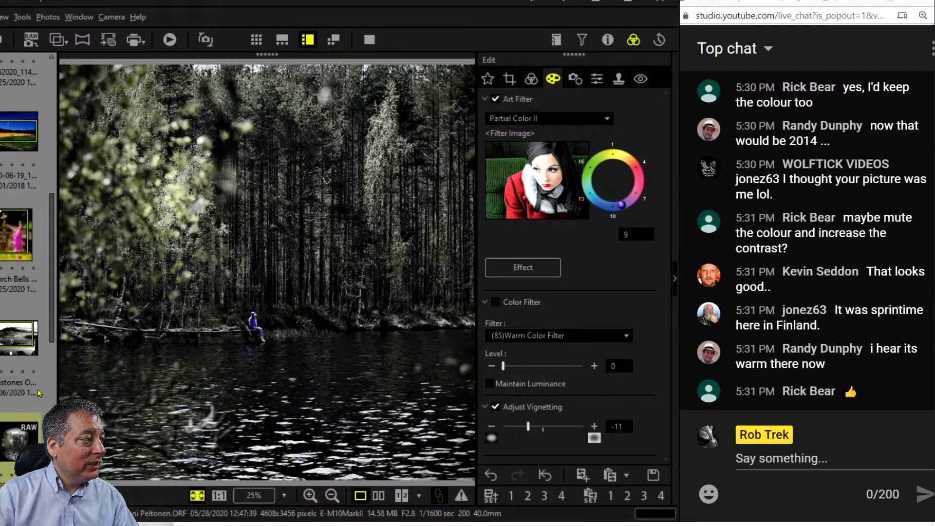
scroll(39, 392, down, 3)
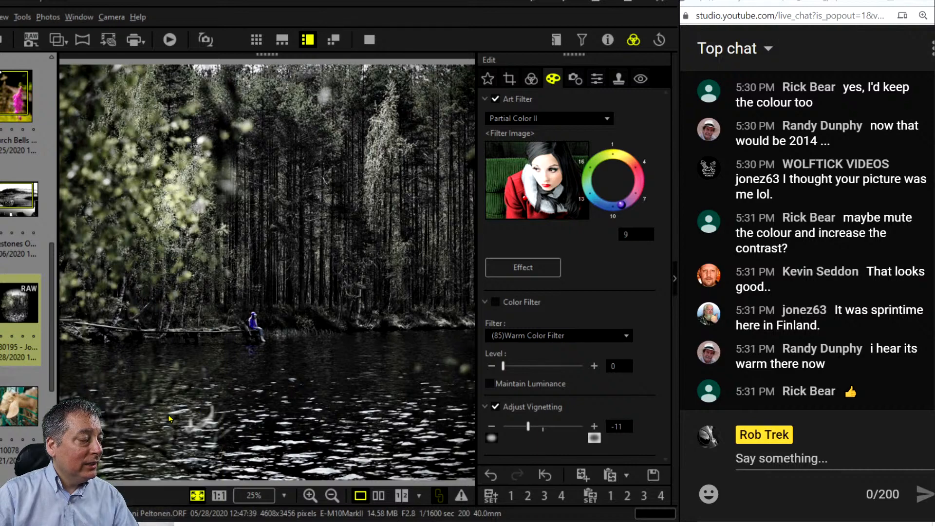
click(379, 496)
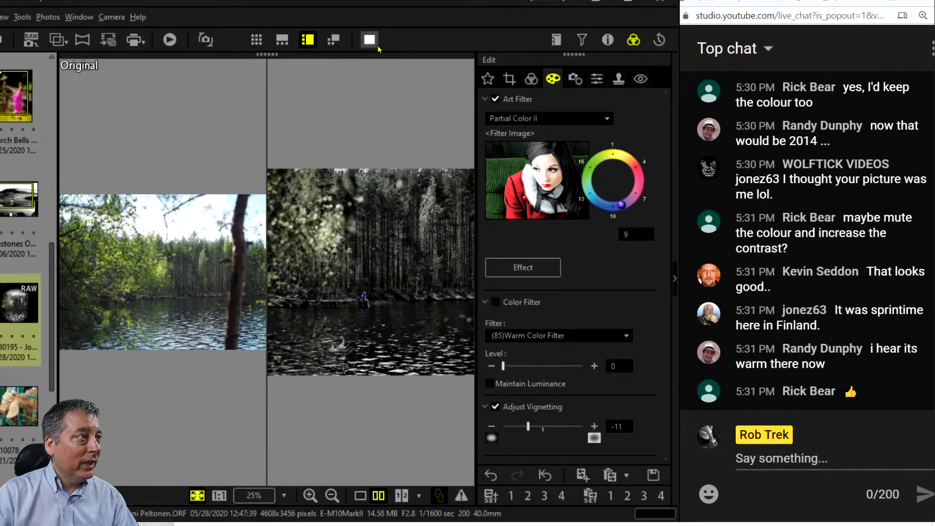
click(372, 42)
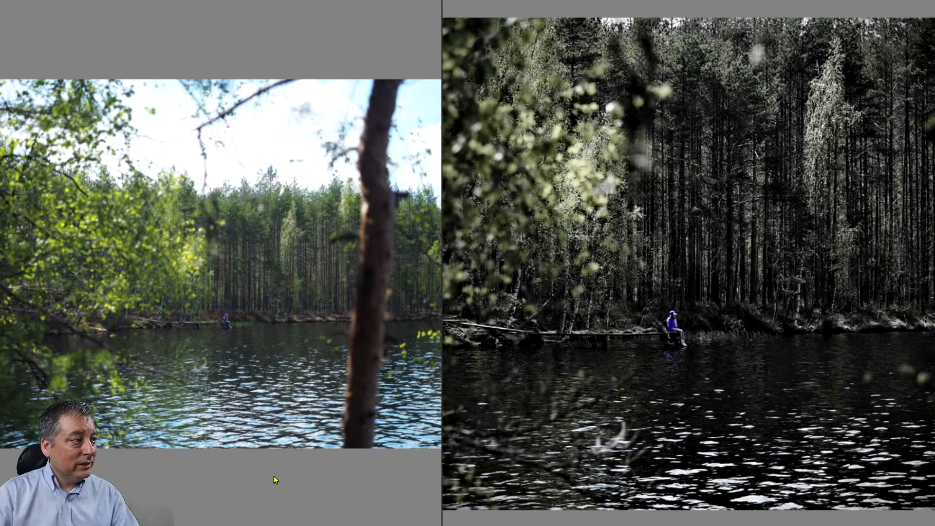
key(Escape)
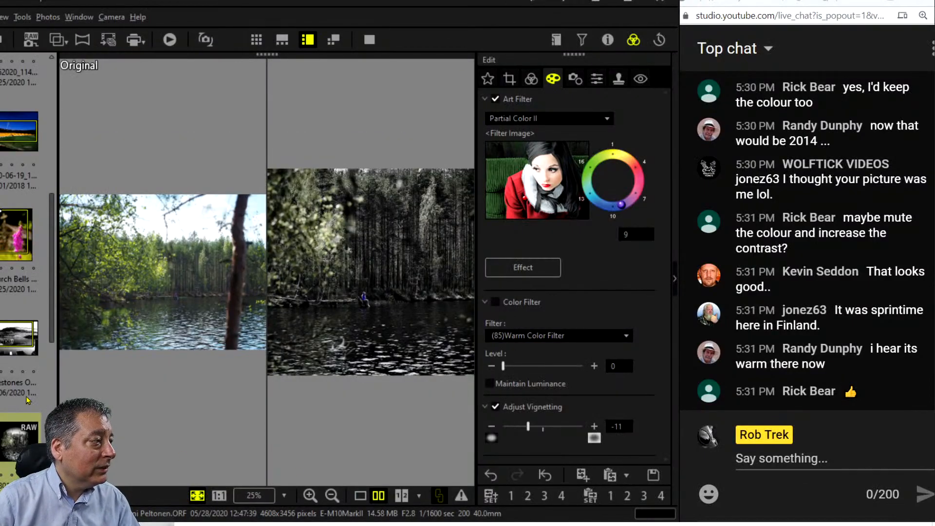
scroll(27, 401, down, 3)
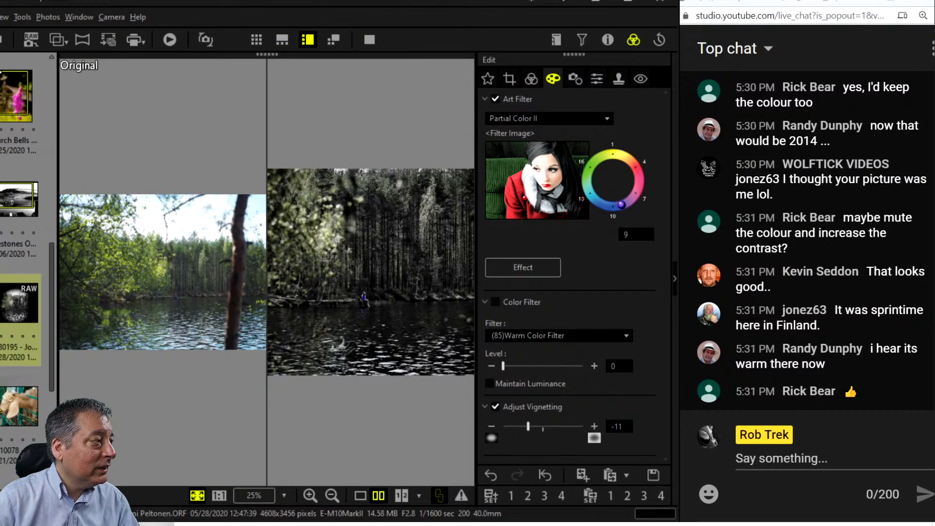
Open the goat photo alone, show its lens distortion settings and shooting info, and restore the preview.
click(2, 406)
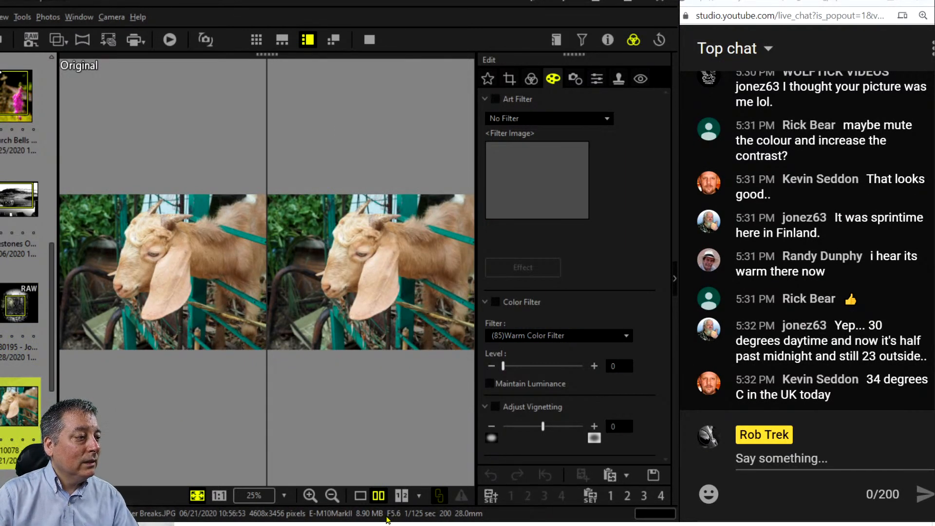
click(358, 498)
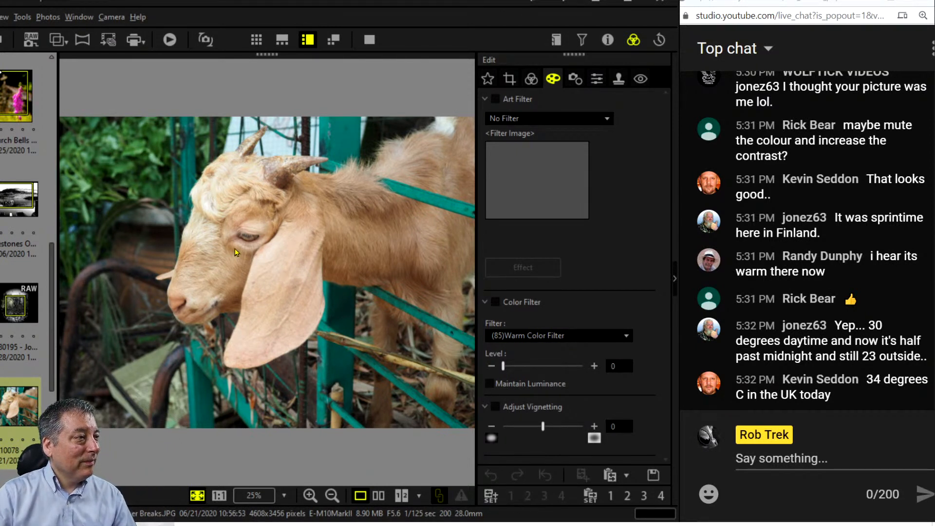
click(574, 78)
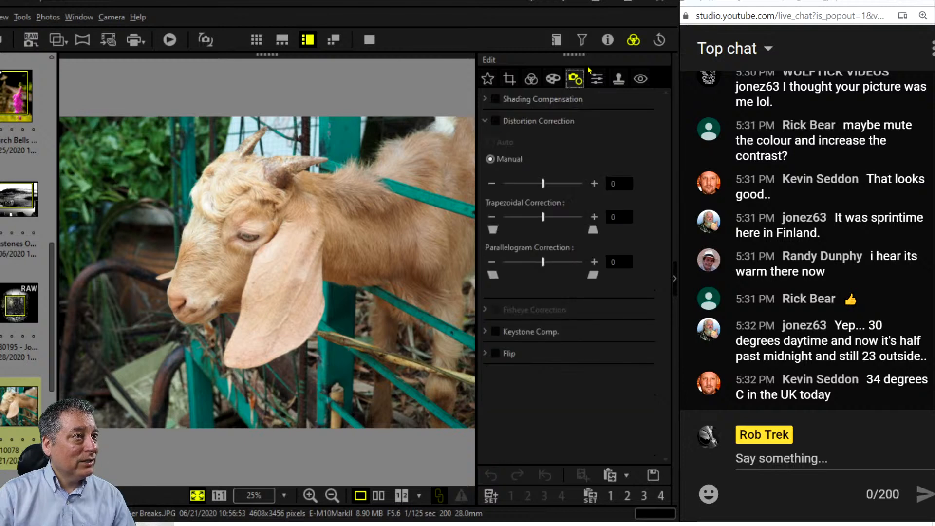
click(608, 40)
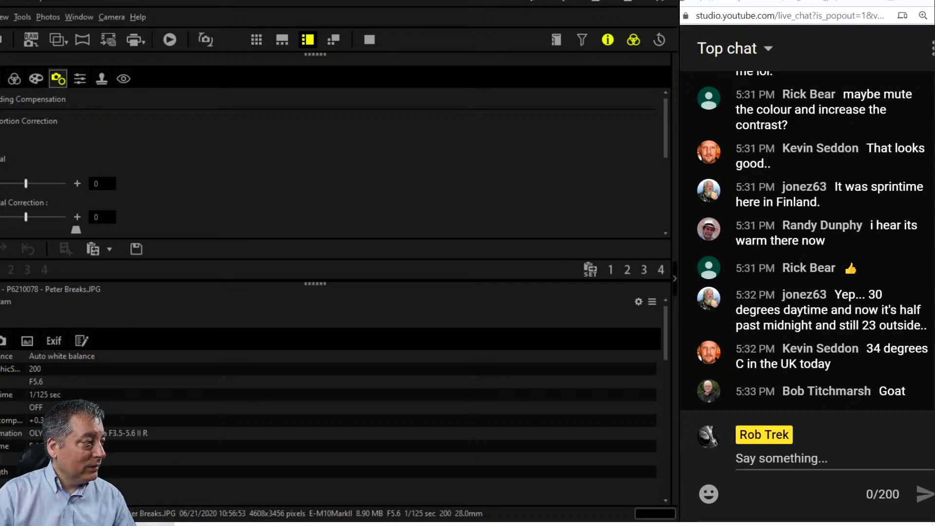
drag(21, 282, 476, 284)
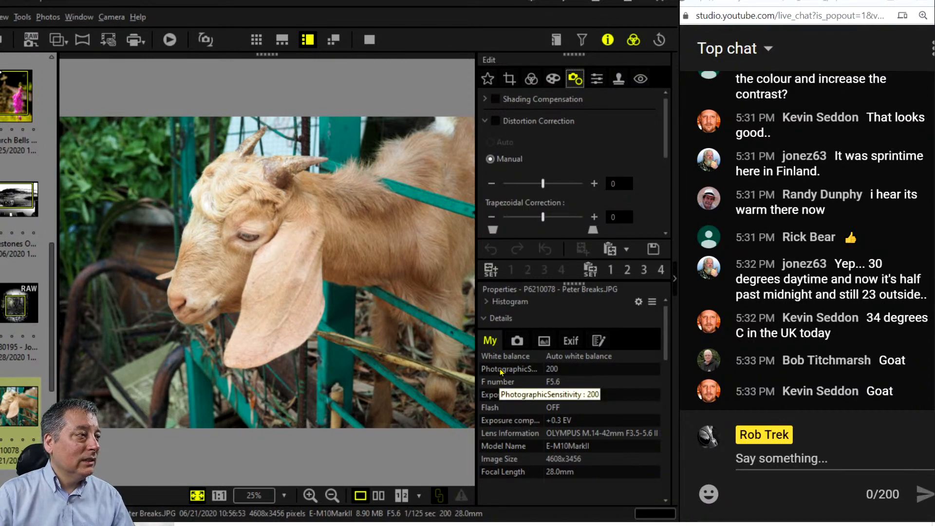
click(244, 236)
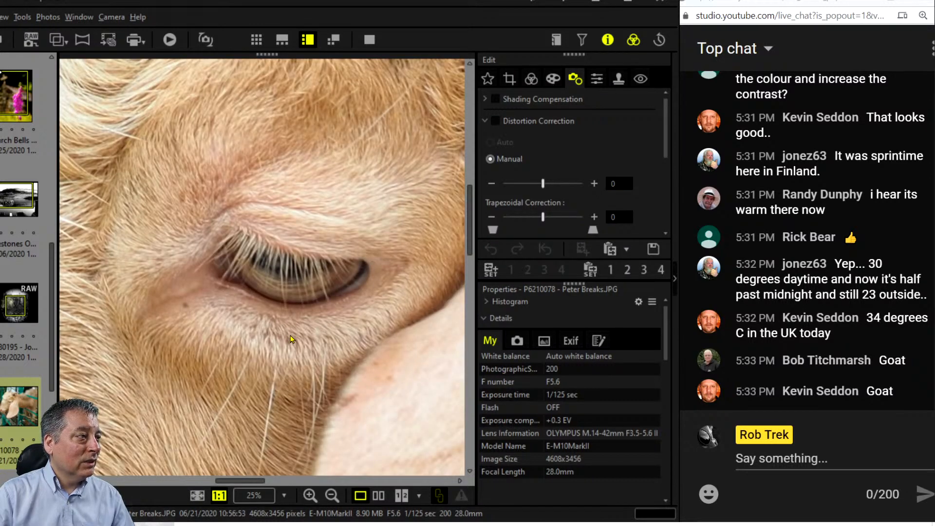
drag(244, 356, 372, 322)
drag(284, 383, 353, 343)
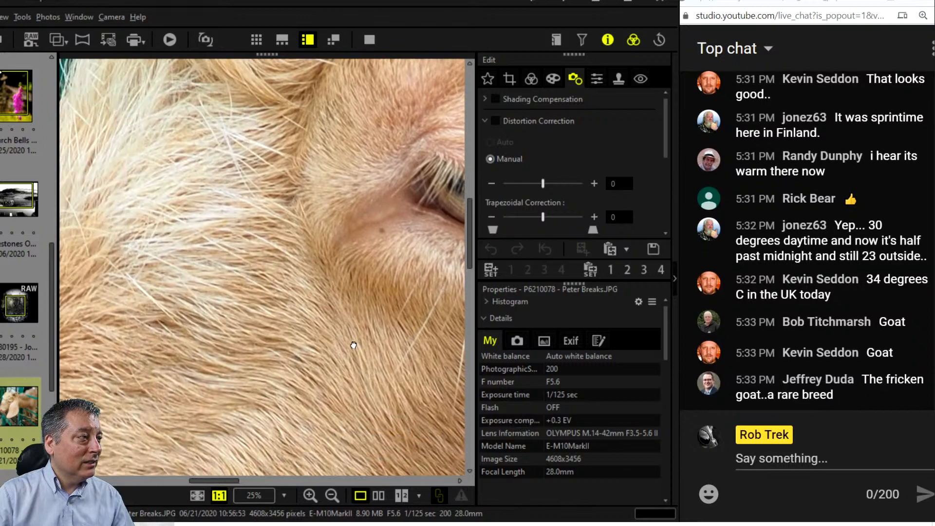
drag(324, 419, 263, 286)
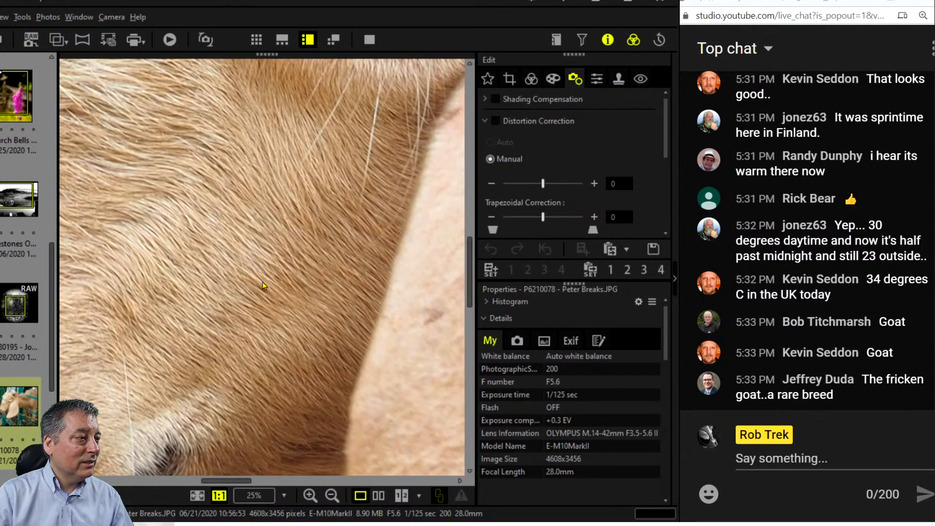
double_click(301, 325)
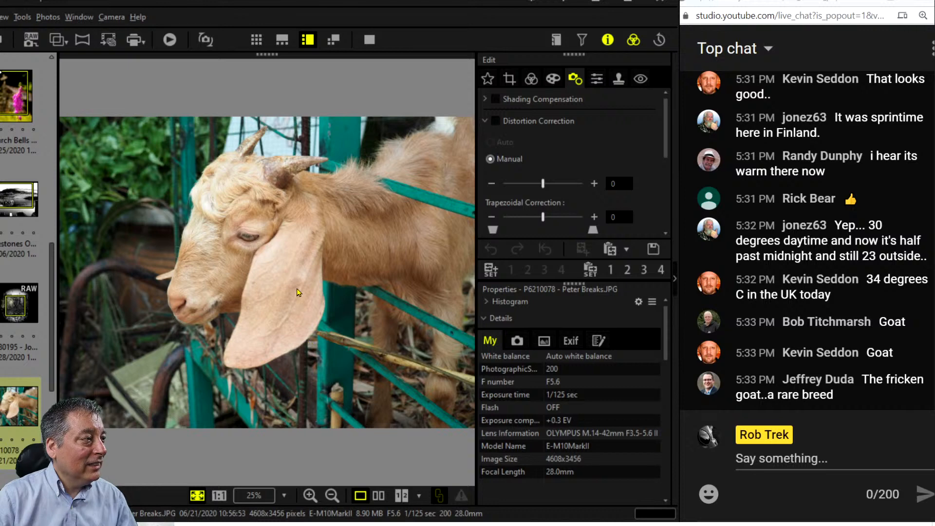
click(284, 287)
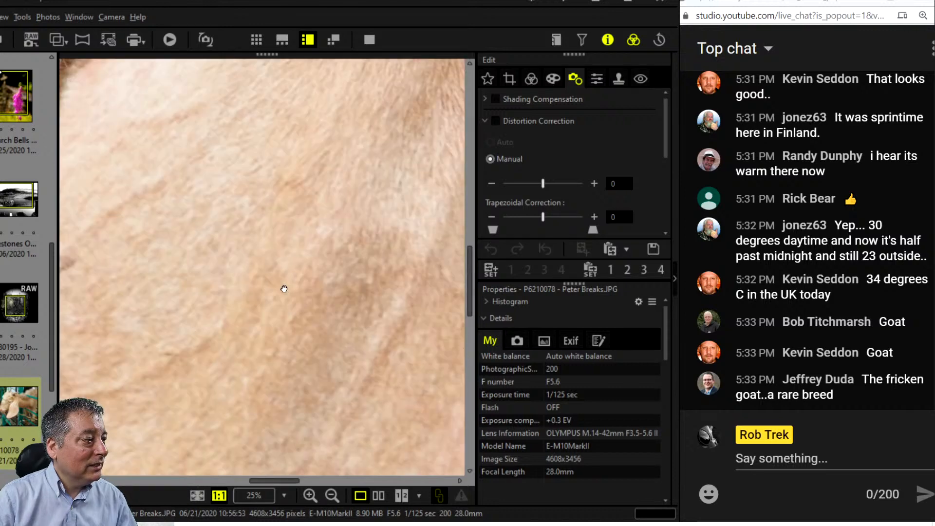
click(284, 287)
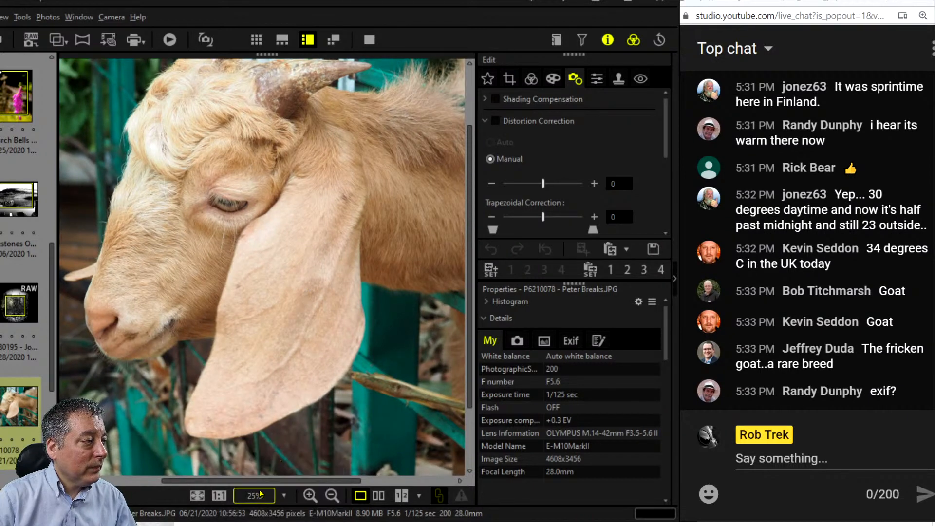
click(197, 495)
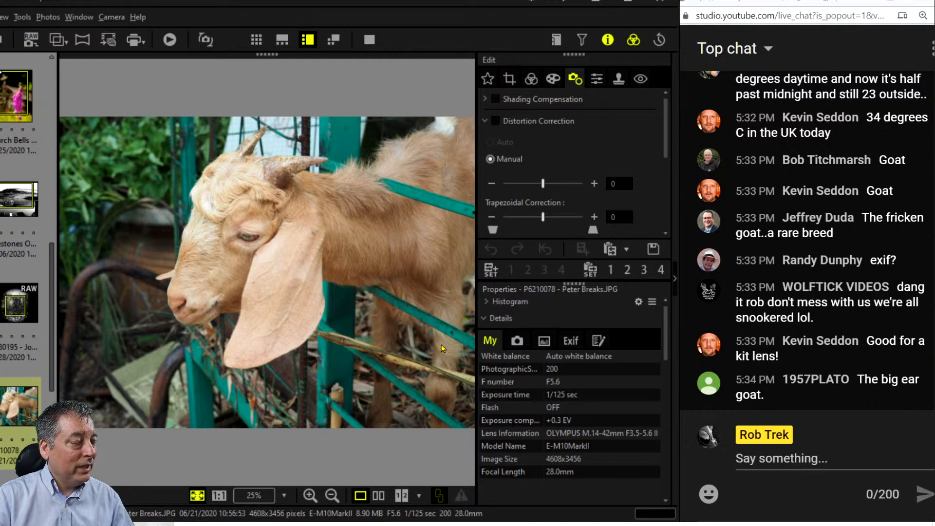
Lock the crop to a 1:1 square, shrink it, and position it over the goat's head.
click(510, 78)
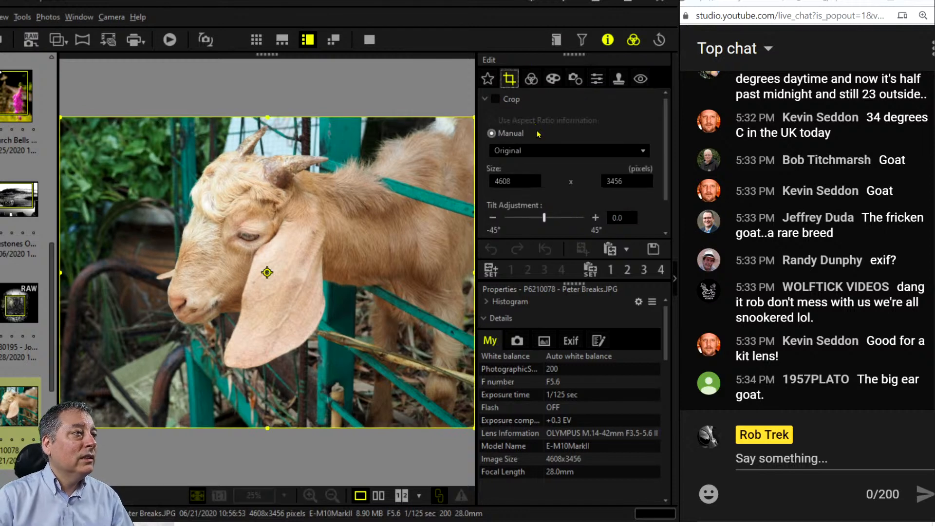
click(540, 151)
click(533, 212)
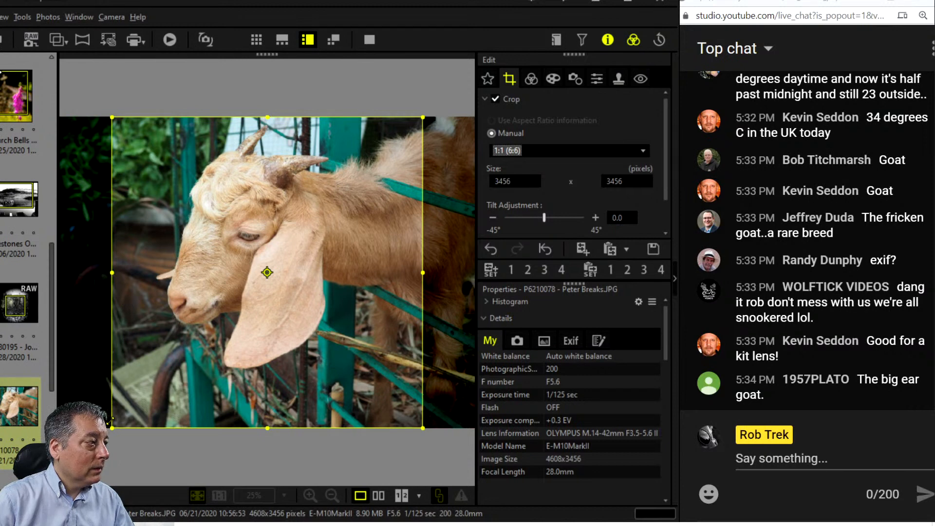
drag(109, 422, 157, 363)
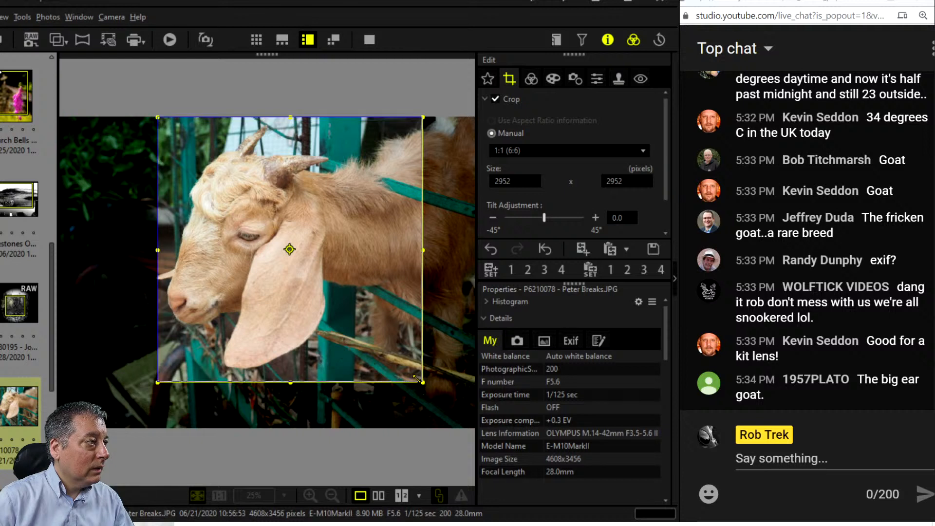
drag(417, 378, 410, 372)
drag(383, 344, 380, 347)
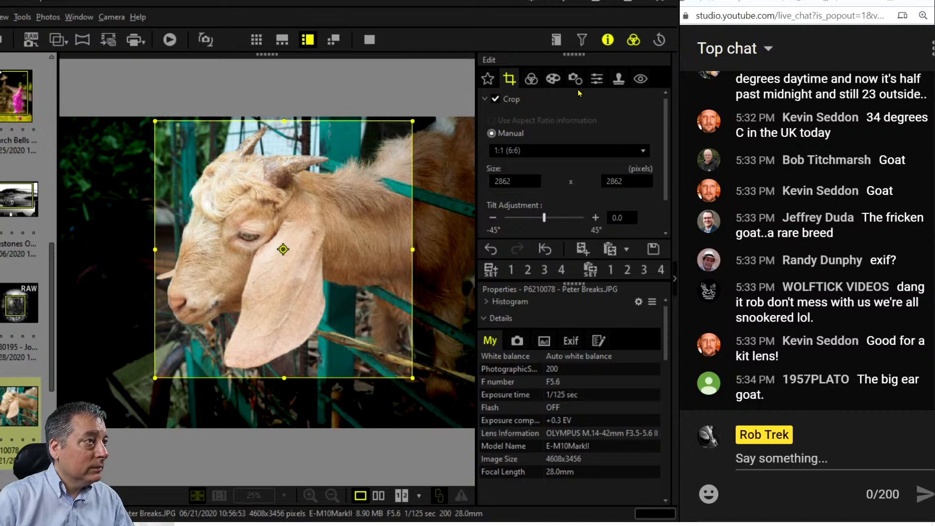
click(530, 80)
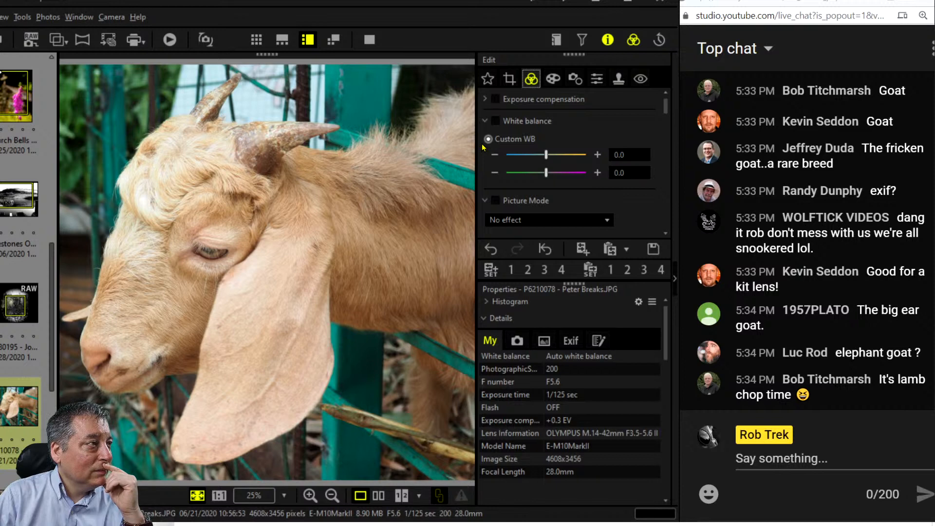
Tilt the photo 6.5°, shift the square left, and resize it to 2669 pixels.
click(509, 79)
drag(545, 218, 550, 218)
click(531, 78)
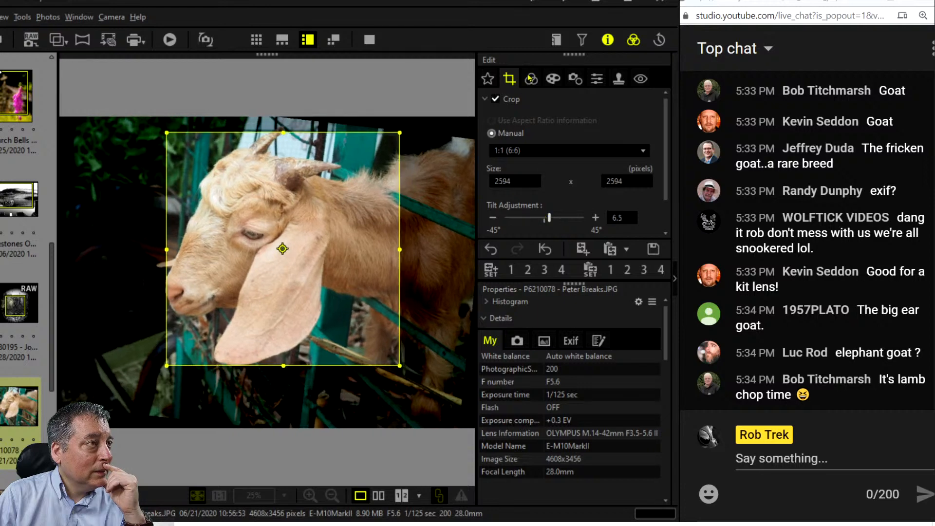
click(508, 79)
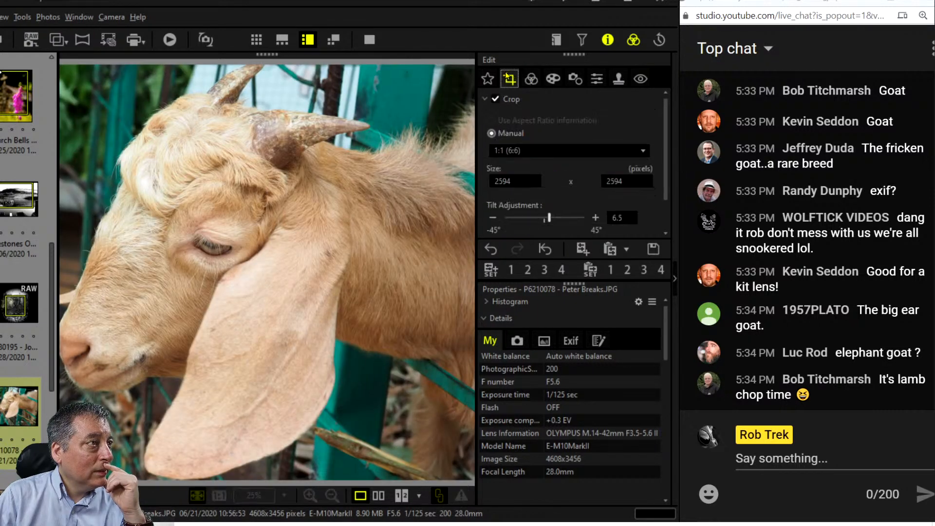
drag(257, 266, 244, 267)
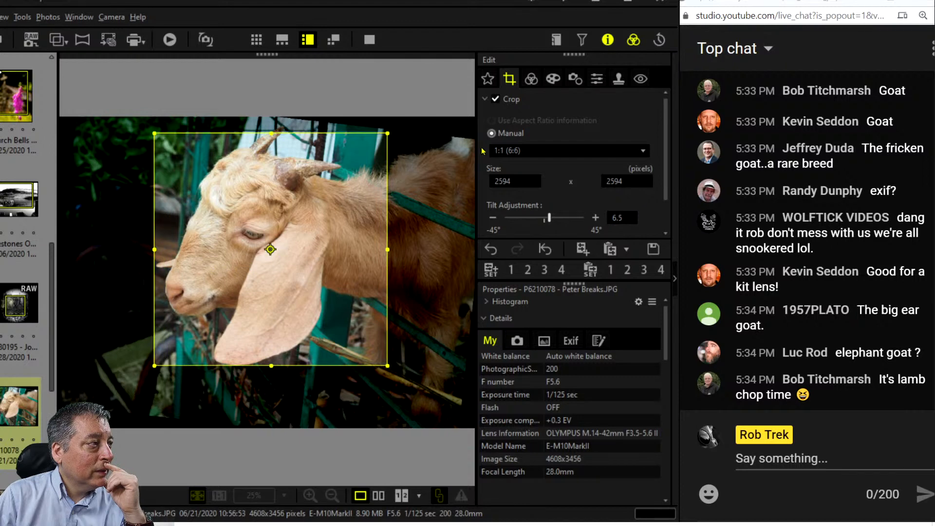
click(529, 78)
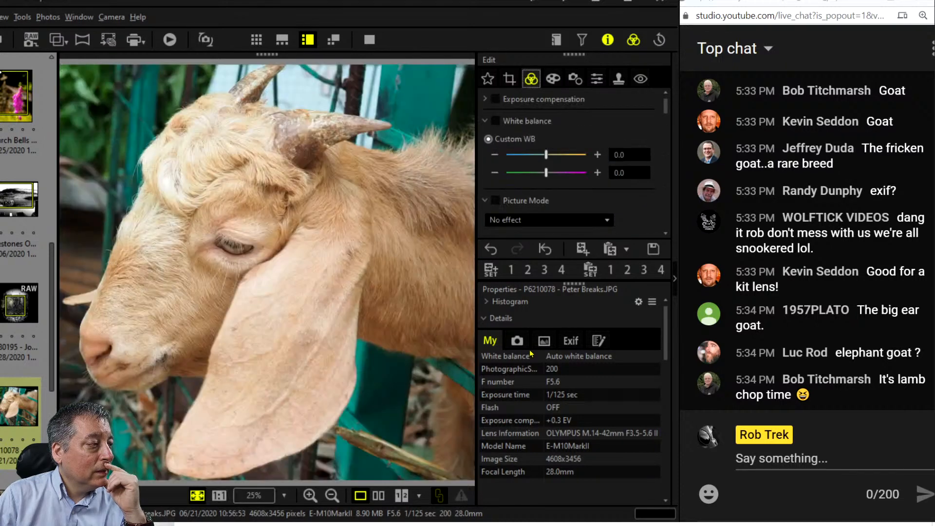
click(509, 79)
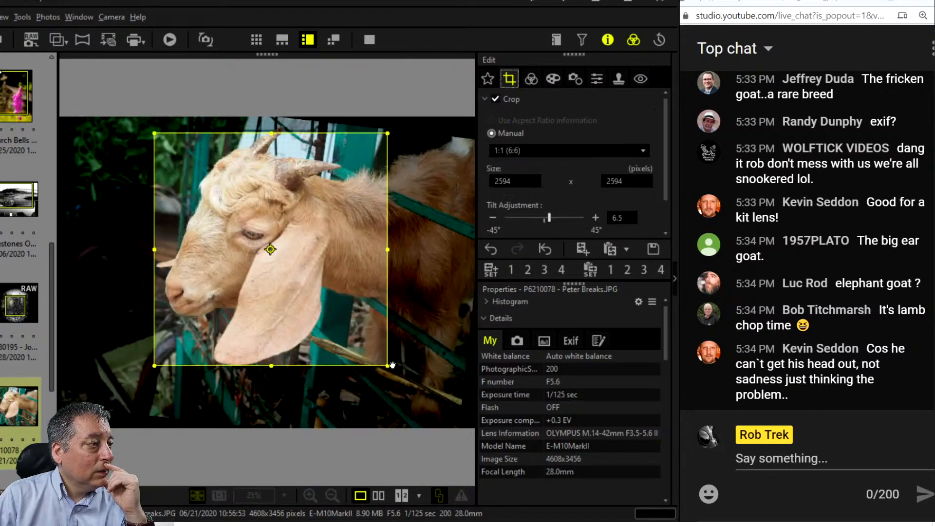
drag(385, 363, 395, 373)
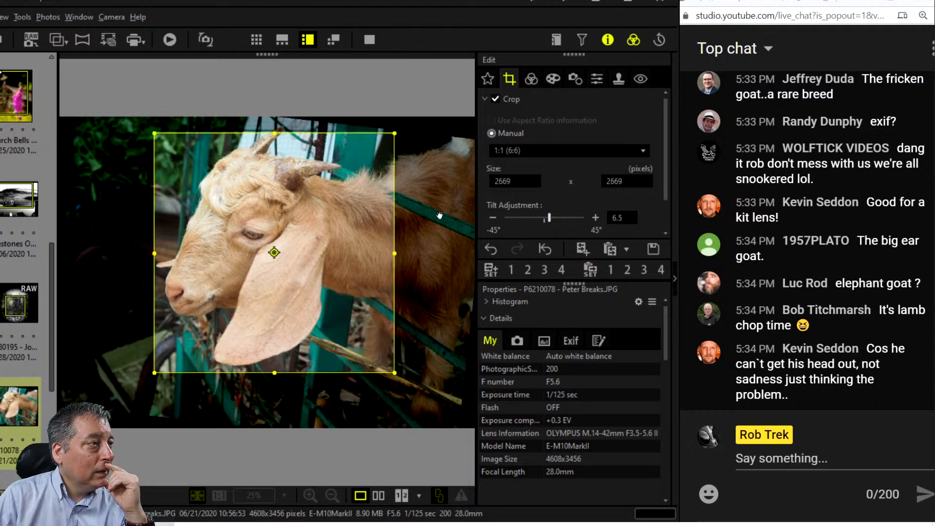
click(527, 81)
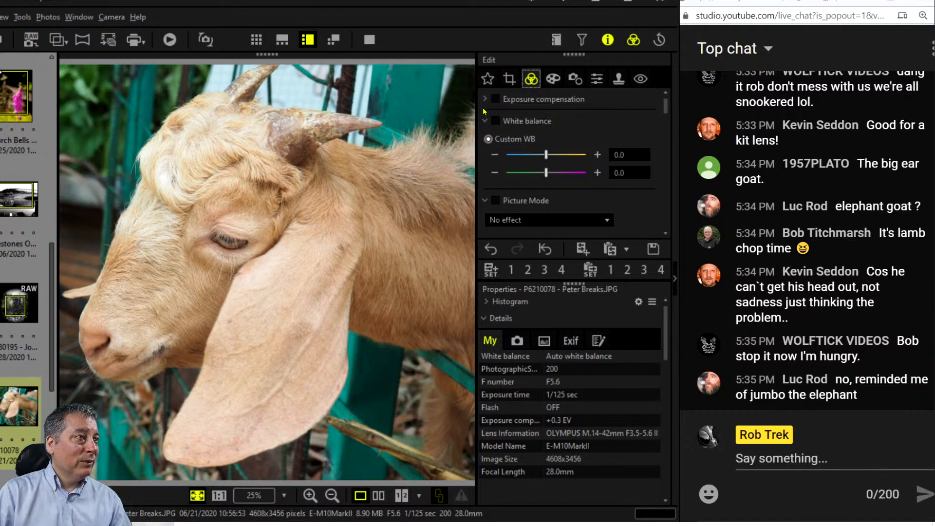
Try a tighter face crop and 6.7 tilt, then undo back to the 2669 square and apply.
click(506, 76)
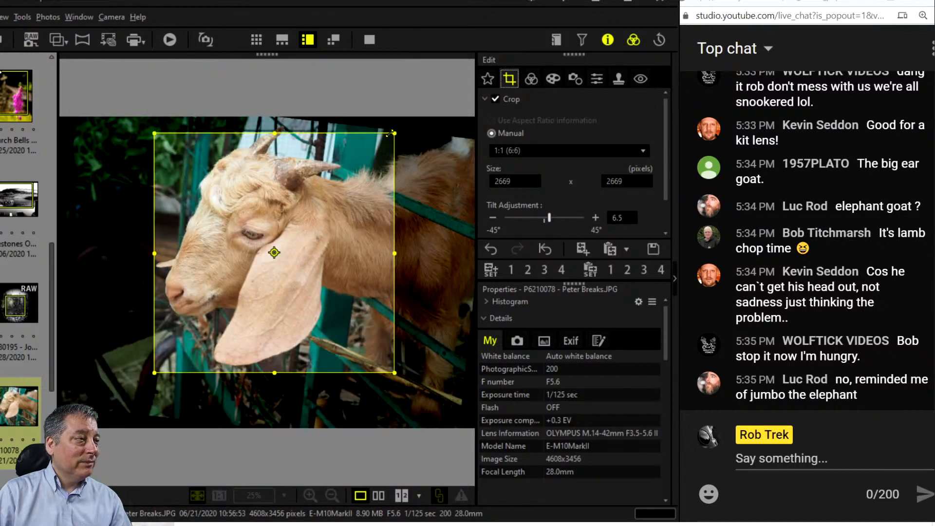
drag(389, 132, 299, 228)
drag(245, 284, 239, 250)
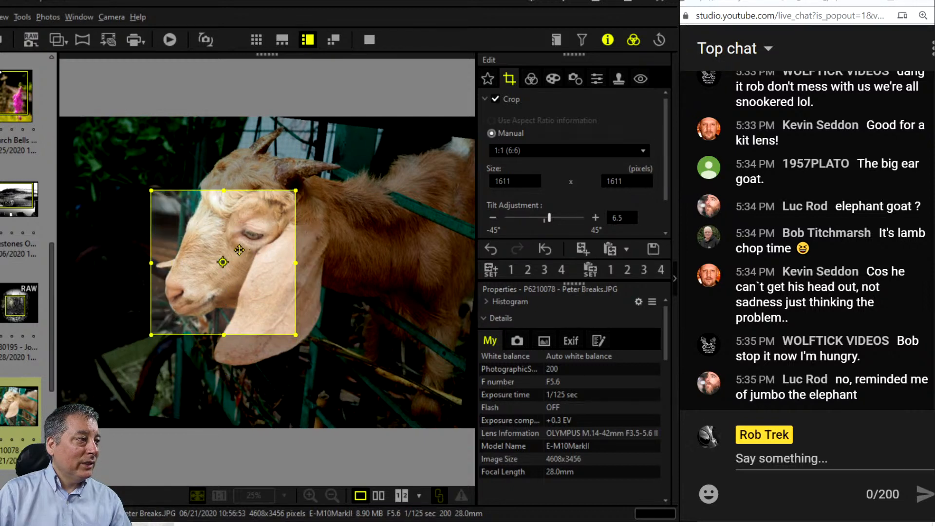
click(531, 78)
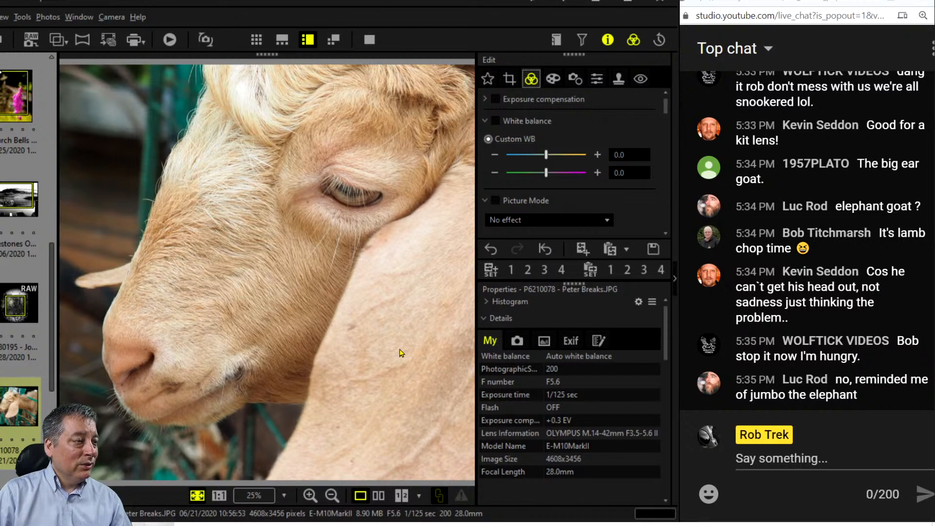
click(509, 79)
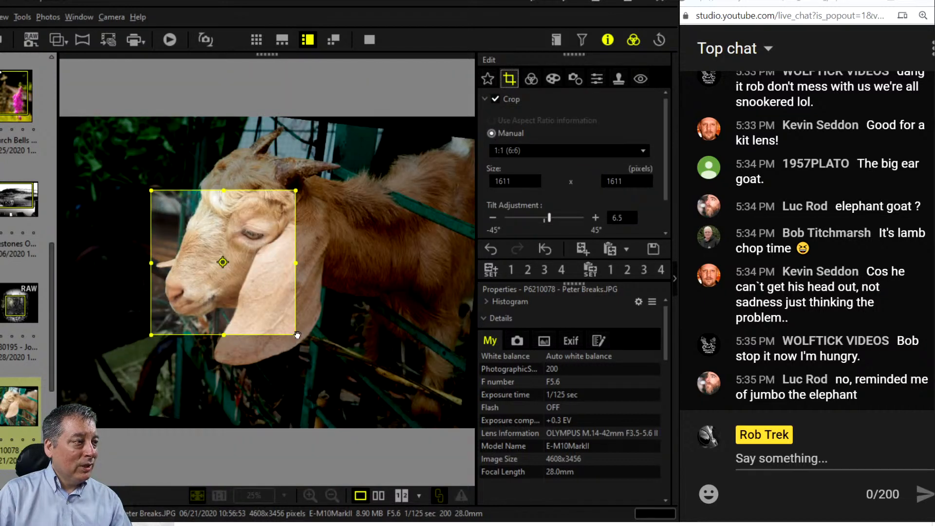
drag(297, 334, 297, 335)
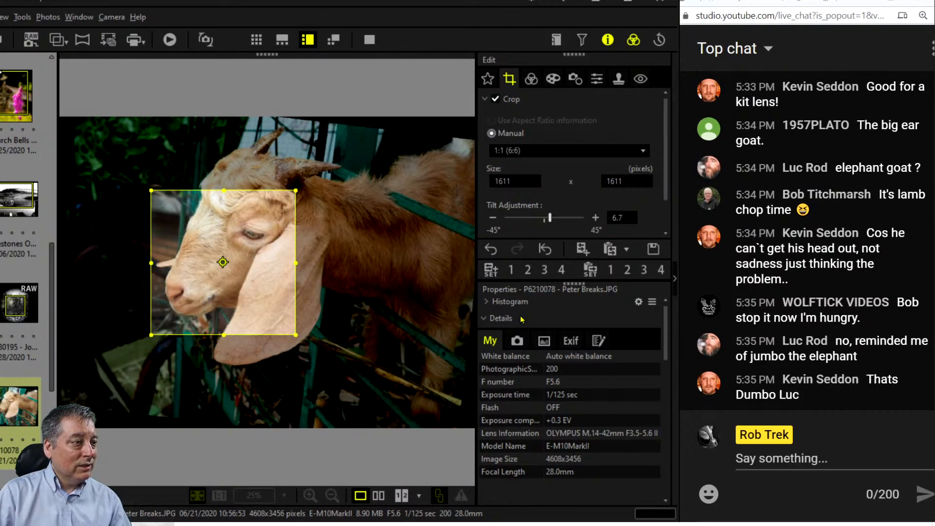
click(491, 250)
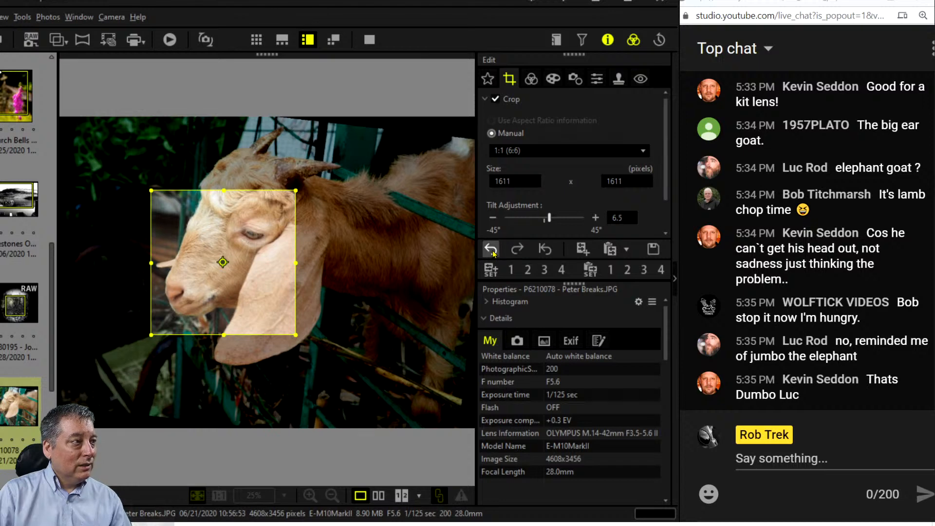
click(491, 250)
click(491, 250)
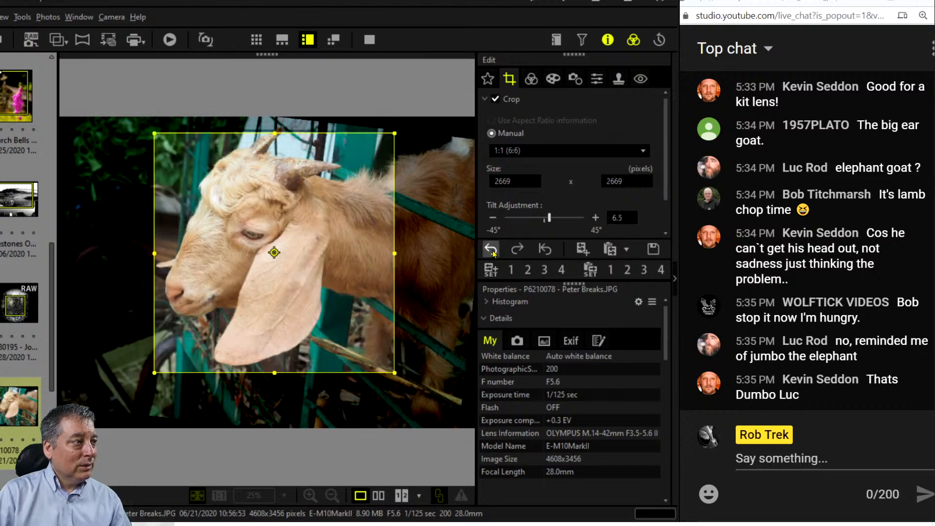
click(526, 81)
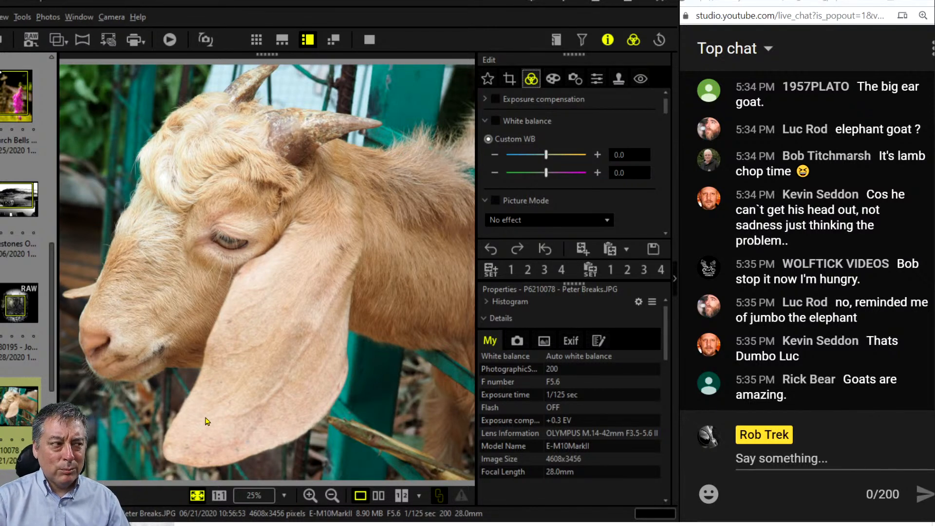
Set Dehaze to 32 and Clarity to 19, then raise Dehaze to 57.
scroll(593, 206, down, 3)
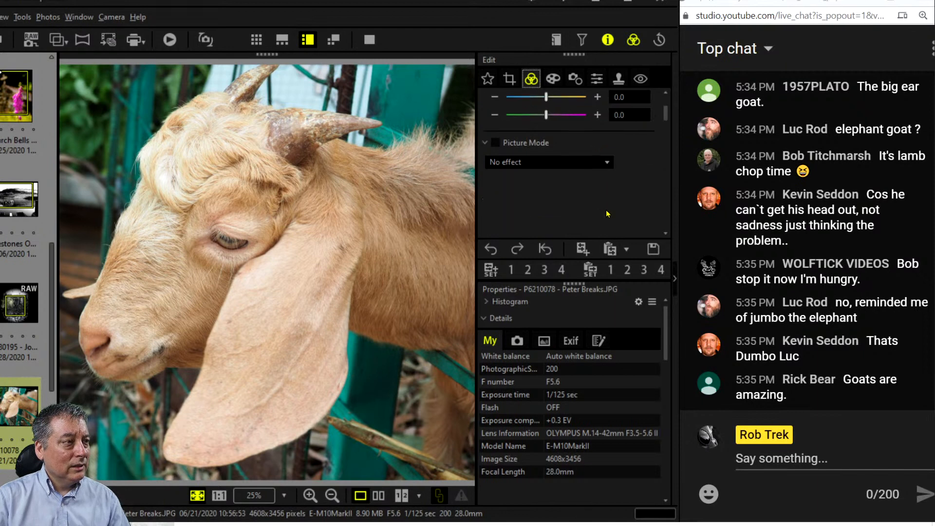
scroll(625, 215, down, 3)
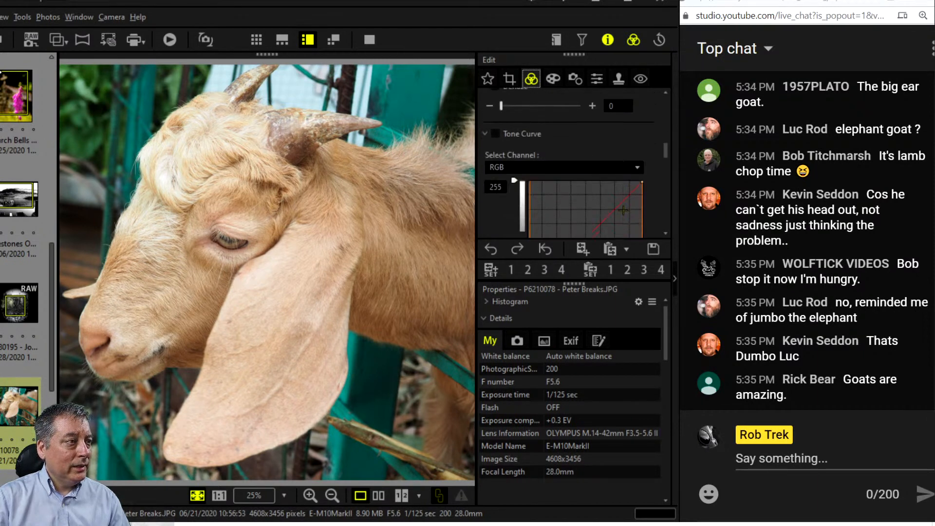
scroll(535, 194, up, 1)
drag(501, 184, 526, 184)
drag(501, 135, 516, 136)
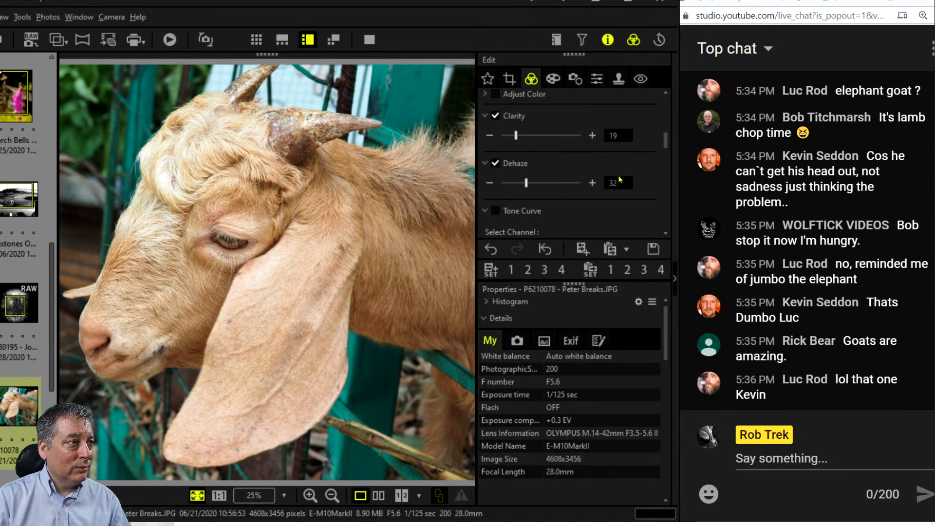
drag(528, 183, 548, 184)
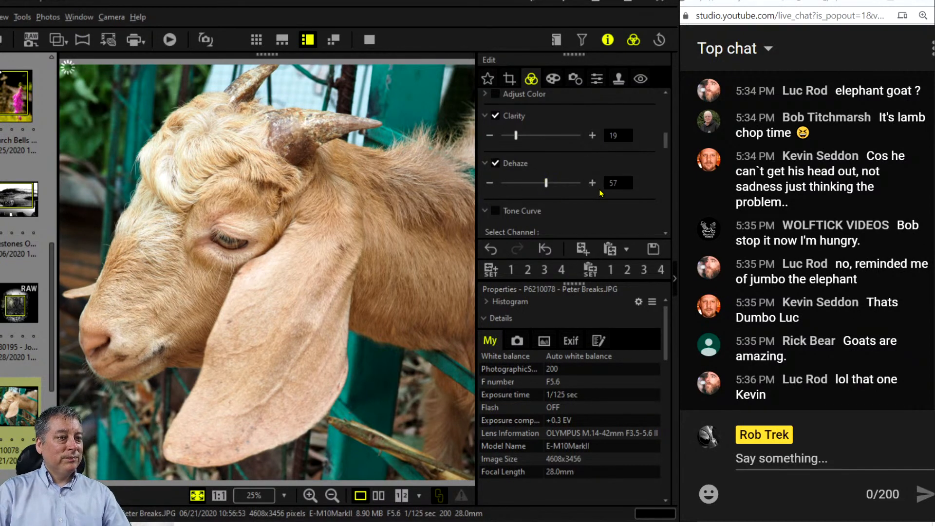
scroll(638, 178, up, 1)
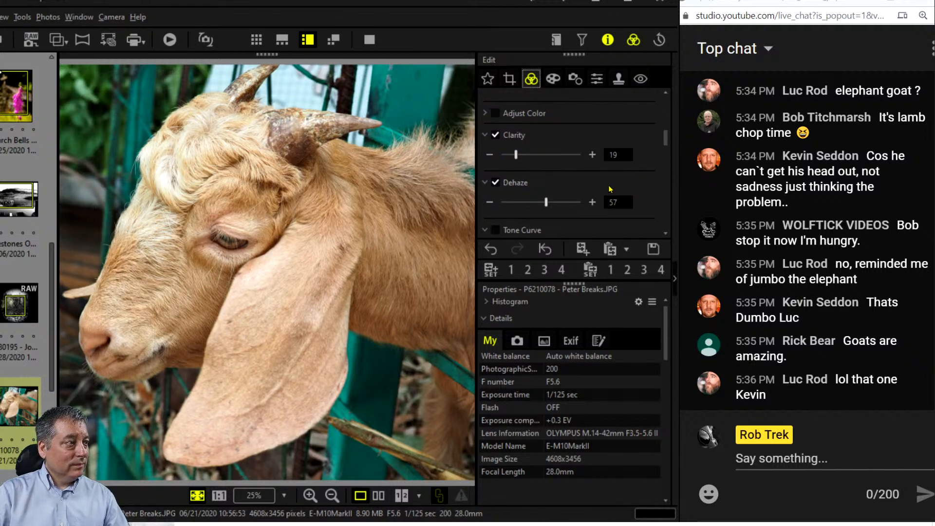
scroll(615, 185, up, 5)
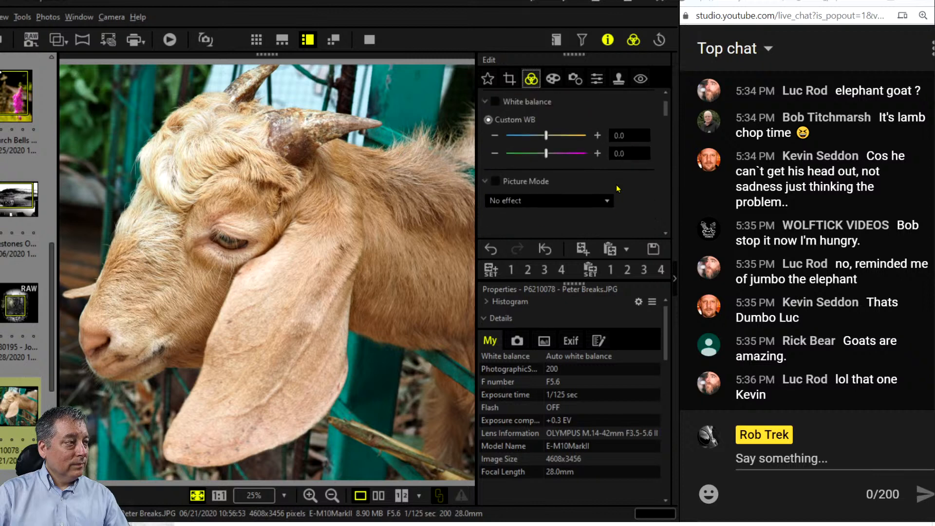
scroll(616, 188, down, 2)
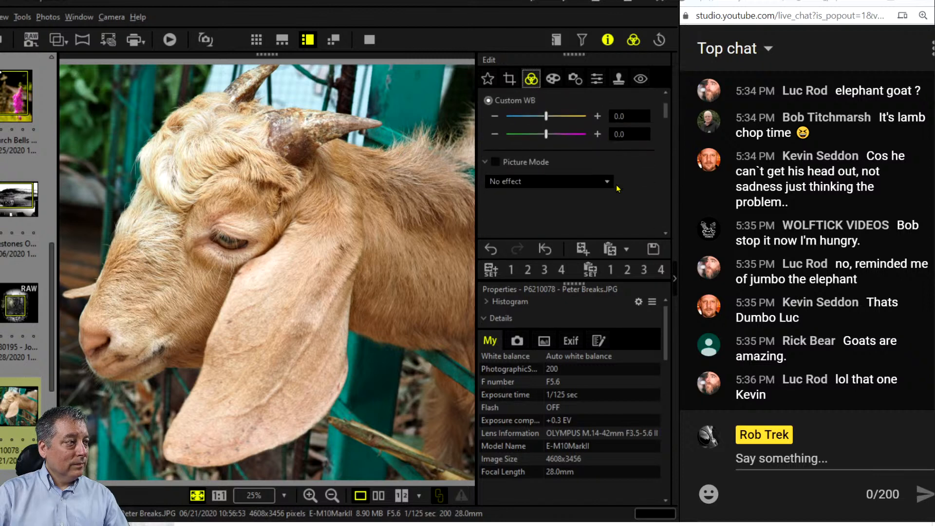
scroll(616, 188, down, 3)
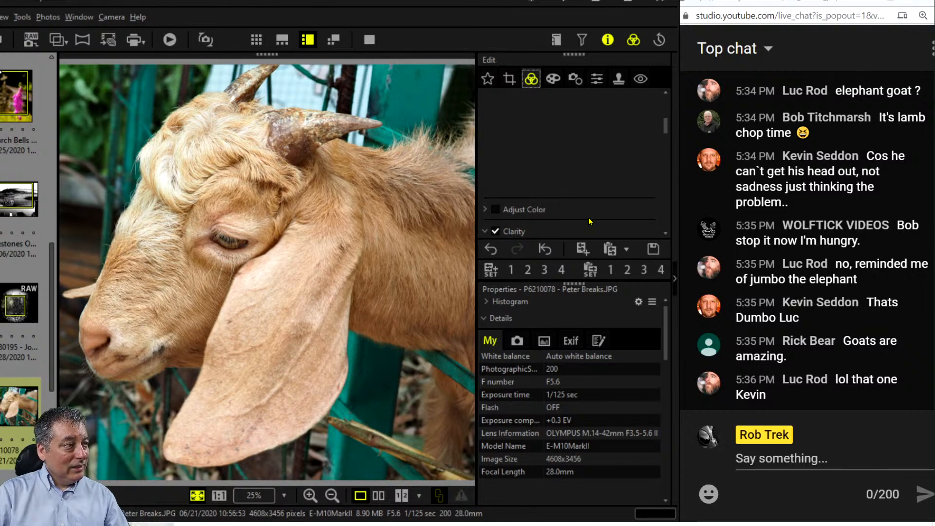
scroll(588, 214, down, 5)
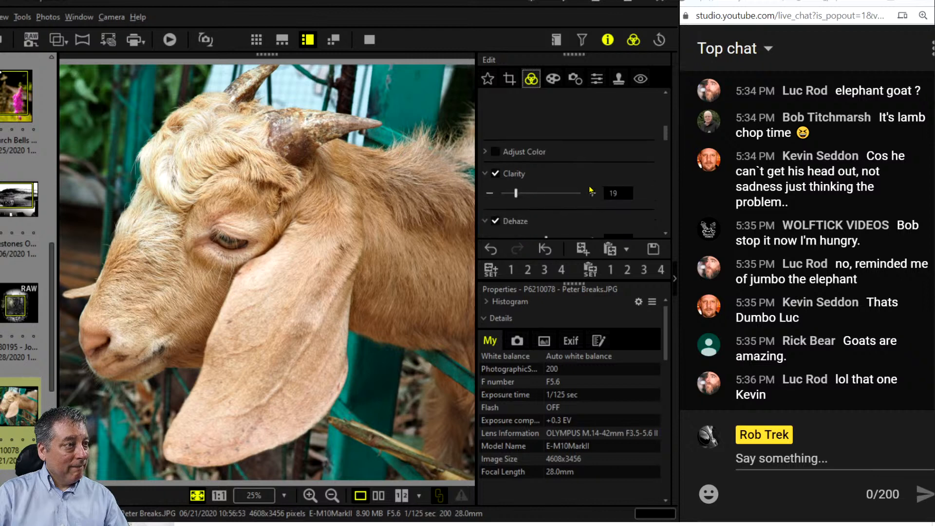
scroll(588, 185, down, 2)
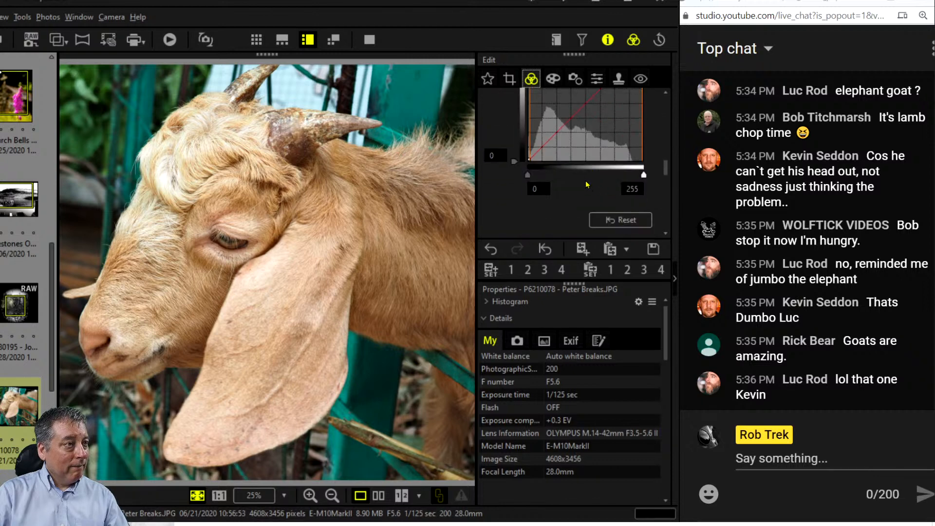
Add shadow, midtone and highlight points to the RGB tone curve for a gentle S-curve.
click(547, 185)
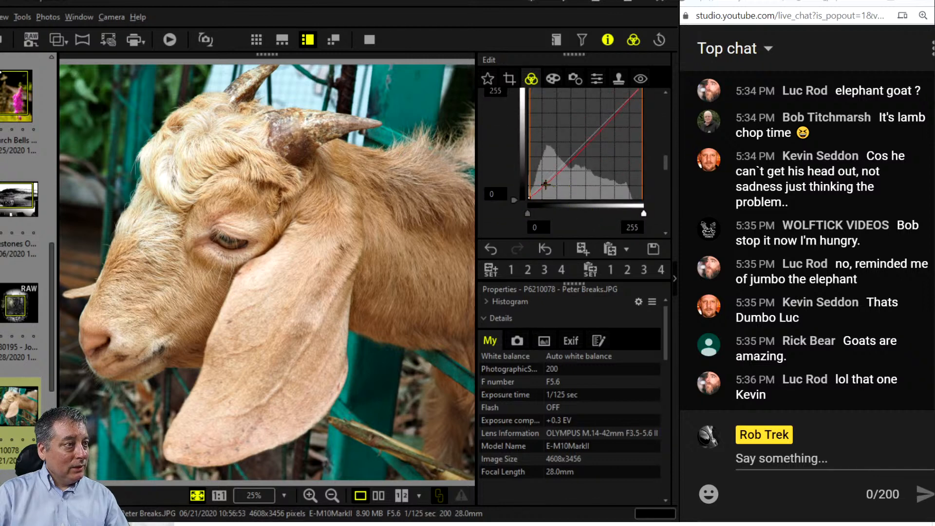
drag(548, 185, 544, 186)
click(583, 143)
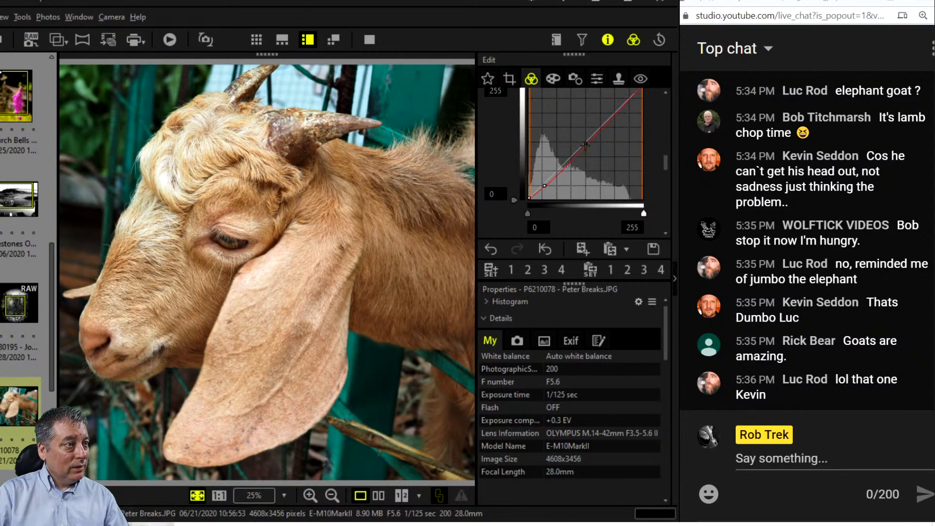
click(618, 100)
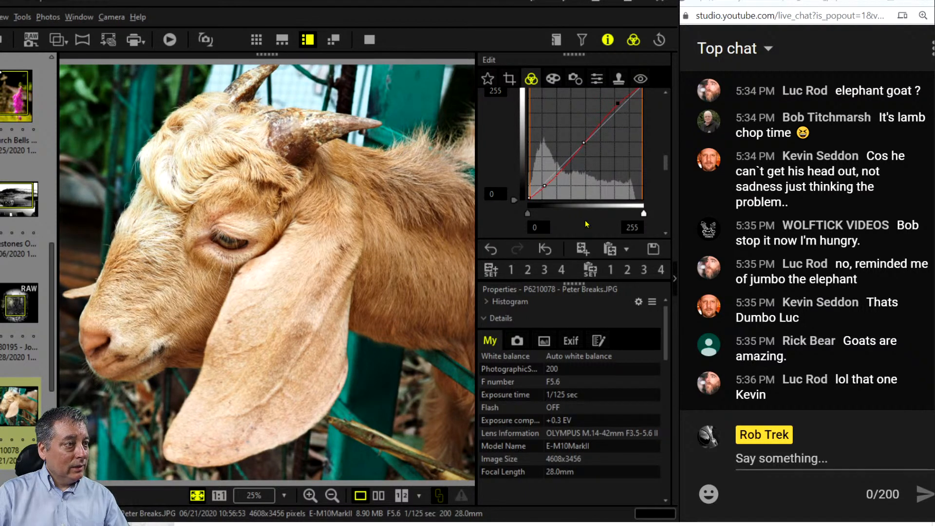
scroll(586, 224, down, 1)
scroll(586, 224, down, 3)
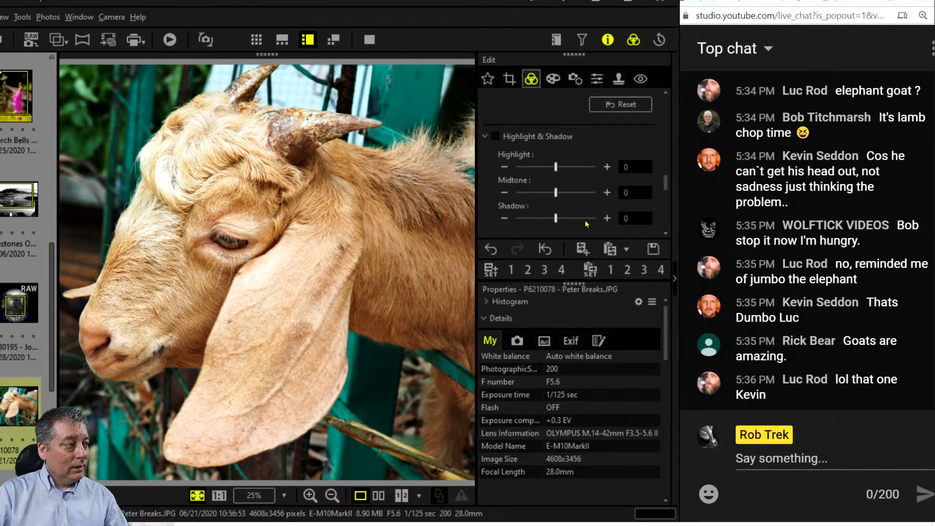
scroll(587, 223, up, 7)
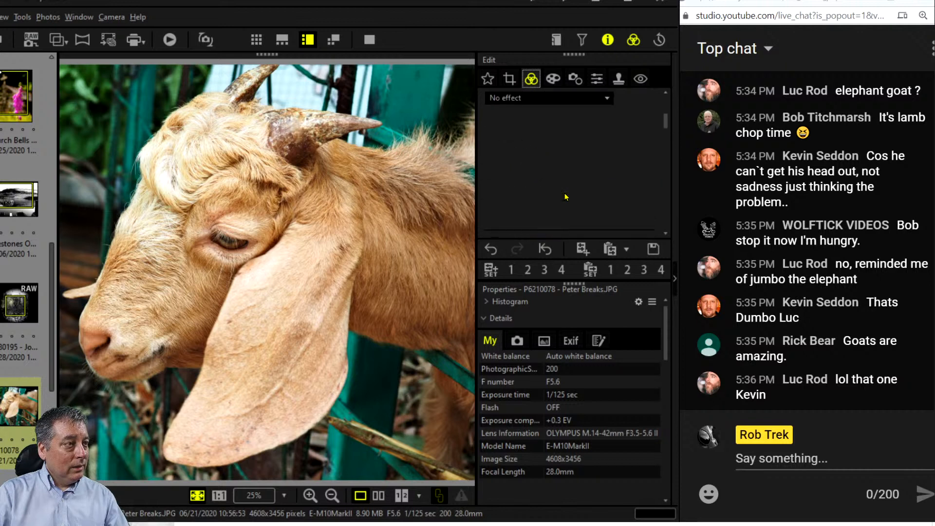
scroll(565, 196, down, 2)
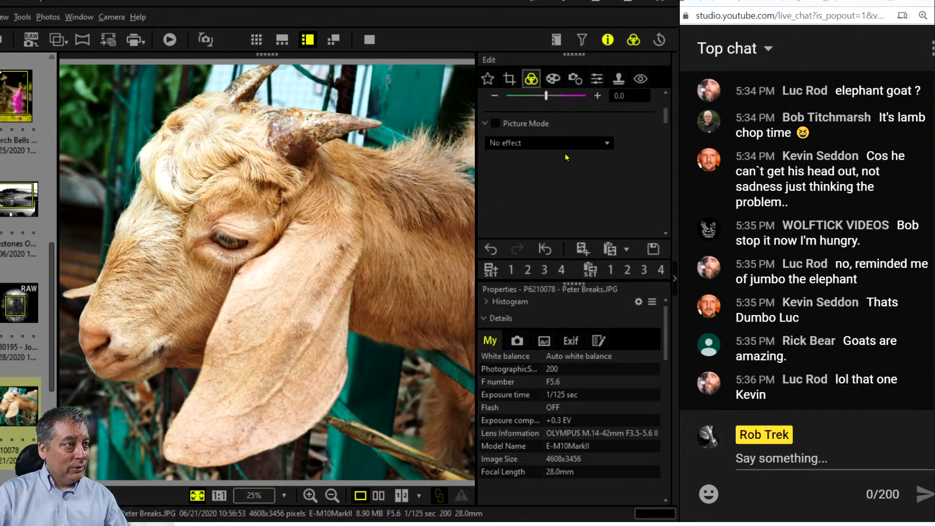
Switch Picture Mode to Monochrome and settle on the G:Green B&W filter after trying R:Red.
click(565, 143)
click(556, 170)
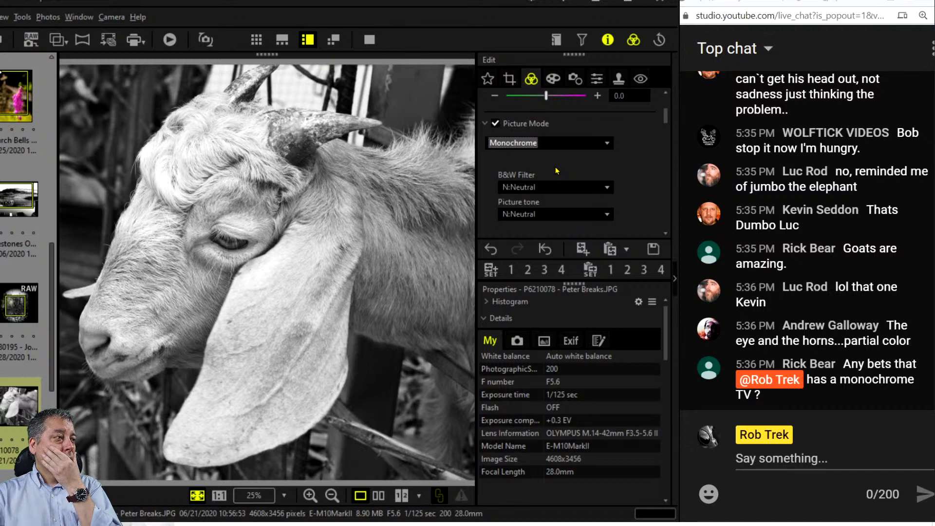
click(606, 188)
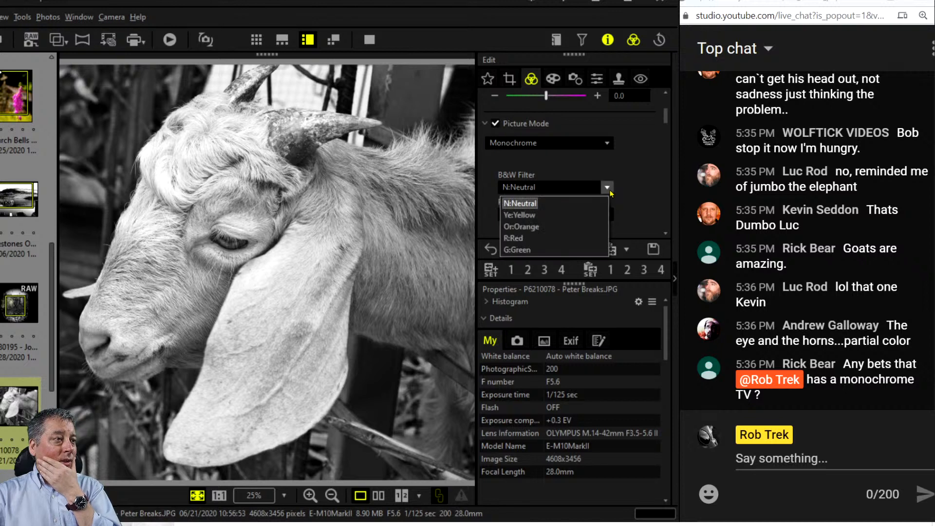
click(581, 250)
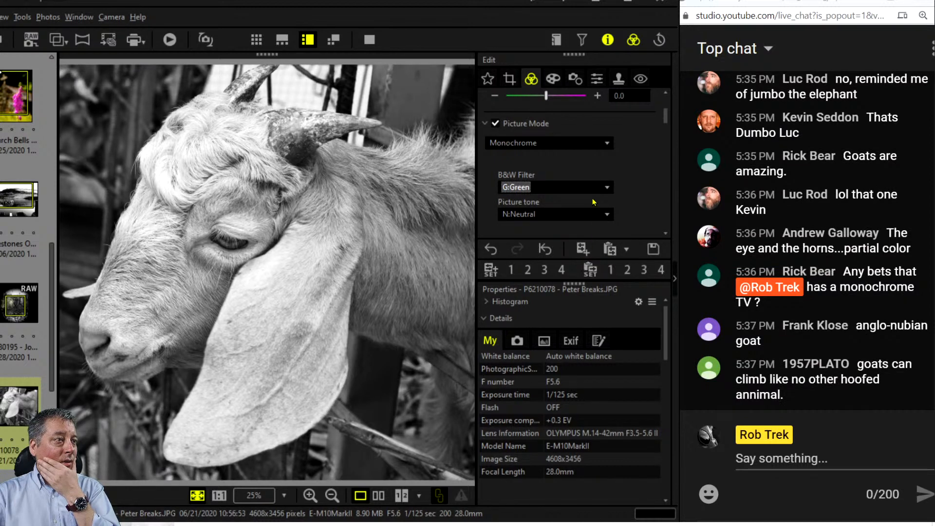
click(605, 188)
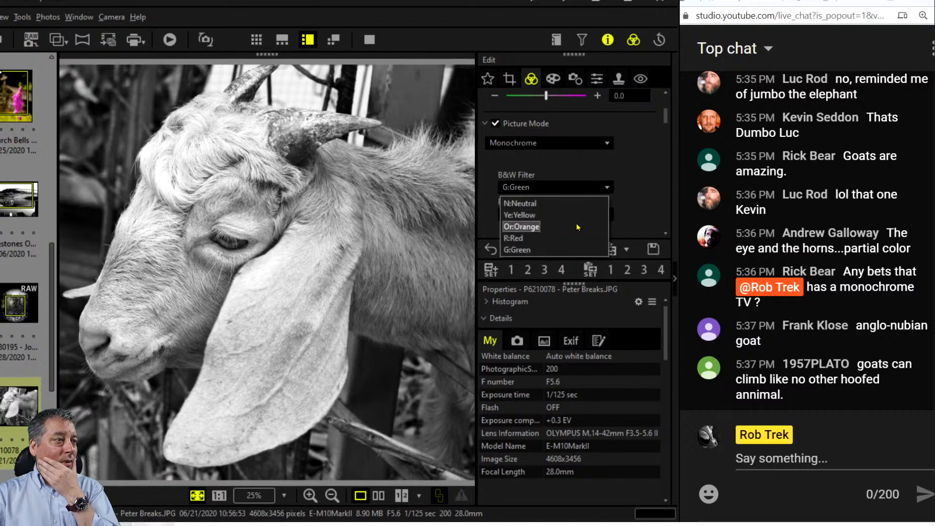
click(571, 238)
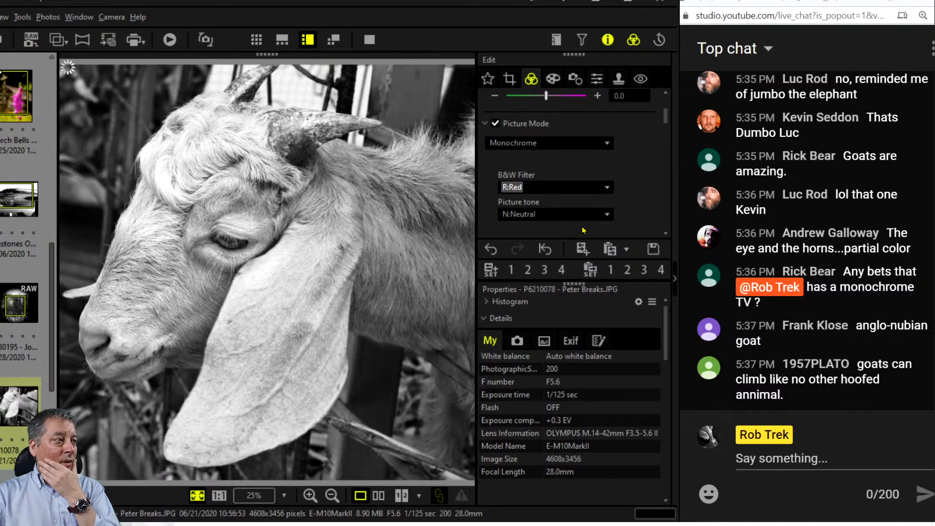
click(586, 188)
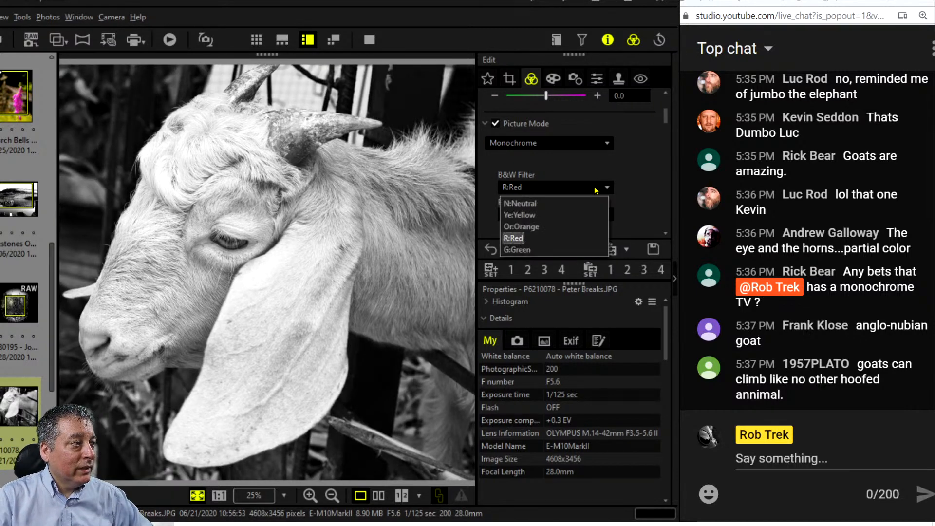
click(555, 249)
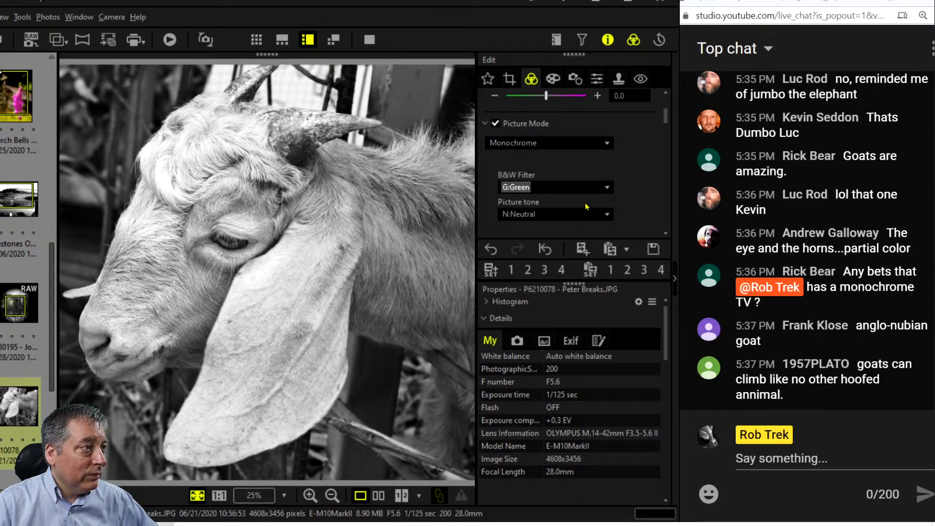
Push Dehaze to 100, lower the tone curve's shadow point and shift the midtone point.
scroll(635, 199, down, 2)
scroll(635, 199, down, 5)
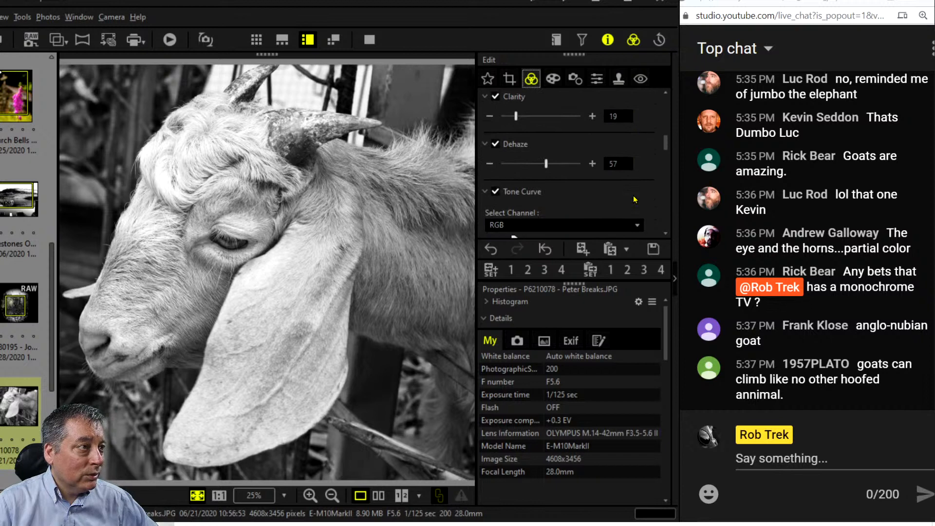
drag(546, 164, 646, 163)
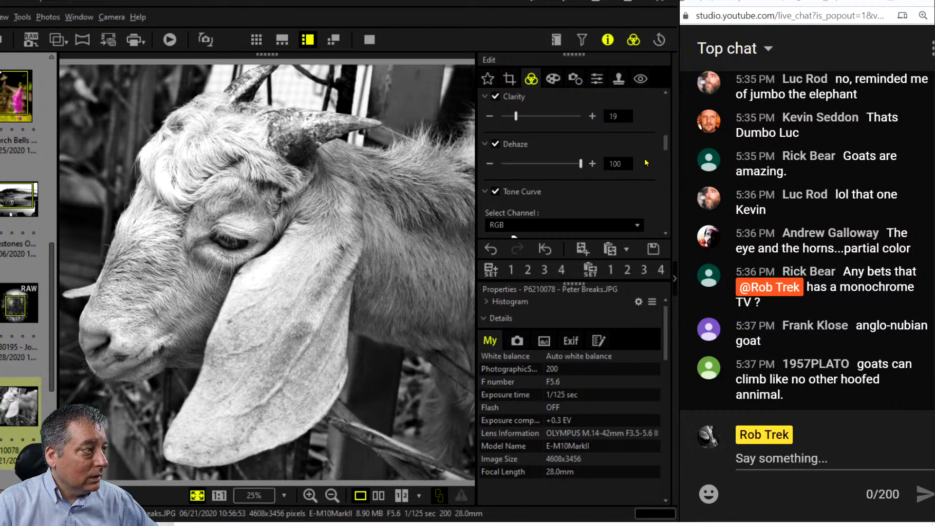
scroll(645, 162, down, 3)
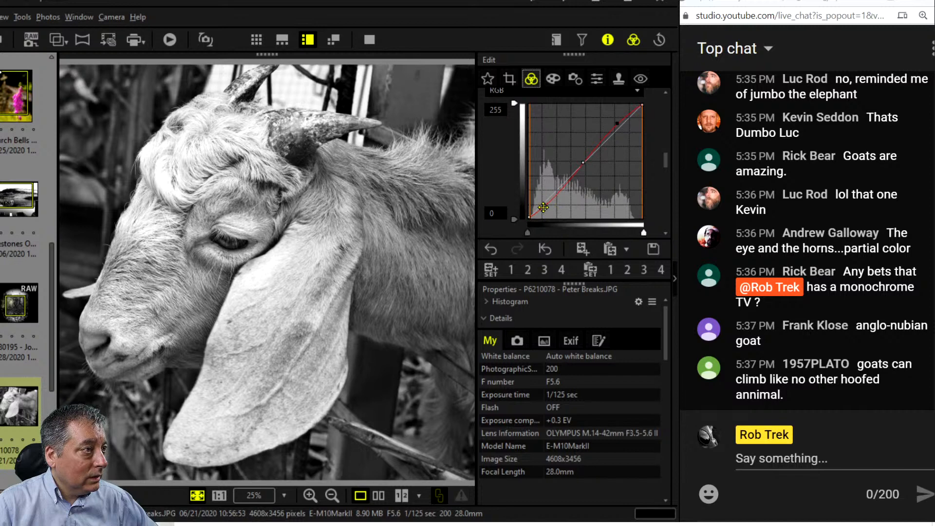
drag(544, 206, 549, 208)
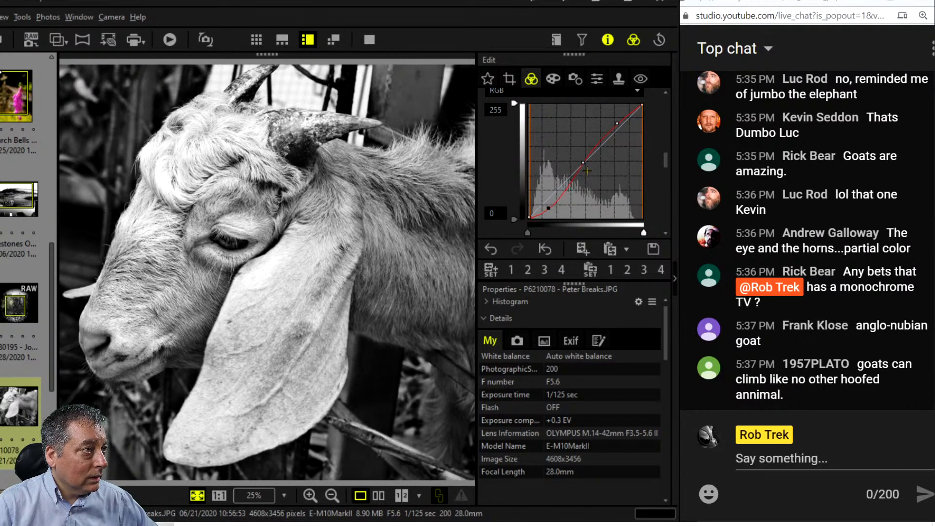
mouse_move(583, 163)
mouse_down()
mouse_move(569, 189)
mouse_move(587, 165)
mouse_up()
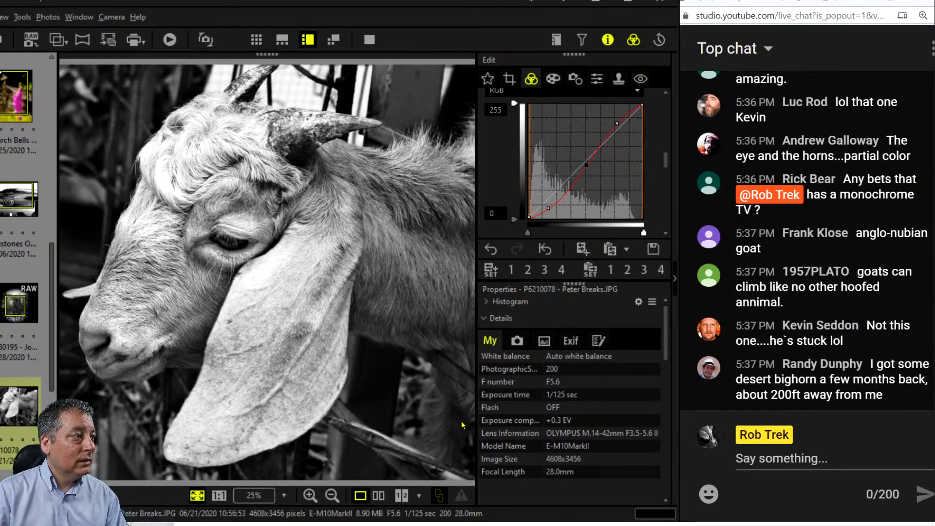
Compare original and edited goat full screen, then return to the single edited-image view.
click(379, 495)
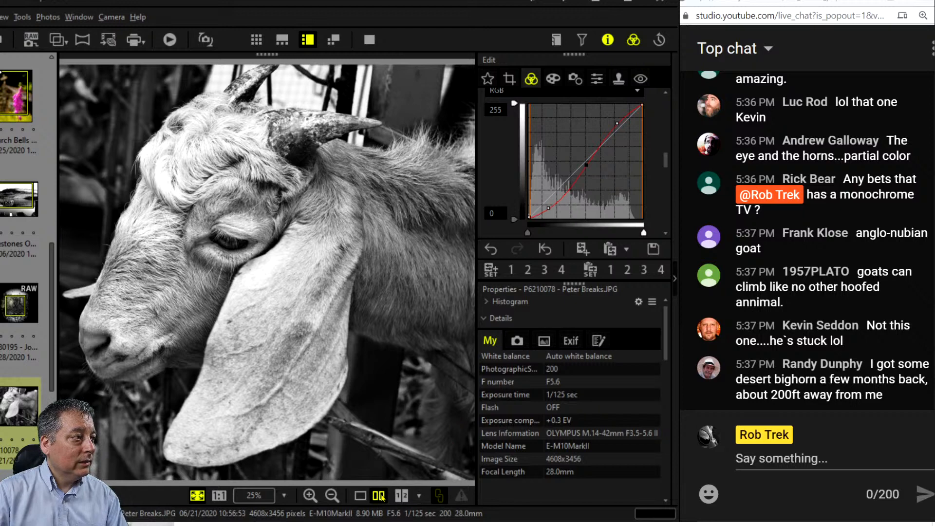
click(369, 40)
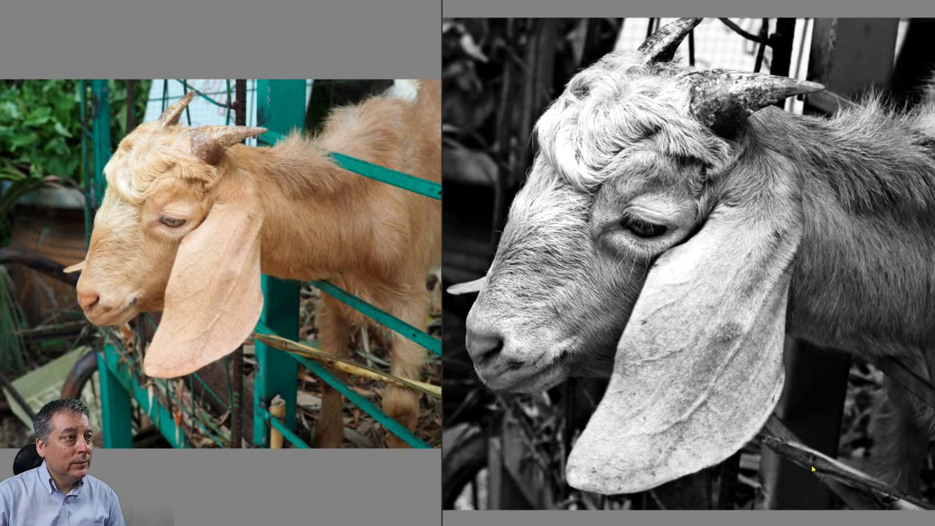
key(Escape)
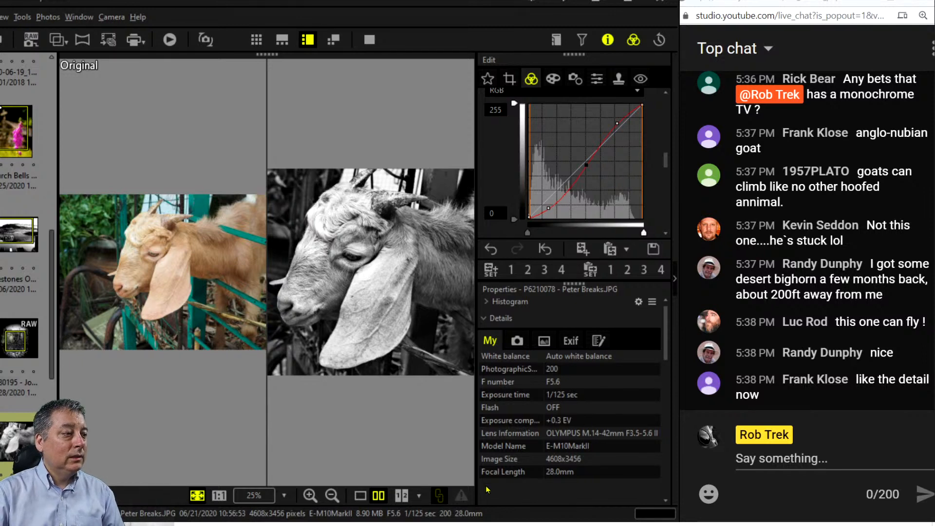
click(361, 498)
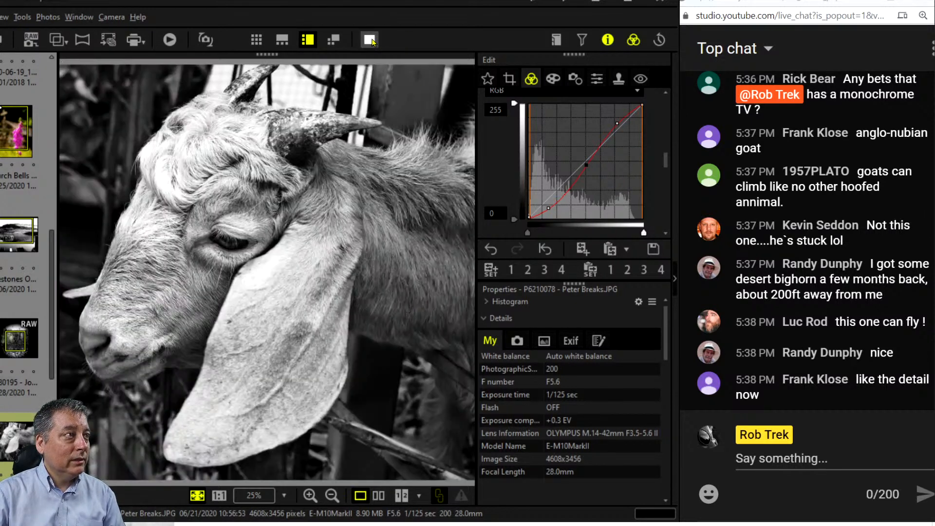
Set Sharpness to 7 and view the black-and-white goat full screen.
click(597, 79)
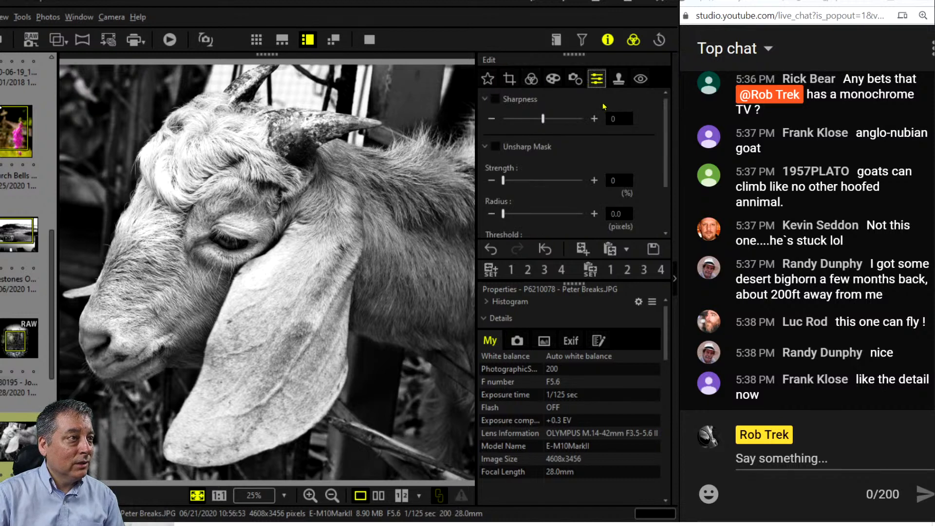
drag(548, 120, 582, 123)
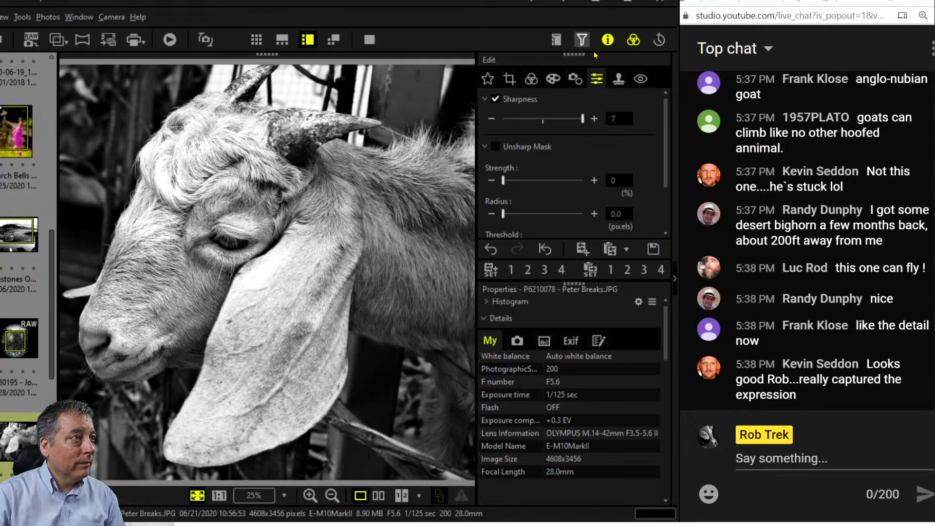
click(369, 40)
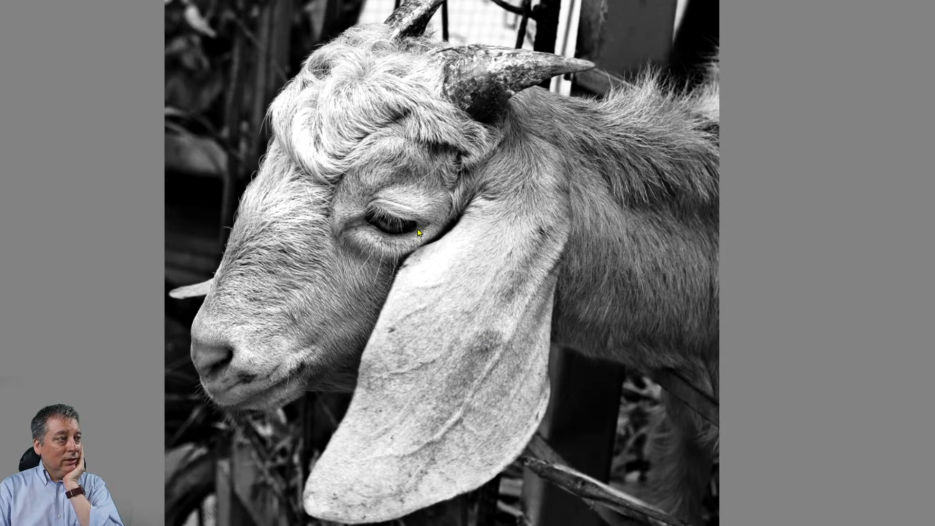
scroll(398, 217, down, 2)
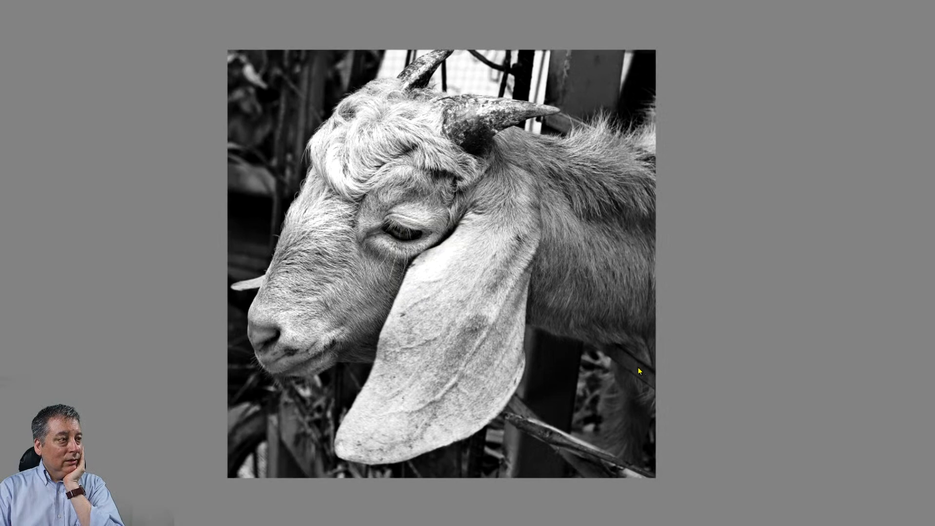
scroll(402, 228, up, 1)
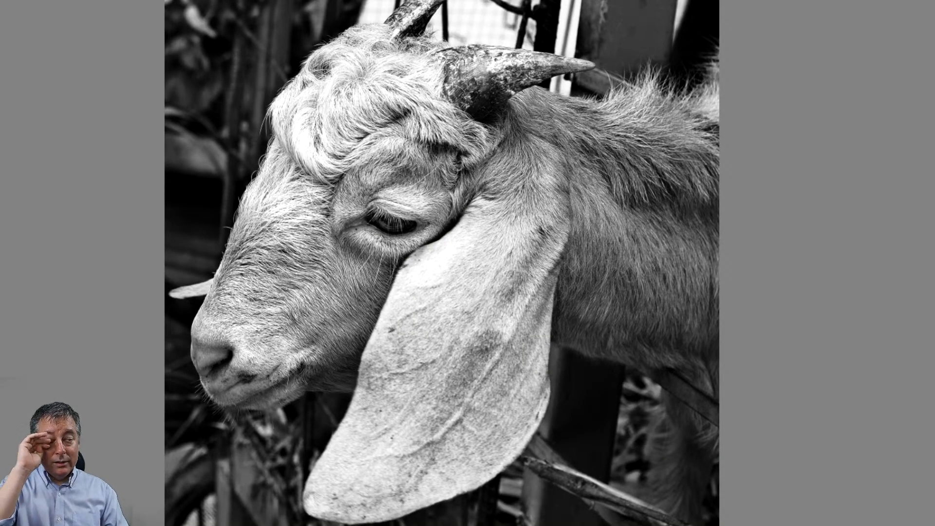
key(Escape)
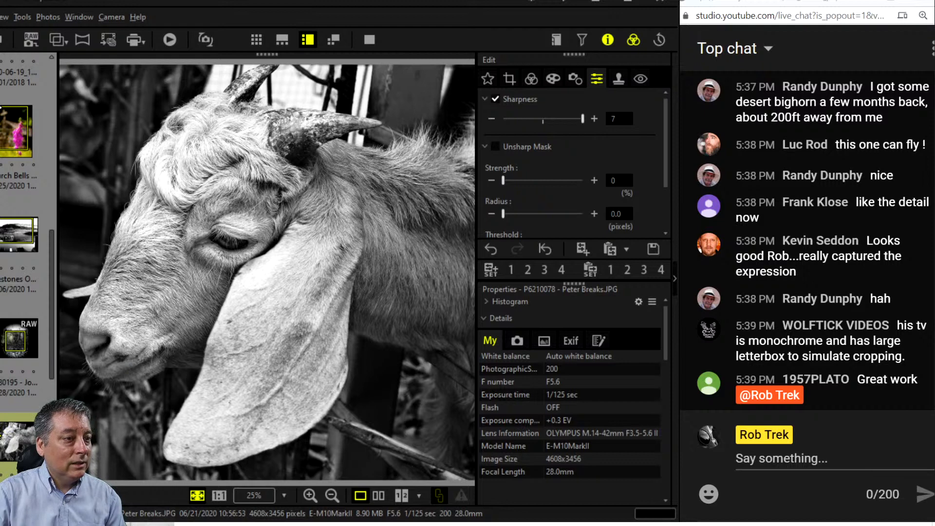
Turn on the original-versus-edited comparison and move to the next photo, the wagon wheel.
scroll(4, 432, down, 3)
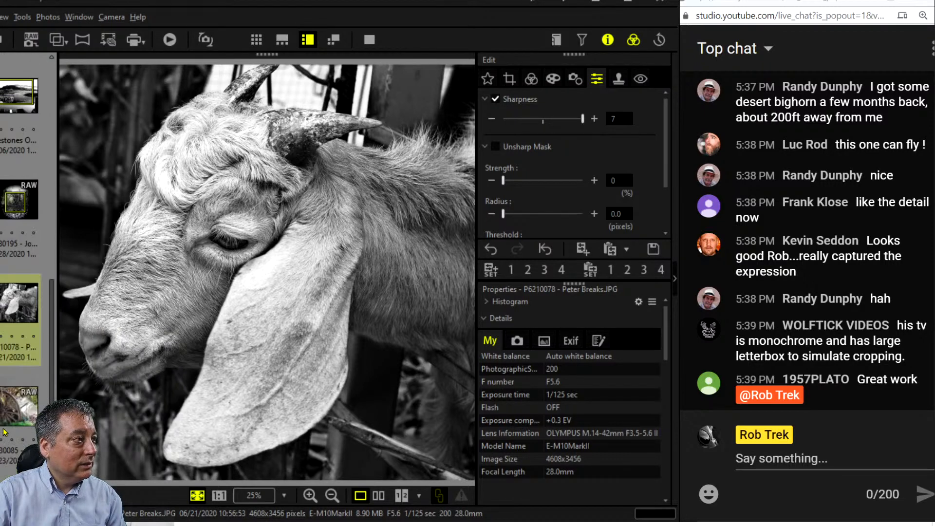
scroll(14, 340, up, 3)
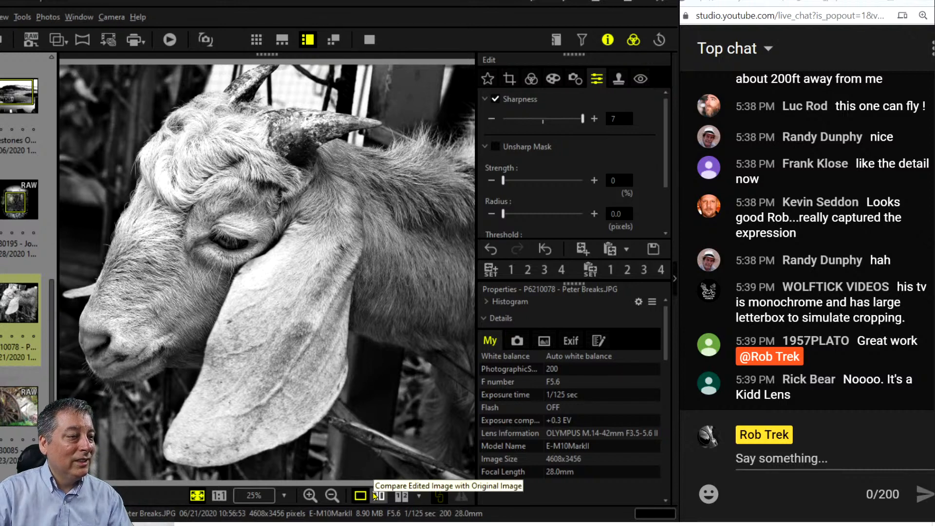
click(375, 495)
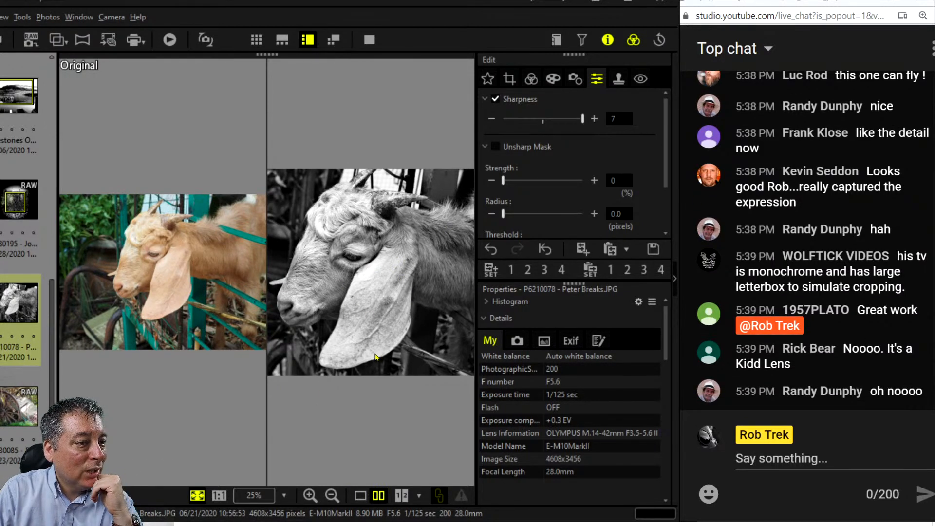
key(Down)
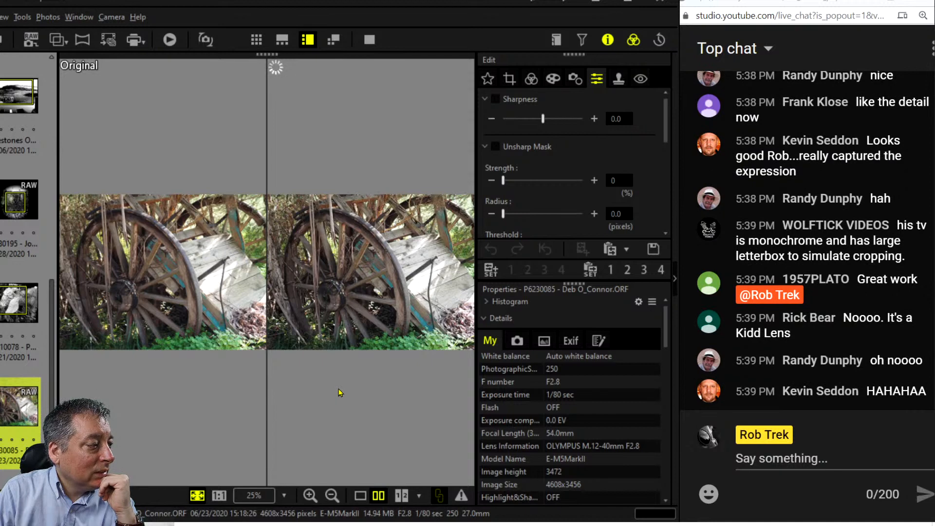
Briefly view the wagon-wheel comparison full screen, then show the edited photo alone.
click(369, 40)
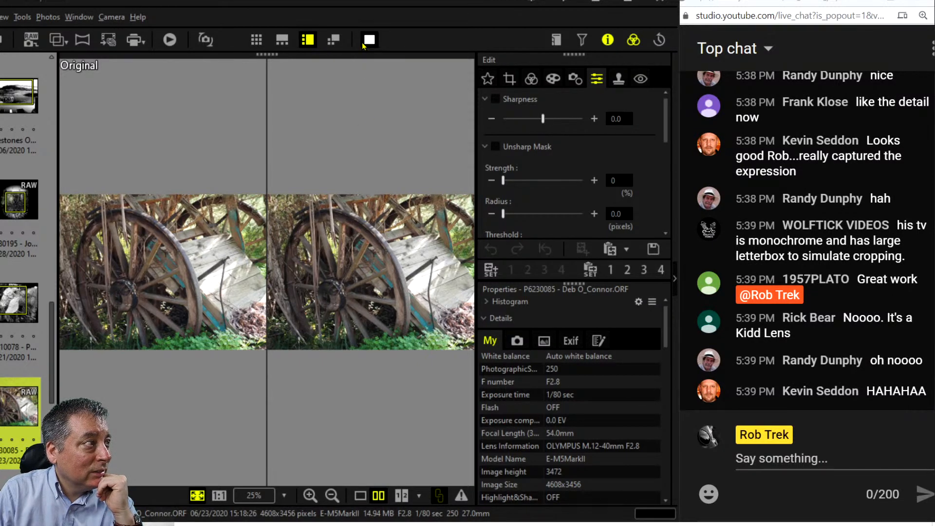
key(Escape)
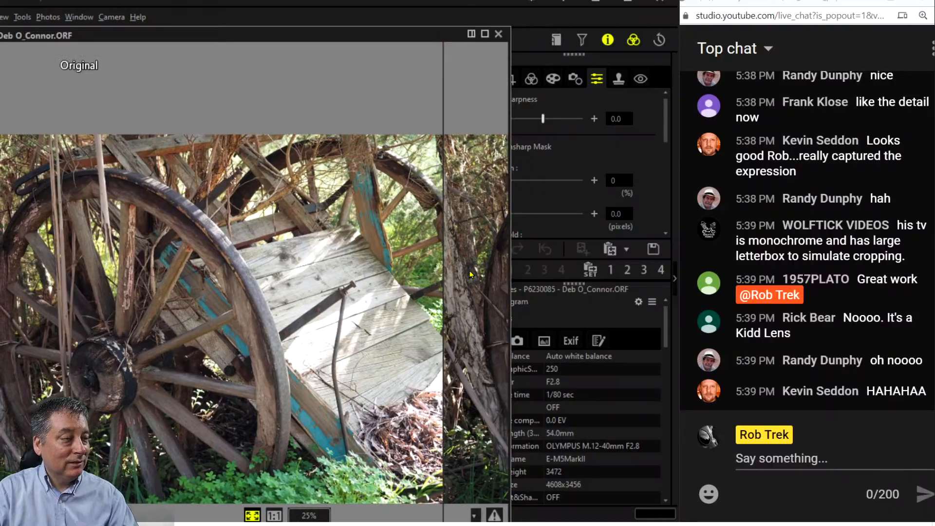
click(359, 499)
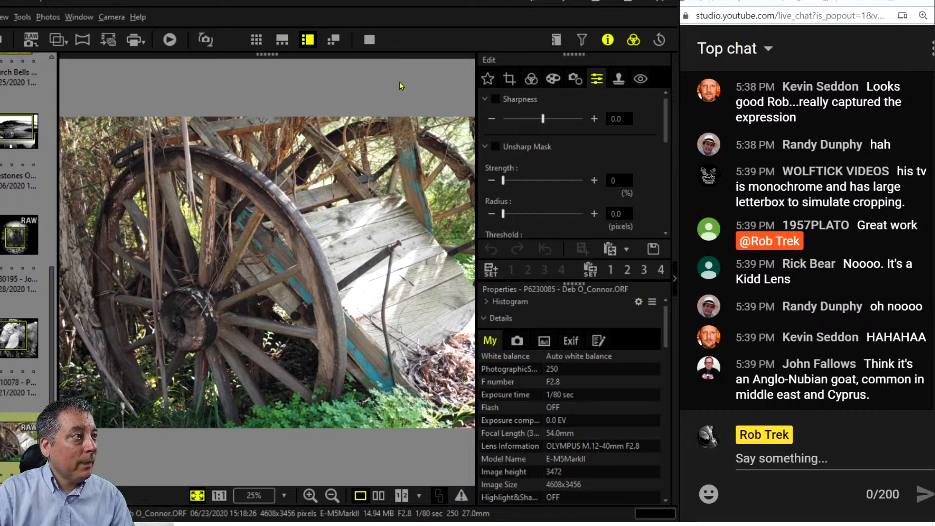
click(370, 39)
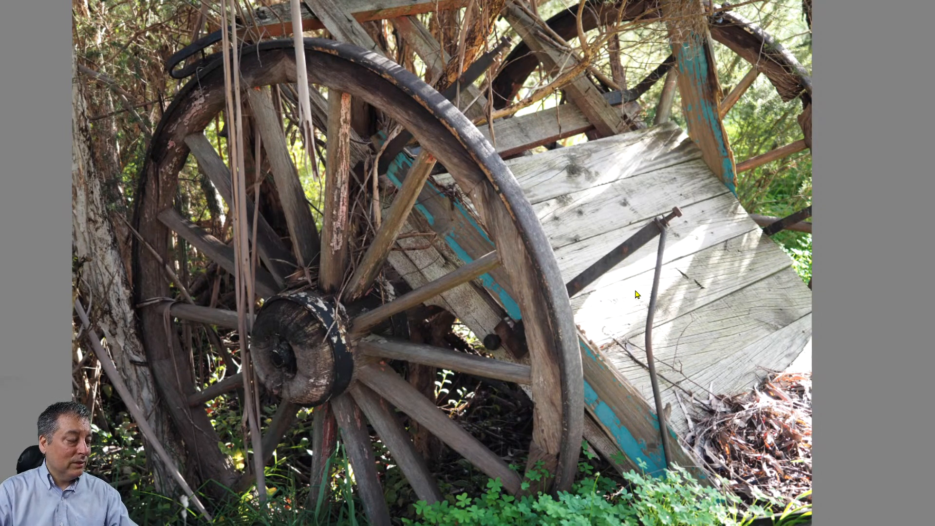
key(Escape)
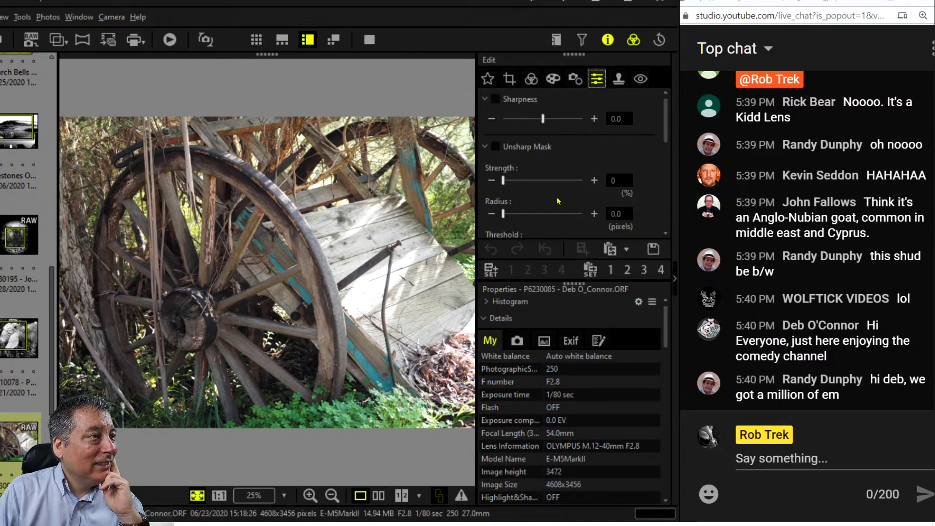
Start a crop on the wagon-wheel photo and lock it to a 1:1 square ratio.
click(552, 82)
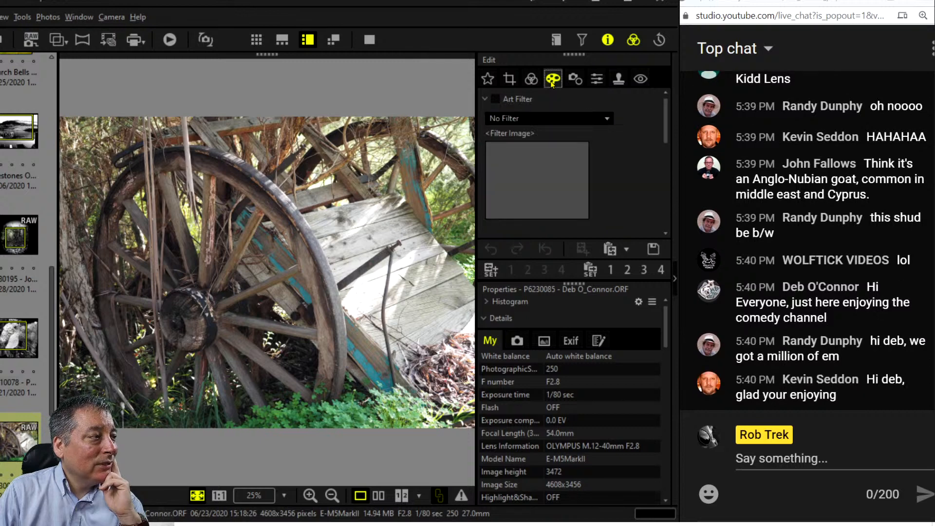
click(487, 77)
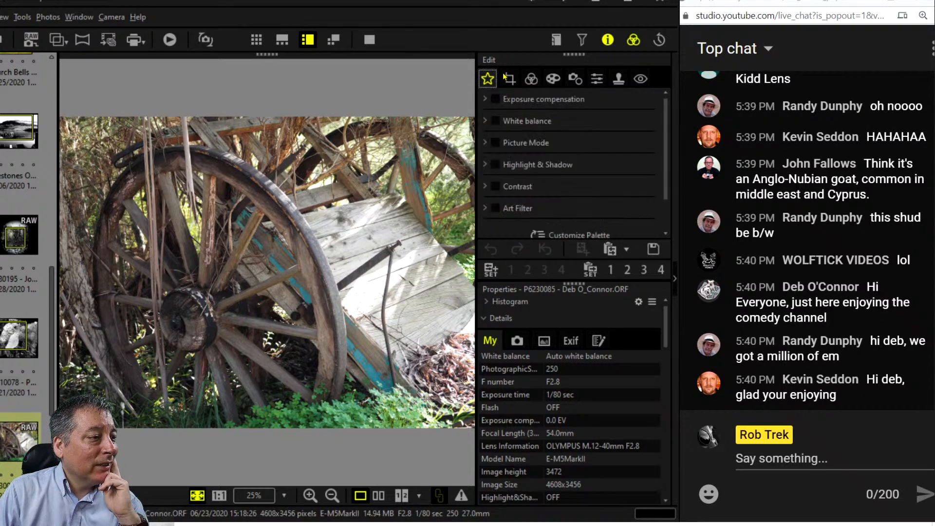
click(506, 78)
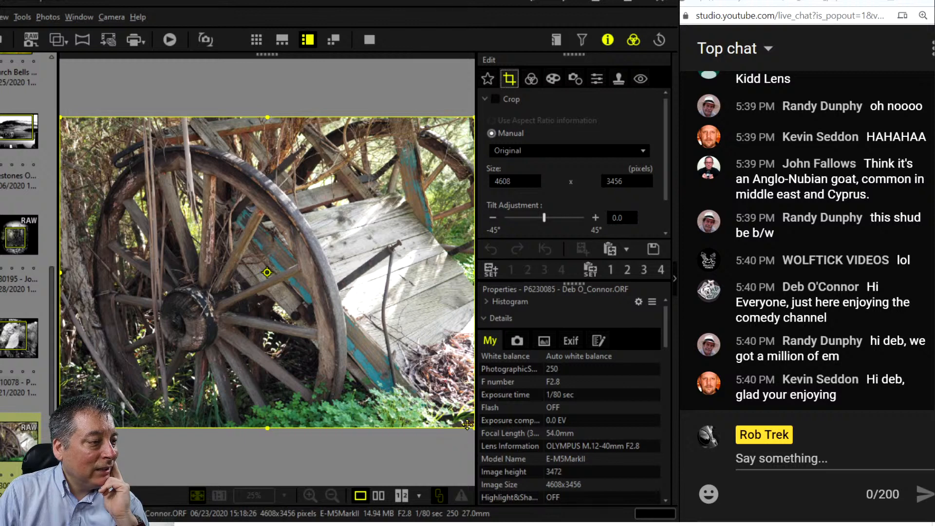
drag(469, 427, 421, 359)
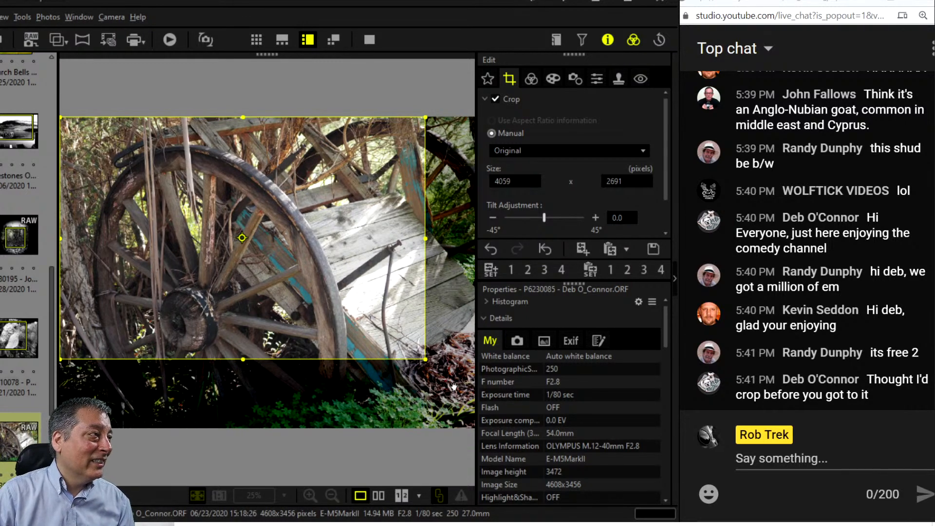
click(533, 150)
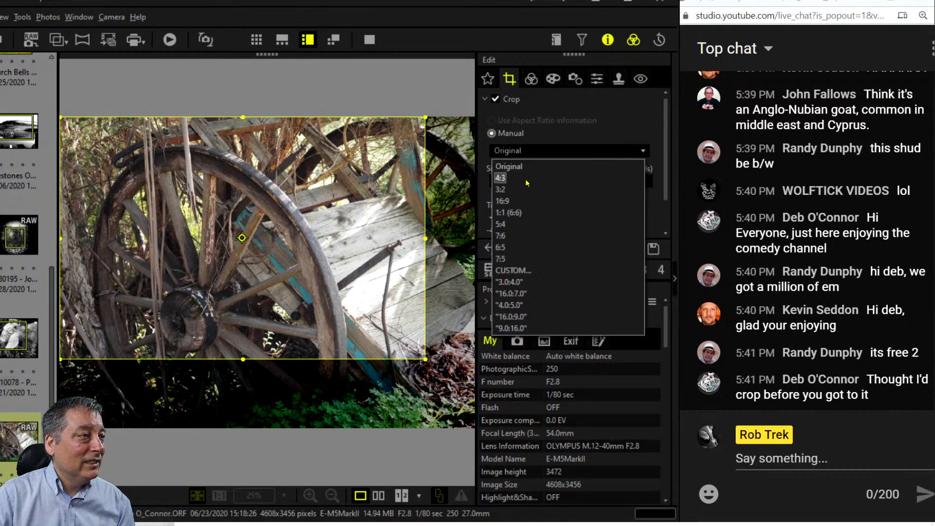
click(524, 215)
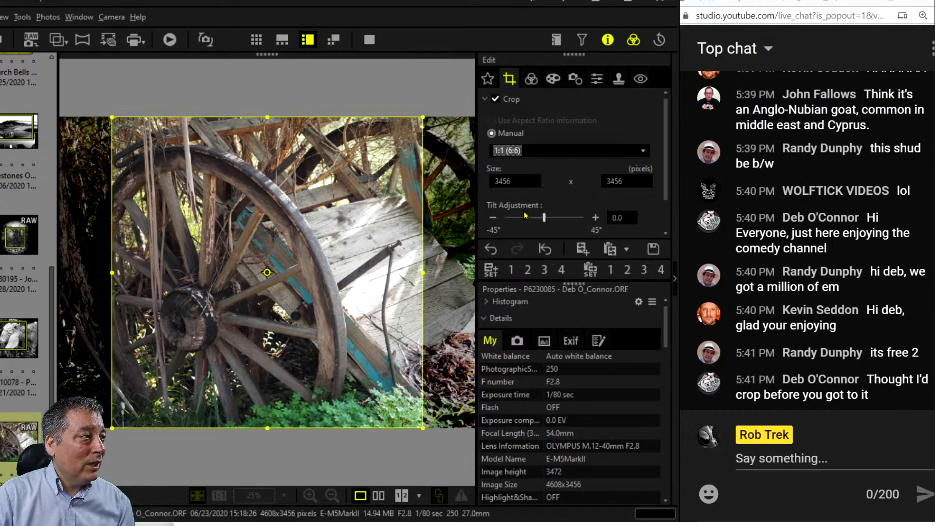
Move and resize the square crop to frame the wheel at 3159 × 3159 pixels.
drag(361, 363, 314, 363)
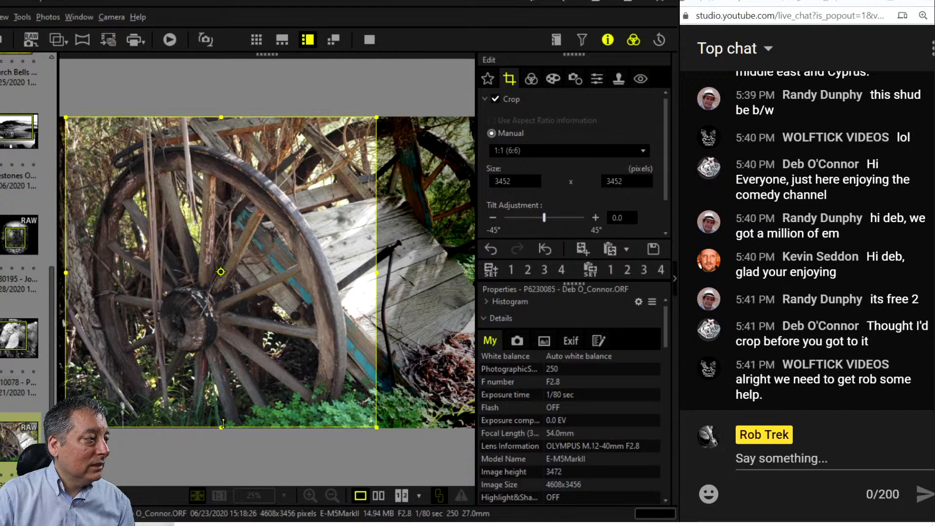
drag(219, 422, 238, 364)
drag(294, 293, 299, 324)
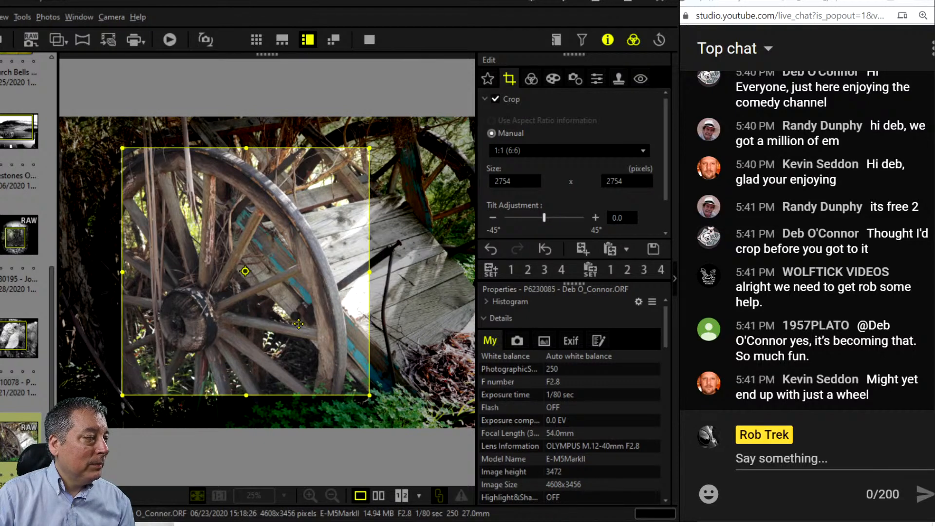
click(531, 79)
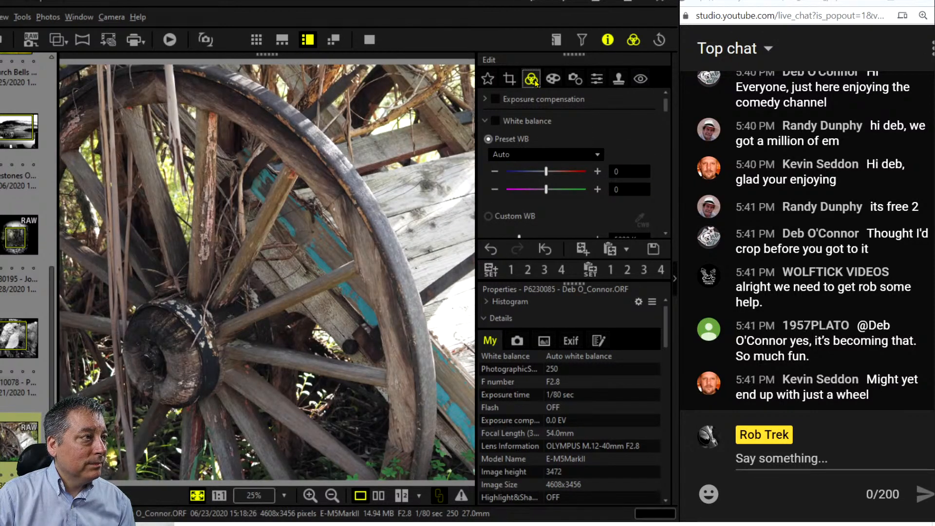
click(510, 81)
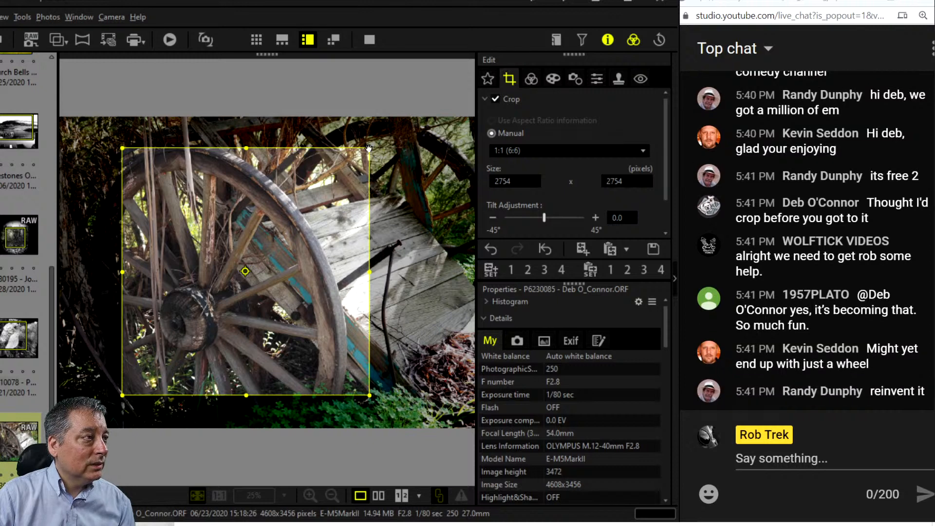
drag(369, 148, 400, 117)
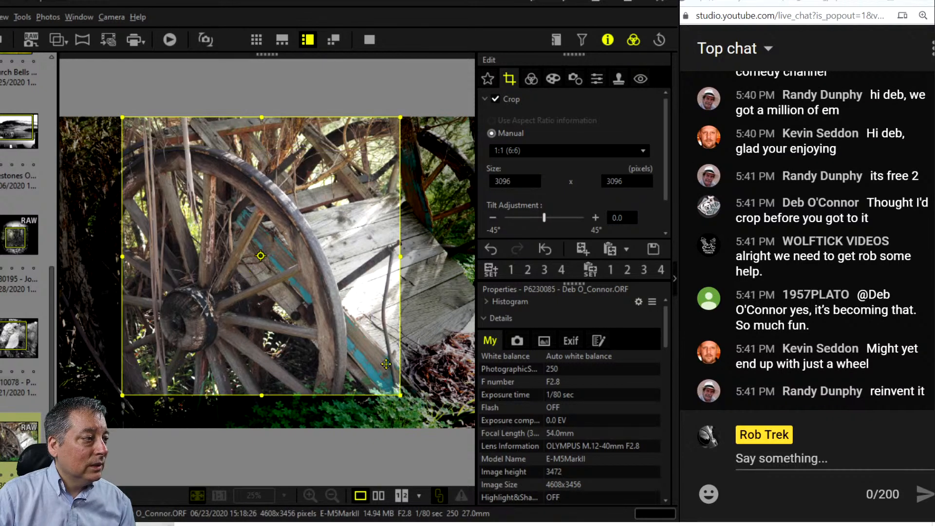
drag(395, 393, 406, 400)
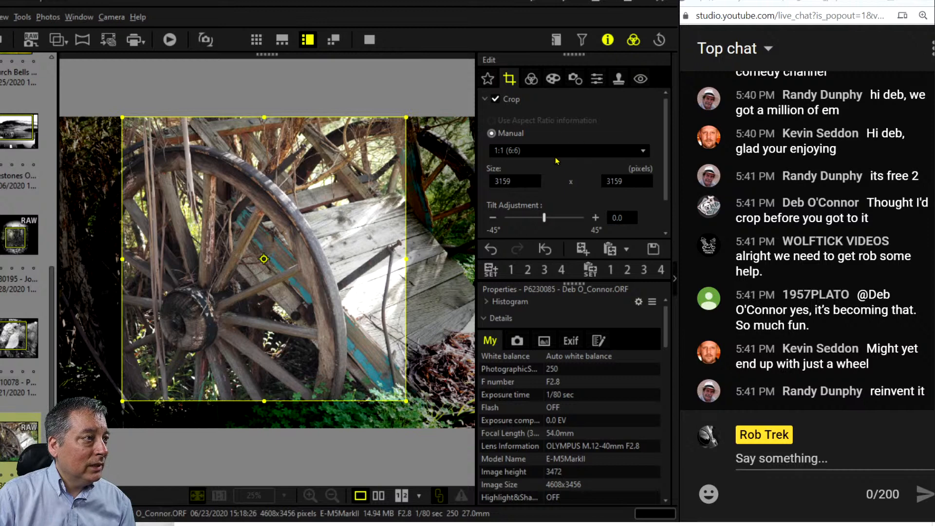
click(557, 161)
Switch the crop to 3:2, resize the box to 4118x2745 pixels, and apply the crop.
click(530, 192)
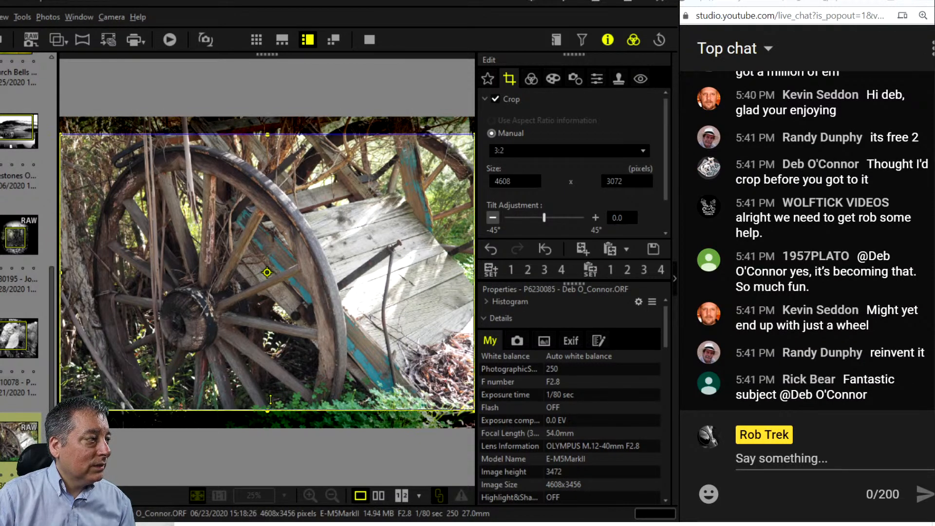
drag(270, 400, 271, 358)
drag(276, 309, 302, 263)
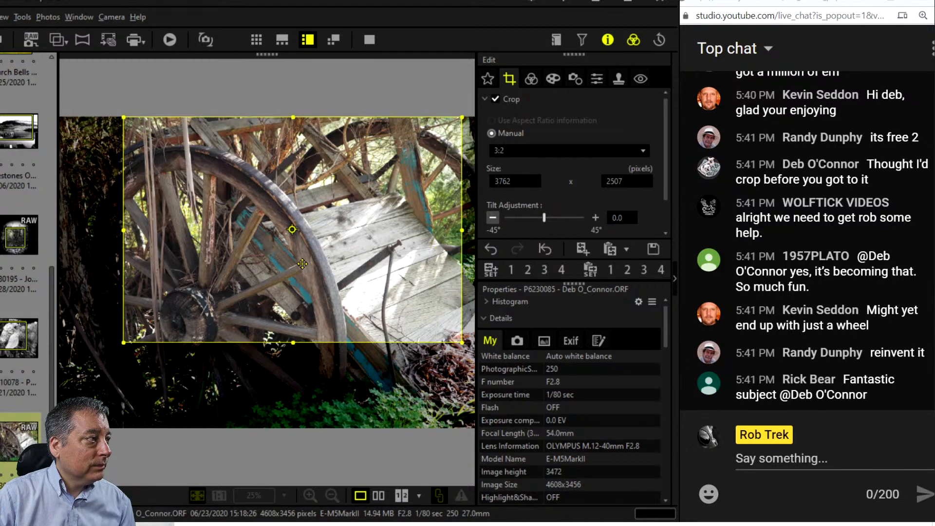
drag(294, 343, 295, 356)
drag(293, 364, 293, 364)
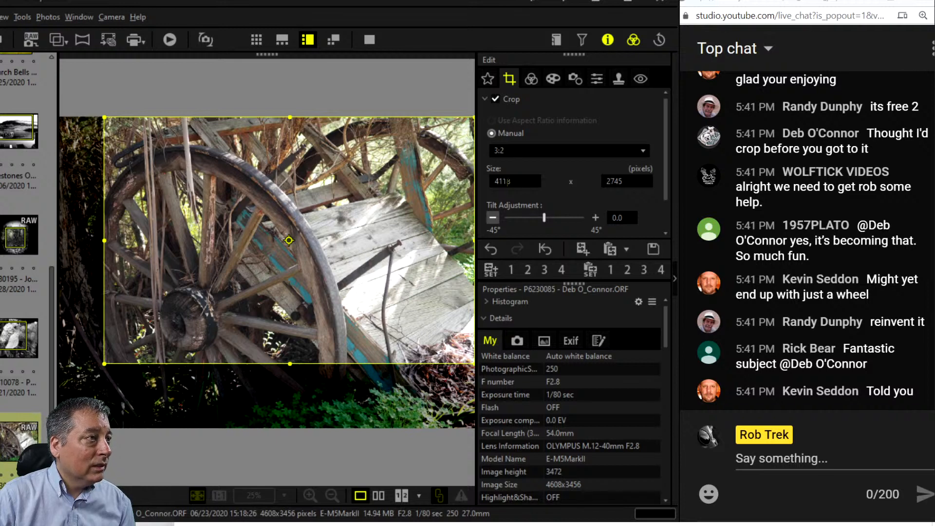
click(530, 78)
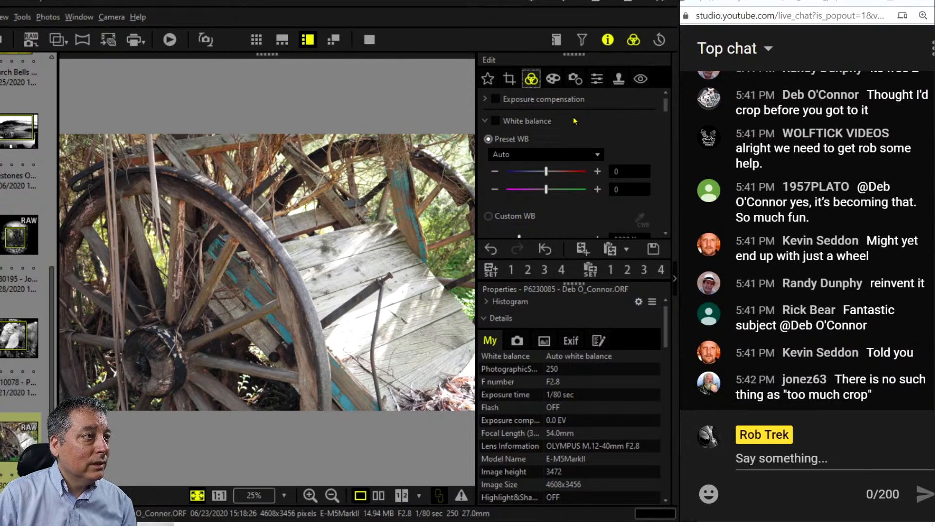
Set the Picture Mode to Monotone.
click(485, 122)
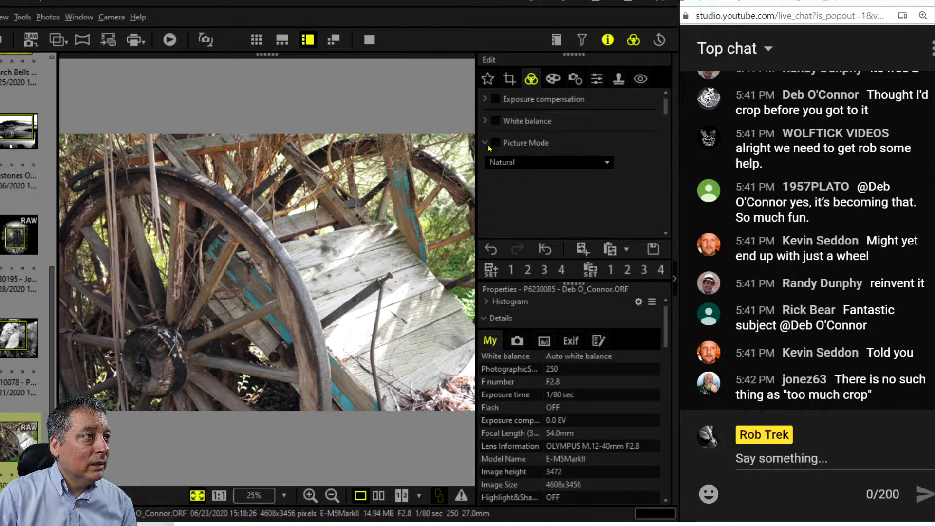
click(502, 167)
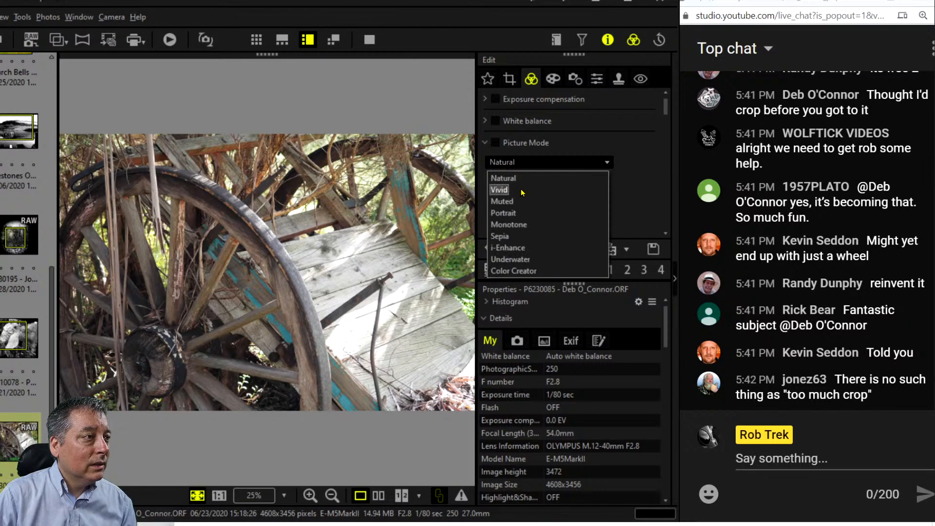
click(529, 225)
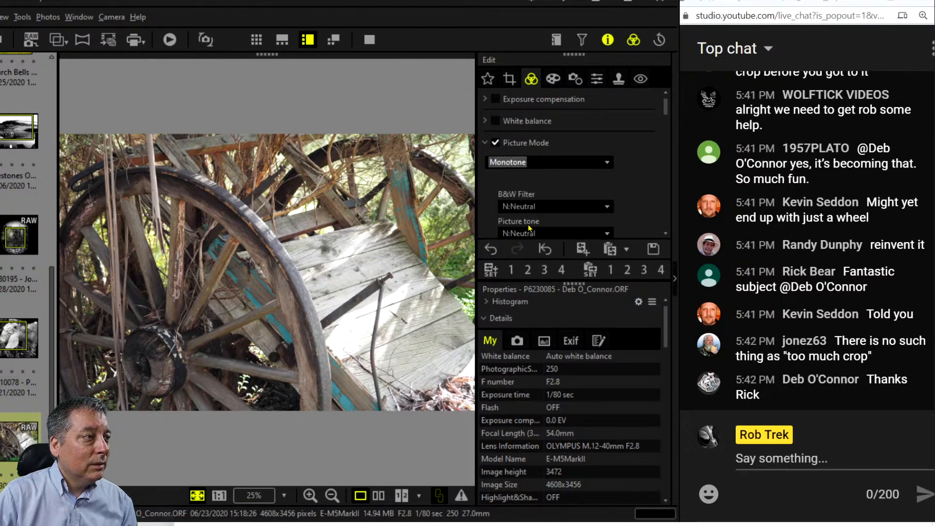
click(496, 147)
Raise Dehaze to 100 and Clarity to 16.
scroll(555, 200, down, 3)
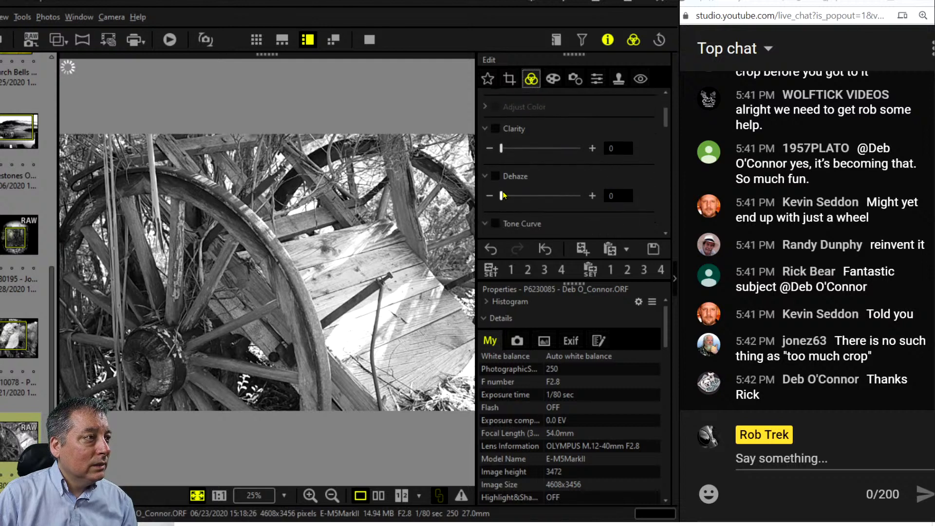
drag(501, 195, 595, 199)
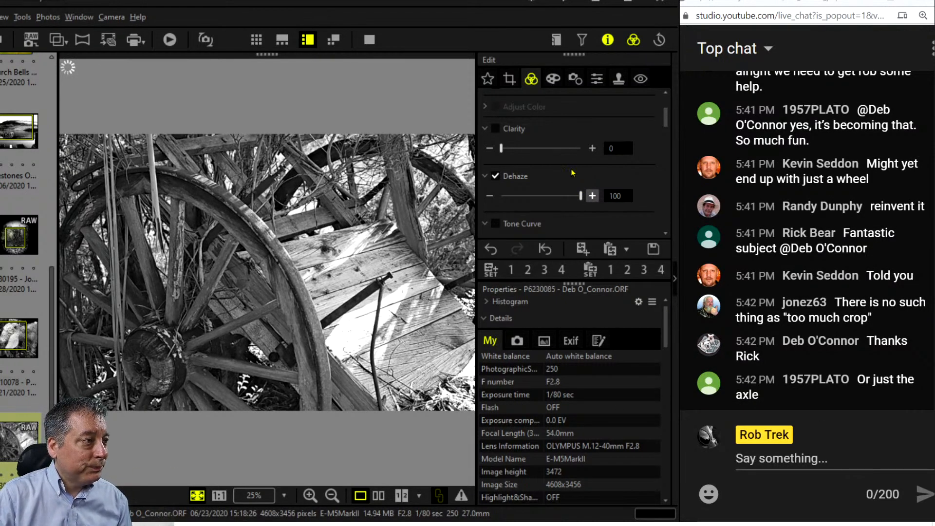
drag(505, 151, 514, 152)
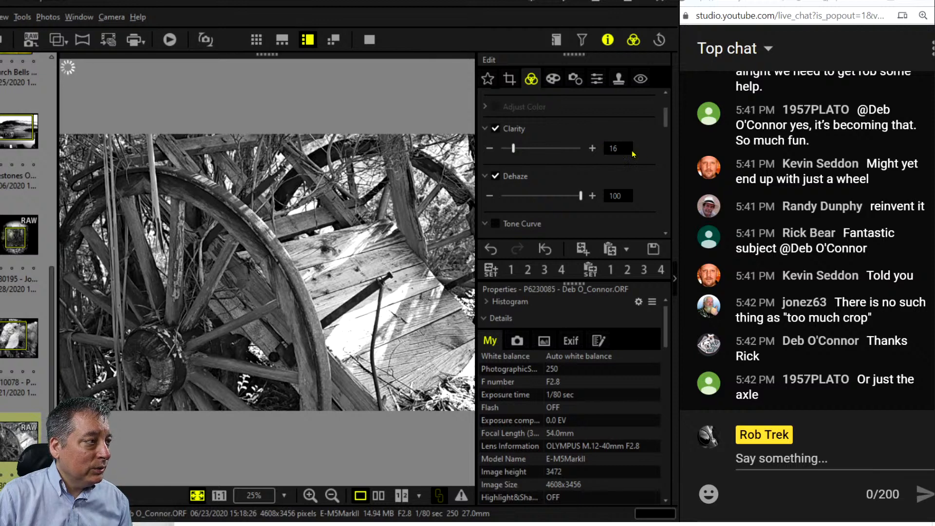
Shape a multi-point tone curve that deepens shadows and pulls highlights down for contrast.
scroll(634, 179, down, 5)
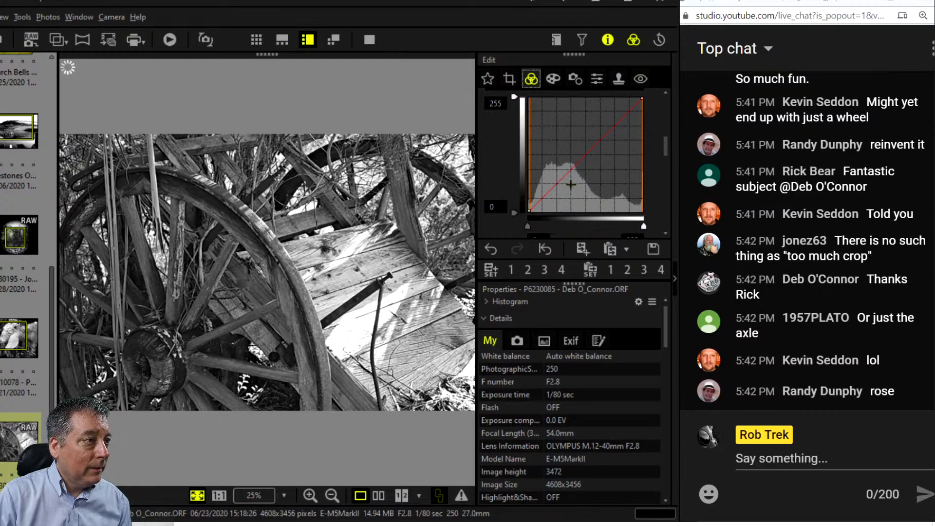
drag(535, 201, 545, 202)
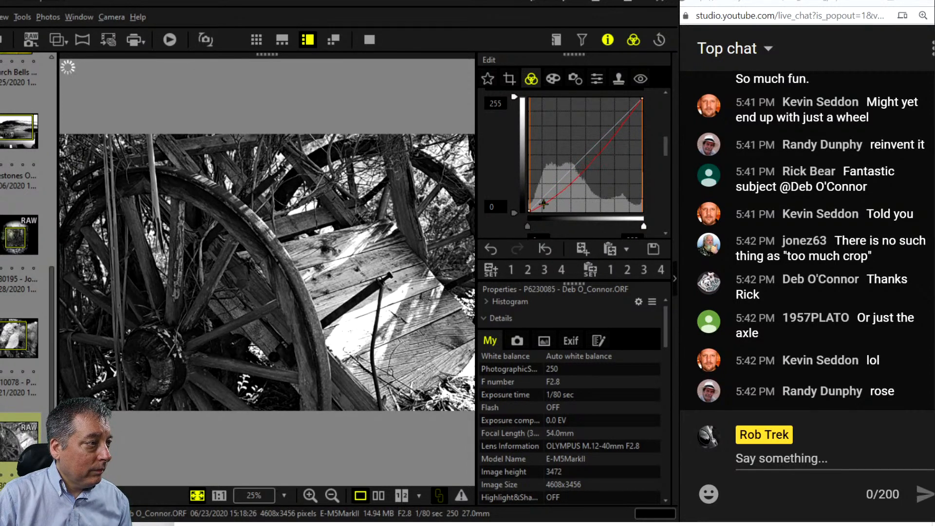
drag(583, 176, 574, 171)
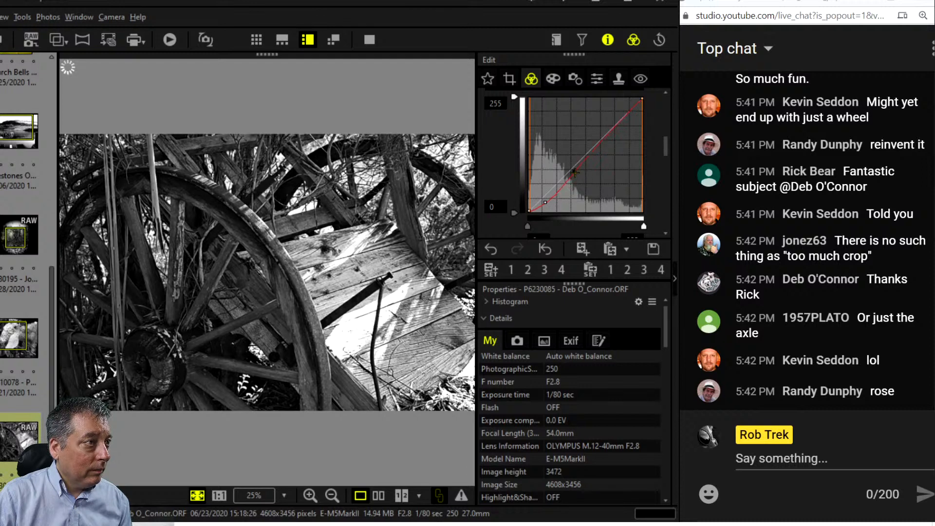
drag(620, 119, 622, 122)
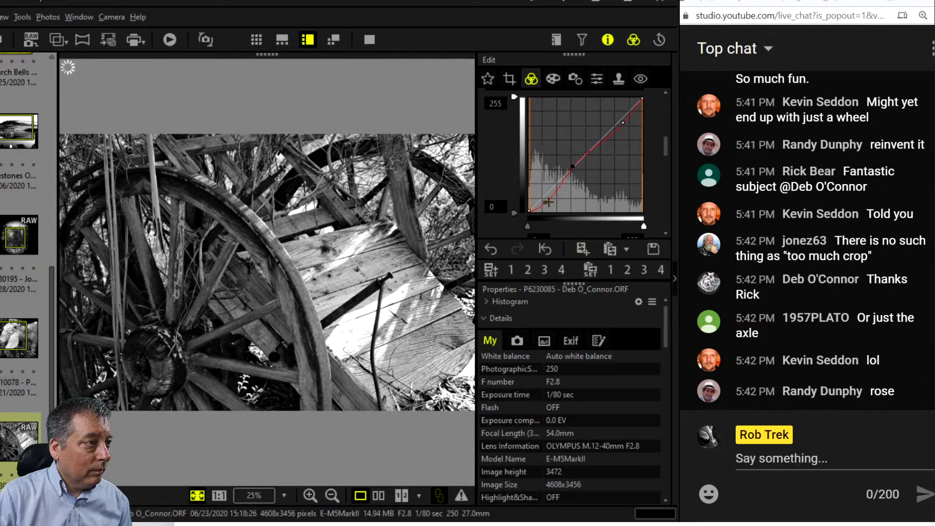
drag(545, 201, 558, 196)
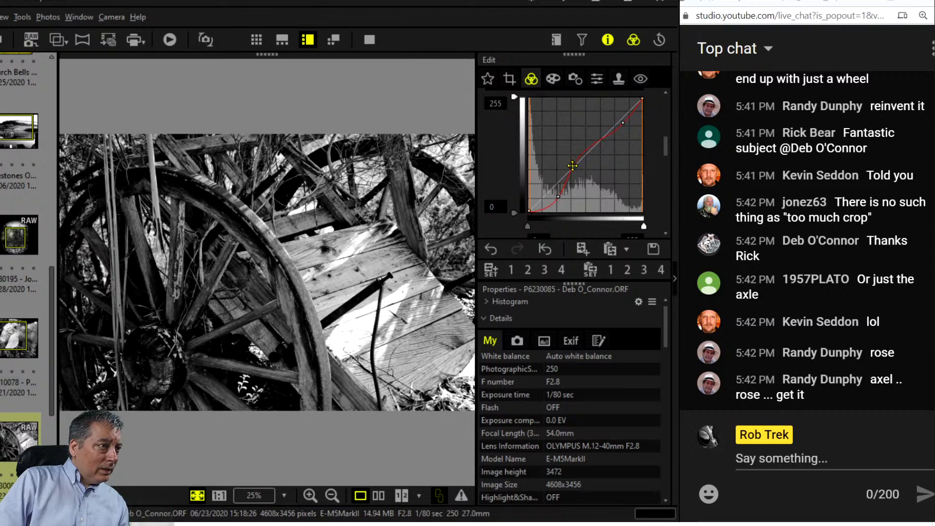
drag(573, 166, 579, 166)
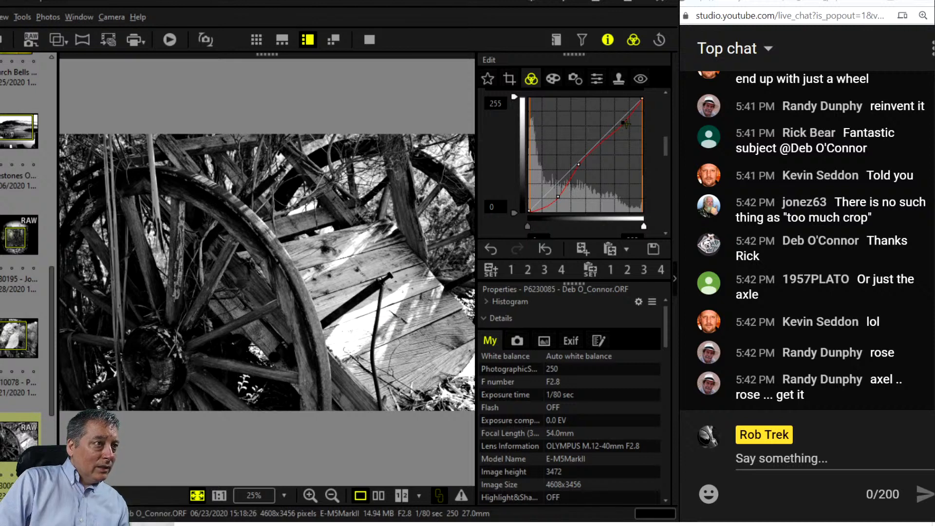
mouse_move(625, 123)
mouse_down()
mouse_move(623, 144)
mouse_move(625, 129)
mouse_up()
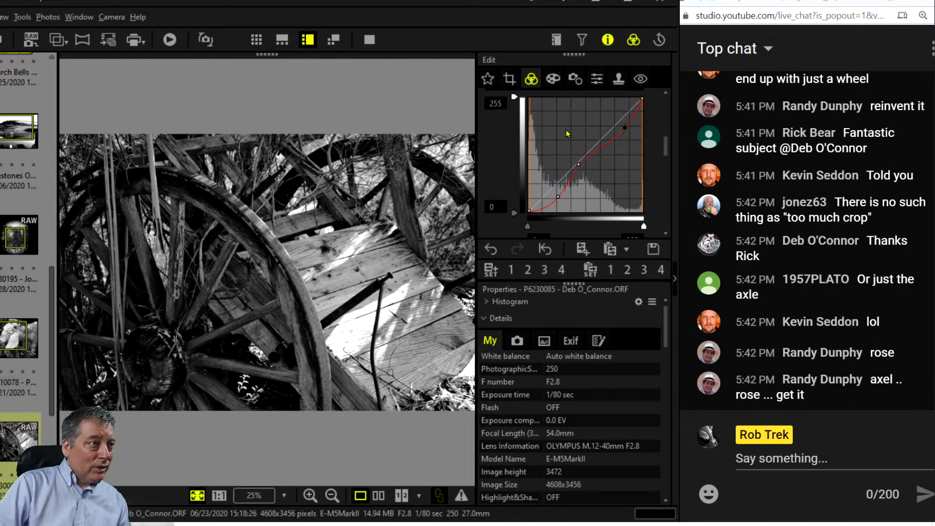
Add a -21 vignette in the Color Filter tab to darken the photo's edges.
click(552, 79)
scroll(543, 177, down, 5)
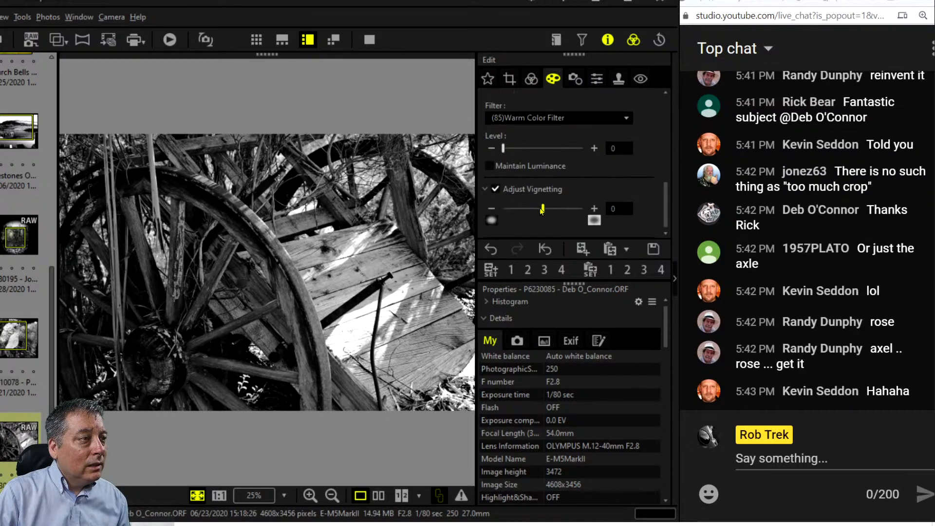
drag(543, 208, 519, 212)
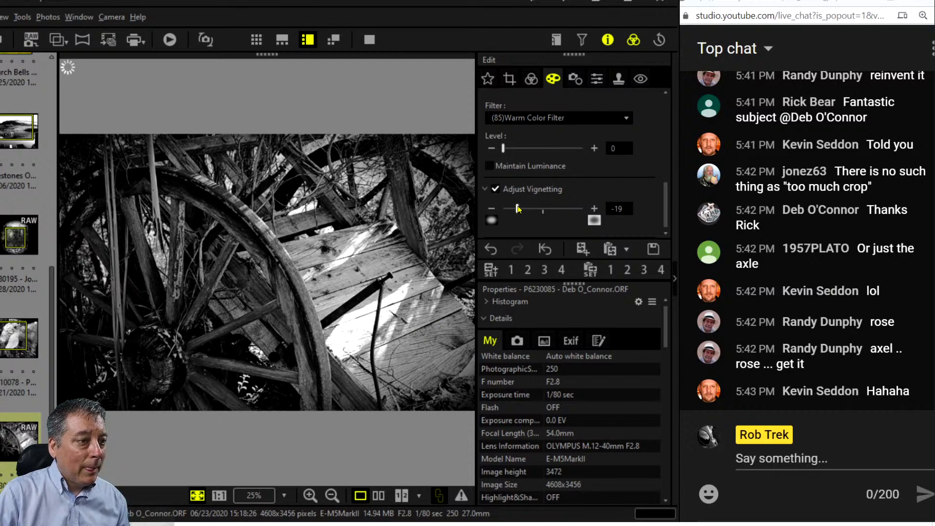
drag(517, 208, 515, 208)
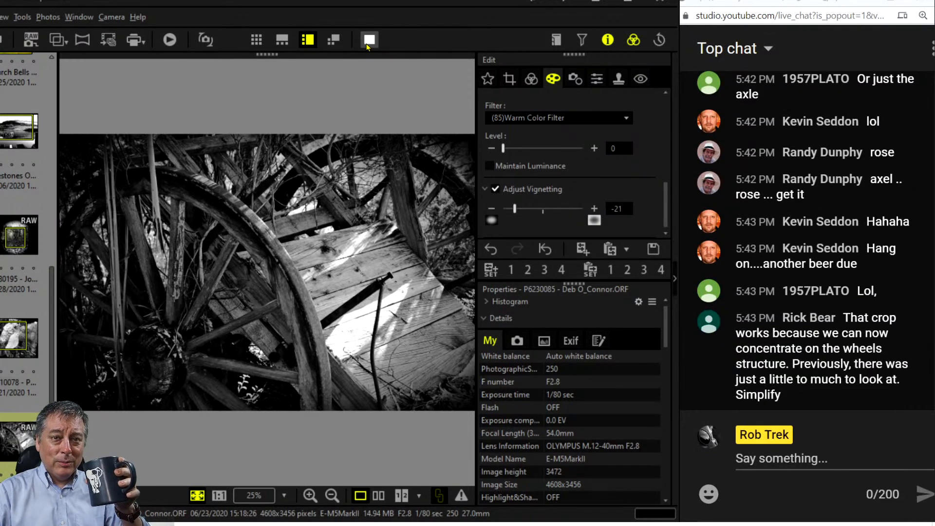
Preview the photo full screen, then raise Sharpness to 2.0 in the Detail tab.
click(367, 45)
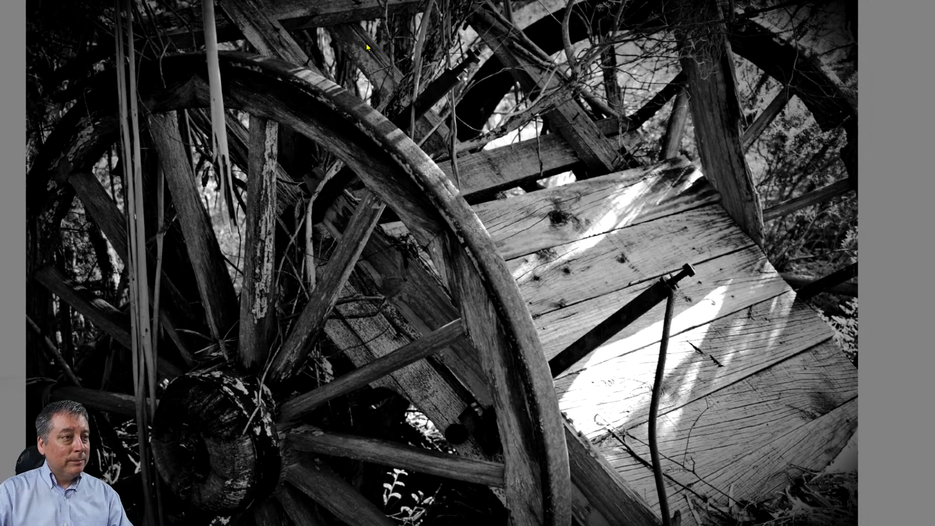
click(367, 47)
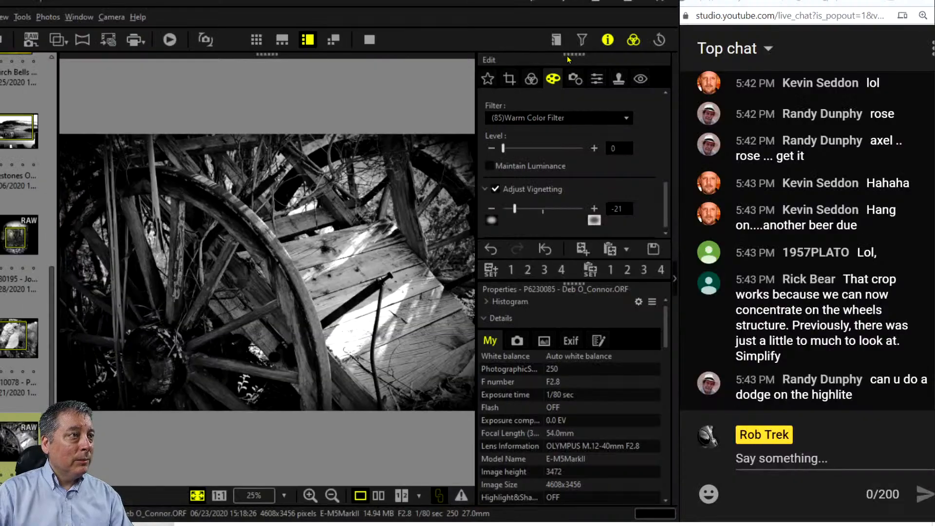
click(593, 81)
drag(543, 120, 583, 133)
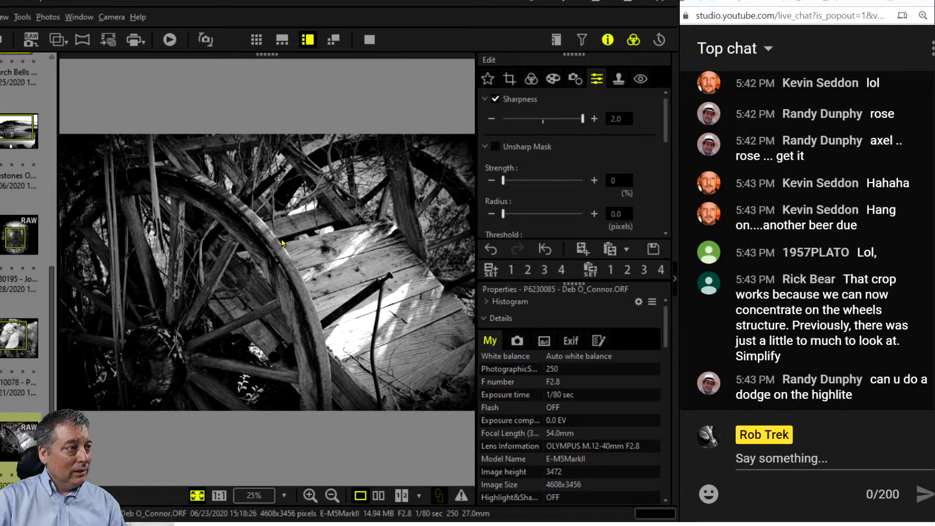
Compare original and edited photos full screen, then return to single view with Warm Color Filter kept.
click(379, 496)
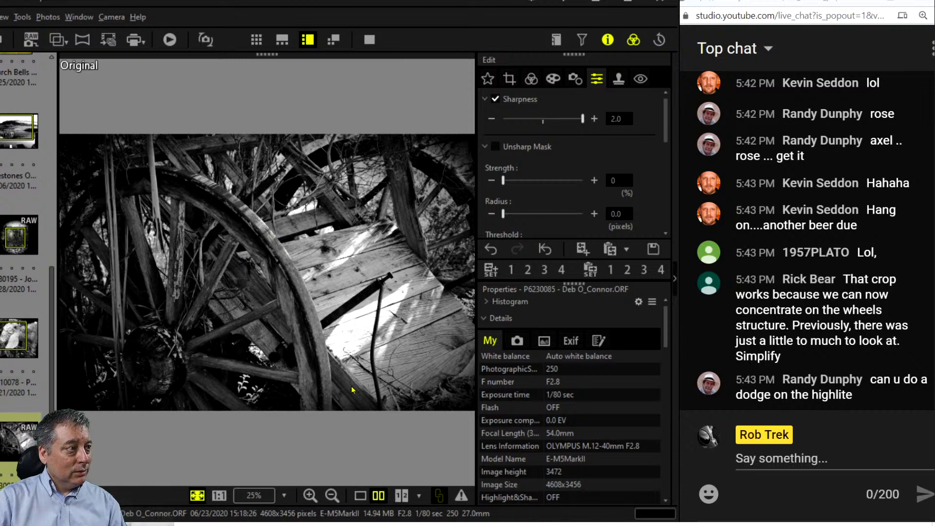
click(369, 40)
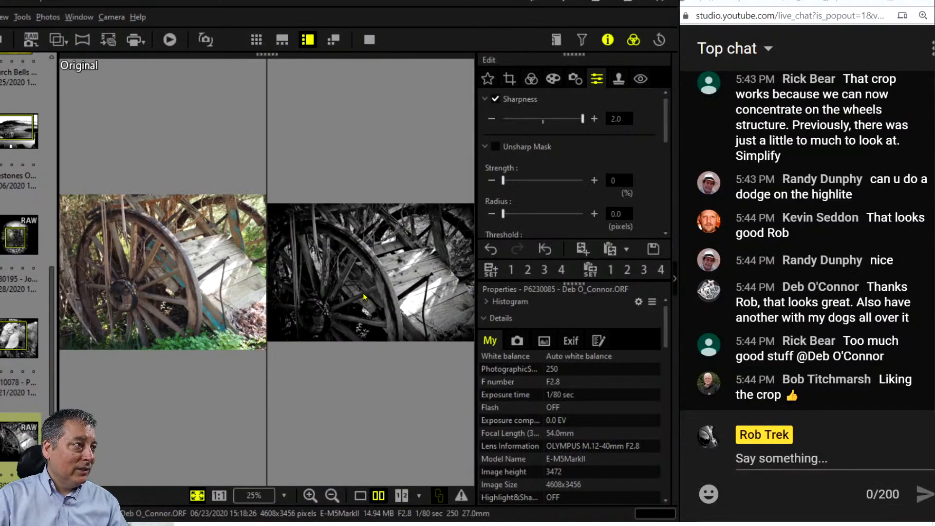
click(360, 495)
click(552, 78)
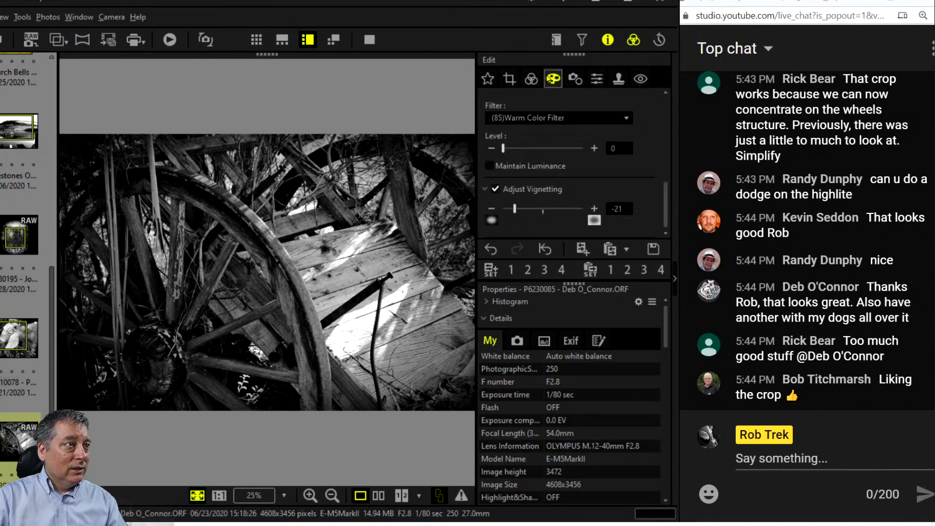
click(573, 127)
click(574, 122)
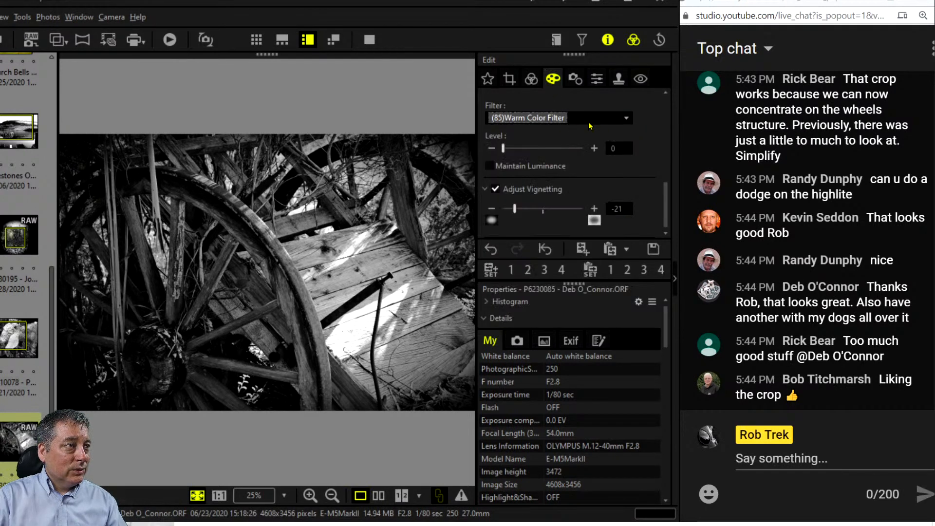
Try the Partial Color art filter with its kept hue shifted from 13 to 14, then turn it off.
scroll(623, 164, up, 5)
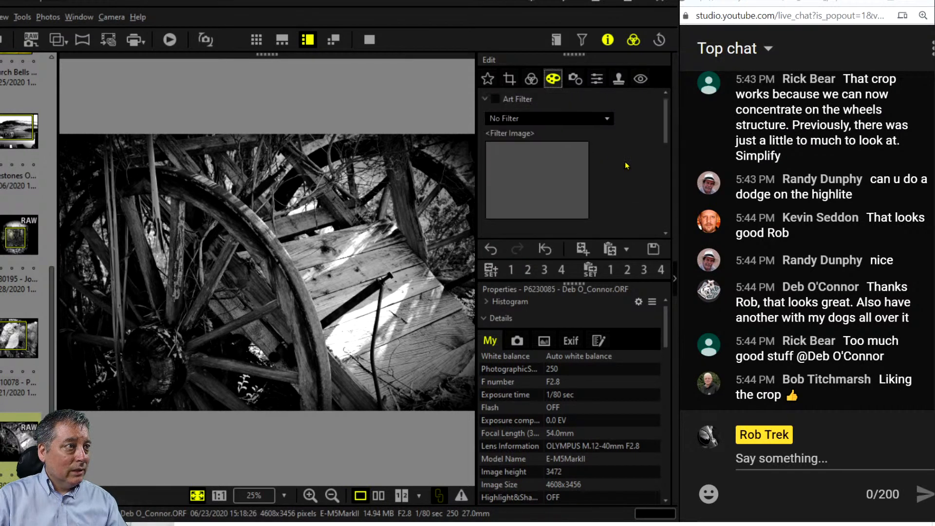
click(599, 120)
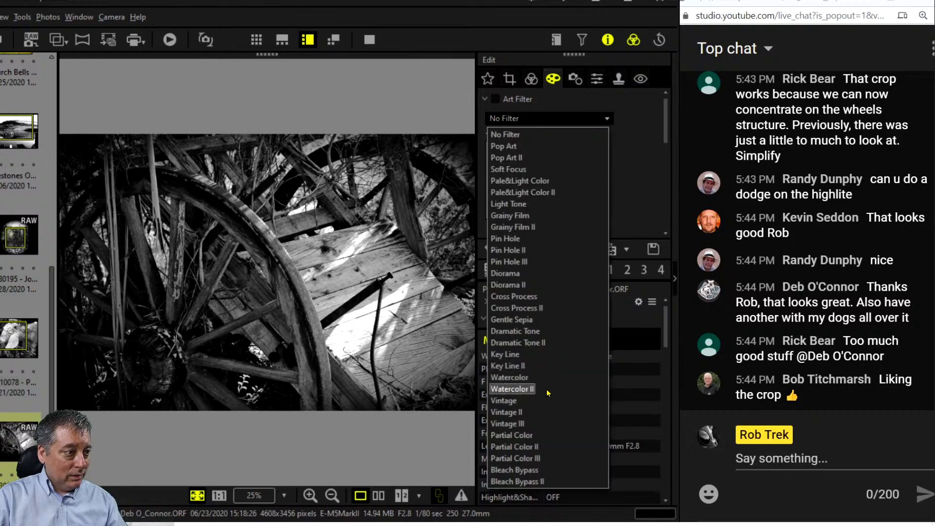
click(552, 433)
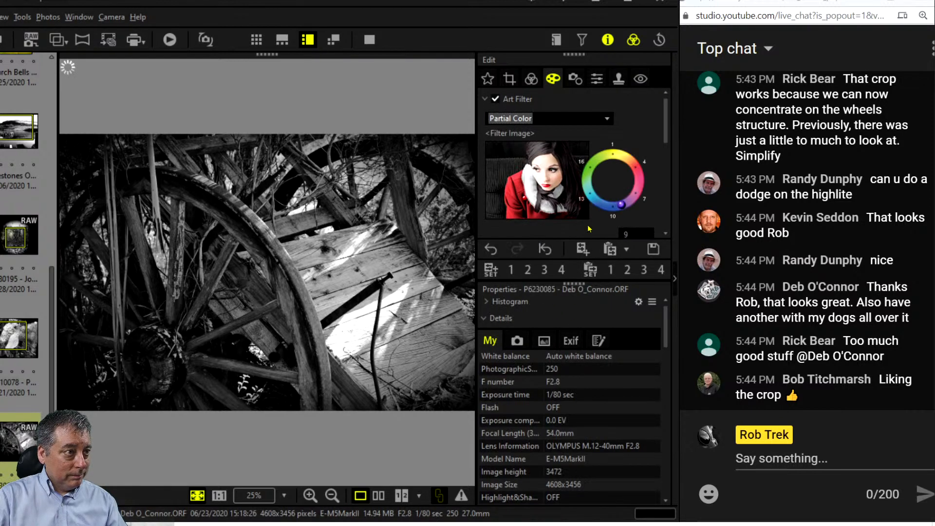
click(591, 198)
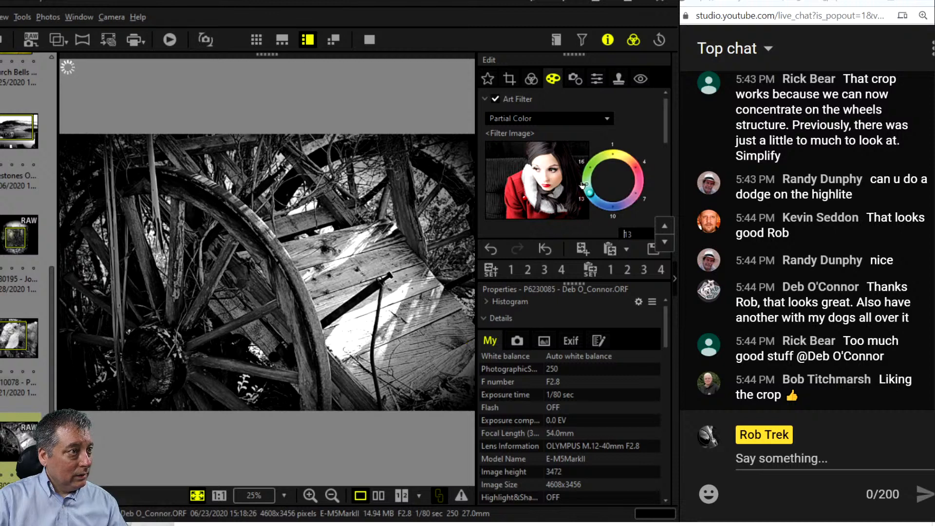
click(664, 226)
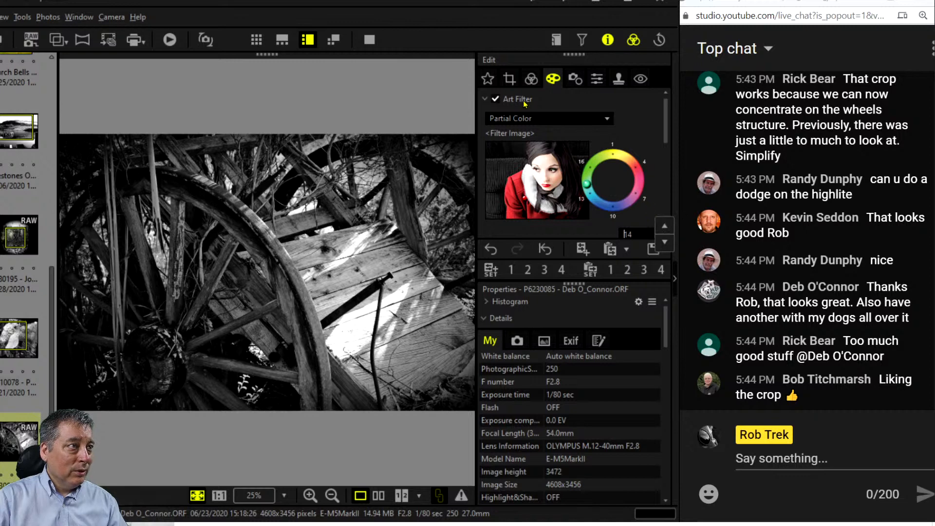
click(500, 102)
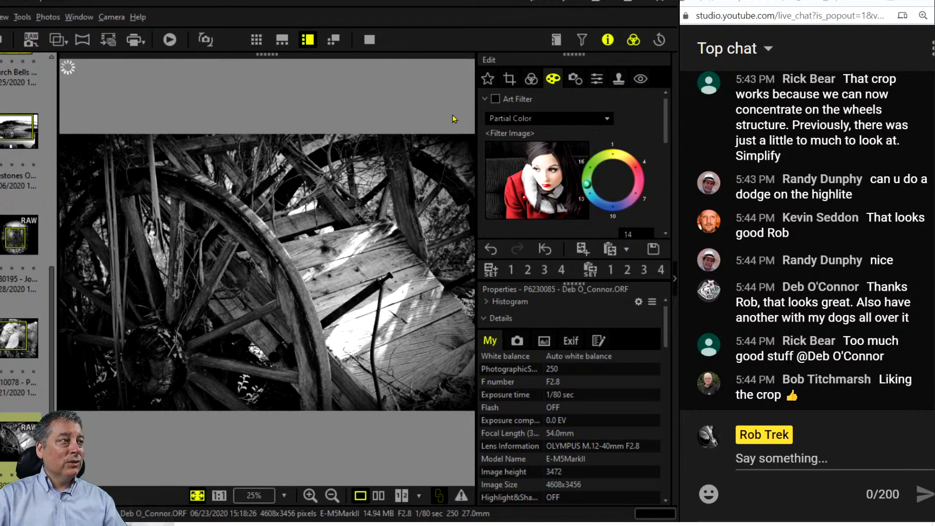
click(370, 41)
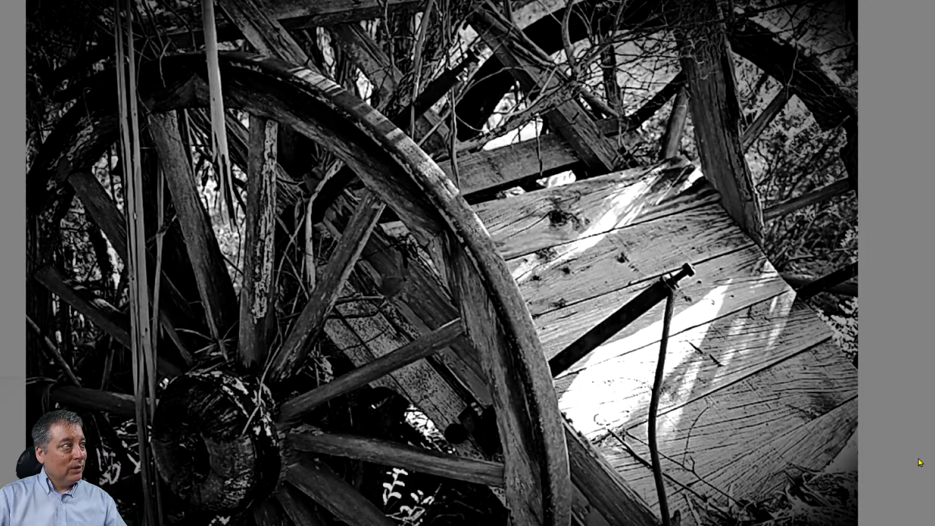
key(Right)
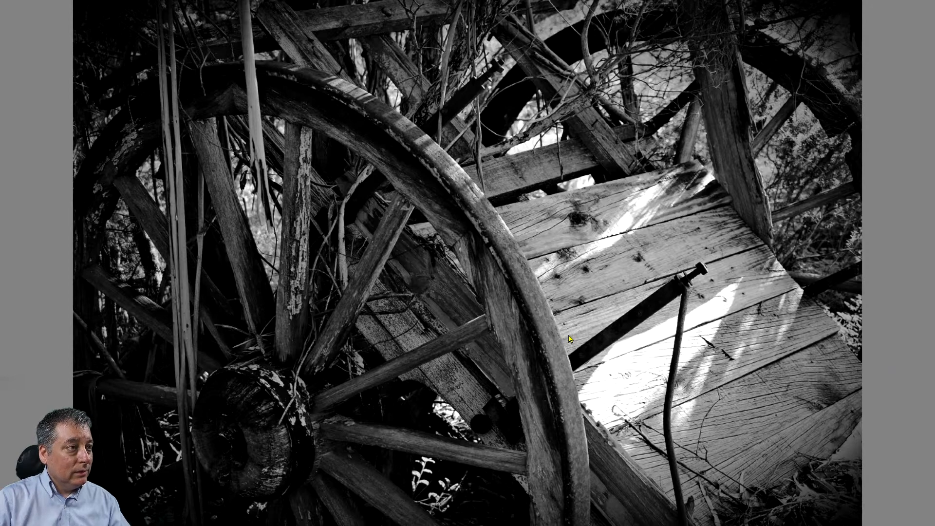
key(Escape)
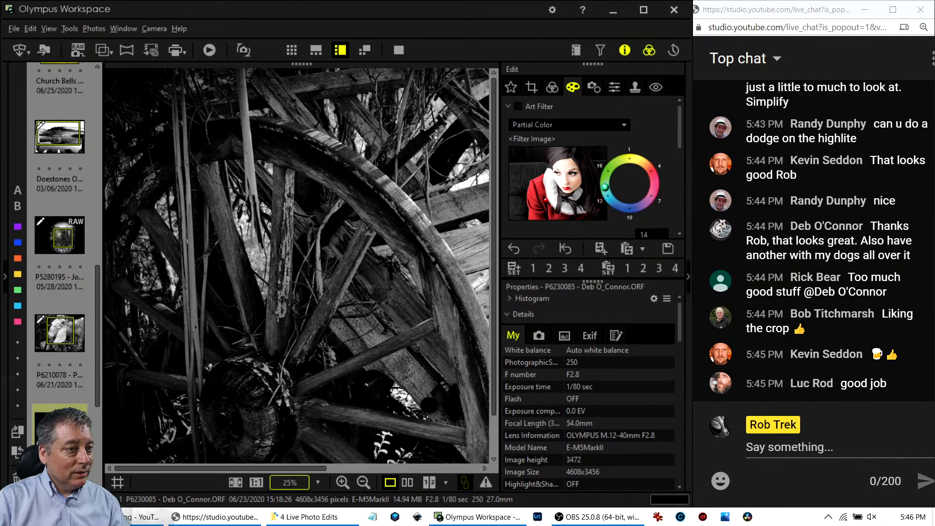
Scroll the thumbnail strip and open the PC290021 sunset photo.
scroll(60, 311, down, 3)
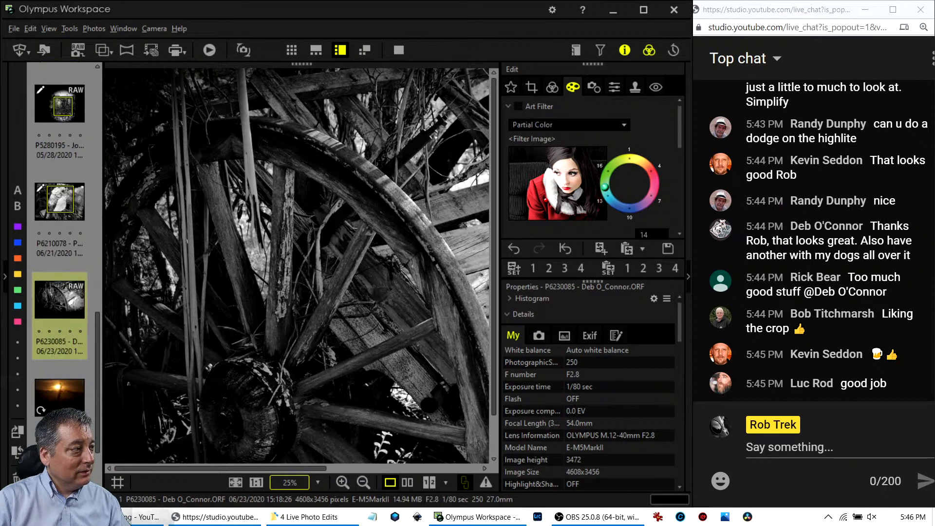
scroll(63, 326, down, 2)
click(68, 333)
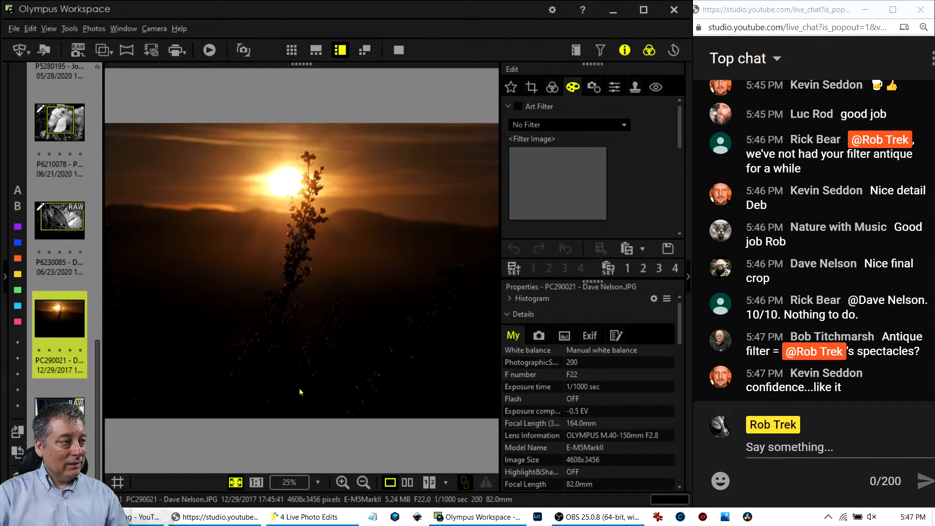
In the Basic tab, bend the sunset's tone curve, lifting the top and pulling shadows down.
click(572, 87)
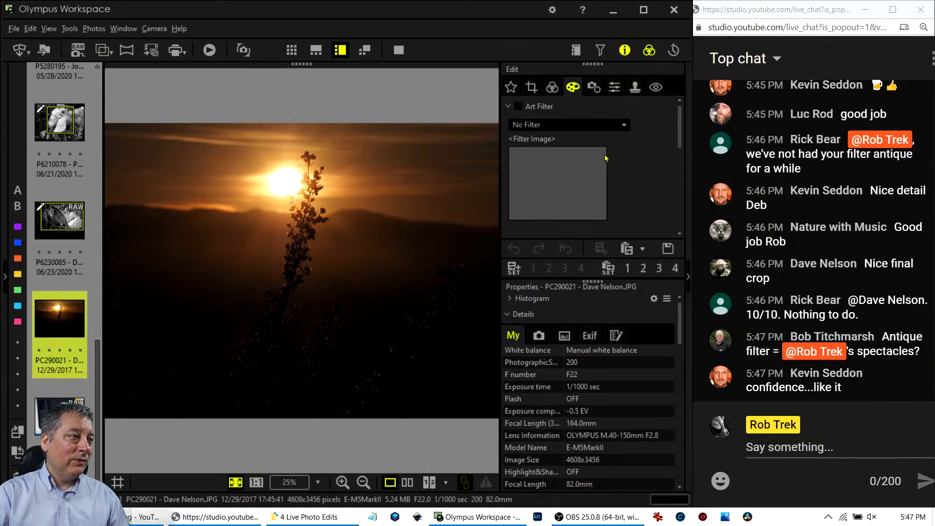
scroll(637, 181, down, 3)
scroll(637, 178, down, 2)
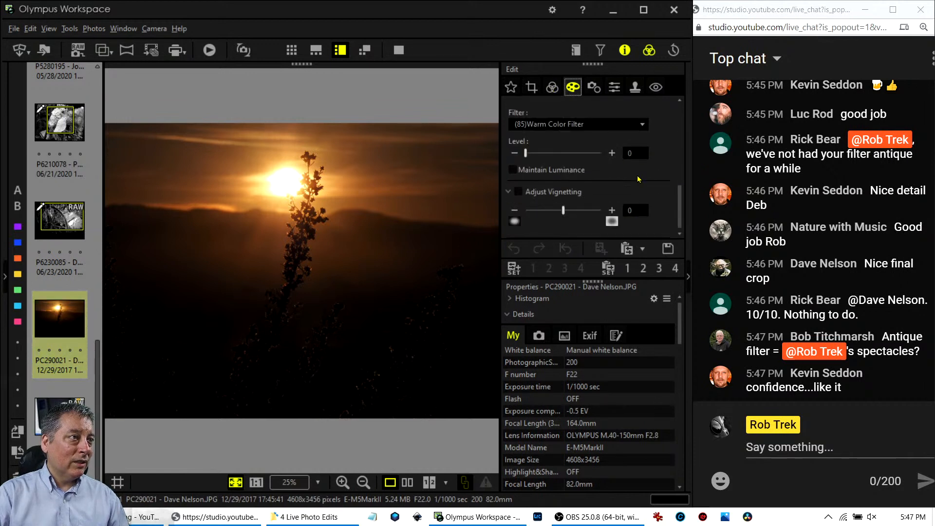
click(550, 88)
scroll(631, 175, down, 5)
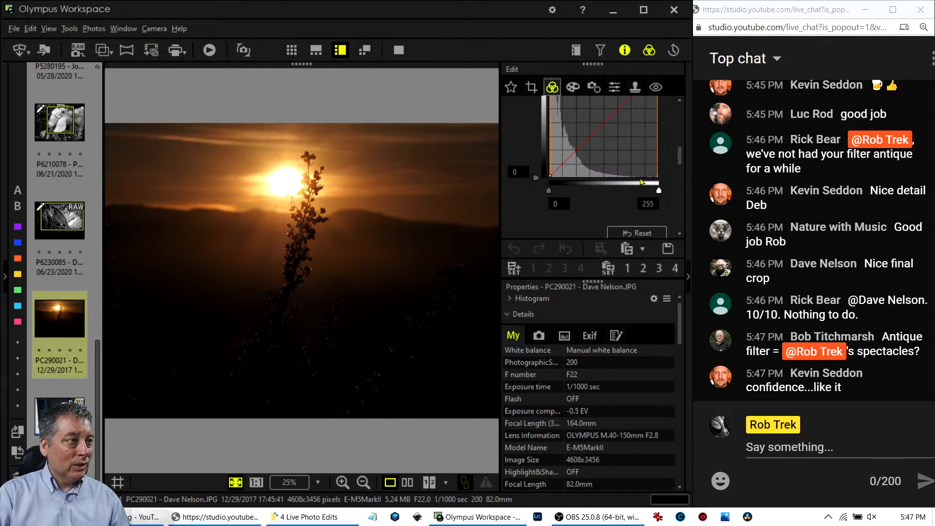
scroll(636, 177, up, 1)
drag(636, 146, 632, 134)
drag(591, 172, 597, 179)
drag(570, 209, 569, 215)
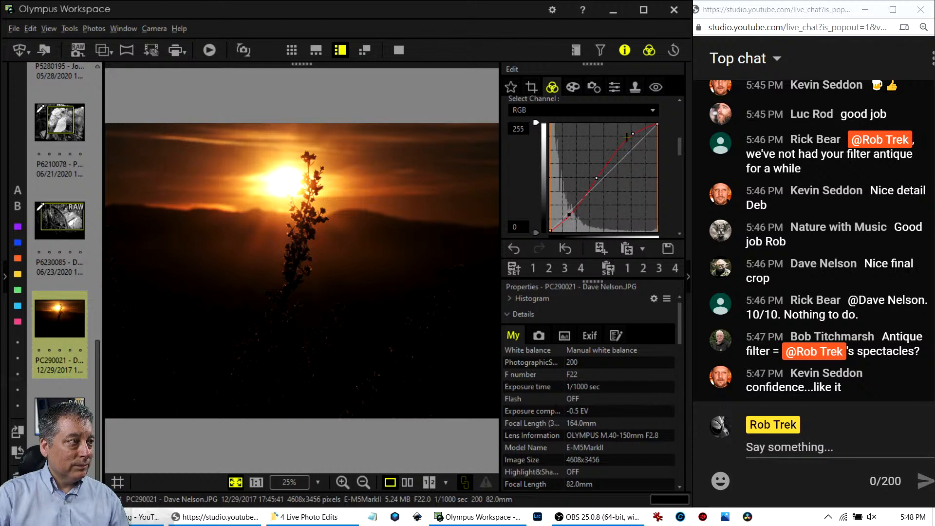
Fine-tune the curve, reset it to a straight line, and view the photo full screen.
drag(597, 178, 605, 163)
drag(632, 134, 633, 137)
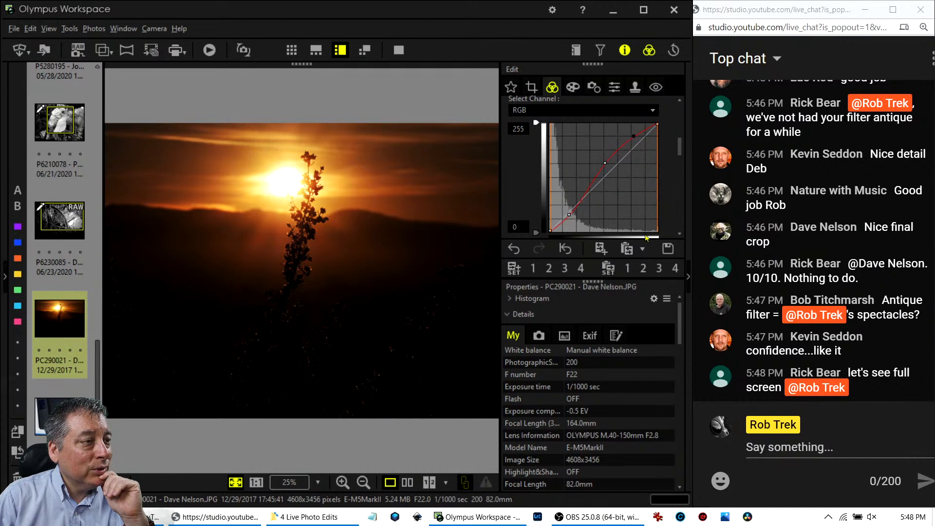
click(564, 248)
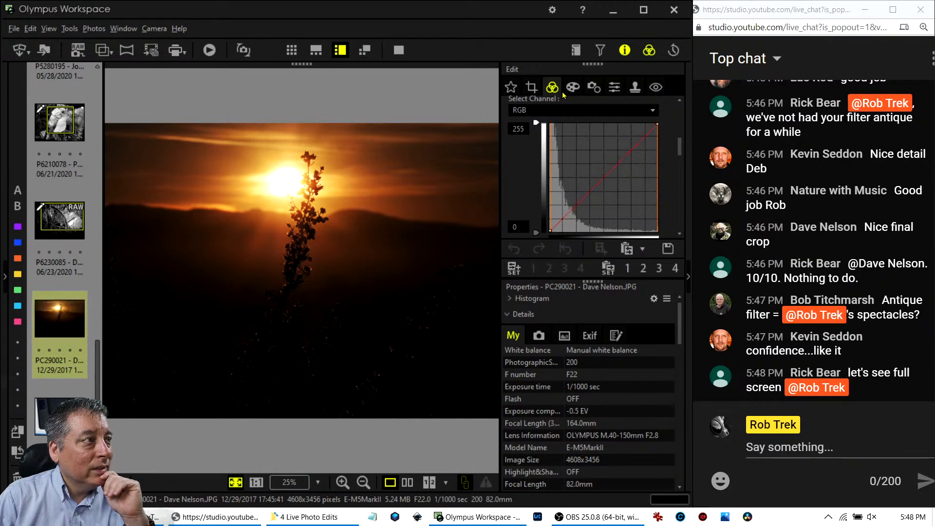
click(399, 50)
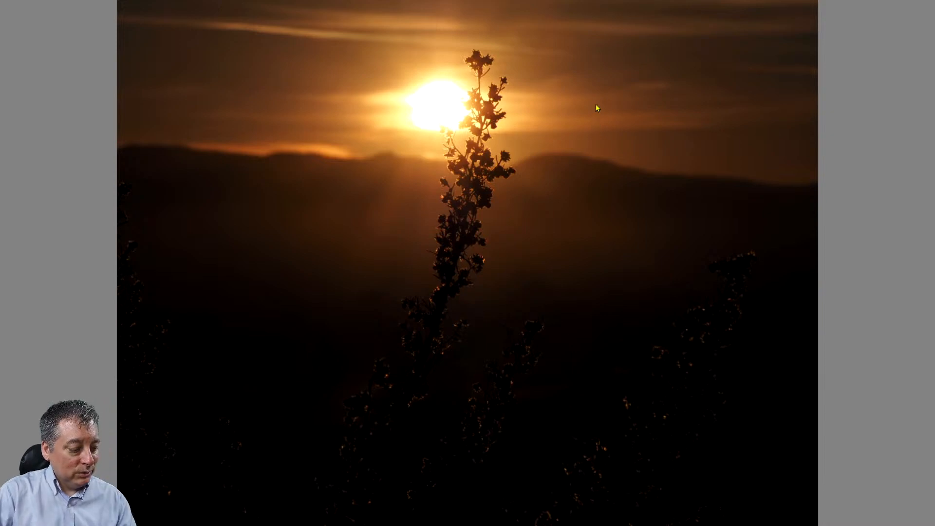
Exit the full-screen preview back to the editing window.
key(Escape)
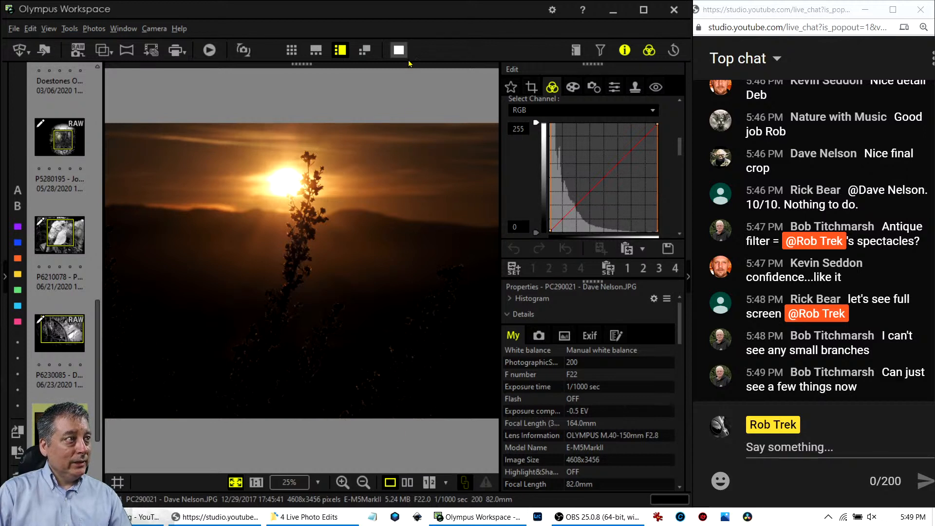
scroll(603, 181, up, 4)
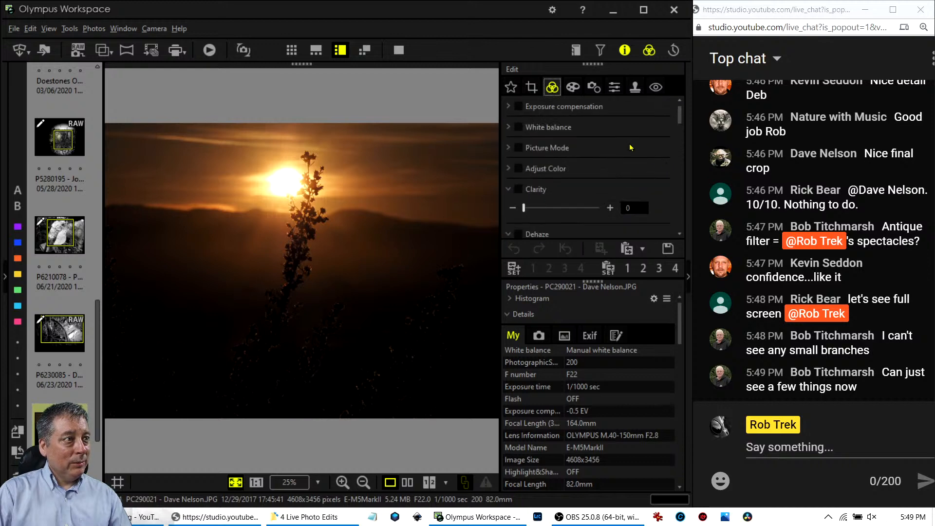
click(509, 106)
drag(556, 126, 585, 126)
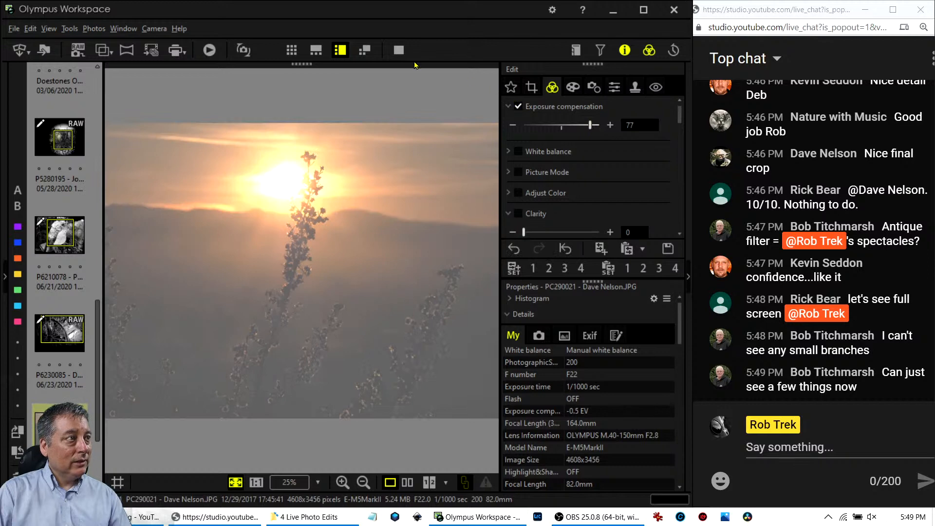
click(399, 50)
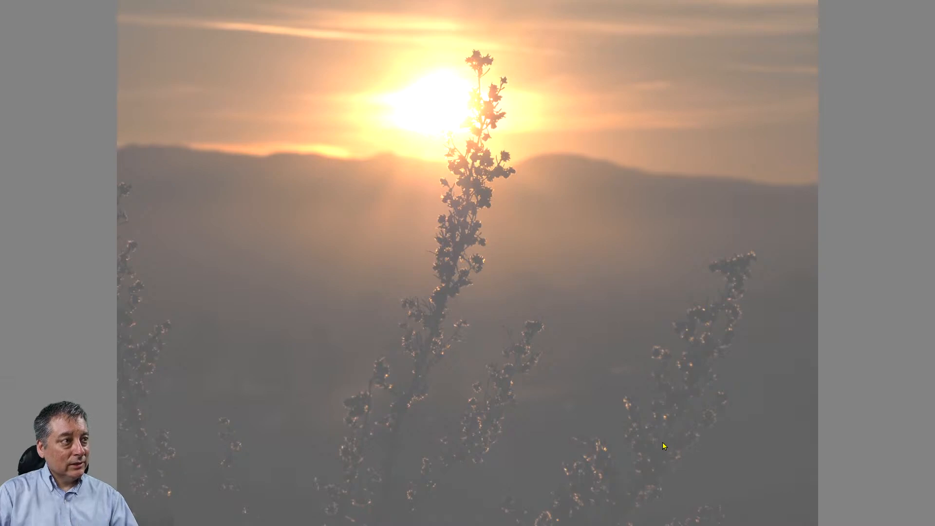
key(Escape)
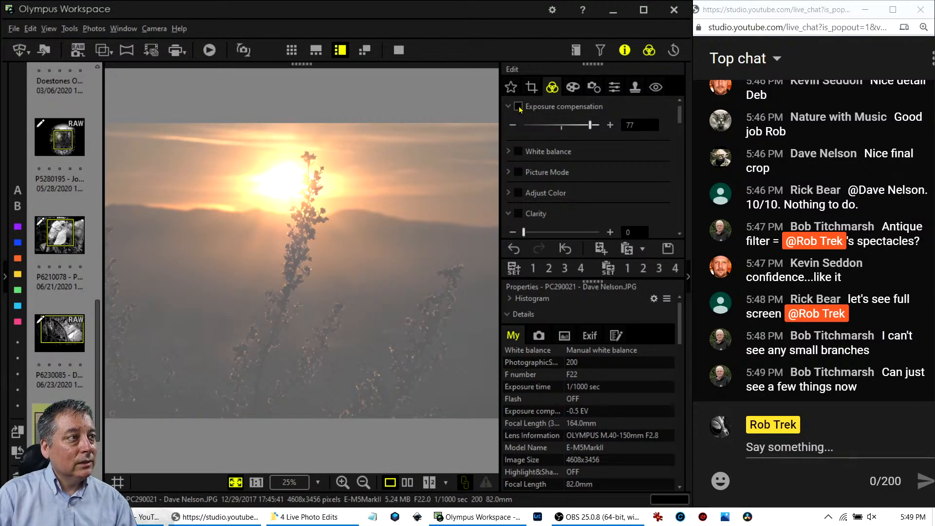
click(518, 106)
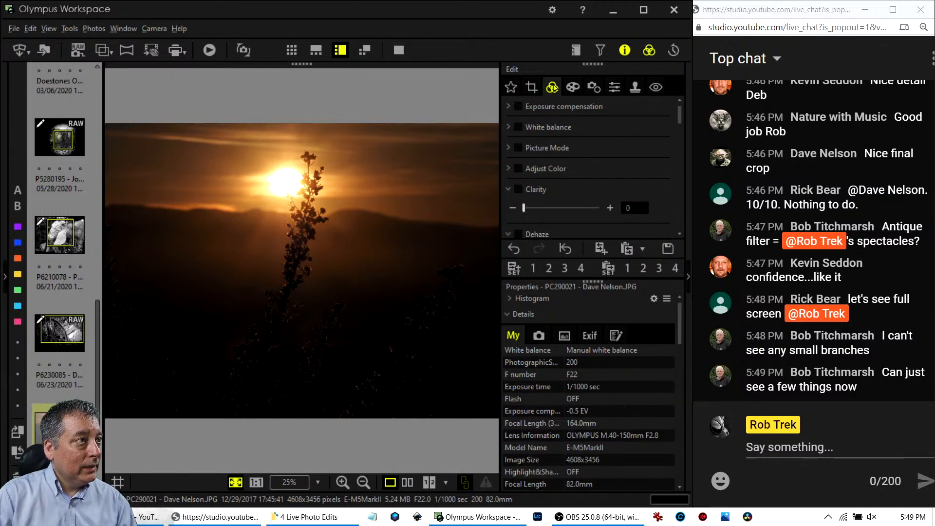
click(531, 86)
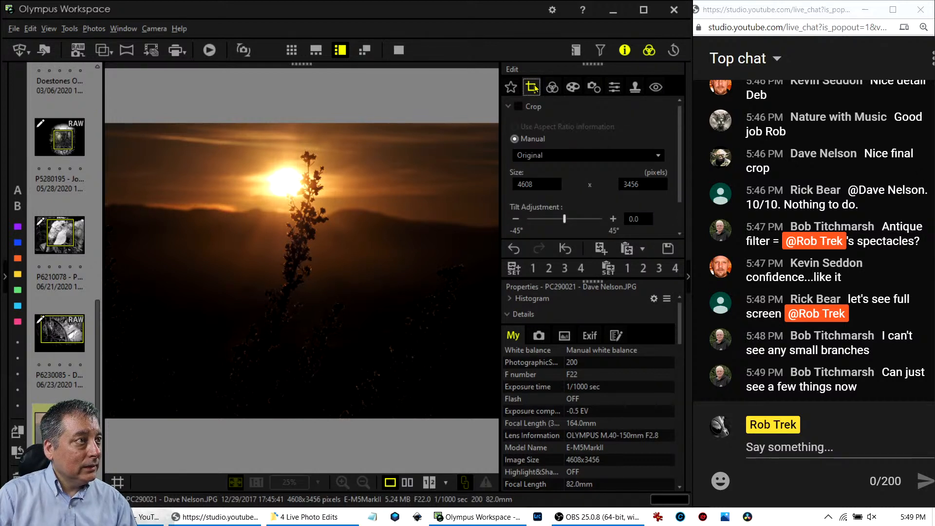
Crop the sunset to a 16:7 frame of 3960x1733 pixels around the sun and plant, and apply.
click(588, 156)
click(558, 292)
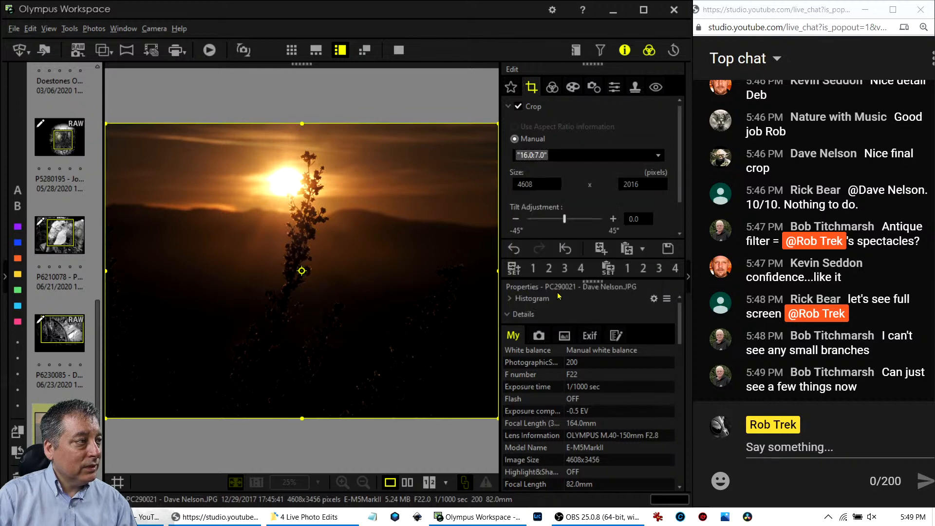
drag(416, 291, 397, 209)
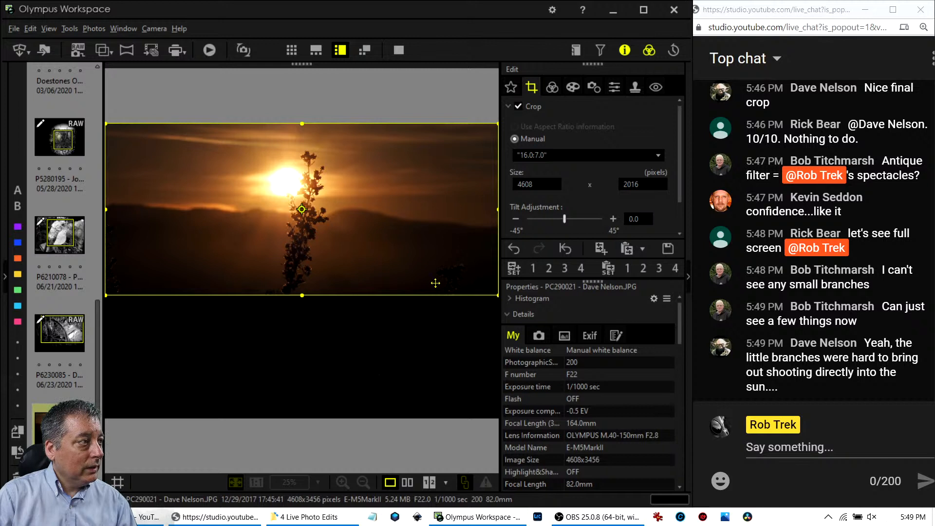
drag(487, 294, 442, 257)
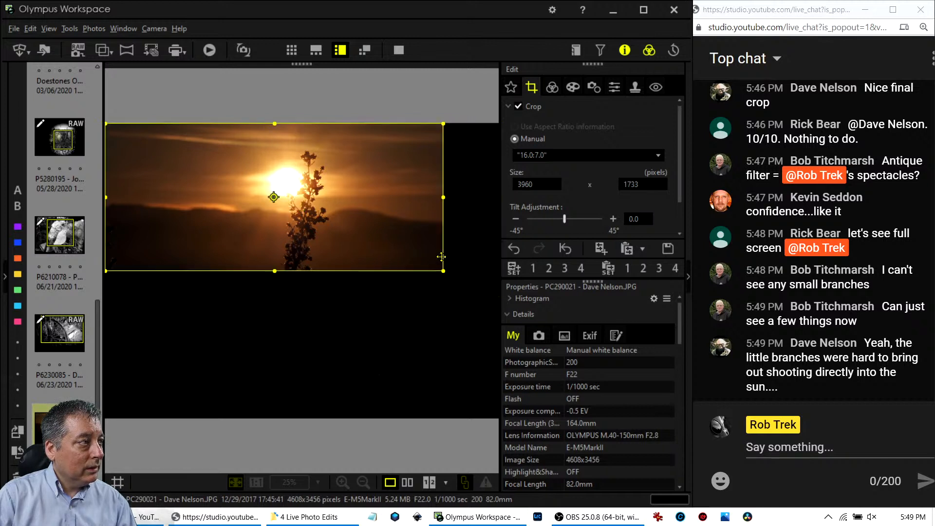
click(552, 87)
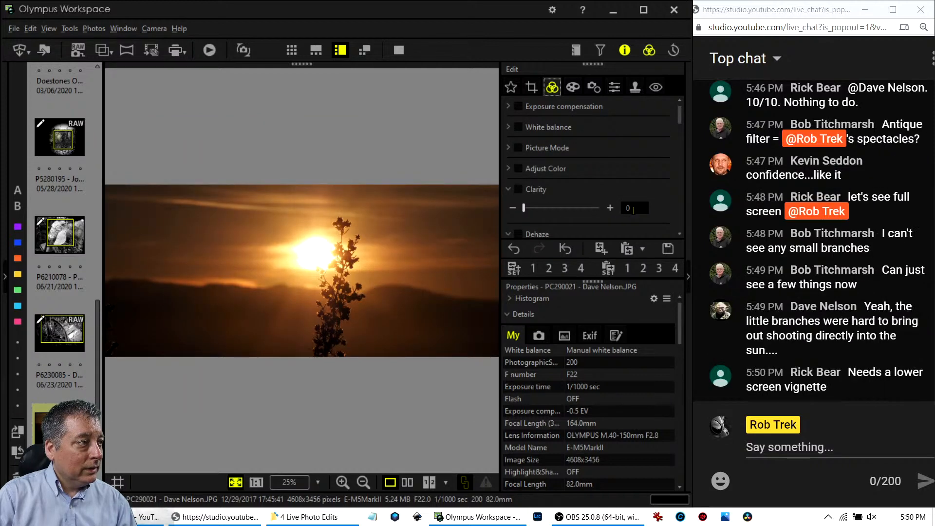
Set Dehaze to 56 to clear the haze.
scroll(638, 193, down, 3)
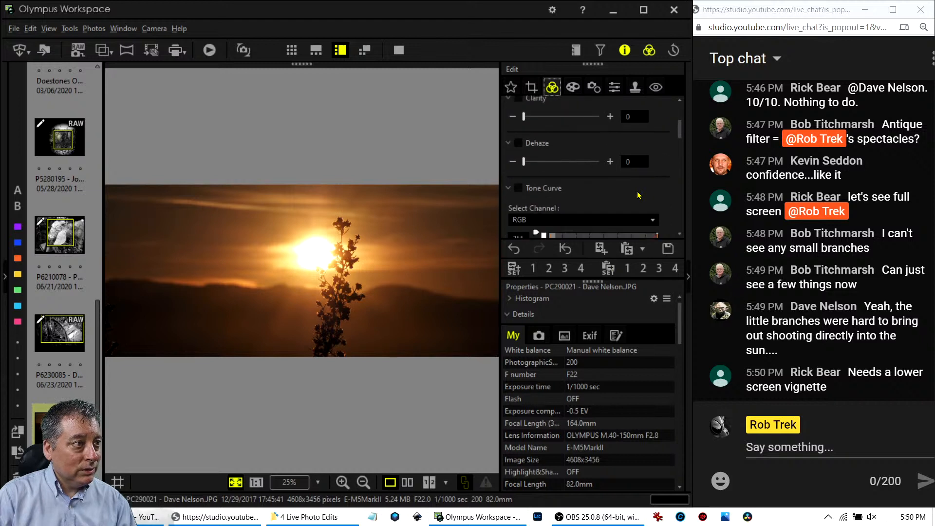
drag(523, 161, 565, 162)
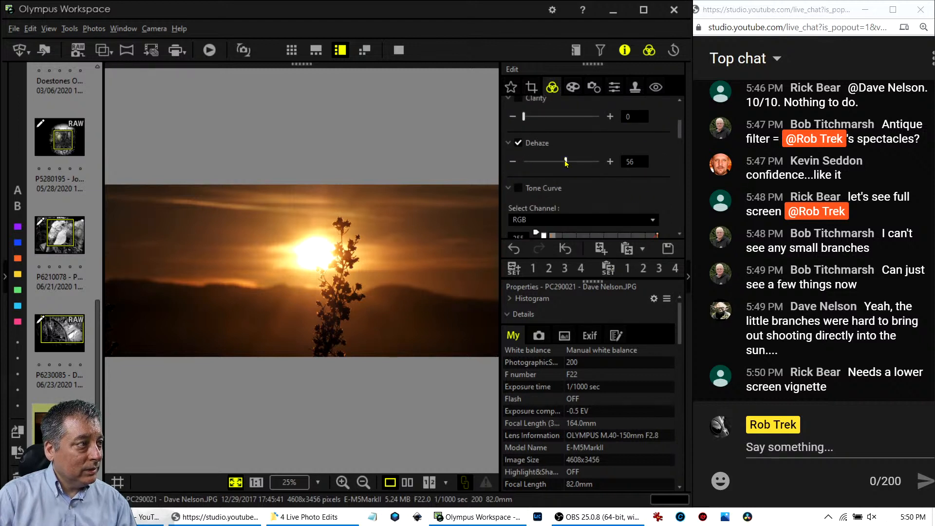
scroll(642, 179, down, 3)
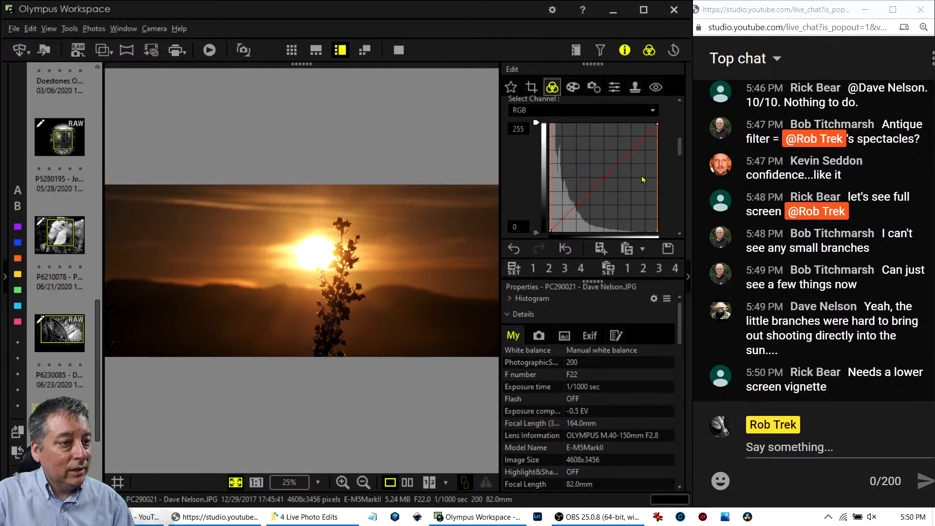
Add tone curve points and pull the upper and shadow ends down to darken the sunset.
scroll(641, 179, down, 1)
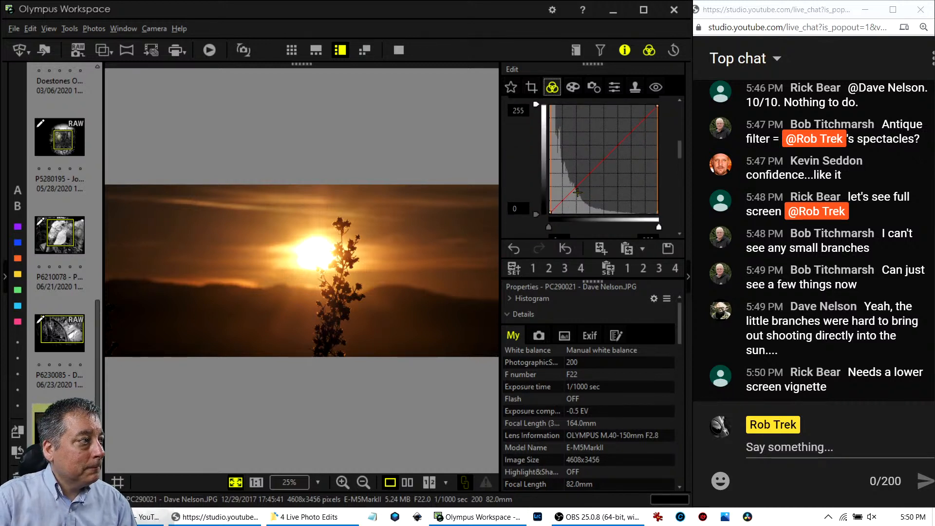
drag(577, 192, 568, 202)
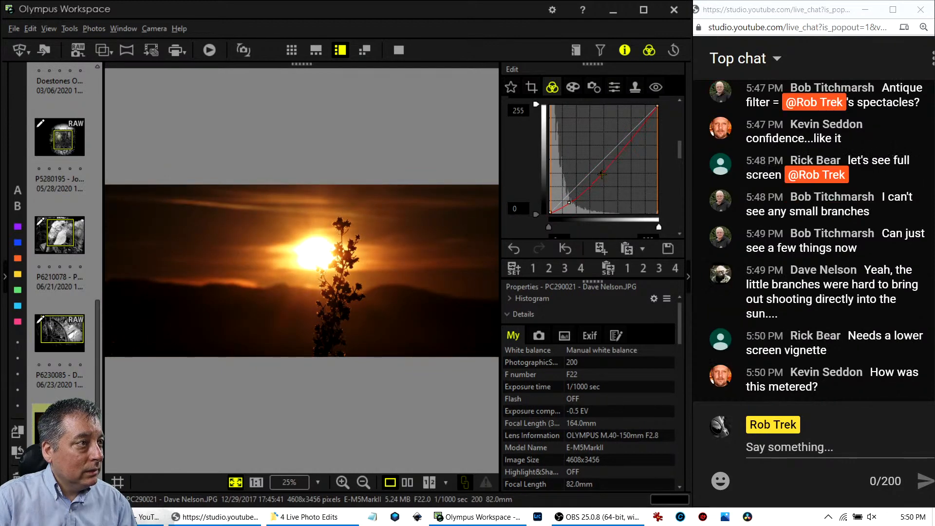
drag(602, 174, 628, 127)
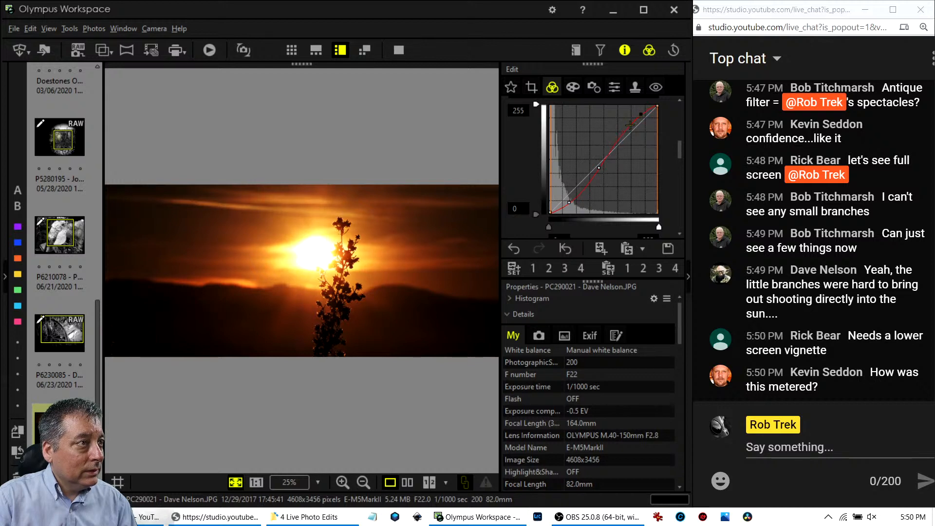
drag(627, 129, 624, 137)
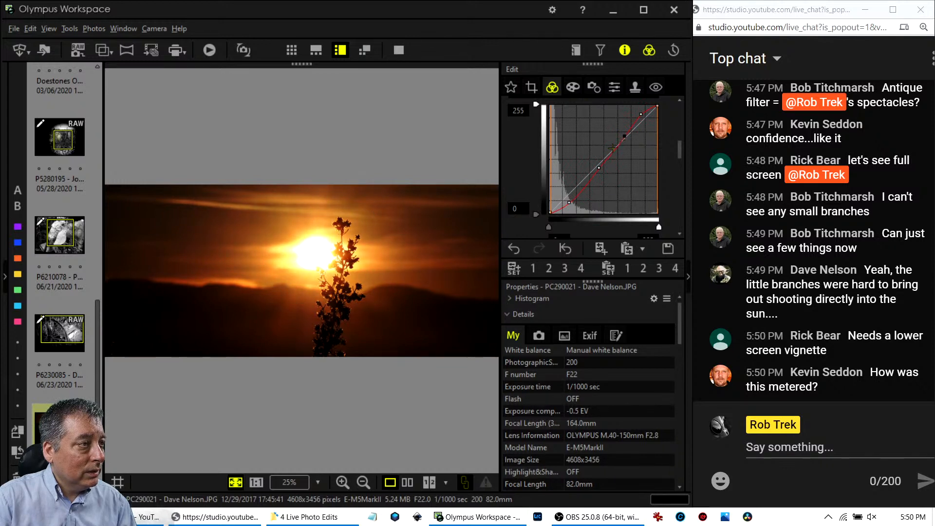
drag(599, 168, 597, 166)
scroll(617, 218, down, 1)
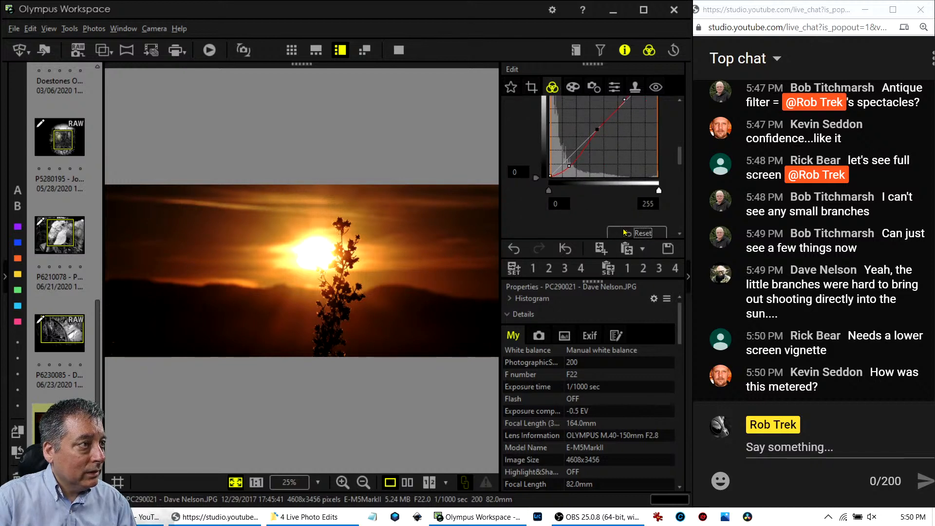
Reset the tone curve, then pull the shadows down and raise the highlights above the diagonal.
click(624, 232)
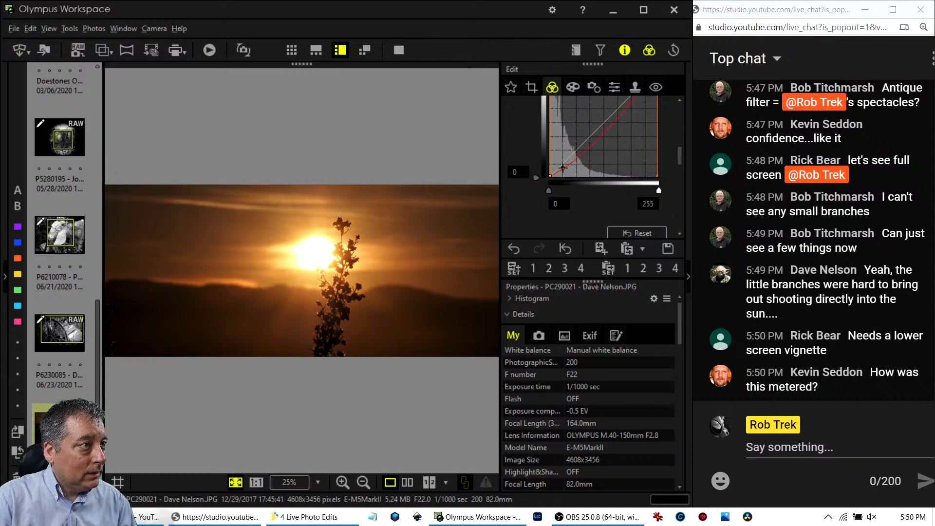
drag(562, 168, 571, 168)
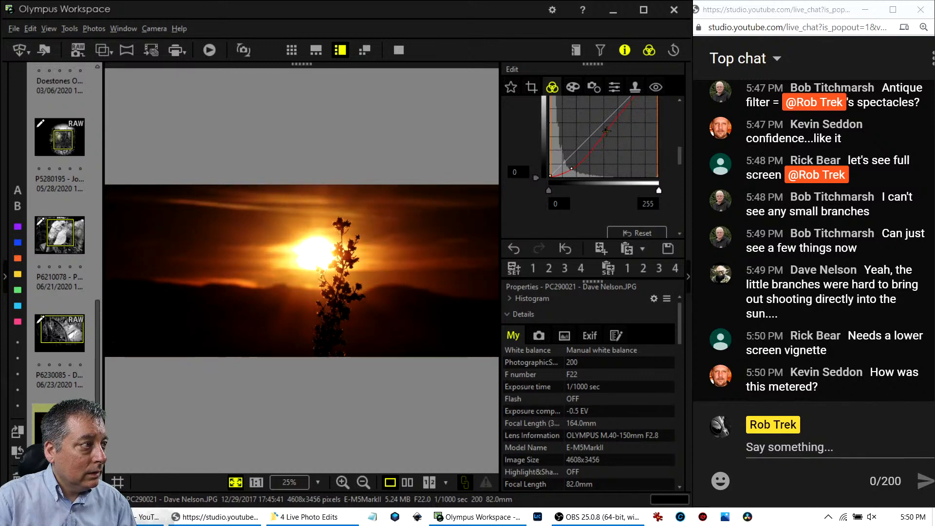
click(606, 130)
scroll(640, 140, up, 2)
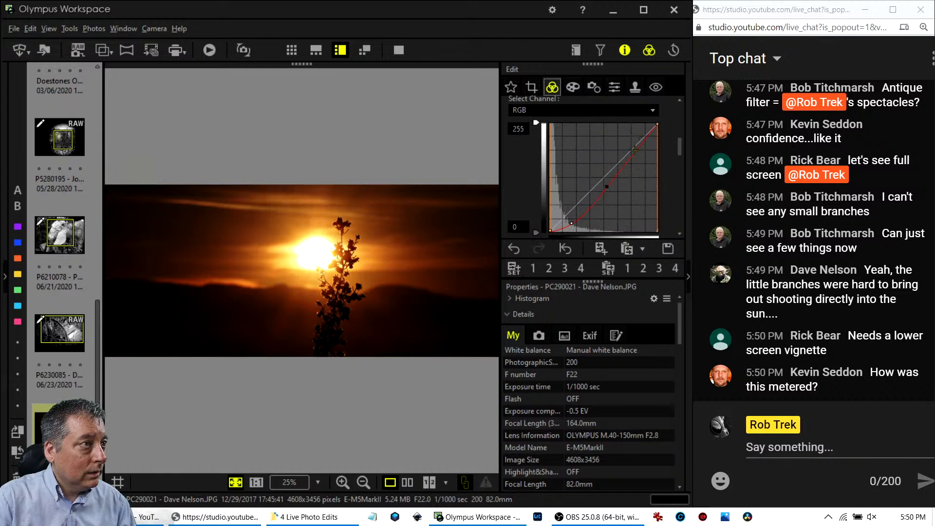
drag(635, 150, 634, 148)
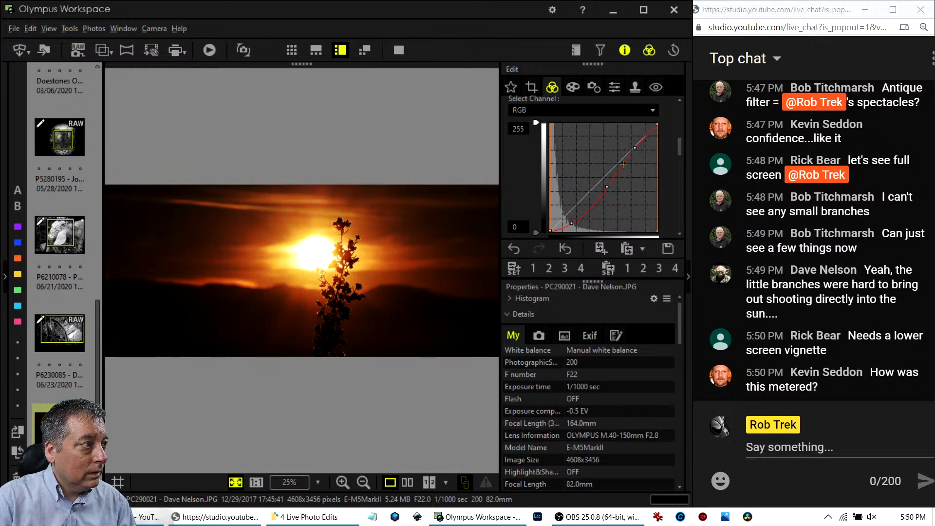
Anchor an upper point and fine-tune the midpoint and shadow points into an S-curve.
click(623, 164)
drag(606, 186, 604, 192)
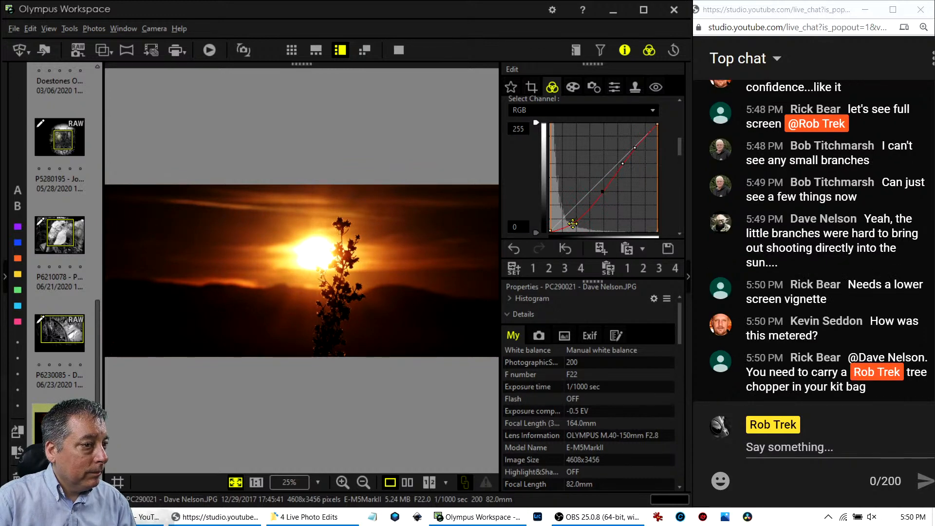
drag(572, 223, 578, 224)
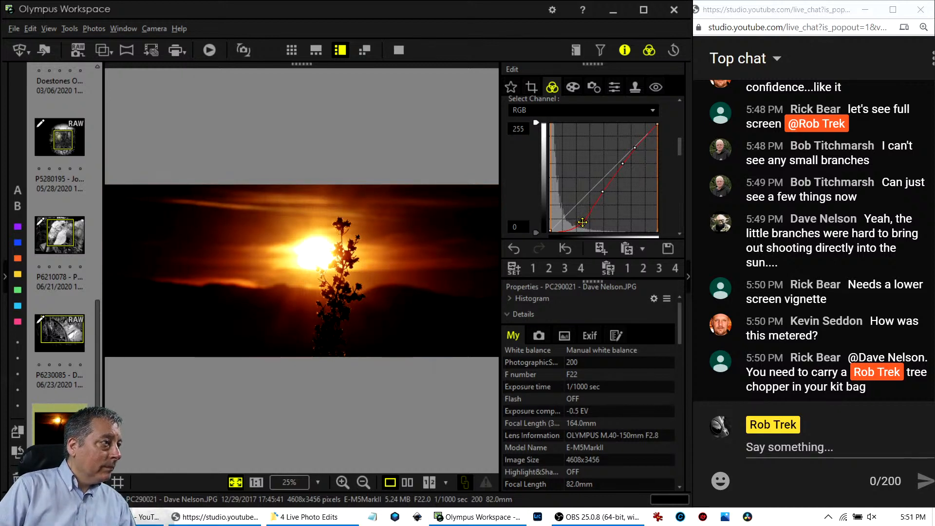
mouse_move(582, 222)
mouse_down()
mouse_move(590, 220)
mouse_move(559, 223)
mouse_move(571, 223)
mouse_up()
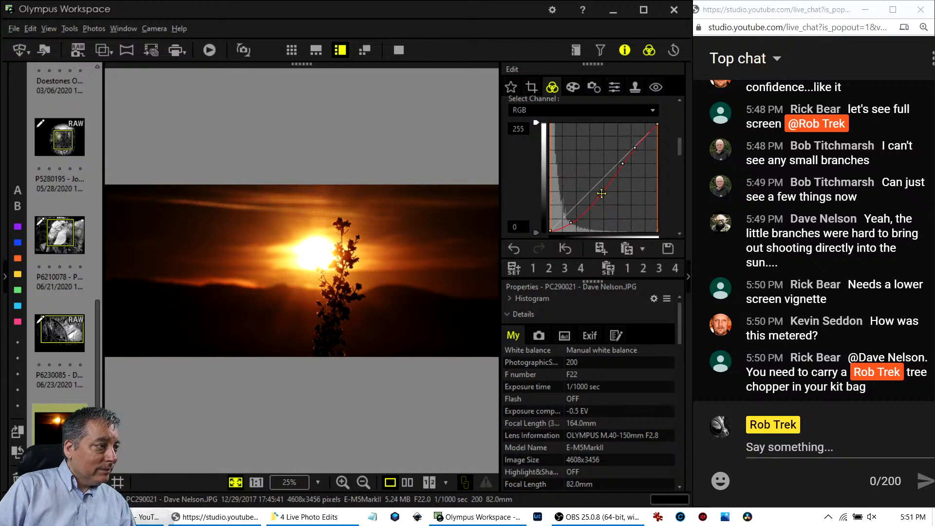
drag(602, 193, 646, 135)
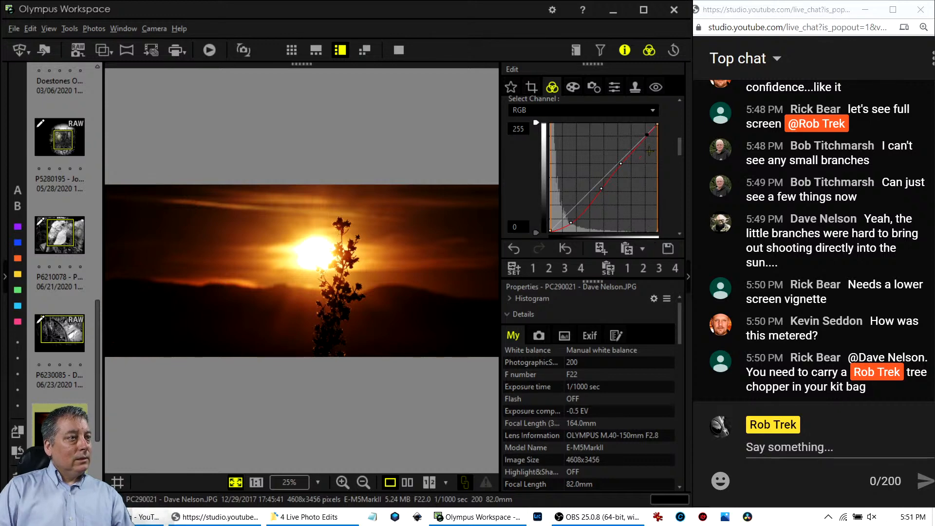
Raise Dehaze to its maximum of 100 and enable Clarity at about 28.
scroll(653, 209, down, 5)
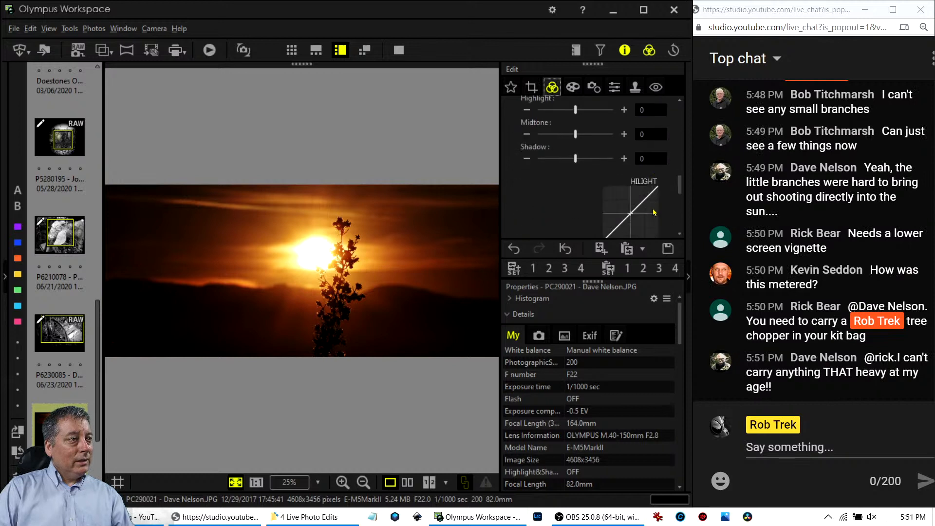
scroll(653, 210, up, 8)
scroll(653, 208, down, 3)
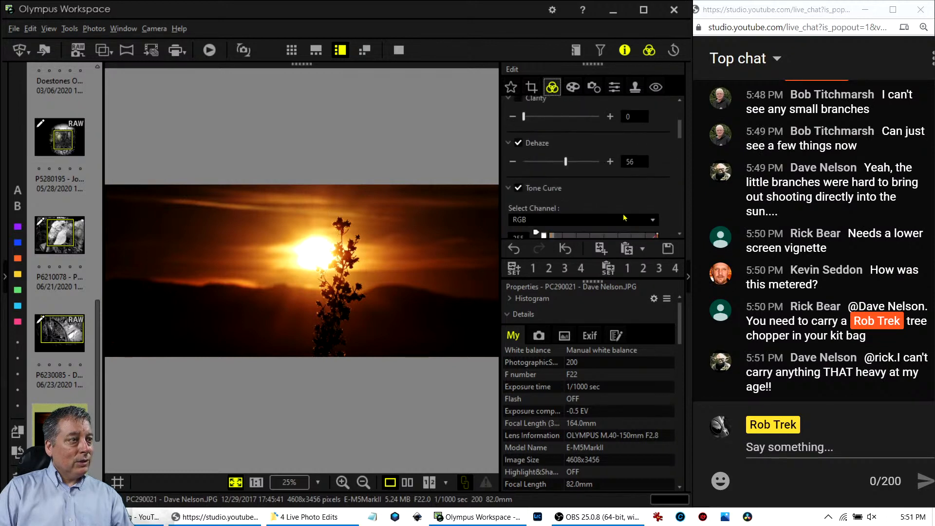
drag(565, 162, 625, 164)
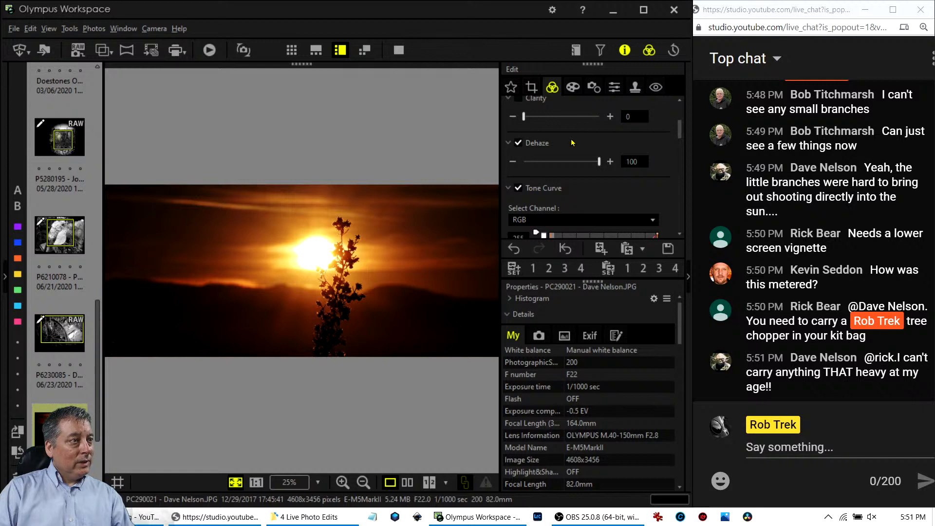
drag(524, 117, 558, 118)
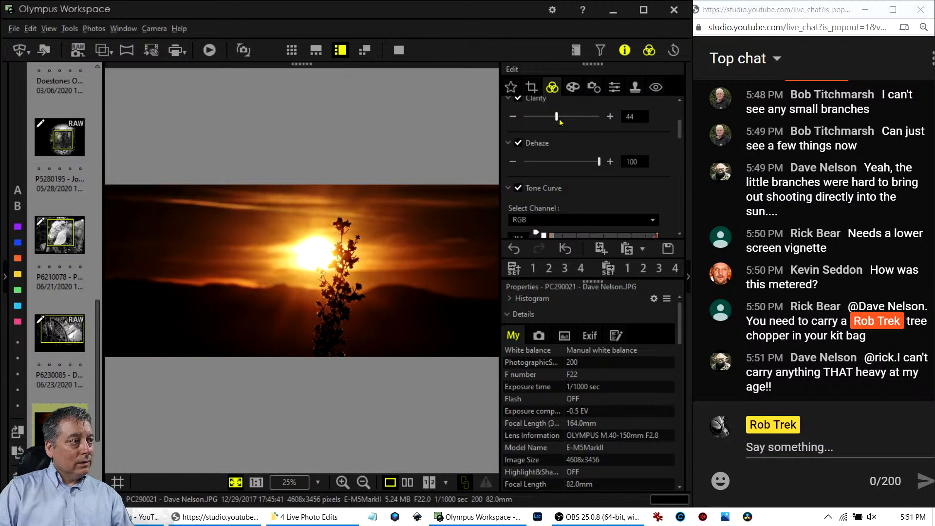
drag(559, 118, 552, 119)
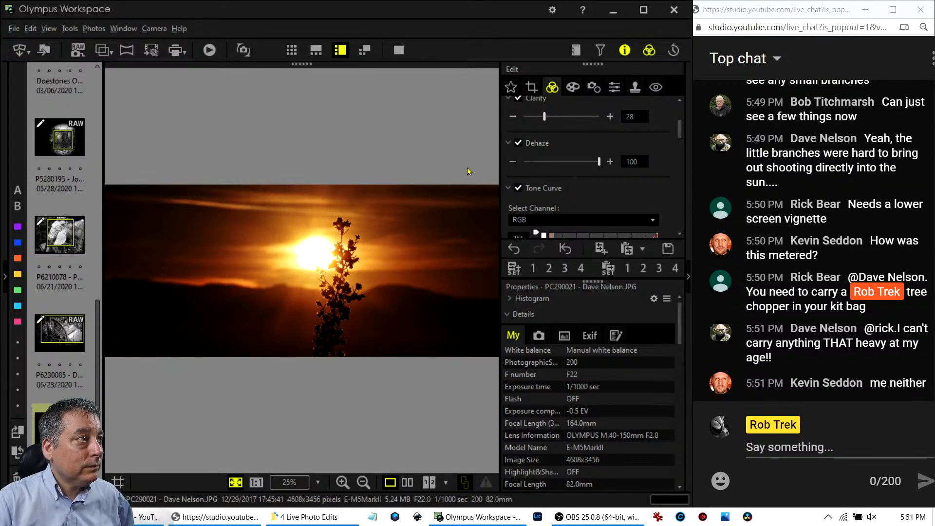
Compare the original and edited sunset side by side, briefly in full screen.
click(408, 482)
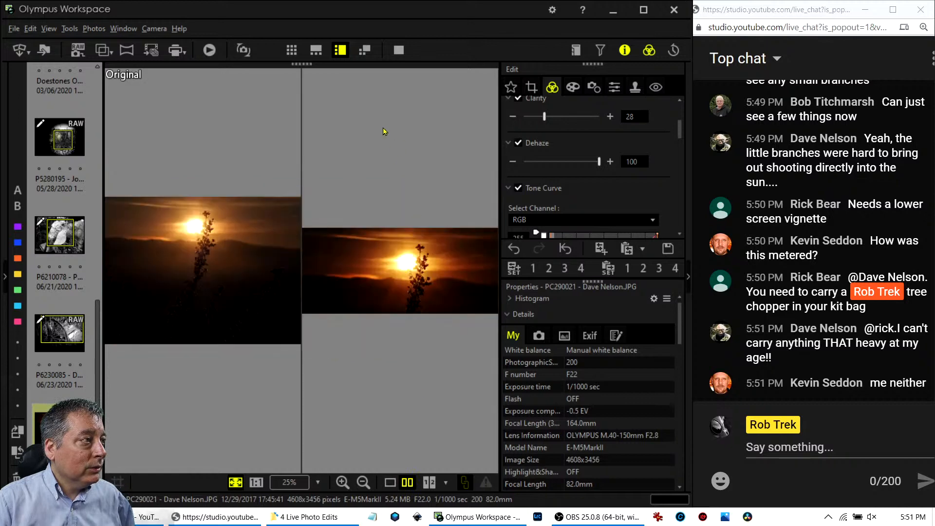
click(405, 55)
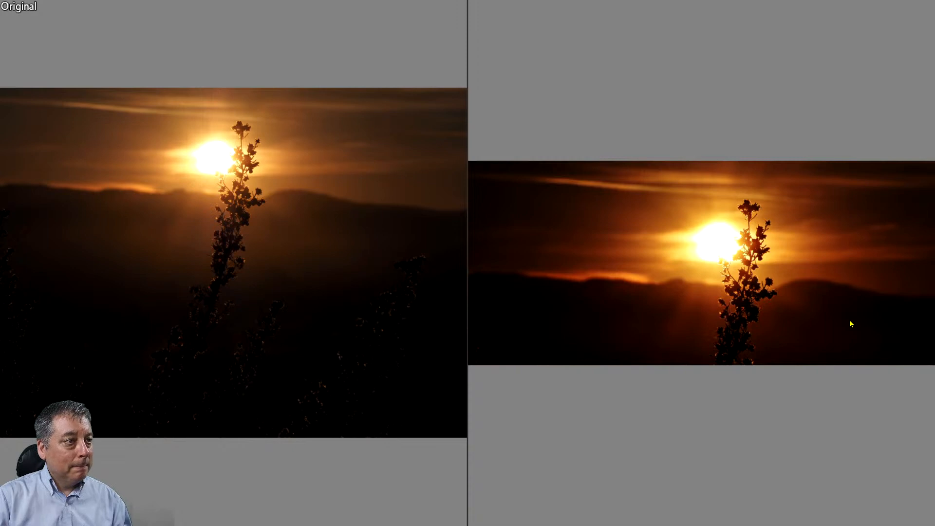
key(Escape)
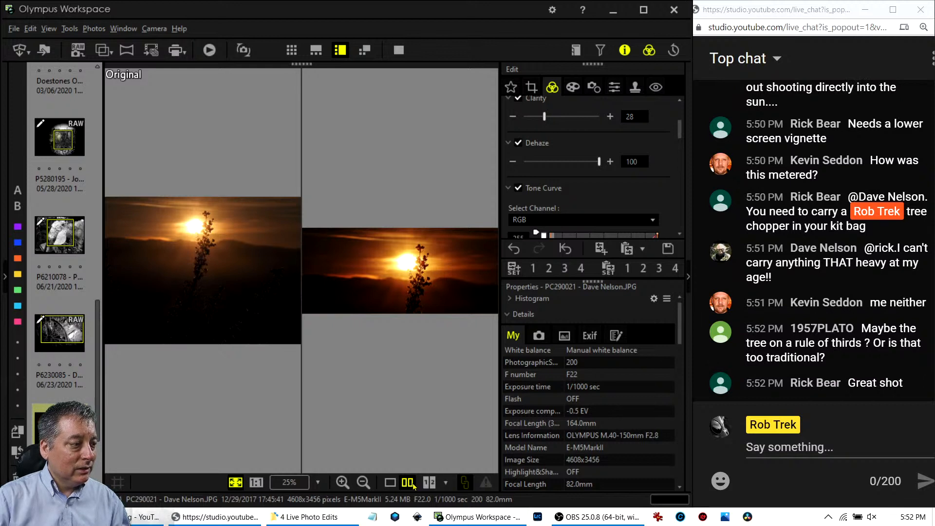
Widen the 16:7 crop to about 4271 x 1868 pixels and preview the panorama full screen.
click(531, 86)
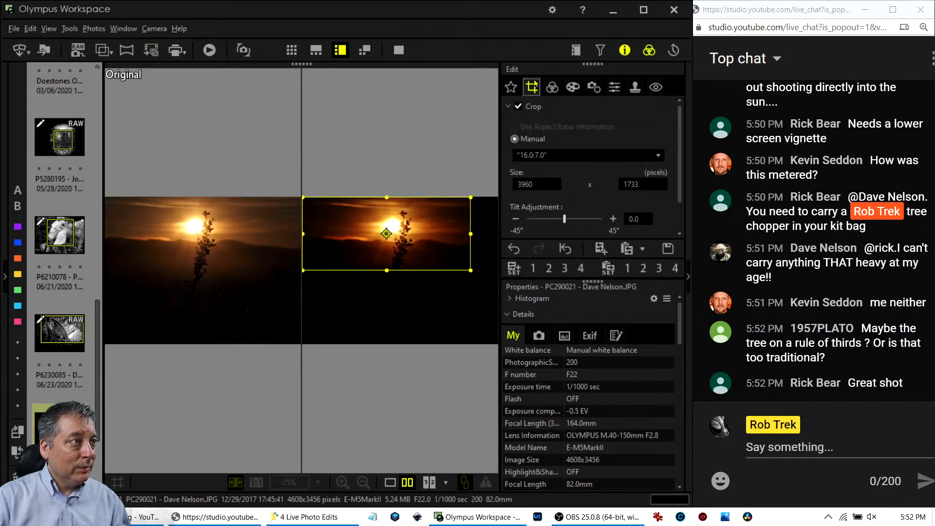
click(390, 483)
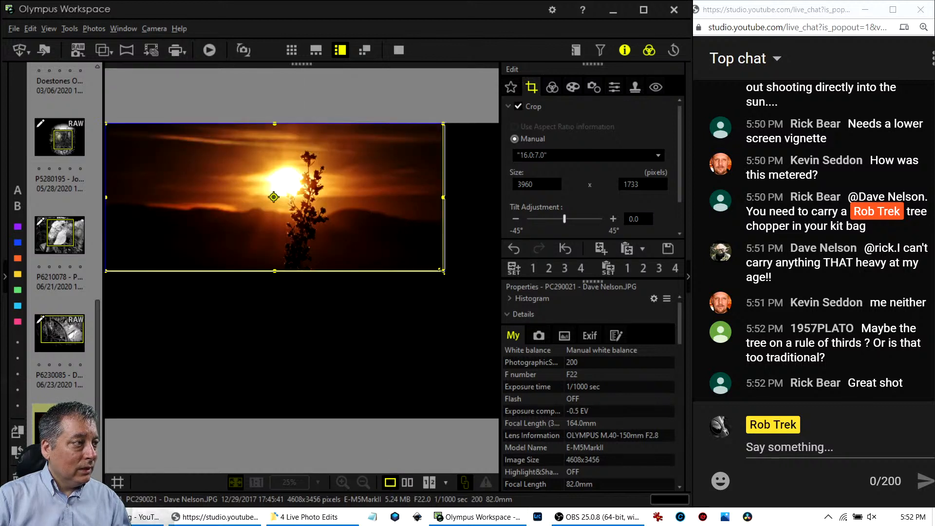
drag(442, 271, 396, 252)
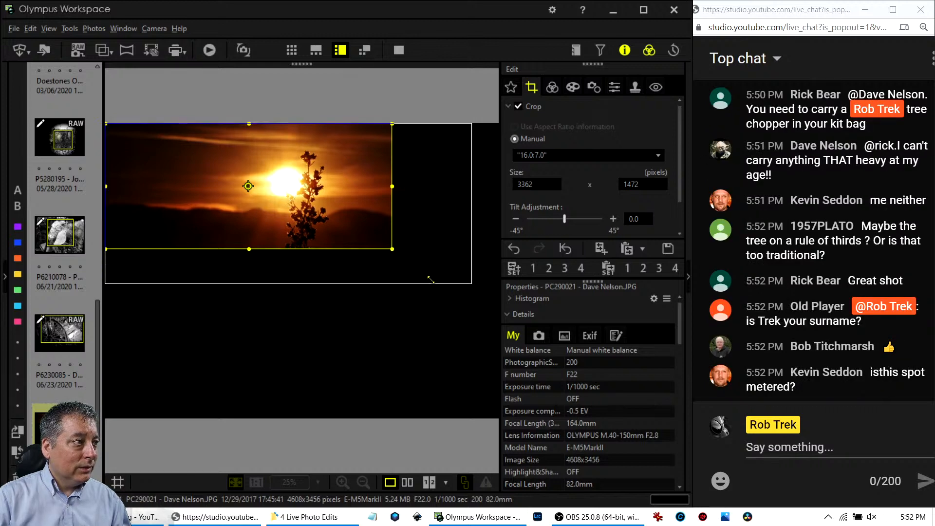
drag(390, 243, 474, 284)
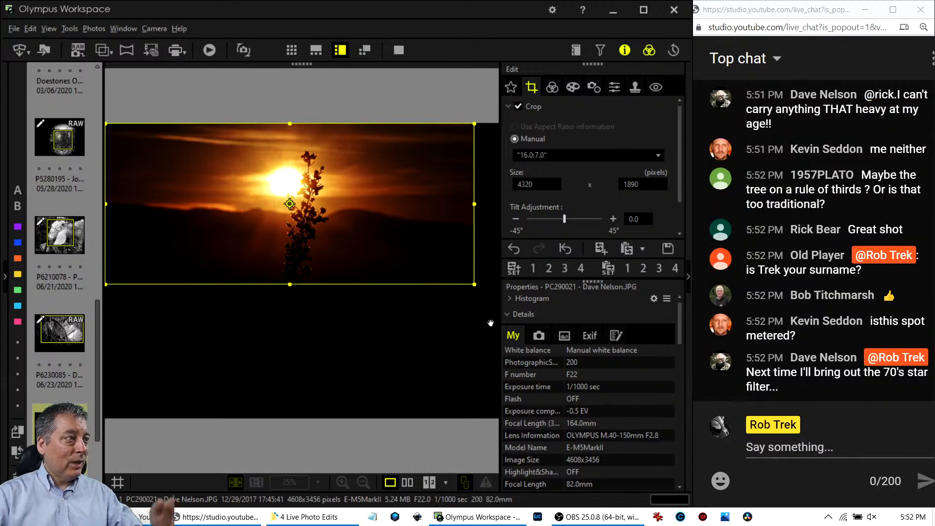
drag(470, 281, 466, 279)
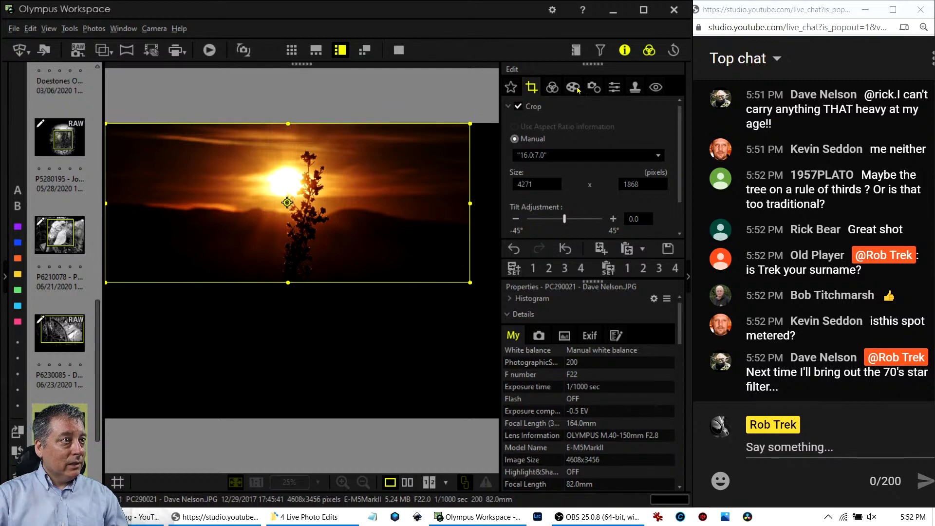
click(553, 89)
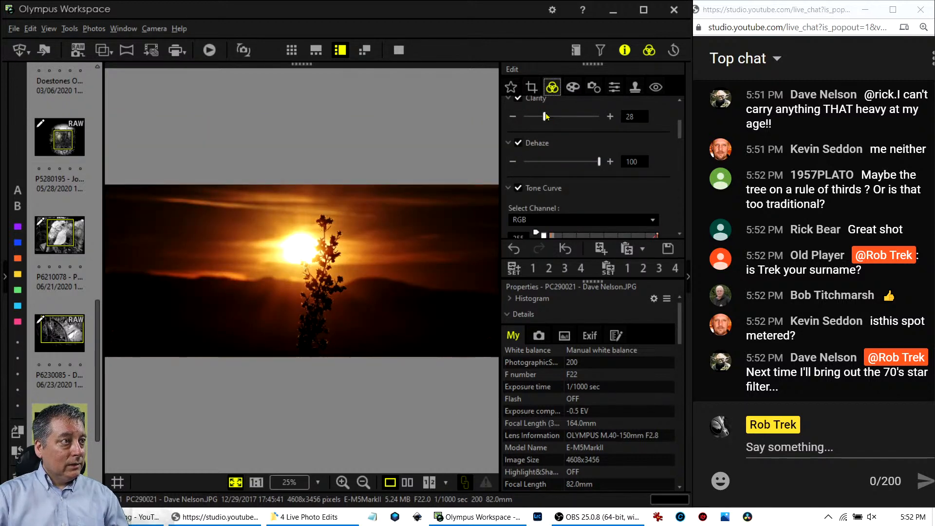
click(398, 50)
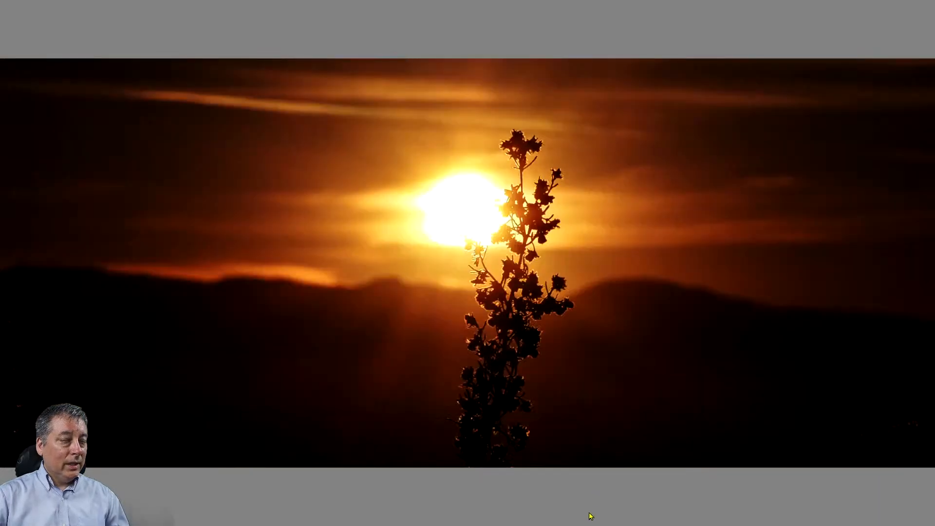
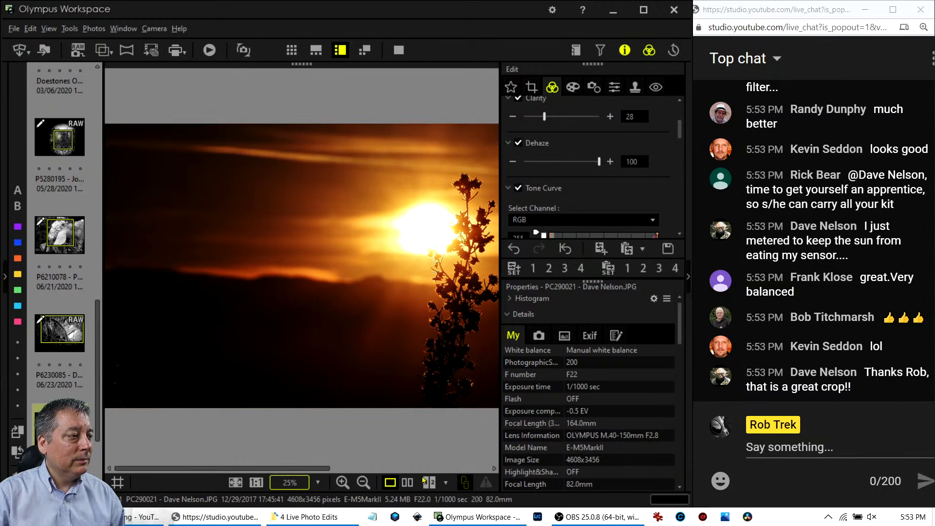
Fit the subway portrait of the man in the hat and blue mask to the window.
click(235, 482)
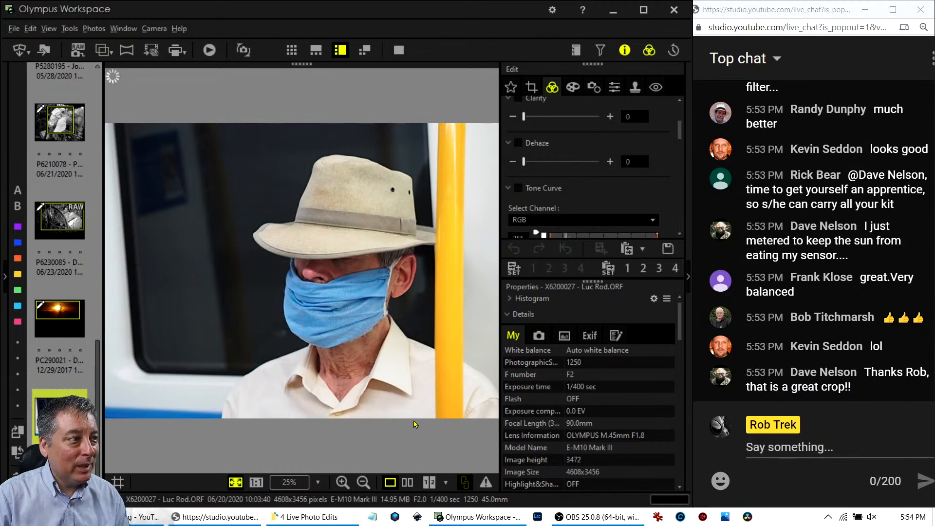
click(399, 51)
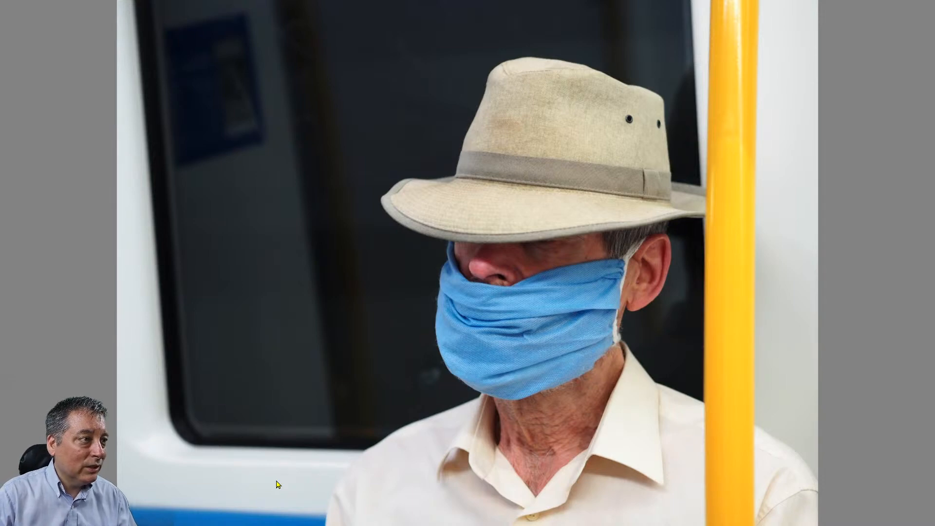
key(Escape)
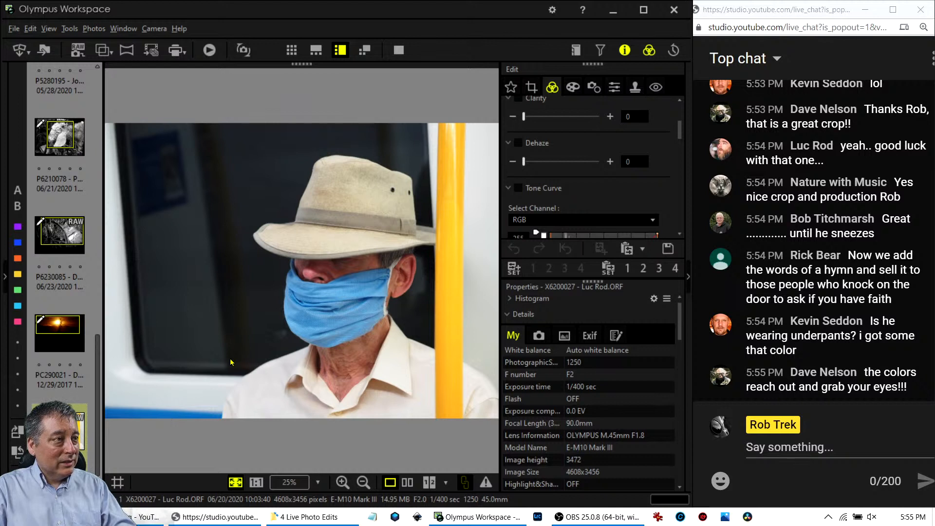
Raise the bottom edge of the portrait's crop and trim its left side.
click(533, 86)
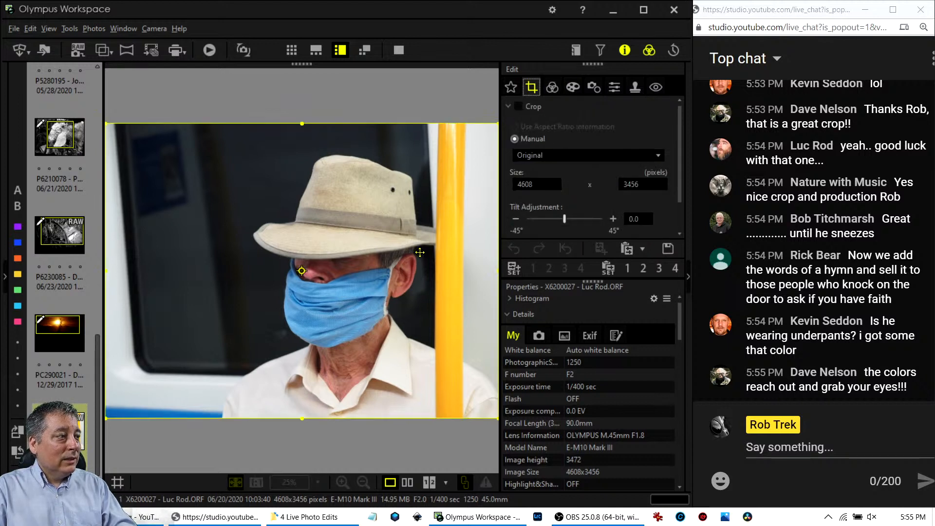
drag(302, 417, 301, 407)
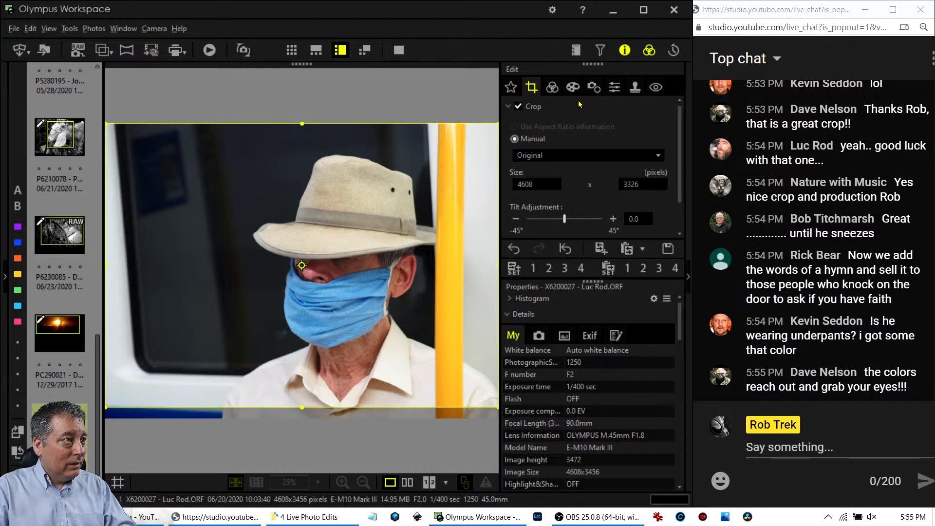
click(553, 87)
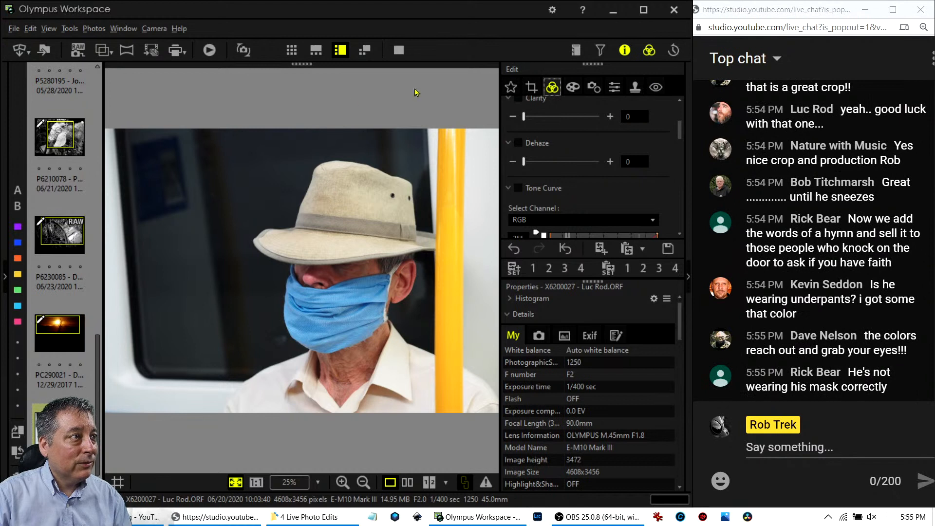
click(531, 87)
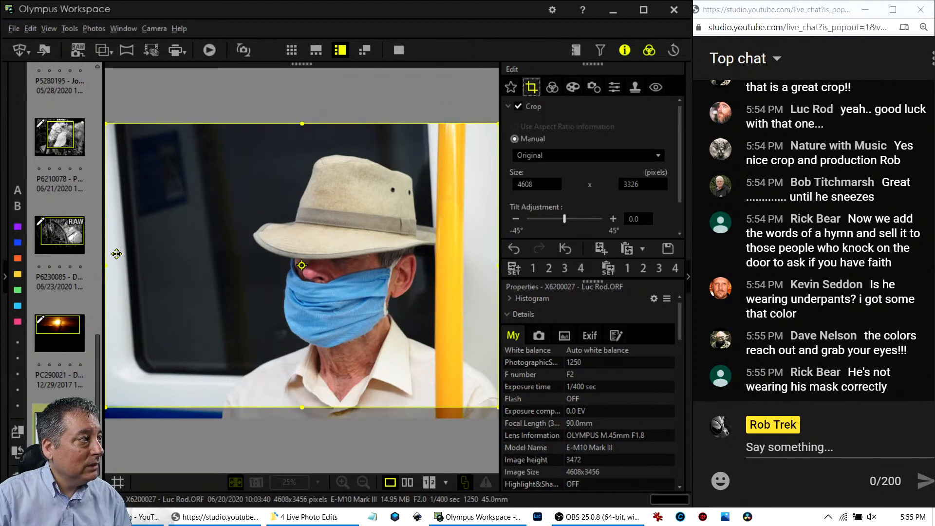
drag(107, 263, 134, 263)
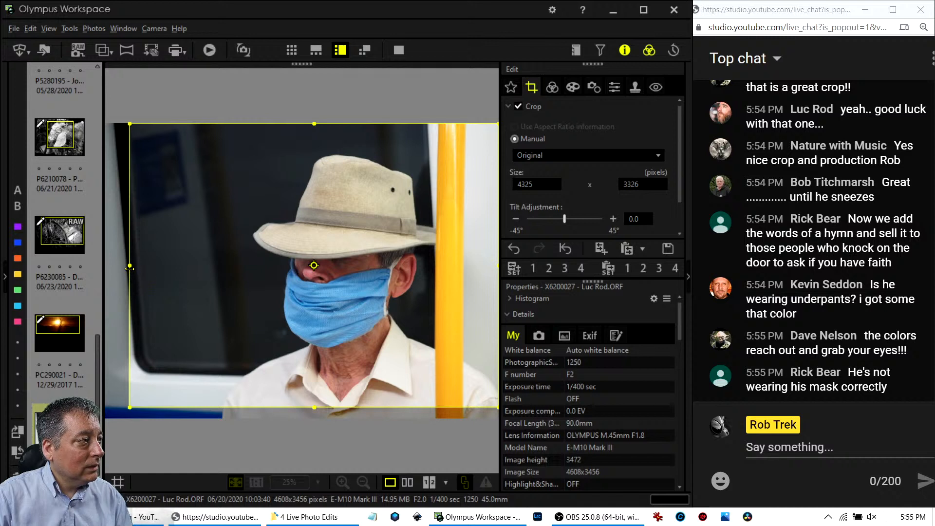
drag(129, 268, 148, 267)
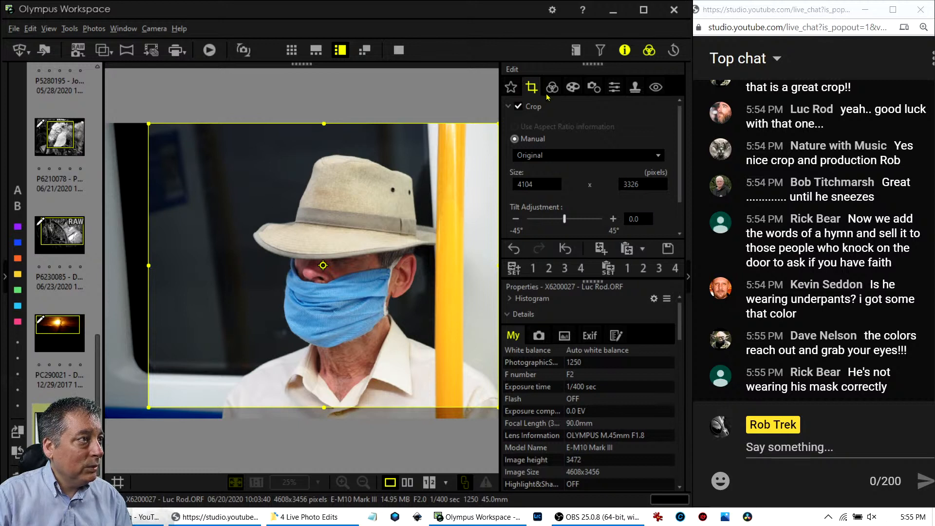
Lock the crop to 4:3 and frame it to 3942 x 2957 around the man and yellow pole.
click(564, 156)
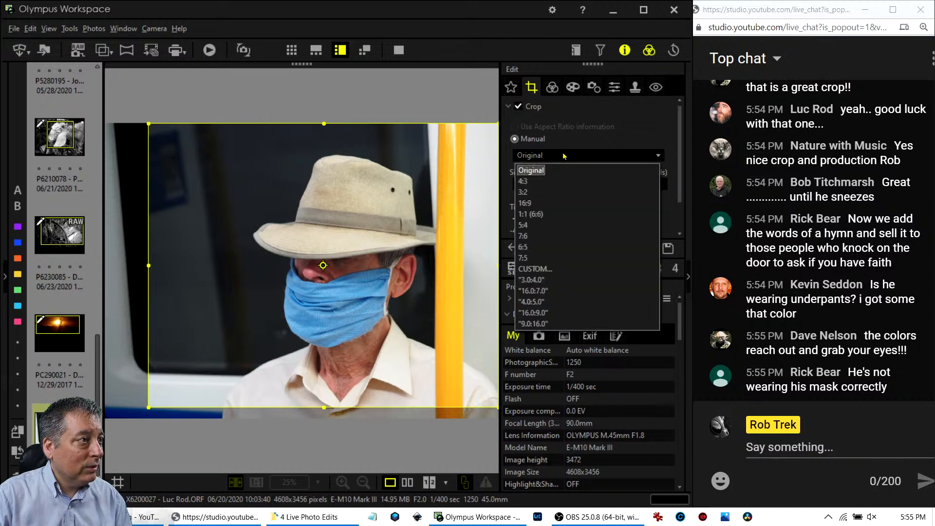
click(562, 183)
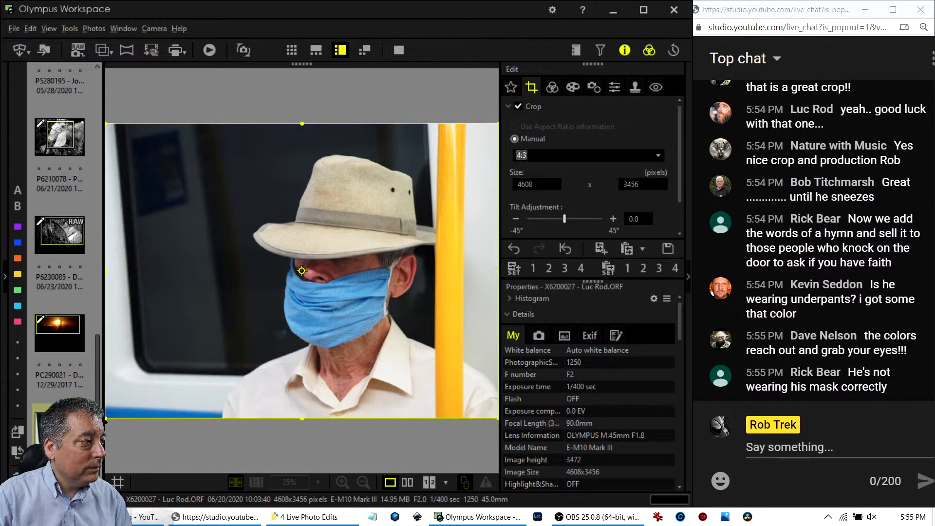
drag(106, 417, 141, 391)
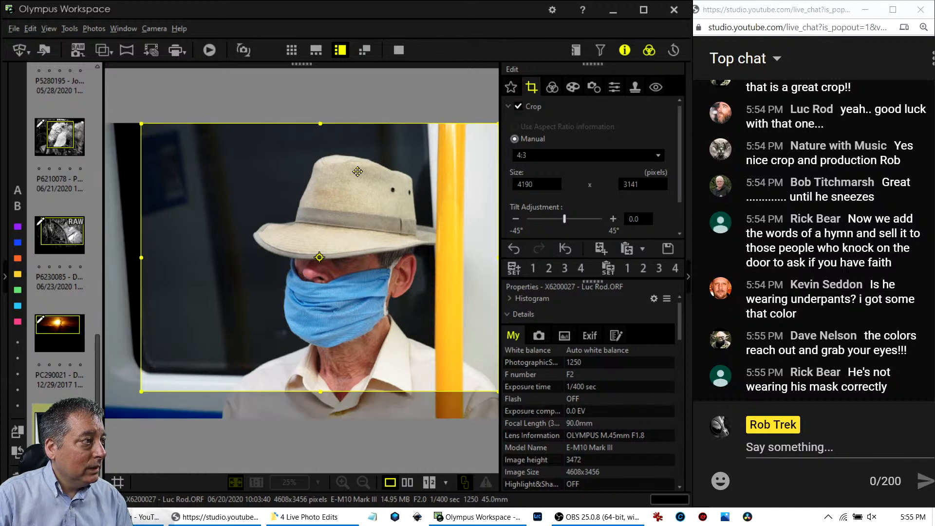
drag(357, 179, 361, 202)
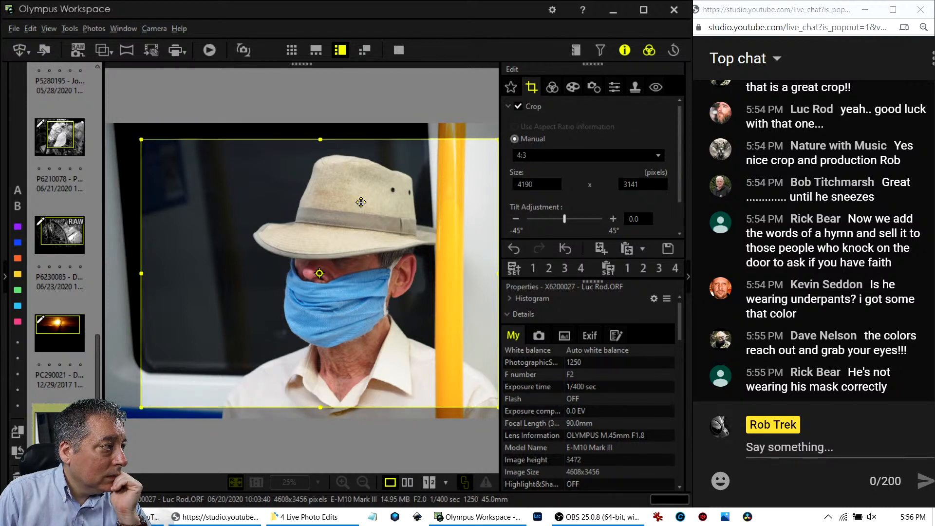
click(564, 271)
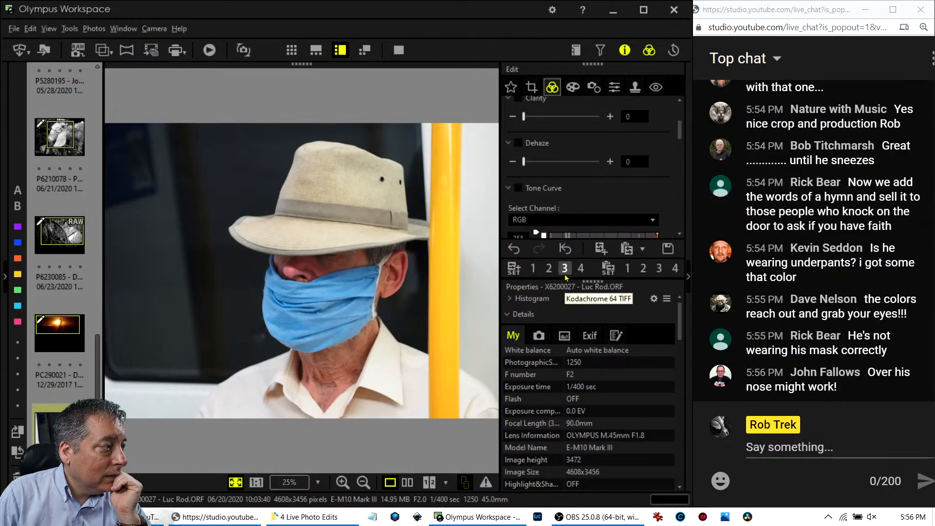
click(530, 89)
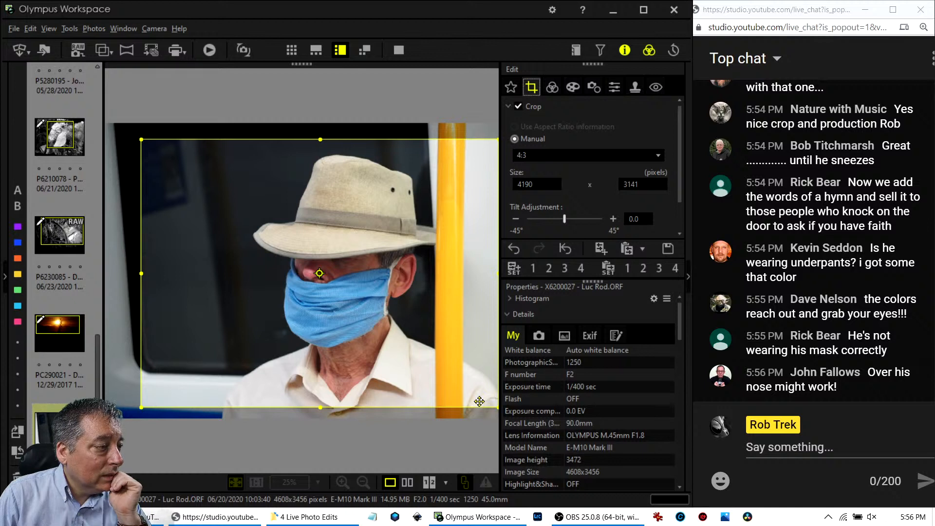
drag(474, 387, 464, 387)
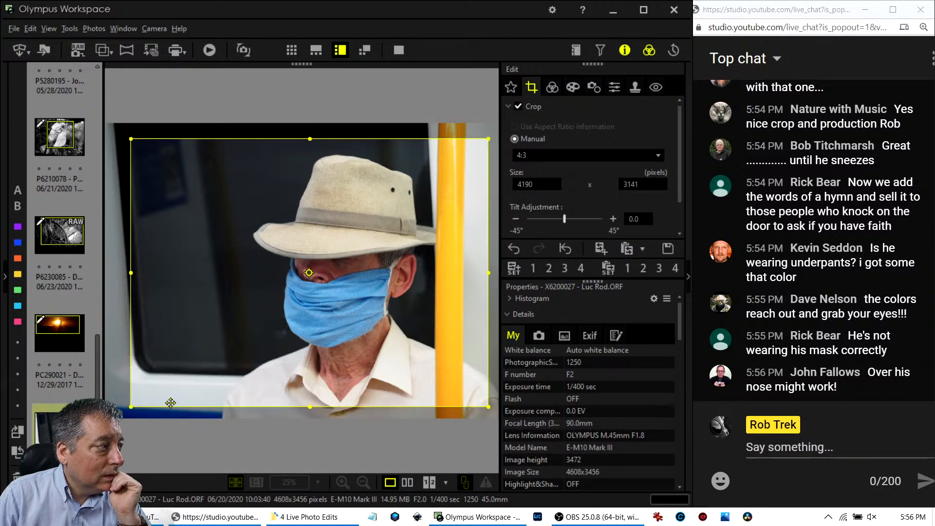
drag(132, 405, 147, 394)
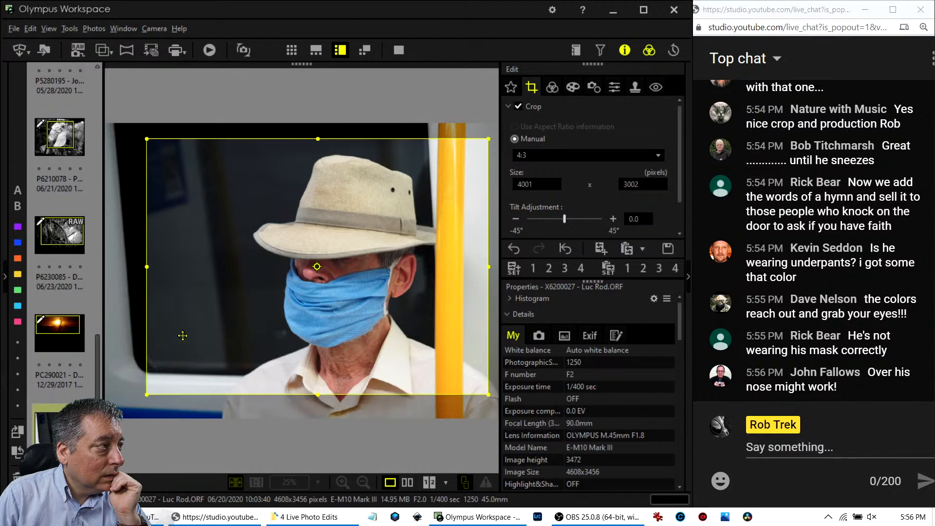
drag(486, 140, 481, 145)
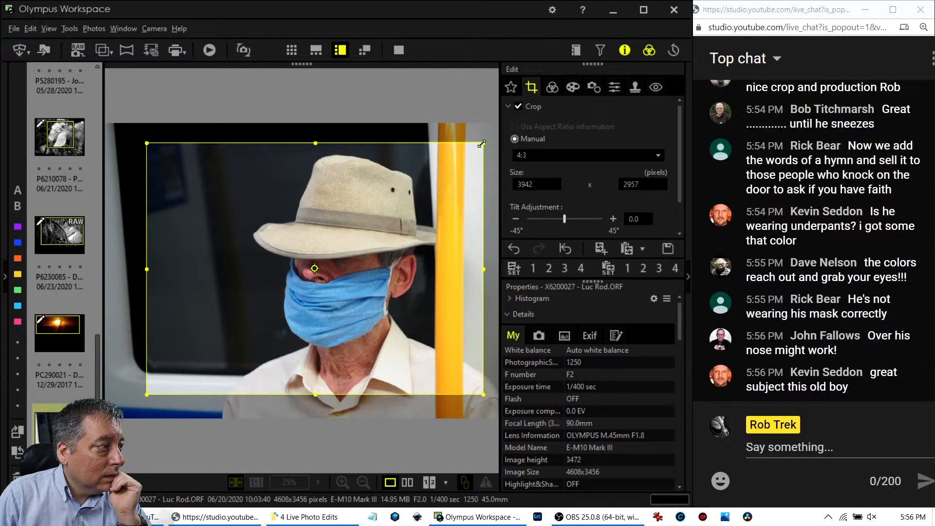
click(553, 87)
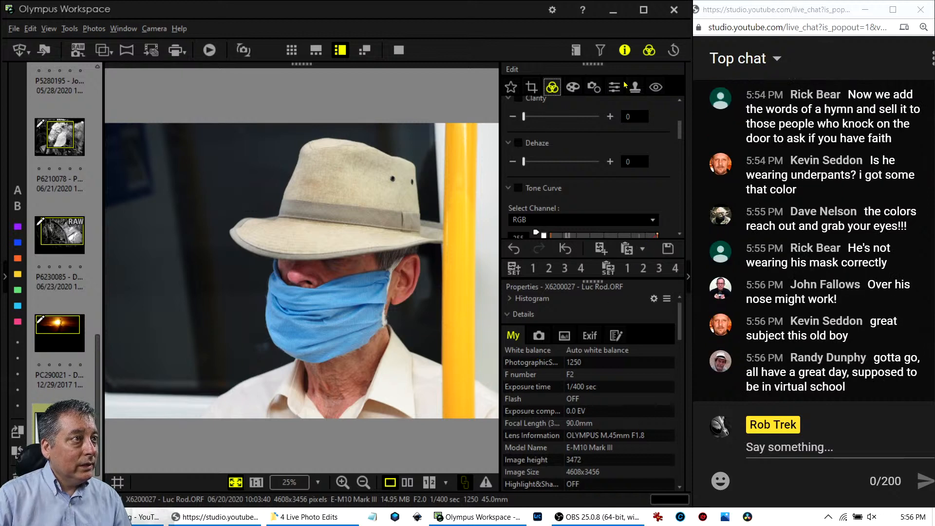
Hide the Info panel and set Dehaze to 53.
click(625, 50)
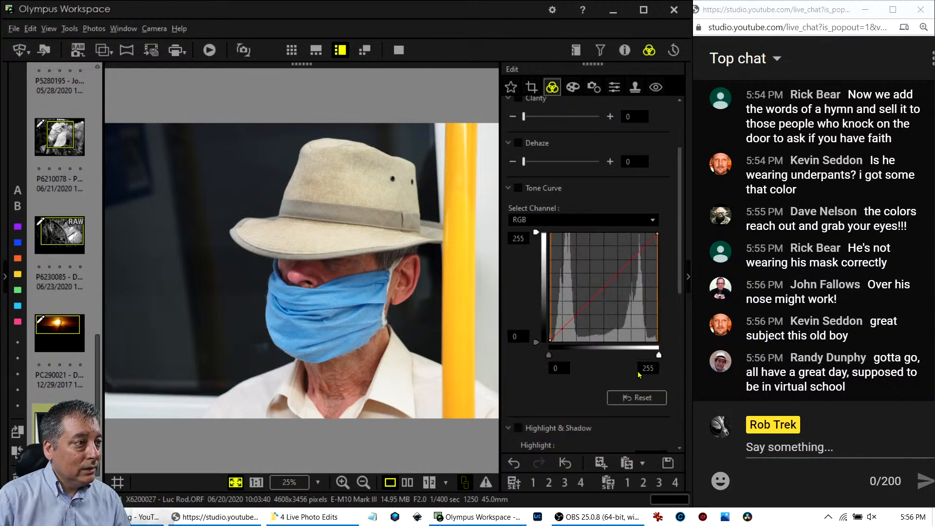
scroll(672, 282, up, 2)
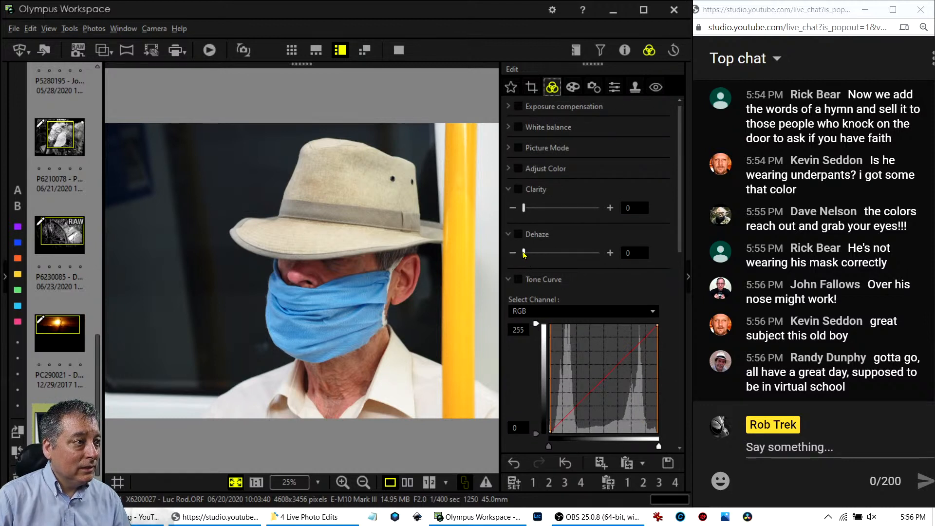
drag(524, 253, 563, 254)
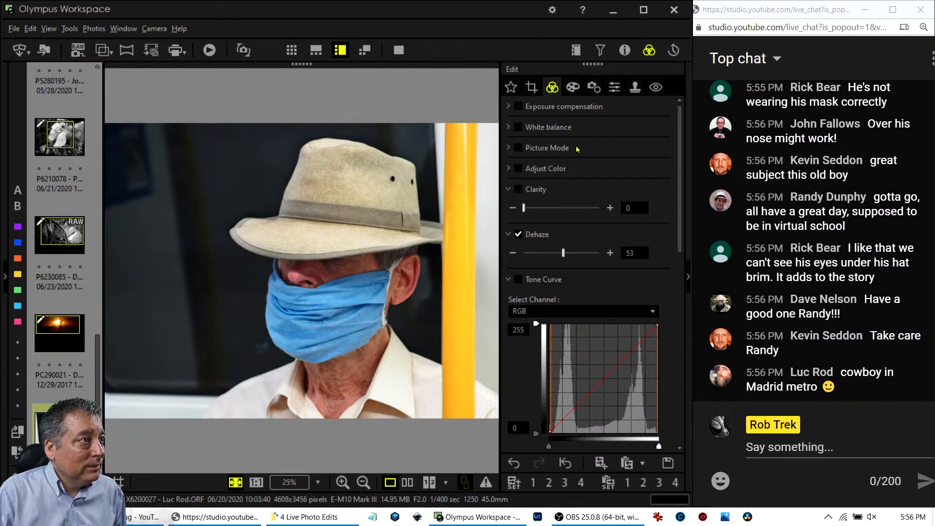
Nudge overall Saturation up to 0.4.
scroll(650, 283, down, 10)
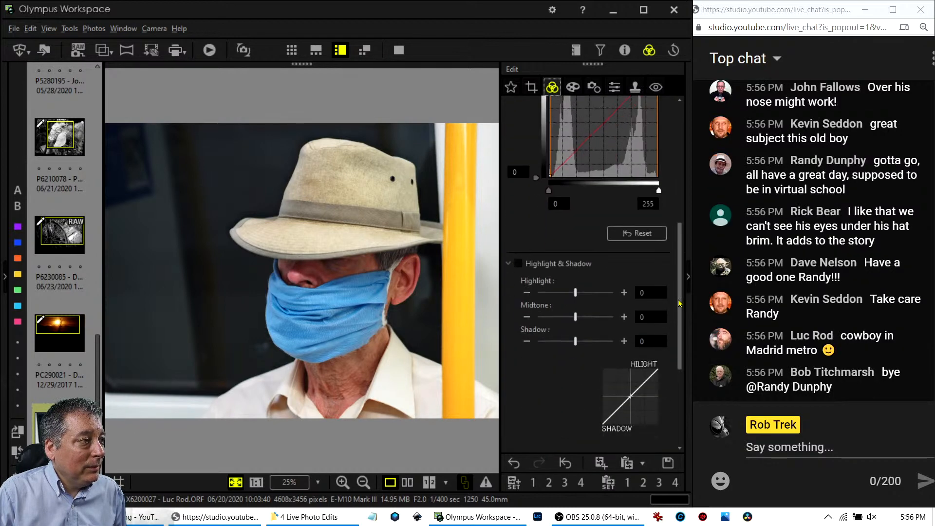
scroll(679, 303, down, 3)
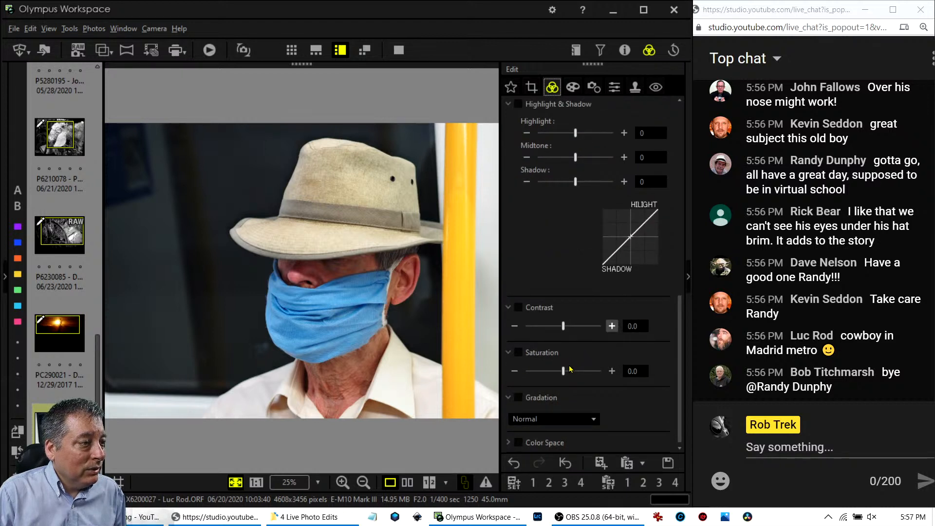
drag(563, 370, 569, 371)
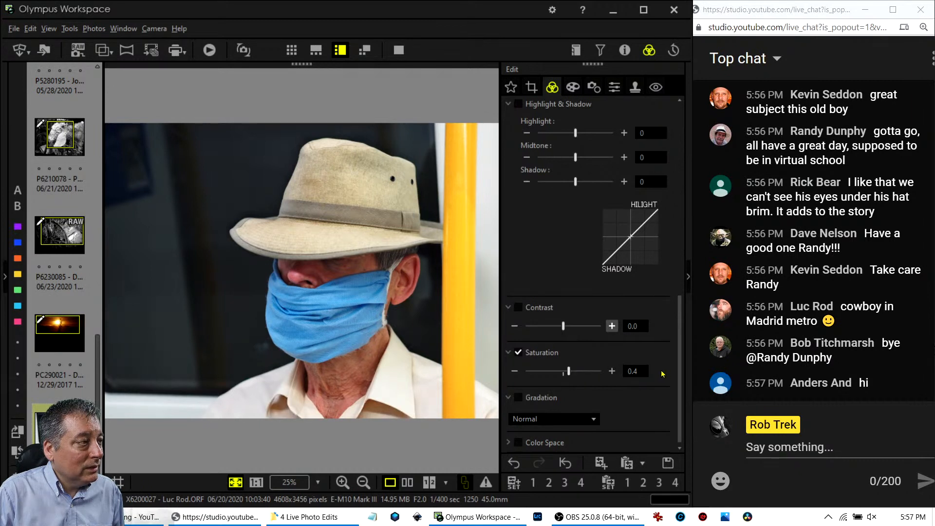
scroll(655, 374, up, 5)
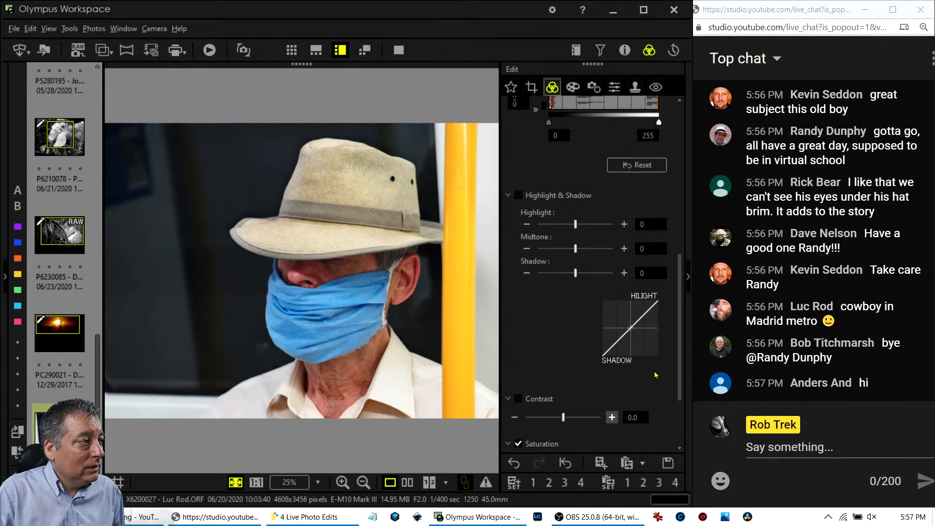
scroll(654, 372, up, 5)
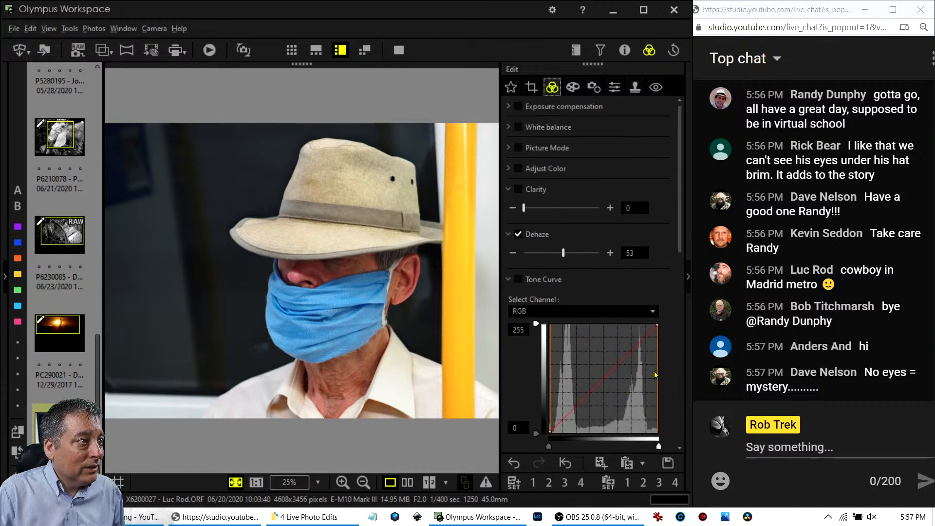
Lower red hue saturation in Adjust Color, accepting the switch to Natural picture mode.
click(507, 169)
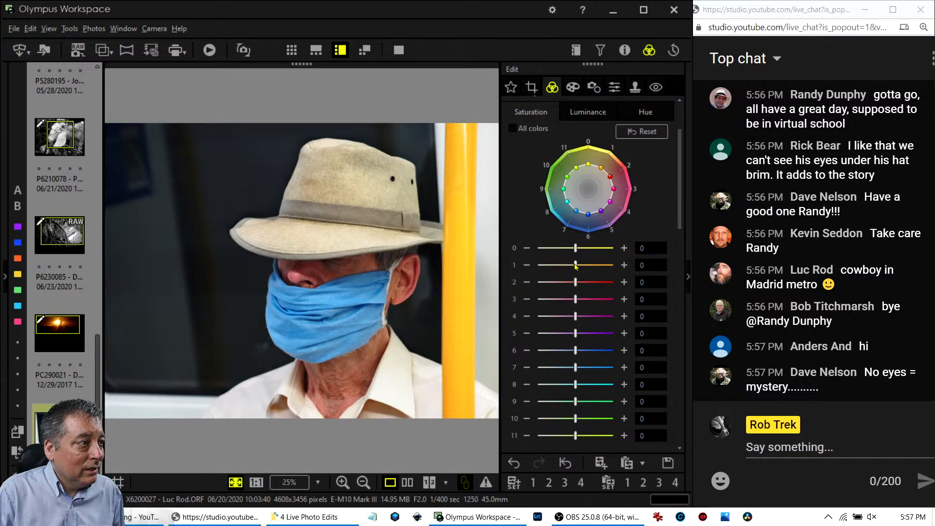
drag(575, 282, 566, 283)
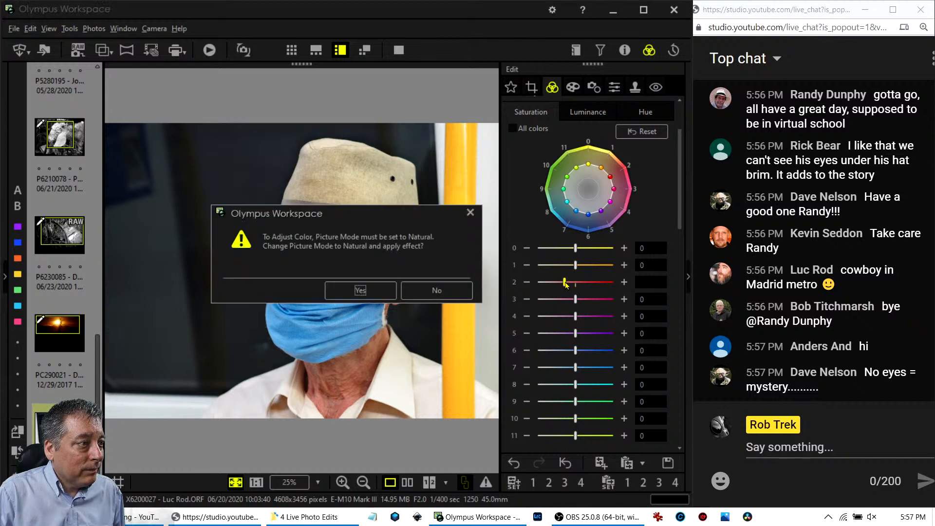
click(361, 290)
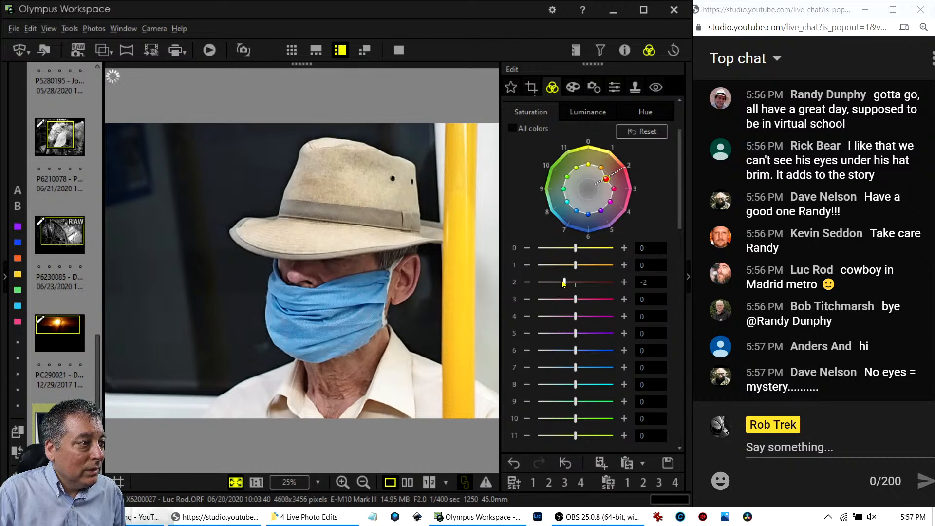
Raise overall Saturation to 2.0 and settle colour 2's saturation back at -2.
scroll(553, 263, up, 3)
scroll(552, 264, down, 5)
scroll(552, 267, down, 10)
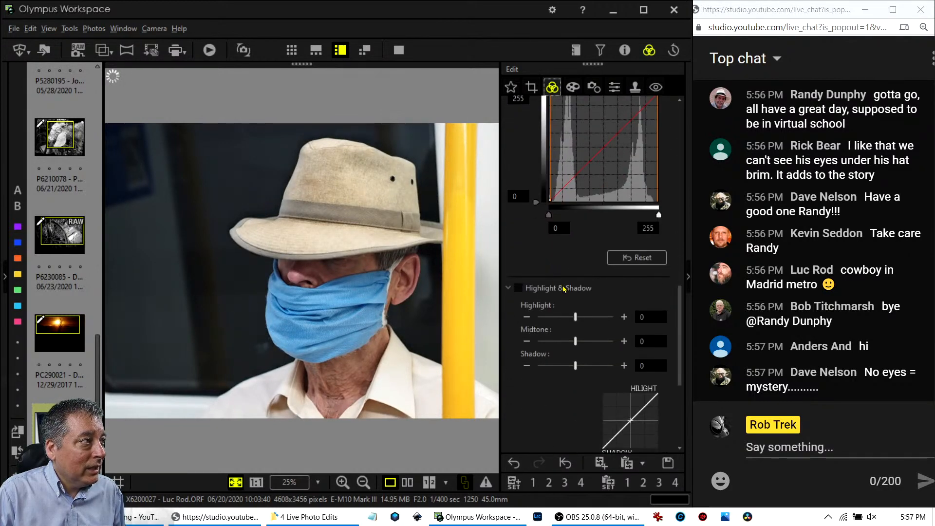
scroll(565, 293, down, 5)
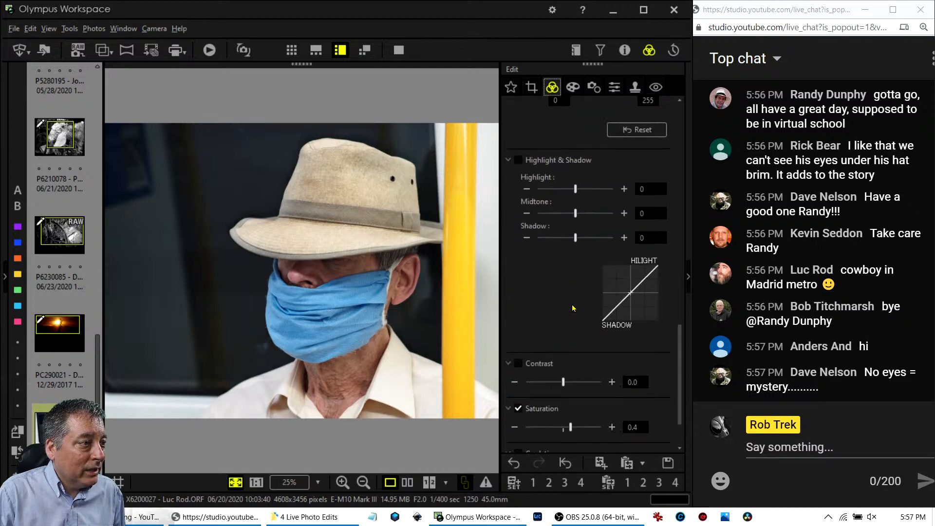
drag(574, 369, 611, 370)
scroll(559, 274, up, 8)
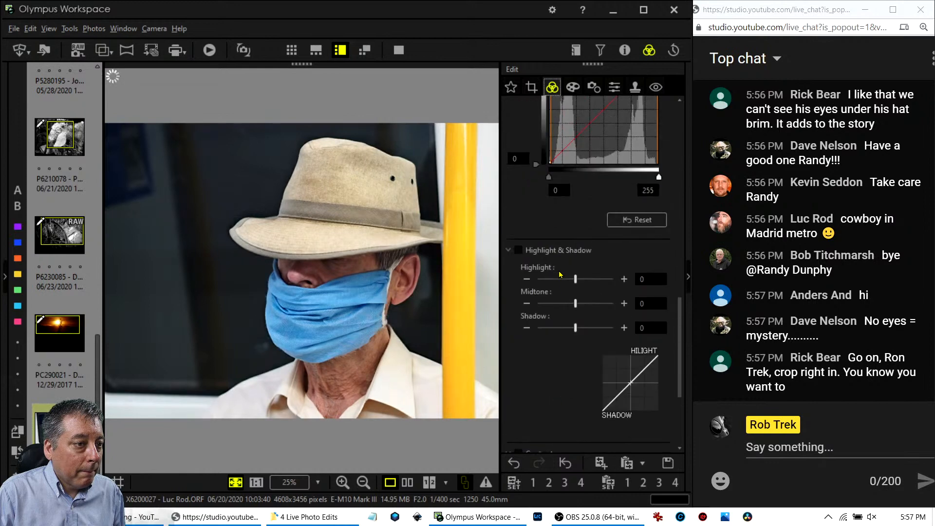
scroll(559, 274, up, 7)
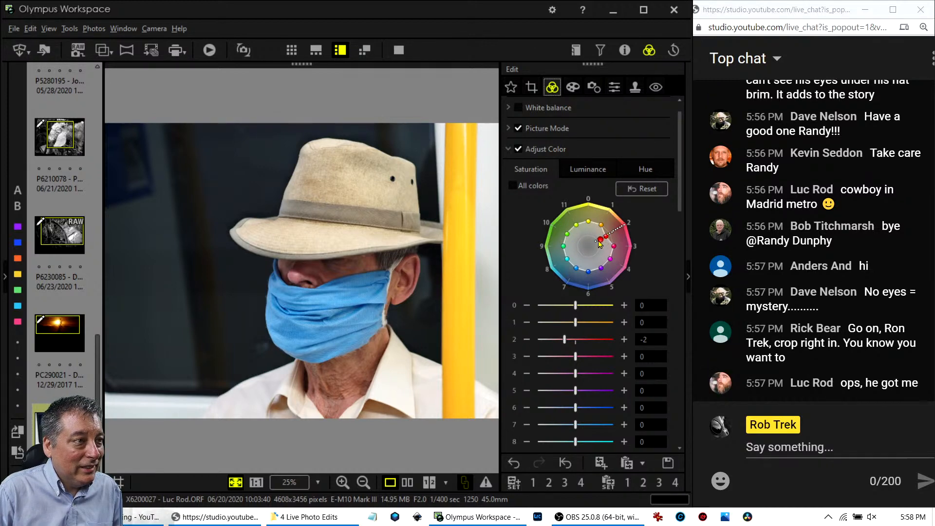
drag(600, 244, 598, 243)
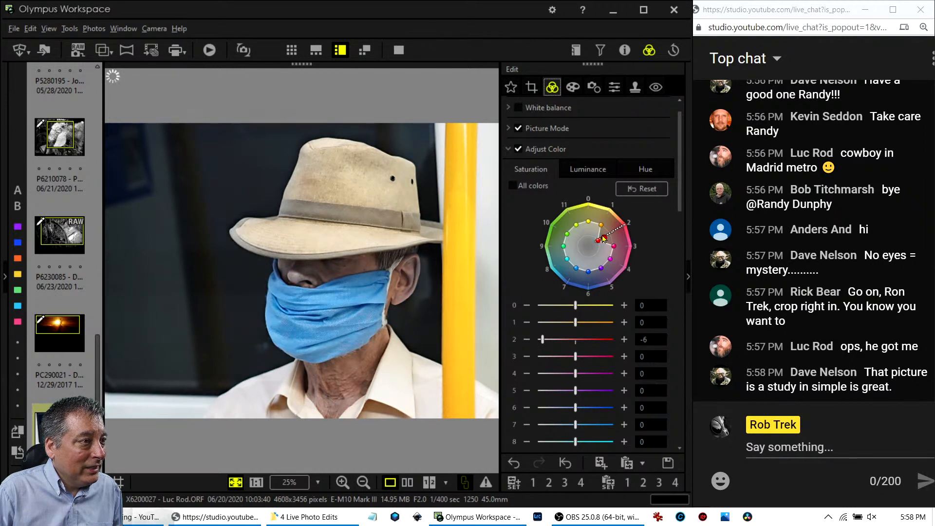
drag(599, 240, 604, 237)
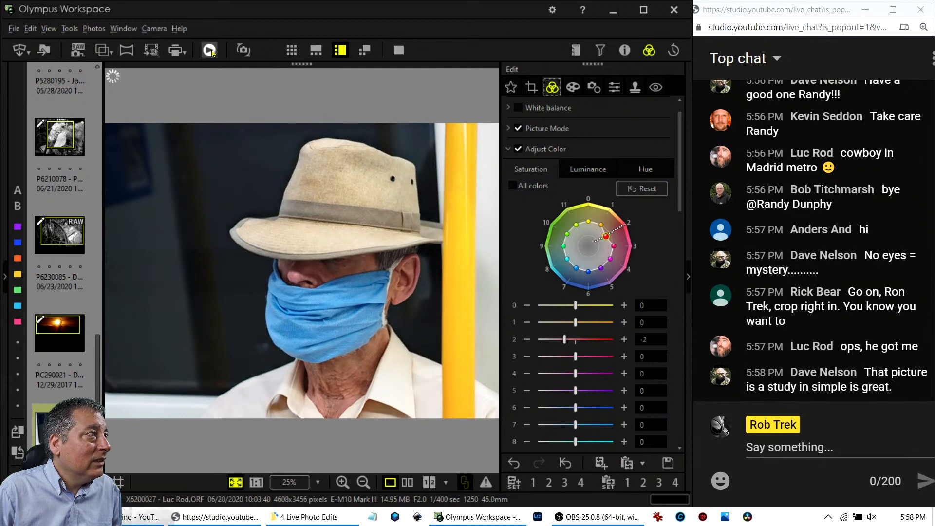
Tighten the 4:3 crop to 3434 x 2574 around the man and his hat.
click(531, 88)
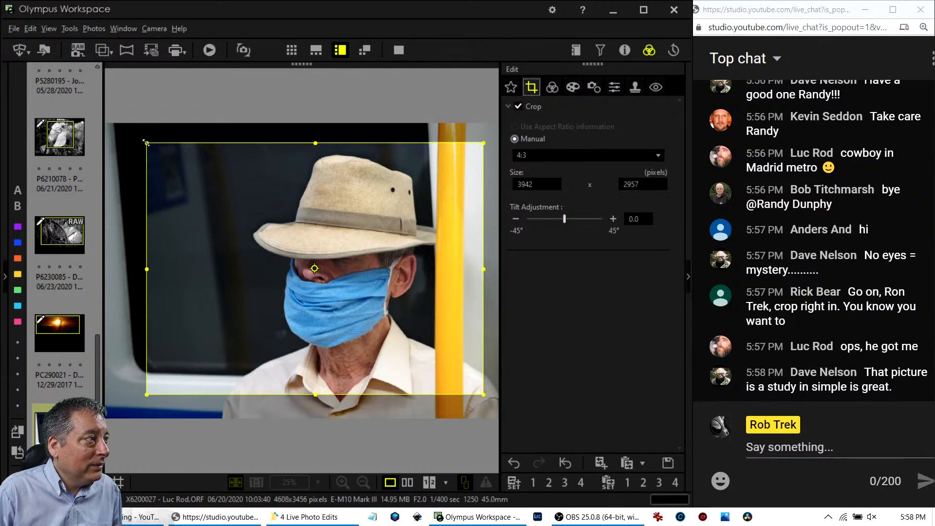
drag(146, 144, 215, 205)
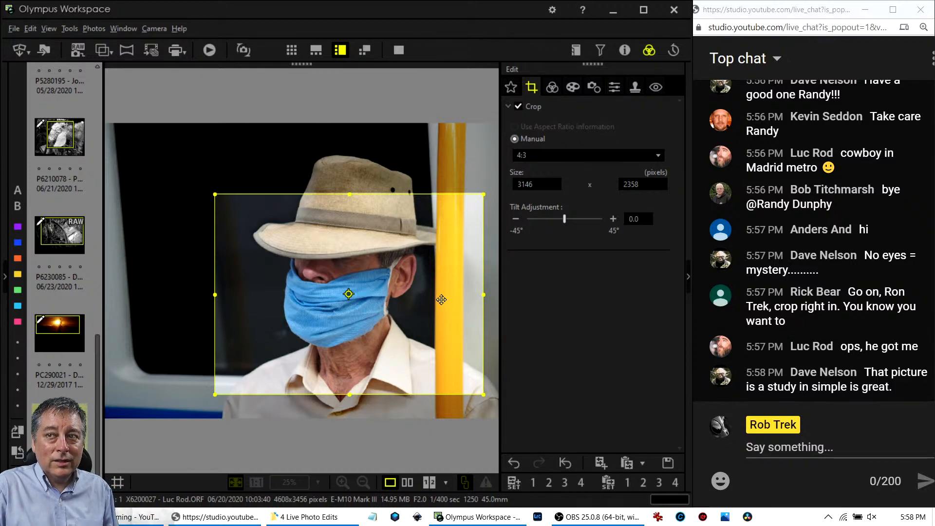
click(552, 88)
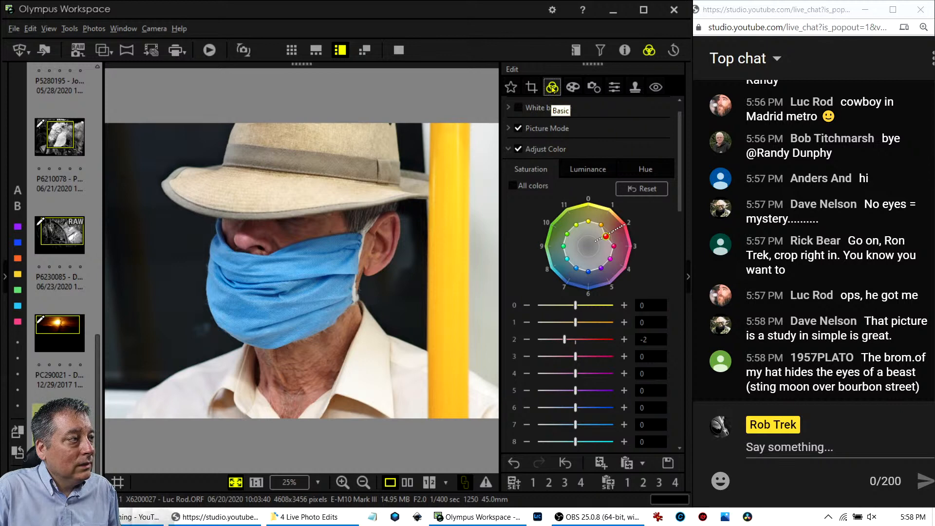
click(534, 89)
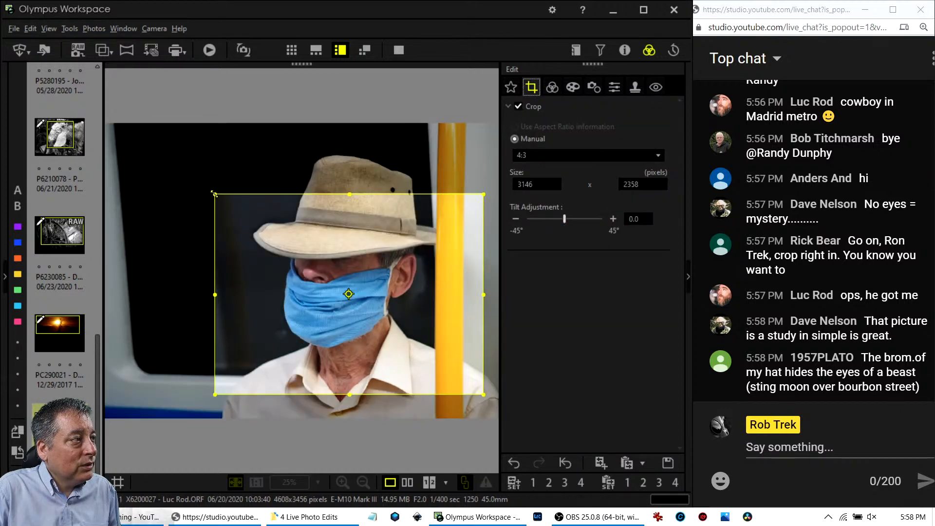
drag(210, 198, 189, 174)
mouse_move(382, 286)
mouse_down()
mouse_move(356, 284)
mouse_move(366, 285)
mouse_up()
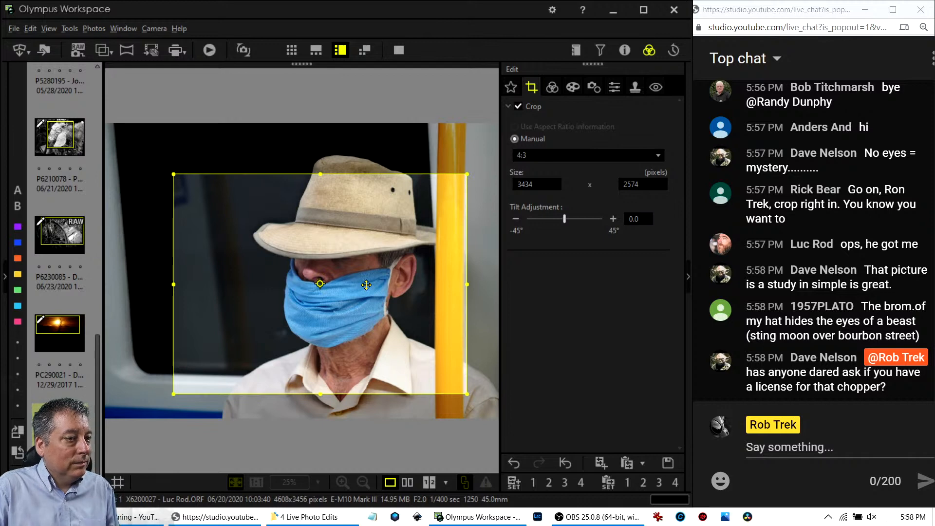
click(549, 90)
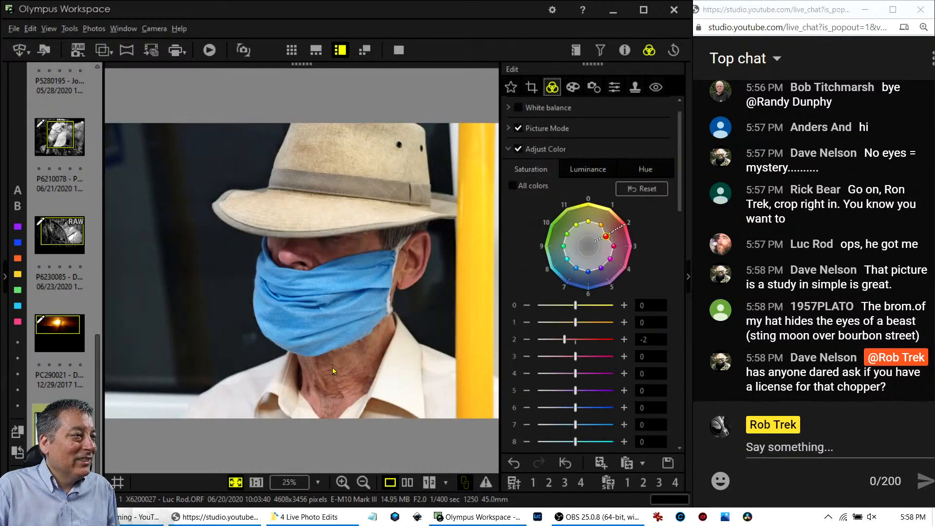
click(537, 85)
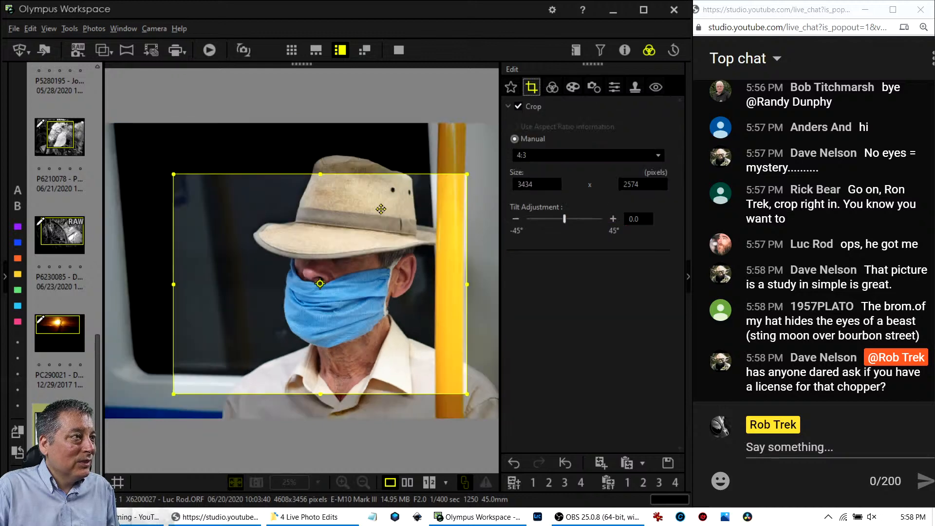
drag(357, 244, 360, 244)
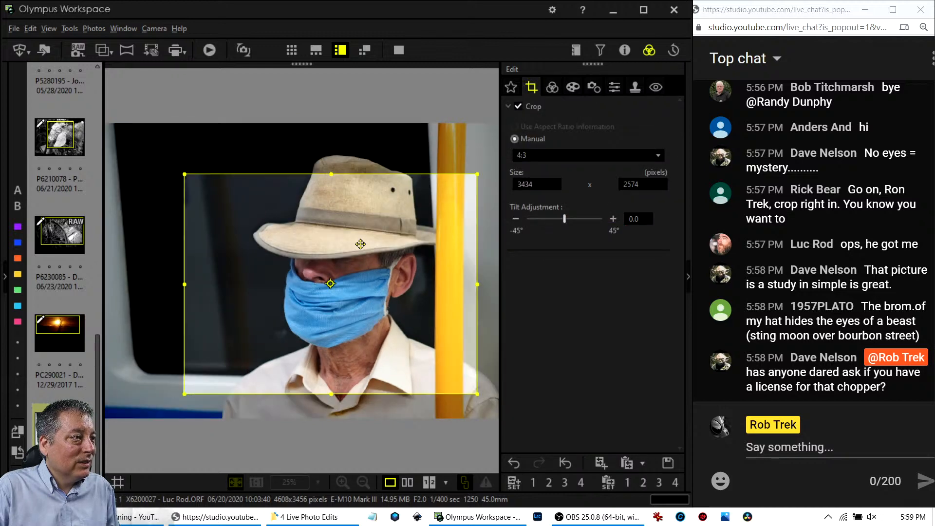
click(551, 89)
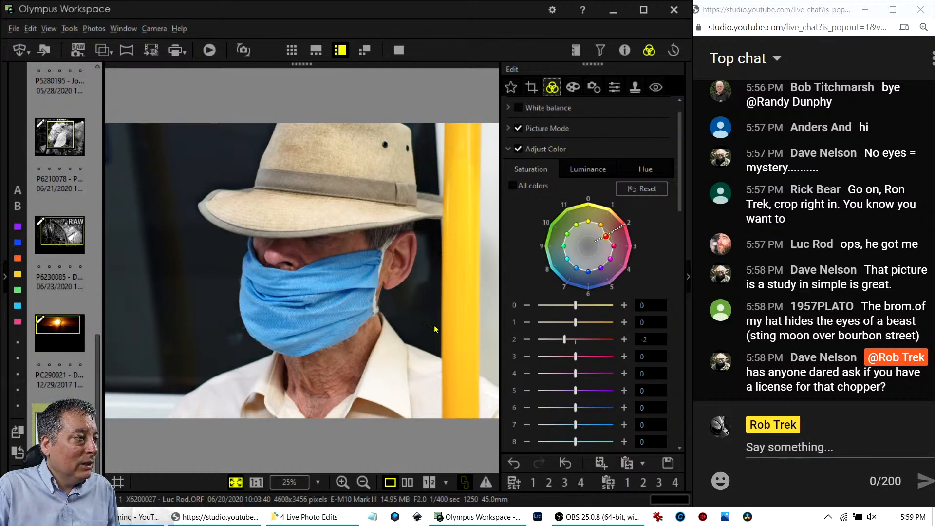
Turn on Sharpness and raise its slider, then briefly check the photo properties.
click(615, 89)
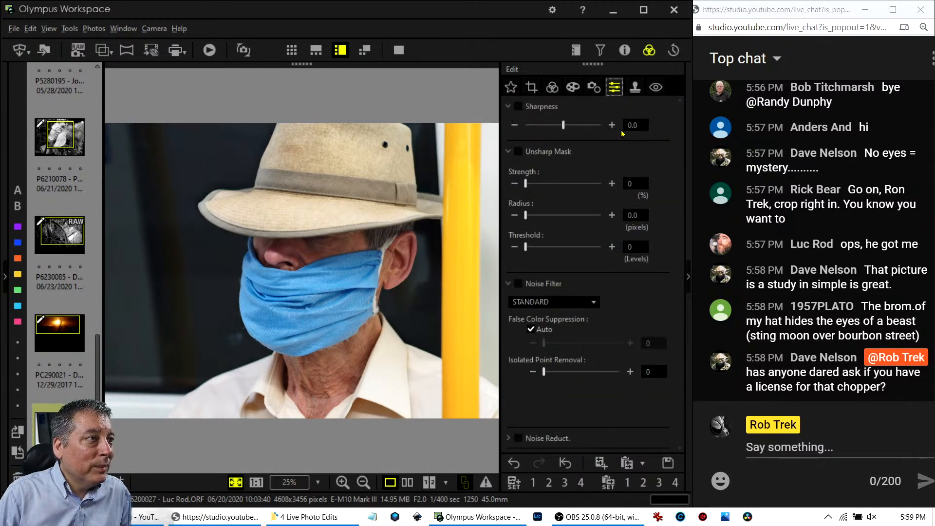
drag(563, 125, 622, 122)
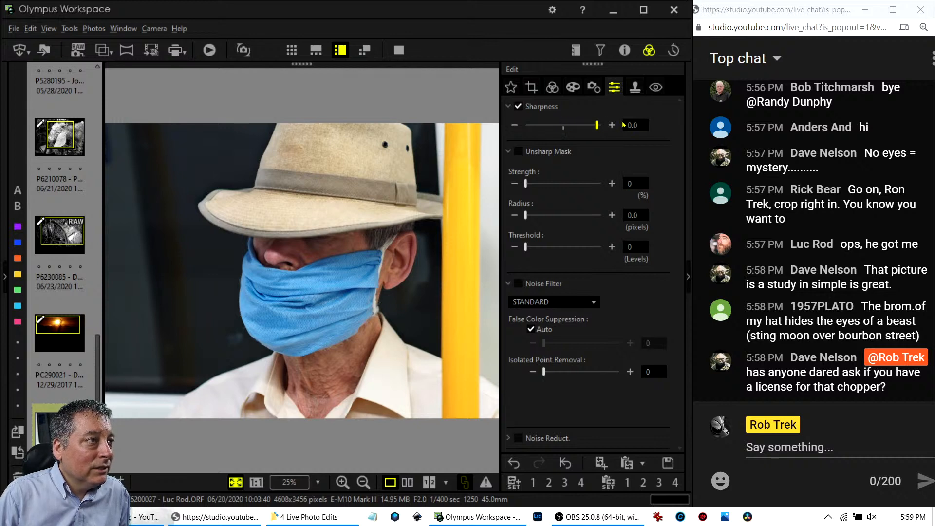
click(552, 87)
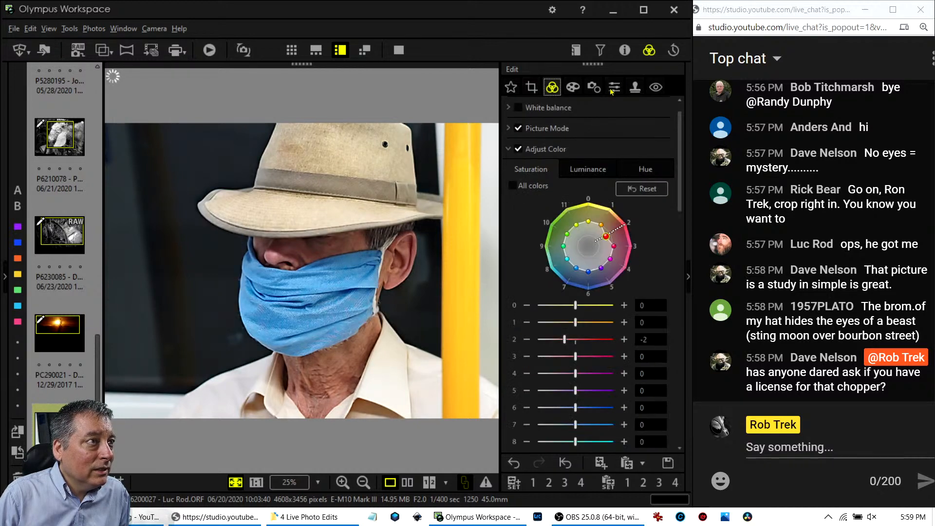
click(626, 51)
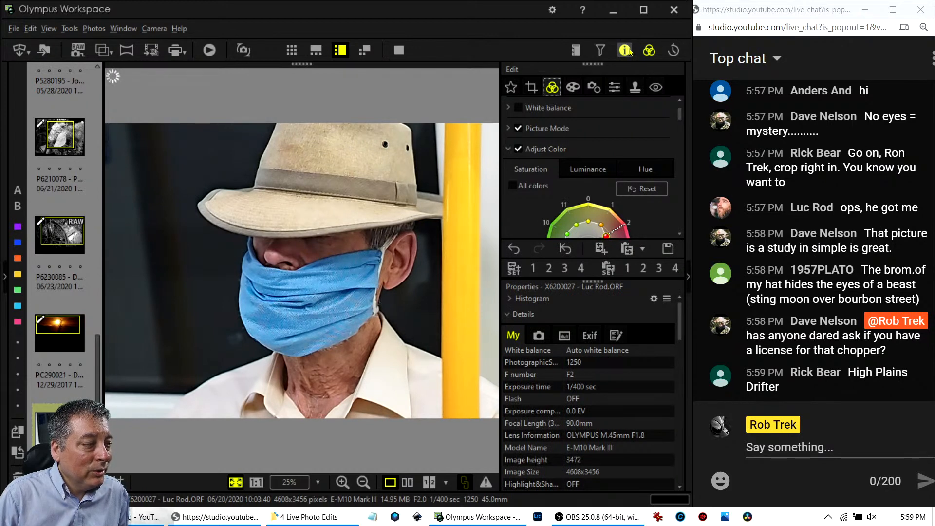
click(625, 51)
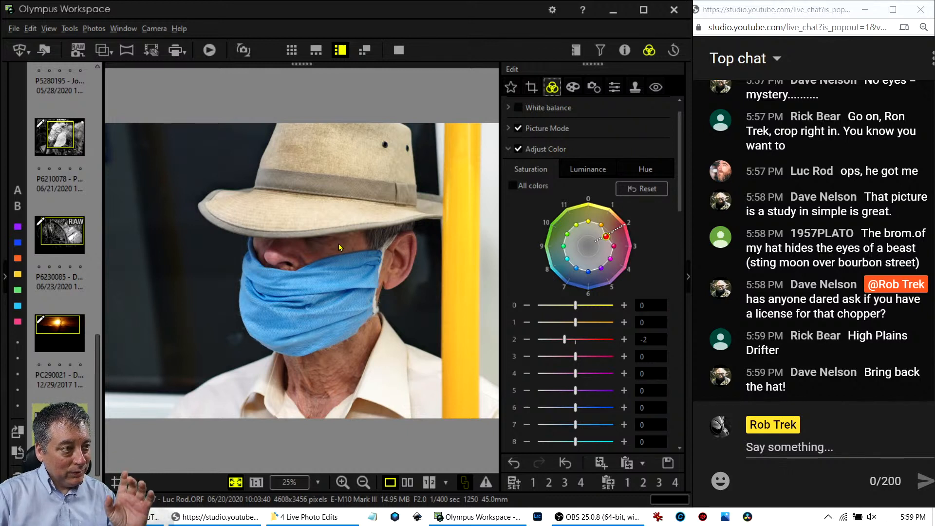
Expand the 4:3 crop from the top-left corner to 3902 x 2925.
click(533, 91)
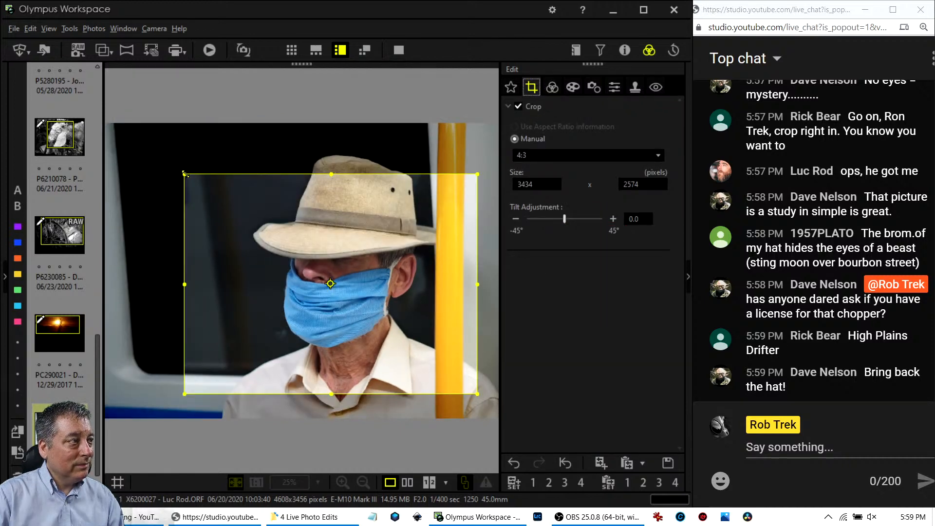
drag(184, 172, 159, 144)
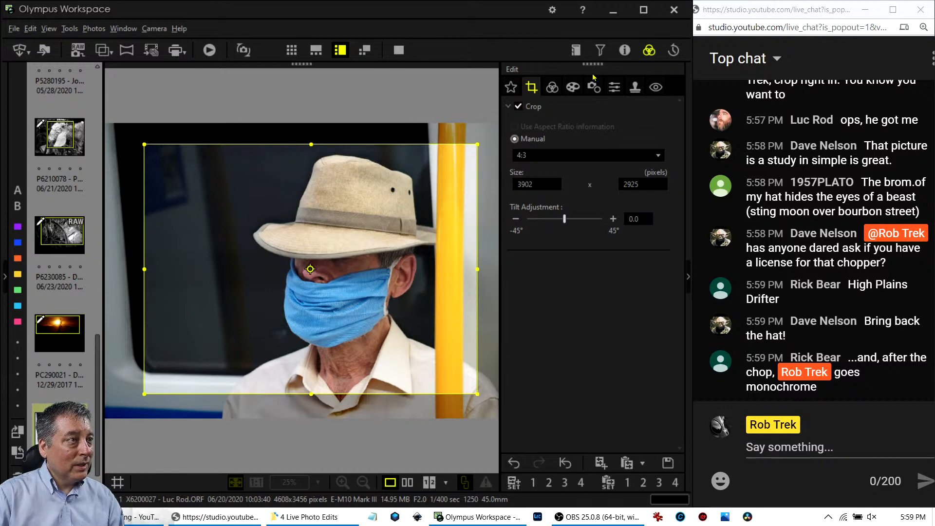
click(554, 88)
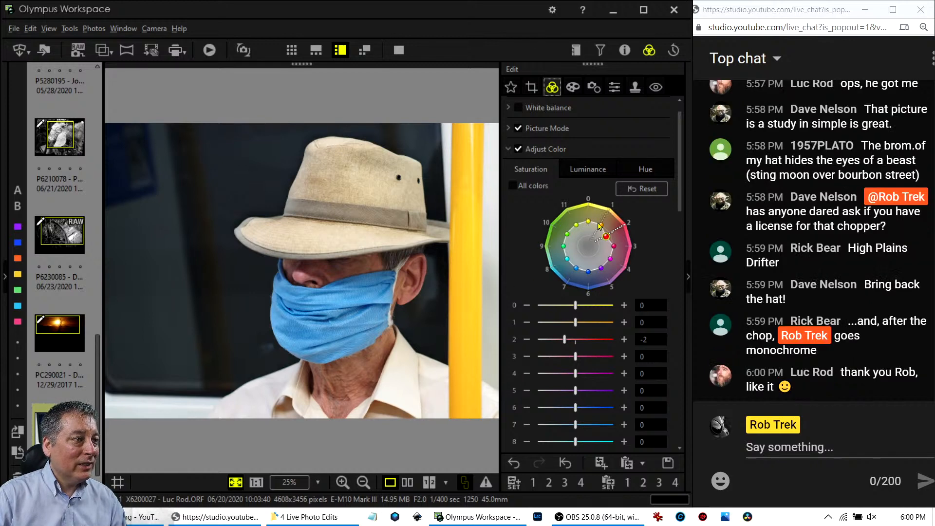
Raise colour 1 saturation to 3 and trim the crop's left edge to 3839 x 2880.
drag(600, 224, 588, 207)
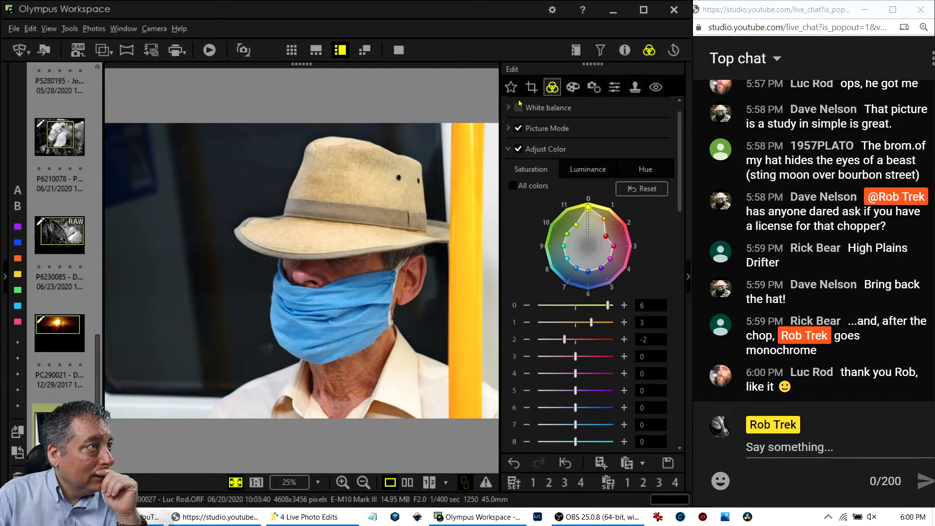
click(531, 87)
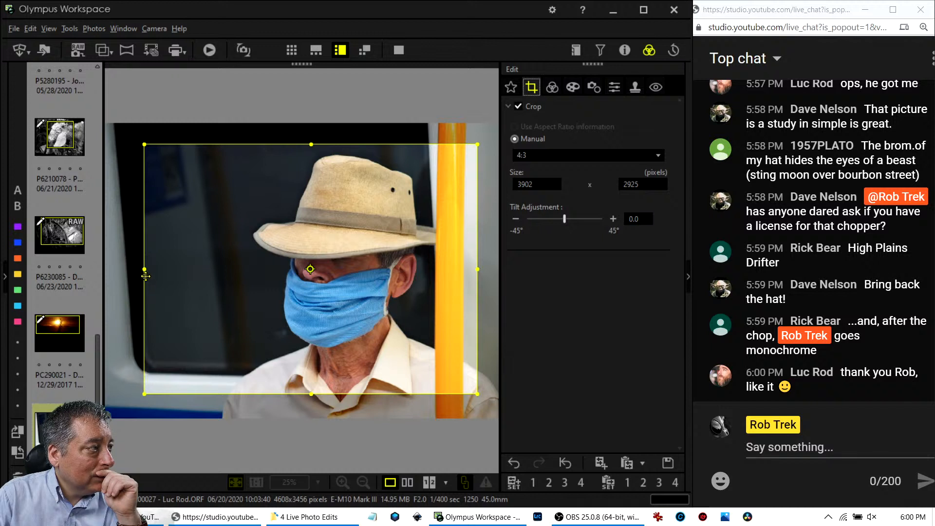
drag(145, 269, 148, 268)
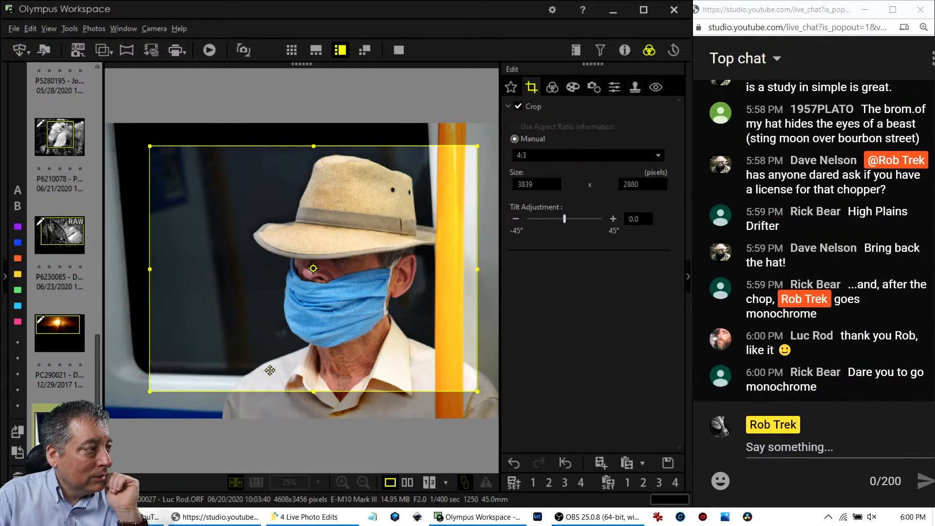
click(545, 90)
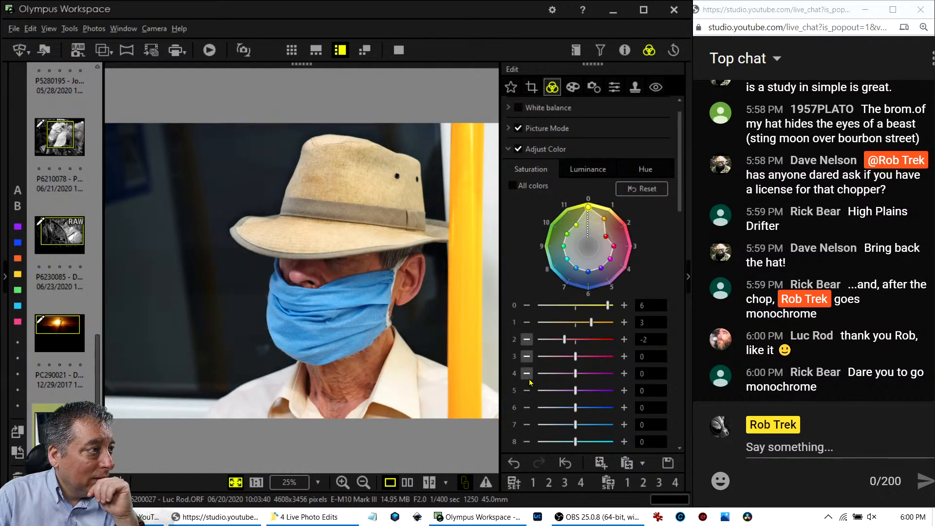
Review the before/after comparison and the edited portrait full screen, then return to editing.
click(408, 482)
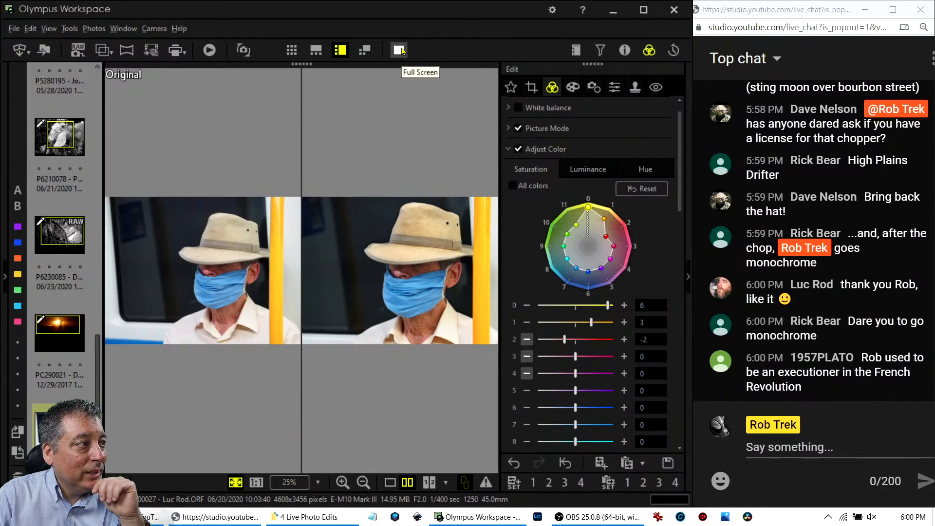
click(400, 50)
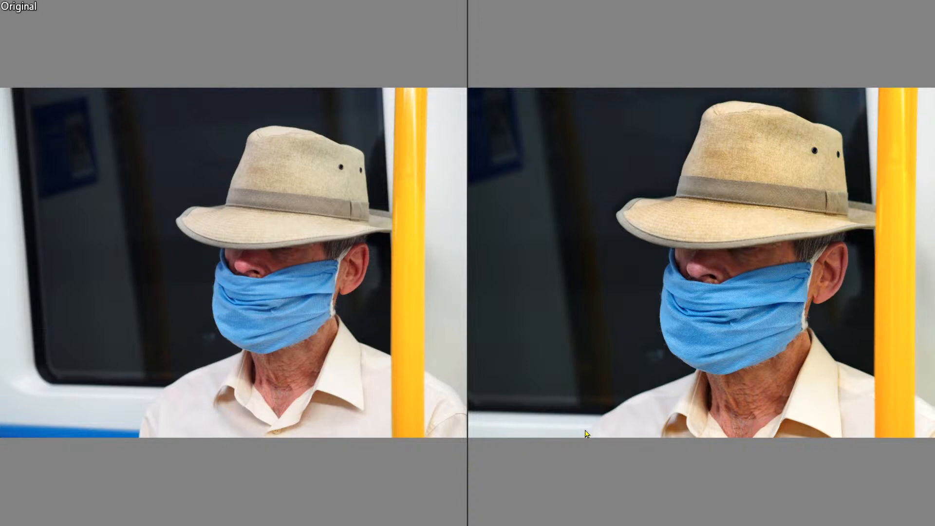
key(Escape)
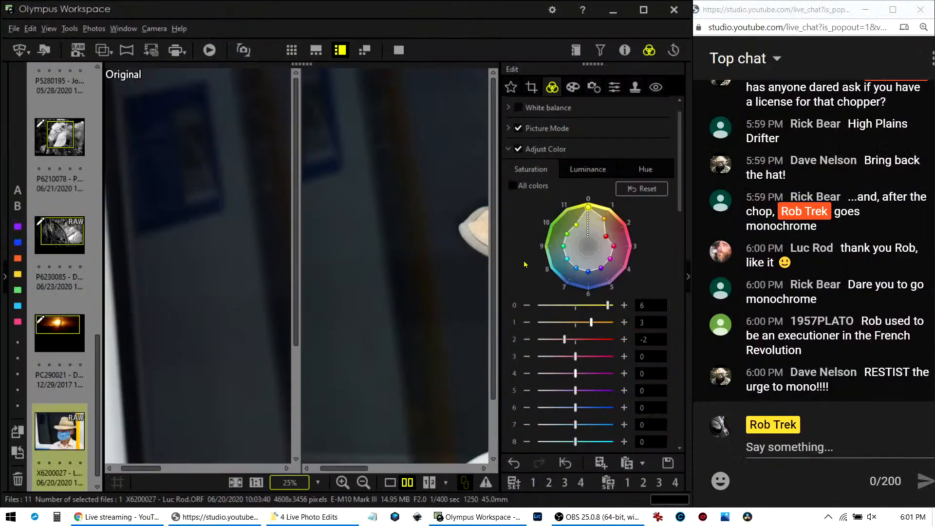
click(236, 482)
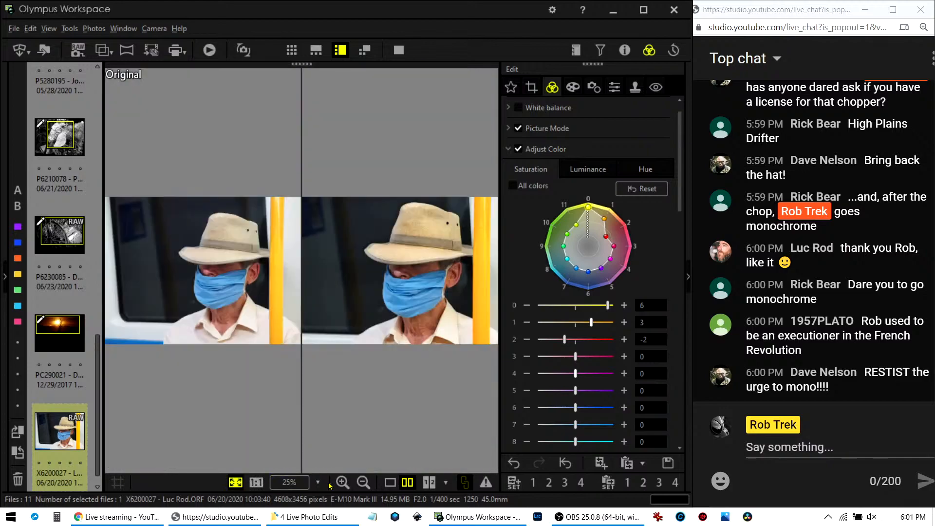
click(389, 482)
click(405, 52)
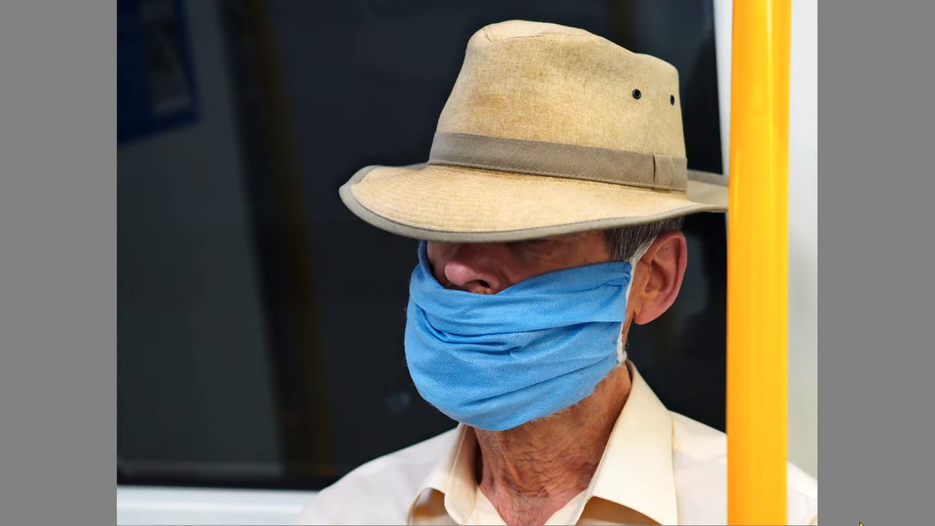
key(Escape)
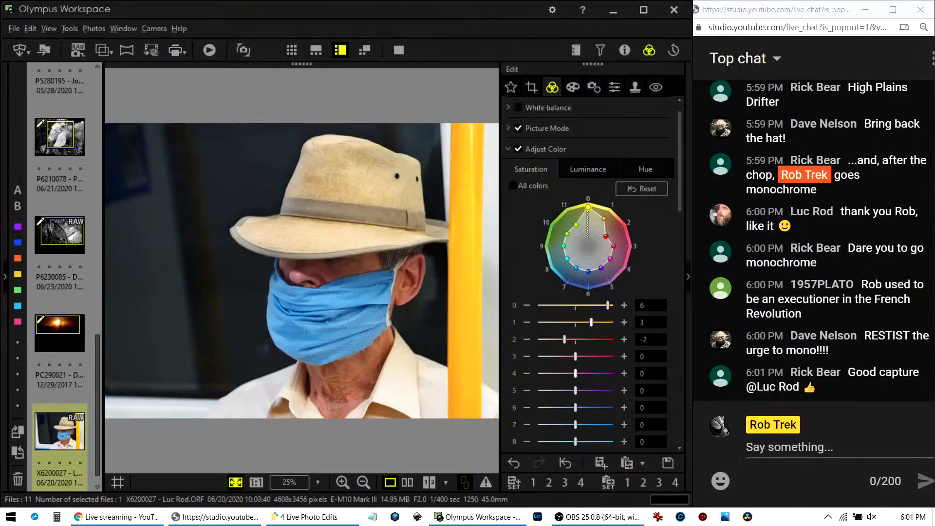
Enlarge the 4:3 crop to 4091 x 3069, reaching the photo's right edge.
click(531, 87)
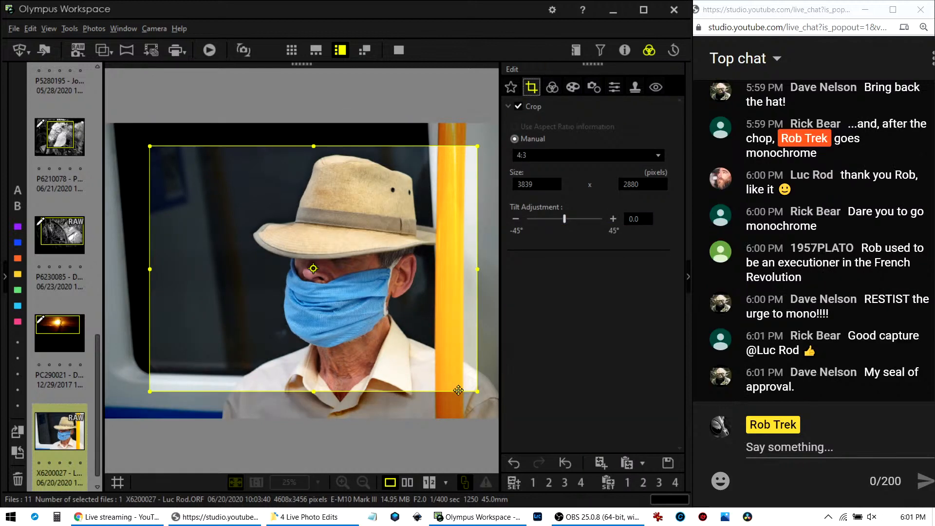
drag(476, 389, 501, 421)
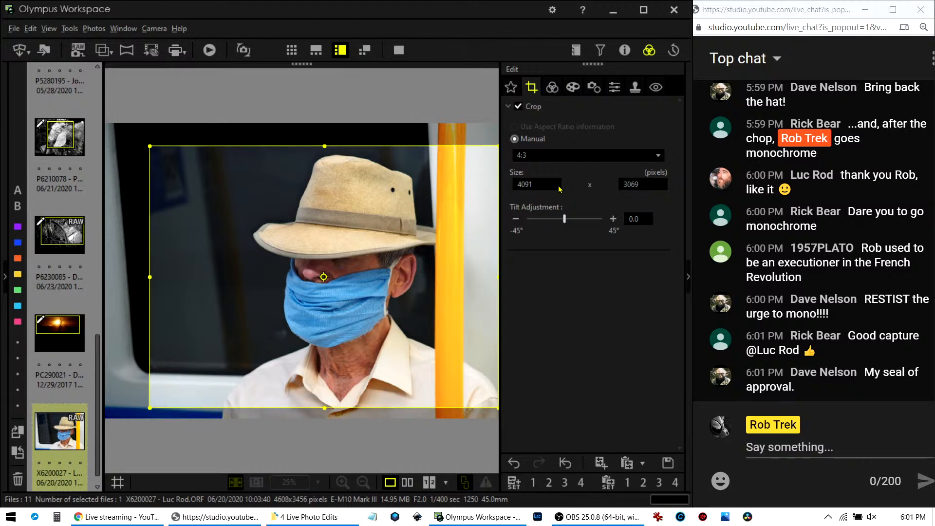
click(555, 89)
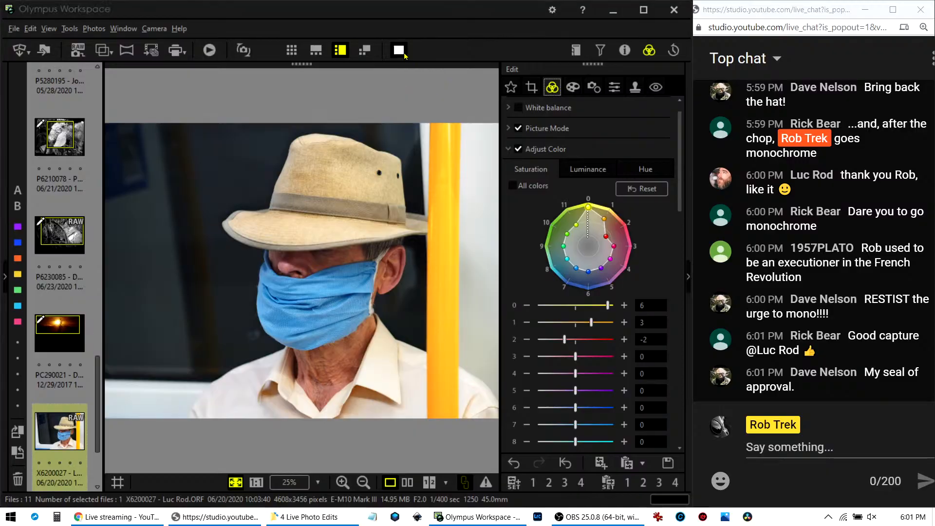
Preview the cropped portrait full screen and return to the editing view.
click(404, 56)
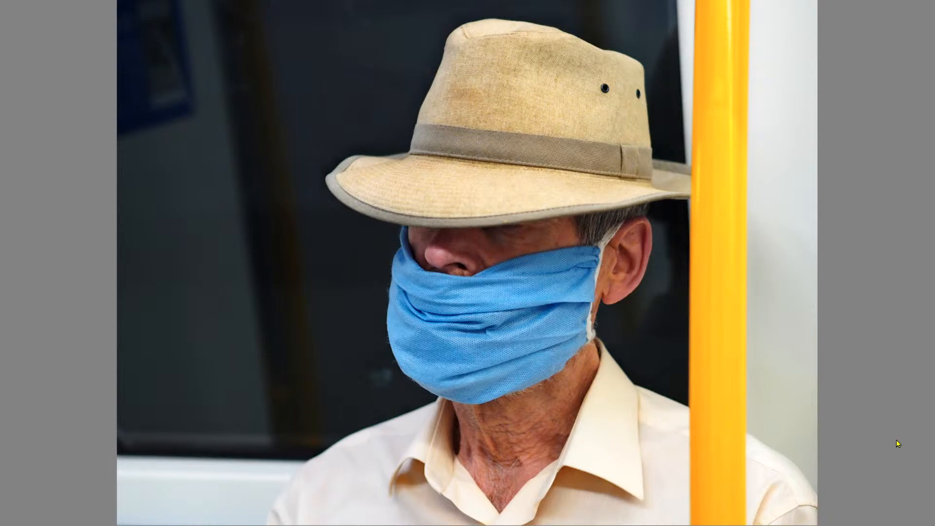
key(Escape)
scroll(594, 168, up, 1)
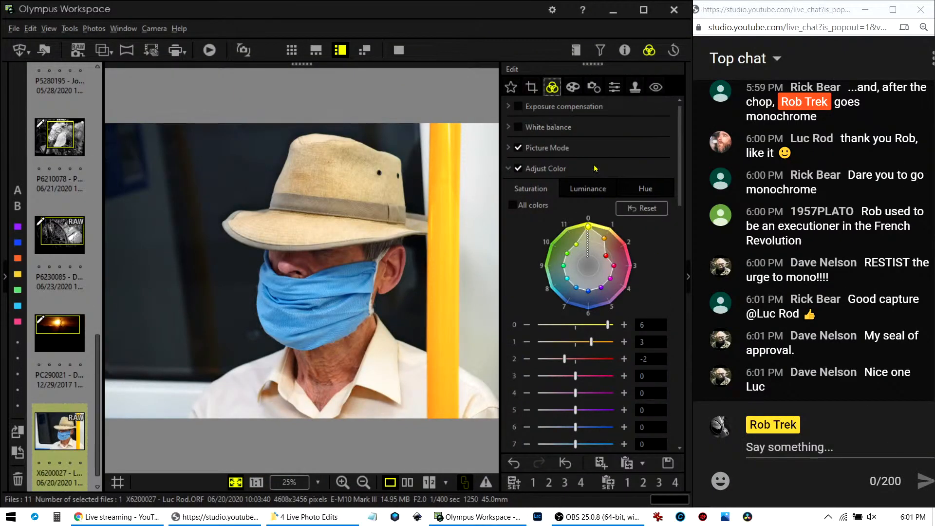
Switch Picture Mode to Monotone and set the B&W Filter to R:Red.
click(507, 169)
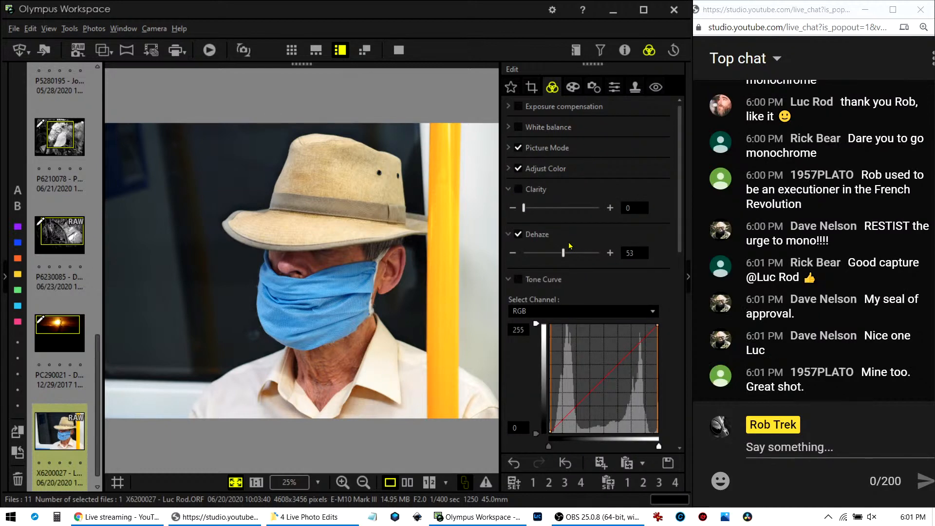
click(507, 148)
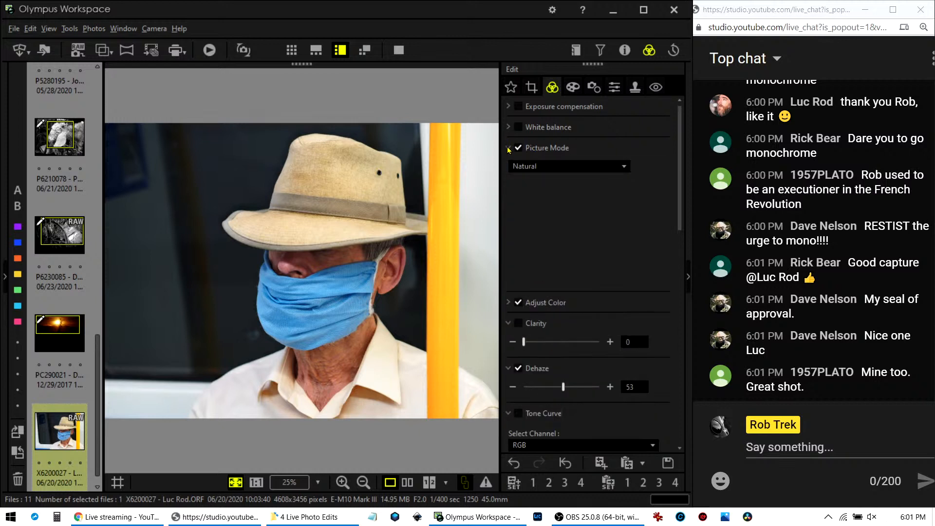
click(595, 168)
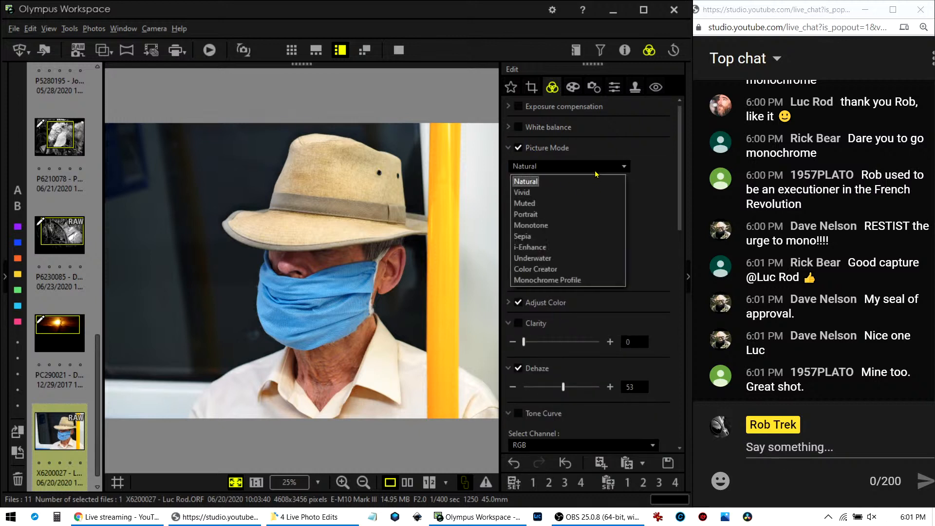
click(573, 227)
click(370, 291)
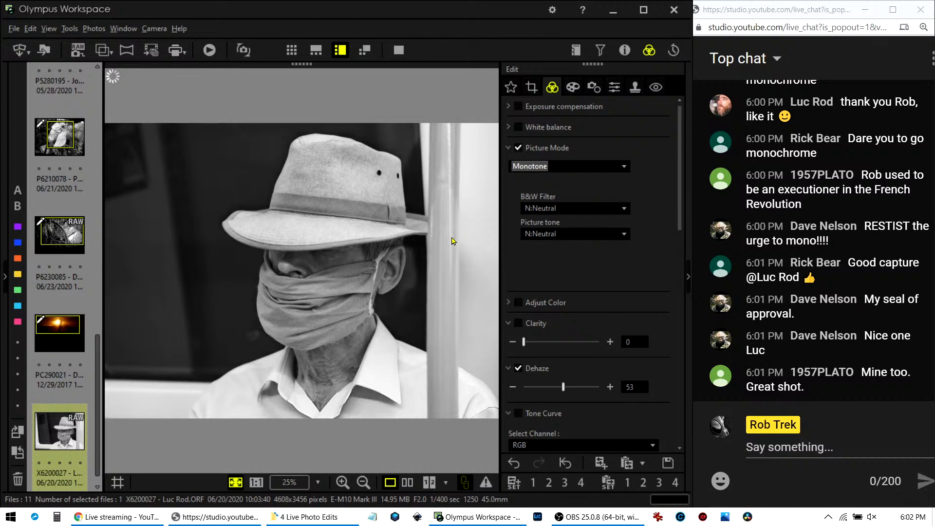
click(575, 212)
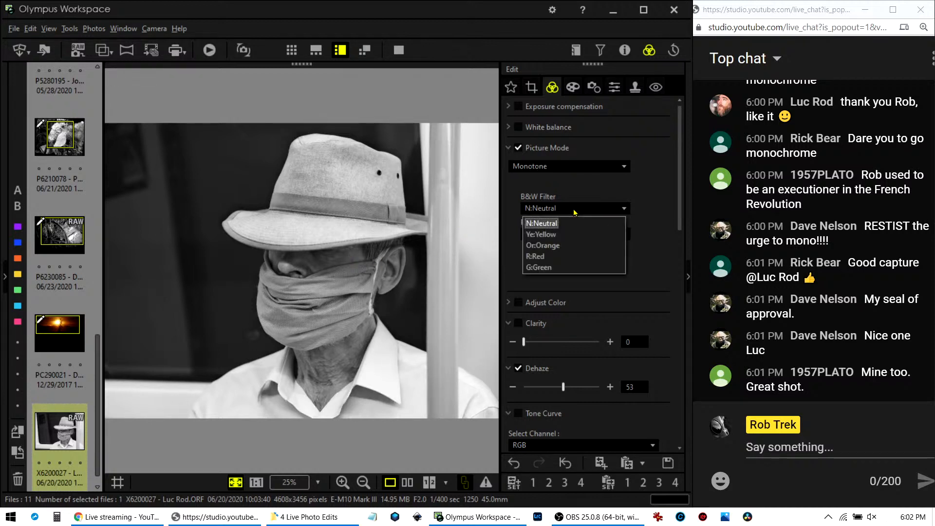
click(562, 256)
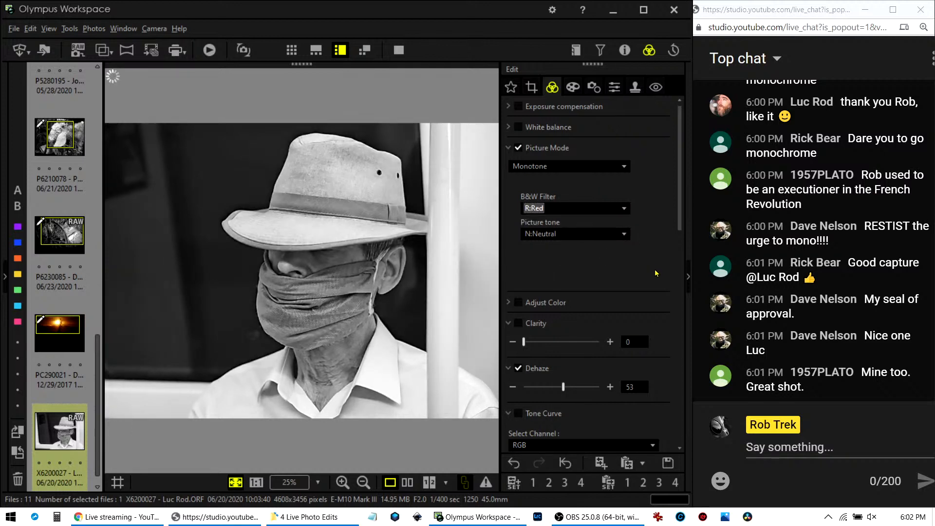
Shape the RGB tone curve to pull down the shadows, trim the highlights and darken the midtones.
scroll(655, 274, down, 6)
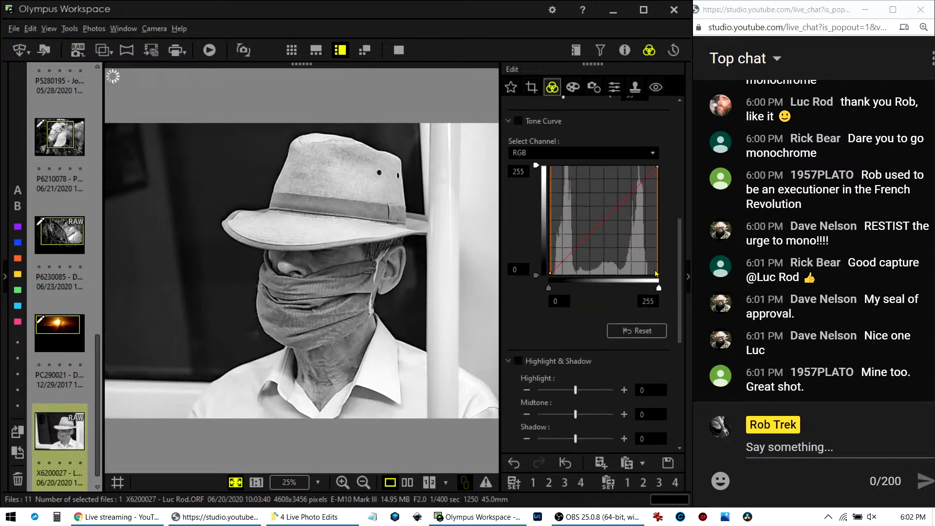
scroll(656, 273, down, 3)
scroll(655, 273, down, 1)
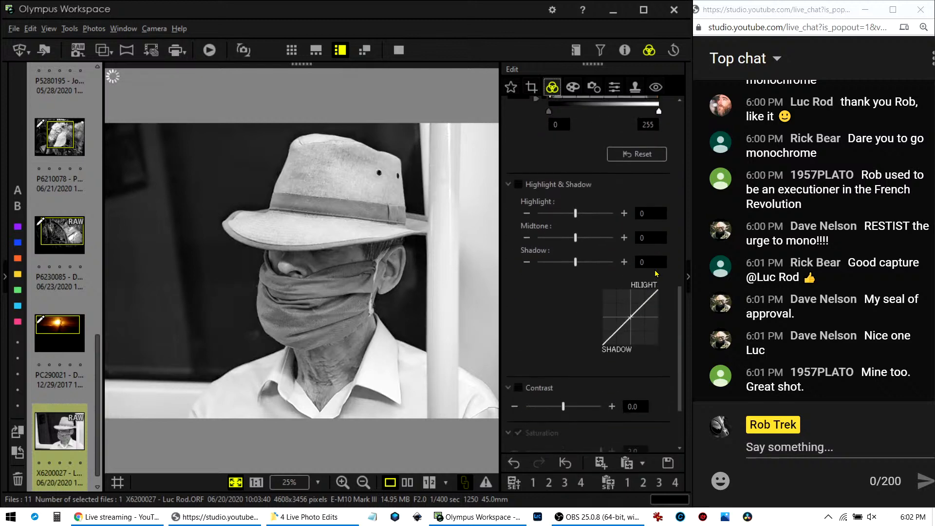
scroll(656, 273, up, 5)
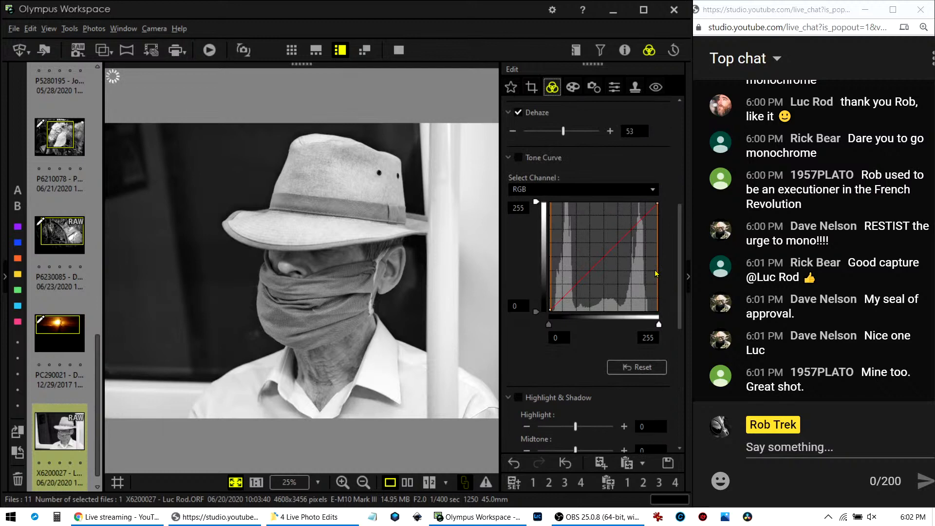
click(563, 299)
drag(562, 299, 565, 301)
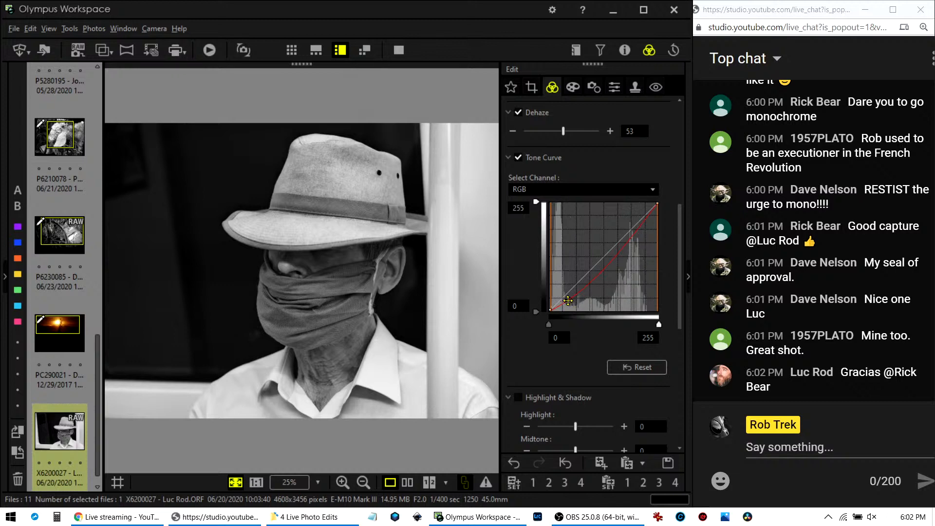
drag(596, 278, 569, 301)
drag(633, 226, 637, 225)
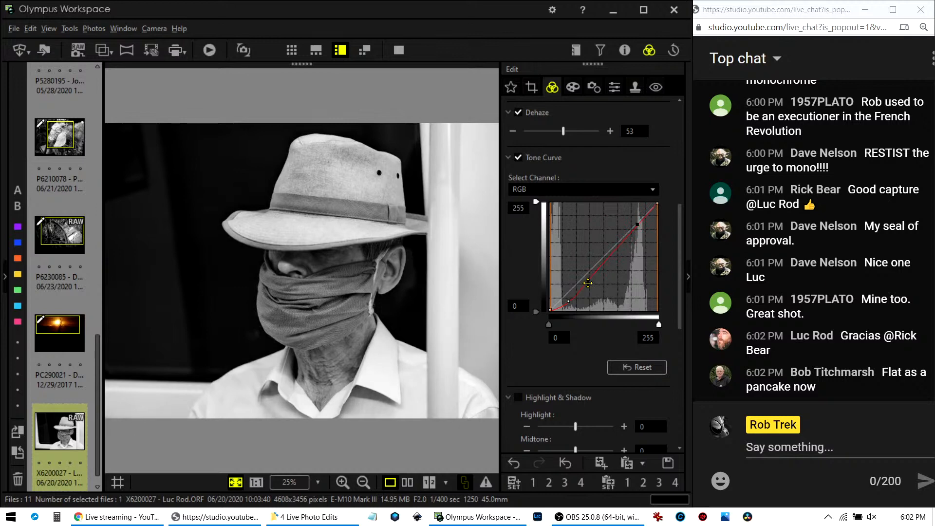
drag(587, 283, 588, 279)
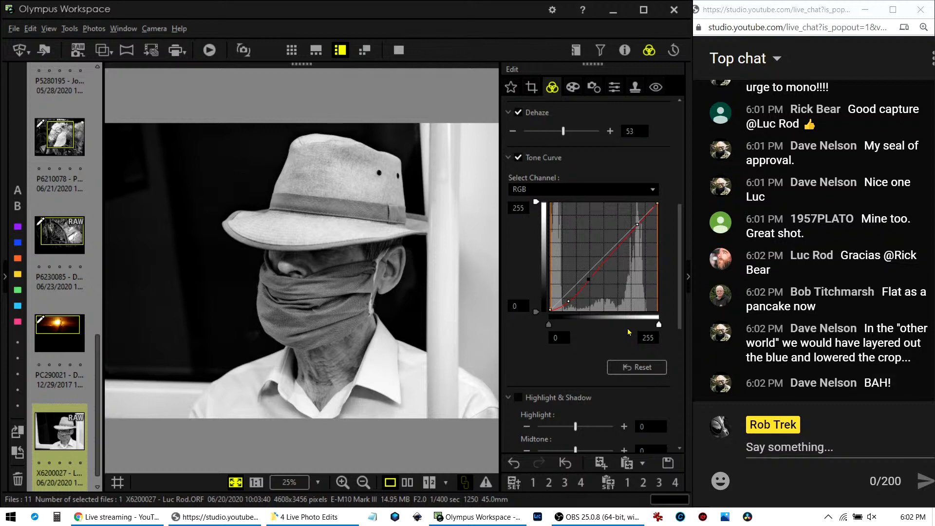
Preview the black-and-white portrait full screen, then return to the editing view.
click(398, 49)
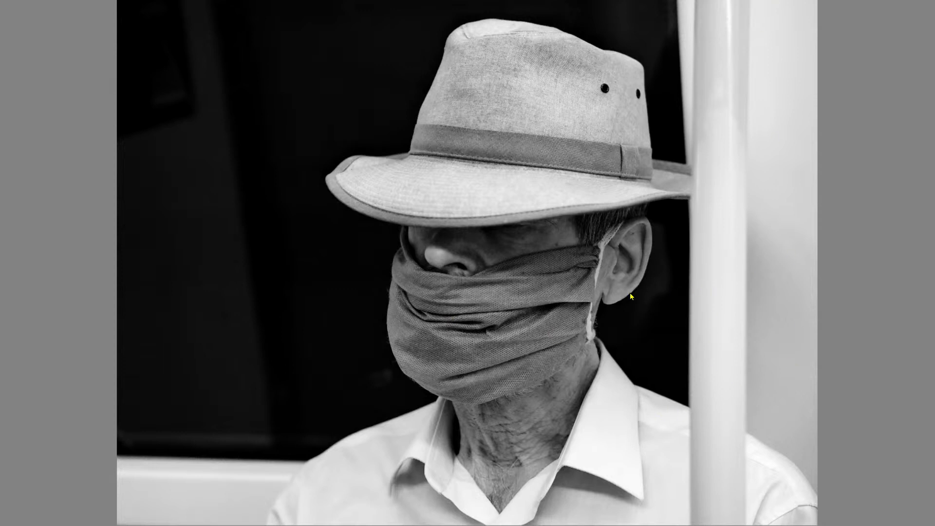
key(Escape)
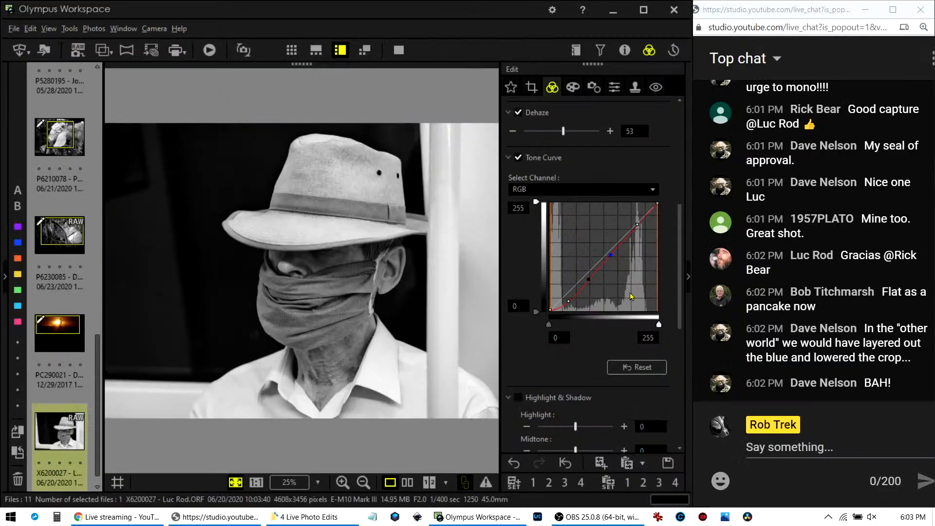
scroll(580, 170, up, 5)
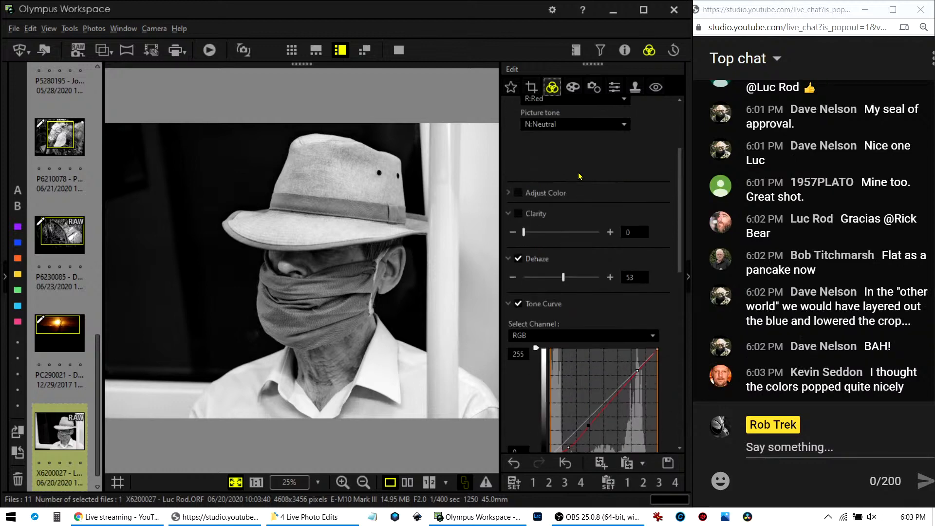
Undo the tone curve and Monotone changes until Picture Mode is back to Natural.
click(519, 463)
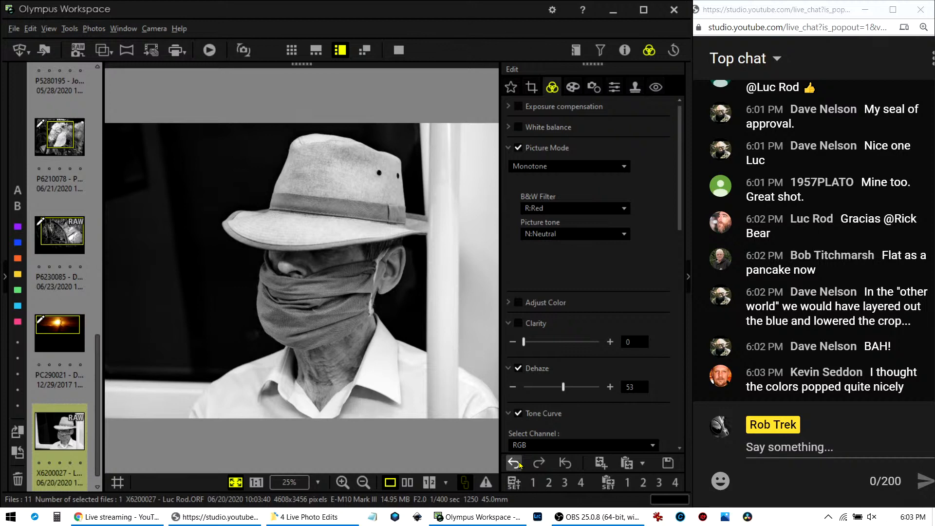
click(519, 463)
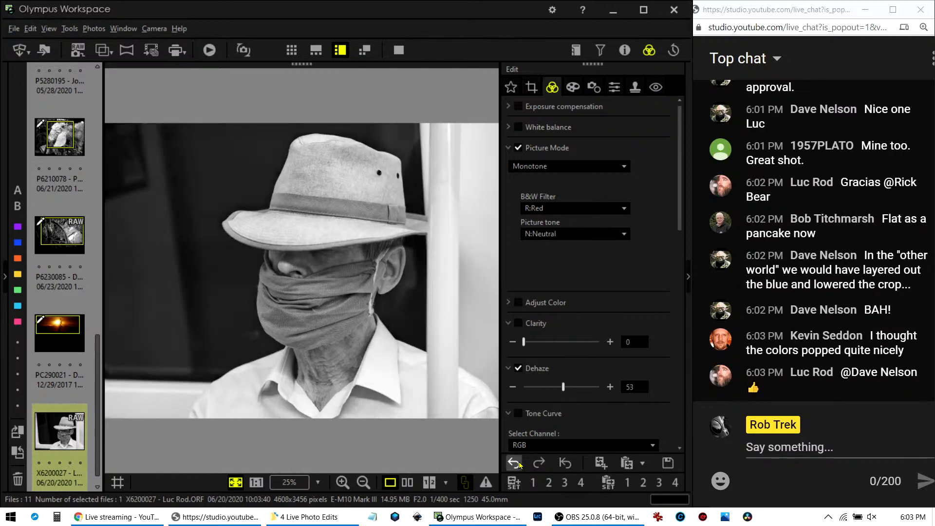
click(519, 464)
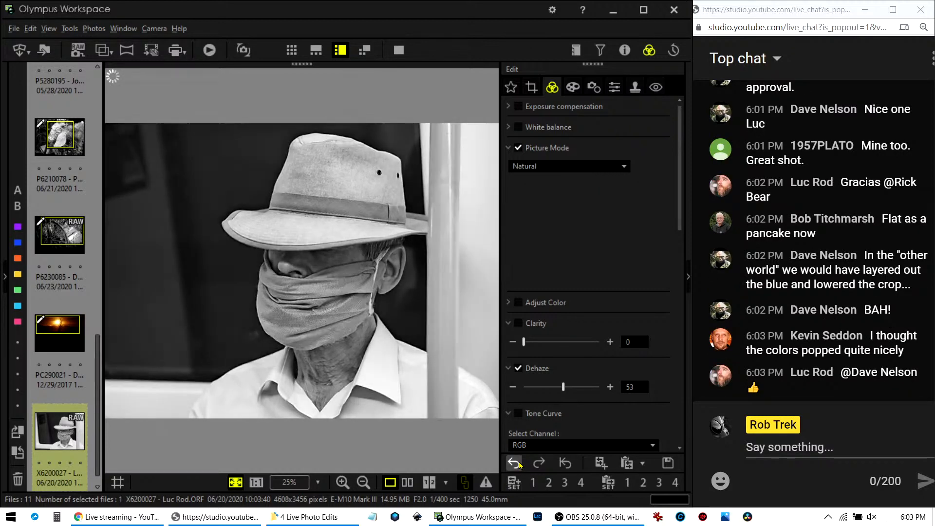
click(519, 463)
click(519, 464)
click(519, 463)
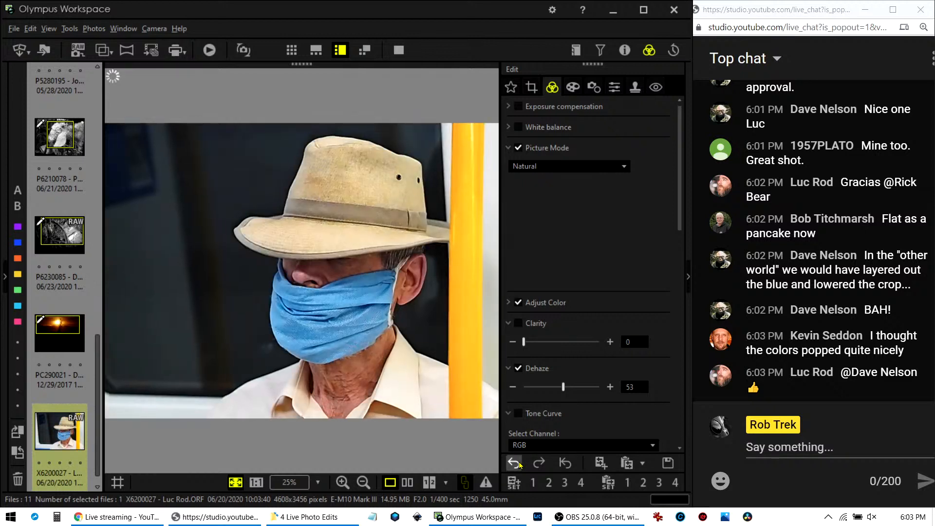
click(538, 464)
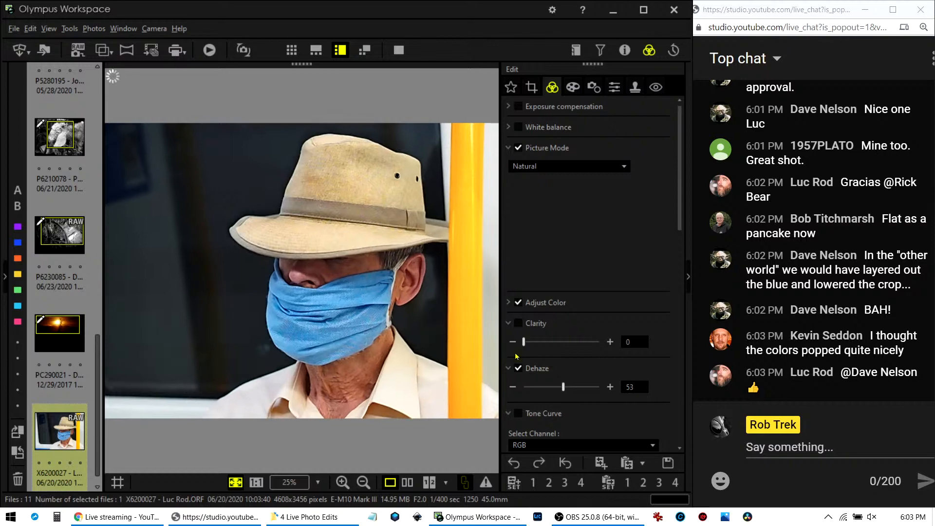
Preview the restored colour portrait full screen, then return to the editor.
click(397, 50)
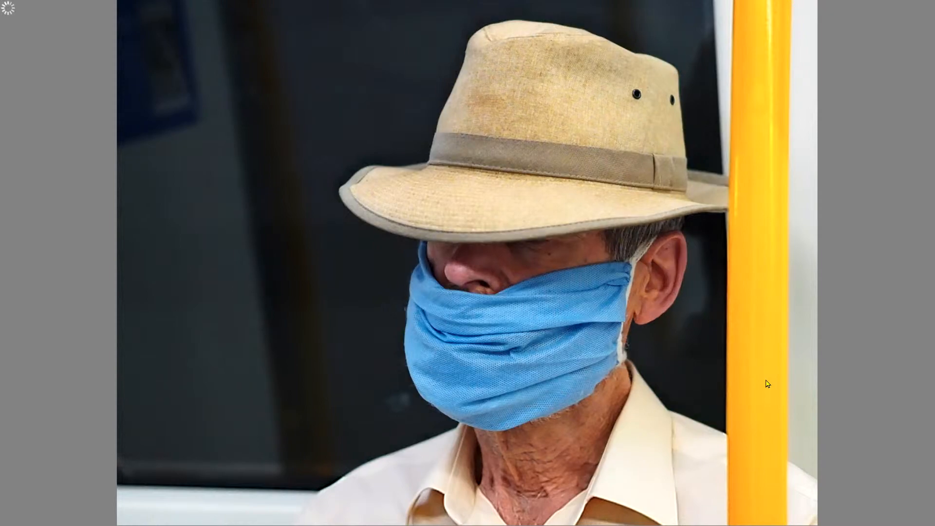
key(Escape)
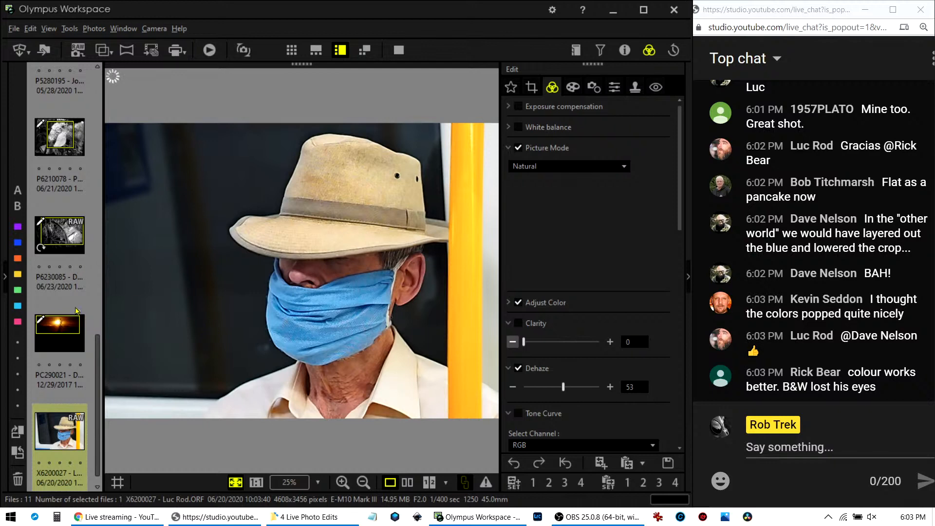
scroll(42, 345, up, 10)
Open the Viewer edits folder and view the raw cat photo zPENF4739.ORF full screen.
double_click(74, 137)
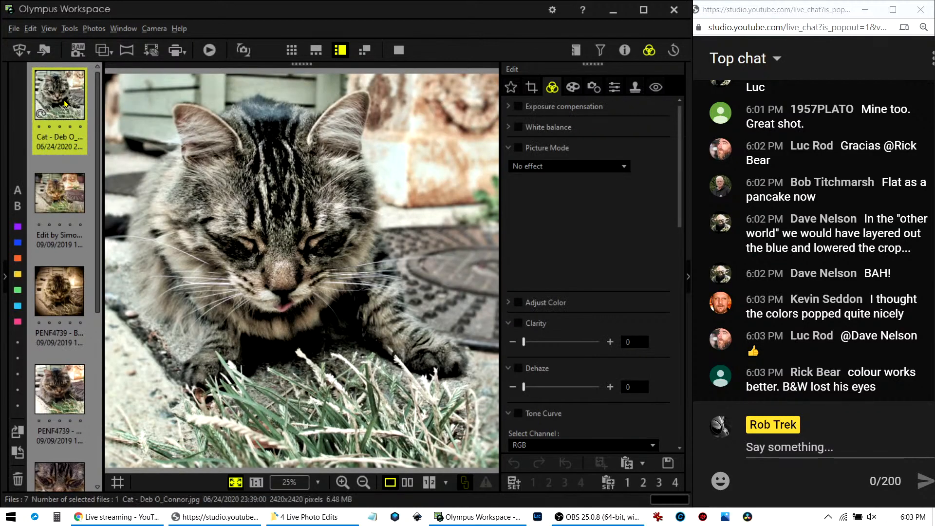
scroll(49, 341, down, 5)
click(60, 416)
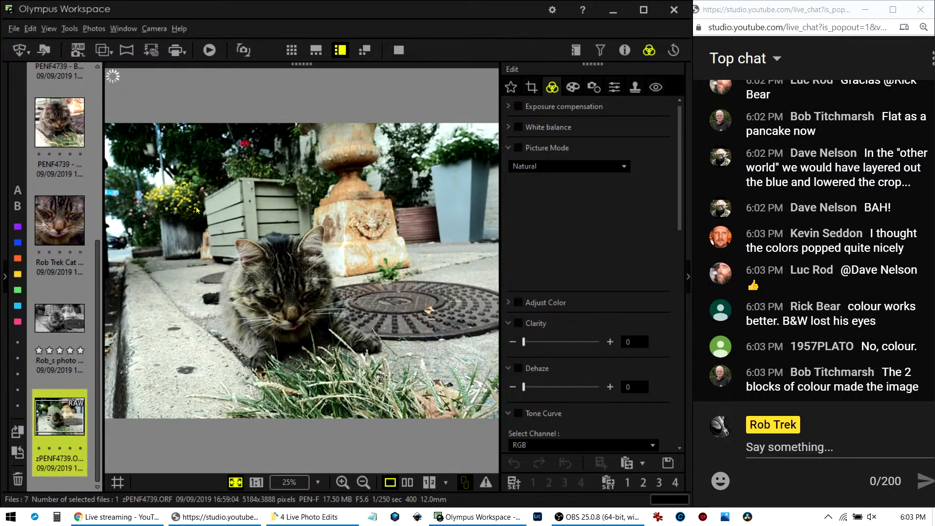
click(399, 49)
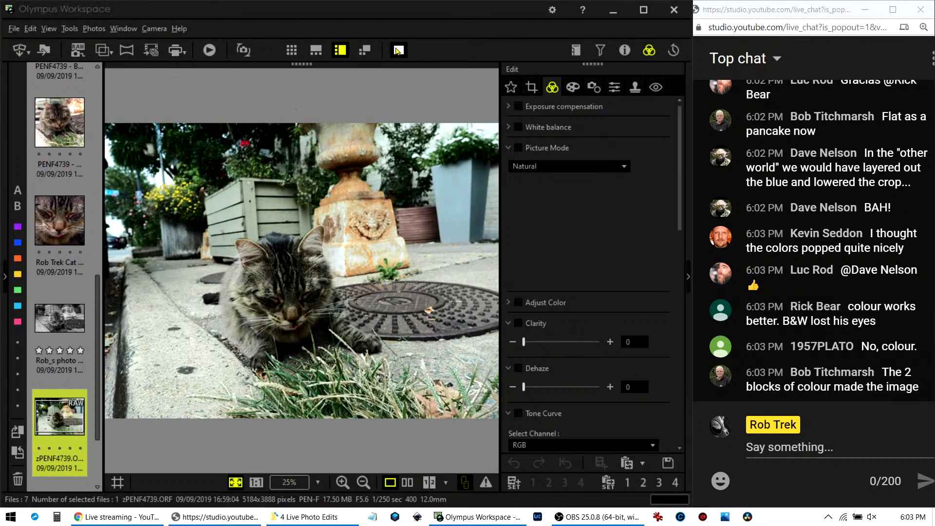
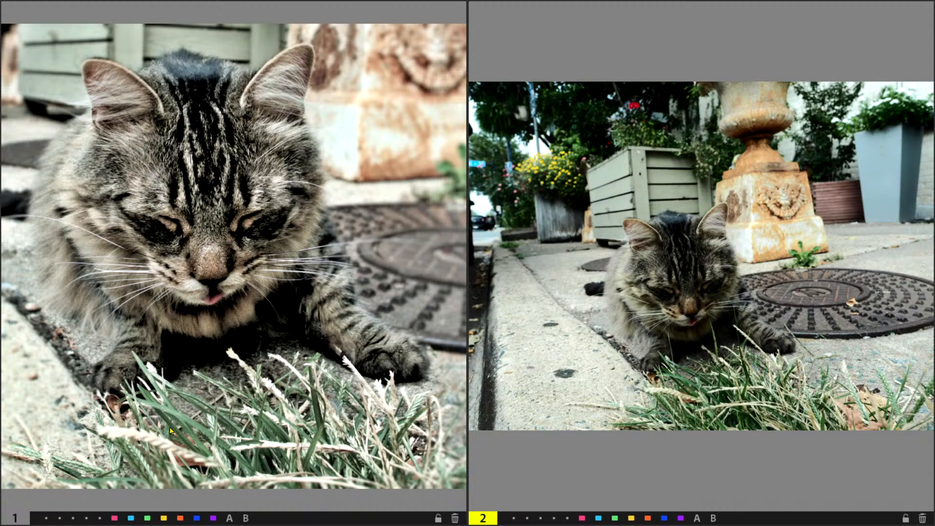
Put the vivid, saturated cat edit beside the original and view the pair full screen.
key(Escape)
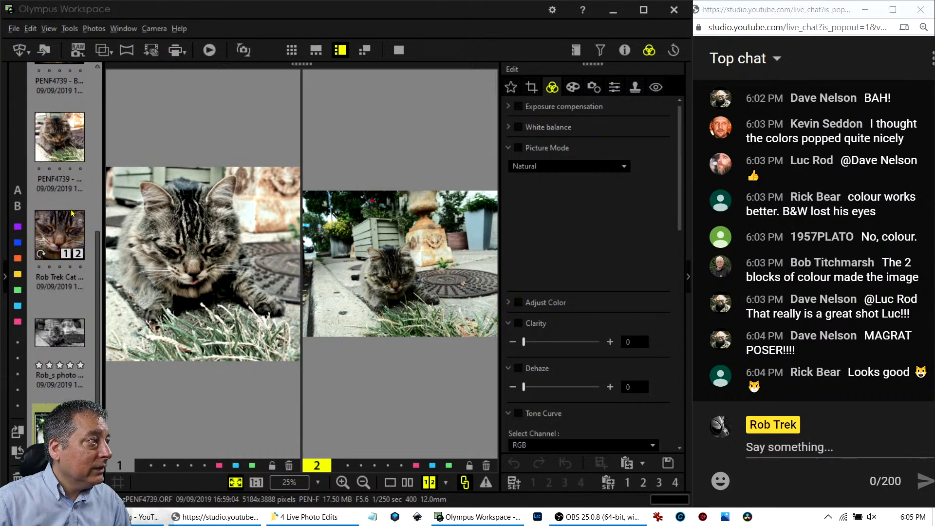
scroll(69, 192, up, 3)
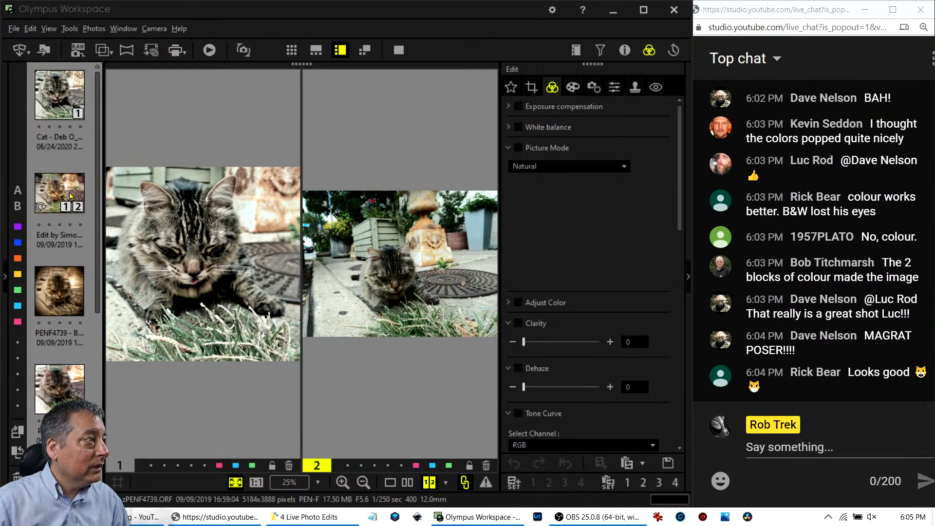
click(68, 207)
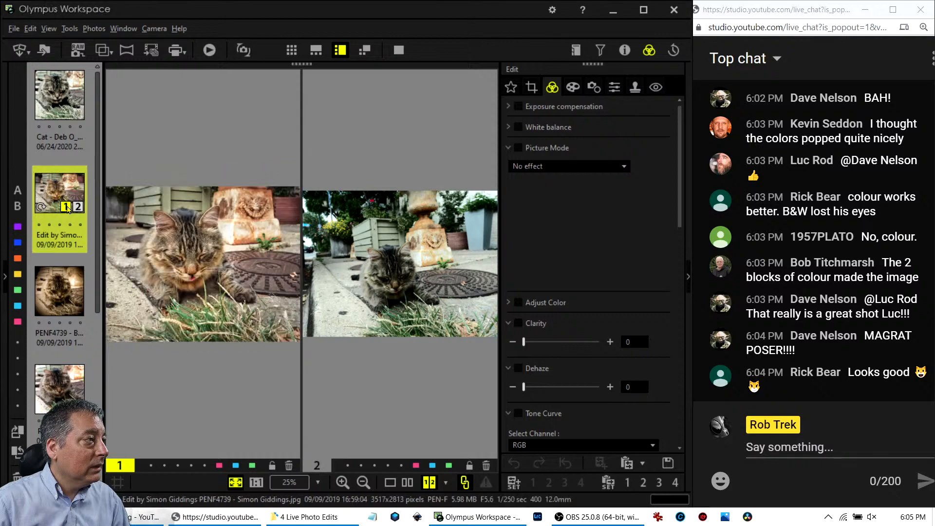
click(399, 49)
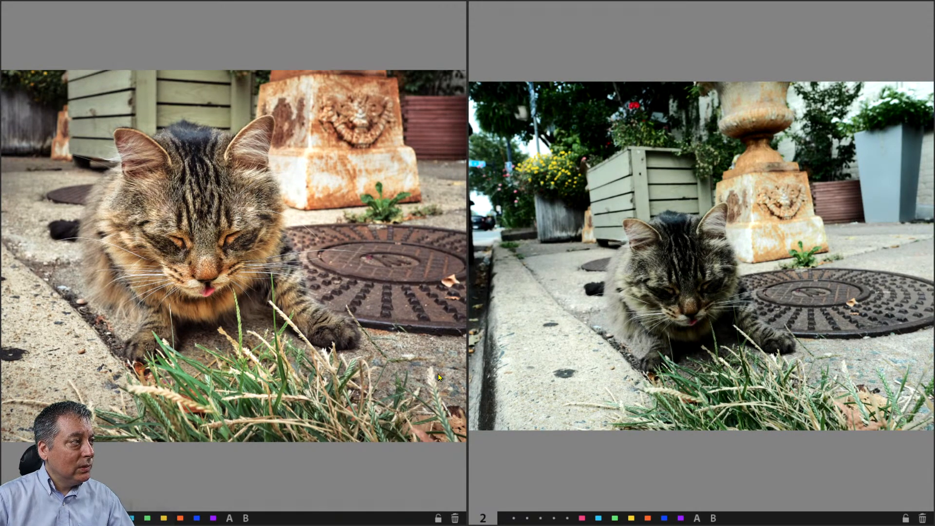
key(Escape)
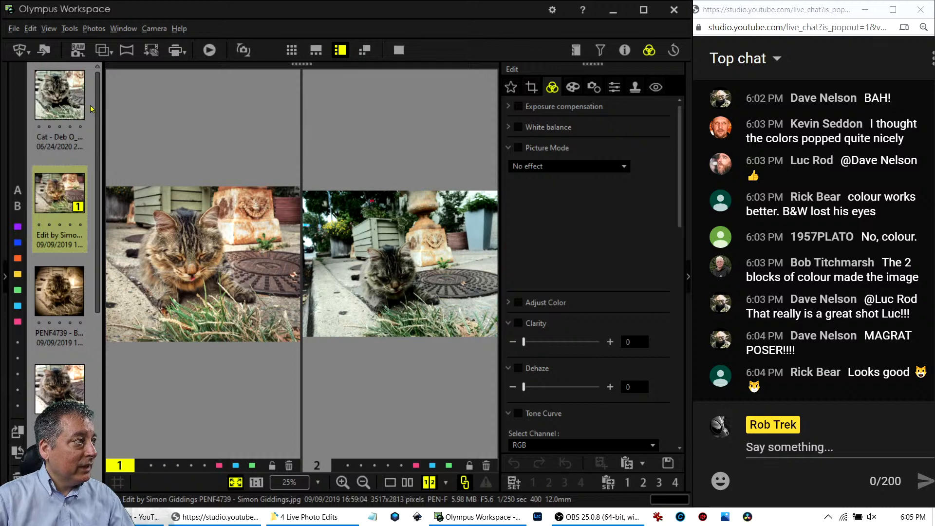
Load the sepia vignetted cat edit beside the original and show it full screen.
click(58, 82)
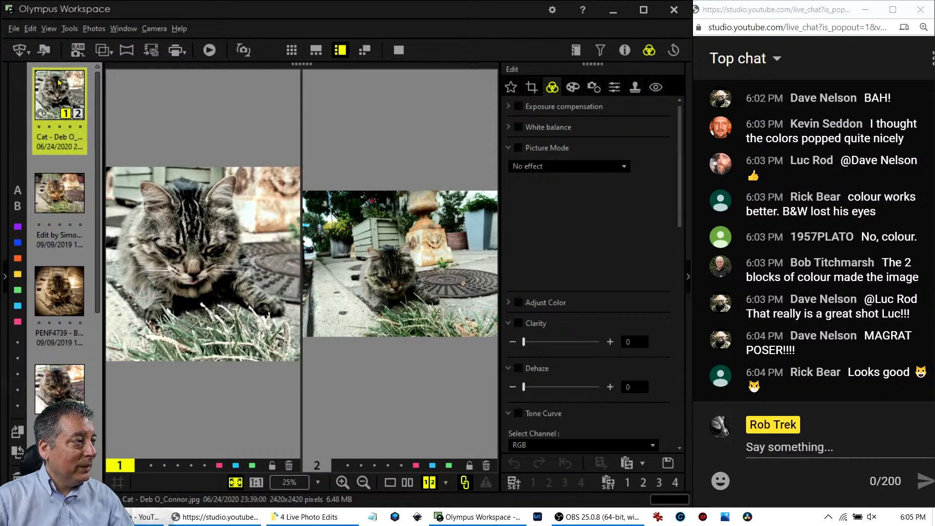
click(53, 191)
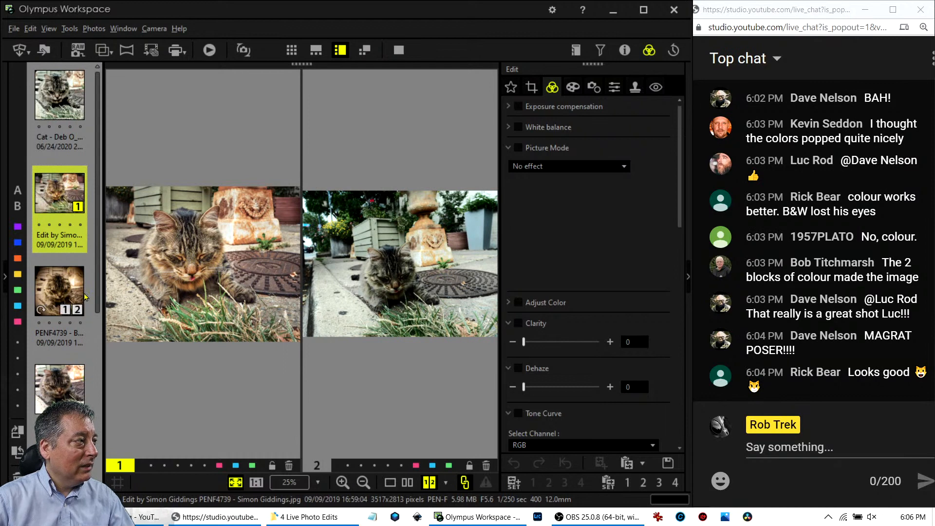
click(64, 293)
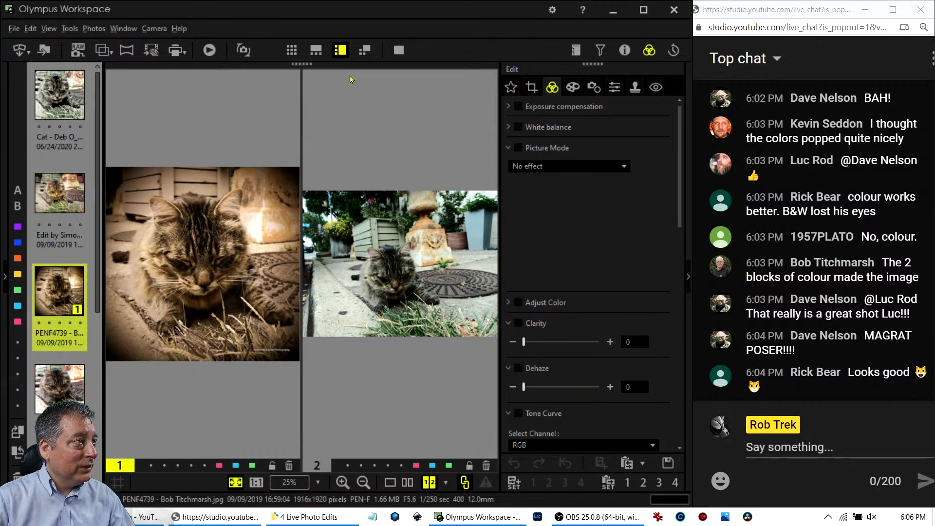
click(400, 49)
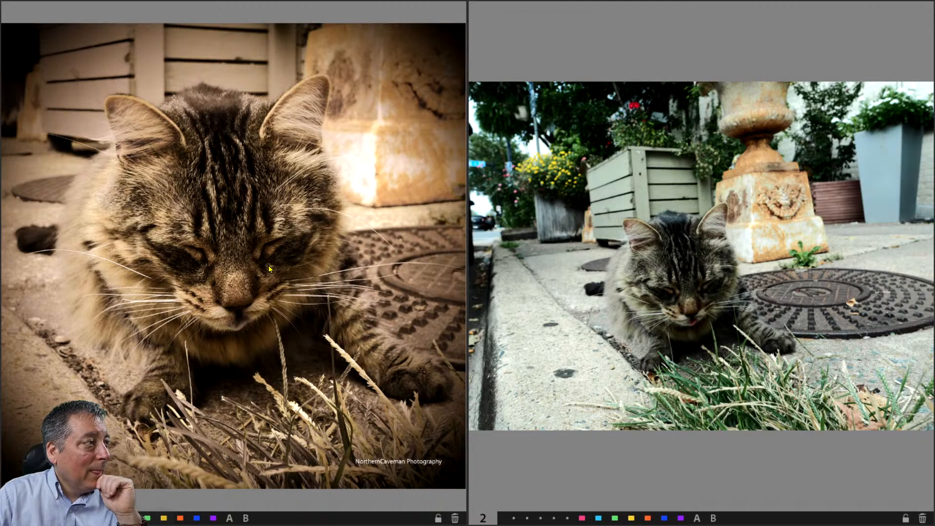
Inspect both photos at 1:1 and Fit, then load the bright square crop edit.
click(251, 255)
click(251, 258)
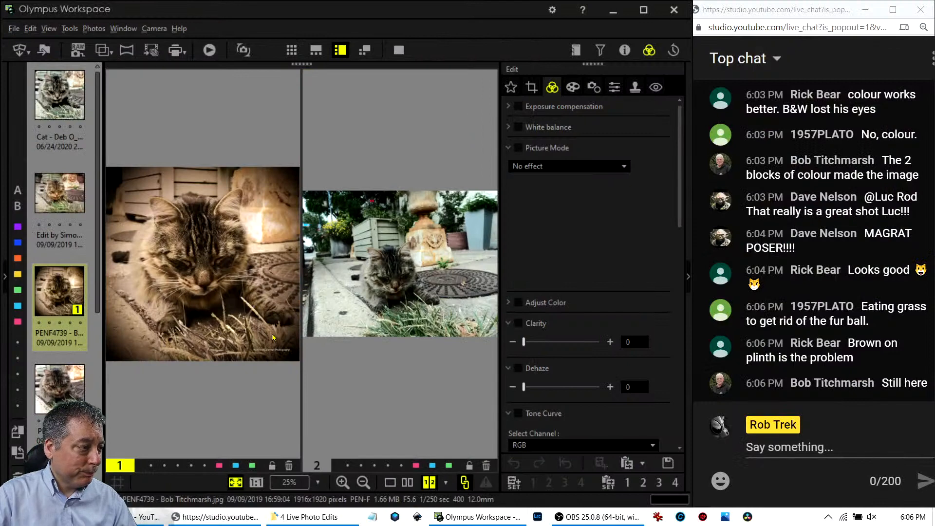
click(256, 482)
drag(195, 272, 228, 321)
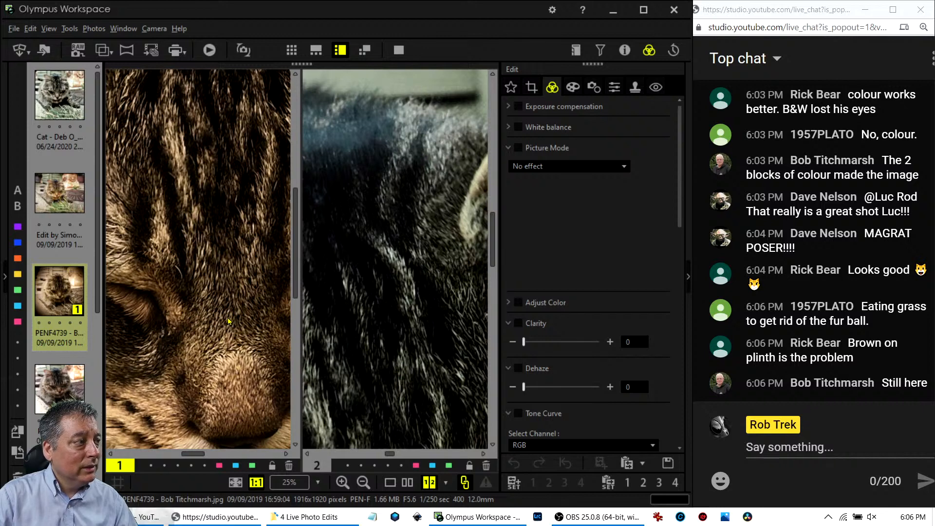
double_click(228, 321)
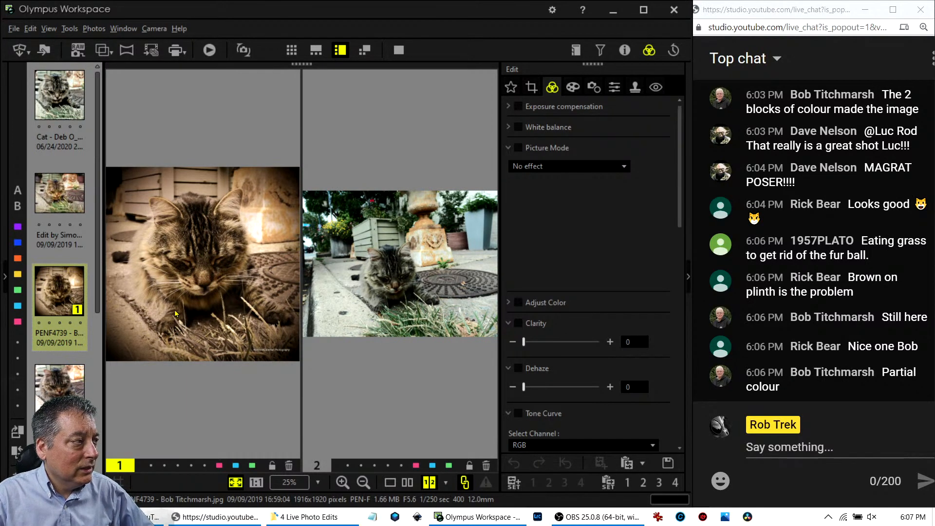
click(78, 389)
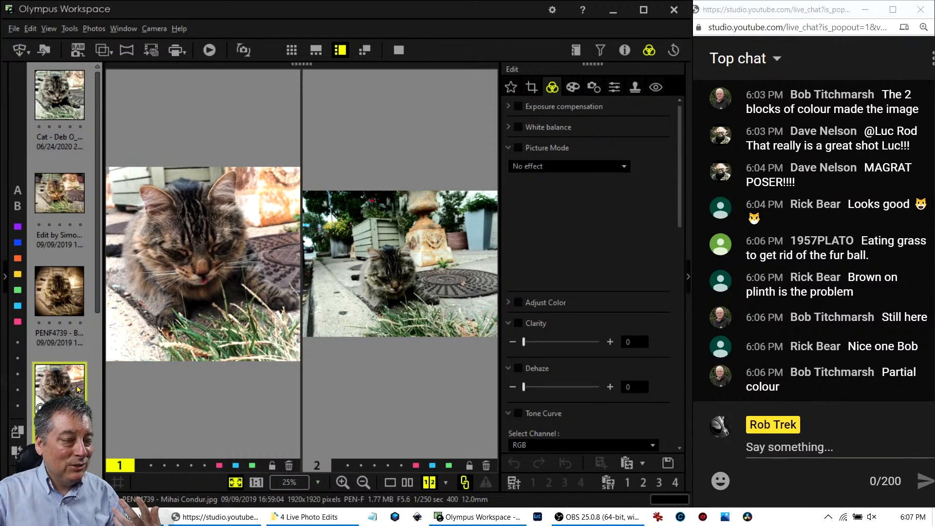
View the square crop full screen, then compare the close-up face crop full screen.
click(399, 51)
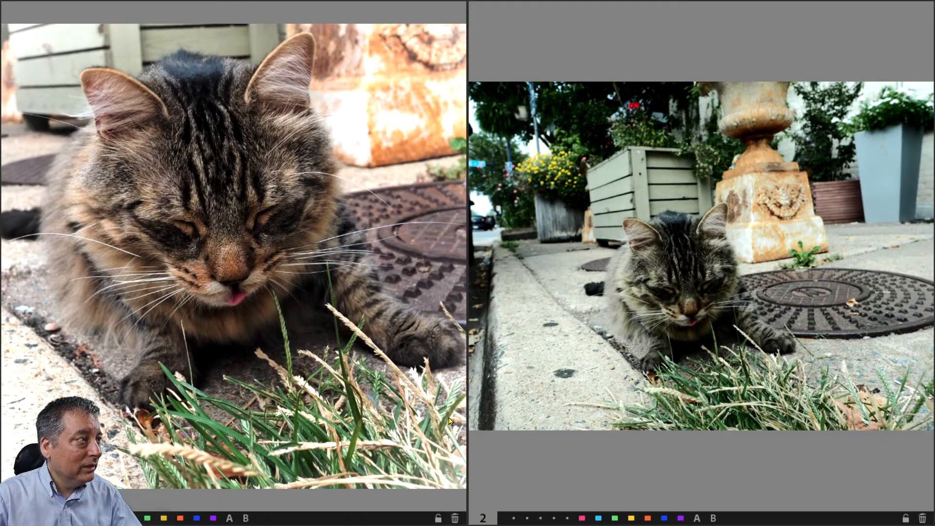
key(Escape)
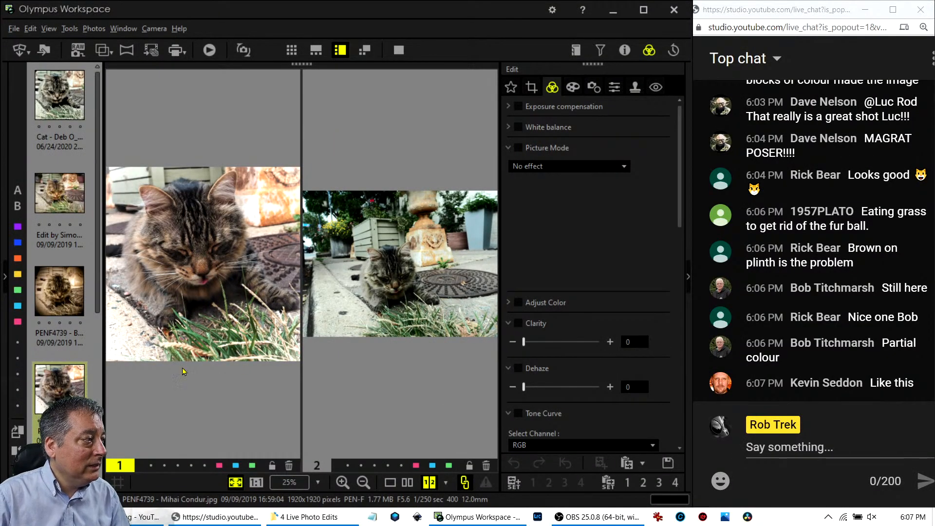
scroll(77, 384, down, 2)
click(72, 348)
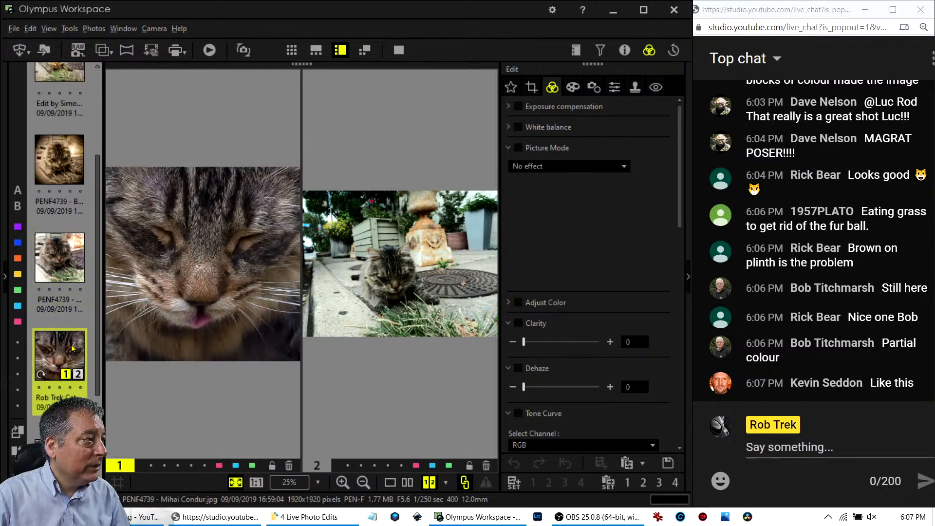
click(398, 49)
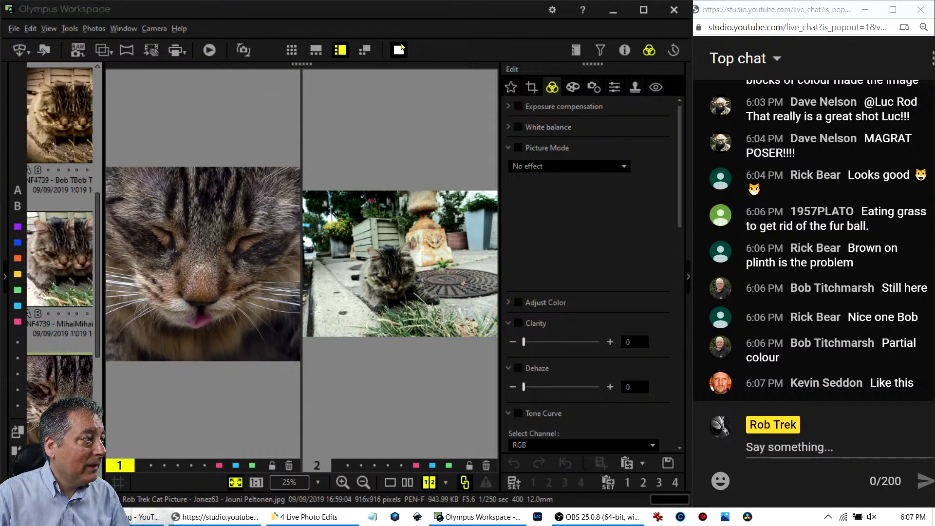
key(Escape)
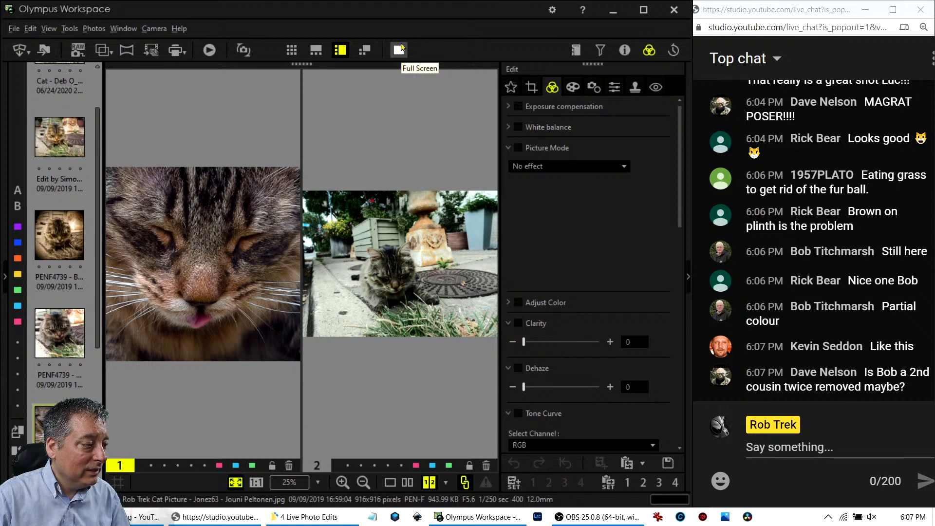
click(400, 48)
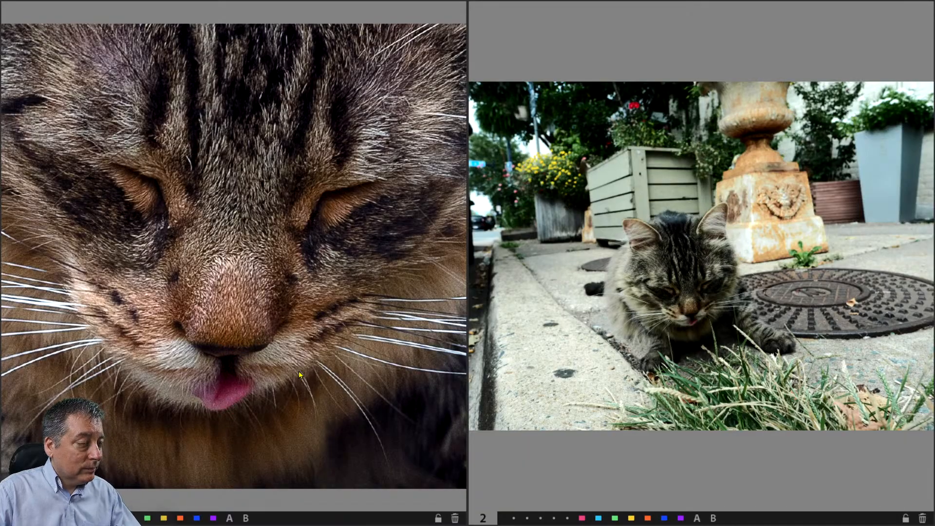
key(Escape)
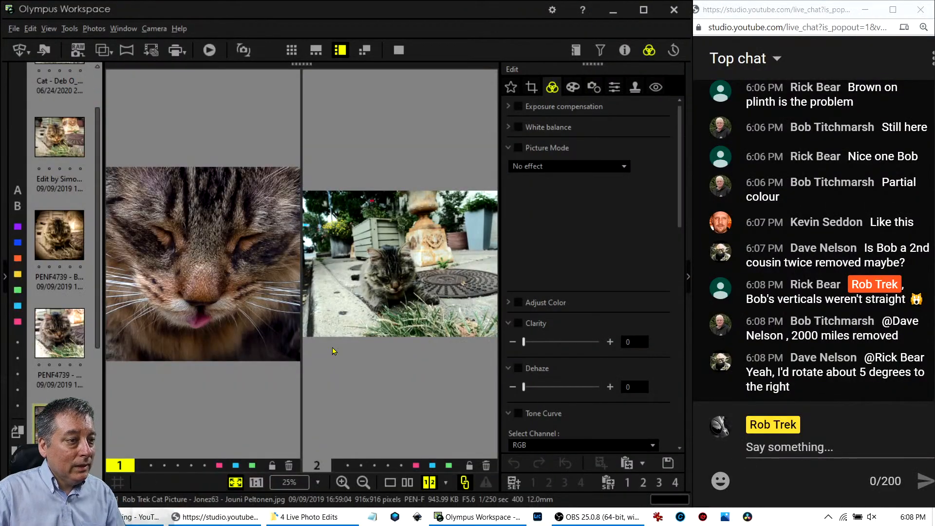
scroll(83, 325, down, 2)
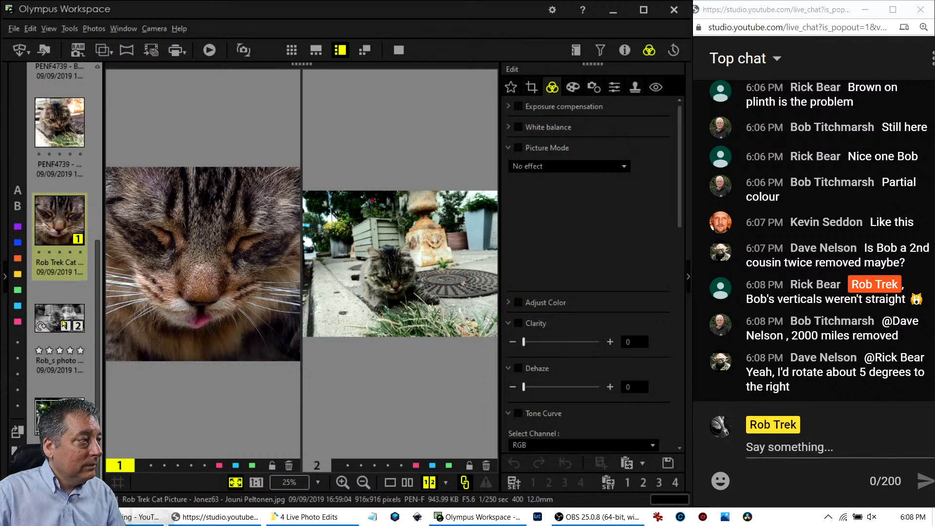
Inspect the black-and-white cat edit at 1:1 and Fit zoom.
click(65, 330)
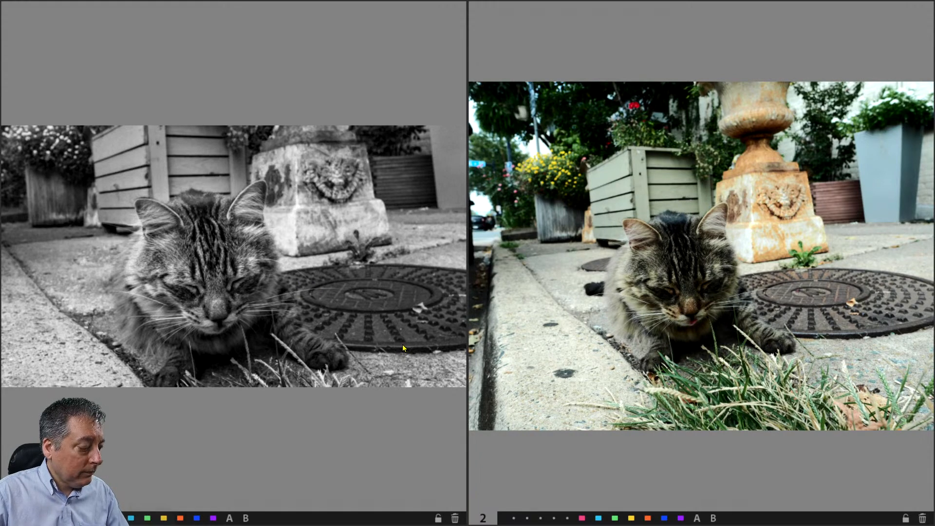
click(215, 293)
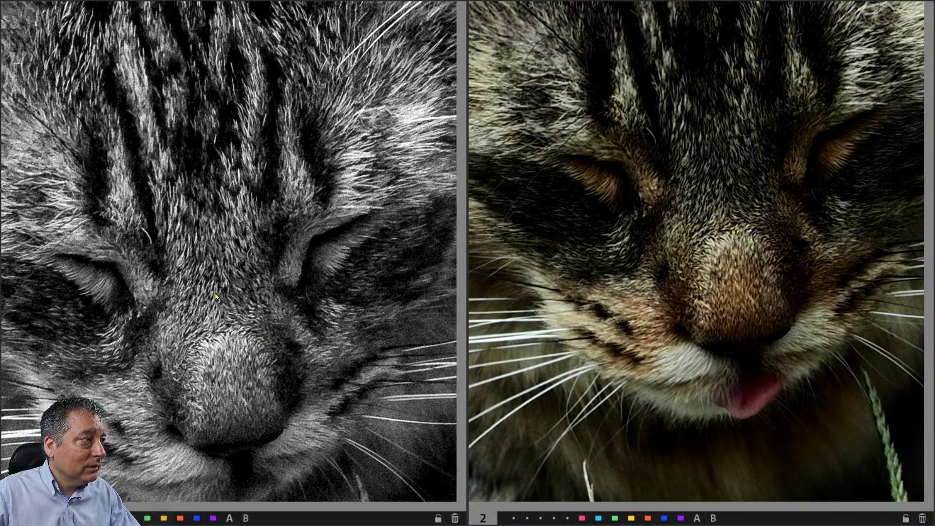
click(214, 294)
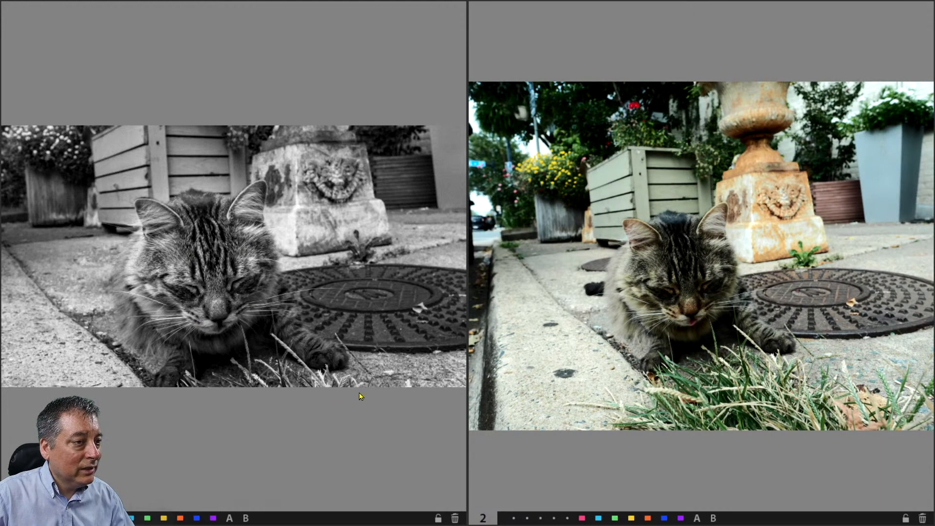
key(Escape)
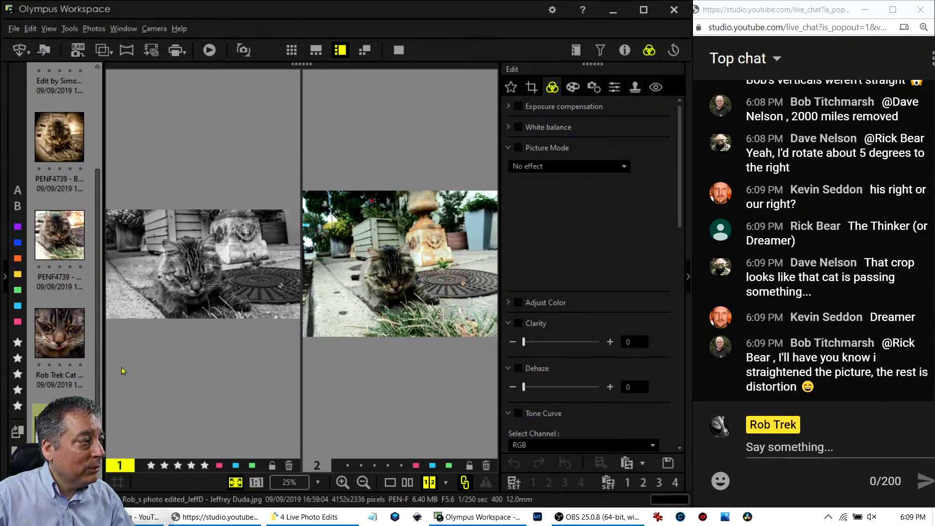
Select the original PENF4739.ORF RAW file for editing.
mouse_move(66, 375)
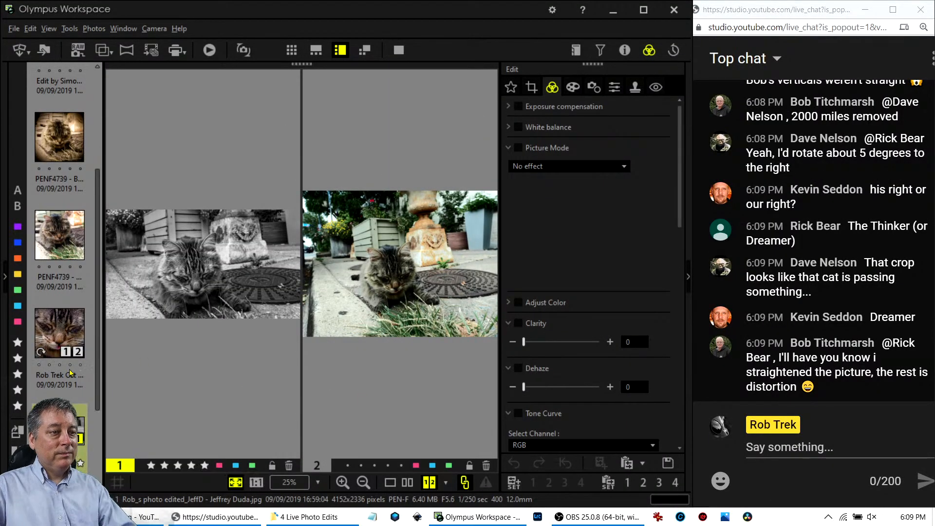
scroll(70, 353, down, 2)
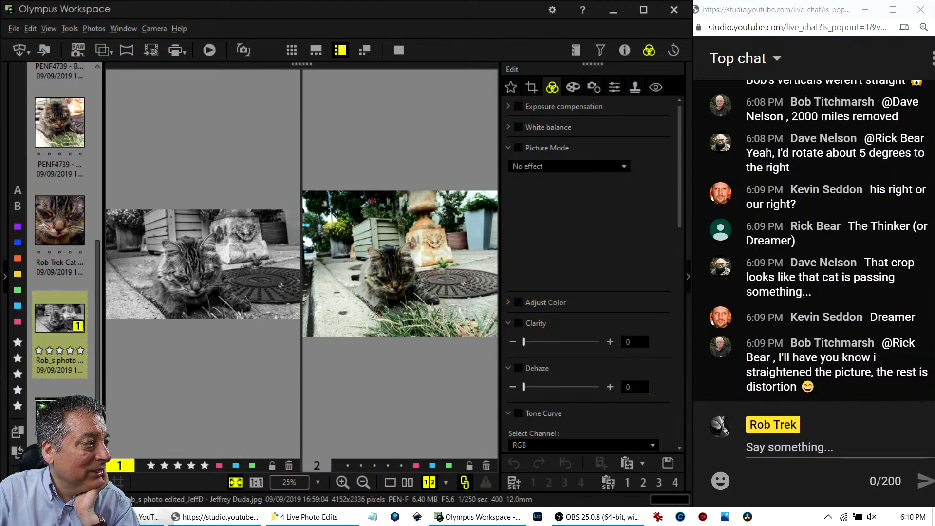
click(54, 415)
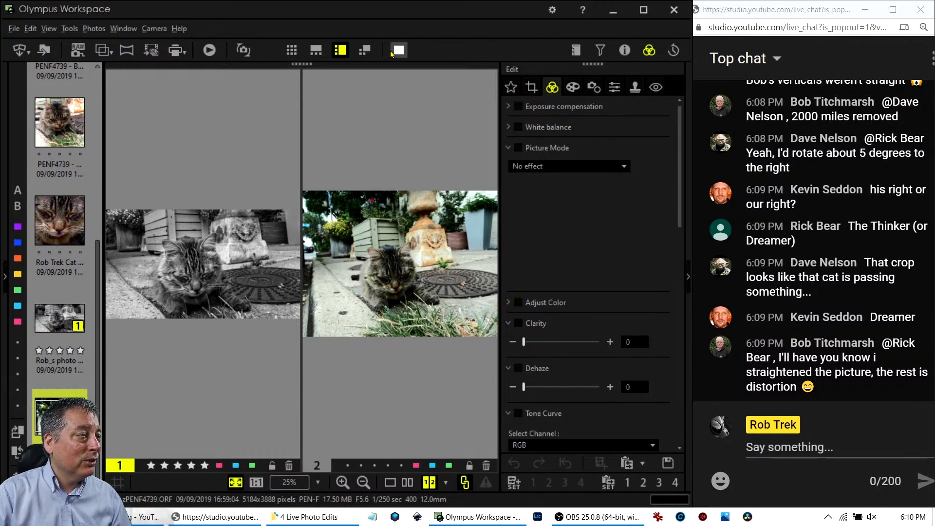
Switch to single-photo view, enable cropping, and check the cat's ear at full size.
click(390, 482)
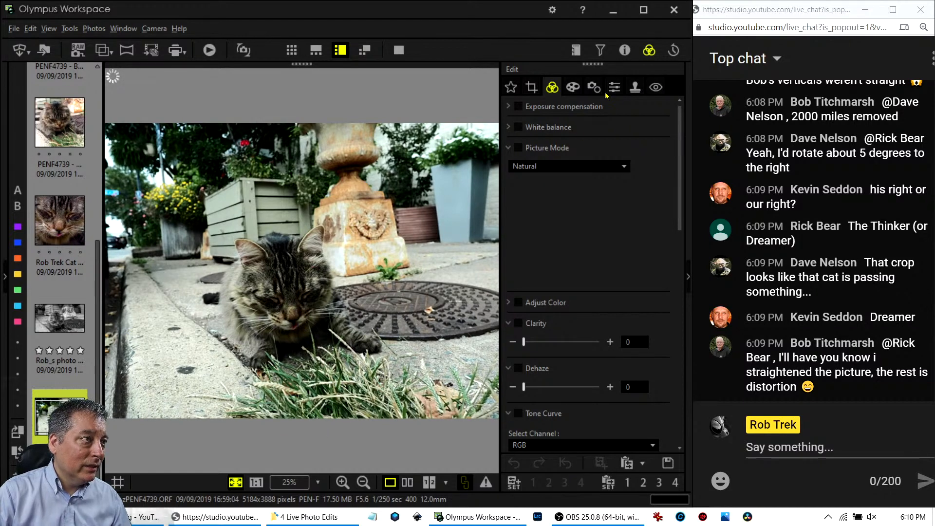
click(531, 87)
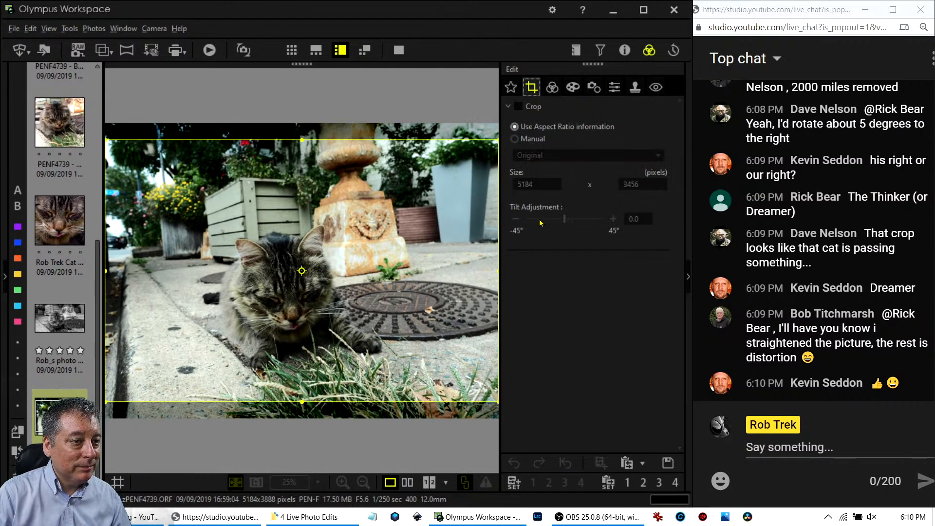
click(517, 106)
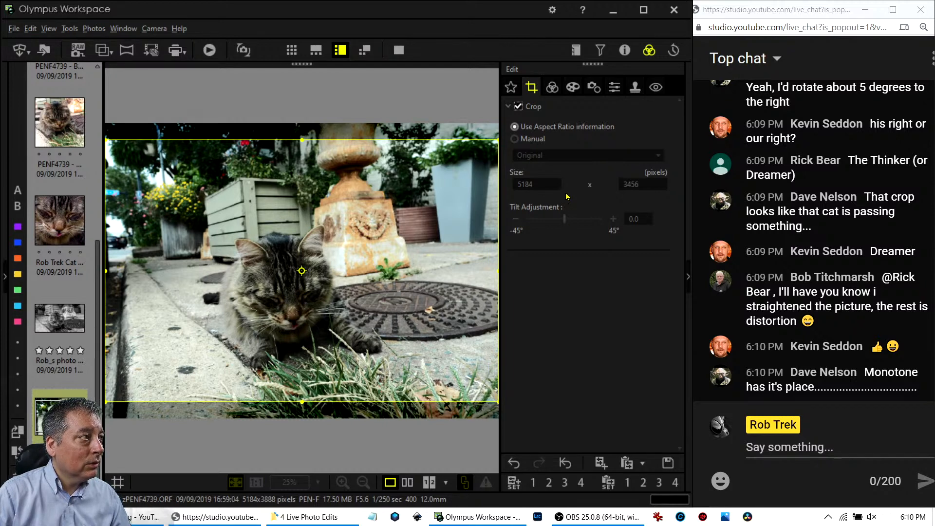
click(550, 88)
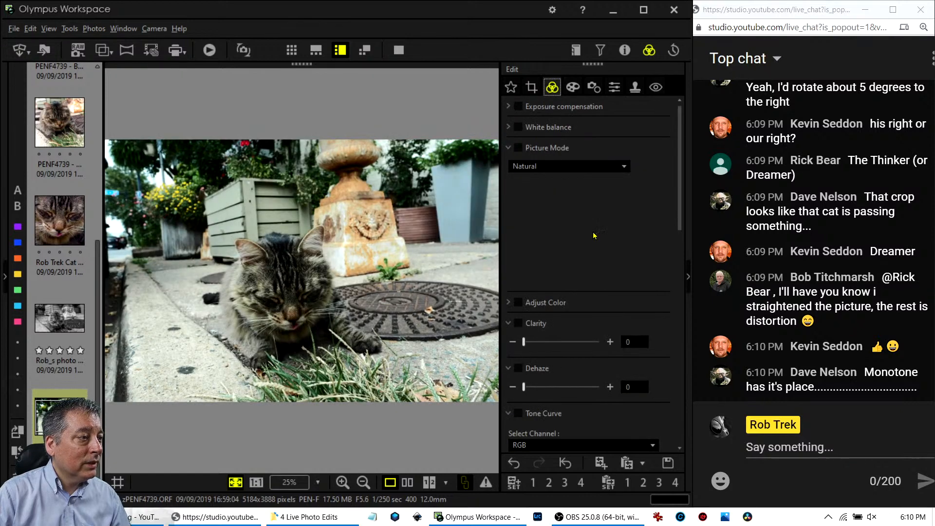
click(509, 148)
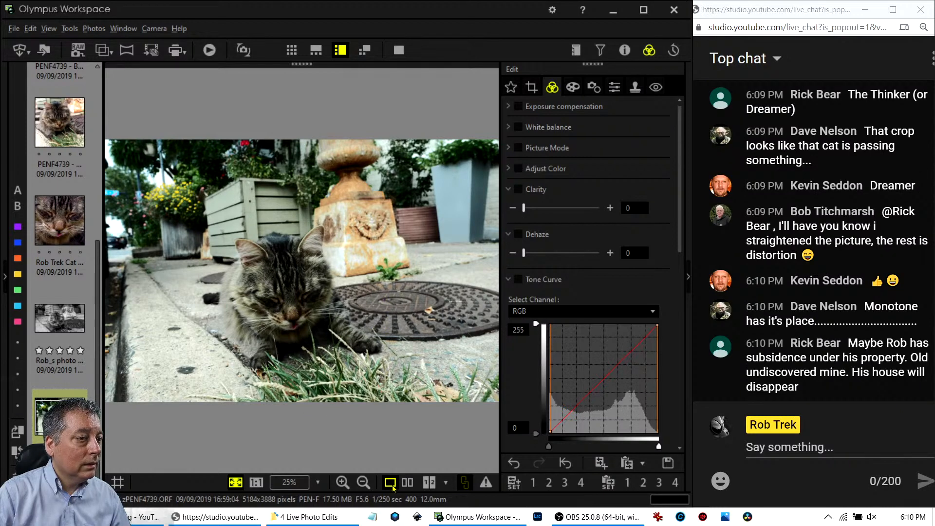
click(317, 253)
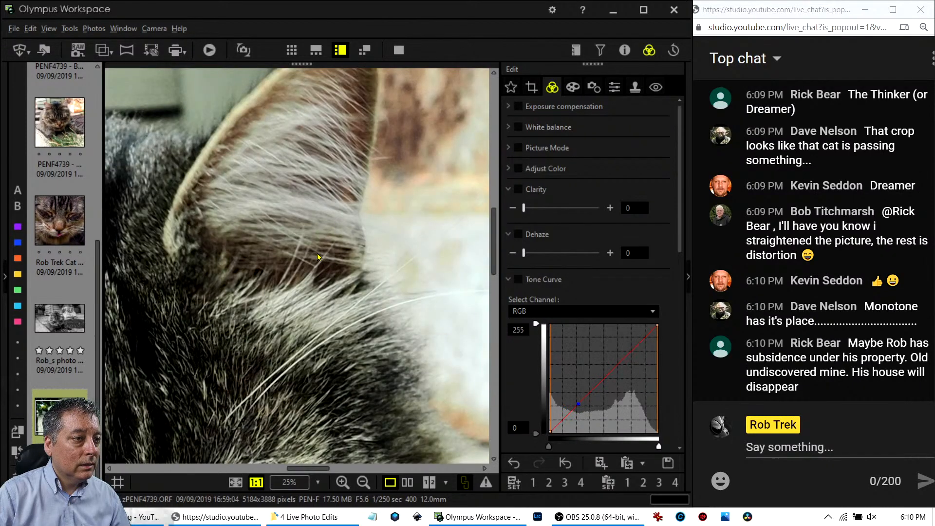
click(317, 252)
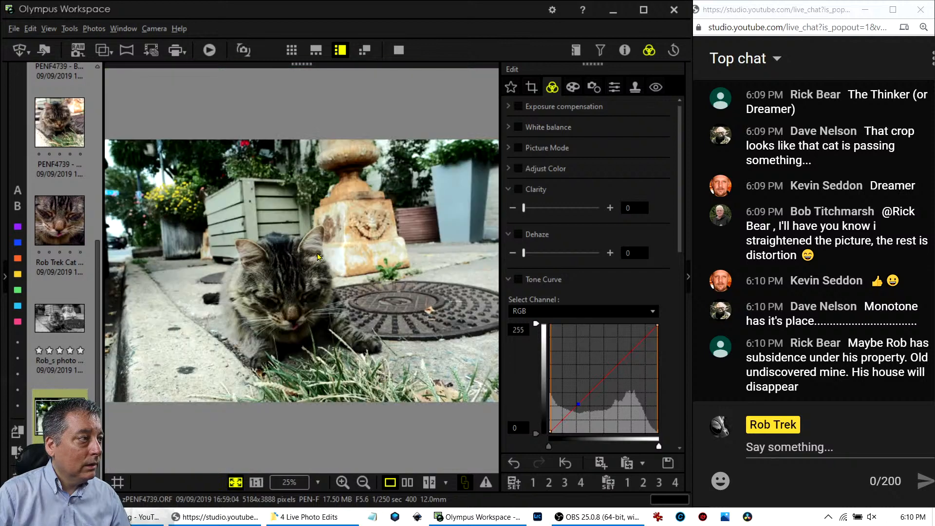
Use Manual crop with the grid and tilt the photo 7.2° for a 4803 × 3200 crop.
click(532, 88)
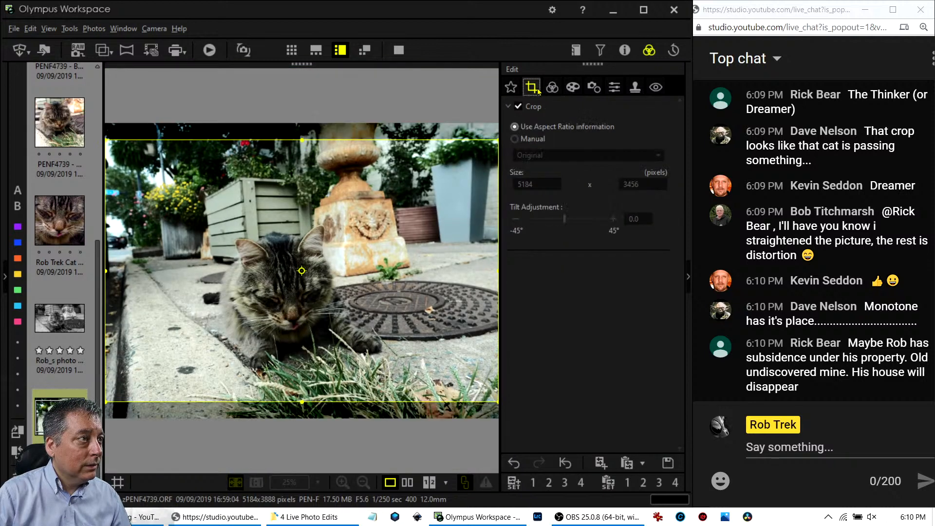
click(514, 139)
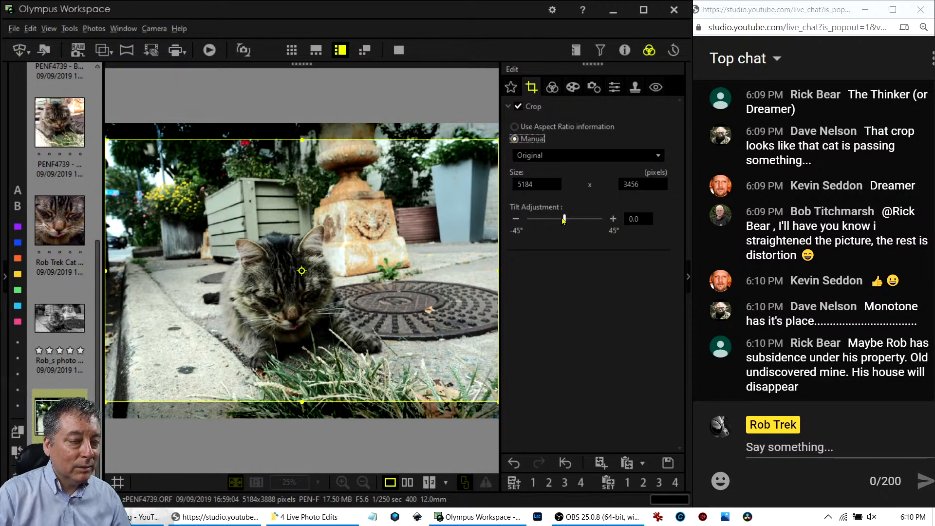
drag(564, 219, 566, 219)
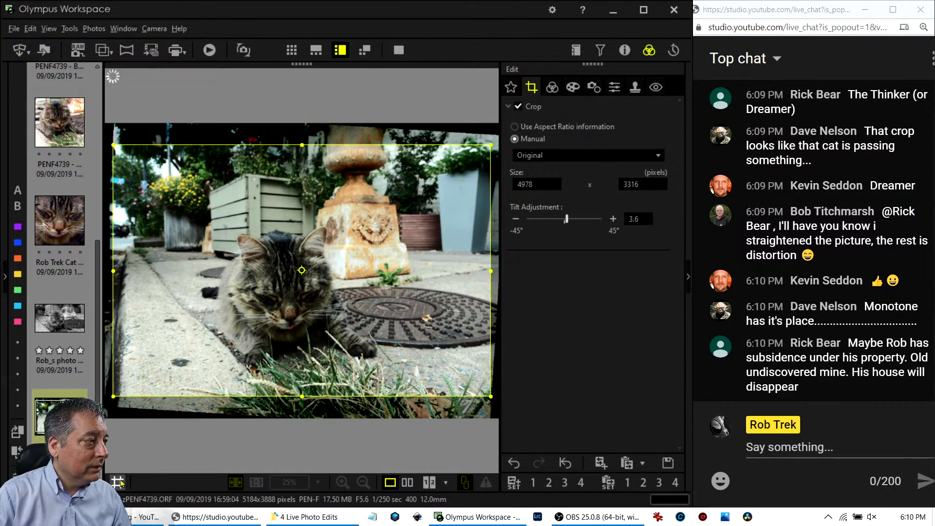
click(118, 482)
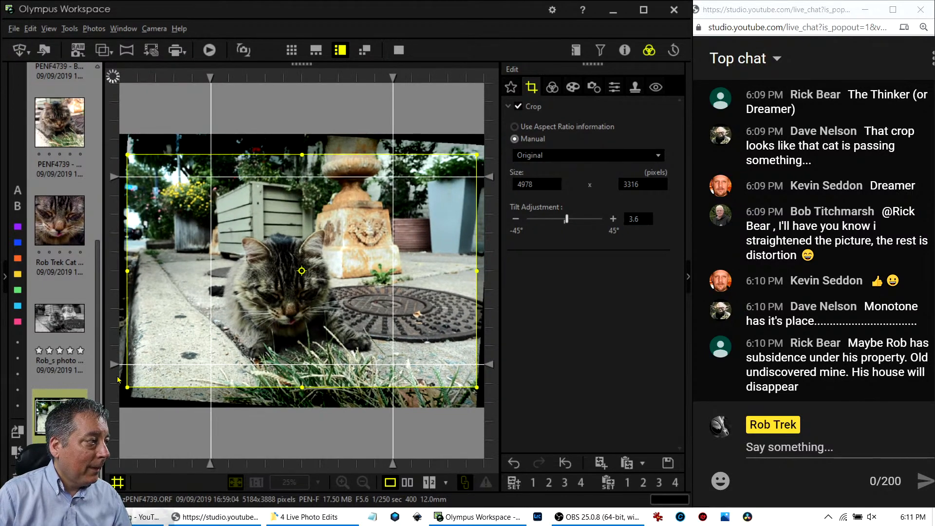
drag(114, 364, 114, 299)
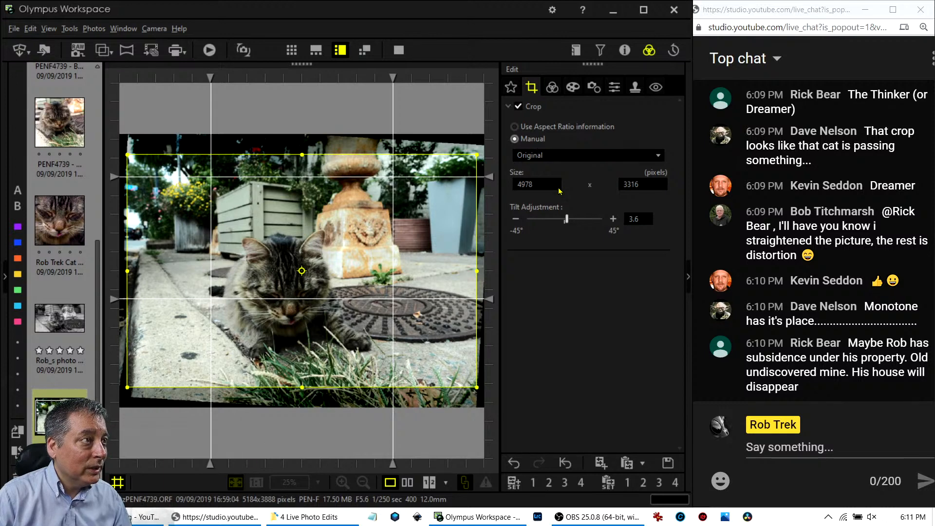
drag(566, 223, 570, 223)
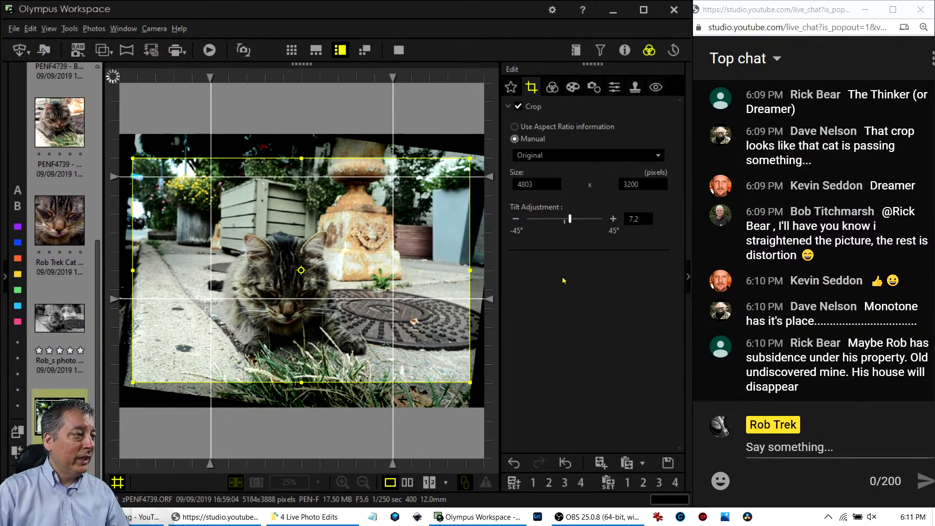
click(553, 88)
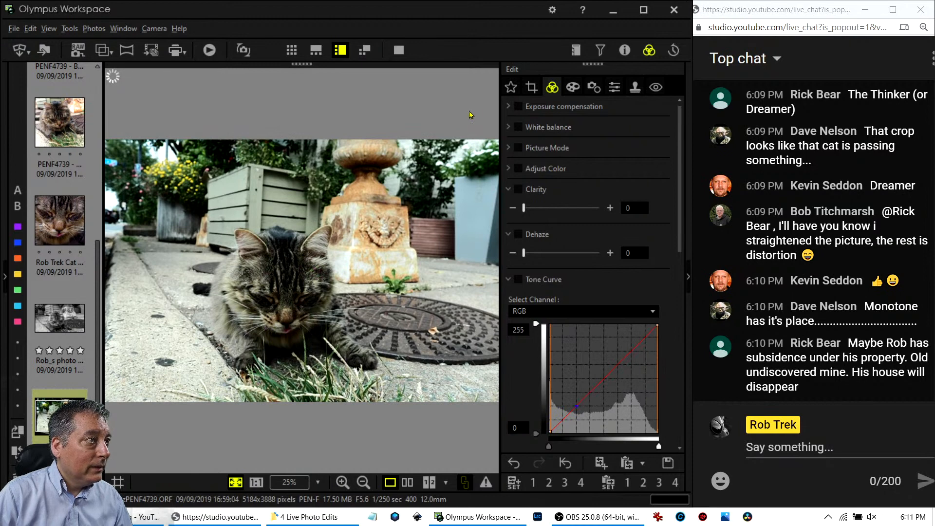
click(531, 87)
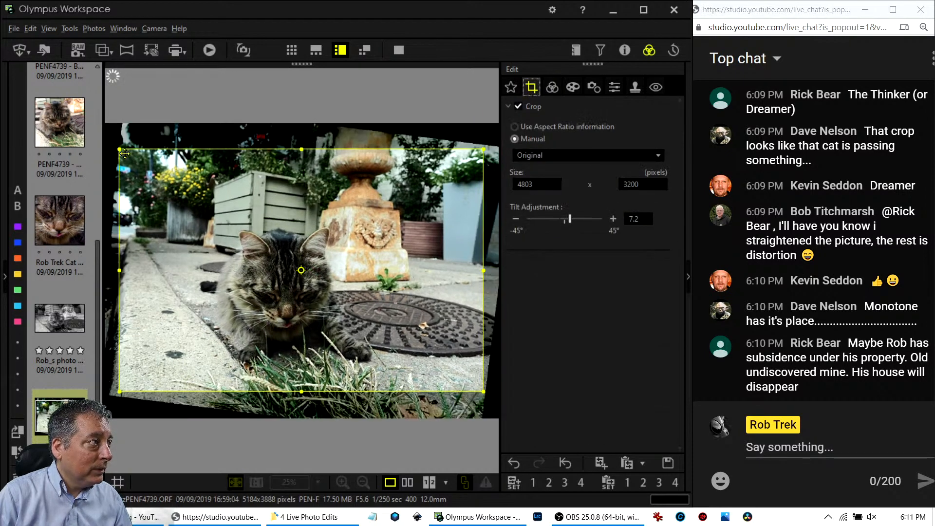
Choose the 1:1 (6:6) crop ratio and shrink the square box toward the cat.
click(543, 157)
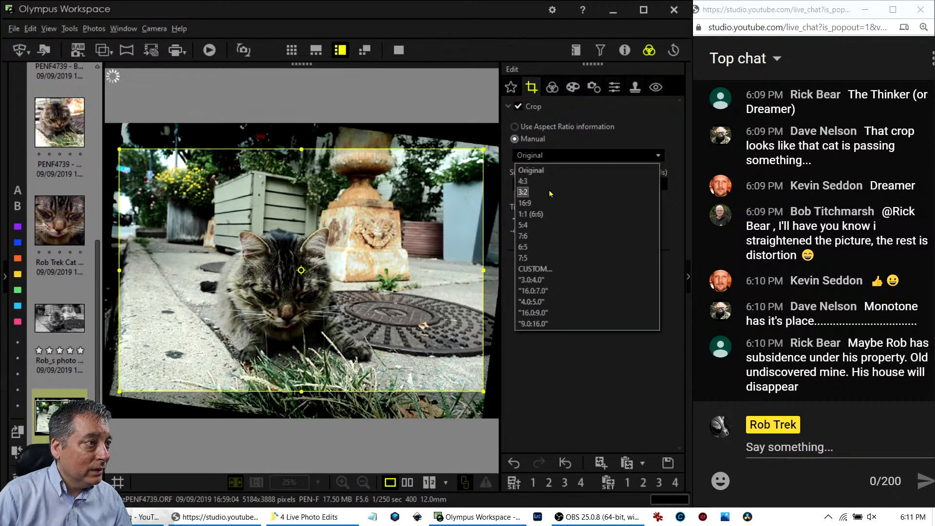
click(549, 217)
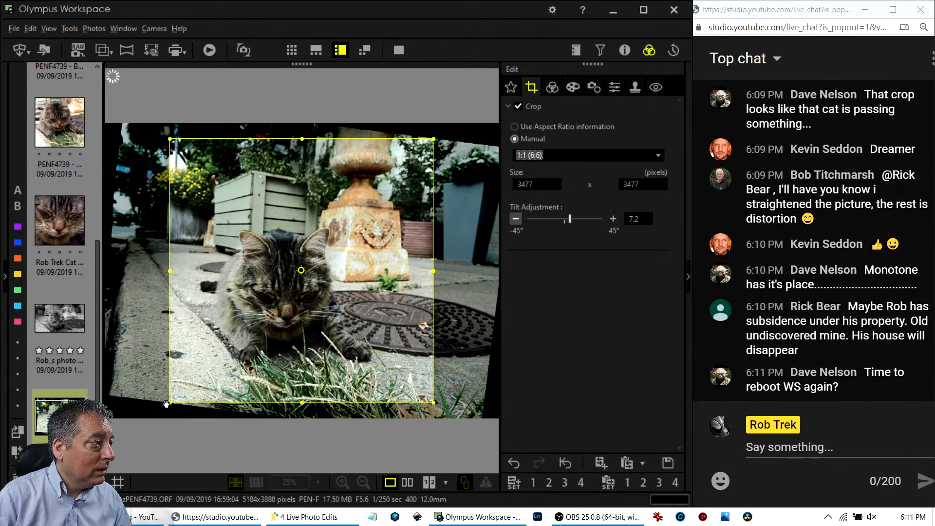
drag(170, 402, 192, 377)
drag(209, 356, 221, 352)
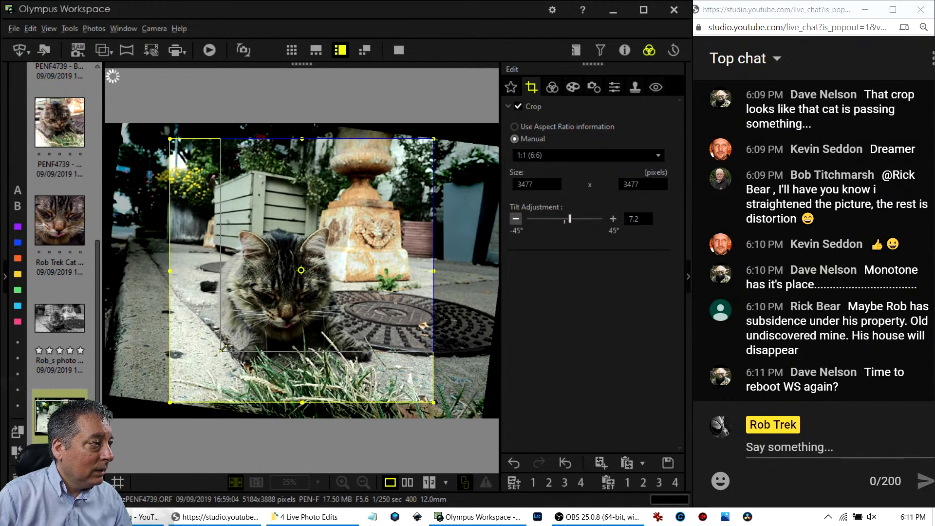
drag(253, 286, 257, 316)
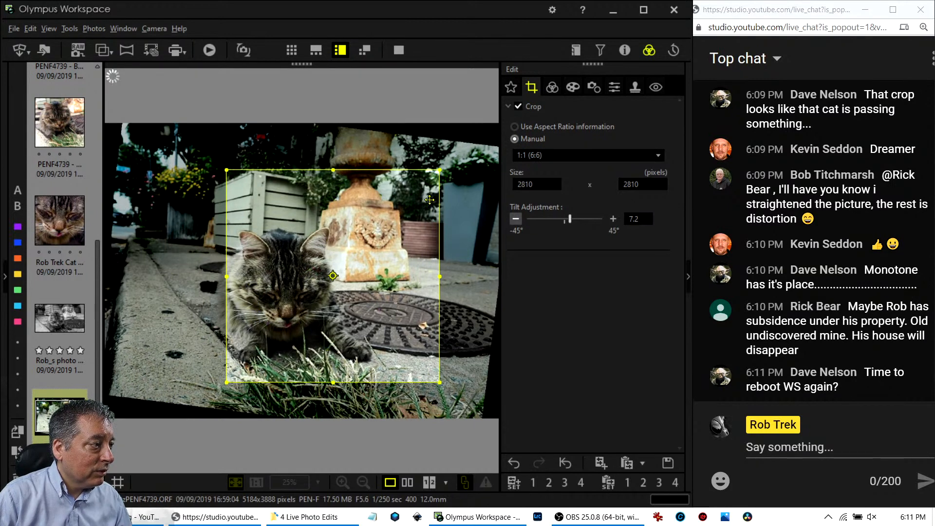
drag(436, 170, 401, 209)
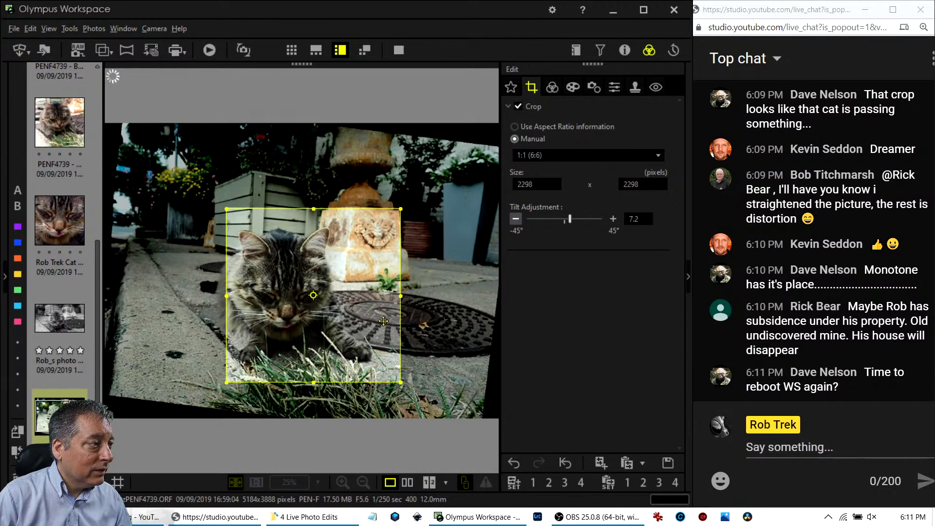
mouse_move(353, 345)
mouse_down()
mouse_move(344, 346)
mouse_move(357, 345)
mouse_up()
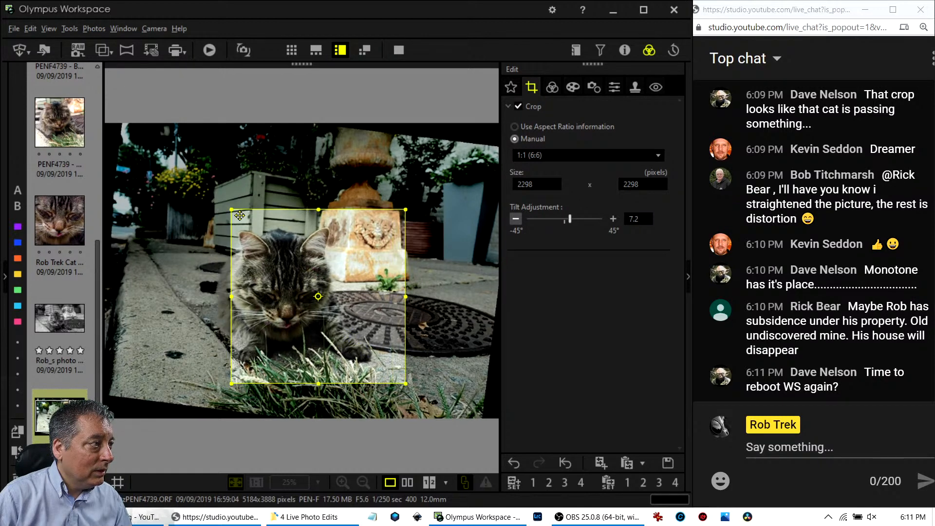
Refine the square crop to 2141 pixels centred on the cat and preview it.
drag(232, 212, 258, 283)
drag(301, 305, 283, 307)
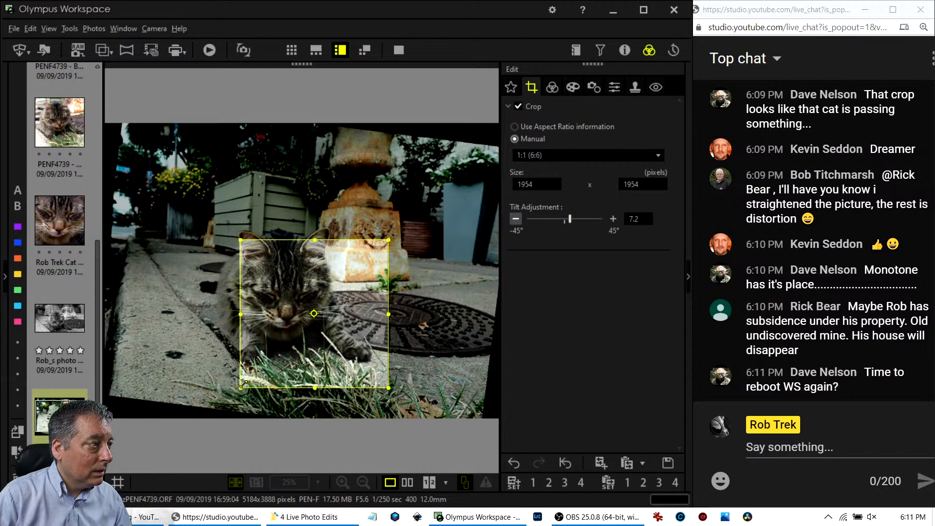
drag(242, 384, 234, 394)
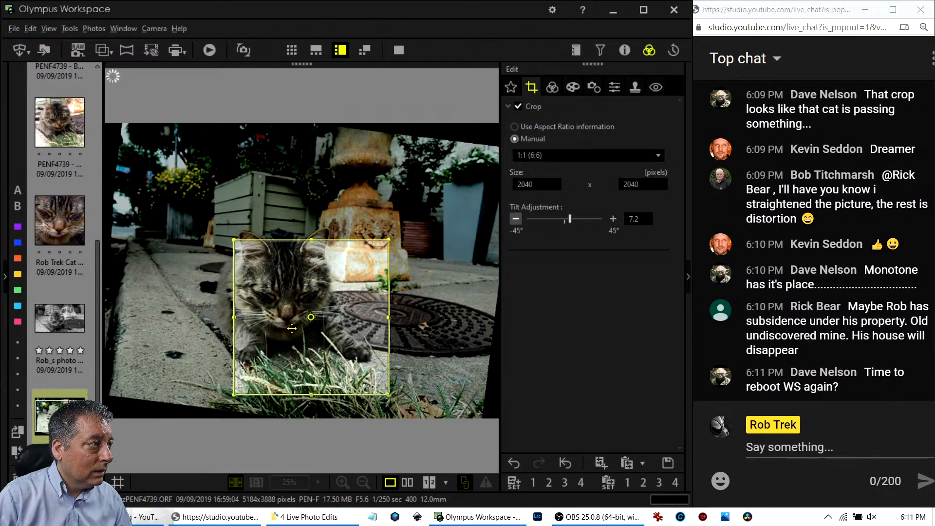
drag(295, 332, 296, 335)
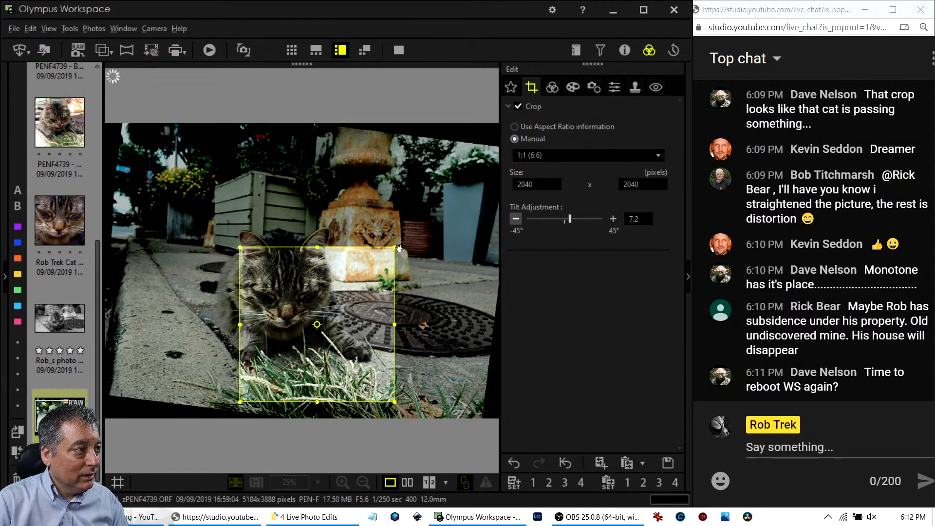
drag(393, 246, 399, 239)
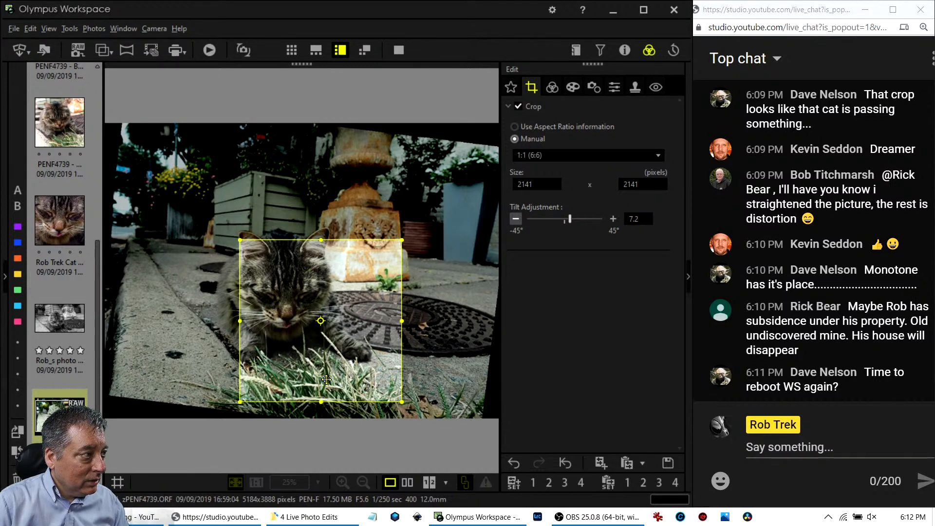
drag(327, 380, 324, 381)
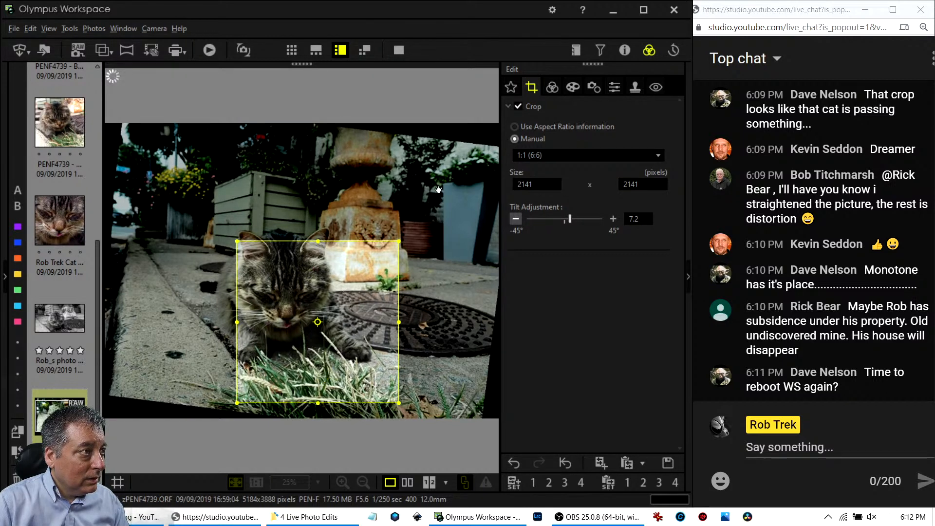
click(552, 90)
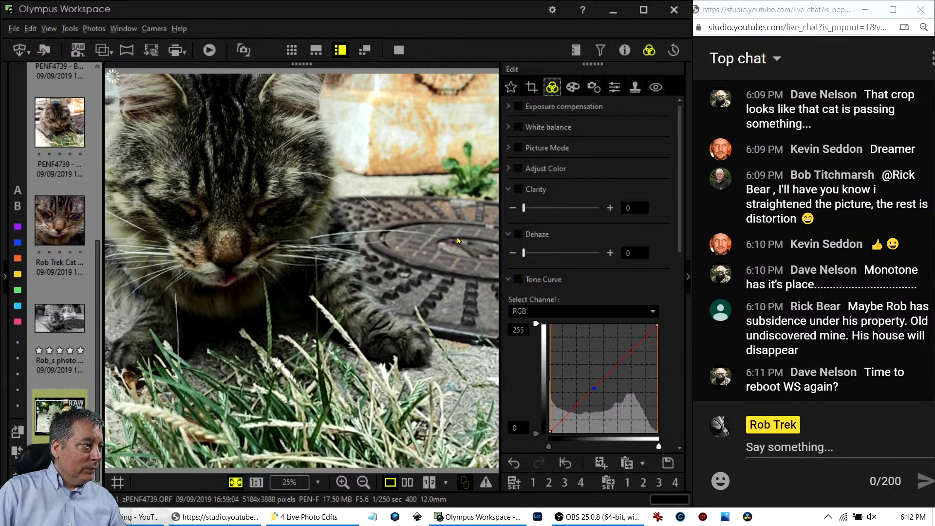
Reframe the square crop to 2081 × 2081 around the cat and apply it.
click(530, 91)
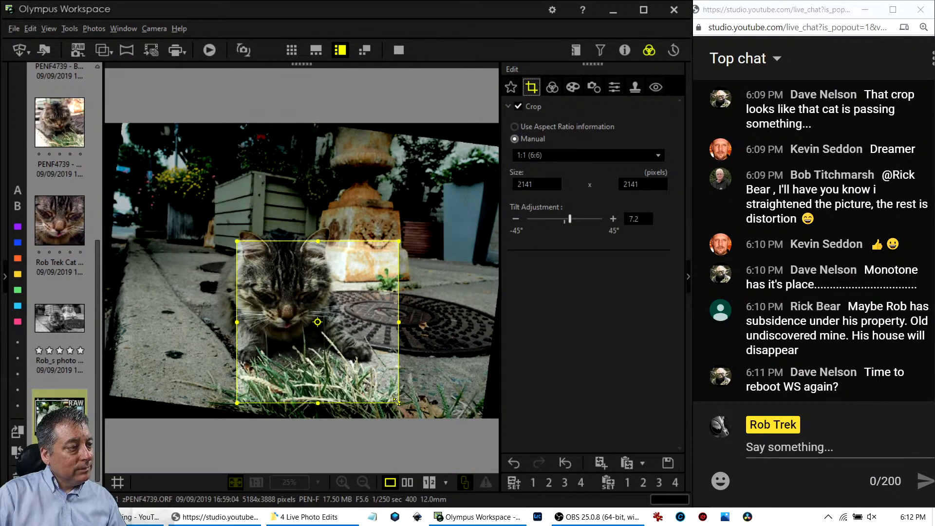
drag(397, 401, 387, 379)
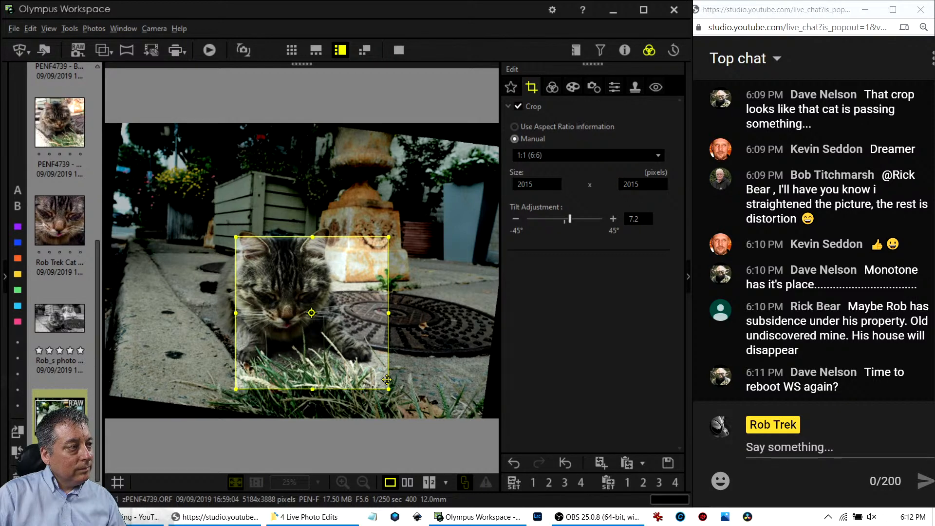
click(552, 87)
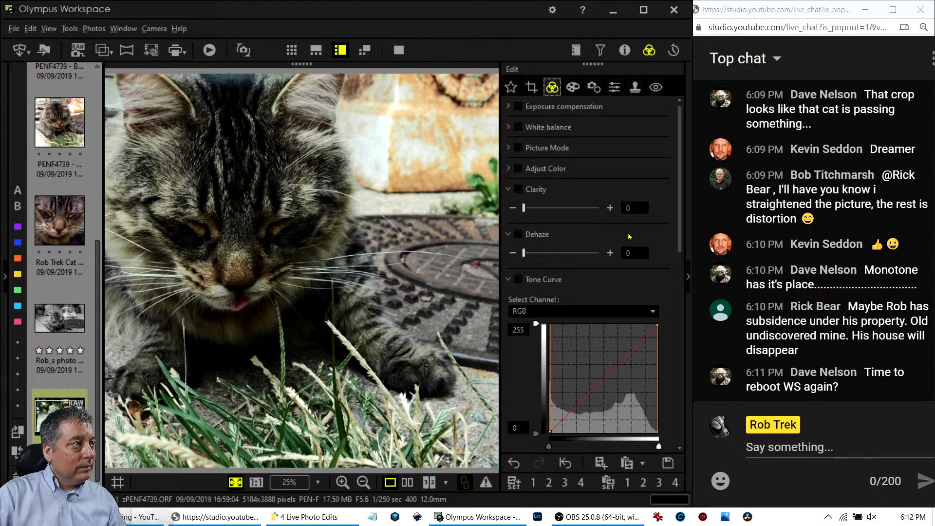
click(532, 87)
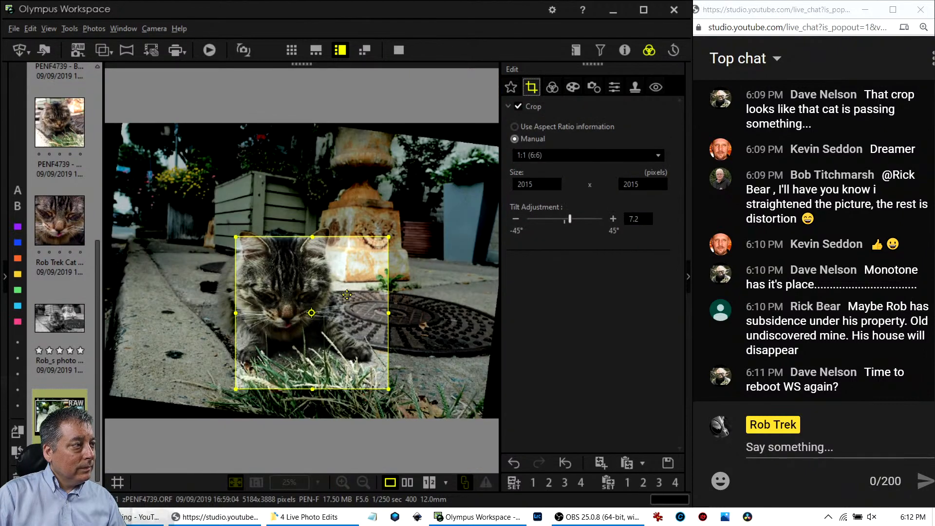
drag(352, 312, 349, 301)
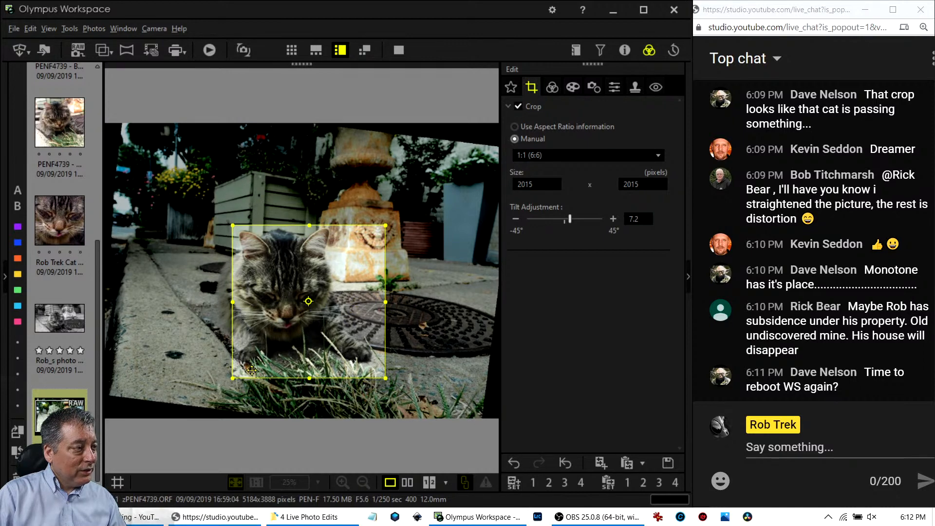
drag(239, 382, 233, 387)
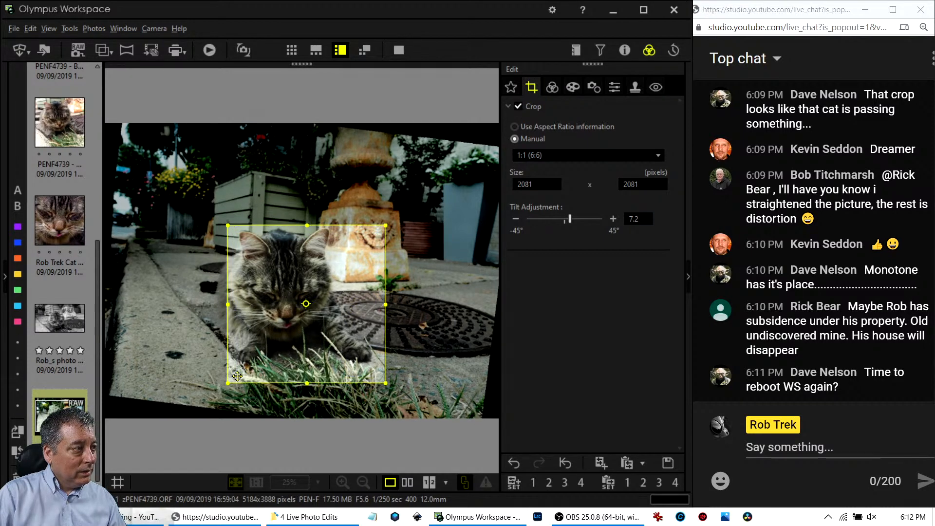
drag(294, 353, 296, 355)
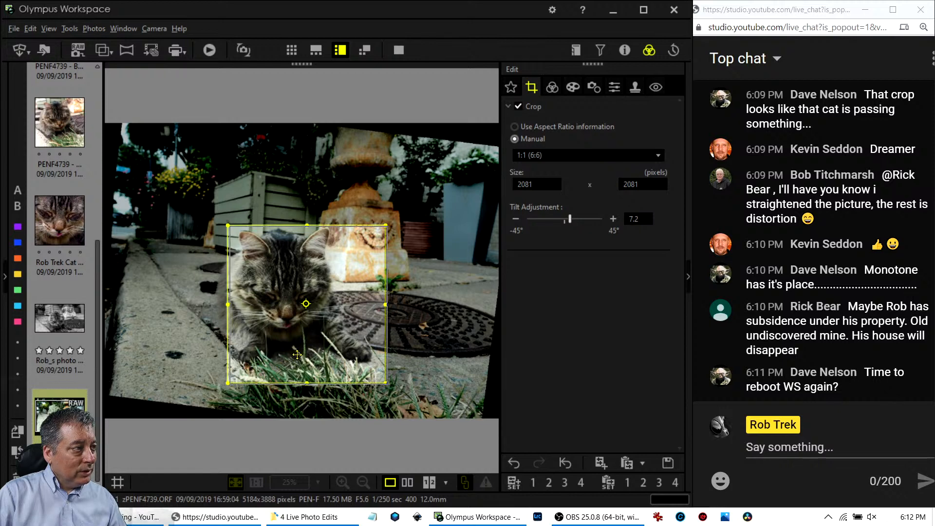
click(550, 89)
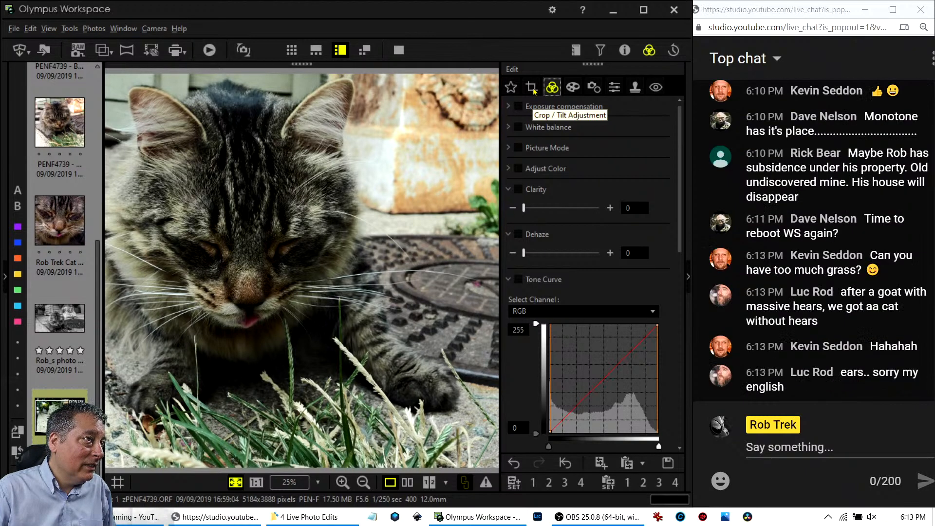
Set Picture Mode to Monotone and raise Dehaze to 71.
click(508, 148)
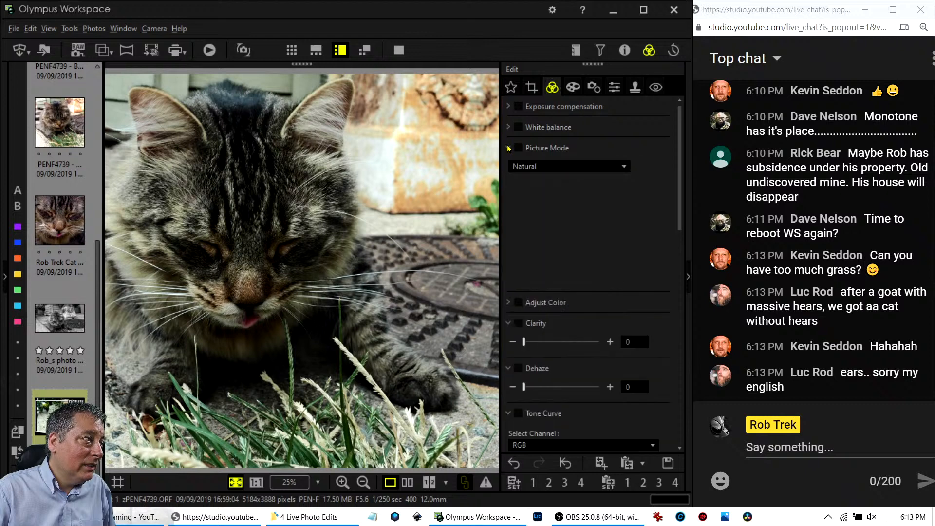
click(553, 169)
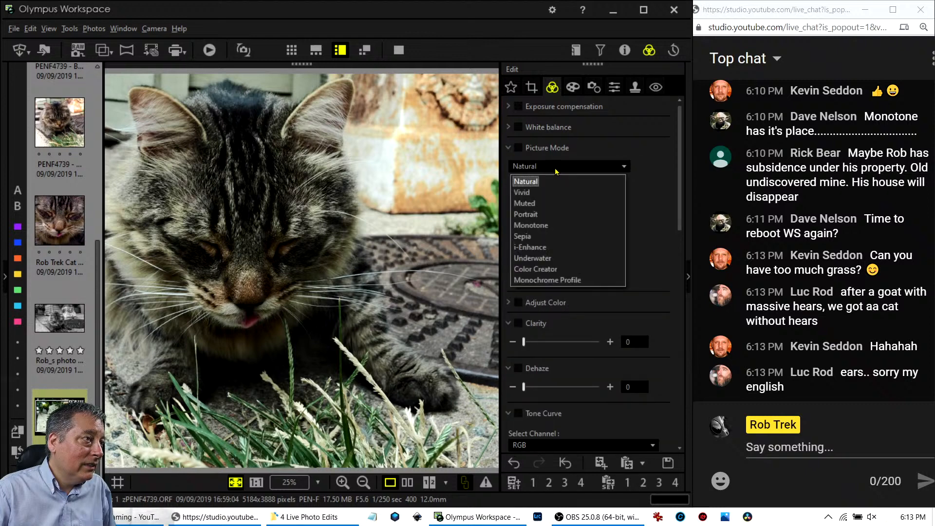
click(553, 226)
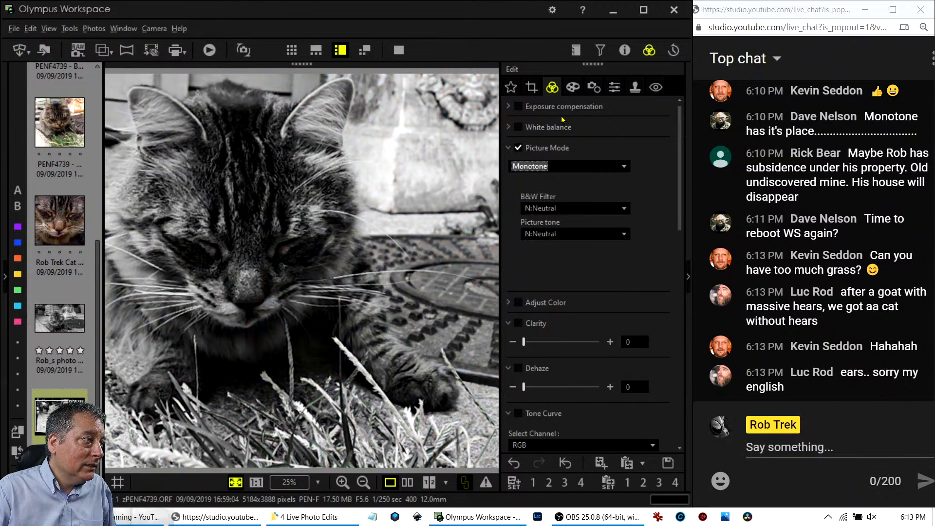
click(534, 90)
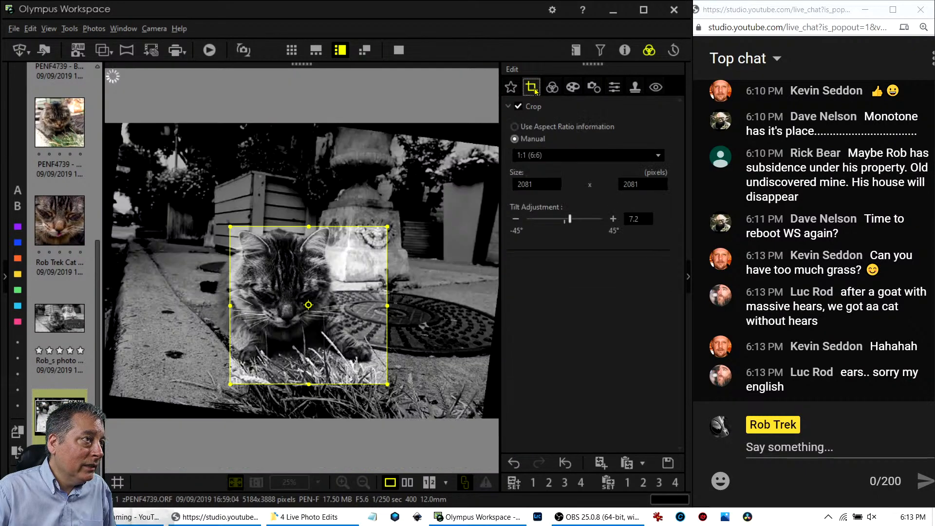
click(551, 89)
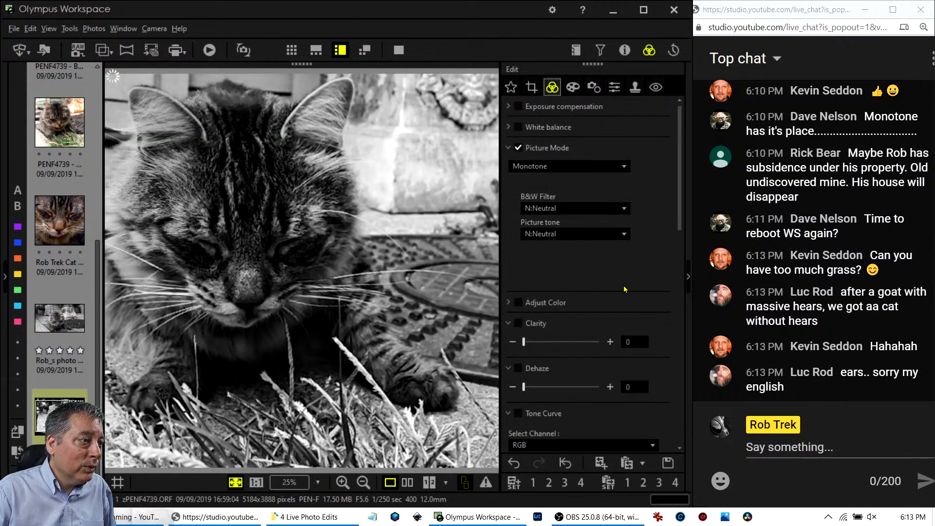
scroll(625, 289, down, 1)
drag(524, 332, 577, 332)
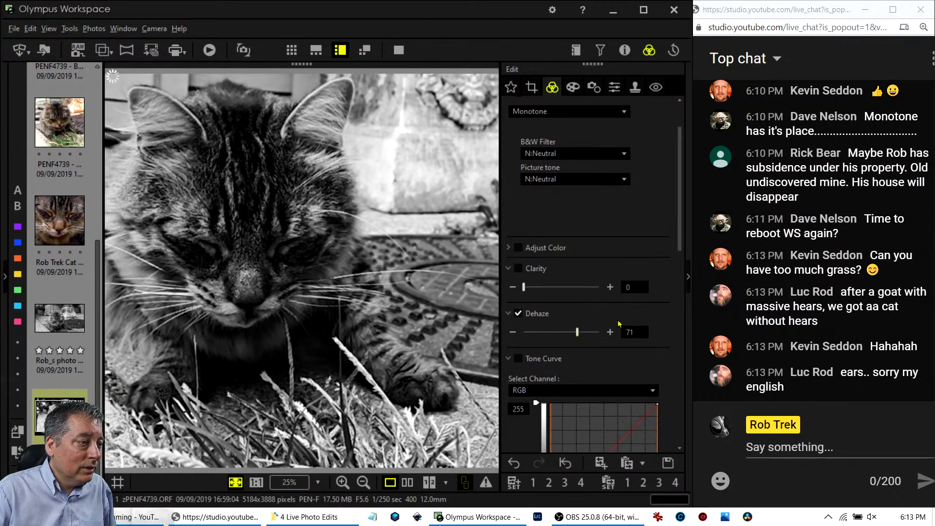
scroll(656, 334, down, 4)
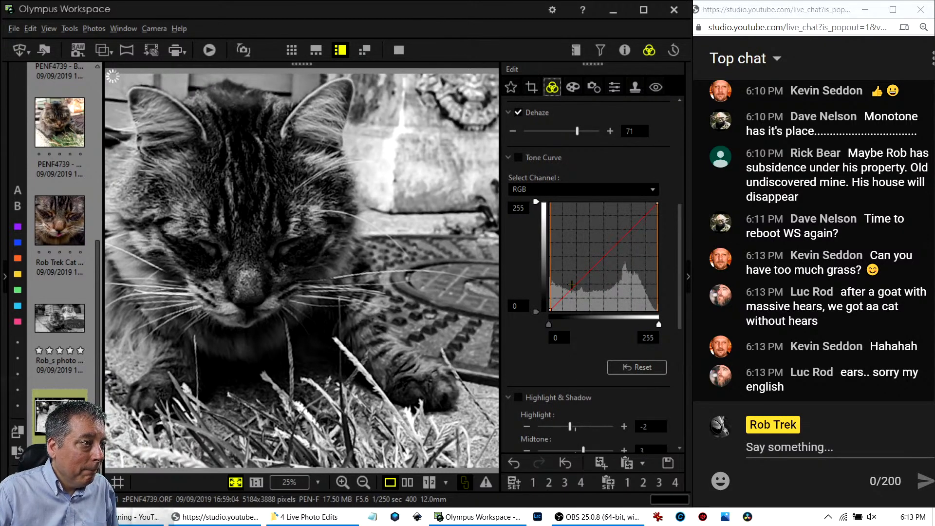
Try several tone curve points, then reset the curve to a straight line.
click(603, 258)
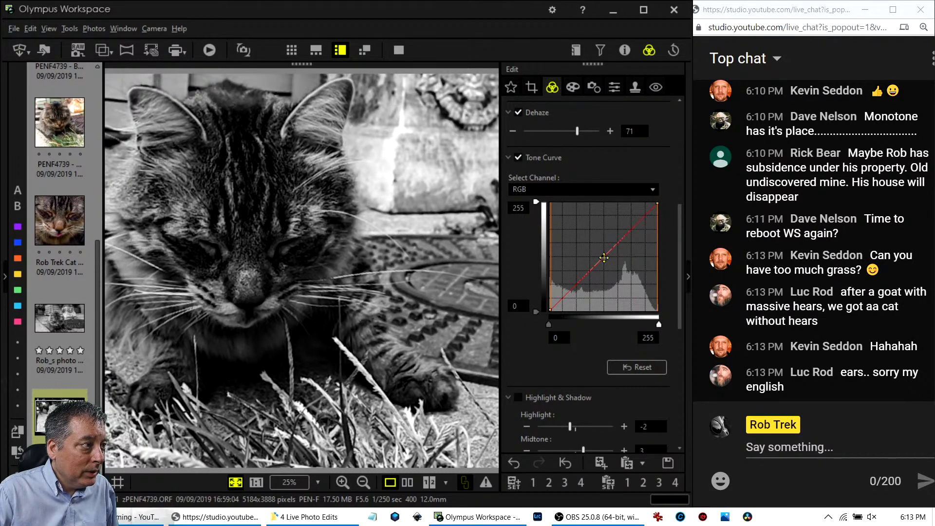
click(562, 300)
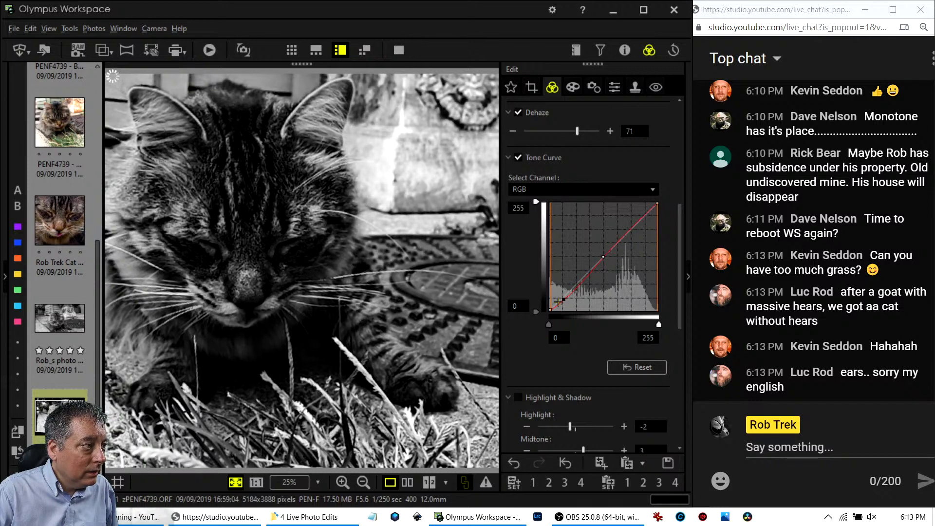
click(562, 303)
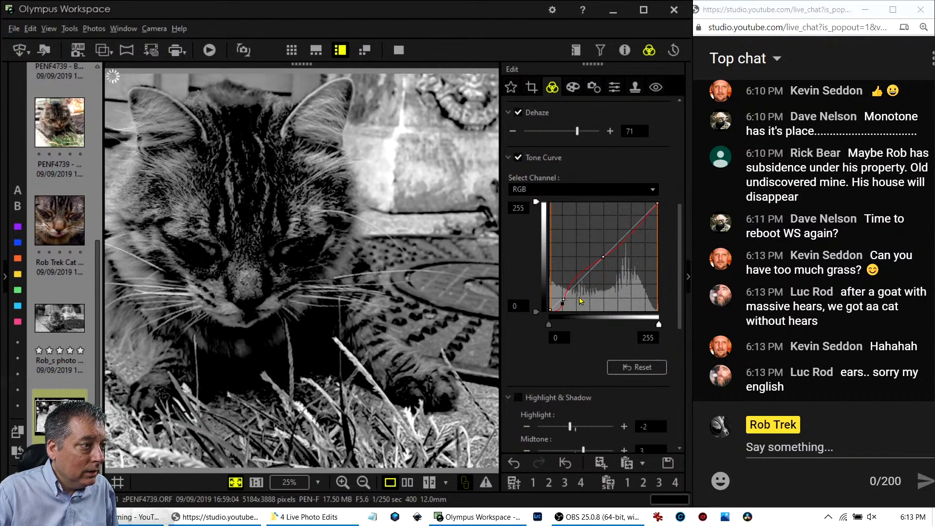
click(637, 367)
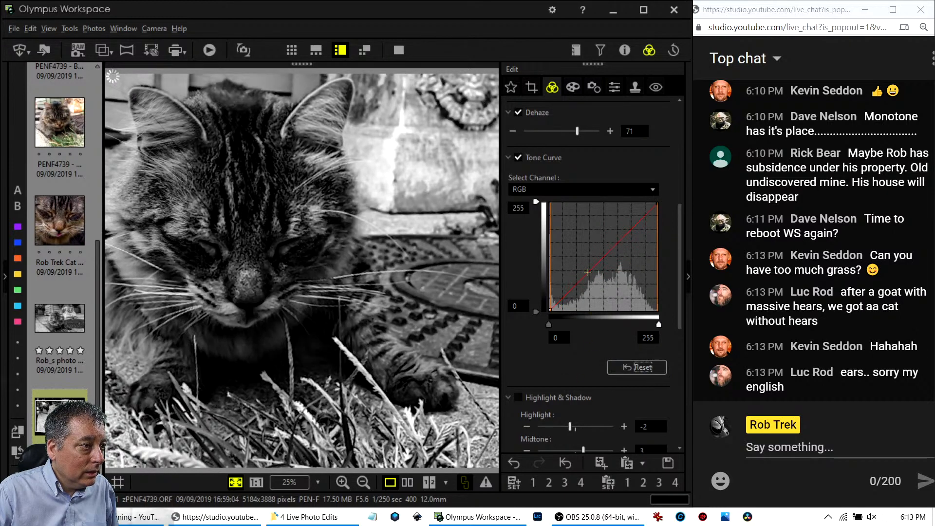
click(564, 300)
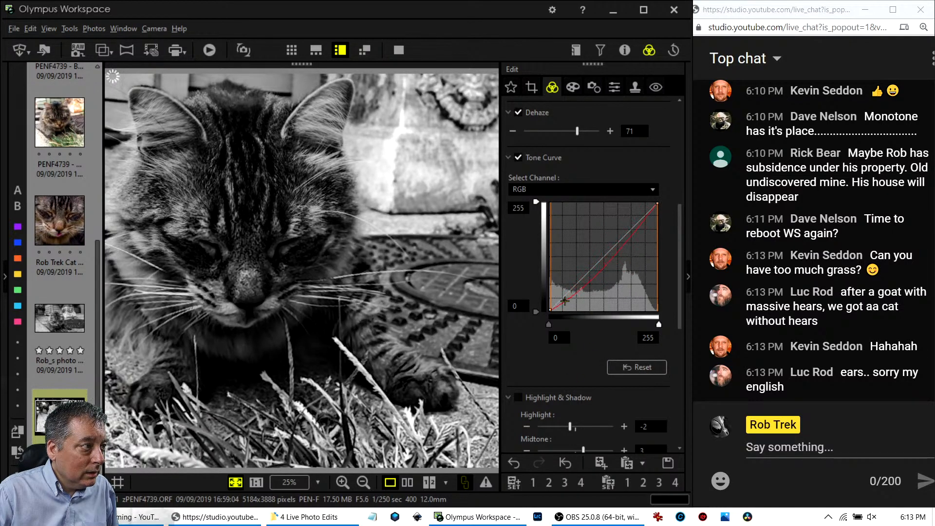
drag(593, 268, 606, 252)
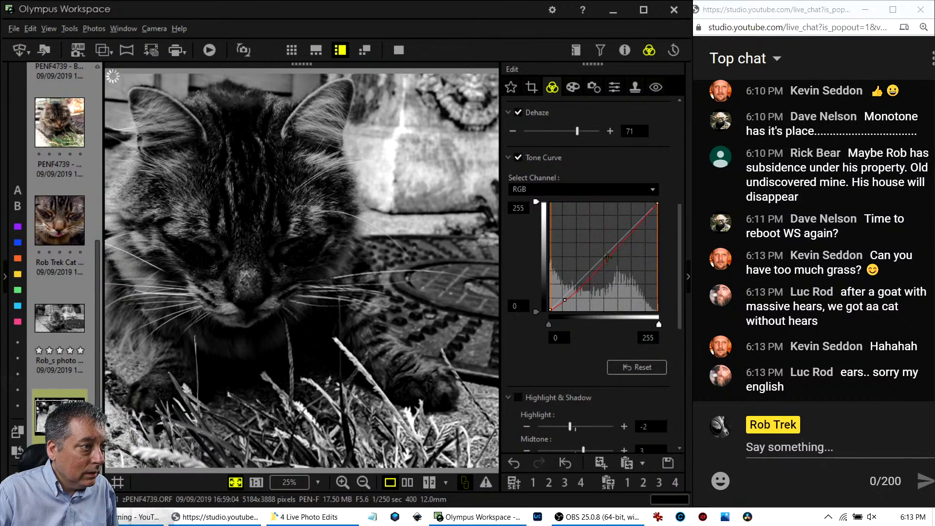
click(584, 274)
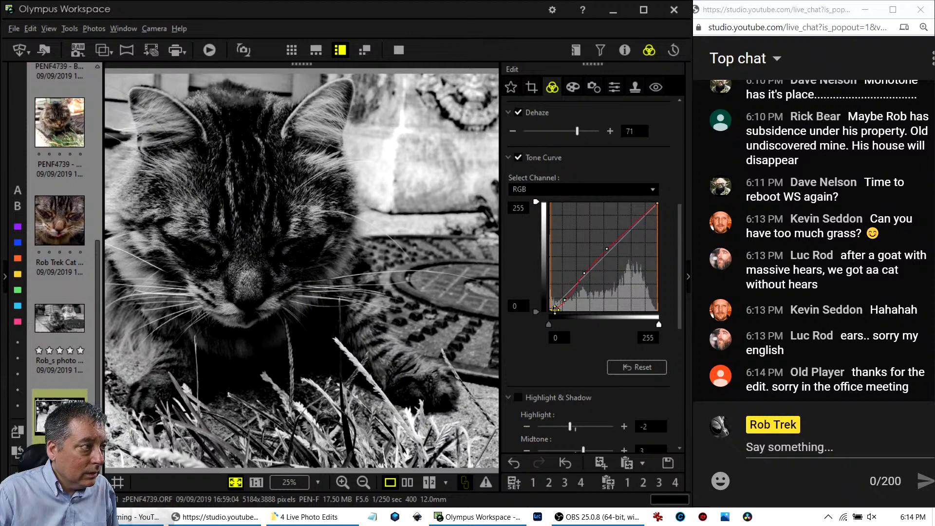
click(554, 308)
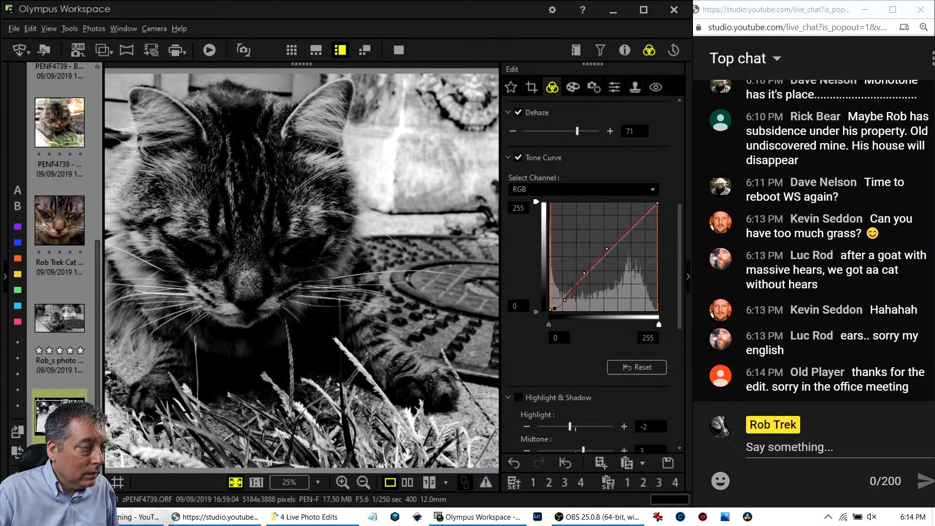
mouse_move(585, 275)
mouse_down()
mouse_move(579, 269)
mouse_move(580, 282)
mouse_up()
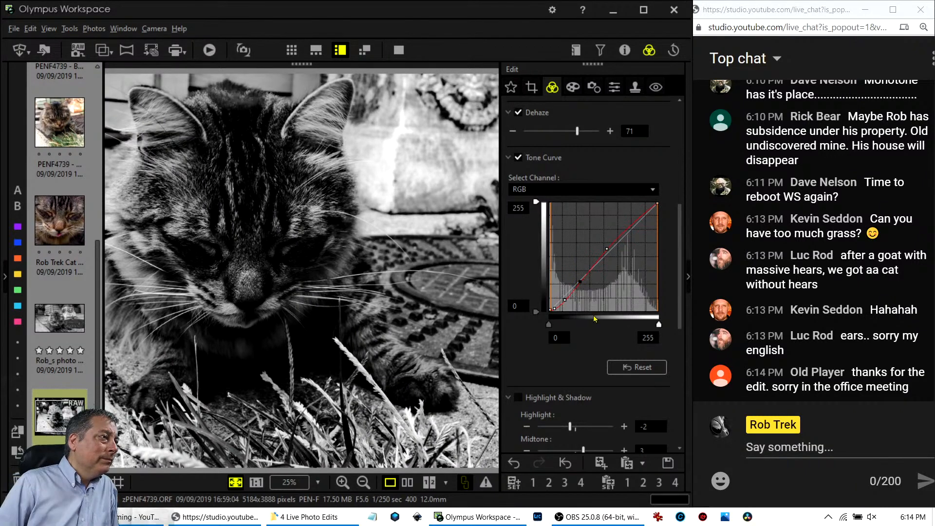
click(610, 364)
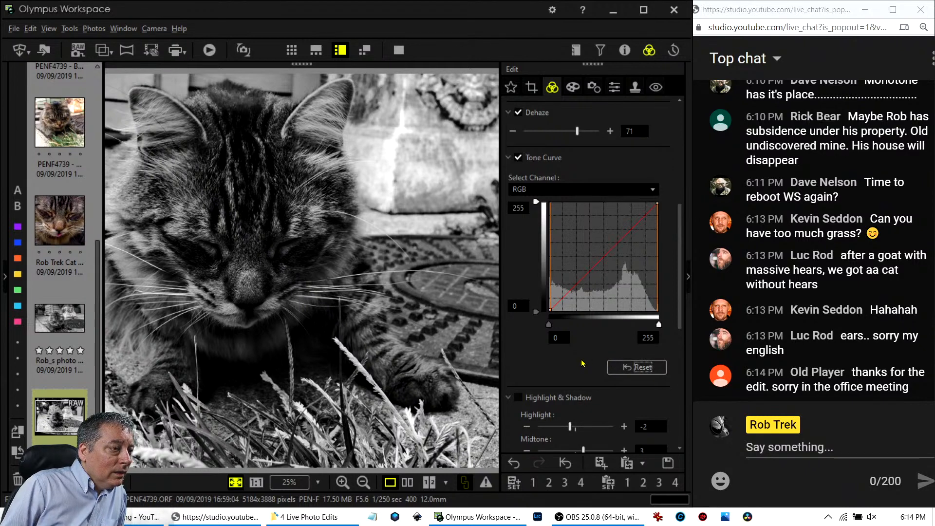
Enable Highlight & Shadow with highlight -1, midtone 1 and shadow 0.
scroll(582, 363, down, 2)
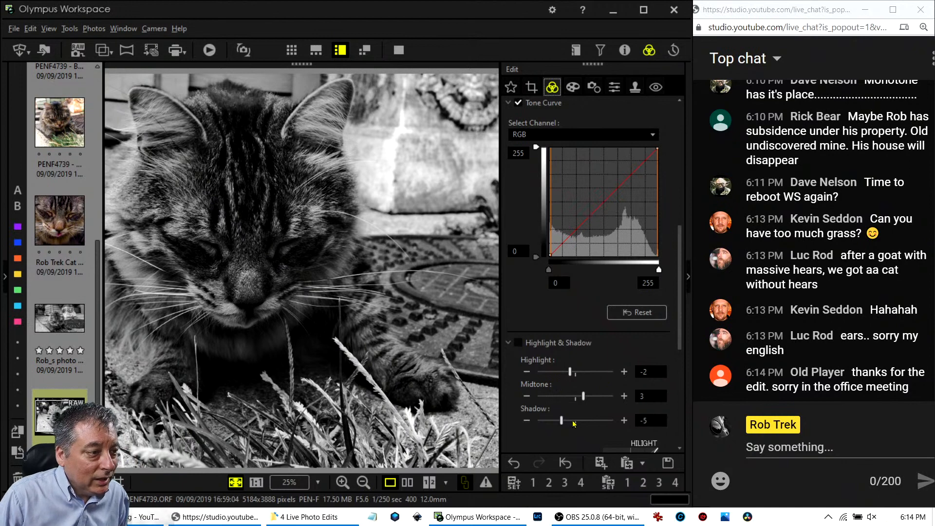
click(518, 342)
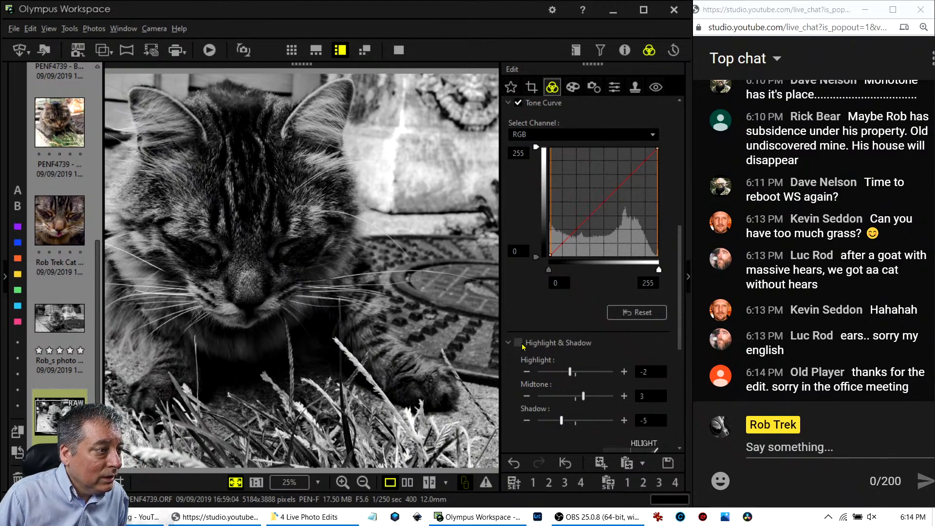
drag(564, 423, 571, 425)
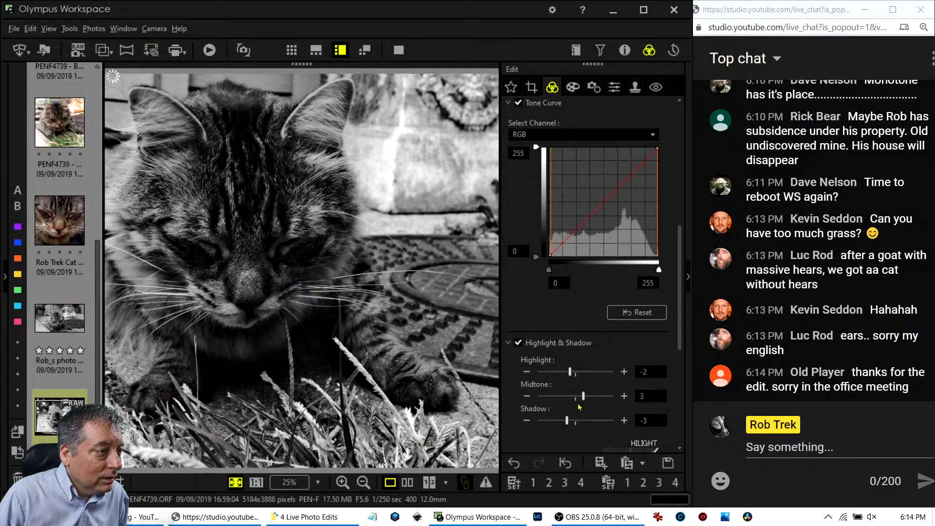
scroll(589, 402, down, 1)
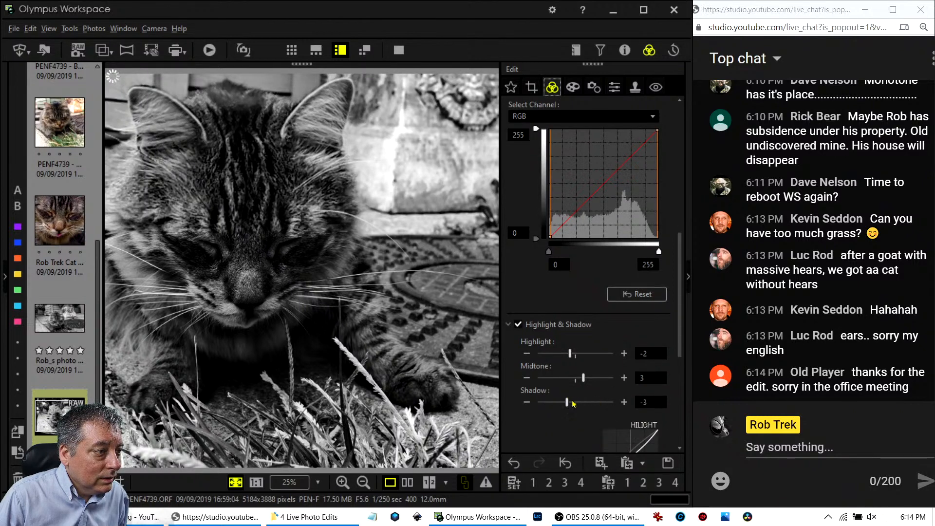
click(575, 403)
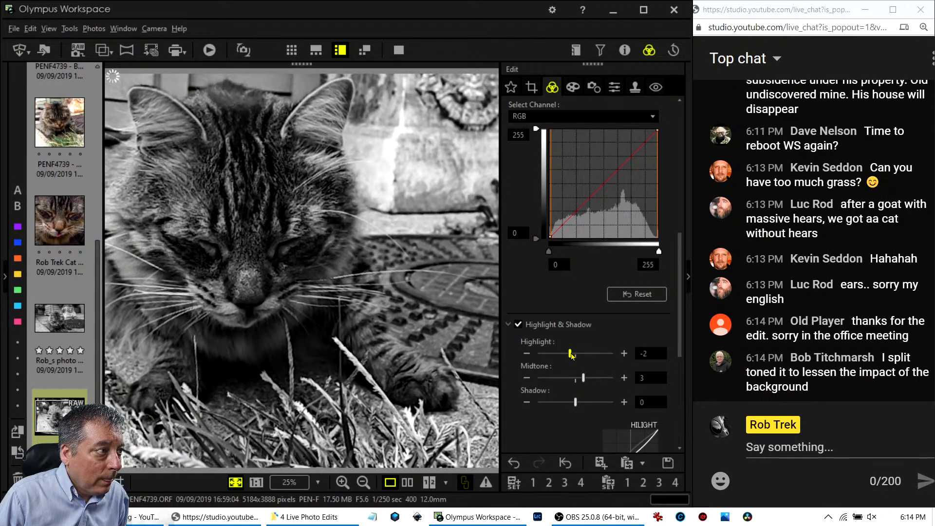
drag(571, 354, 578, 381)
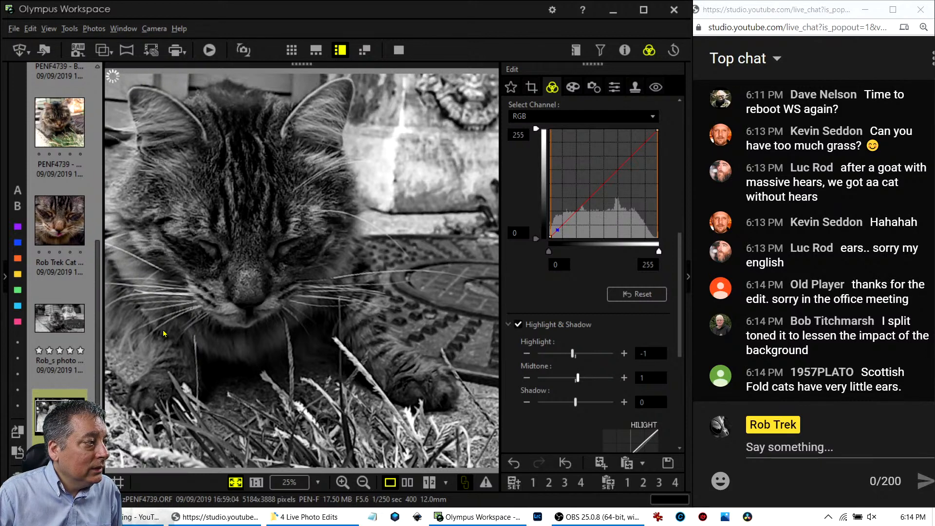
Add tone curve points brightening highlights and midtones, with the black point at input 16.
mouse_move(74, 321)
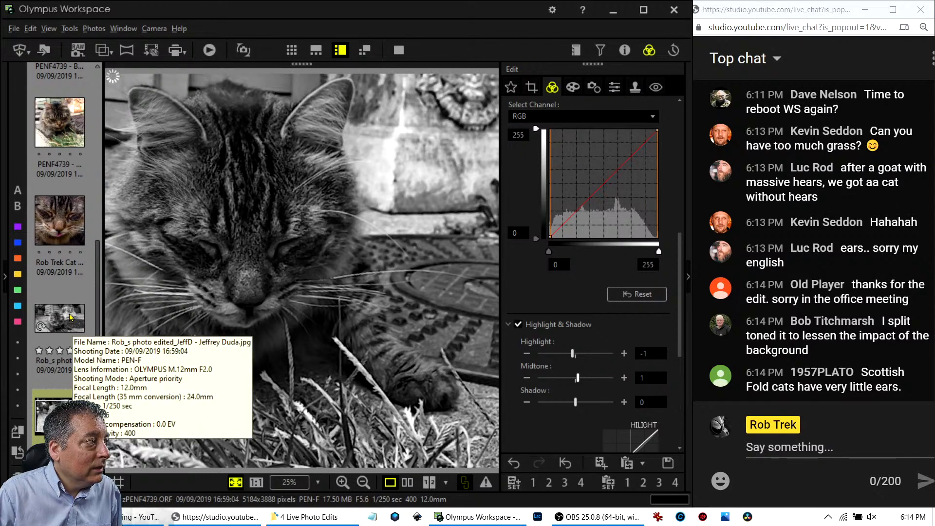
scroll(69, 317, up, 3)
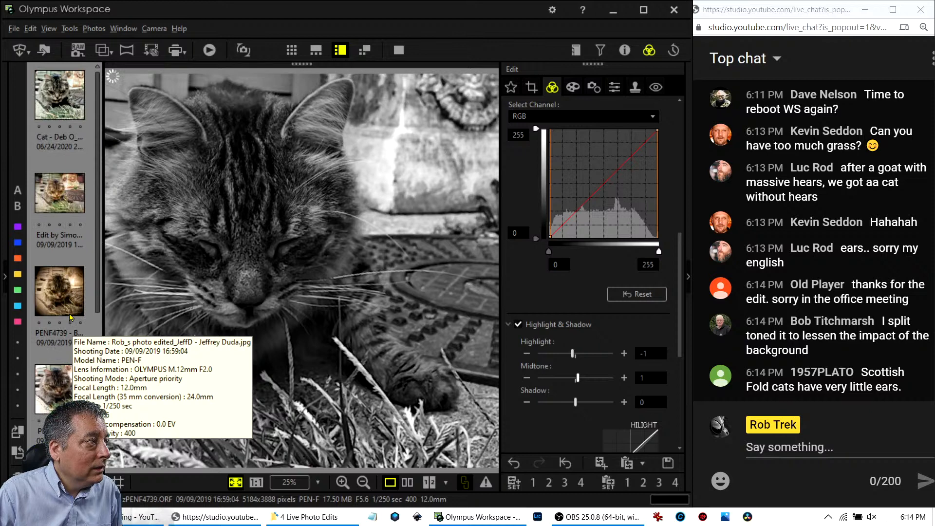
scroll(70, 317, down, 3)
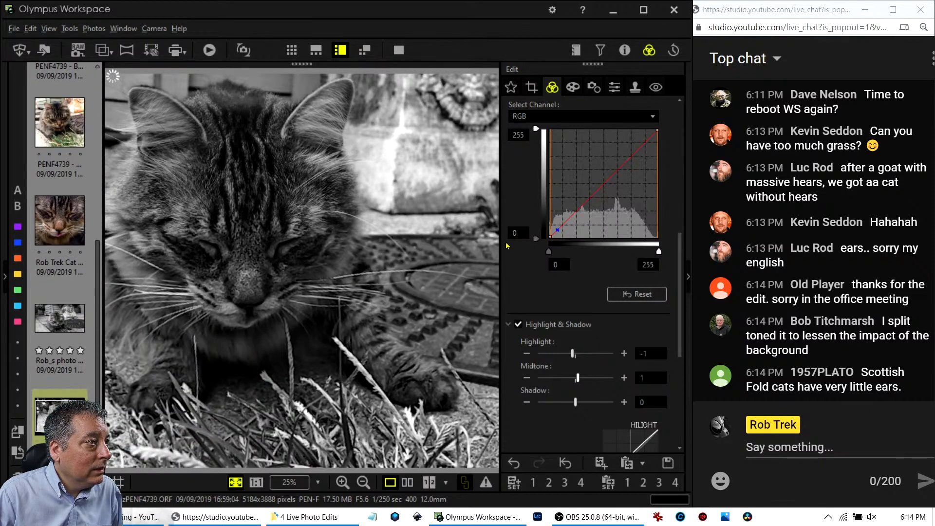
drag(566, 222, 588, 198)
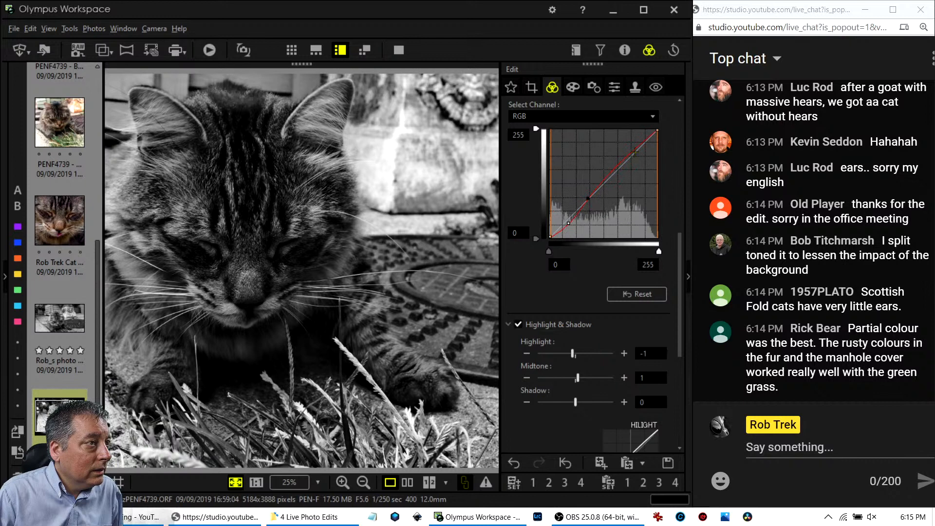
drag(643, 142, 644, 138)
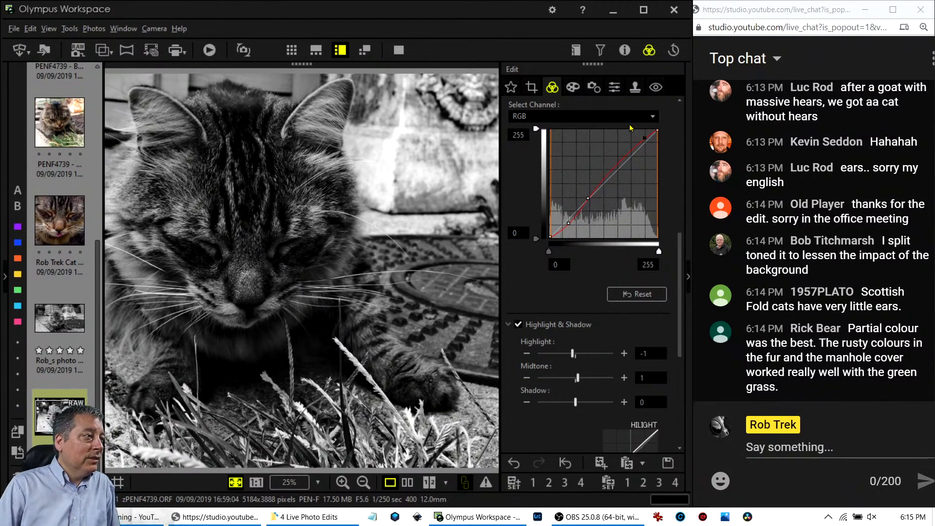
drag(588, 199, 569, 223)
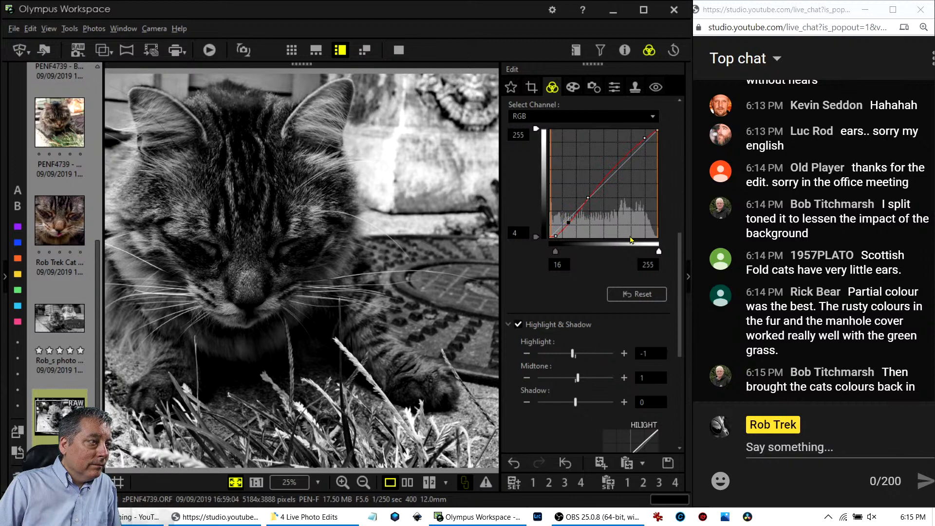
Turn on Adjust Vignetting and set it to -13 to darken the cat crop's edges.
click(574, 87)
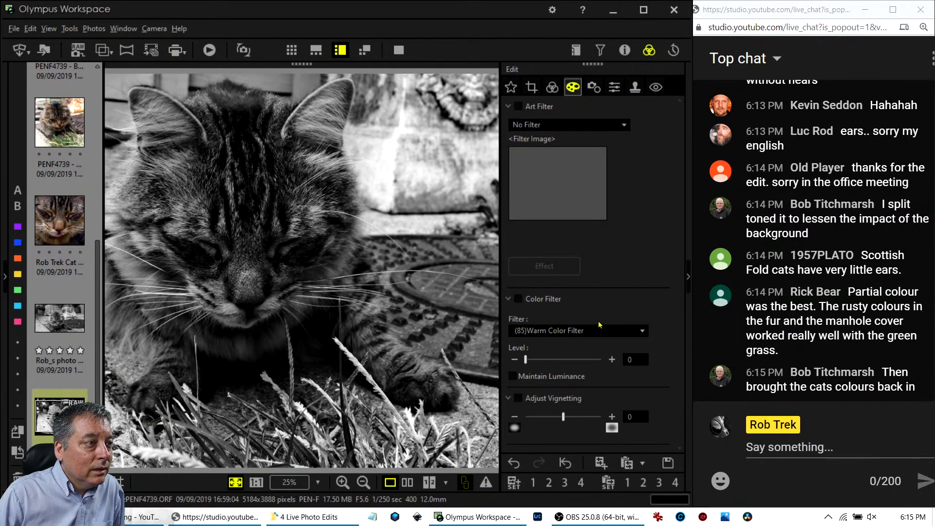
drag(563, 416, 546, 417)
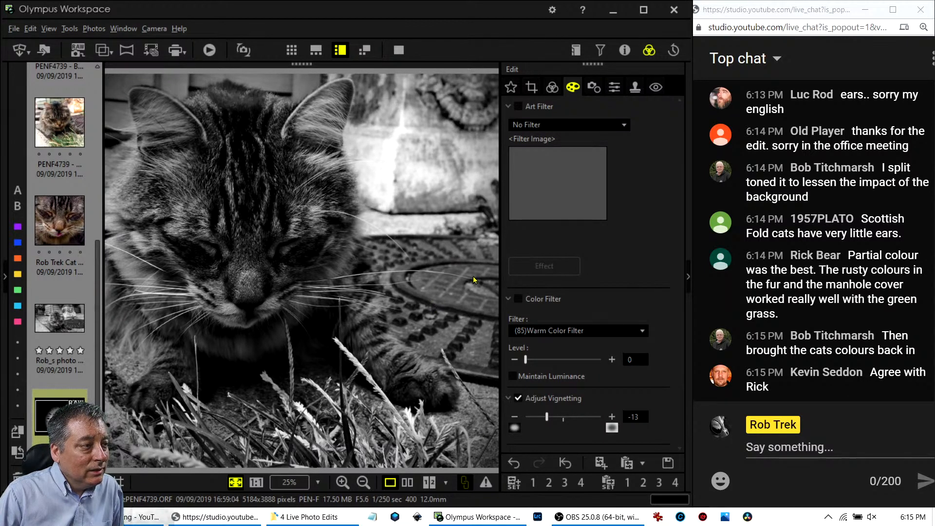
Apply the Partial Color II art filter to the cat photo.
click(534, 126)
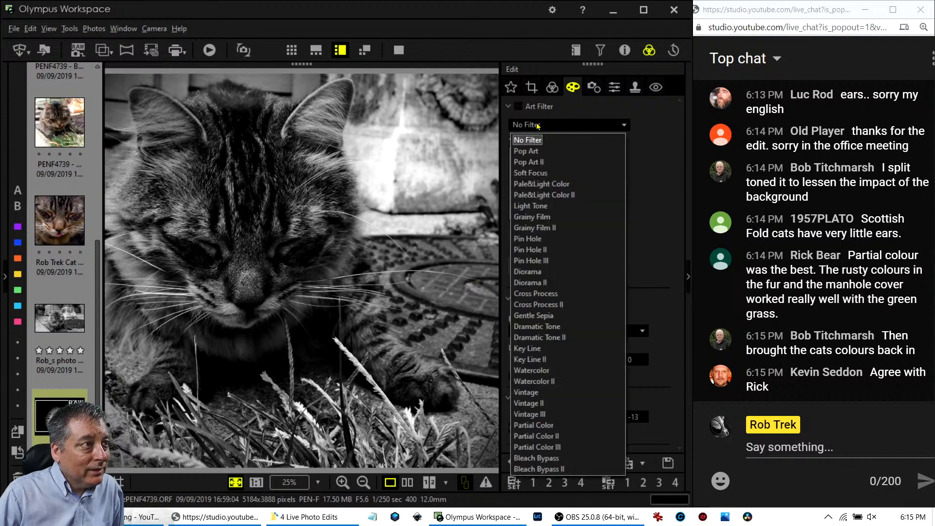
click(567, 425)
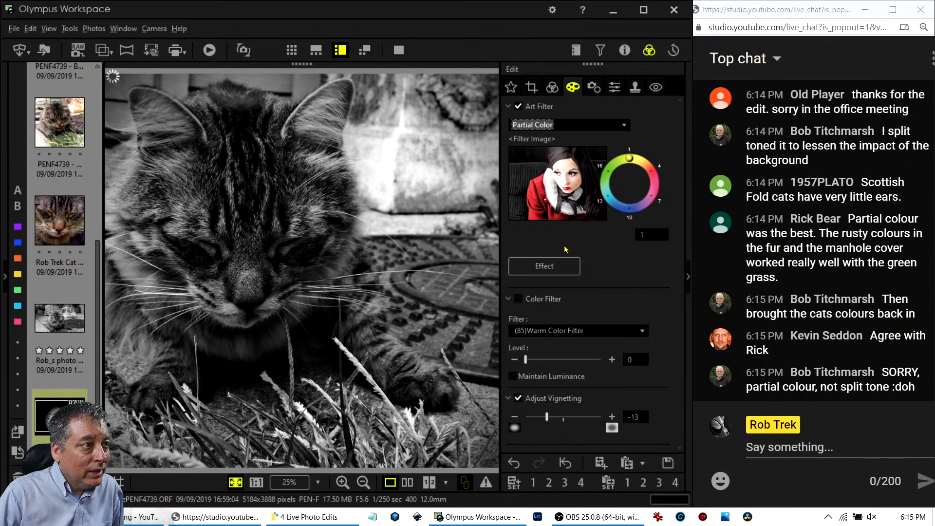
click(571, 130)
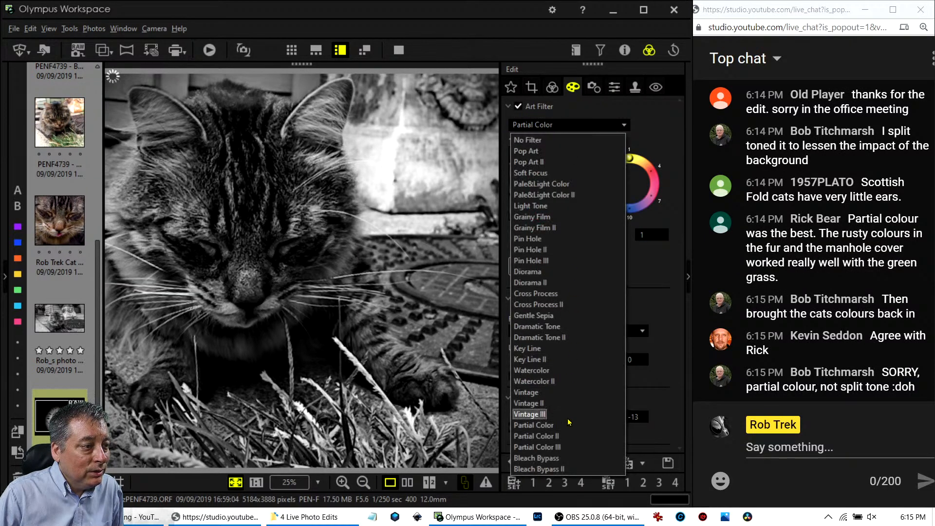
click(567, 436)
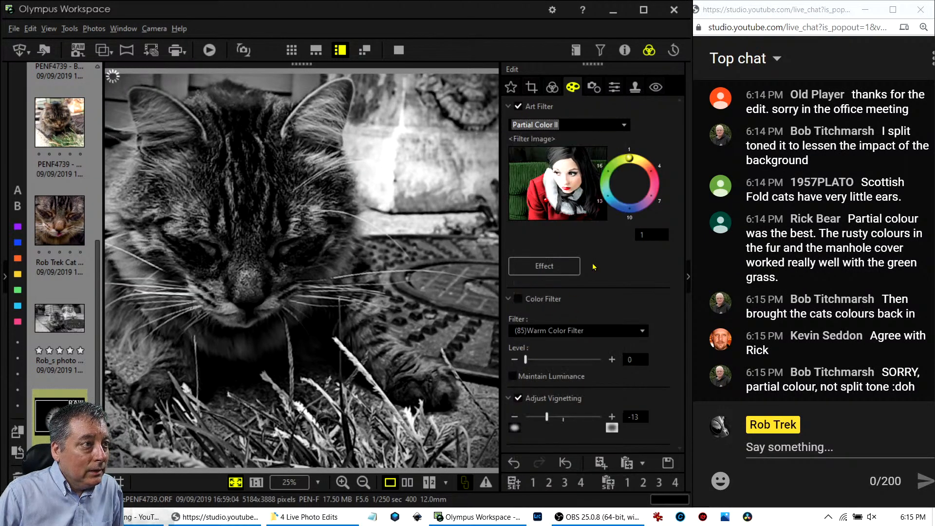
click(648, 166)
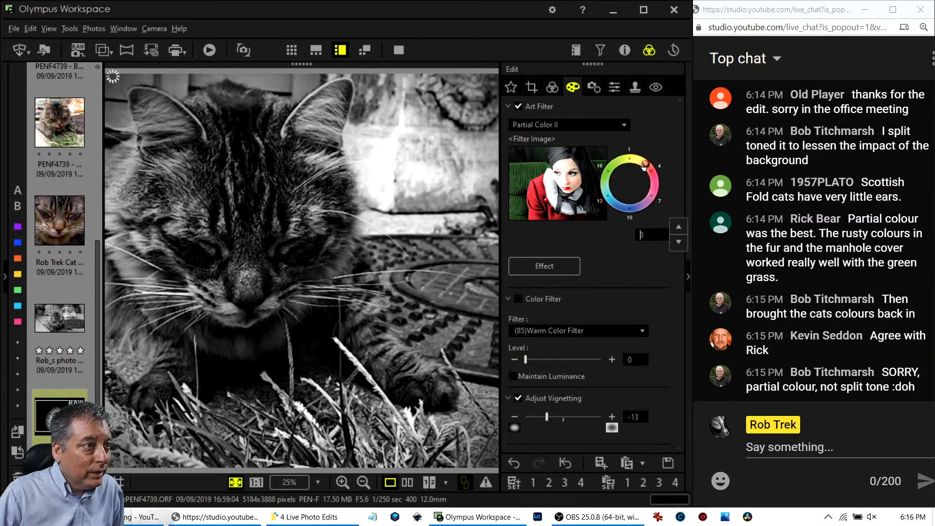
Switch the picture mode to Natural so warm colours show through.
click(552, 87)
scroll(575, 287, up, 5)
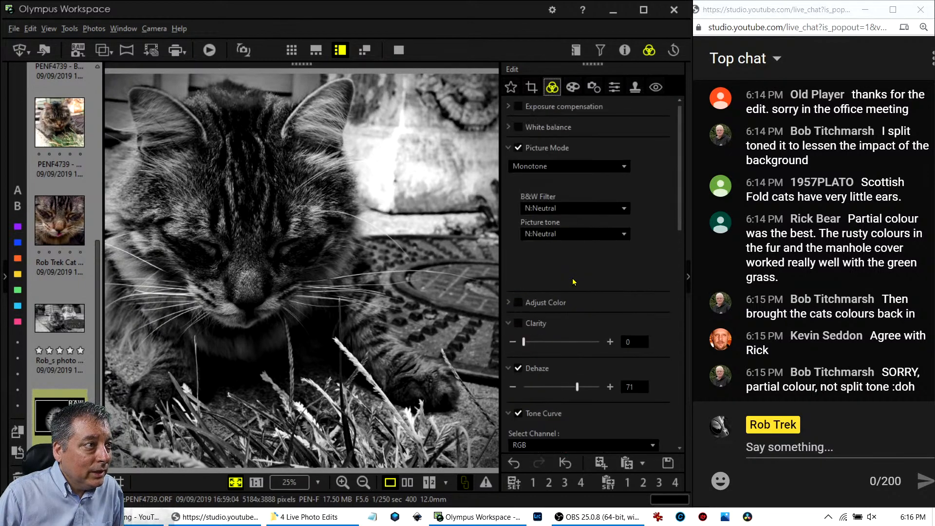
click(577, 153)
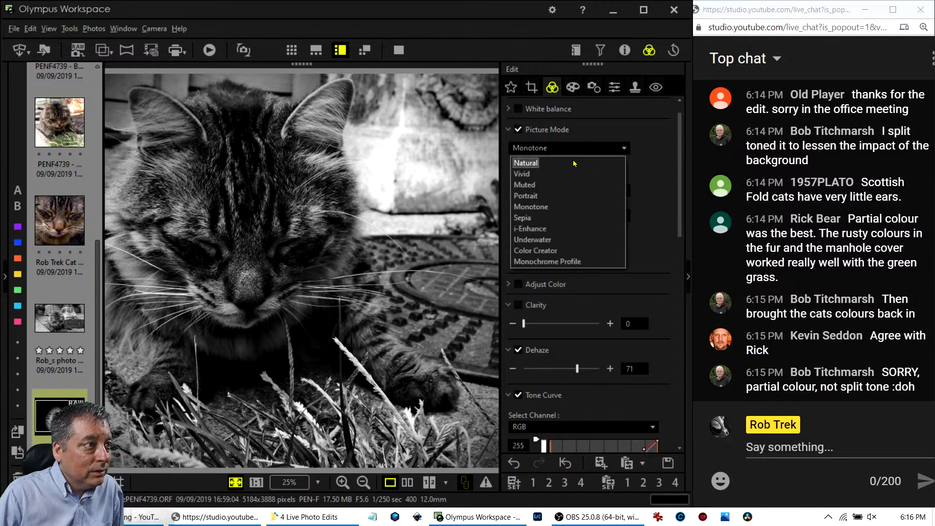
click(575, 163)
click(593, 87)
click(575, 89)
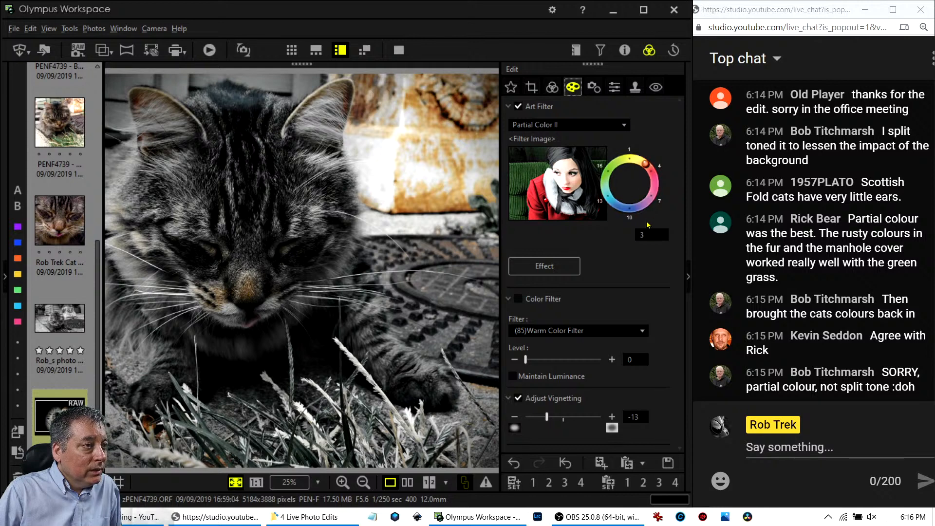
click(644, 166)
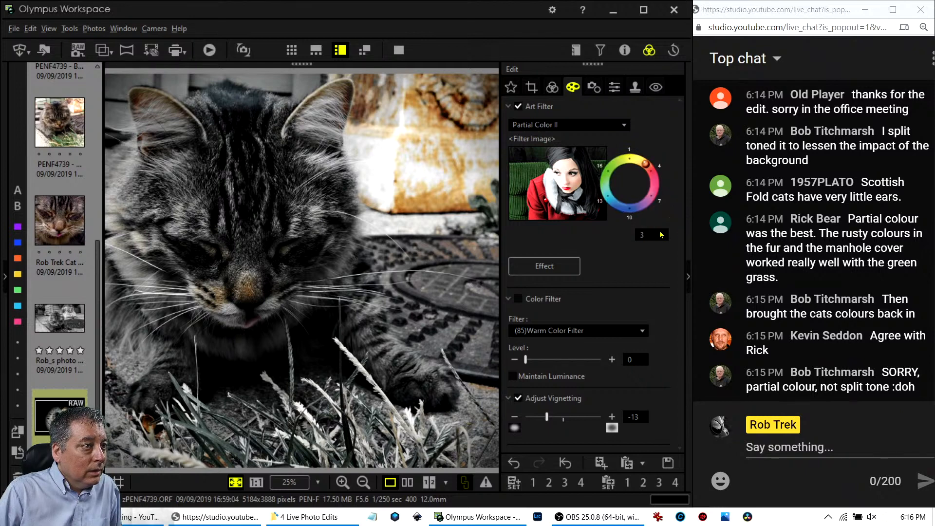
click(652, 234)
click(671, 228)
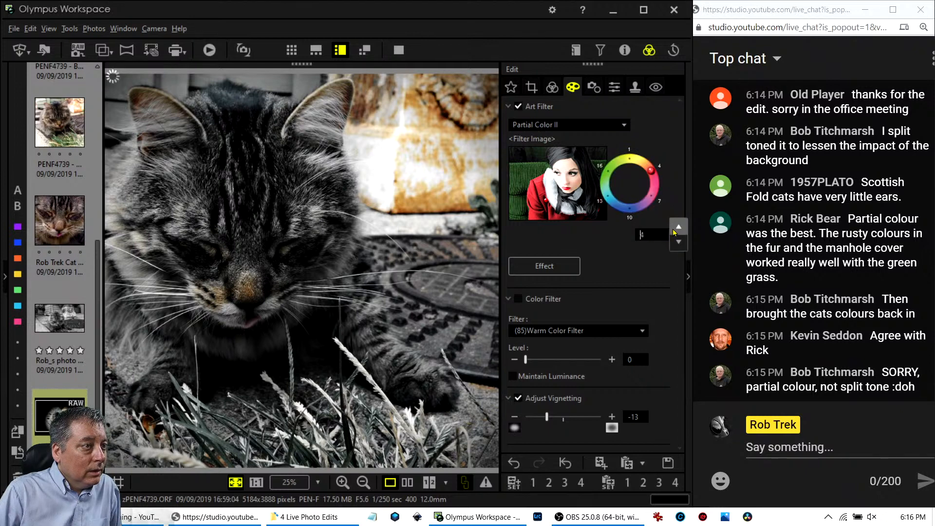
click(676, 242)
click(675, 242)
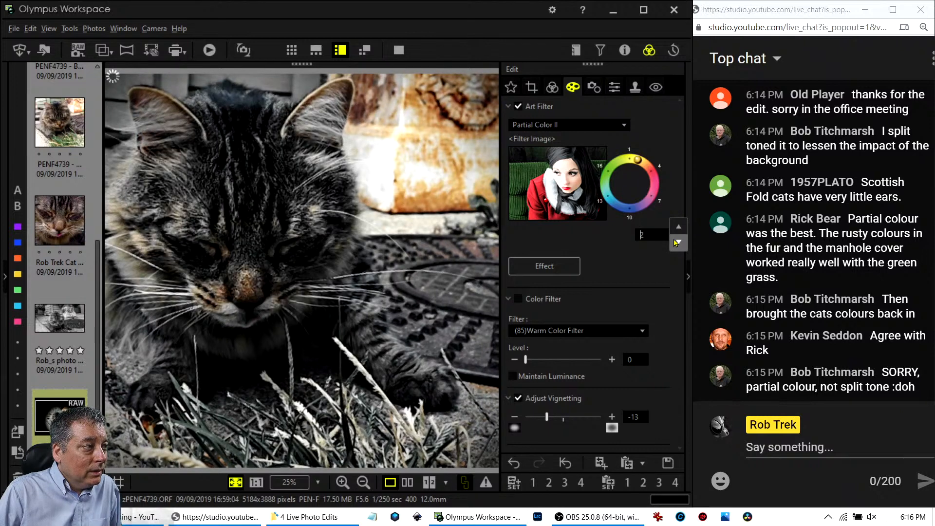
click(680, 227)
click(679, 227)
click(679, 226)
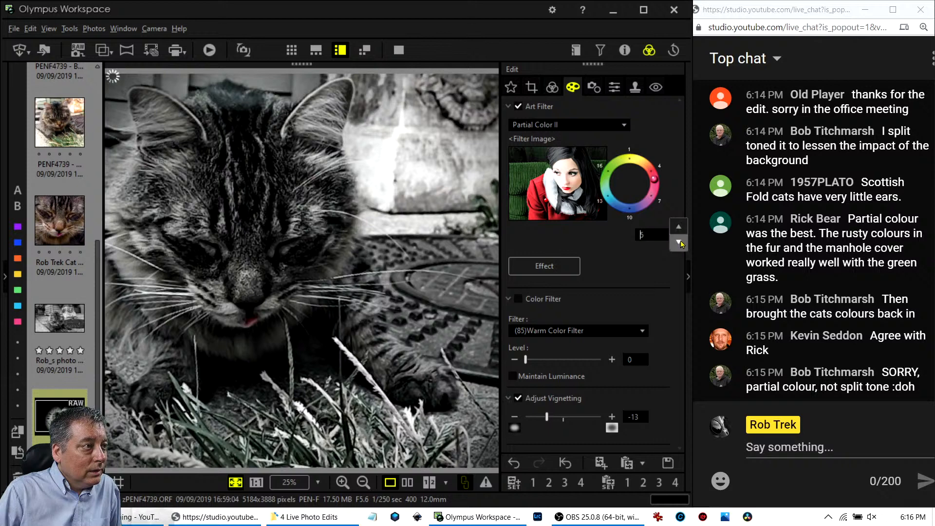
click(679, 242)
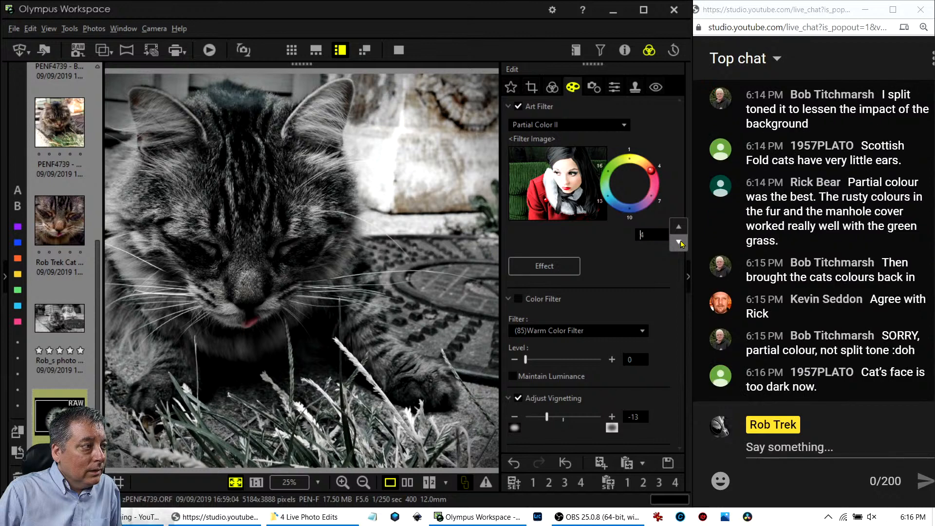
click(678, 242)
Reset the tone curve to a straight line and set Highlight back to 0.
click(552, 89)
scroll(621, 366, down, 3)
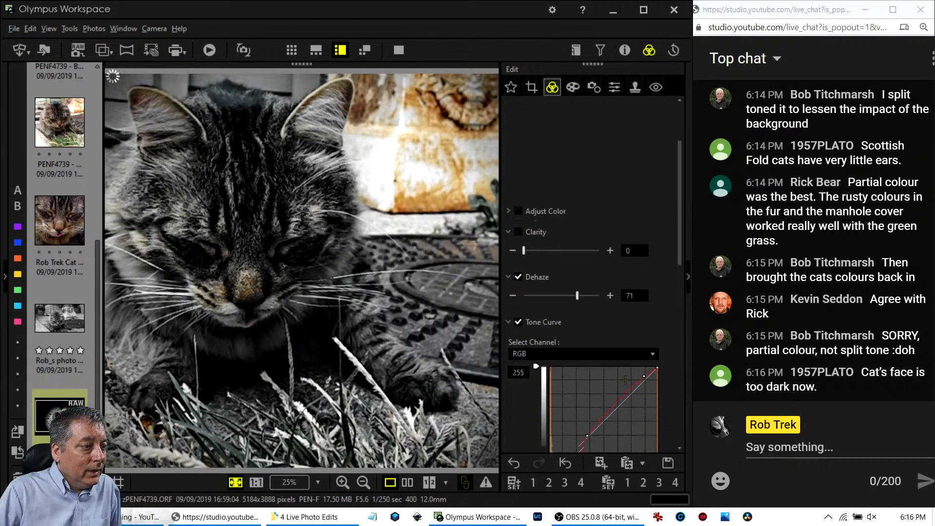
click(633, 386)
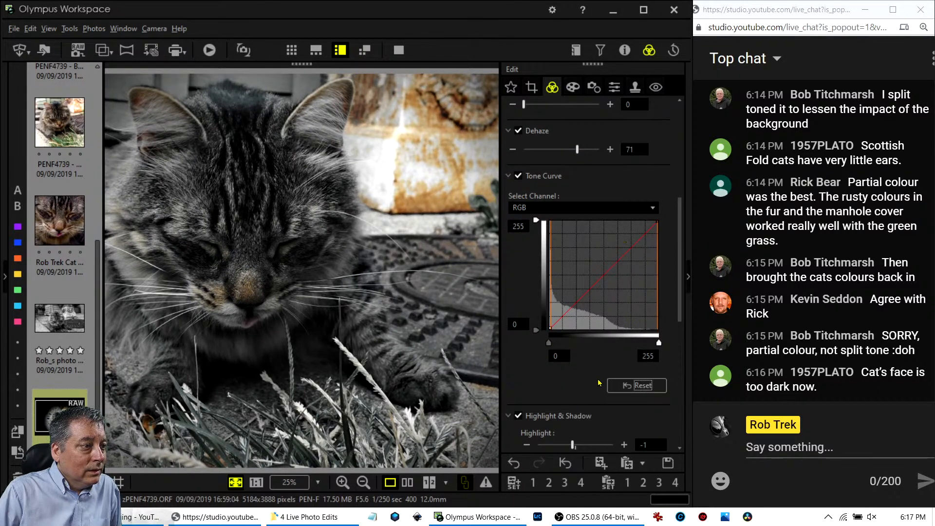
scroll(599, 379, down, 2)
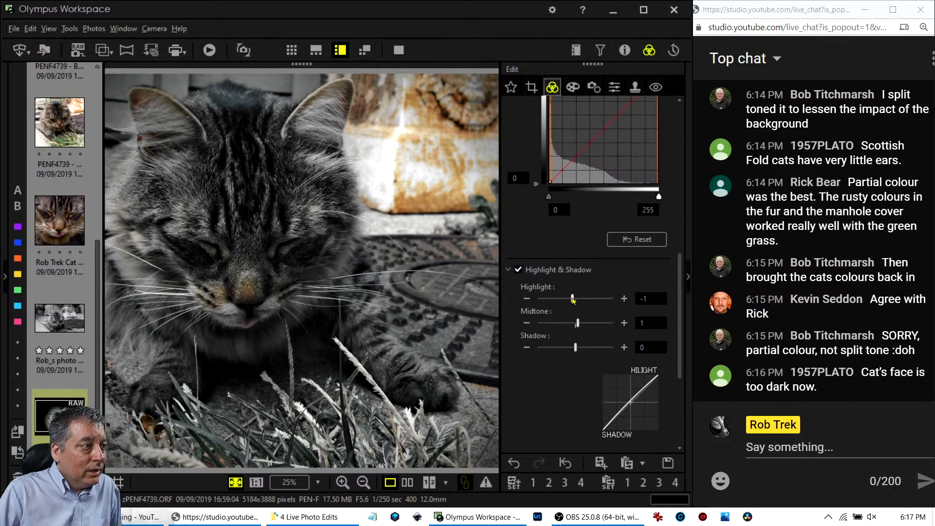
drag(573, 298, 576, 299)
Lower saturation to -0.2 and raise contrast to 0.6.
scroll(574, 388, down, 1)
scroll(575, 387, down, 2)
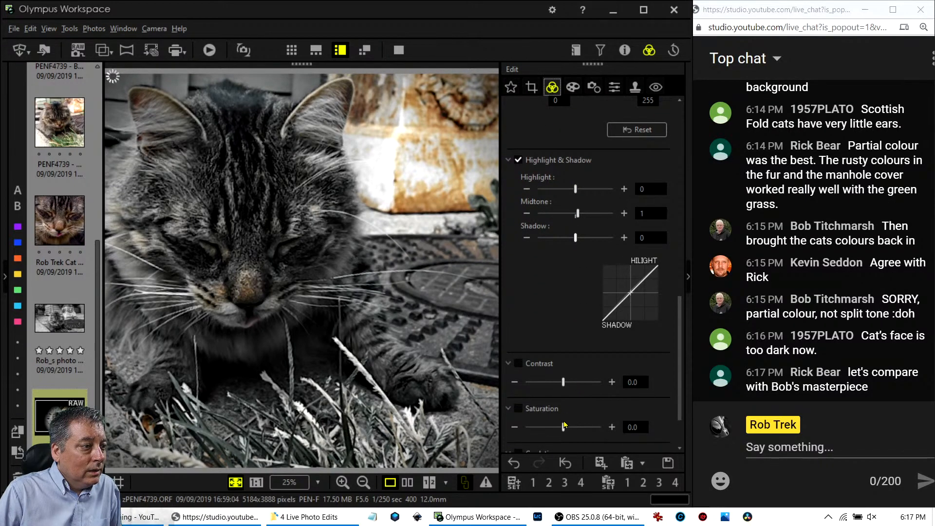
drag(564, 427, 560, 428)
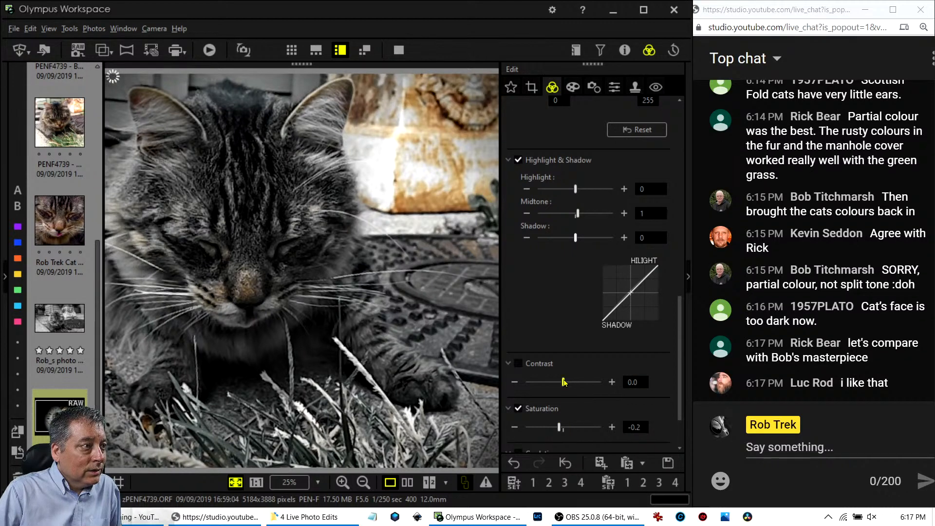
drag(564, 382, 574, 382)
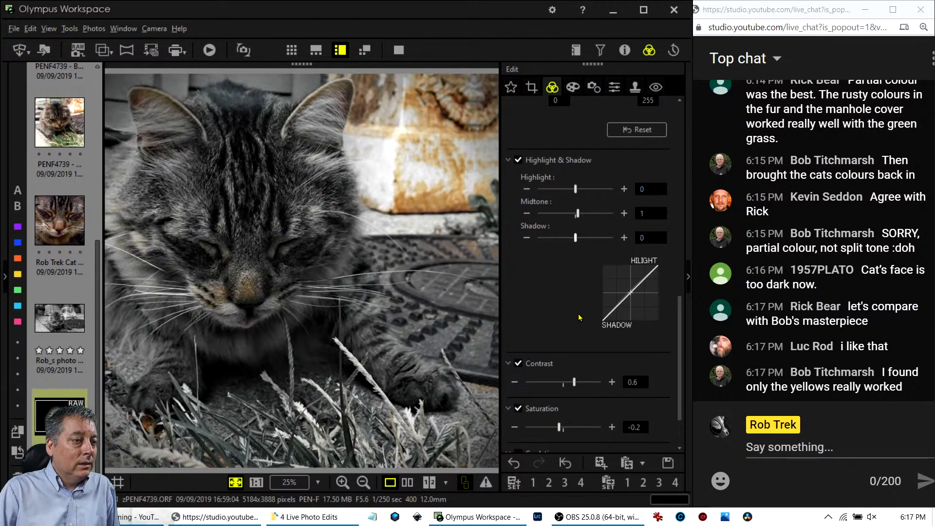
scroll(579, 316, up, 10)
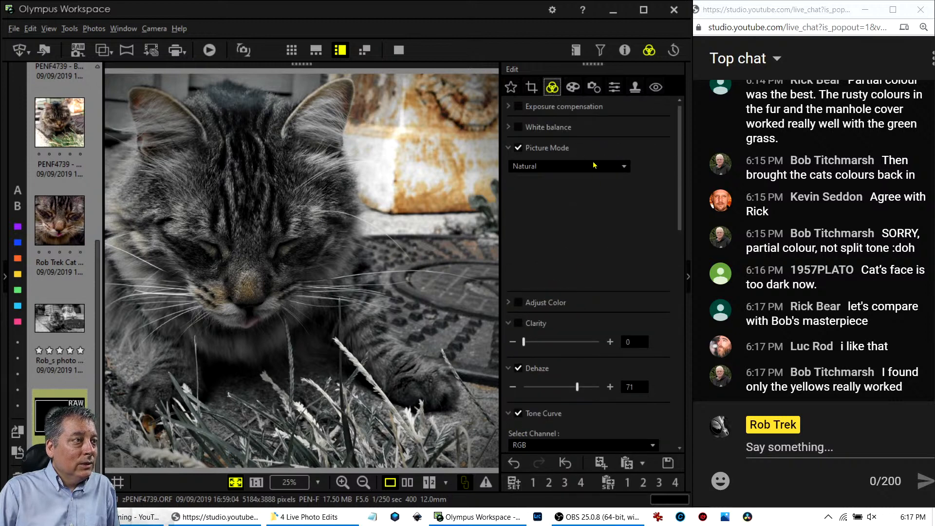
click(572, 87)
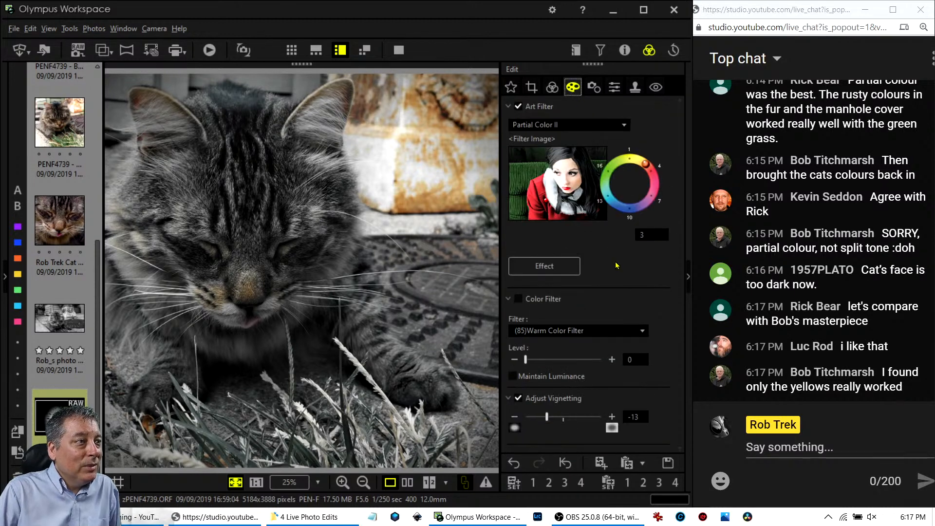
After trying hues 2 and 1, switch to Partial Color III with the kept hue at 3.
click(637, 161)
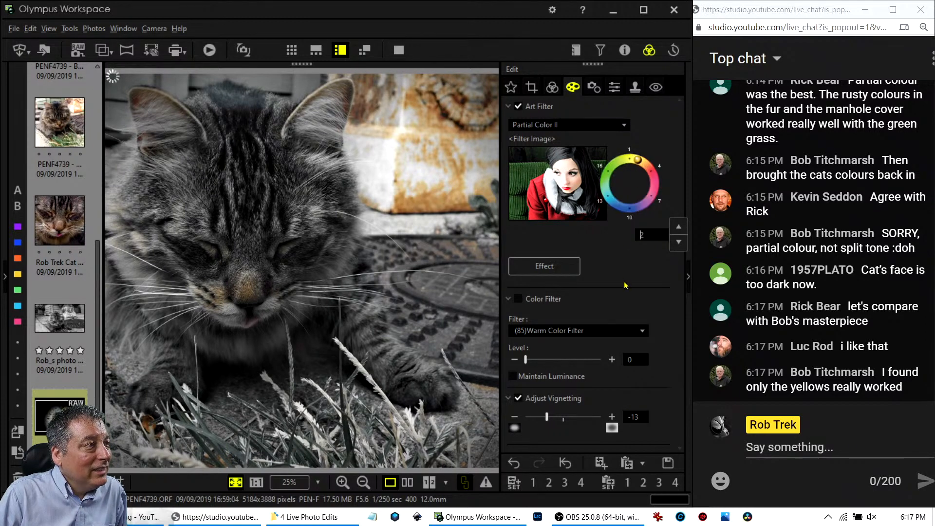
click(627, 164)
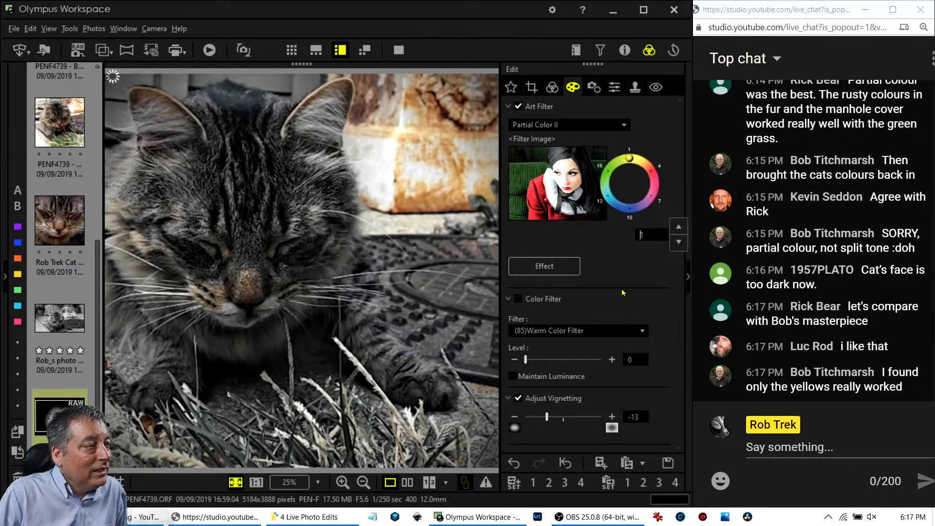
click(593, 128)
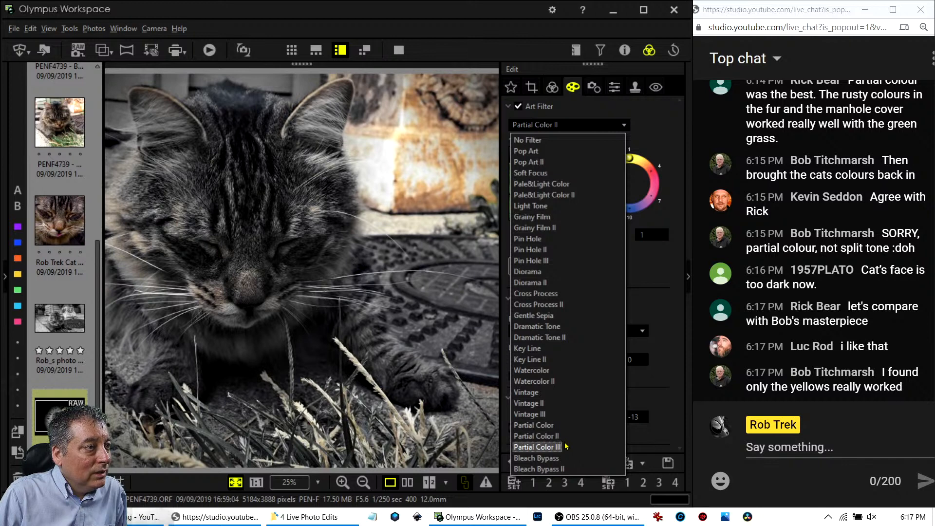
click(537, 447)
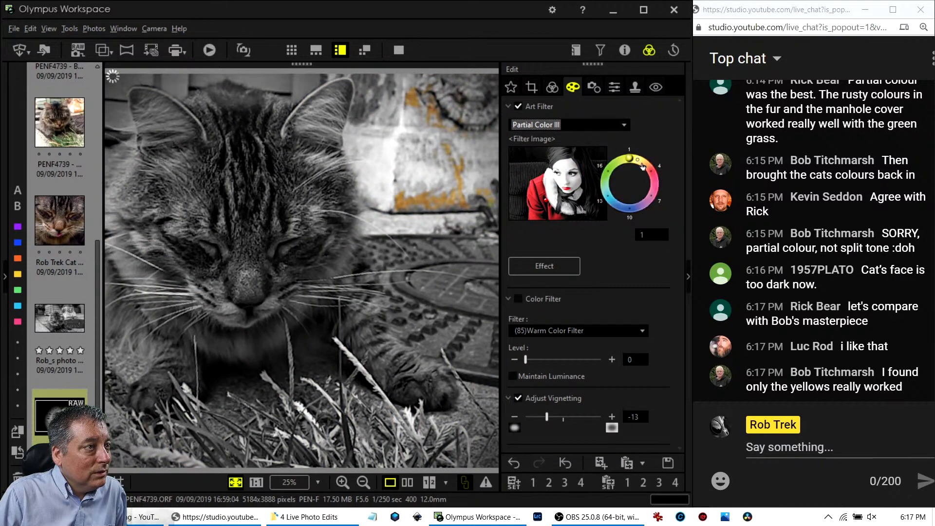
drag(640, 165, 647, 172)
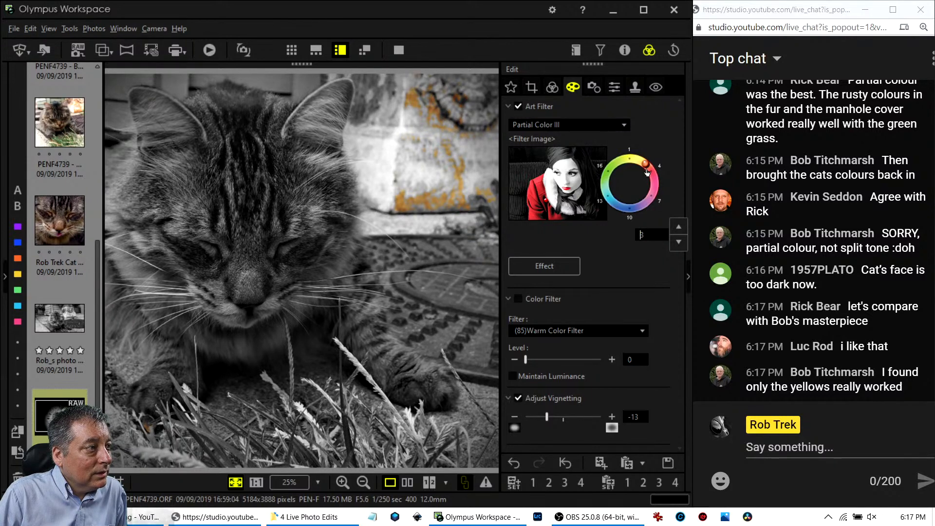
click(623, 125)
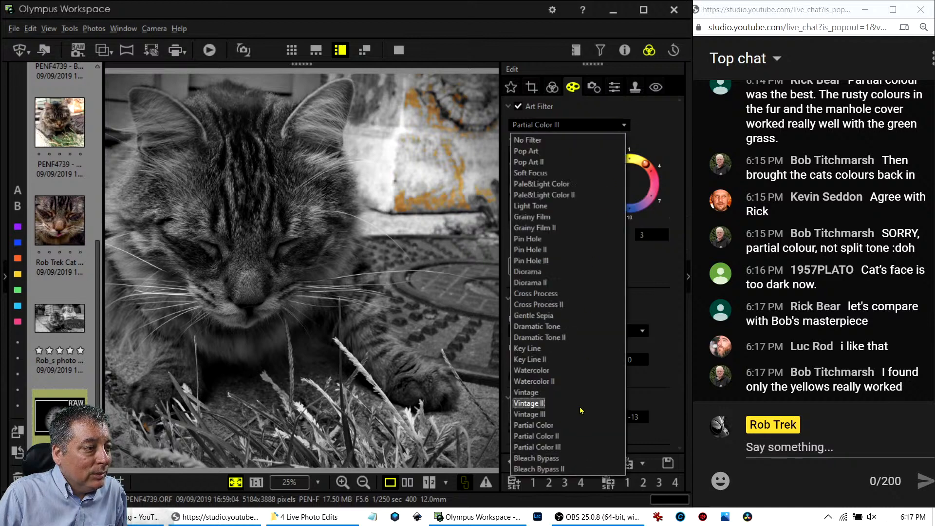
Switch to Partial Color and, after trying hues 2, 17 and 3, keep yellow at hue 1.
click(577, 426)
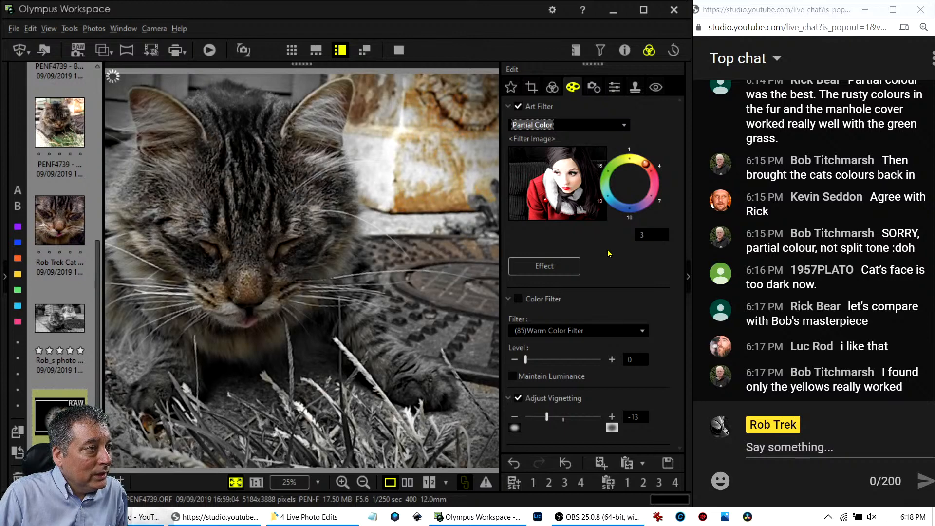
click(629, 165)
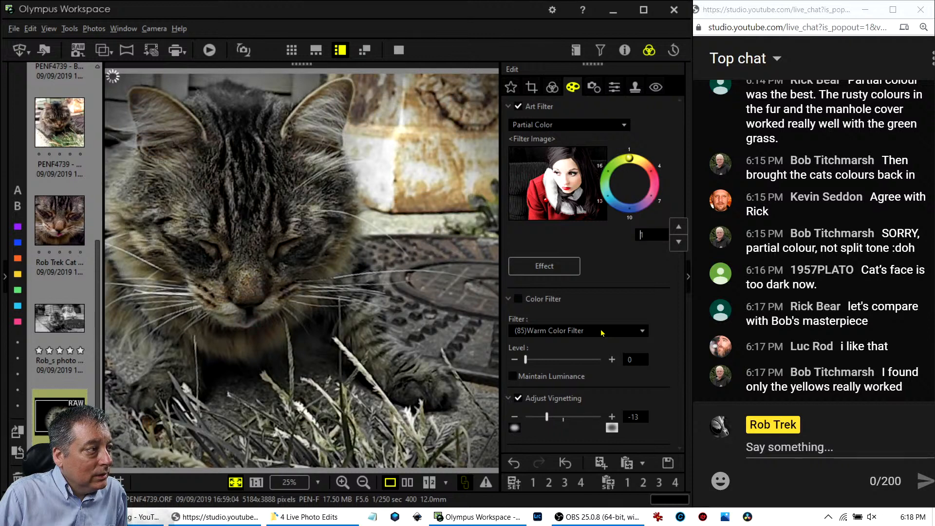
click(637, 163)
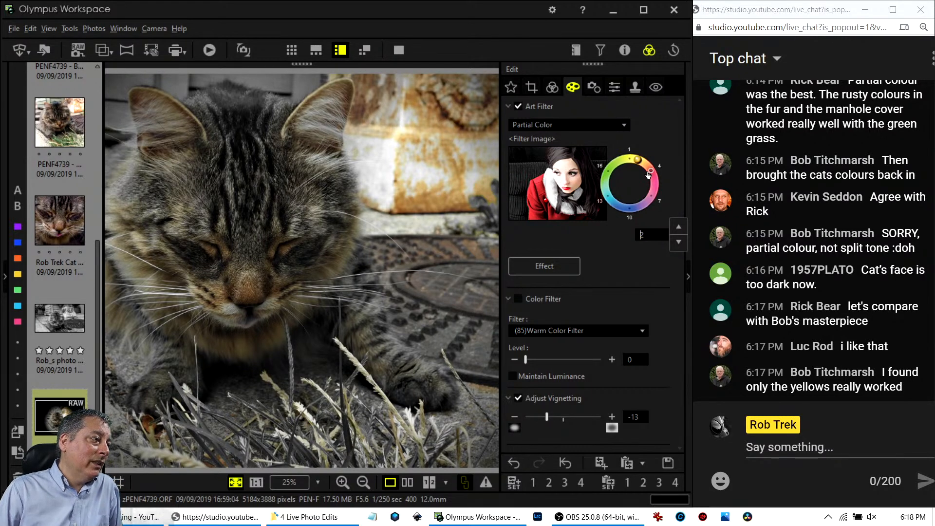
mouse_move(648, 175)
mouse_down()
mouse_move(611, 172)
mouse_move(613, 164)
mouse_up()
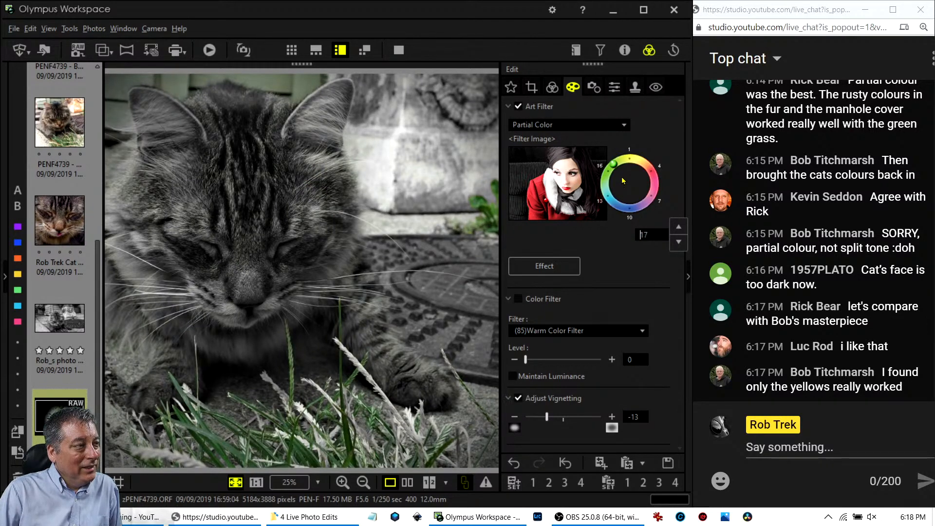
click(646, 164)
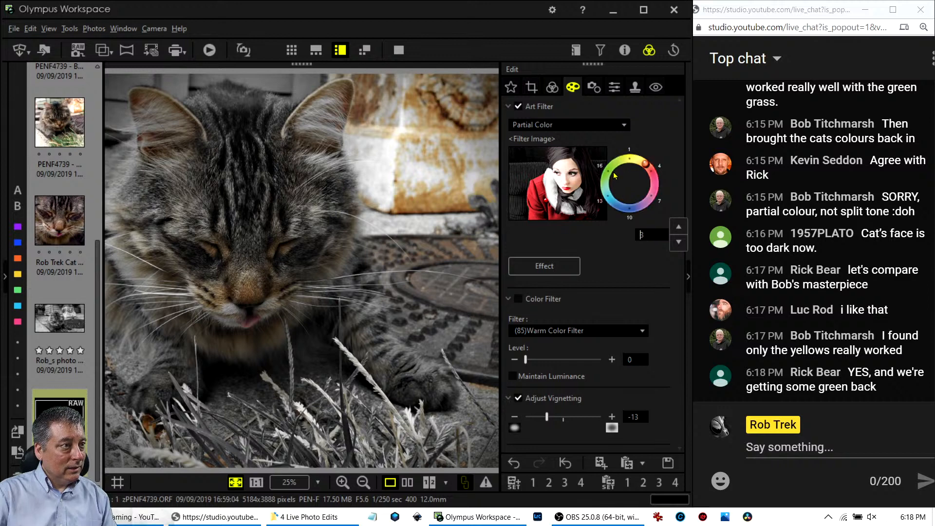
click(628, 160)
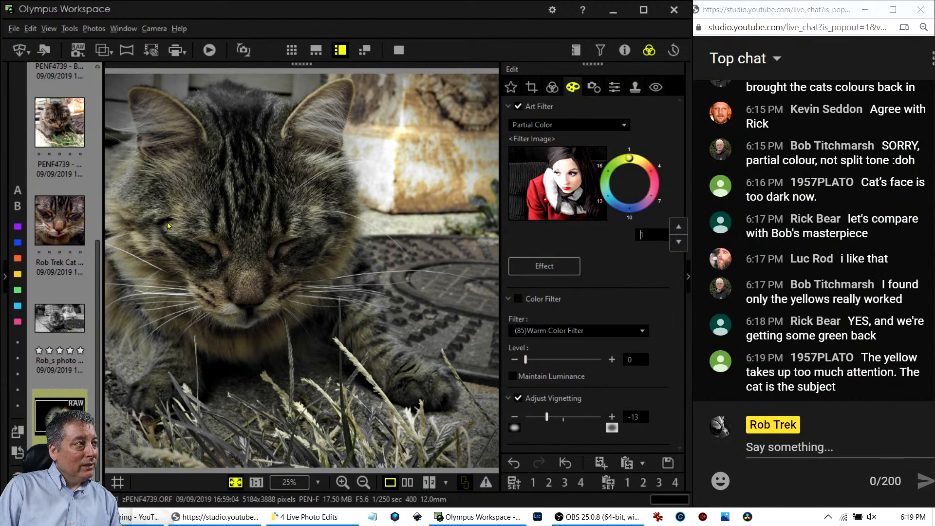
Browse the other edited cat versions in the filmstrip, then return to the PENF4739 RAW.
click(59, 134)
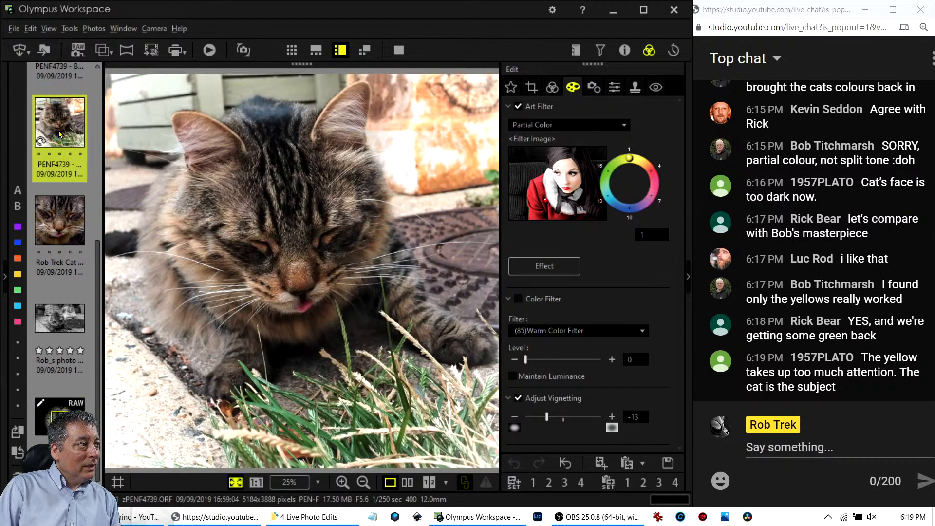
scroll(59, 133, up, 4)
click(66, 97)
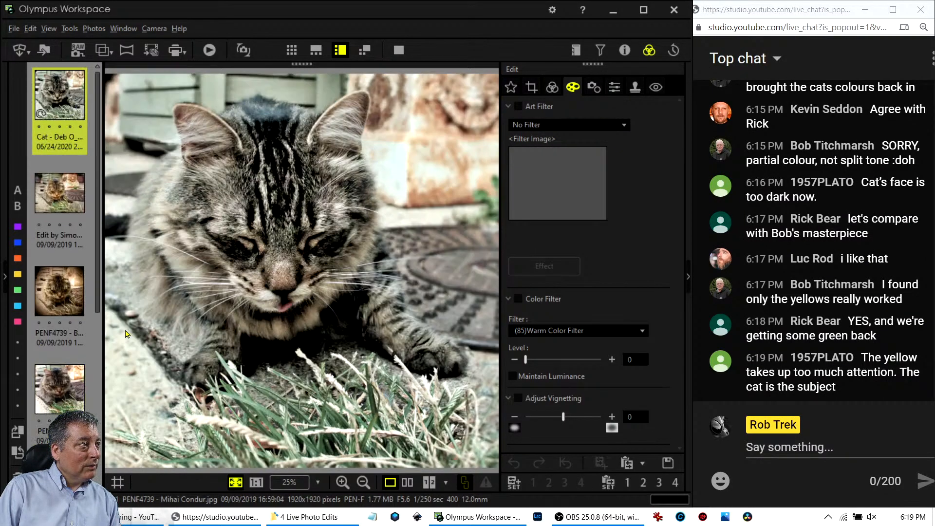
click(59, 229)
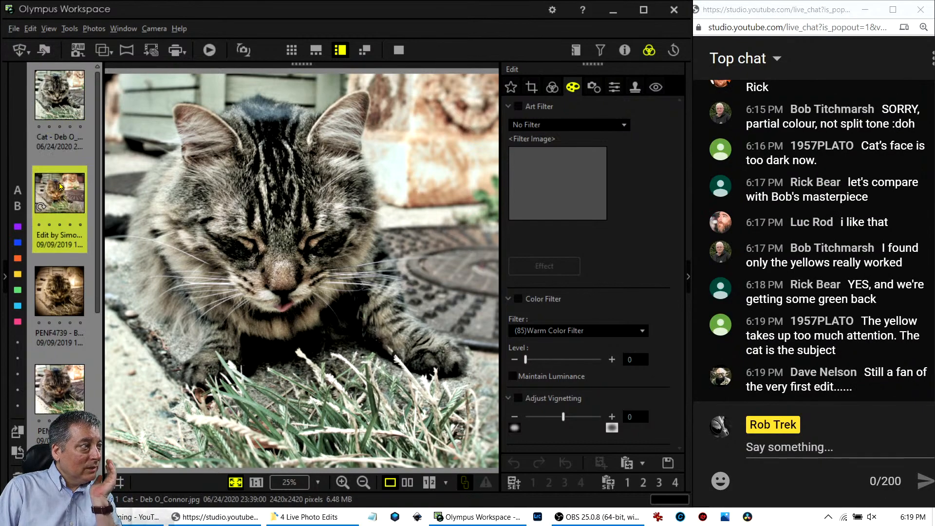
click(63, 285)
scroll(66, 302, down, 4)
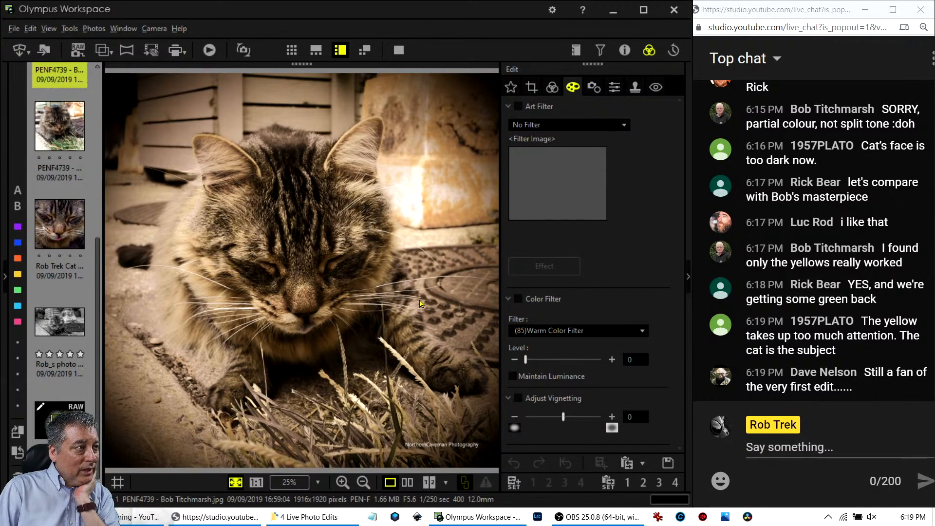
scroll(55, 390, down, 1)
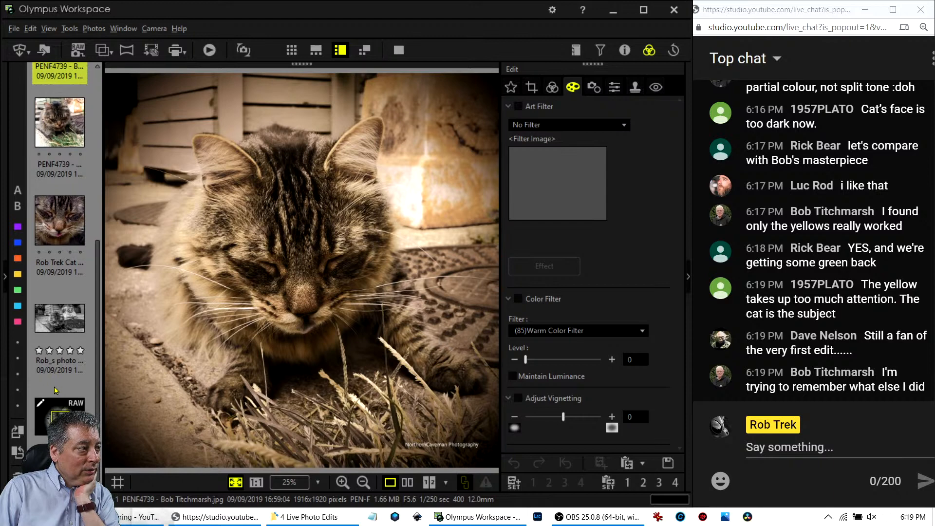
click(55, 392)
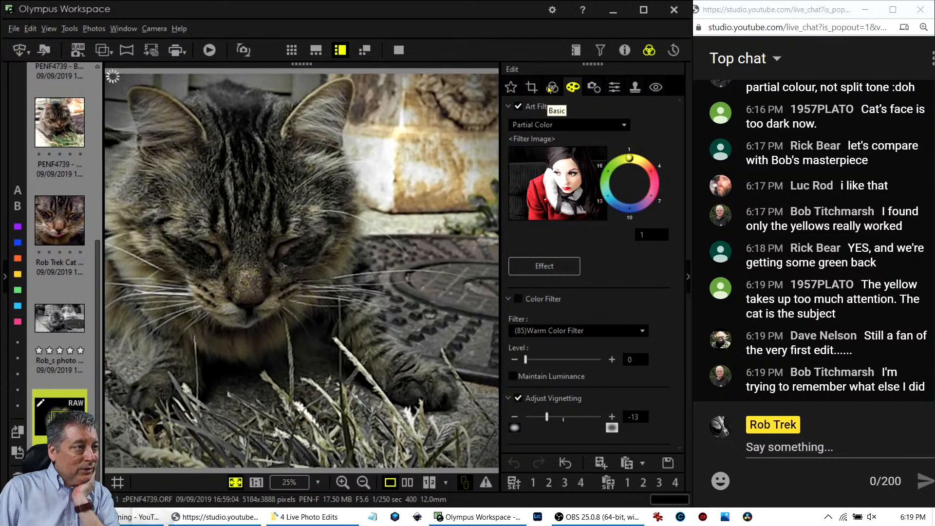
Turn off the art filter and set the picture mode to Monotone.
click(518, 106)
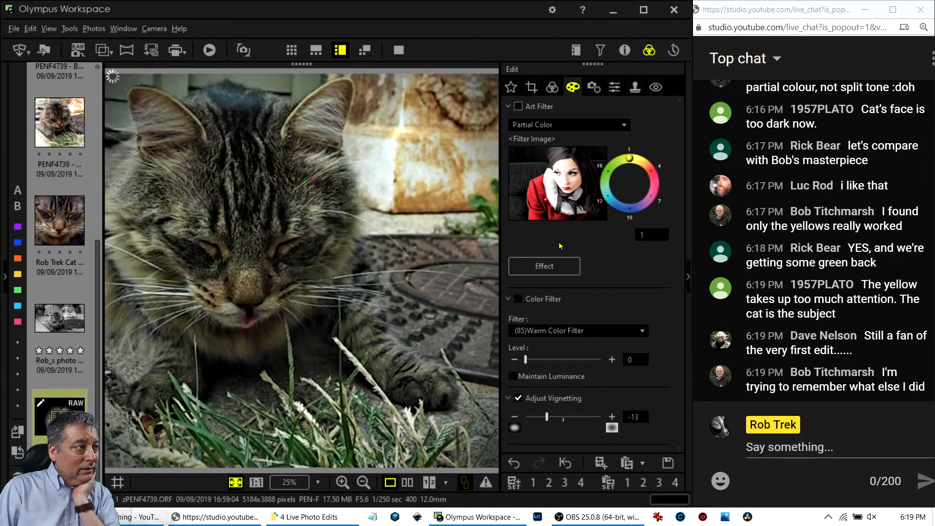
click(552, 87)
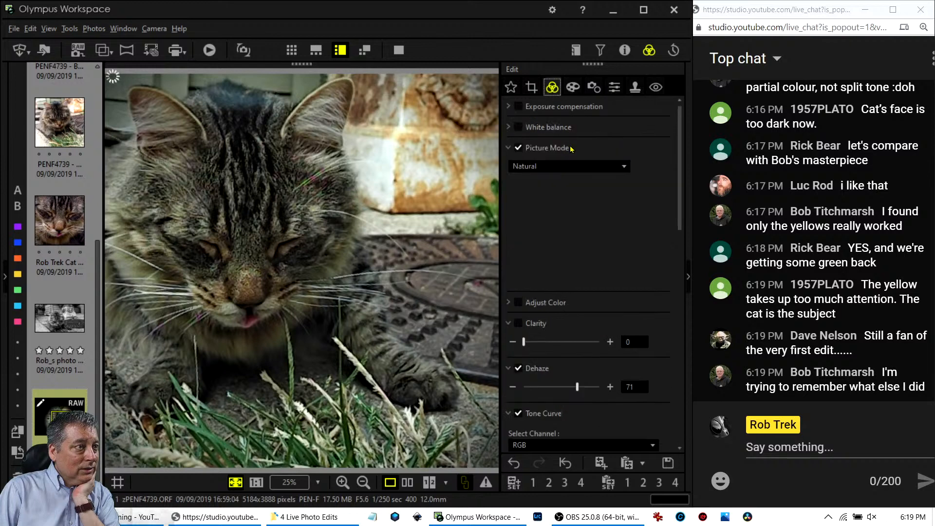
click(572, 169)
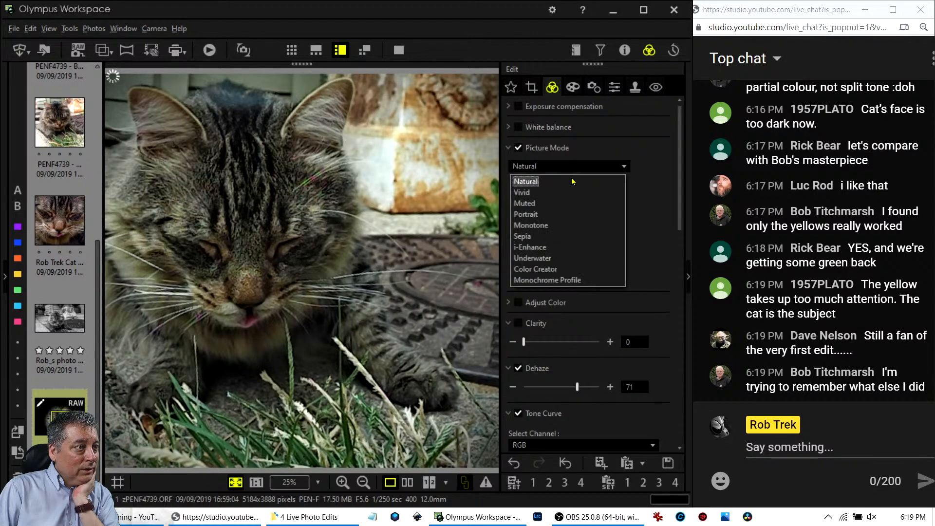
click(566, 232)
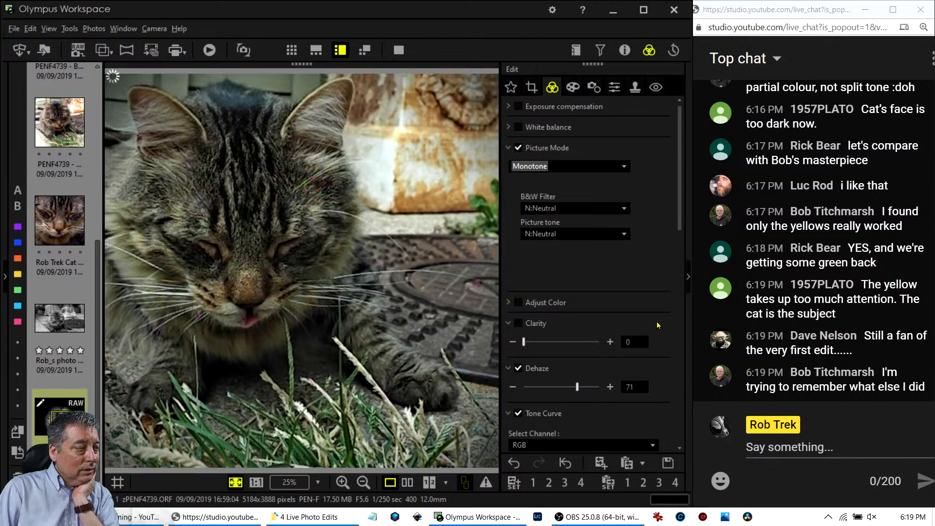
Raise contrast to 1.0 and lower the shadows to -1.
scroll(655, 320, down, 3)
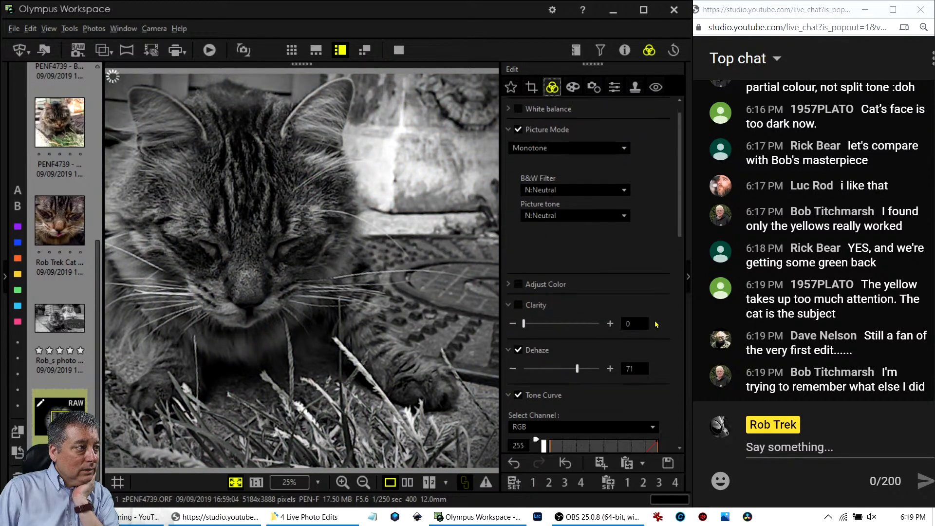
scroll(655, 323, down, 2)
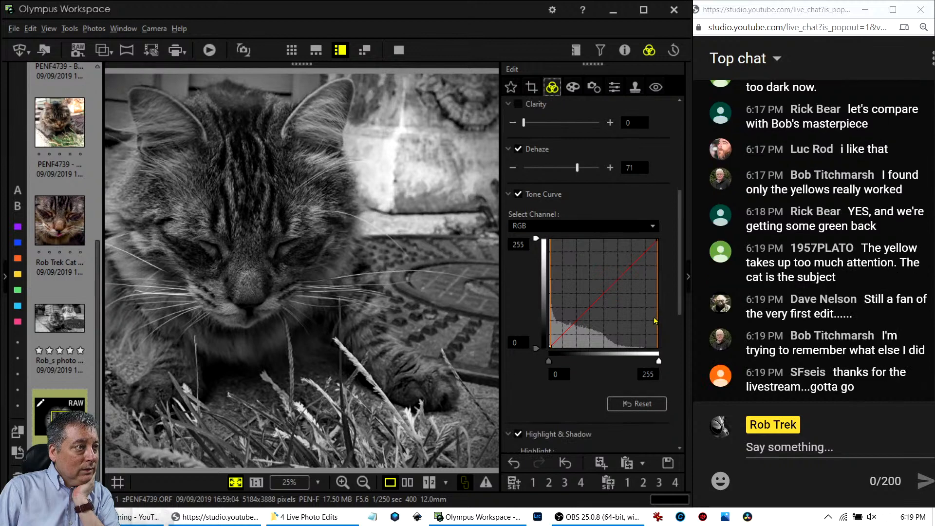
scroll(654, 320, down, 8)
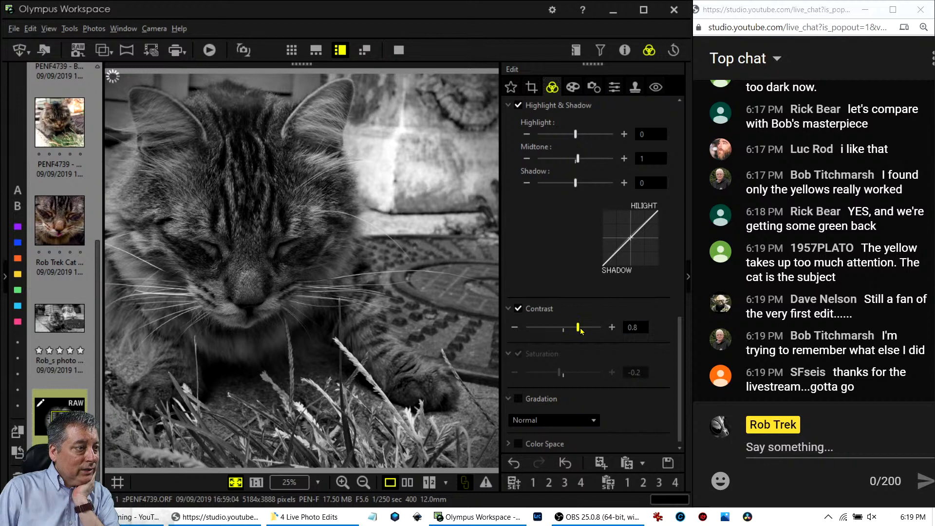
drag(575, 328, 583, 331)
scroll(585, 281, up, 1)
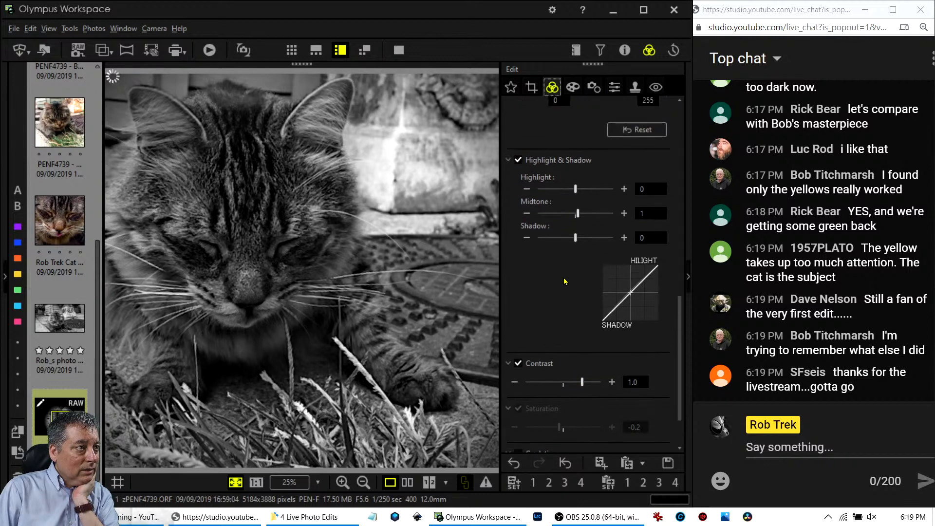
click(526, 237)
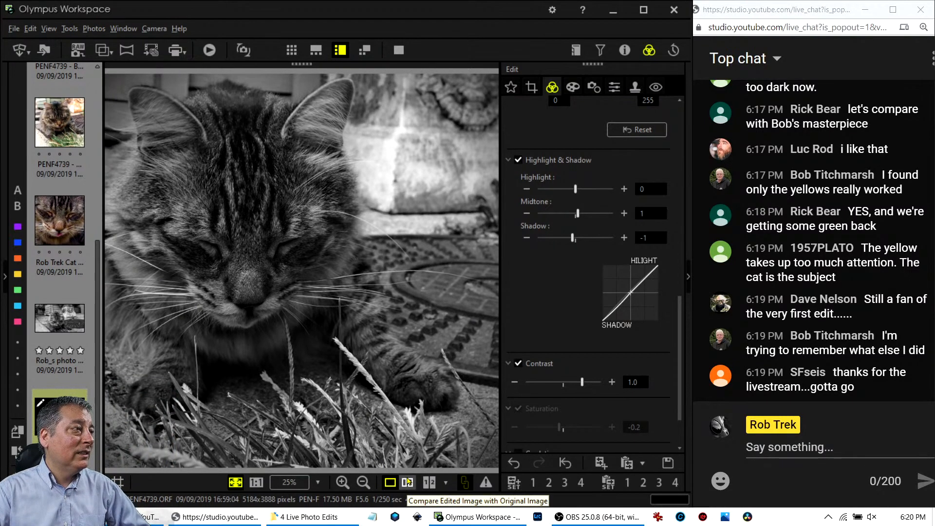
click(408, 482)
click(401, 51)
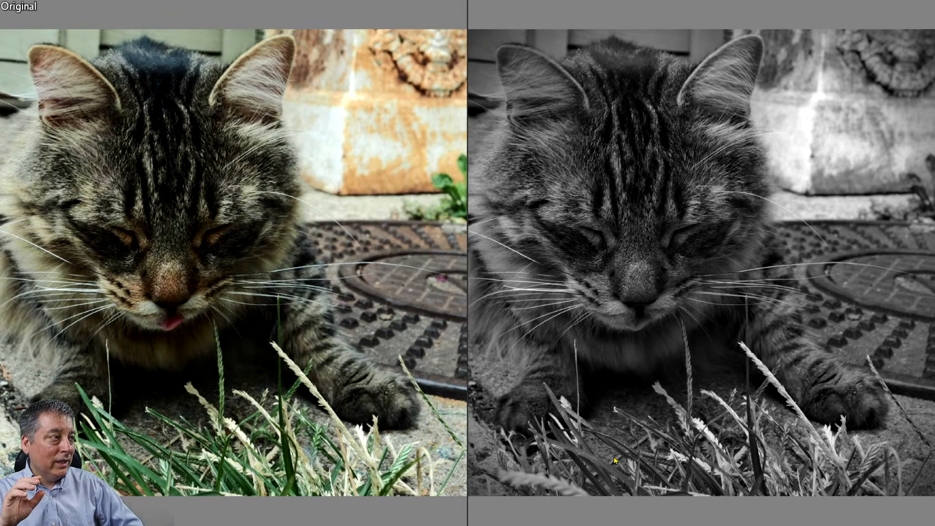
key(Escape)
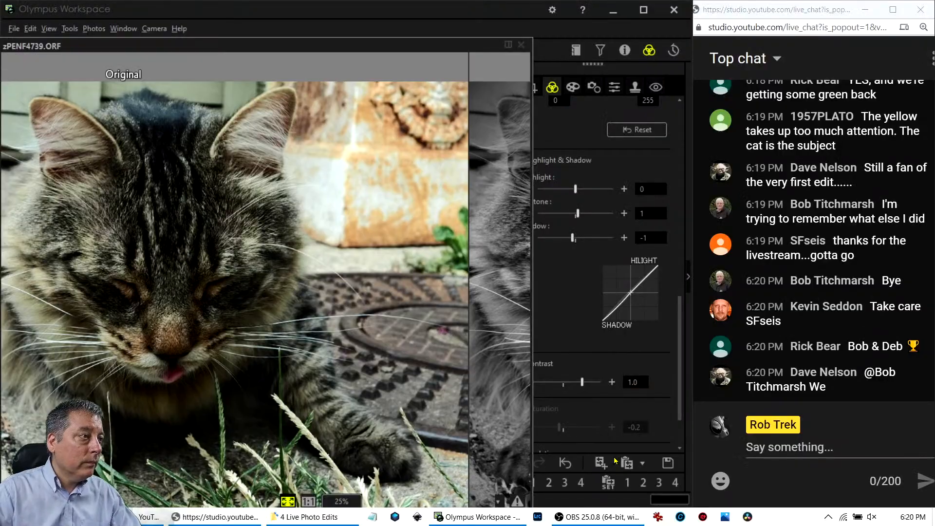
click(390, 482)
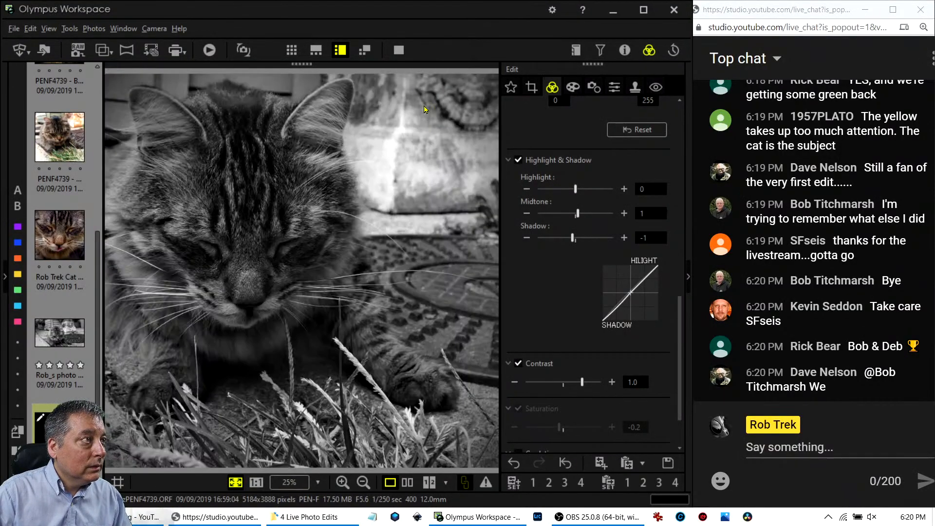
click(399, 50)
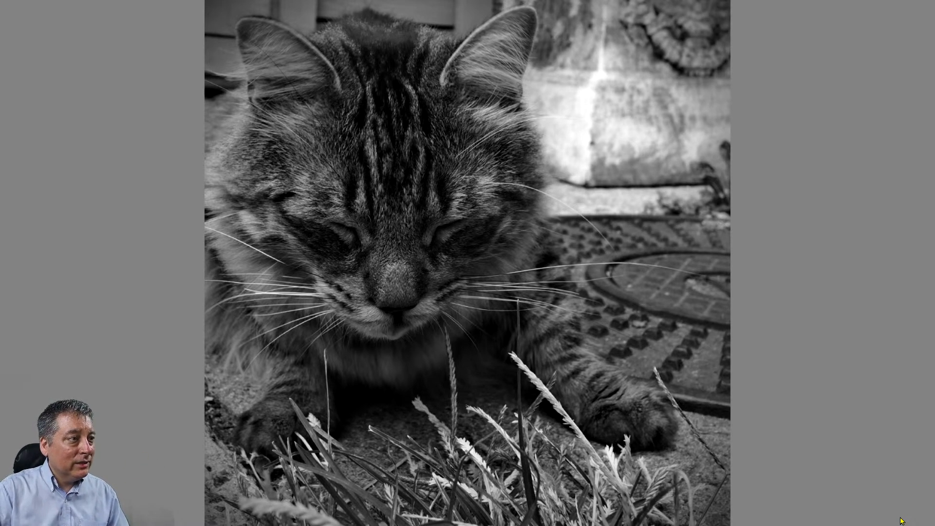
key(Escape)
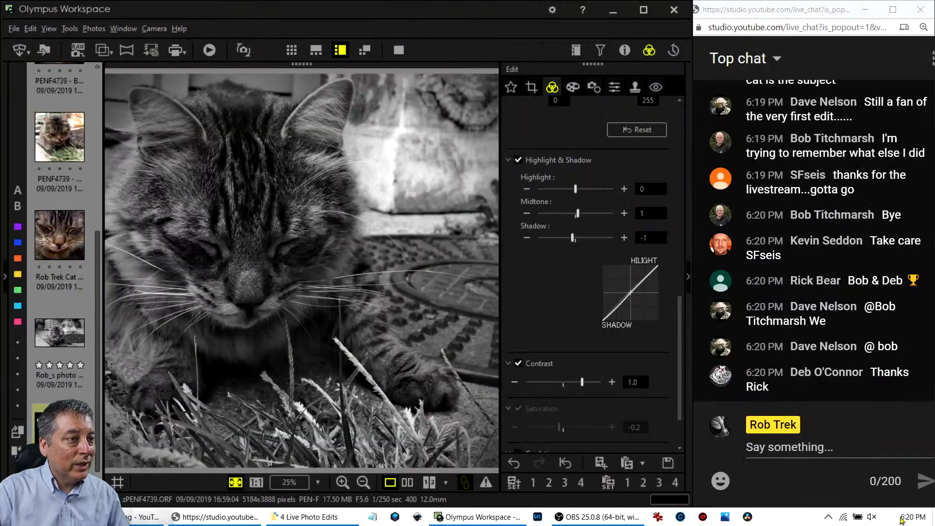